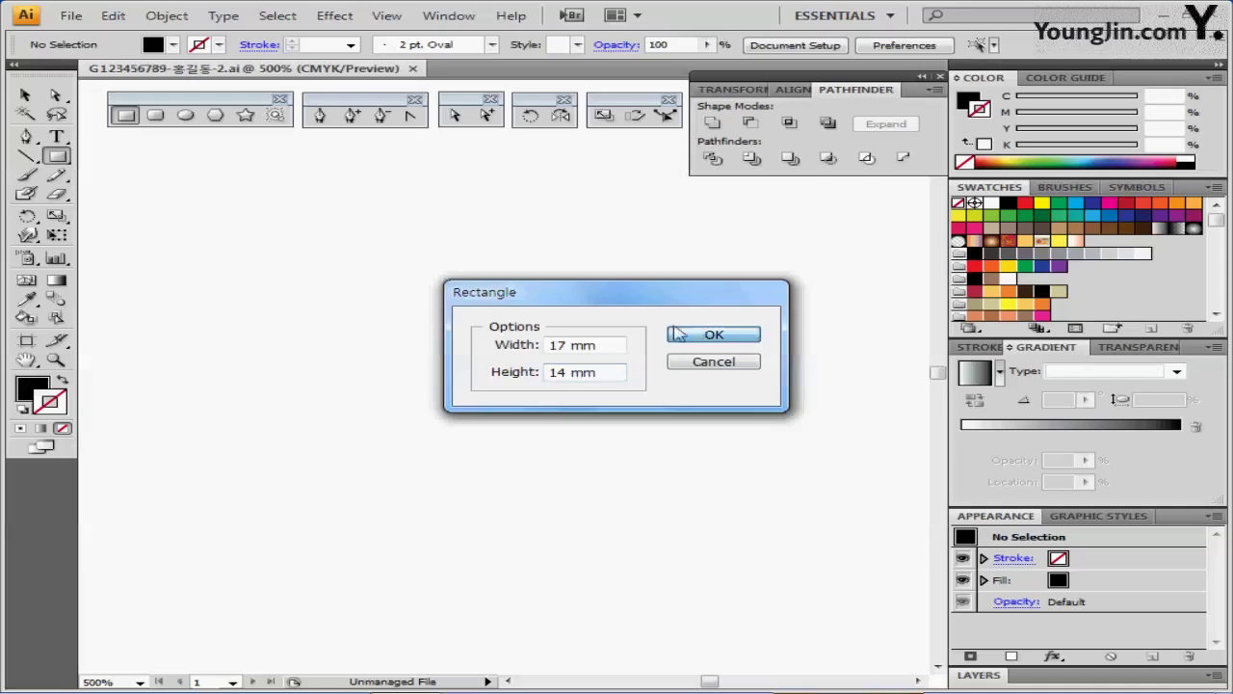
- Create a 17 mm by 14 mm black rectangle for the head over the guide drawing
{"action": "left_click", "coordinate": [710, 339]}
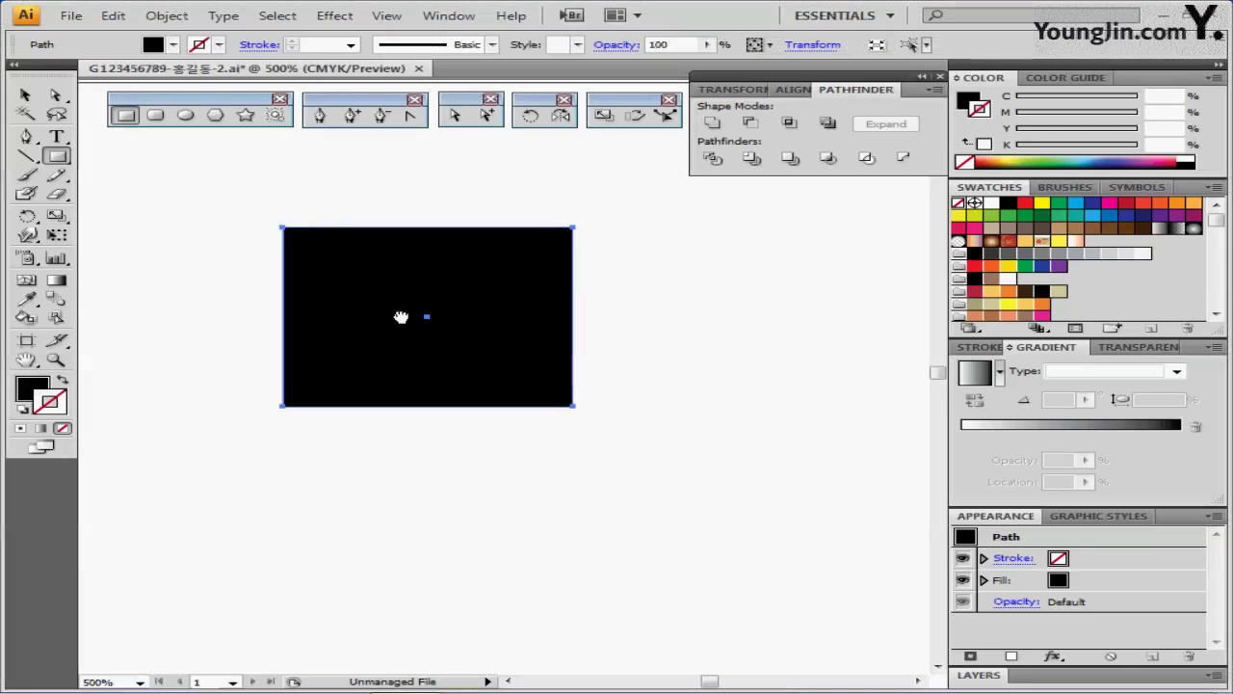
{"action": "left_click_drag", "start_coordinate": [392, 299], "coordinate": [512, 411]}
{"action": "key", "text": "ctrl+plus"}
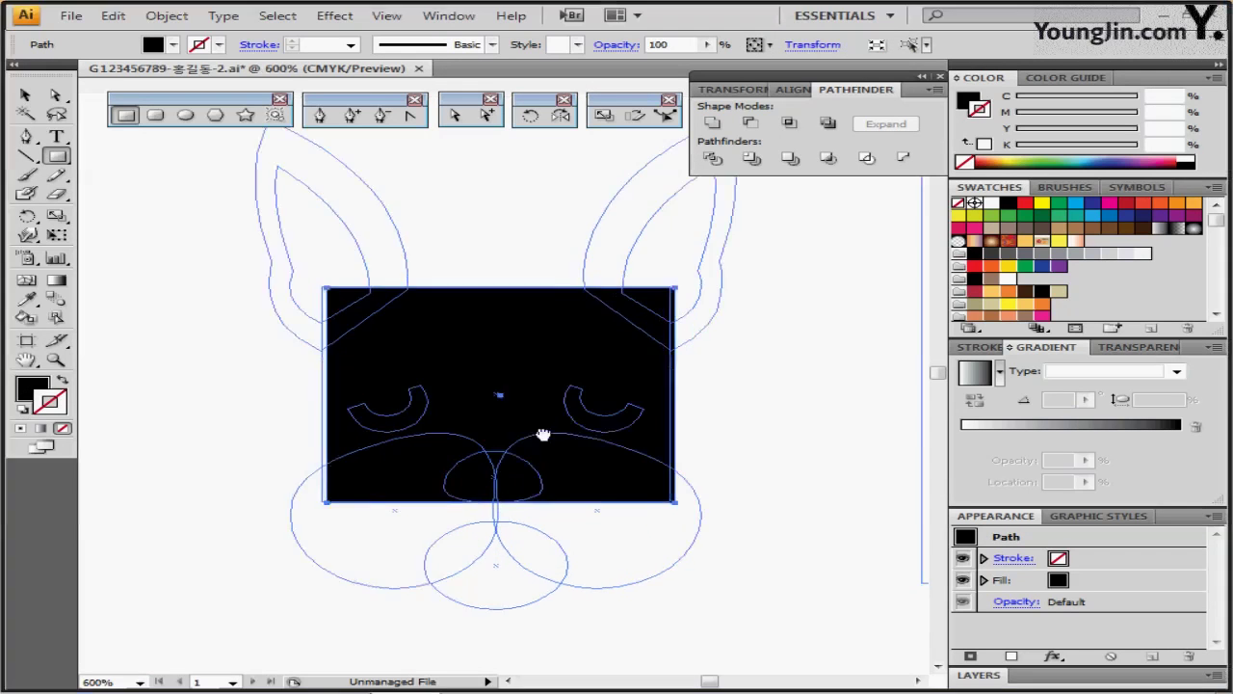
{"action": "left_click_drag", "start_coordinate": [465, 335], "coordinate": [433, 308]}
{"action": "key", "text": "ctrl+plus"}
{"action": "key", "text": "ctrl+plus"}
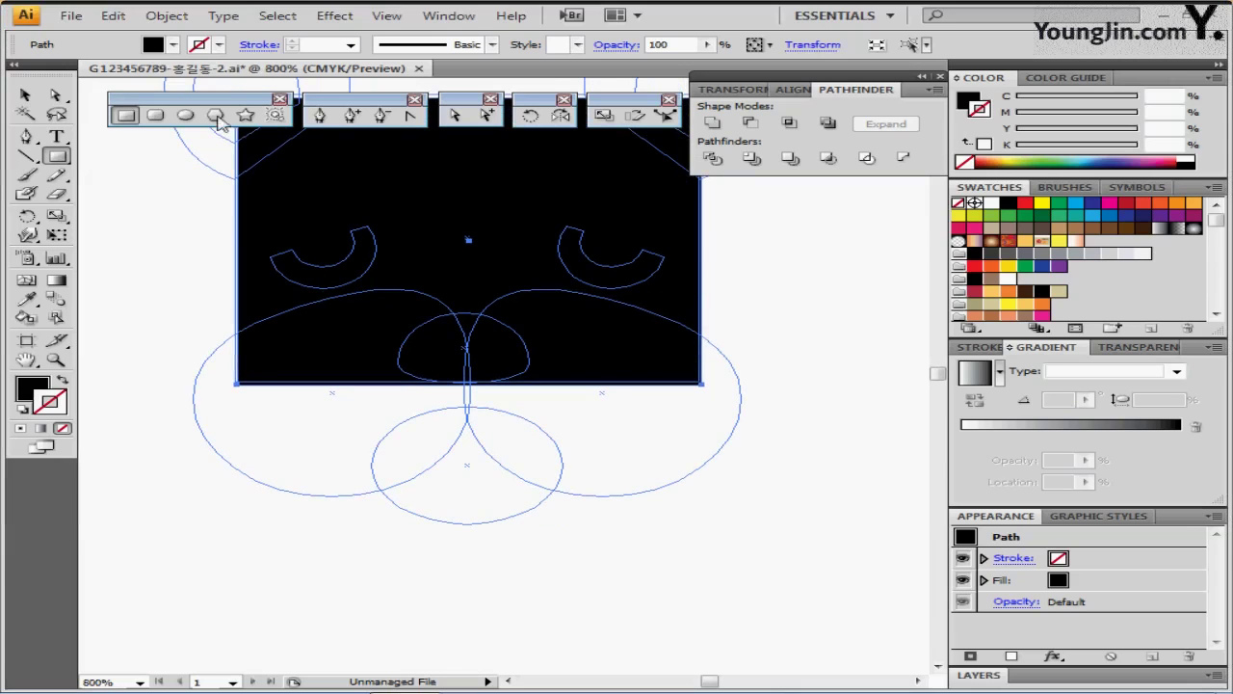
- Draw ellipses over the chin and left cheek guides, and fill the cheek ellipse with brown (C30 M40 Y60 K20)
{"action": "left_click", "coordinate": [186, 115]}
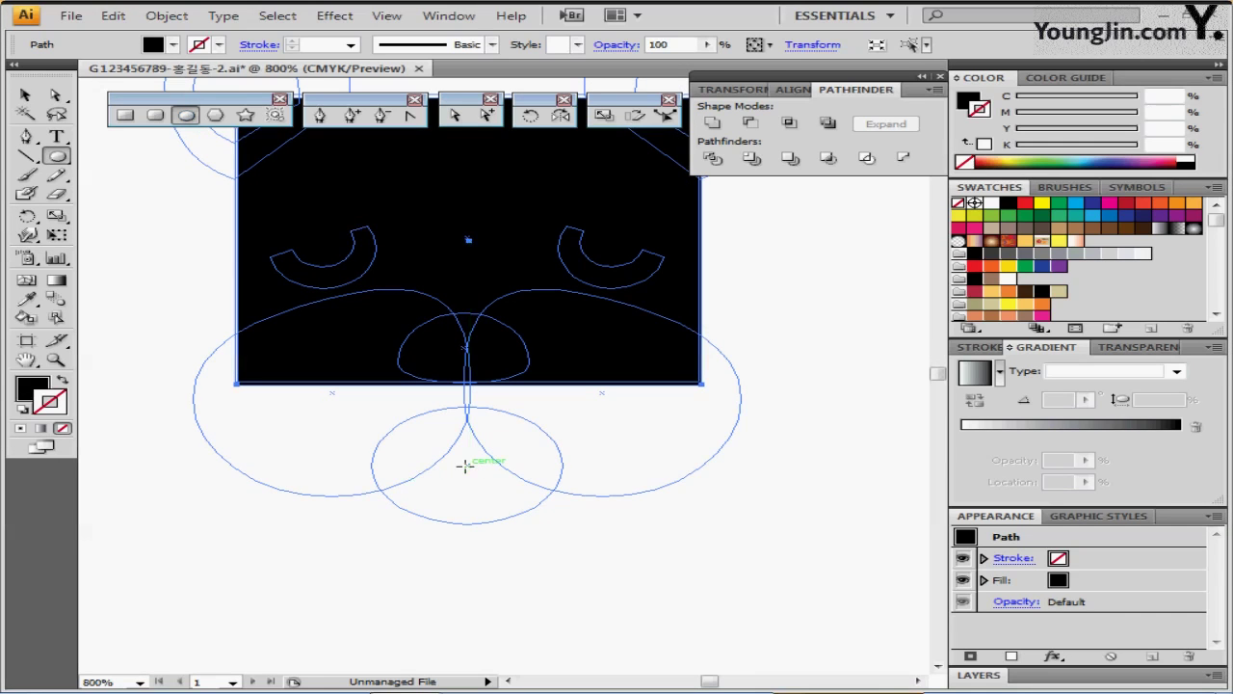
{"action": "left_click_drag", "start_coordinate": [466, 464], "coordinate": [563, 520]}
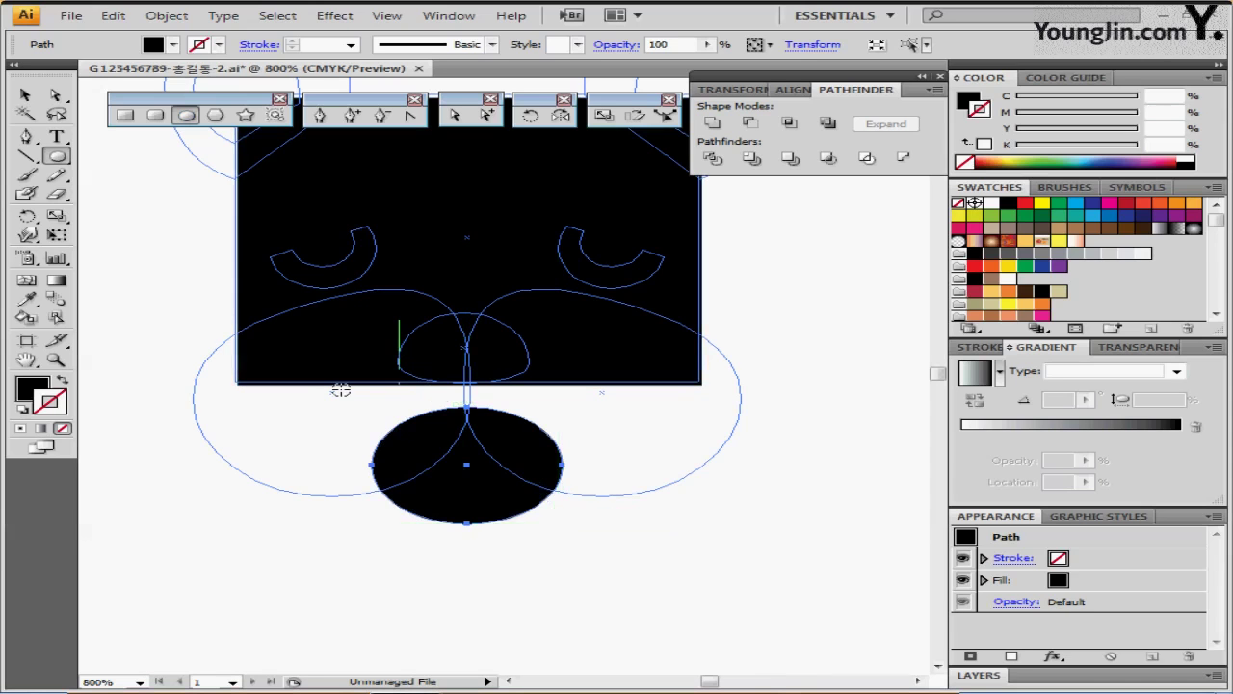
{"action": "left_click_drag", "start_coordinate": [332, 395], "coordinate": [470, 495]}
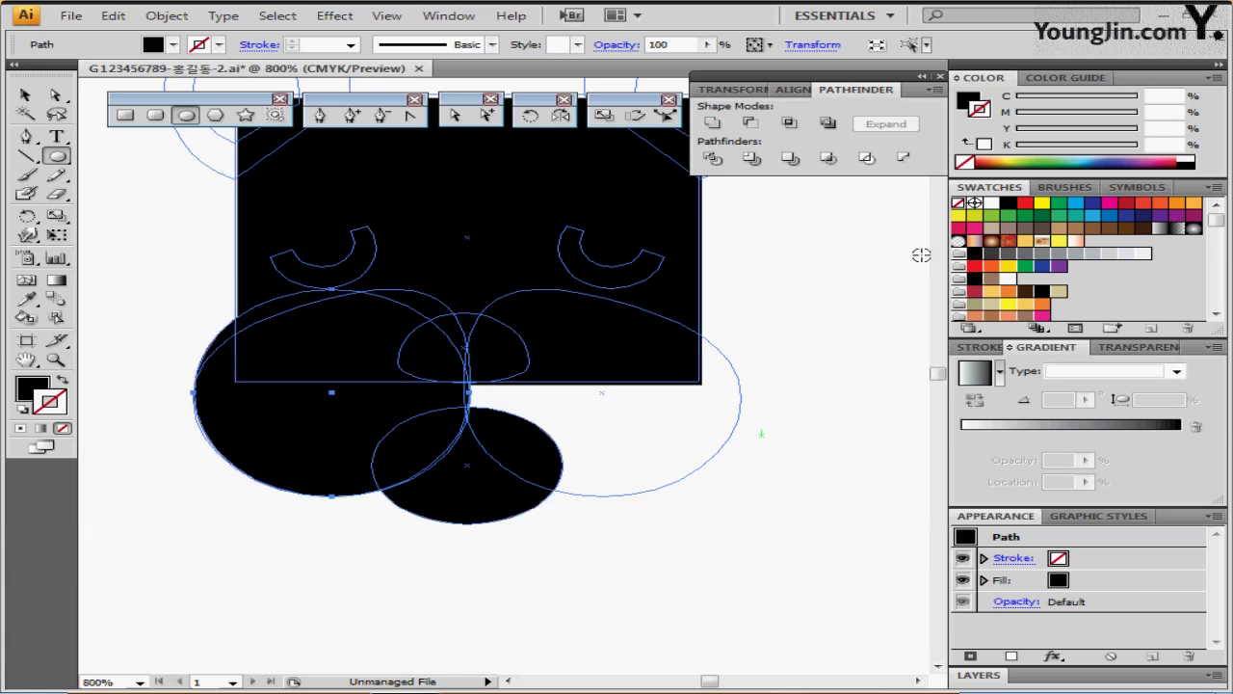
{"action": "key", "text": "x"}
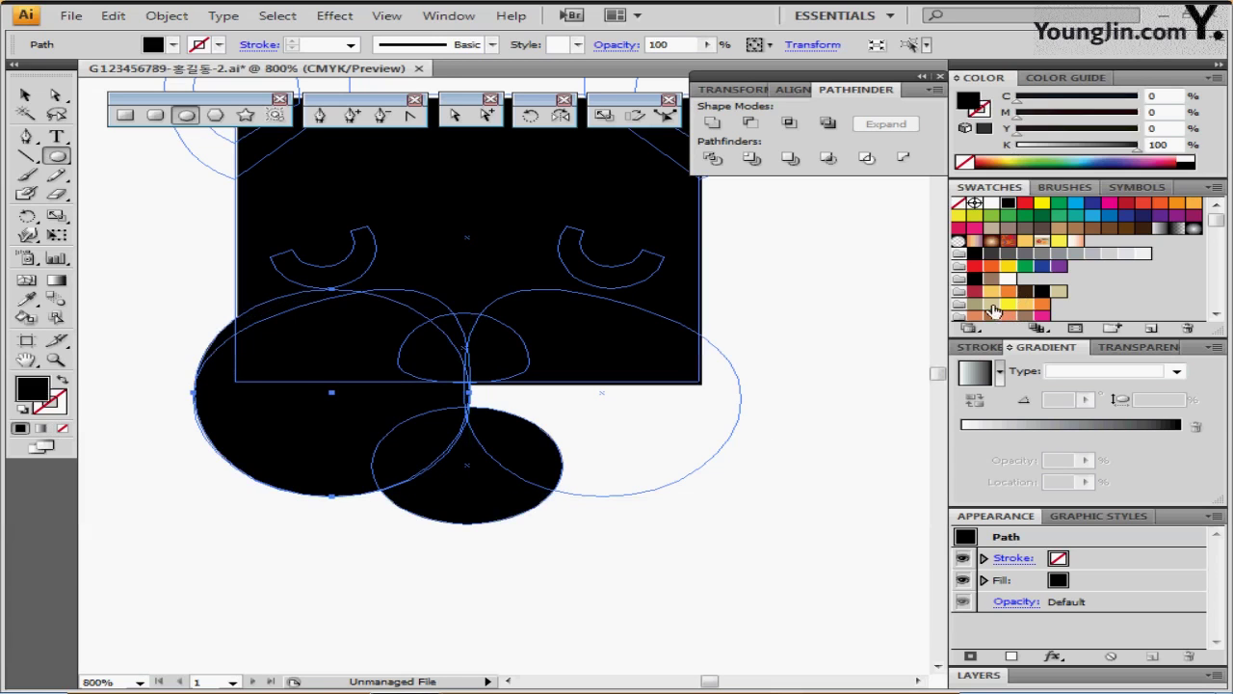
{"action": "left_click", "coordinate": [990, 280]}
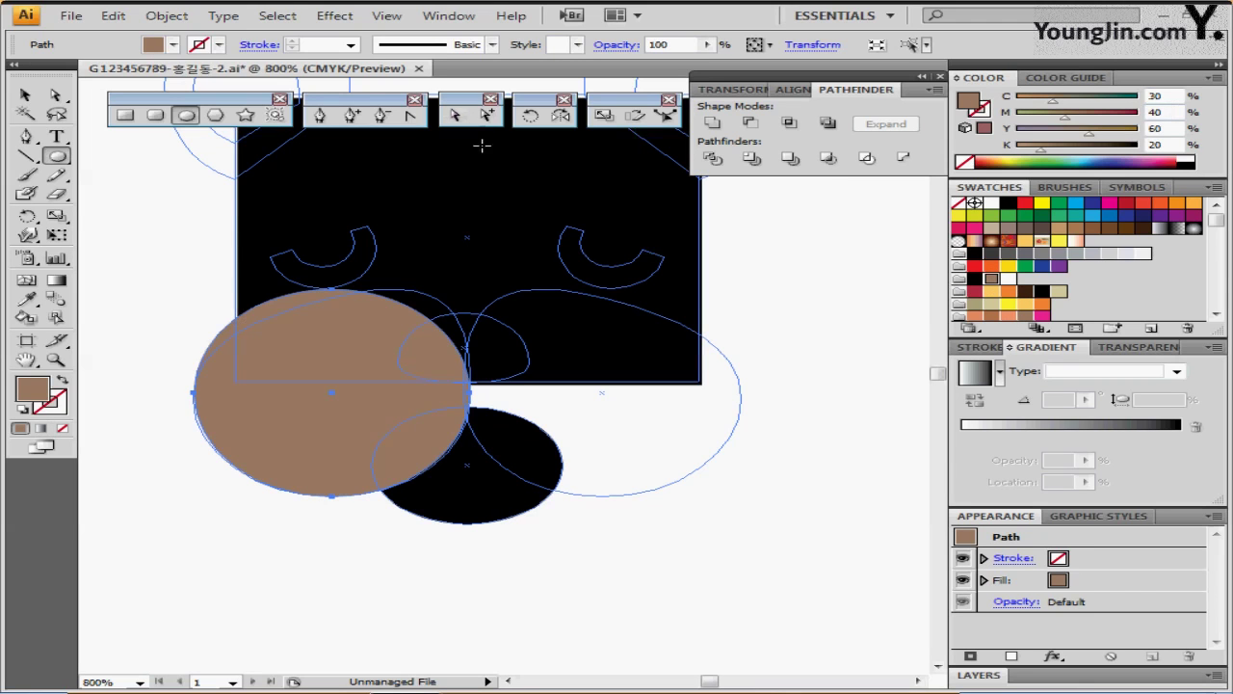
- Reshape the brown cheek ellipse to its guide by shifting the top anchor point right and adjusting its handles
{"action": "left_click", "coordinate": [455, 114]}
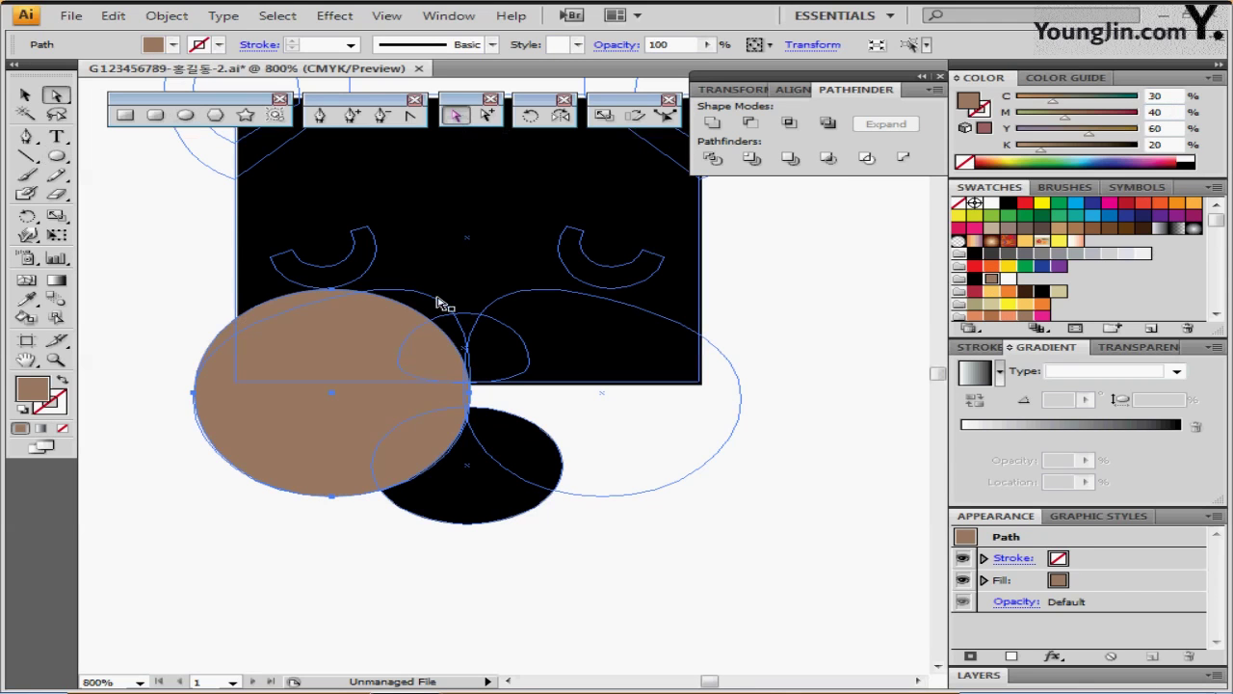
{"action": "left_click", "coordinate": [333, 290]}
{"action": "left_click_drag", "start_coordinate": [335, 293], "coordinate": [419, 296]}
{"action": "left_click_drag", "start_coordinate": [342, 291], "coordinate": [301, 299]}
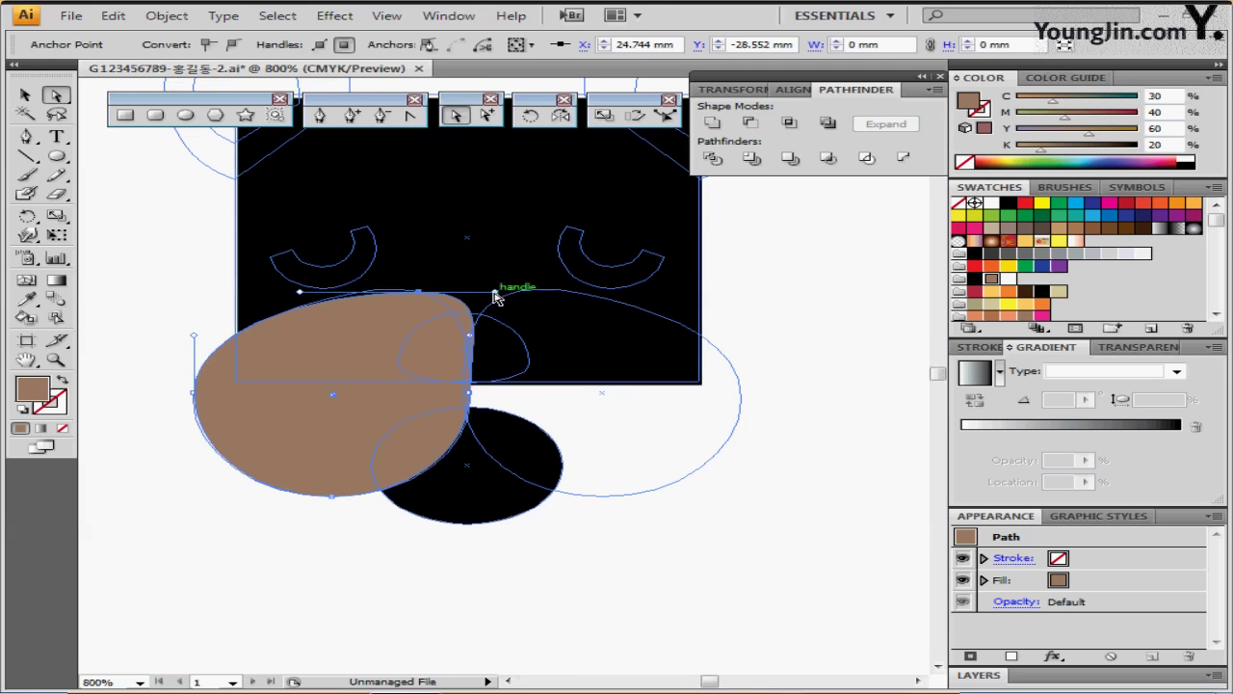
{"action": "left_click_drag", "start_coordinate": [494, 291], "coordinate": [405, 327]}
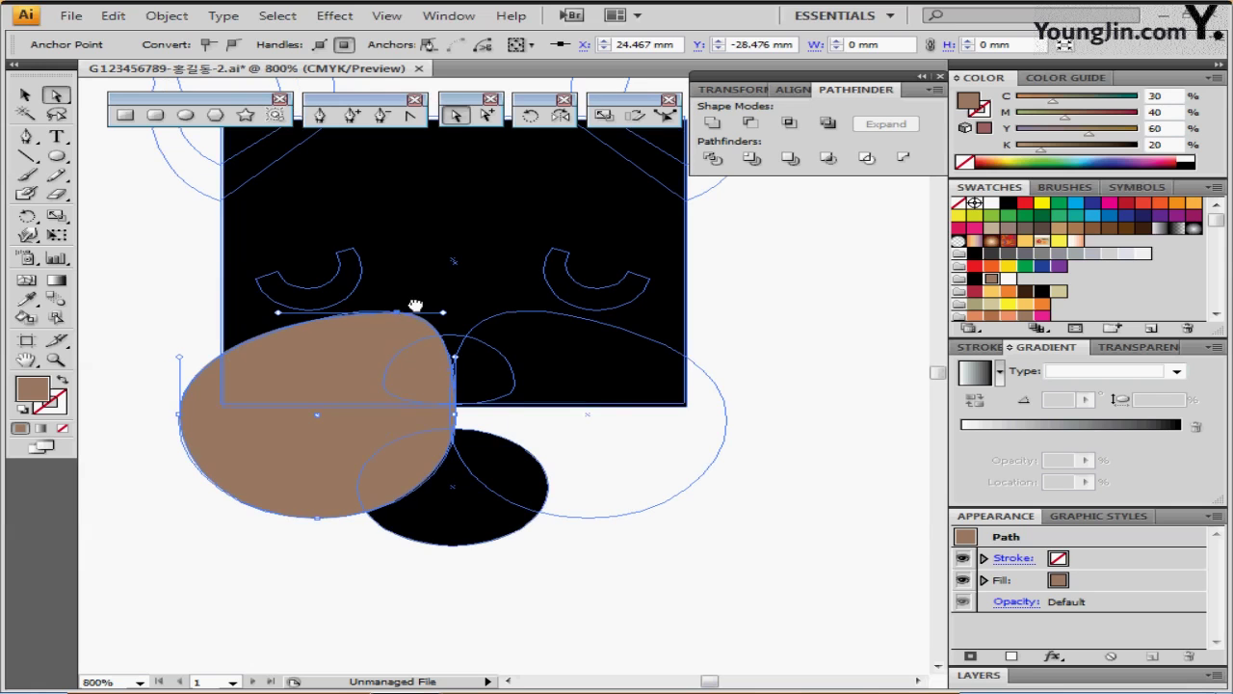
{"action": "left_click_drag", "start_coordinate": [402, 310], "coordinate": [416, 304]}
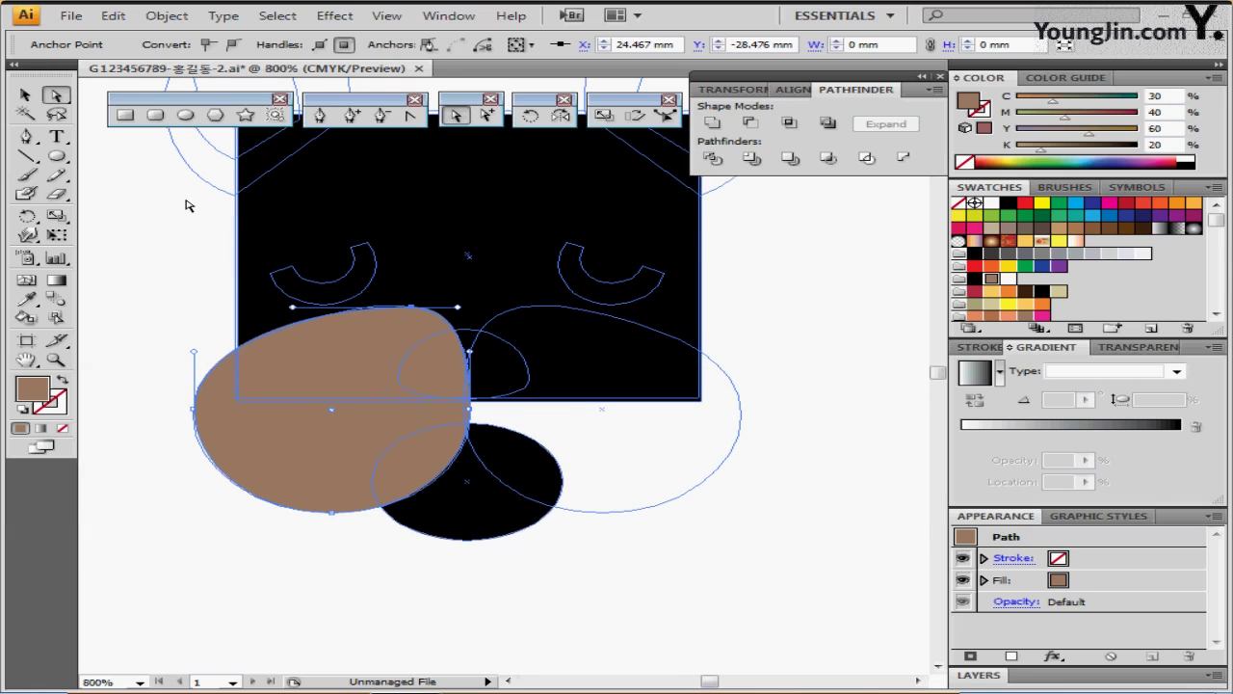
{"action": "key", "text": "ctrl+shift+a"}
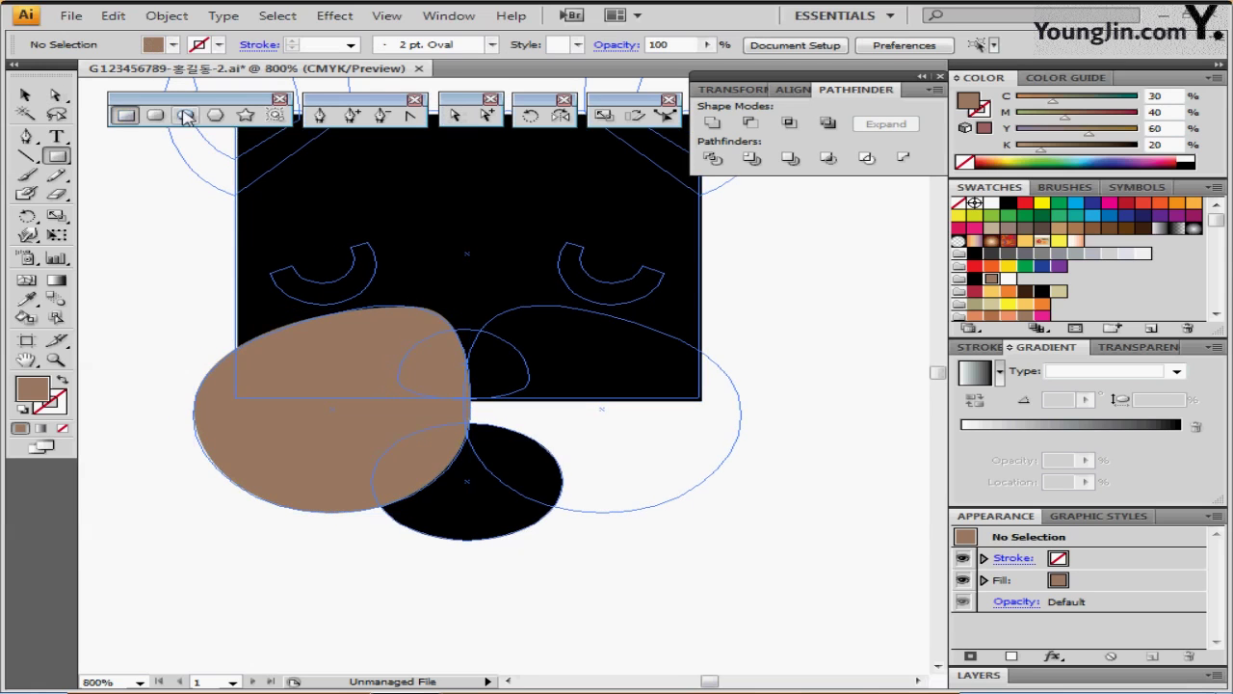
- Draw two overlapping eye ellipses at the left eye guide with 1 pt black strokes, the outer white and the inner yellow
{"action": "left_click", "coordinate": [185, 114]}
{"action": "left_click_drag", "start_coordinate": [322, 252], "coordinate": [376, 296]}
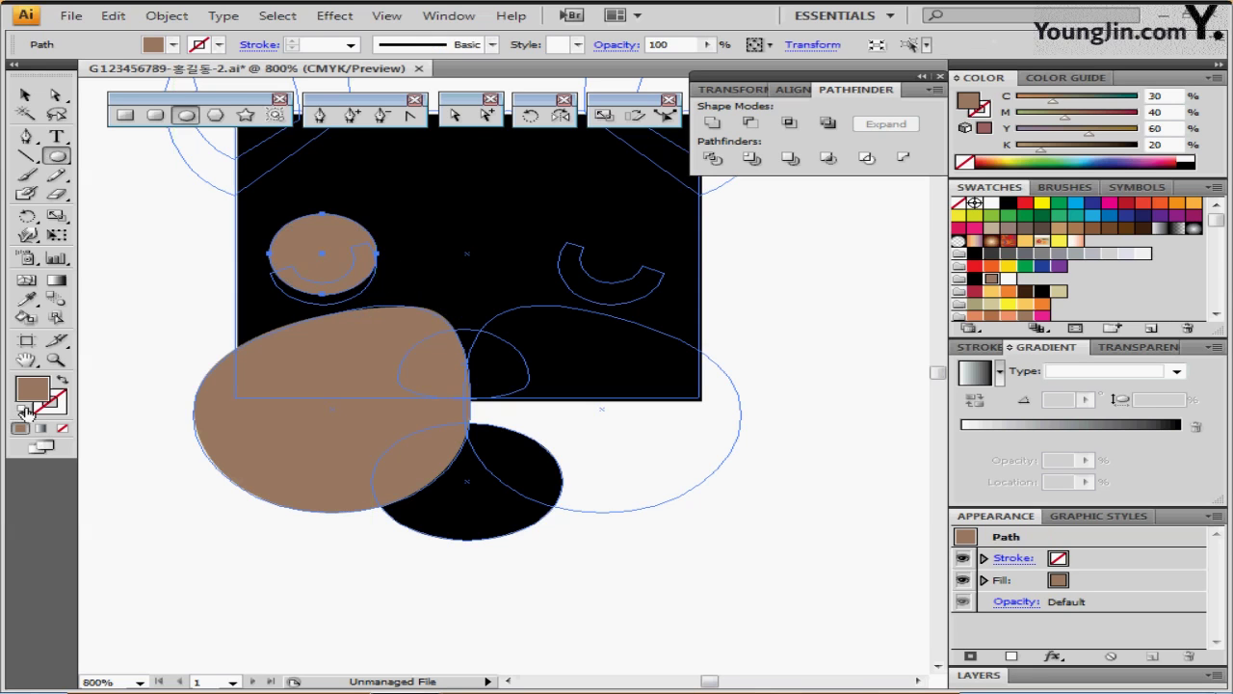
{"action": "key", "text": "d"}
{"action": "mouse_move", "coordinate": [326, 255]}
{"action": "left_mouse_down"}
{"action": "mouse_move", "coordinate": [351, 280]}
{"action": "mouse_move", "coordinate": [333, 263]}
{"action": "left_mouse_up"}
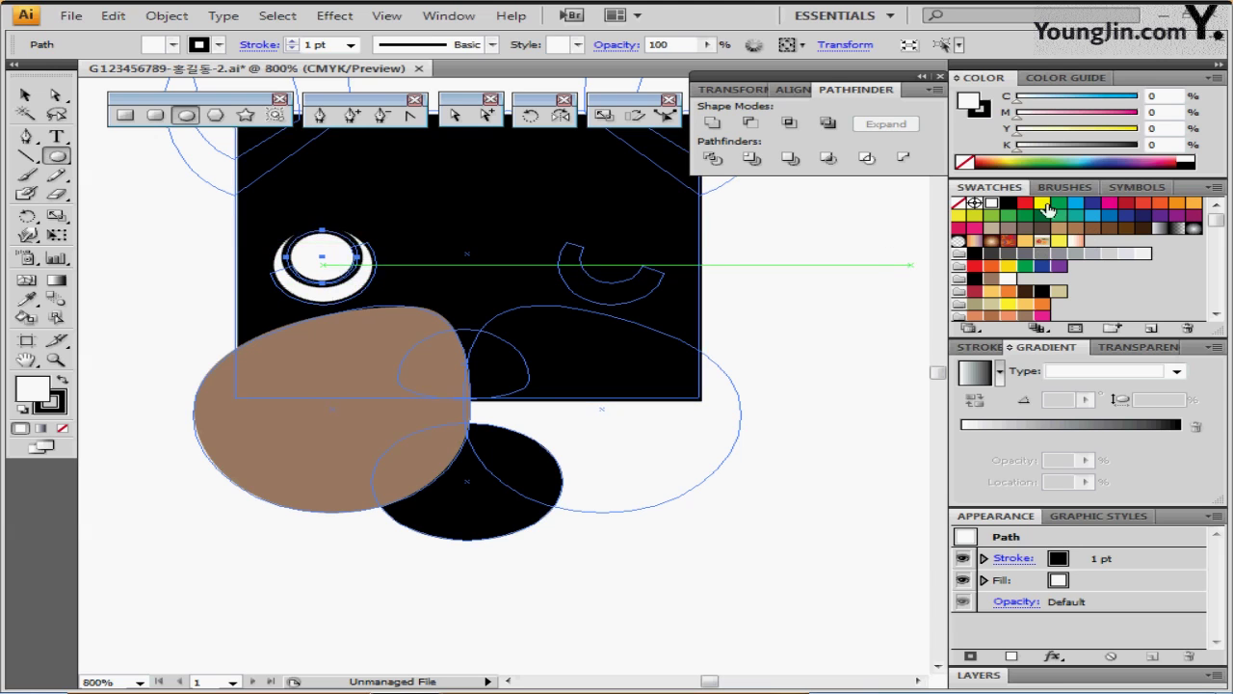
{"action": "left_click", "coordinate": [1042, 203]}
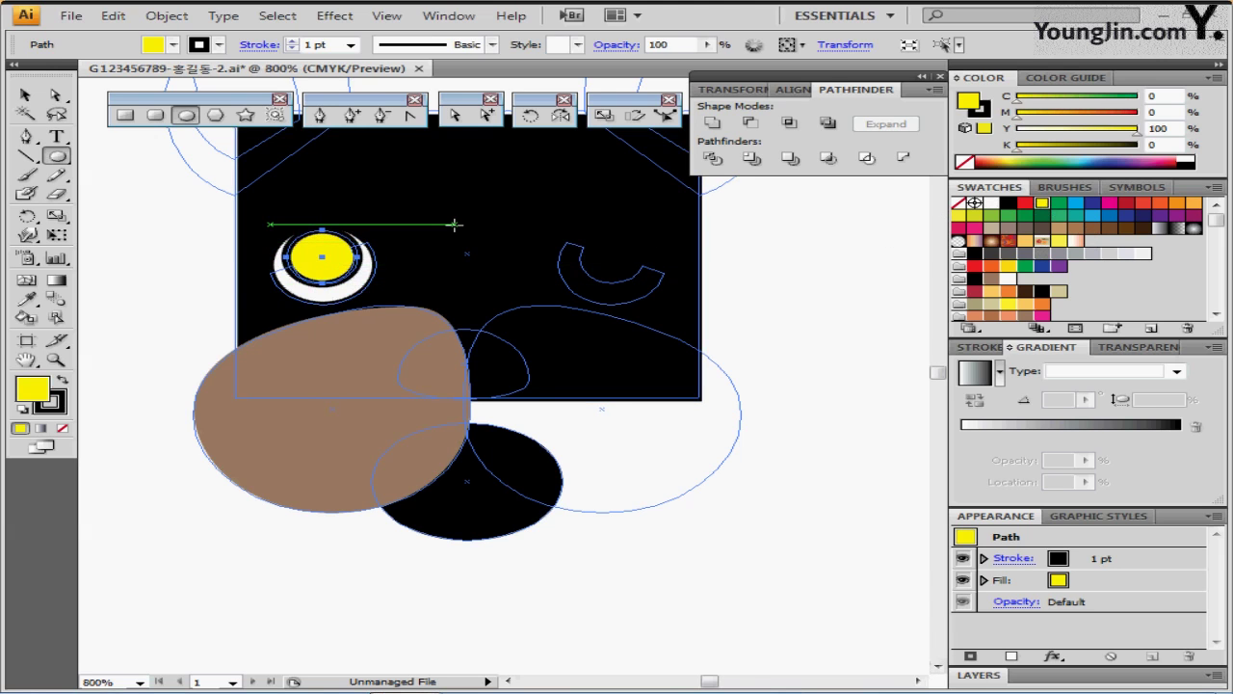
- Draw a wide, flat rectangle across the upper part of the left eye ellipses
{"action": "left_click", "coordinate": [125, 115]}
{"action": "left_click_drag", "start_coordinate": [236, 213], "coordinate": [413, 250]}
{"action": "key", "text": "ctrl+a"}
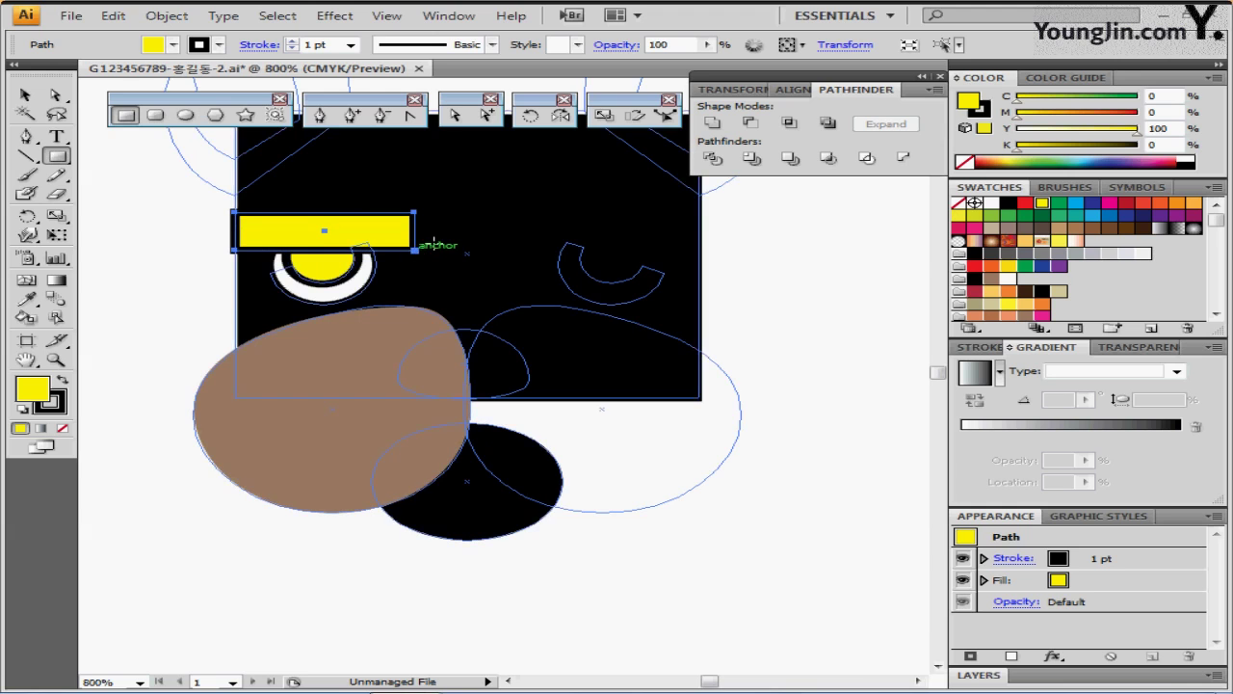
- Tilt the rectangle to the eye guide's angle and subtract it and the inner ellipse from the outer ellipse with Minus Front
{"action": "left_click", "coordinate": [25, 95]}
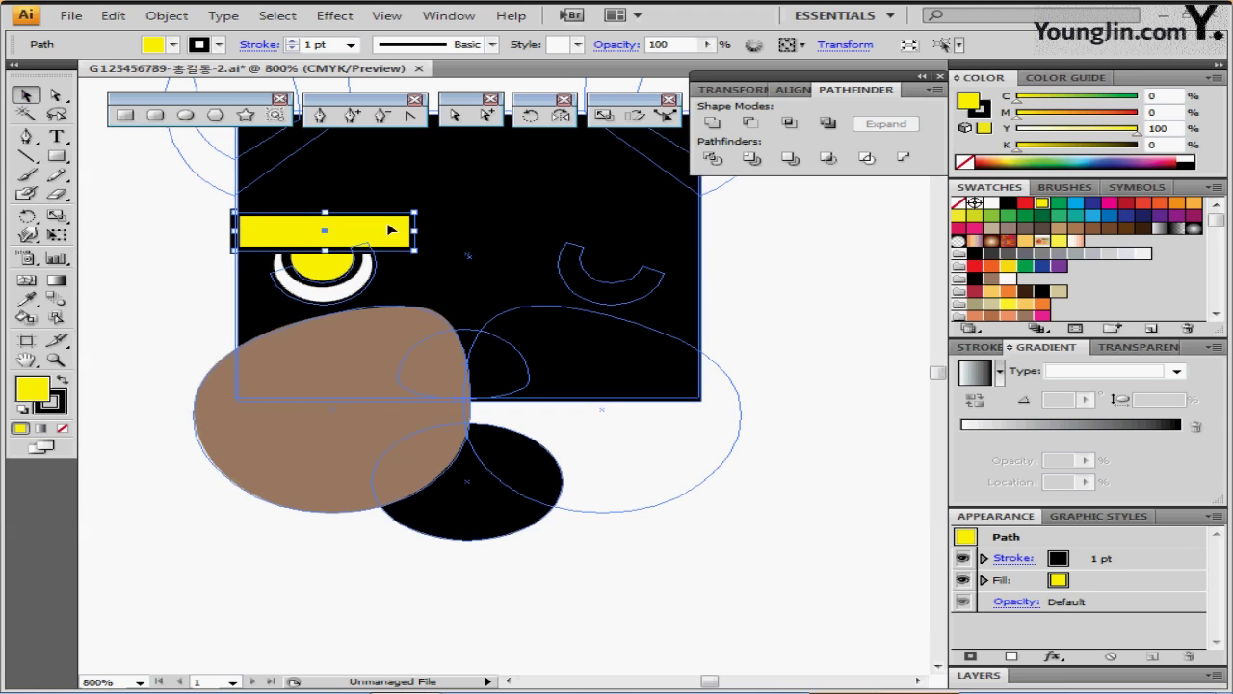
{"action": "left_click_drag", "start_coordinate": [421, 207], "coordinate": [407, 181]}
{"action": "left_click_drag", "start_coordinate": [377, 224], "coordinate": [366, 227]}
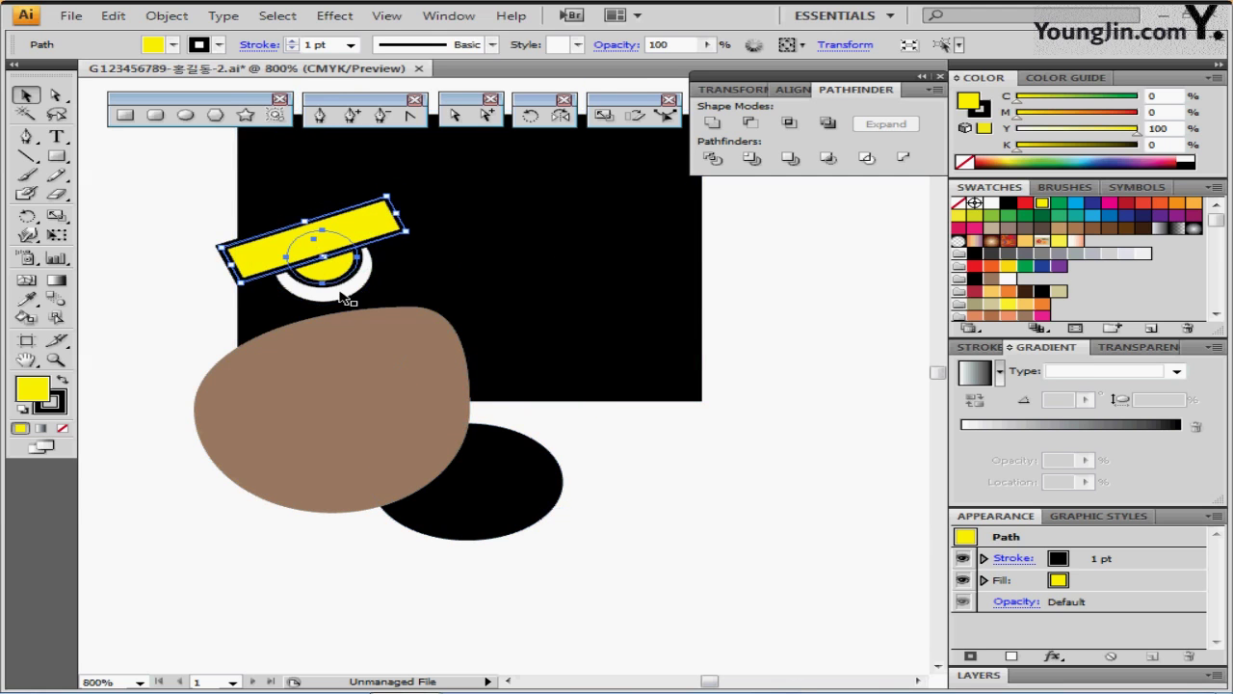
{"action": "left_click", "coordinate": [371, 270], "text": "shift"}
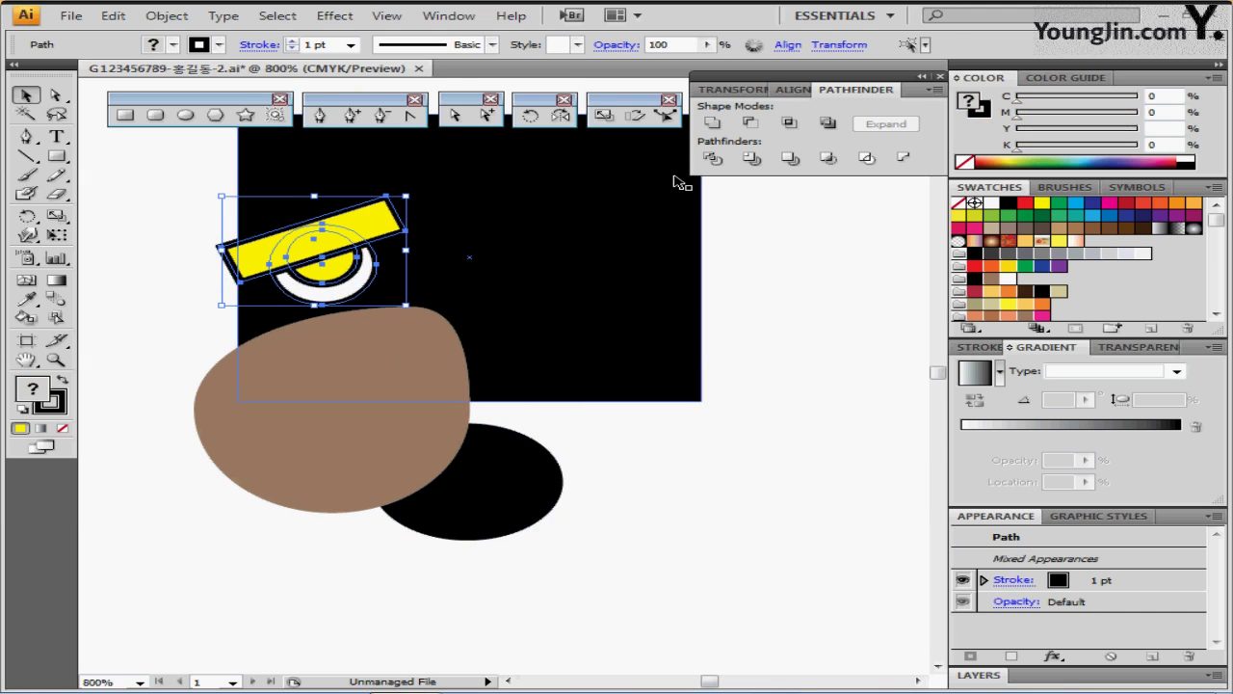
{"action": "left_click", "coordinate": [751, 124]}
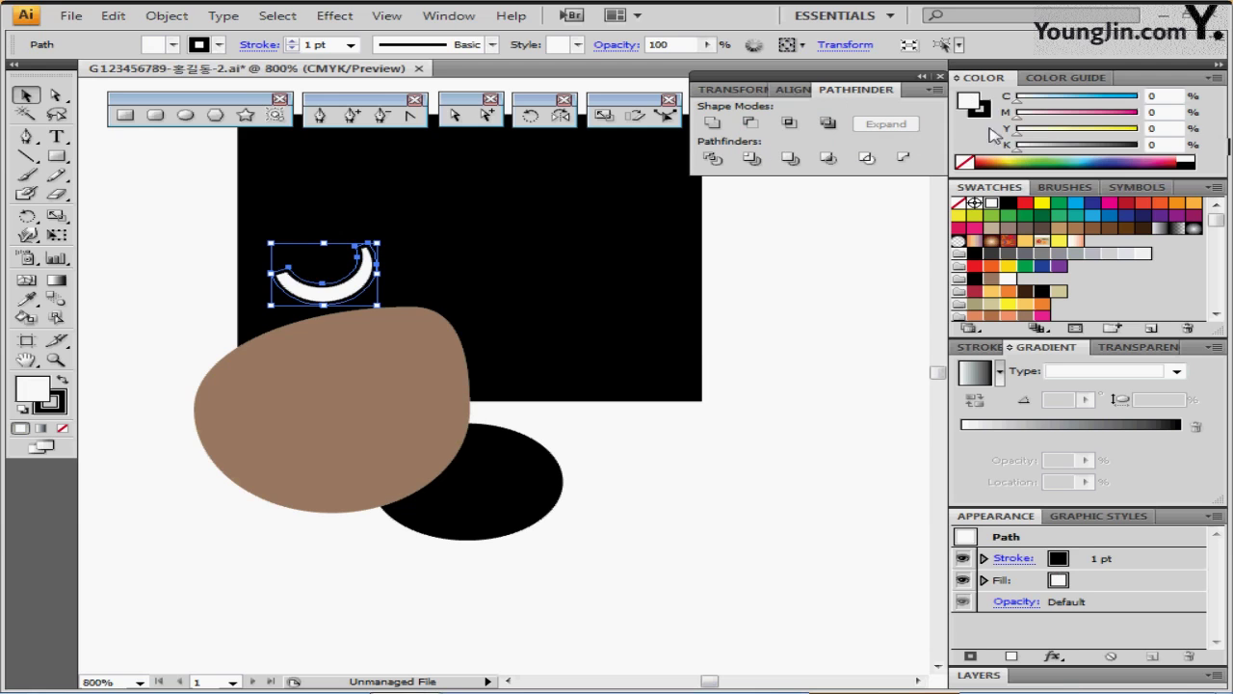
- Give the crescent eye shape a white fill and no stroke, and deselect it
{"action": "left_click", "coordinate": [965, 162]}
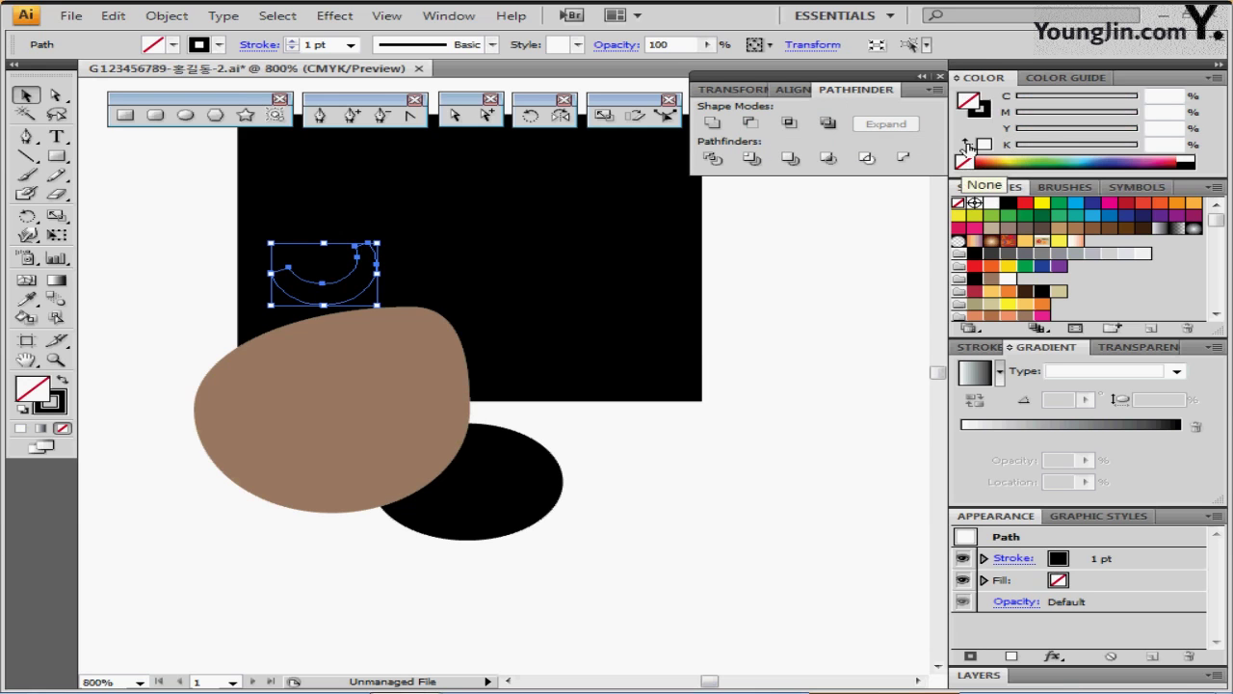
{"action": "left_click", "coordinate": [973, 110]}
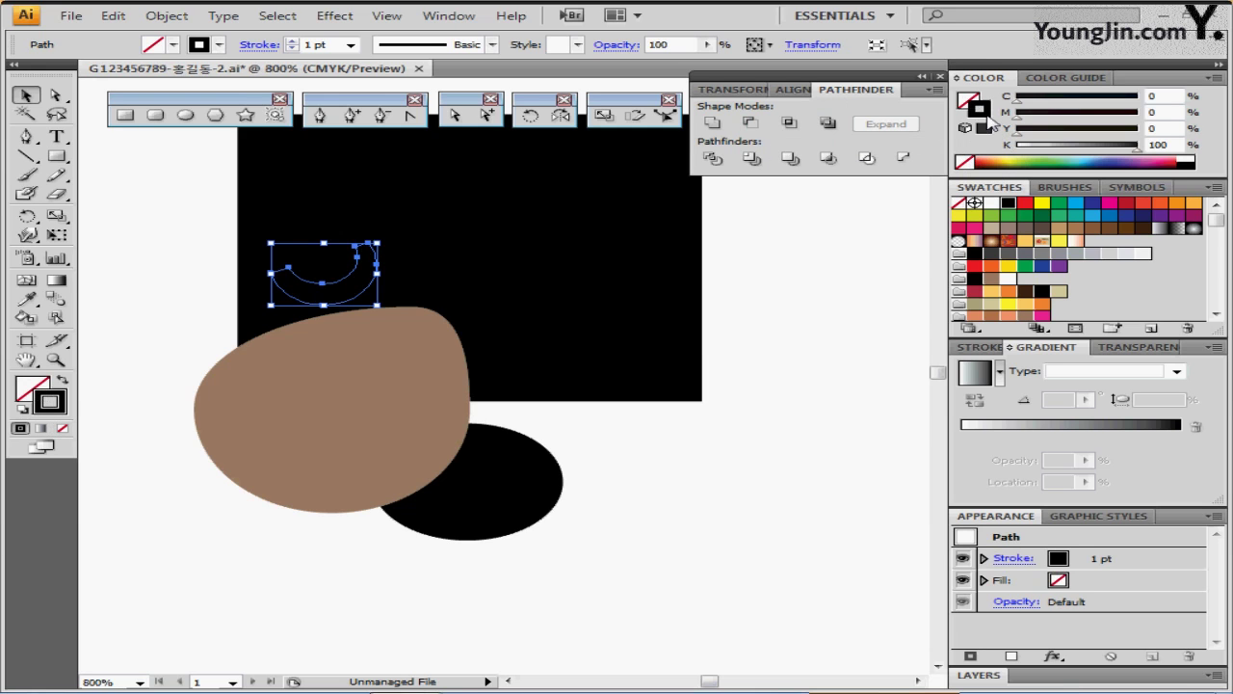
{"action": "left_click", "coordinate": [62, 381]}
{"action": "left_click", "coordinate": [32, 388]}
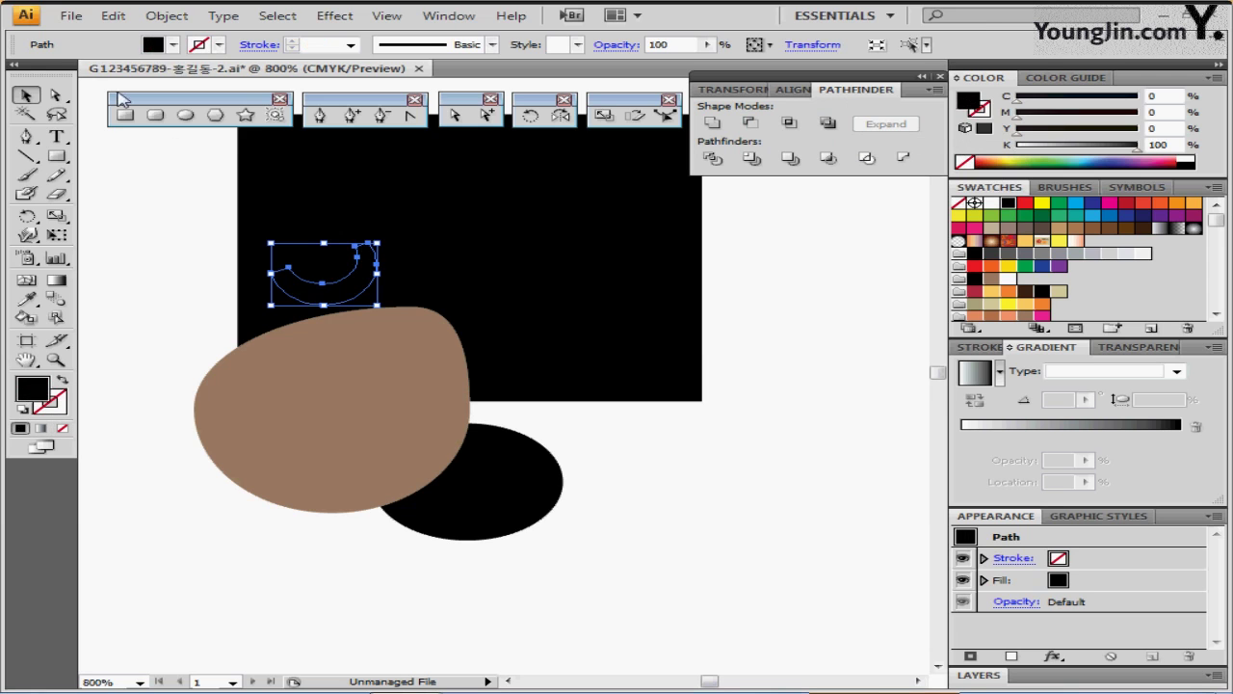
{"action": "left_click", "coordinate": [172, 44]}
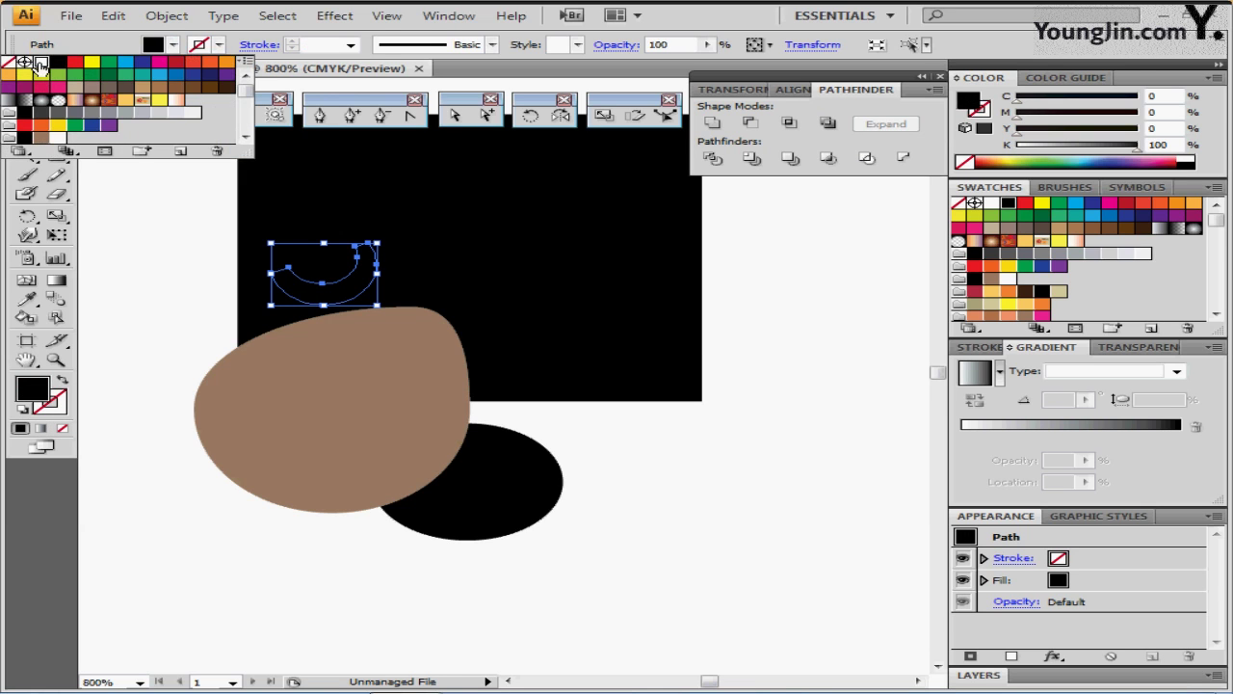
{"action": "left_click", "coordinate": [40, 63]}
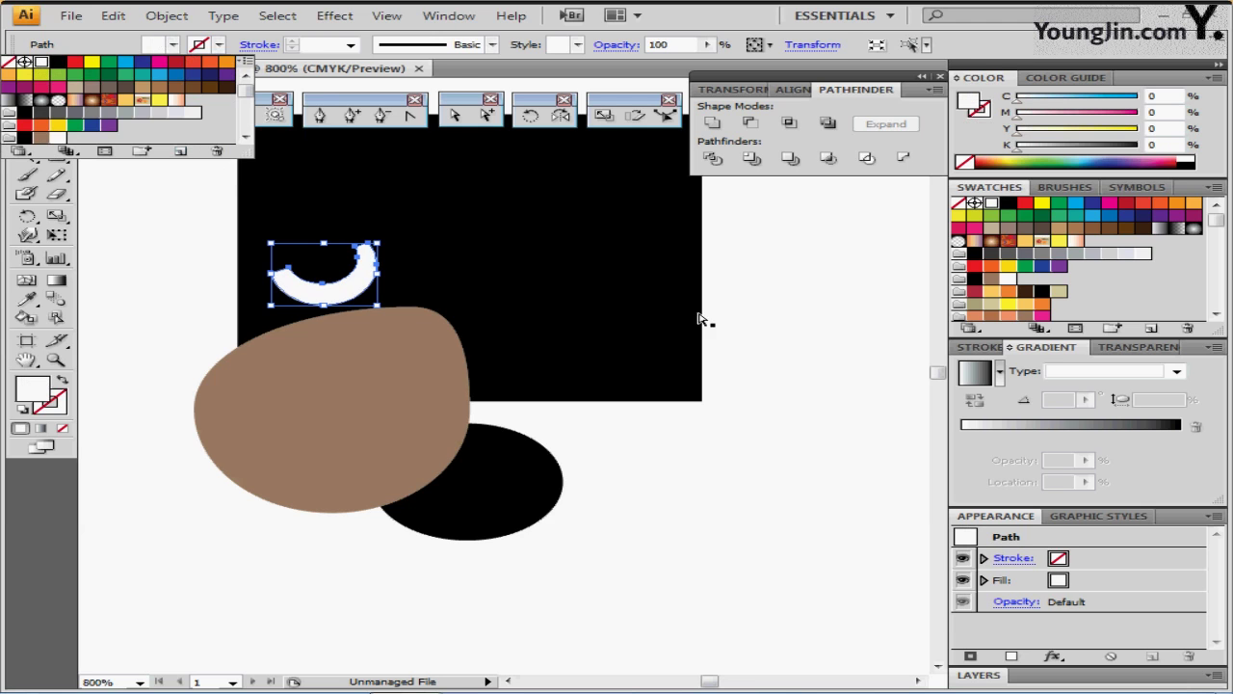
{"action": "left_click", "coordinate": [789, 301]}
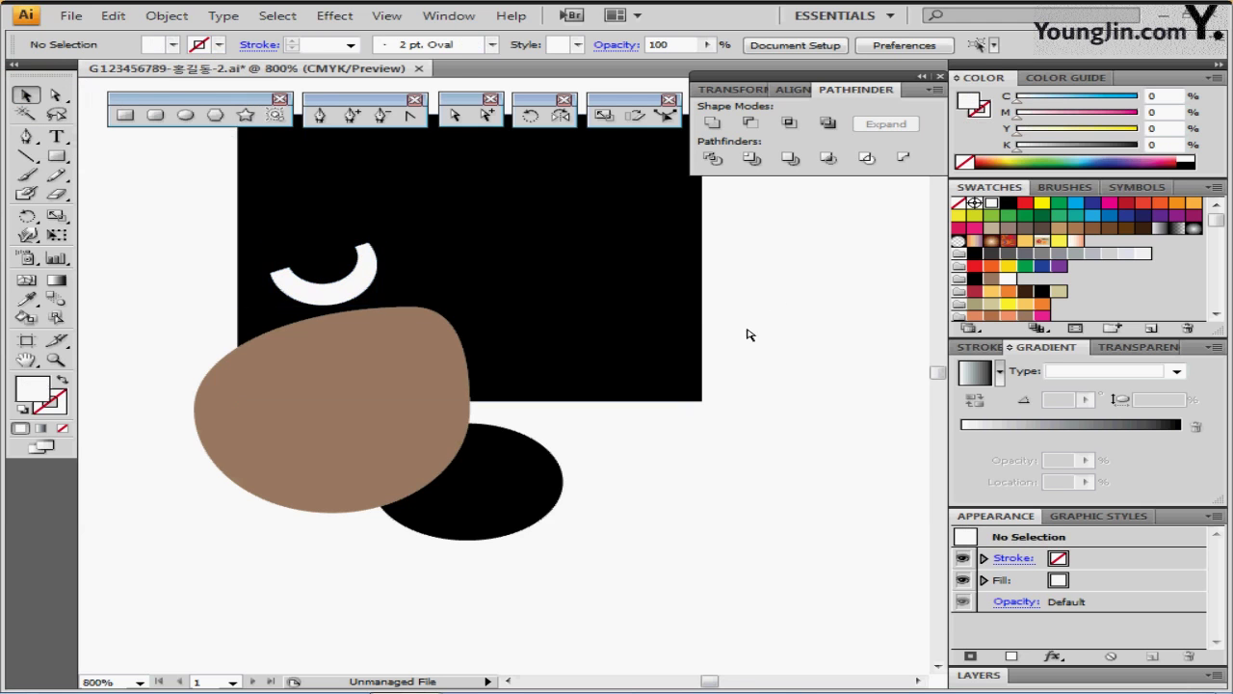
- Release the left ear's outer guide as a path and apply the default white fill and 1 pt black stroke
{"action": "left_click", "coordinate": [548, 344], "text": "ctrl+alt"}
{"action": "left_click_drag", "start_coordinate": [523, 297], "coordinate": [532, 346]}
{"action": "left_click", "coordinate": [428, 255], "text": "ctrl"}
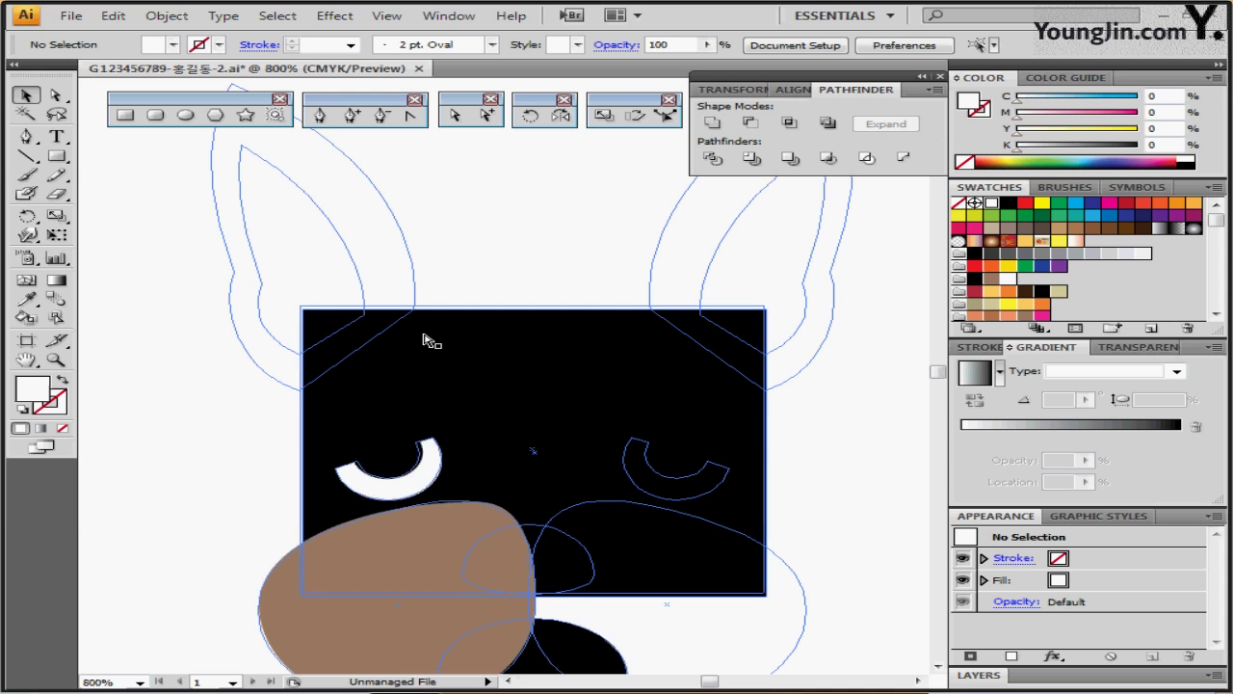
{"action": "scroll", "coordinate": [378, 220], "scroll_direction": "up", "scroll_amount": 1}
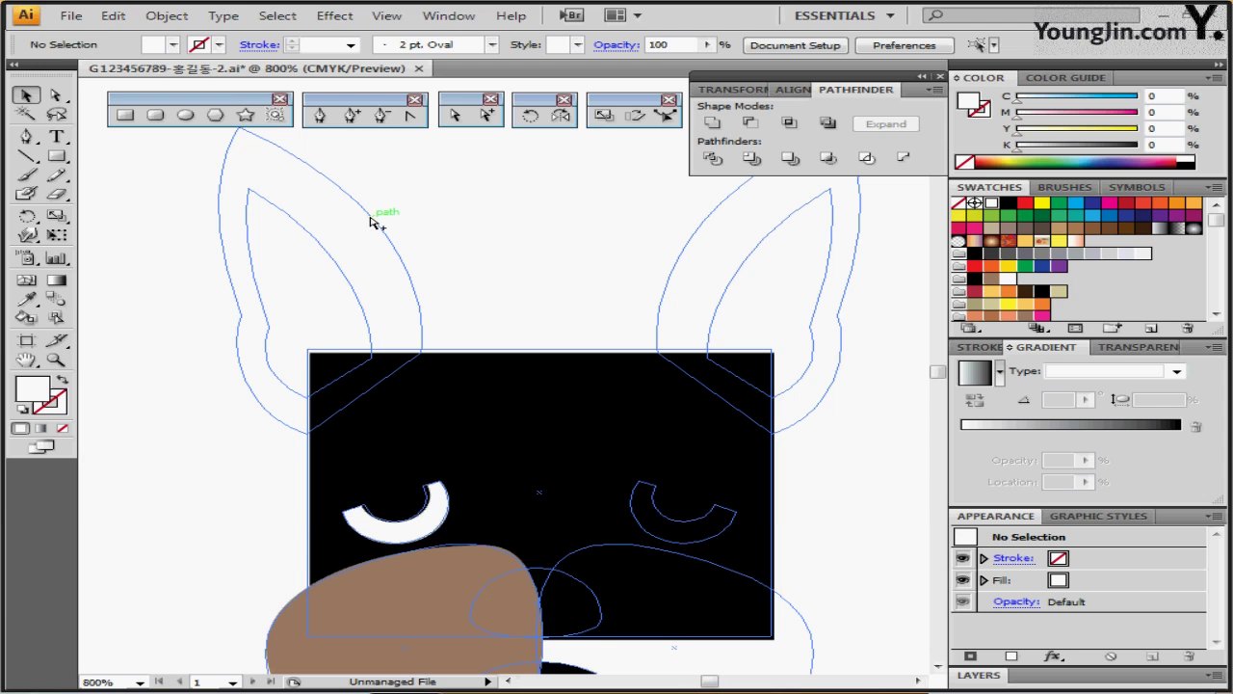
{"action": "left_click", "coordinate": [402, 250]}
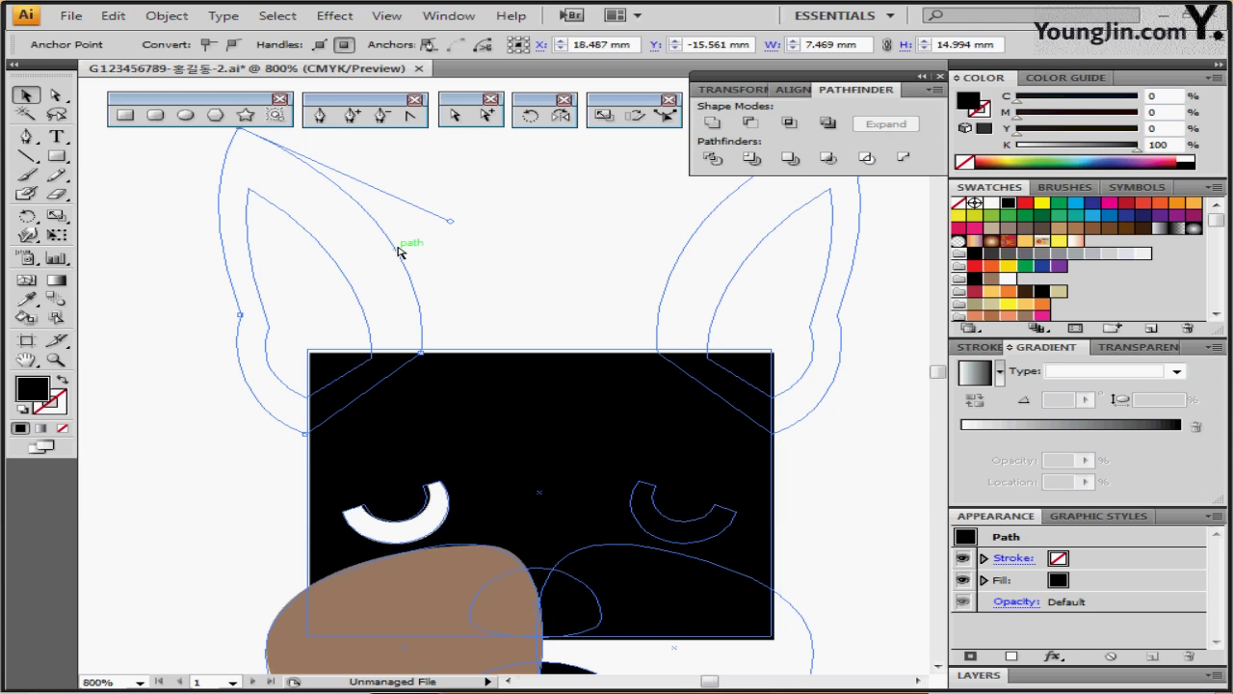
{"action": "left_click", "coordinate": [401, 251]}
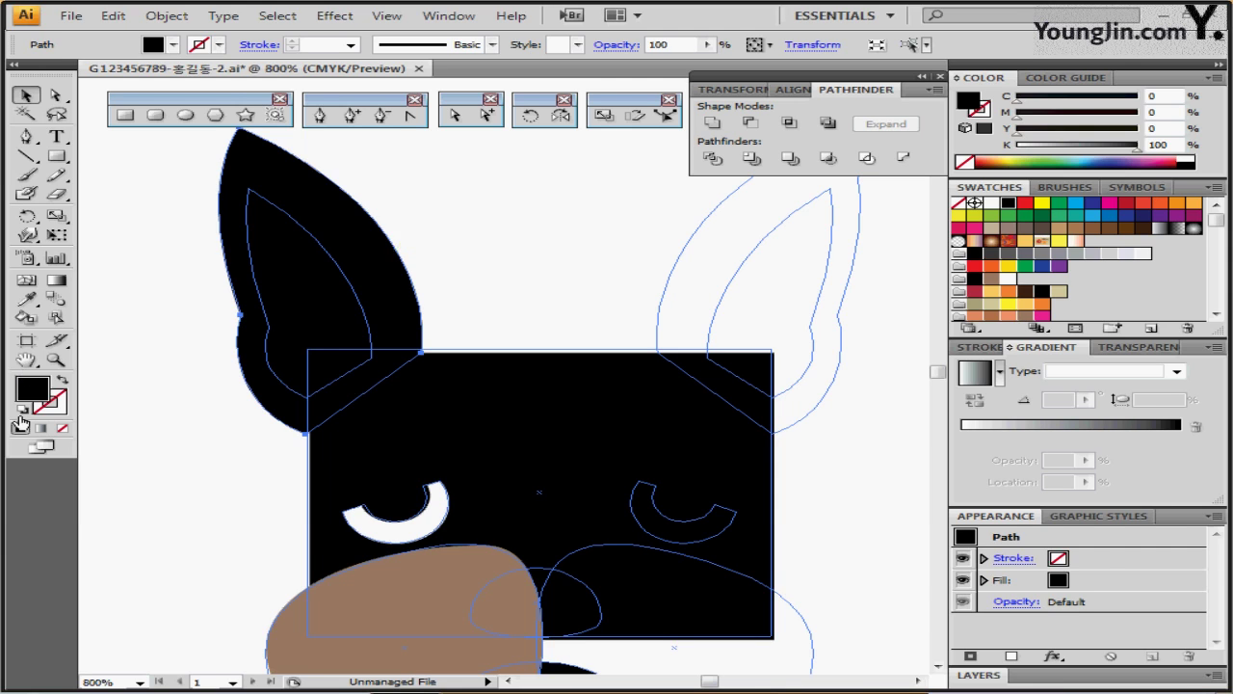
{"action": "left_click", "coordinate": [21, 411]}
{"action": "left_click", "coordinate": [160, 273]}
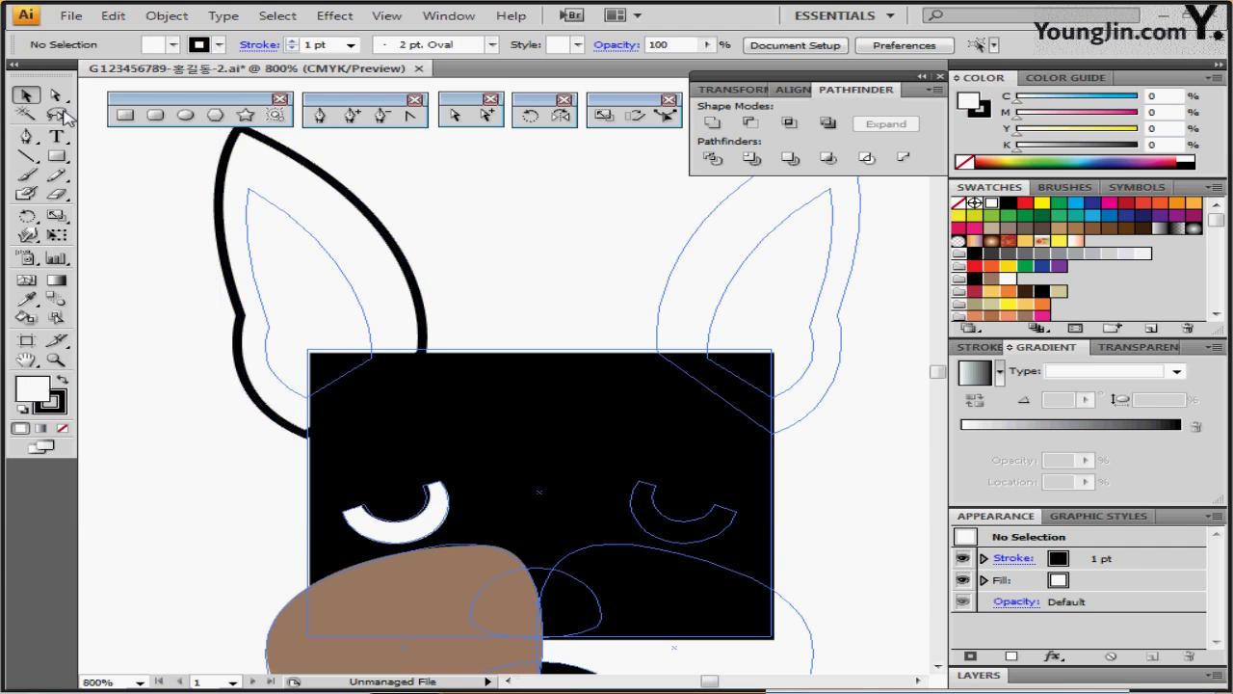
{"action": "left_click", "coordinate": [349, 196]}
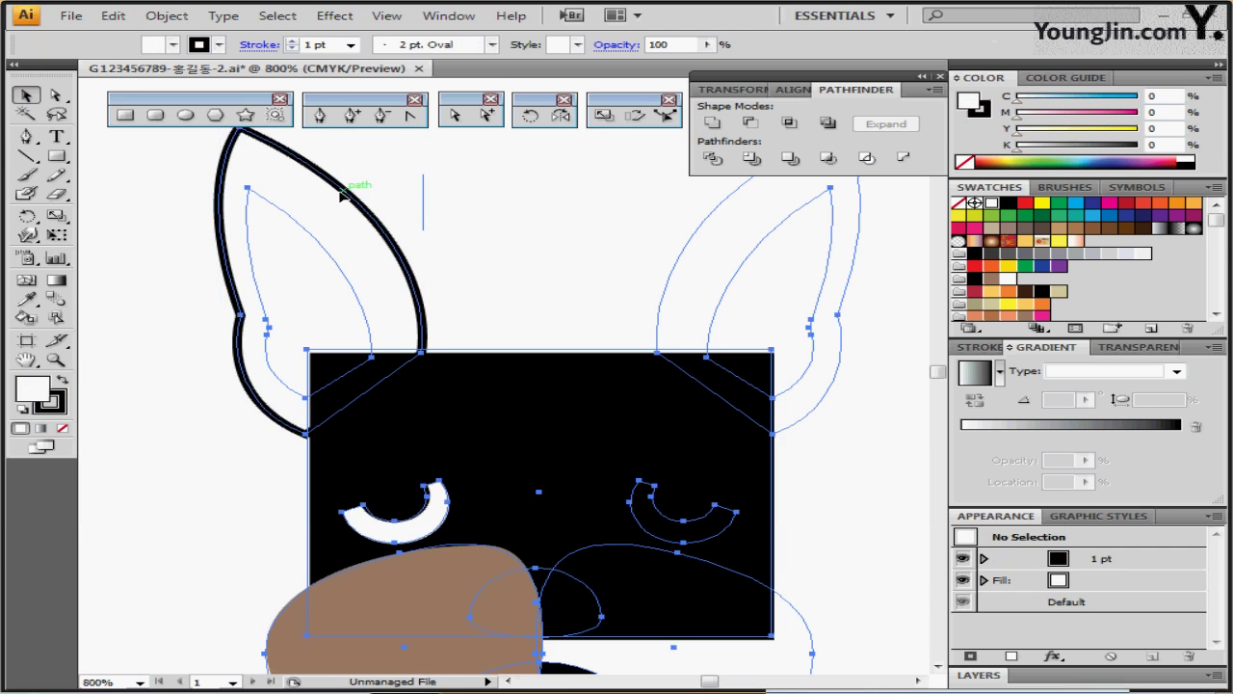
{"action": "left_click", "coordinate": [437, 200]}
{"action": "left_click", "coordinate": [490, 221]}
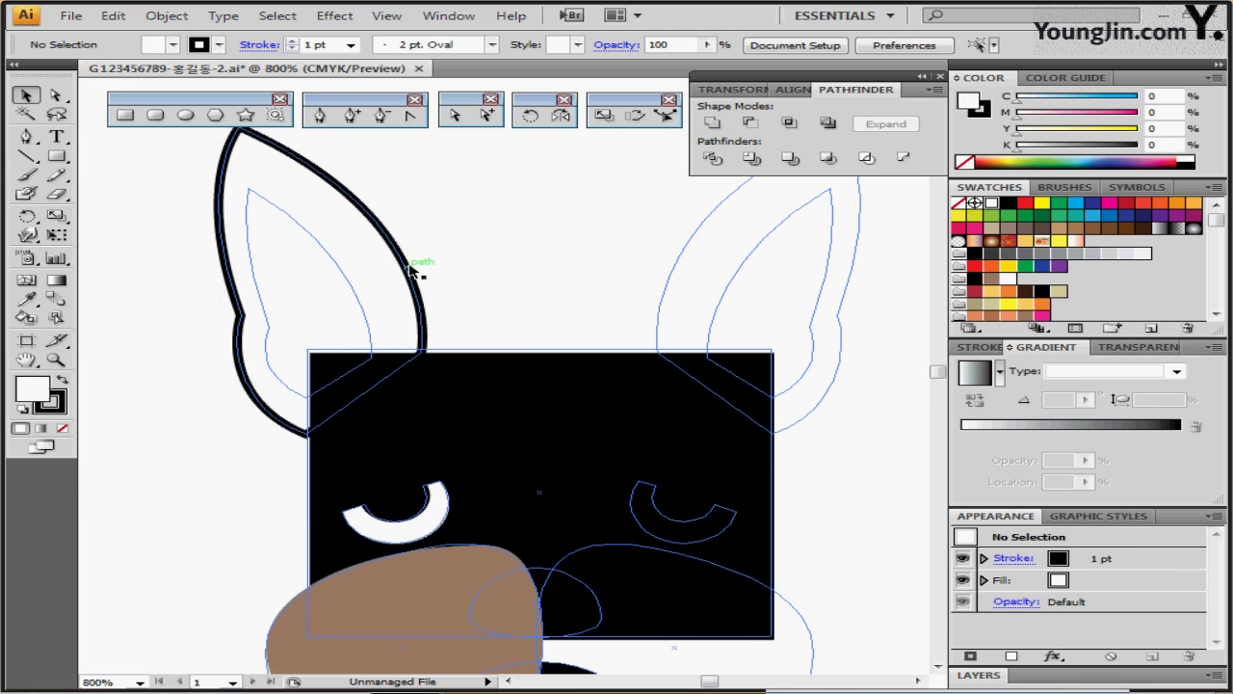
{"action": "left_click", "coordinate": [412, 272]}
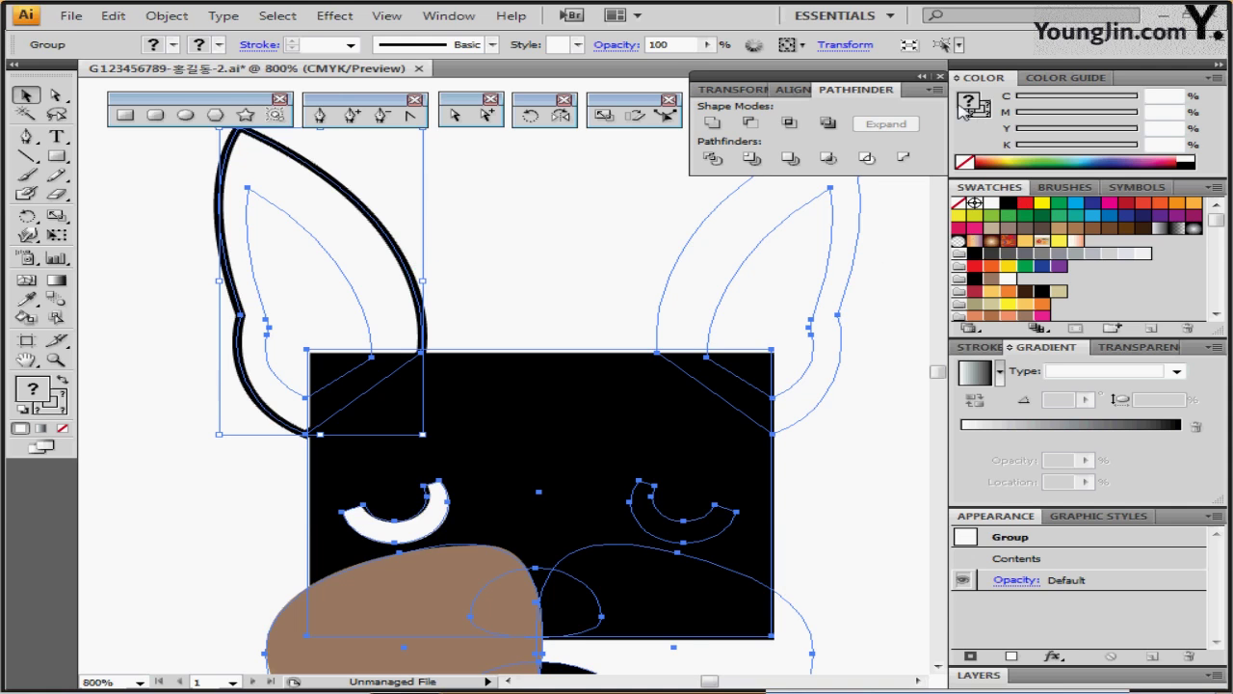
{"action": "key", "text": "ctrl+shift+b"}
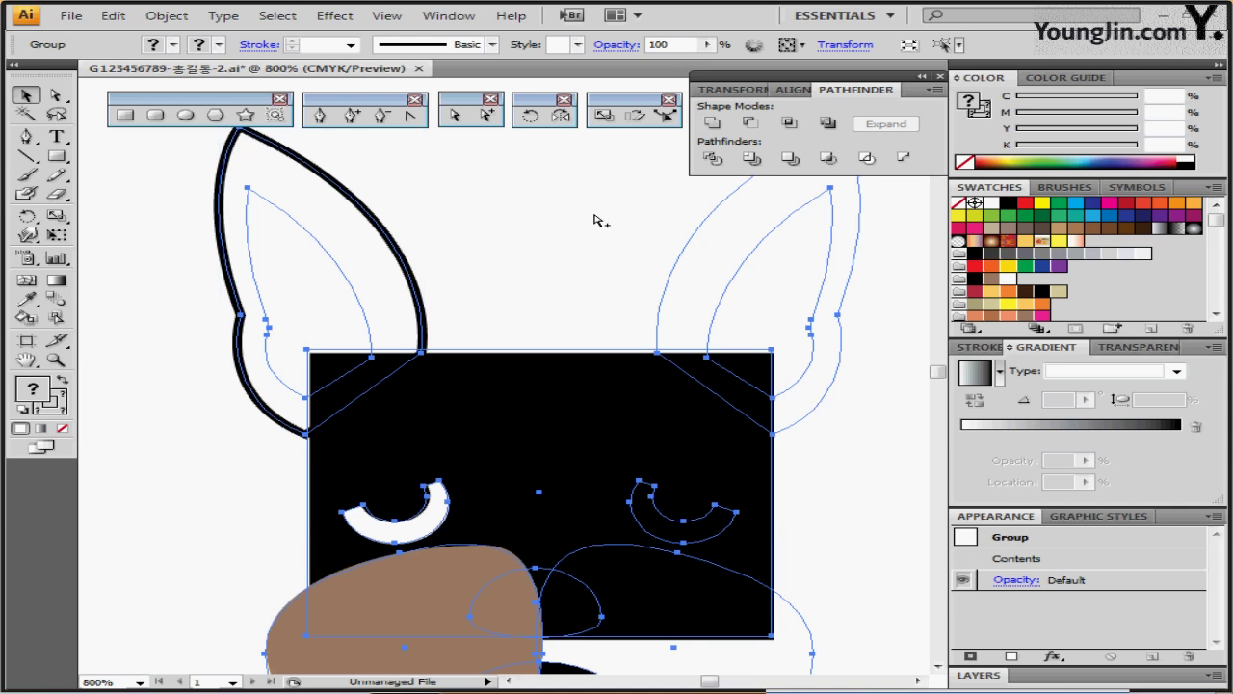
{"action": "left_click", "coordinate": [597, 222]}
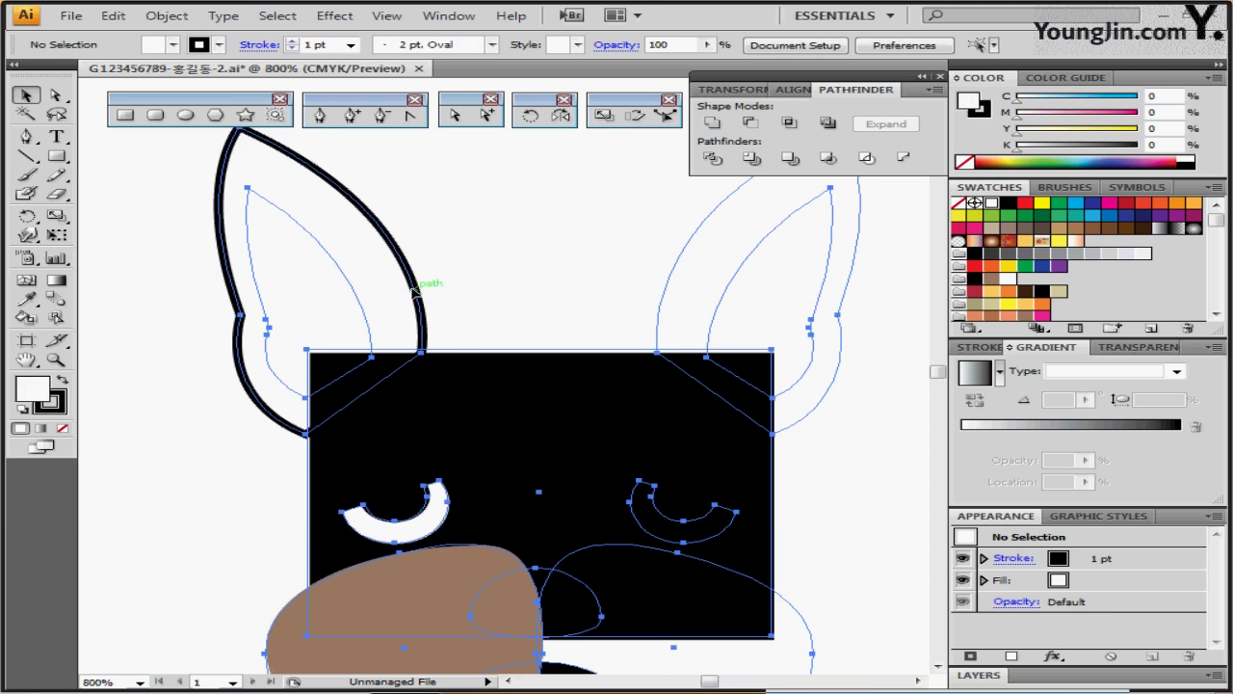
- Ungroup the left ear's outer outline from the other guide shapes and clear the selection
{"action": "left_click", "coordinate": [421, 284]}
{"action": "right_click", "coordinate": [416, 287]}
{"action": "left_click", "coordinate": [493, 367]}
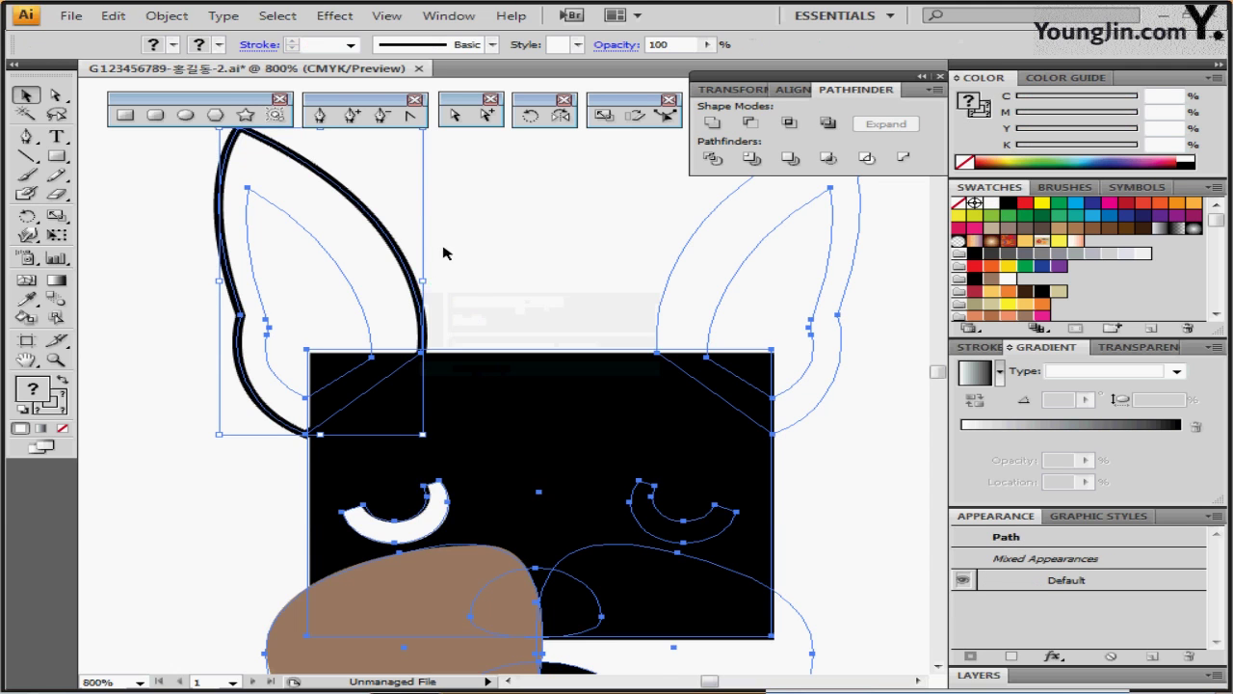
{"action": "left_click", "coordinate": [440, 253]}
{"action": "left_click", "coordinate": [407, 262]}
{"action": "key", "text": "/"}
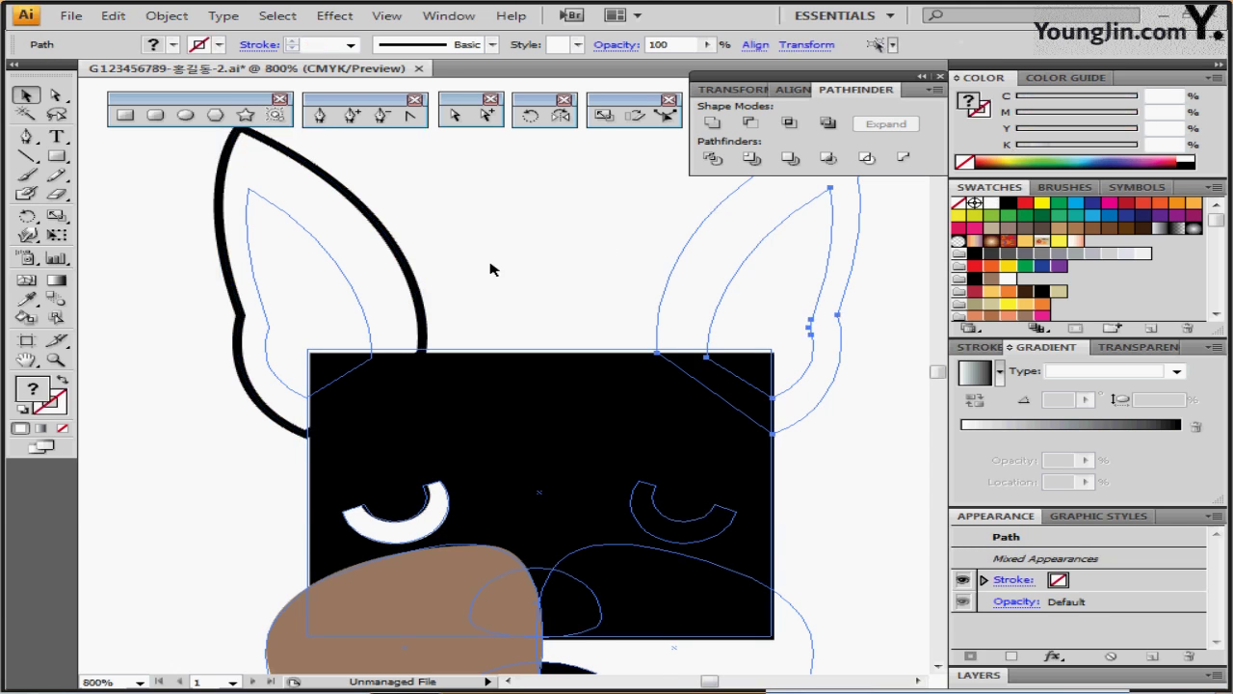
{"action": "left_click", "coordinate": [475, 241]}
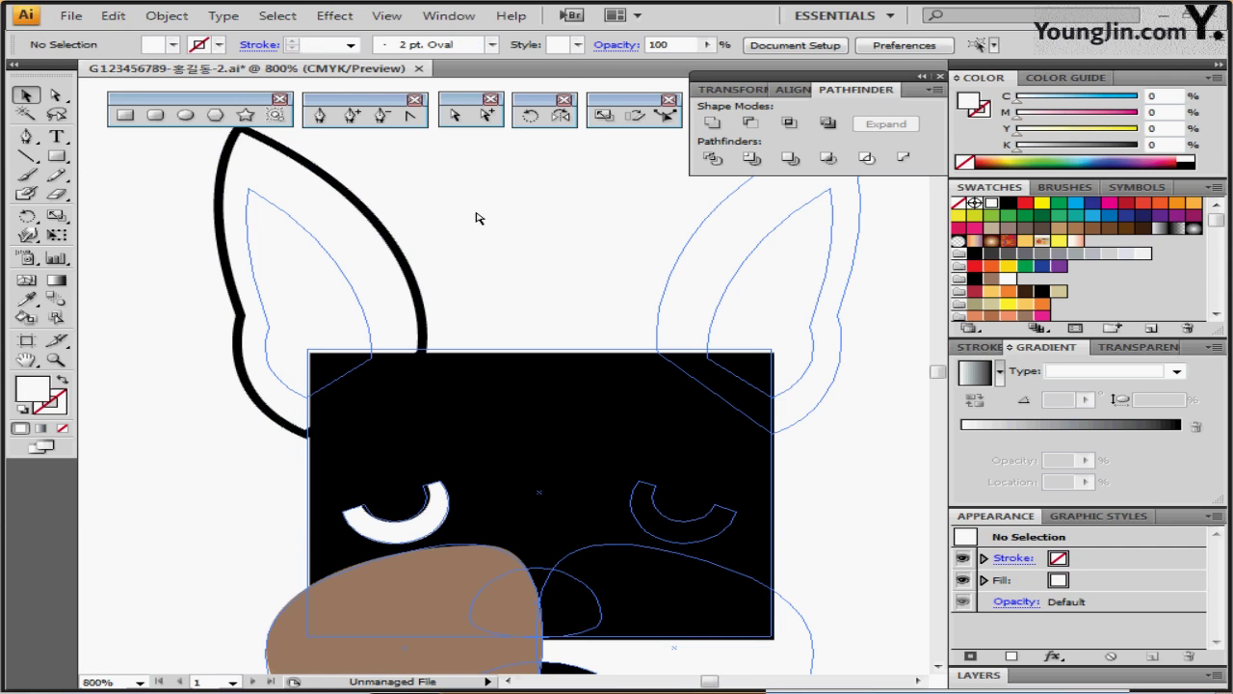
- Bring the left ear's outer shape to the front and set its fill to light yellow with Y 44%
{"action": "left_click", "coordinate": [407, 242]}
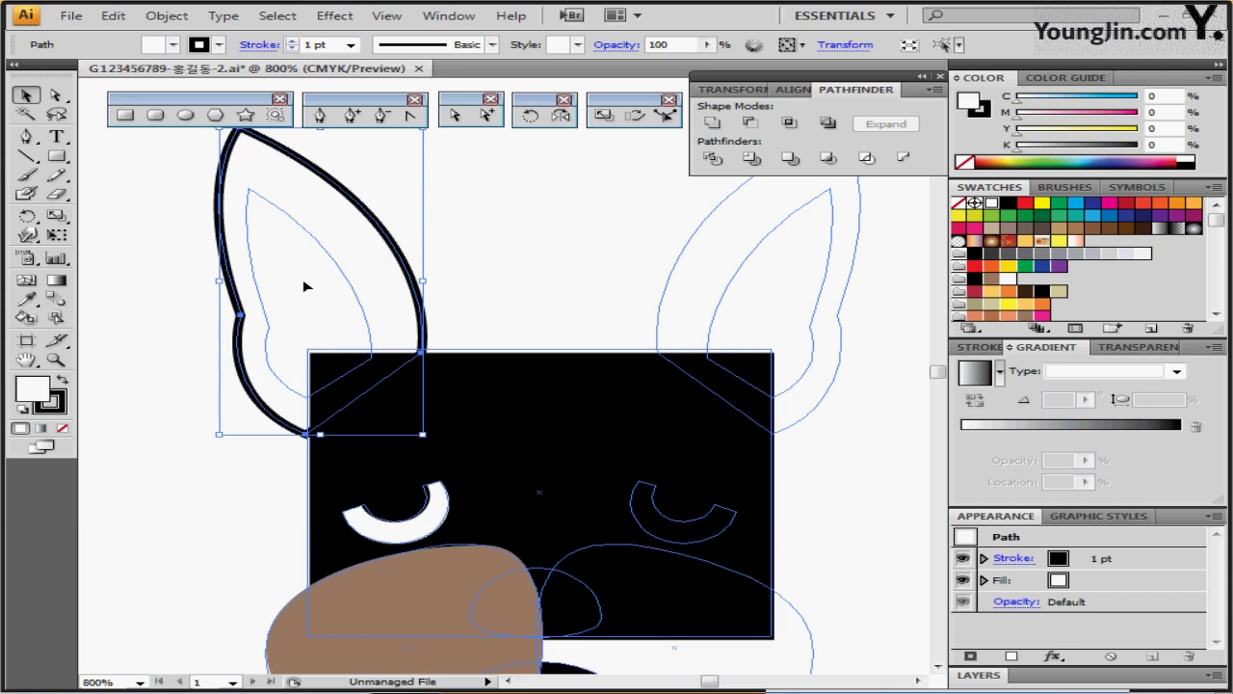
{"action": "key", "text": "ctrl+shift+b"}
{"action": "key", "text": "ctrl+shift+bracketright"}
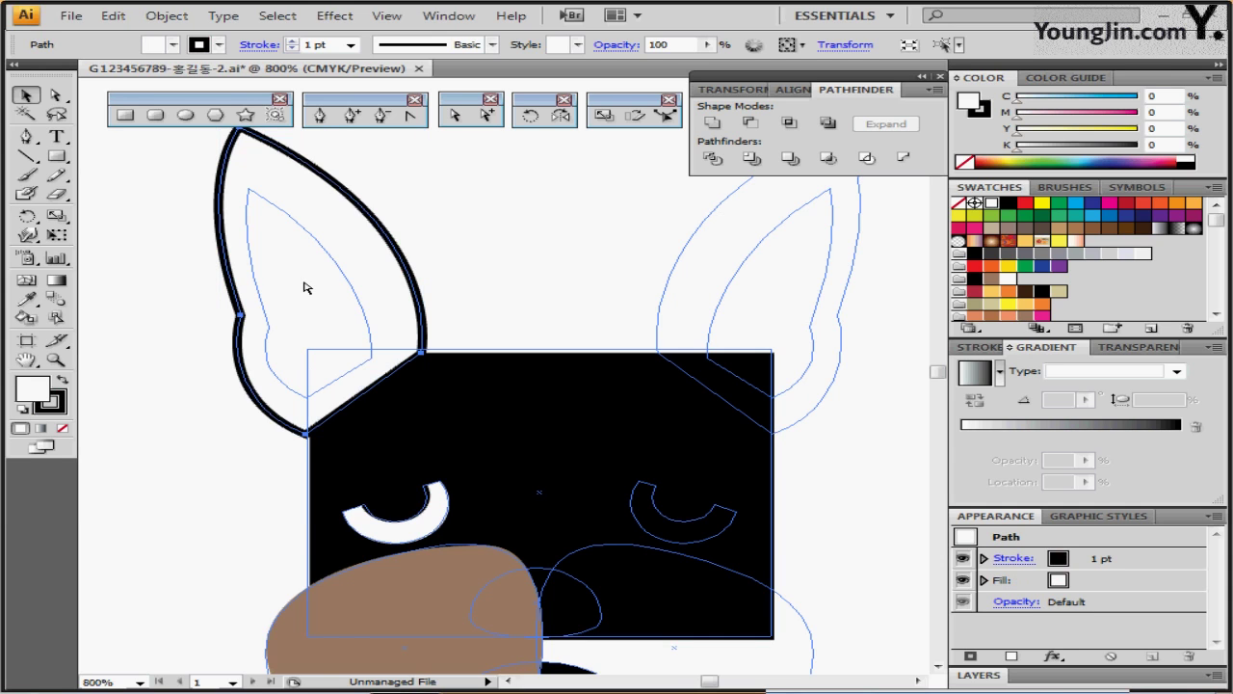
{"action": "key", "text": "ctrl+shift+b"}
{"action": "left_click_drag", "start_coordinate": [1017, 136], "coordinate": [1070, 135]}
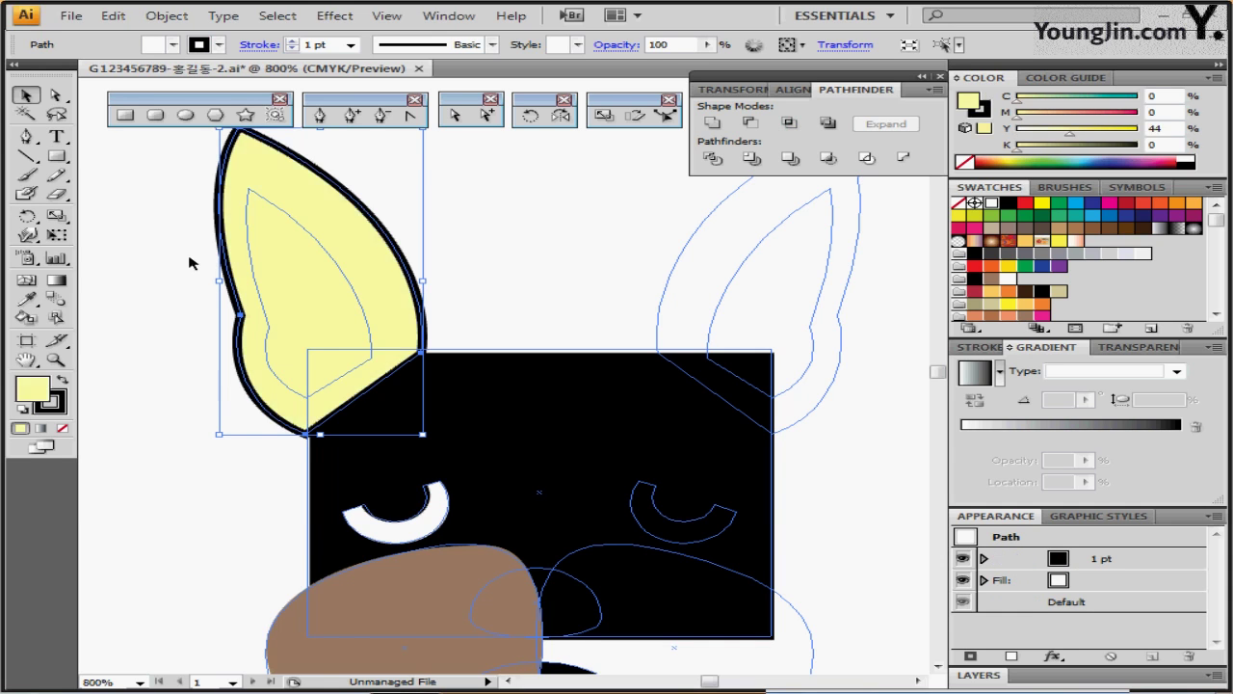
- Create an inner ear shape from the left ear with Offset Path at an offset of -1.5 mm
{"action": "scroll", "coordinate": [234, 237], "scroll_direction": "up", "scroll_amount": 1}
{"action": "scroll", "coordinate": [223, 220], "scroll_direction": "down", "scroll_amount": 1}
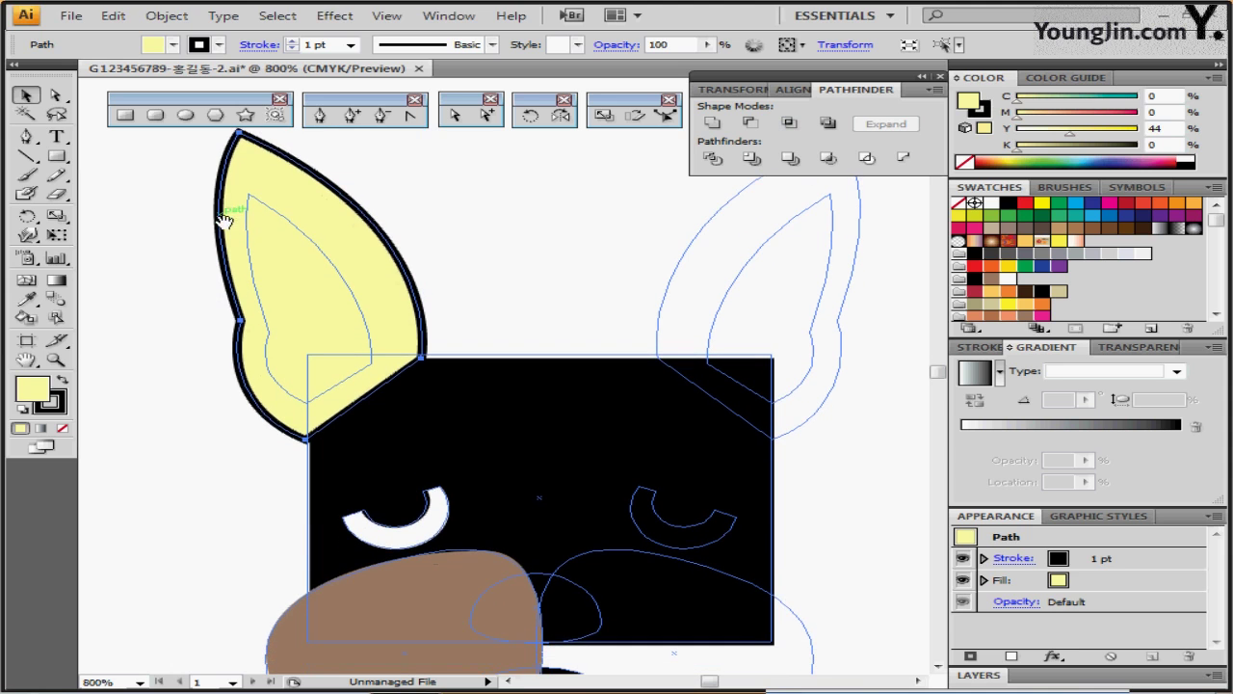
{"action": "left_click", "coordinate": [159, 17]}
{"action": "mouse_move", "coordinate": [242, 368]}
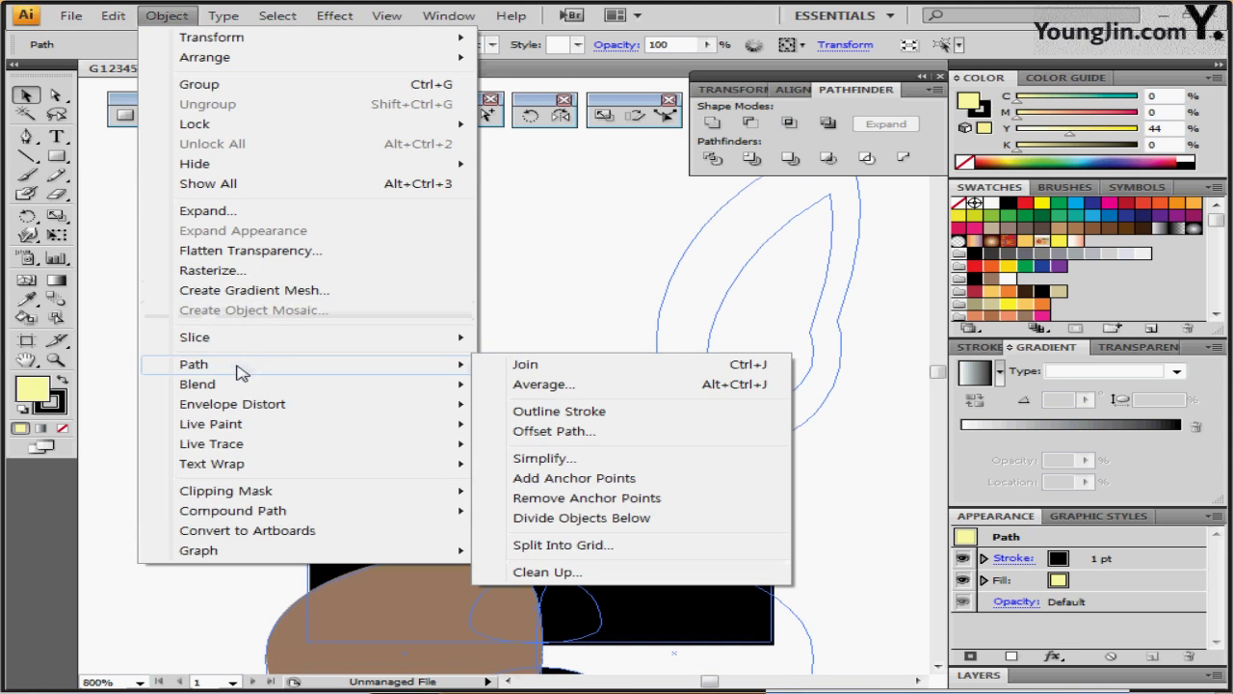
{"action": "left_click", "coordinate": [527, 433]}
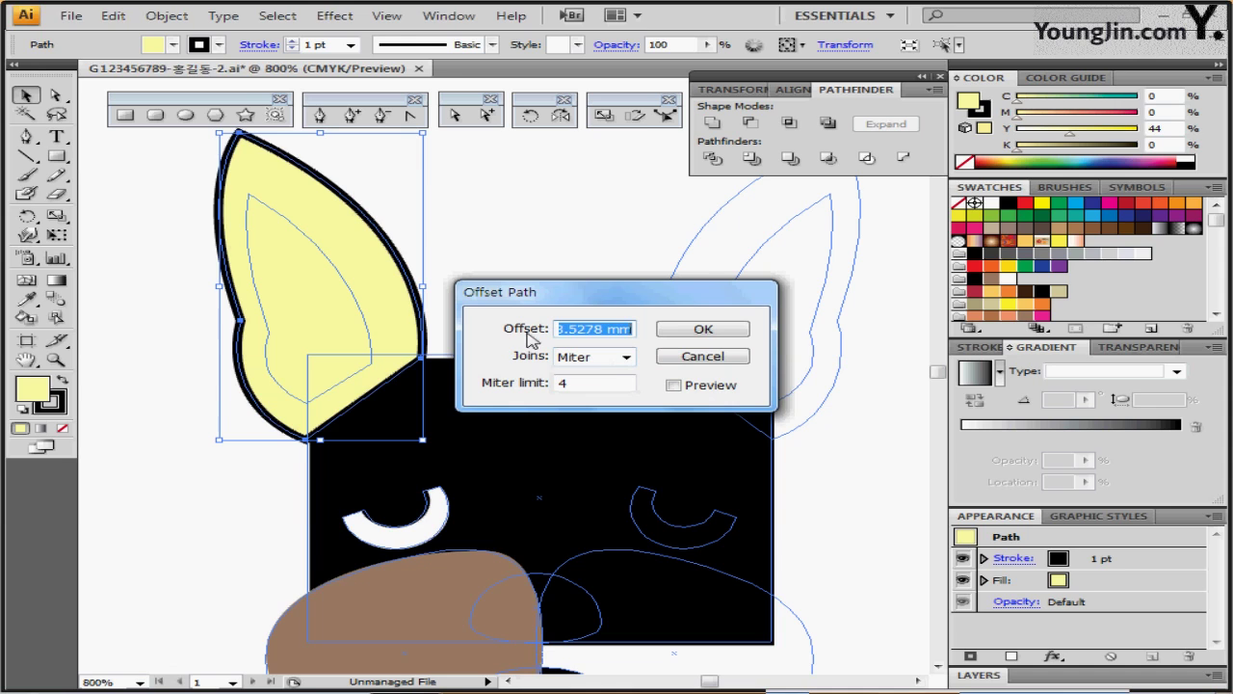
{"action": "type", "text": "-1."}
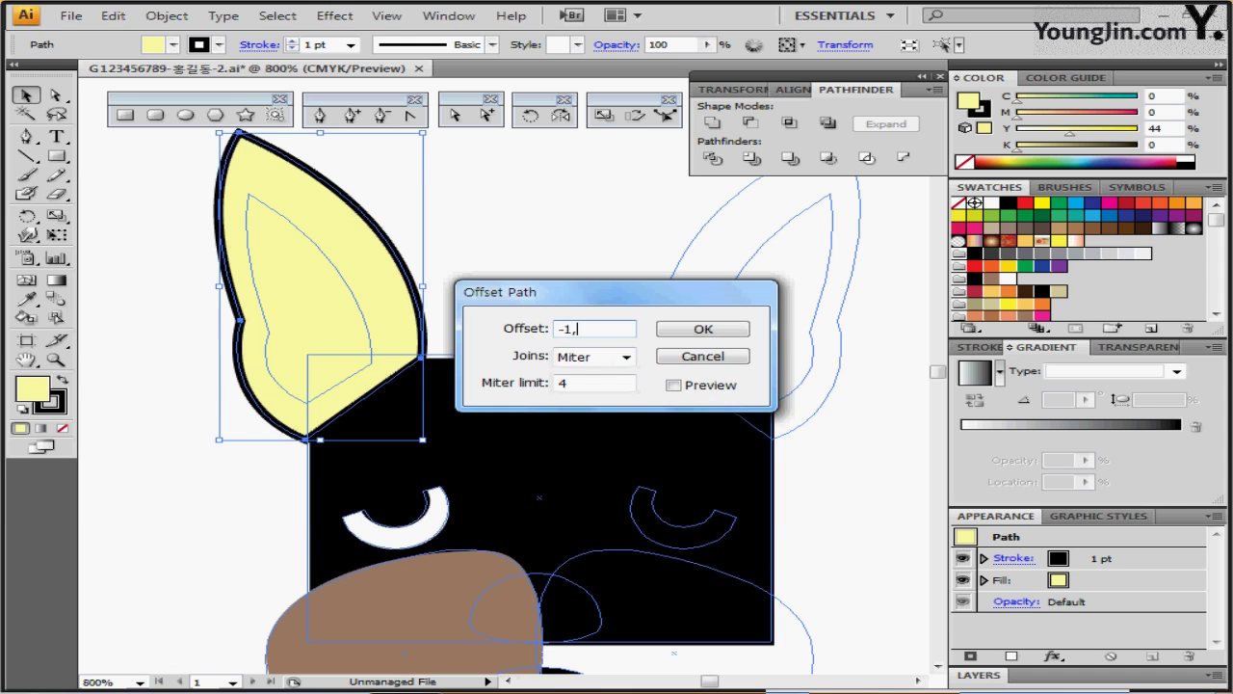
{"action": "type", "text": "5"}
{"action": "left_click", "coordinate": [703, 329]}
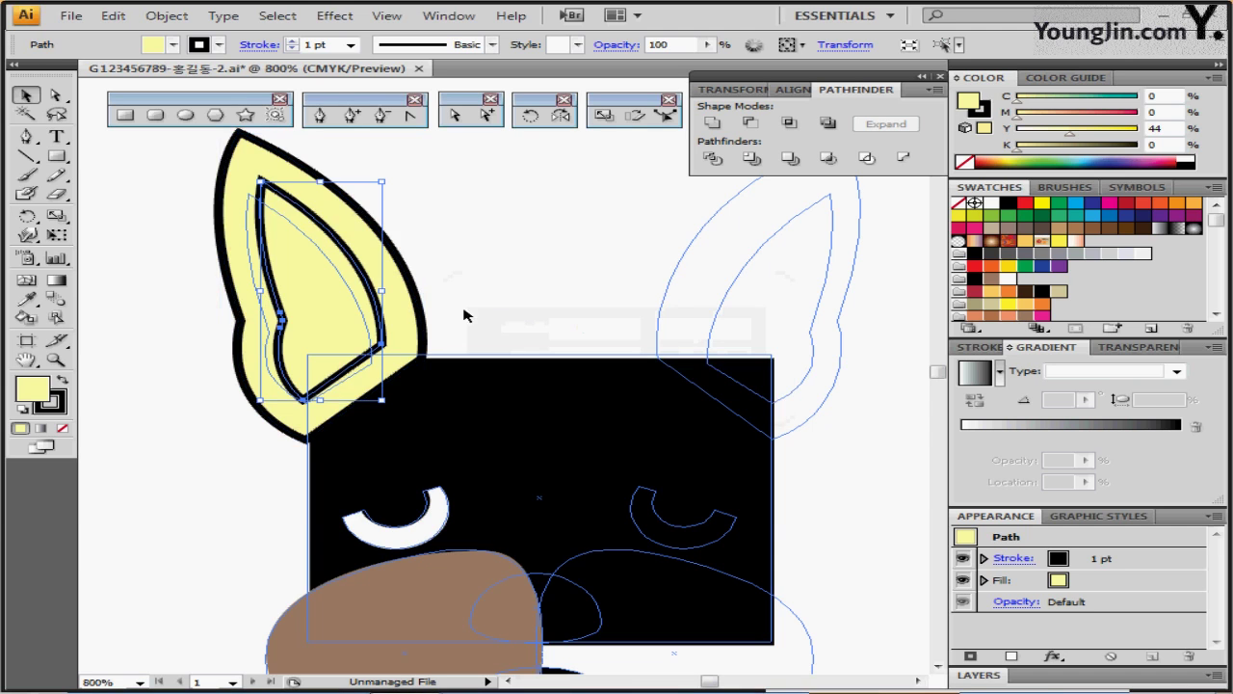
- Nudge the inner ear shape left and down onto its guide, and reshape its lowest anchor to follow the guide's corner
{"action": "key", "text": "Left"}
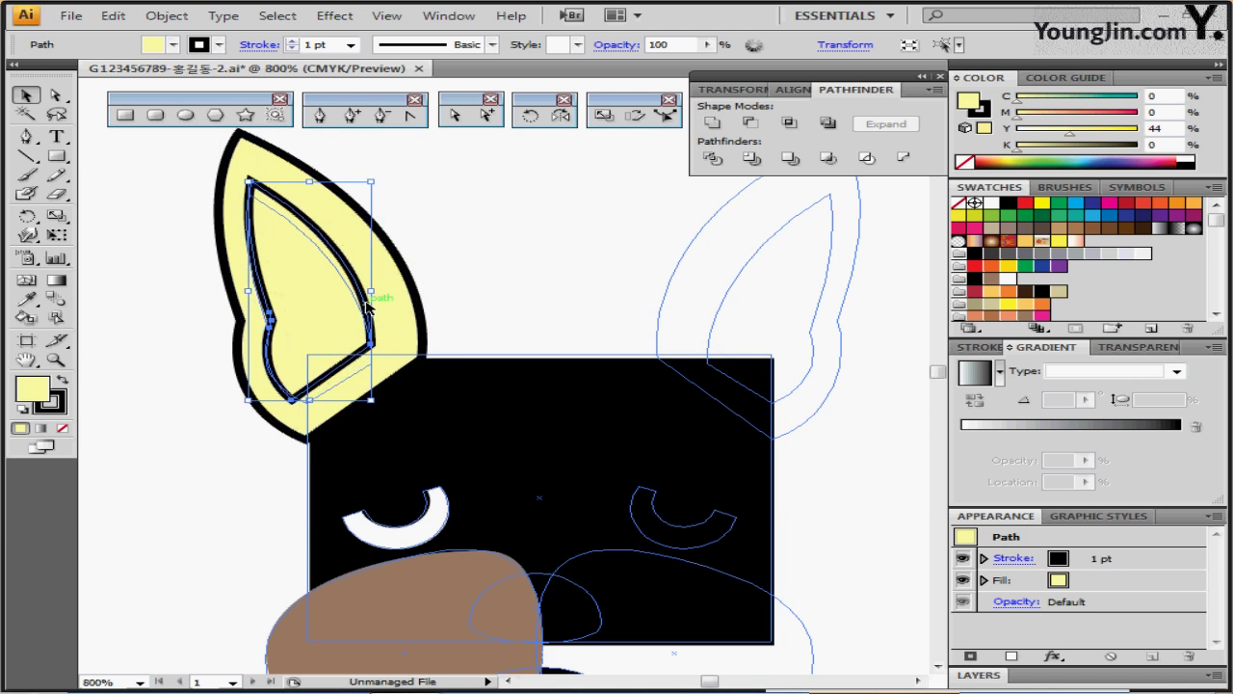
{"action": "key", "text": "Down"}
{"action": "key", "text": "Down"}
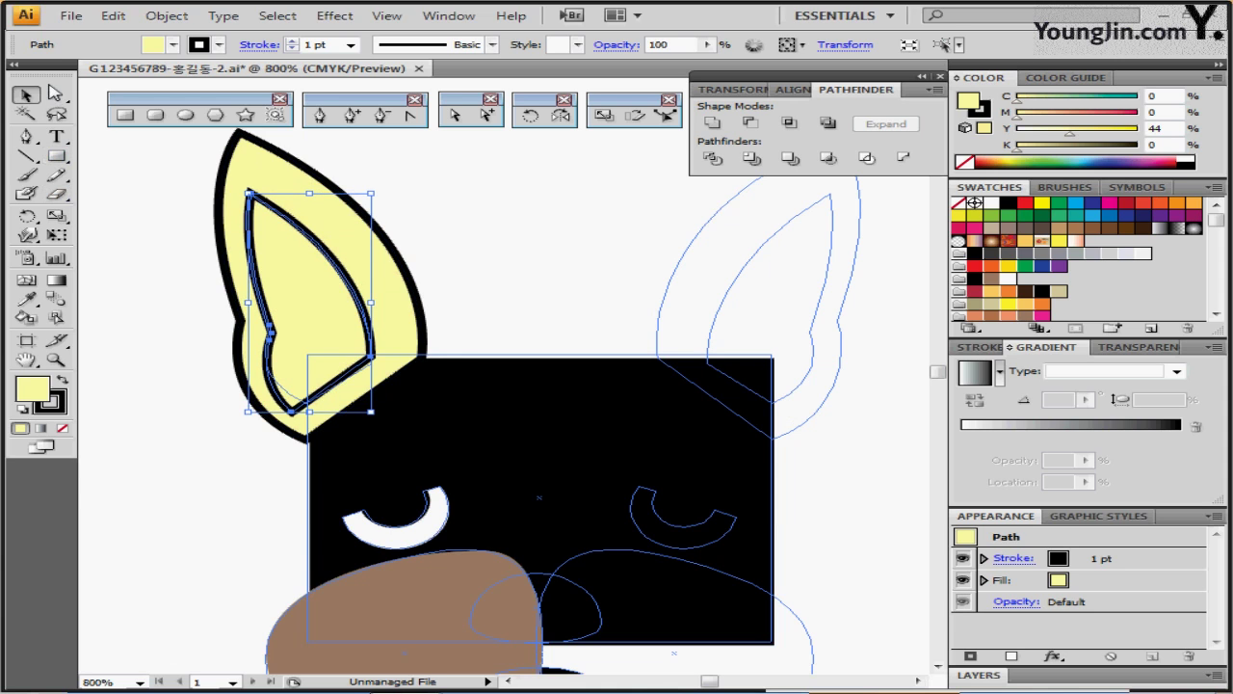
{"action": "left_click", "coordinate": [54, 97]}
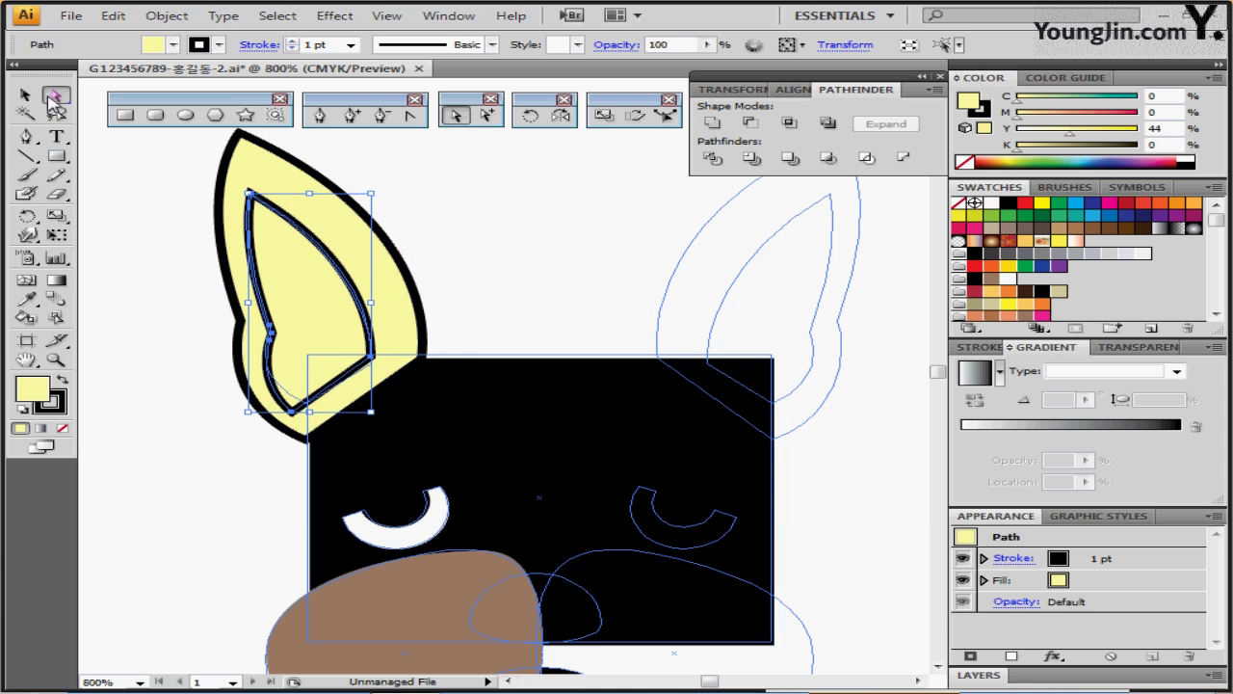
{"action": "left_click", "coordinate": [294, 414]}
{"action": "left_click_drag", "start_coordinate": [295, 415], "coordinate": [251, 383]}
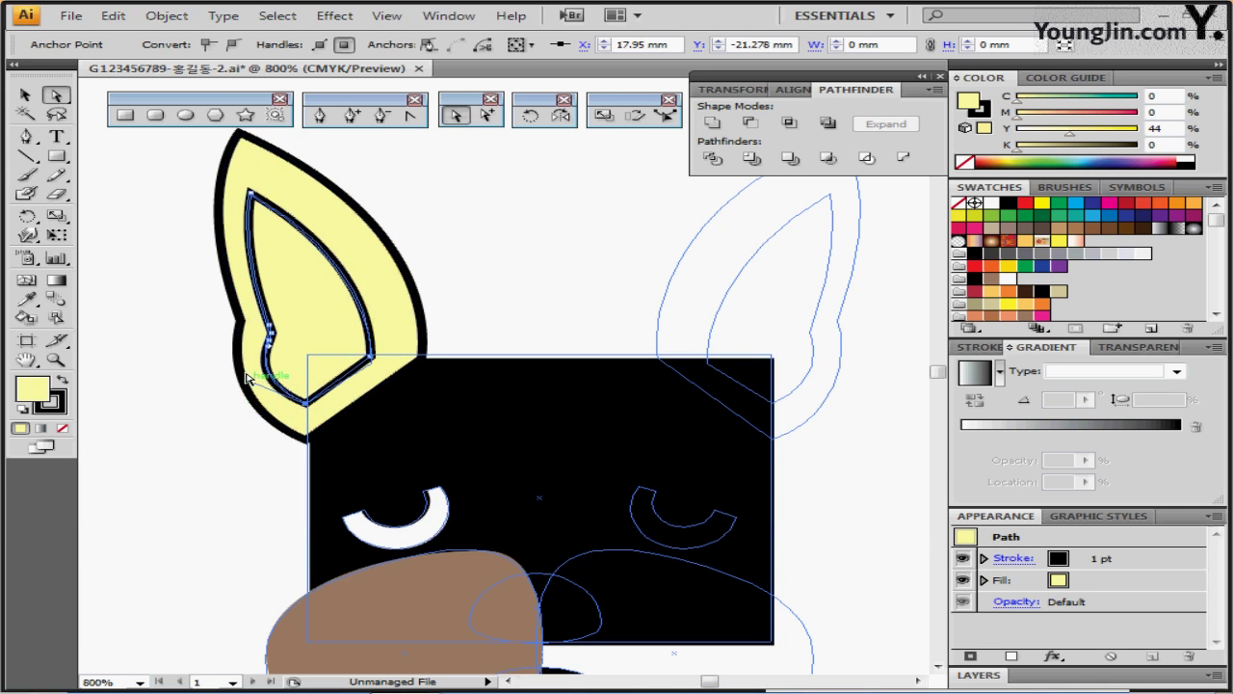
{"action": "left_click", "coordinate": [165, 325]}
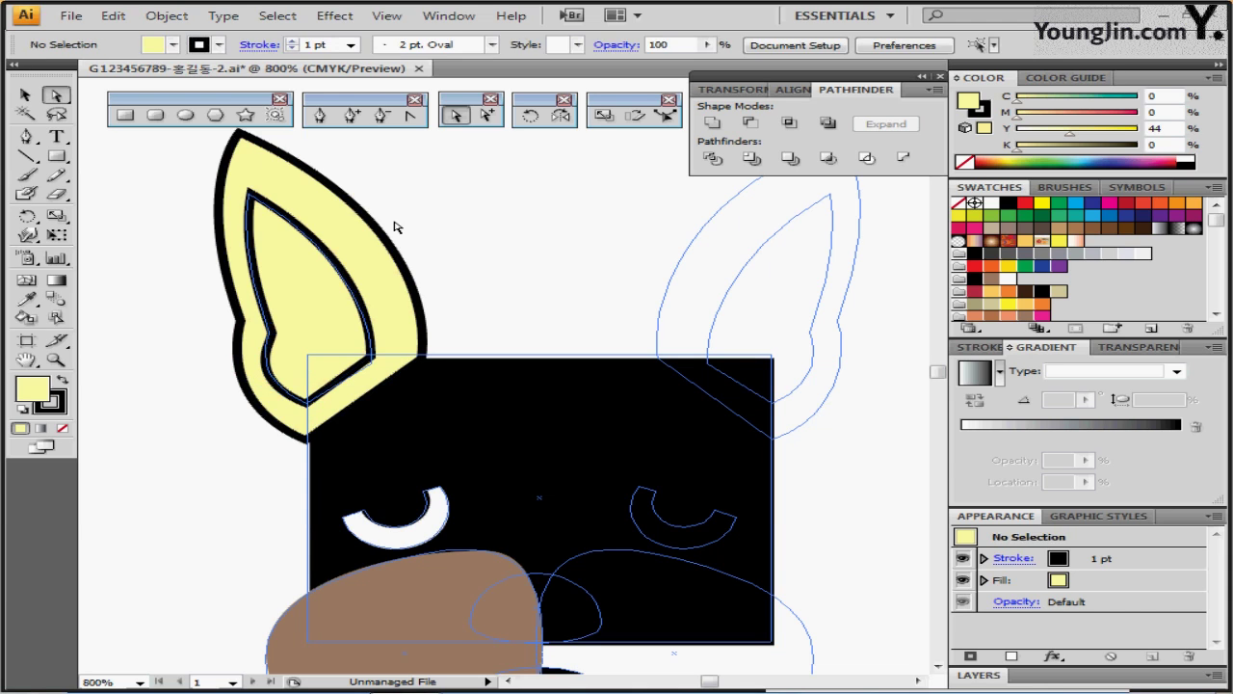
- Give the left ear's outer shape a black fill and no stroke
{"action": "left_click", "coordinate": [375, 236]}
{"action": "left_click", "coordinate": [62, 380]}
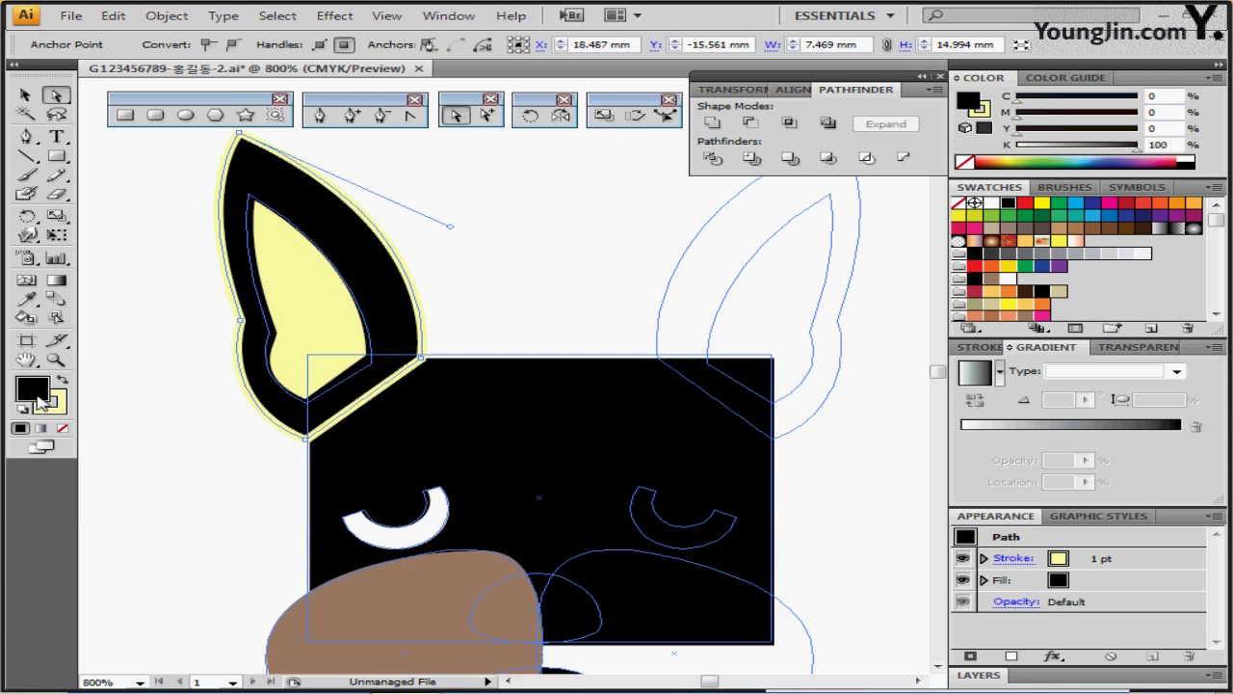
{"action": "left_click", "coordinate": [62, 428]}
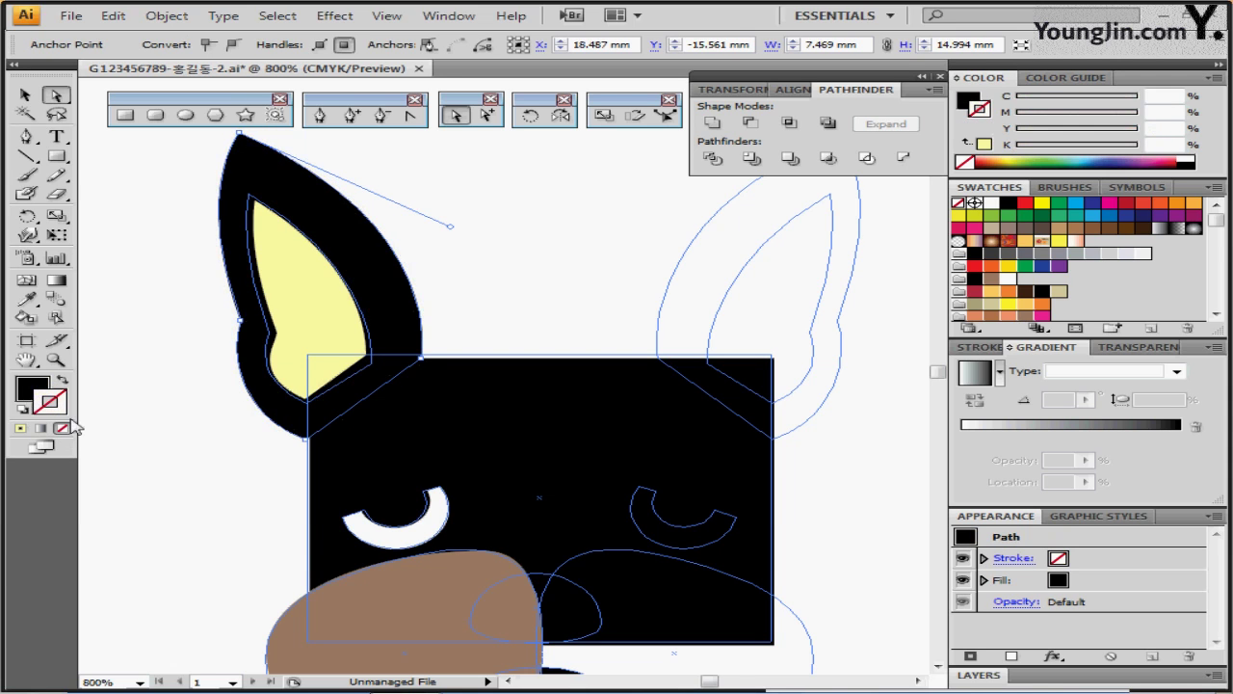
{"action": "left_click", "coordinate": [30, 387]}
- Copy the brown cheek's fill and stroke settings onto the inner ear shape with the Eyedropper, and deselect it
{"action": "left_click", "coordinate": [332, 307]}
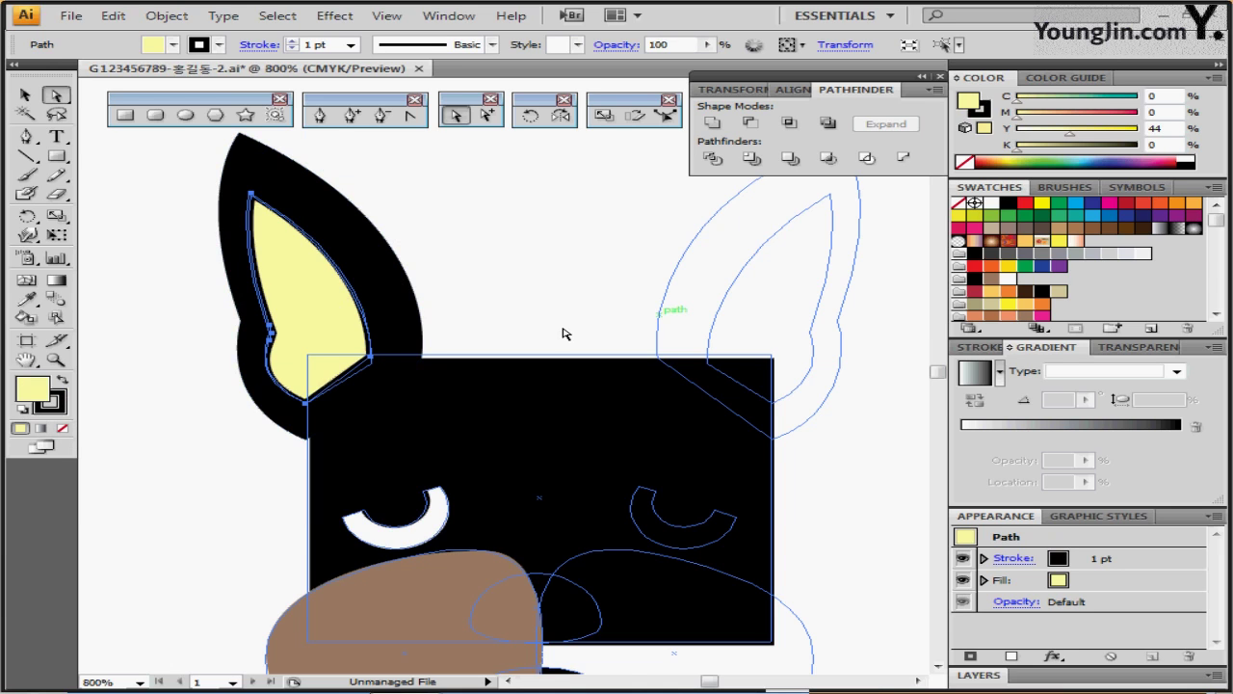
{"action": "scroll", "coordinate": [416, 359], "scroll_direction": "down", "scroll_amount": 1}
{"action": "scroll", "coordinate": [415, 359], "scroll_direction": "down", "scroll_amount": 1}
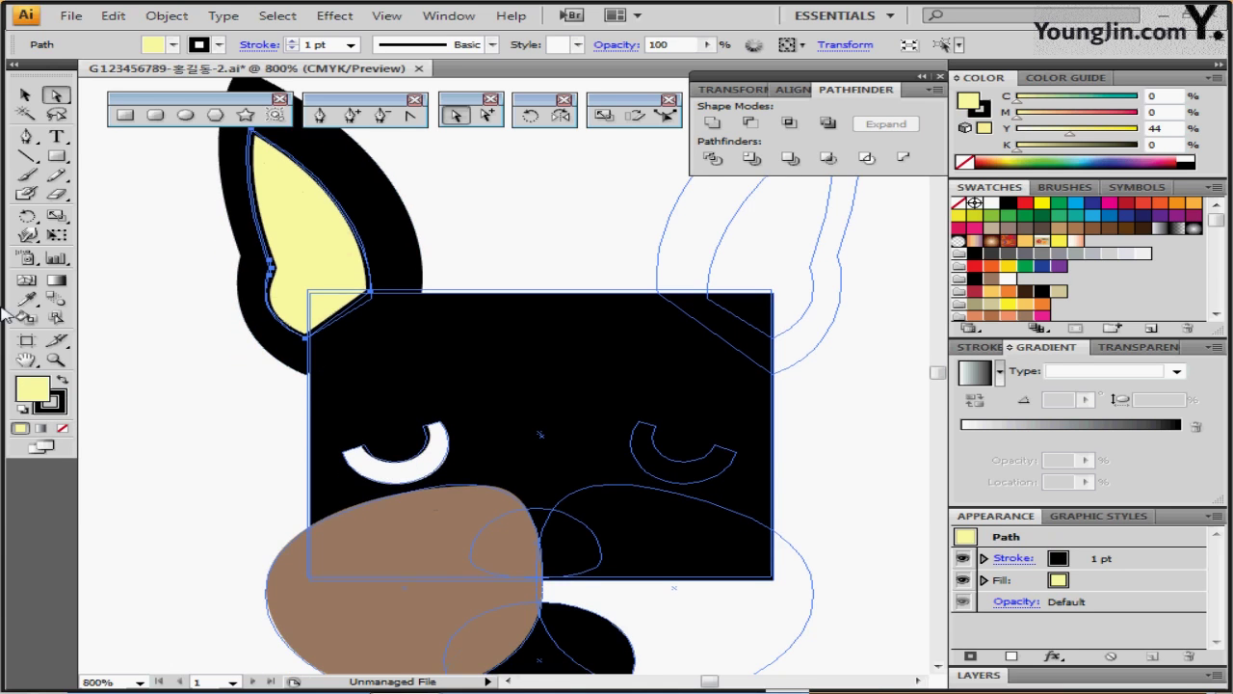
{"action": "left_click", "coordinate": [26, 298]}
{"action": "left_click", "coordinate": [392, 581]}
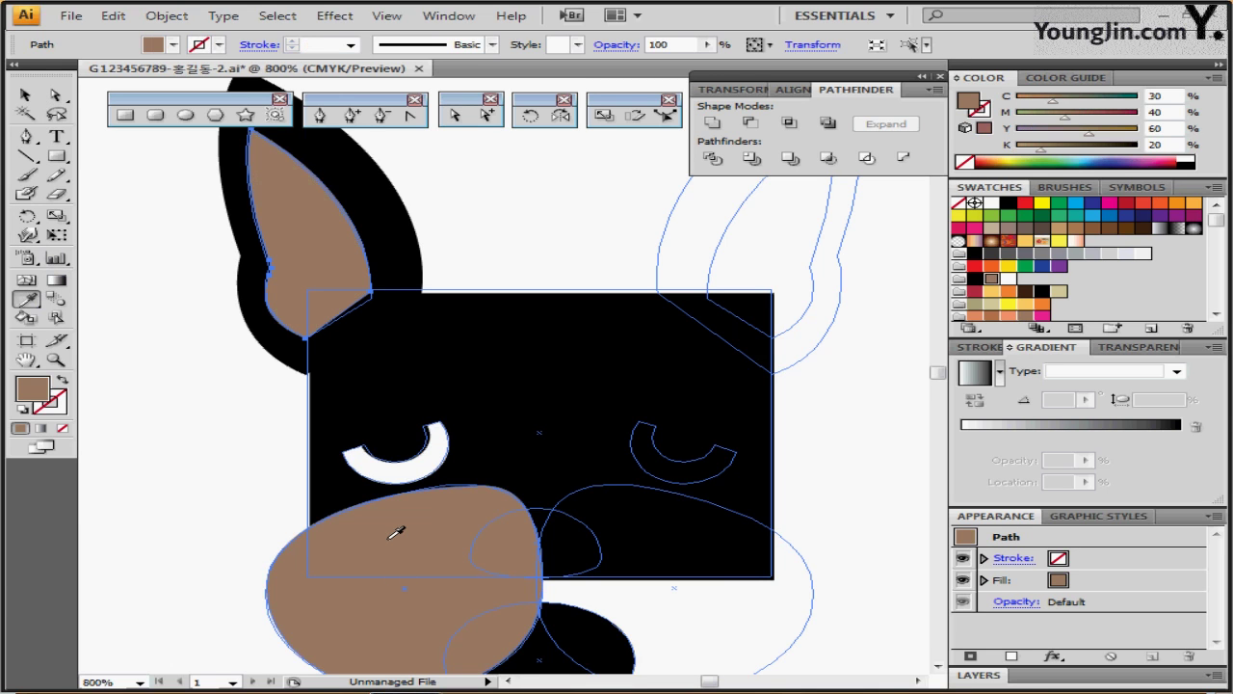
{"action": "key", "text": "ctrl+shift+a"}
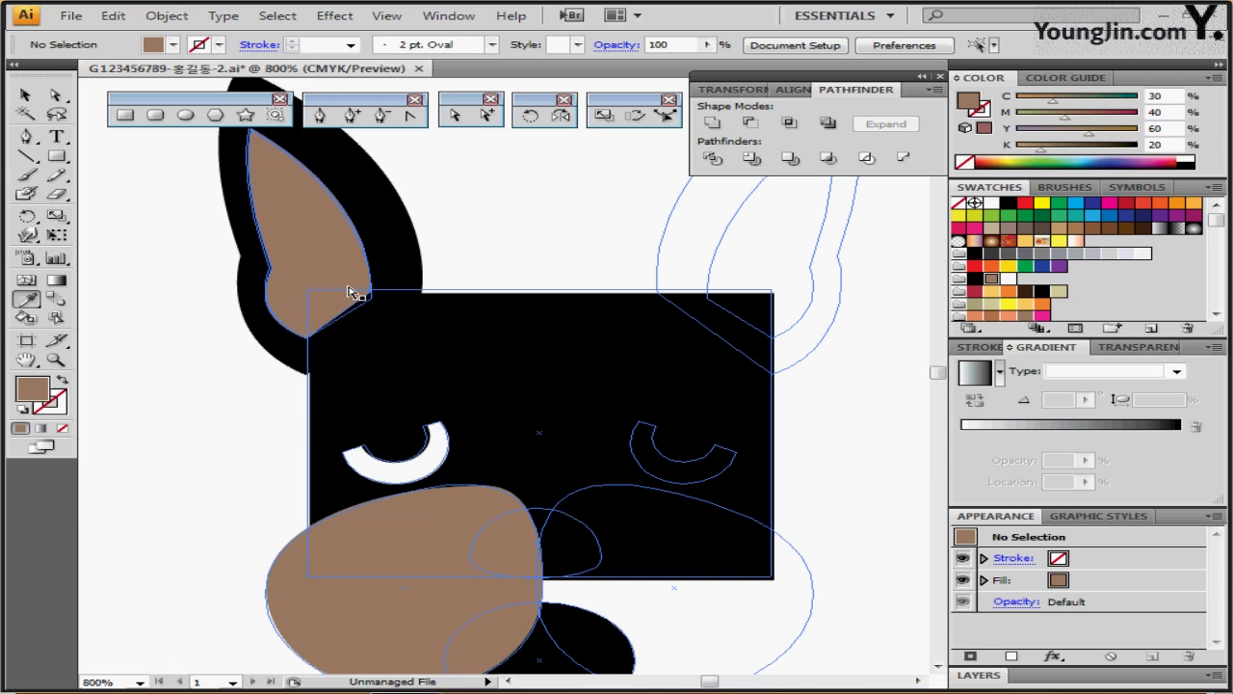
- Move the inner ear's lower right anchor slightly down onto the guide's corner, and hide the guides
{"action": "left_click", "coordinate": [376, 295]}
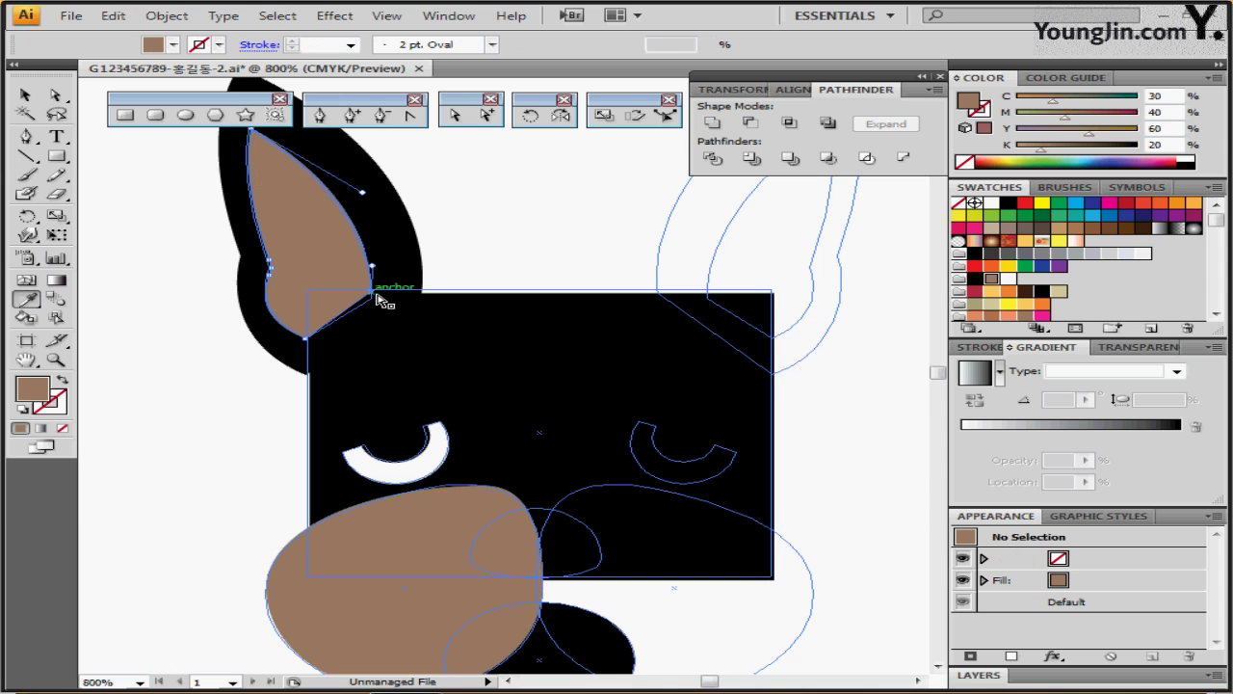
{"action": "left_click_drag", "start_coordinate": [377, 295], "coordinate": [376, 297]}
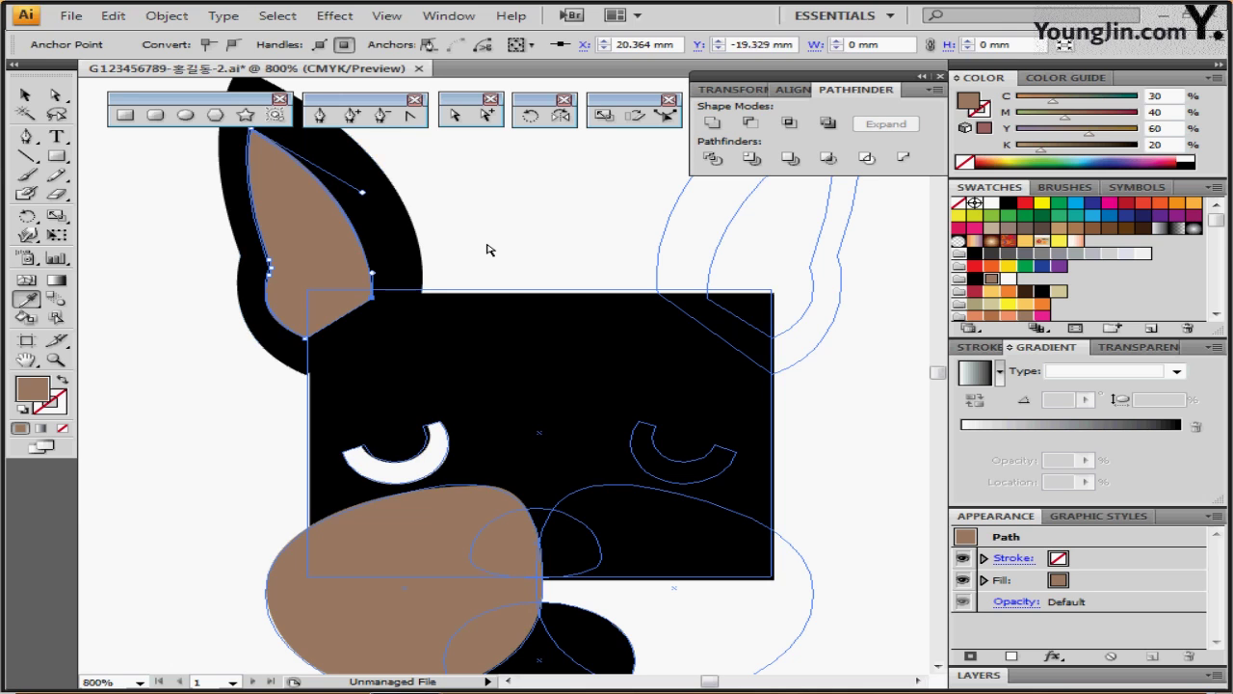
{"action": "left_click", "coordinate": [487, 249]}
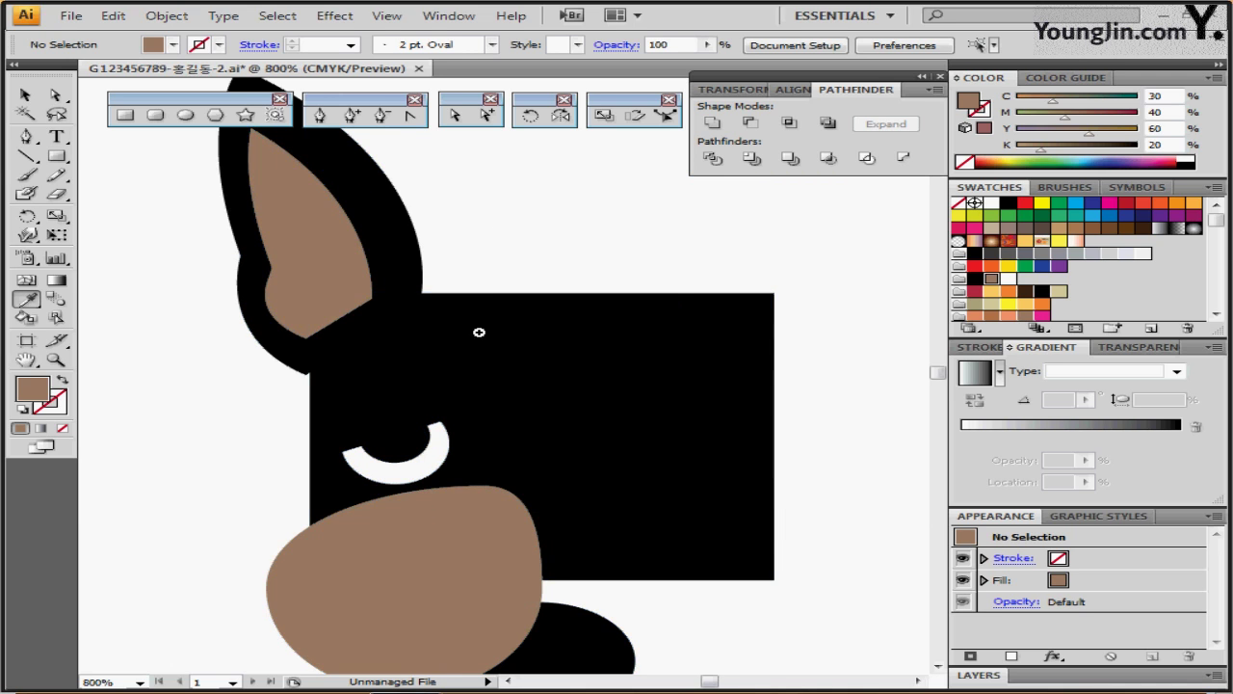
- Reflect a copy of the left ear, eye and cheek shapes across the face's vertical centre line, and deselect everything
{"action": "key", "text": "ctrl+minus"}
{"action": "left_click_drag", "start_coordinate": [518, 417], "coordinate": [417, 369]}
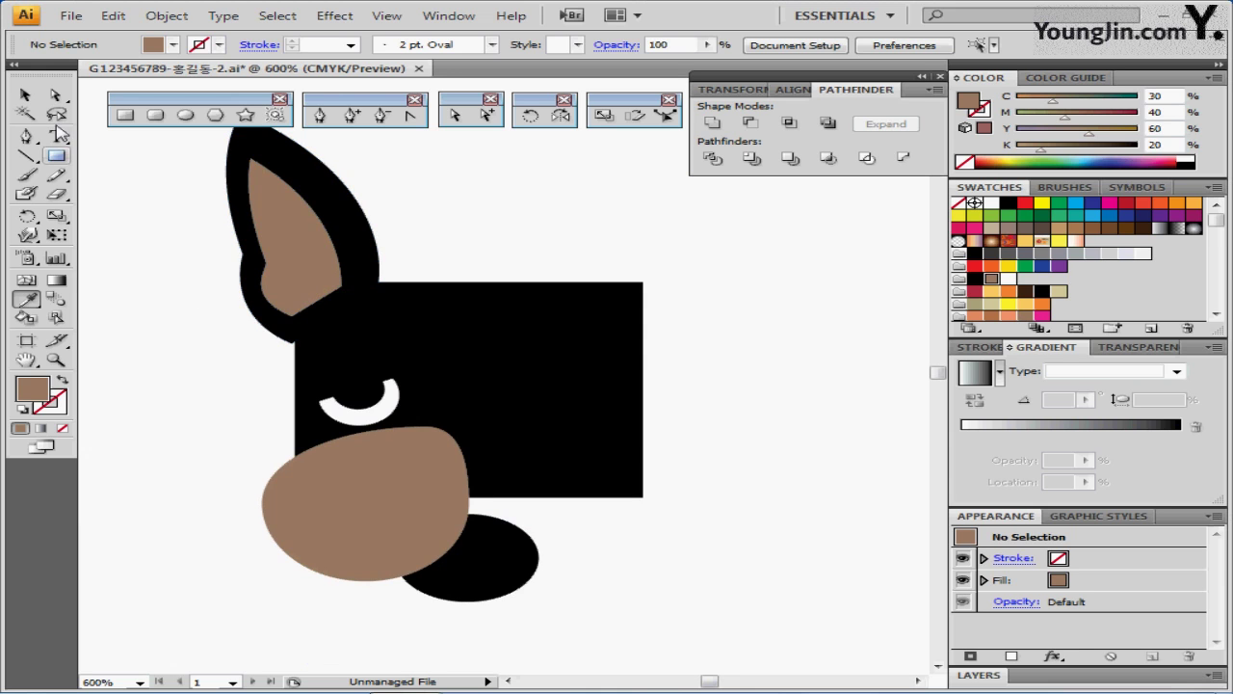
{"action": "left_click", "coordinate": [24, 96]}
{"action": "left_click_drag", "start_coordinate": [440, 209], "coordinate": [318, 252]}
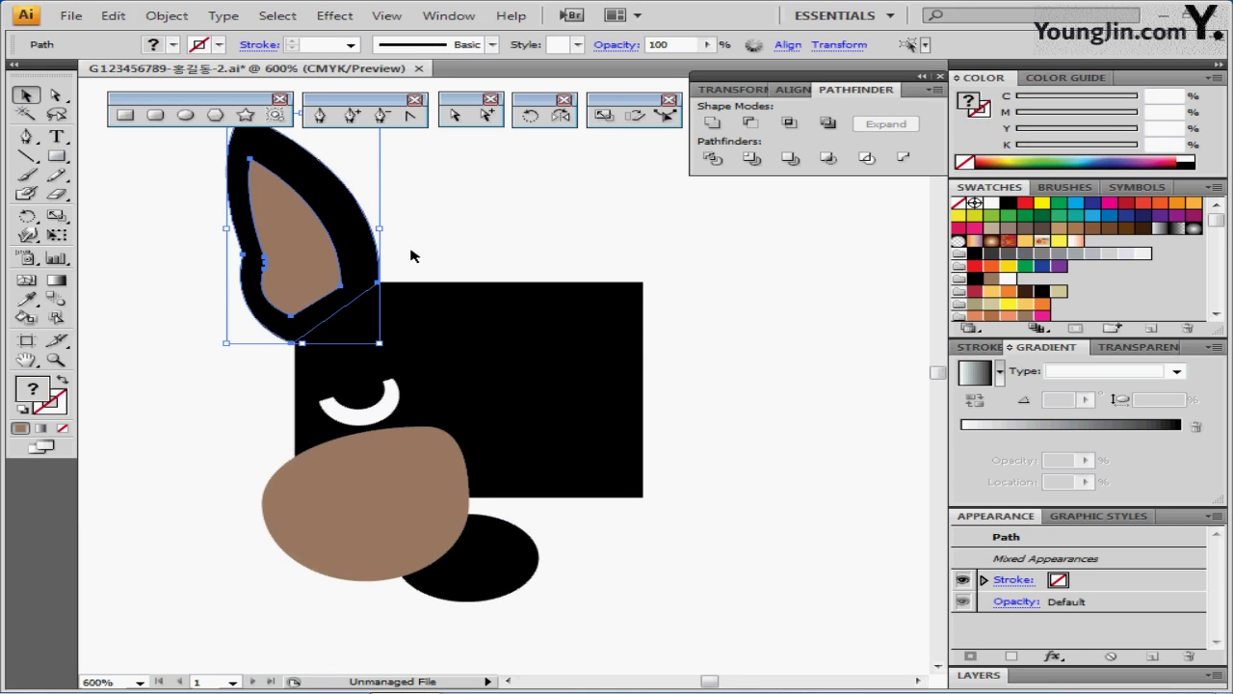
{"action": "left_click", "coordinate": [357, 407], "text": "shift"}
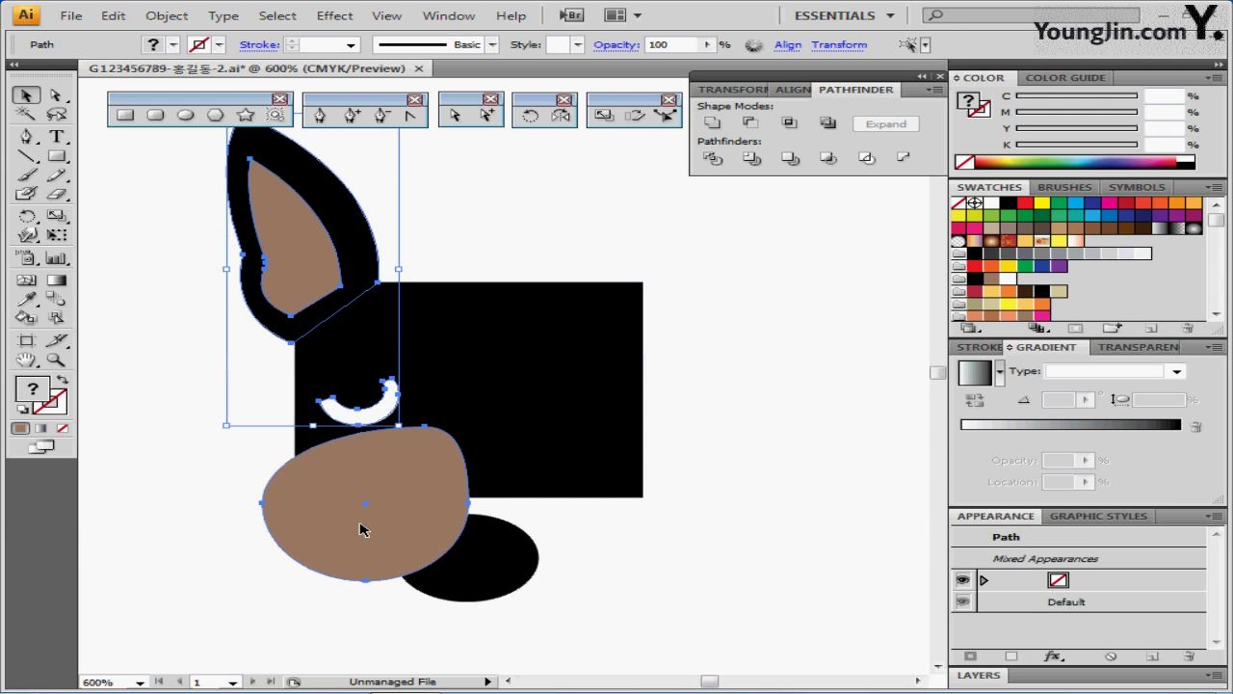
{"action": "left_click", "coordinate": [362, 528], "text": "shift"}
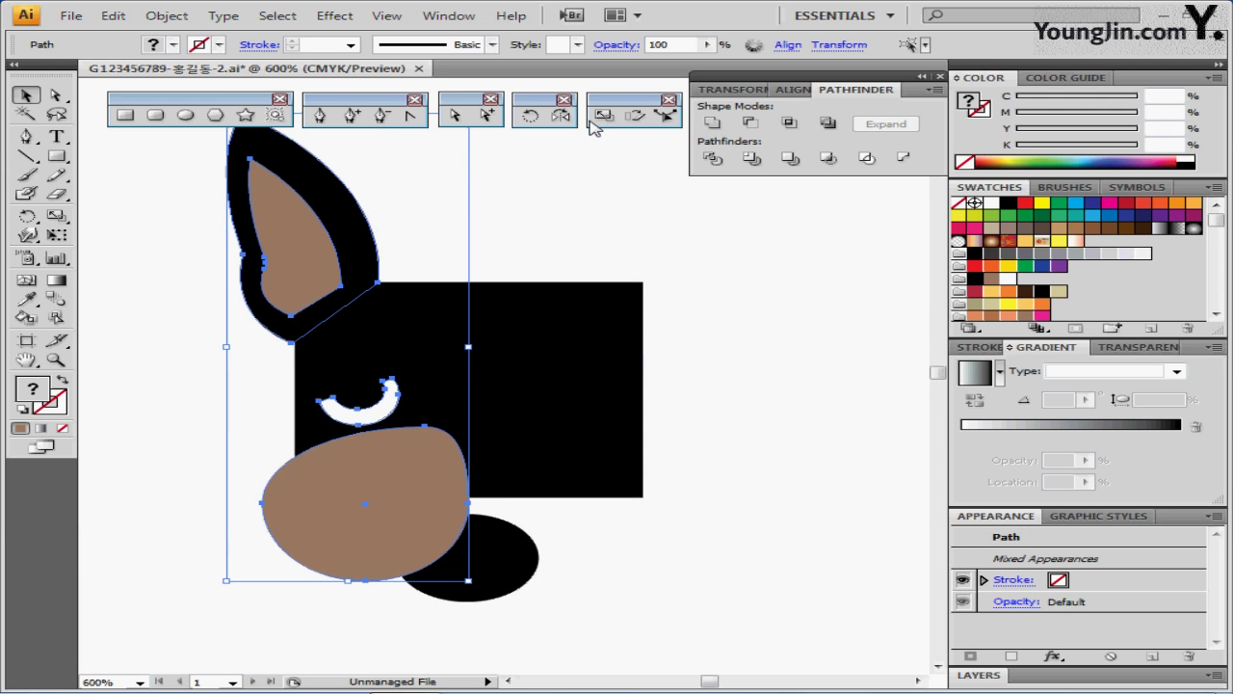
{"action": "left_click", "coordinate": [563, 117]}
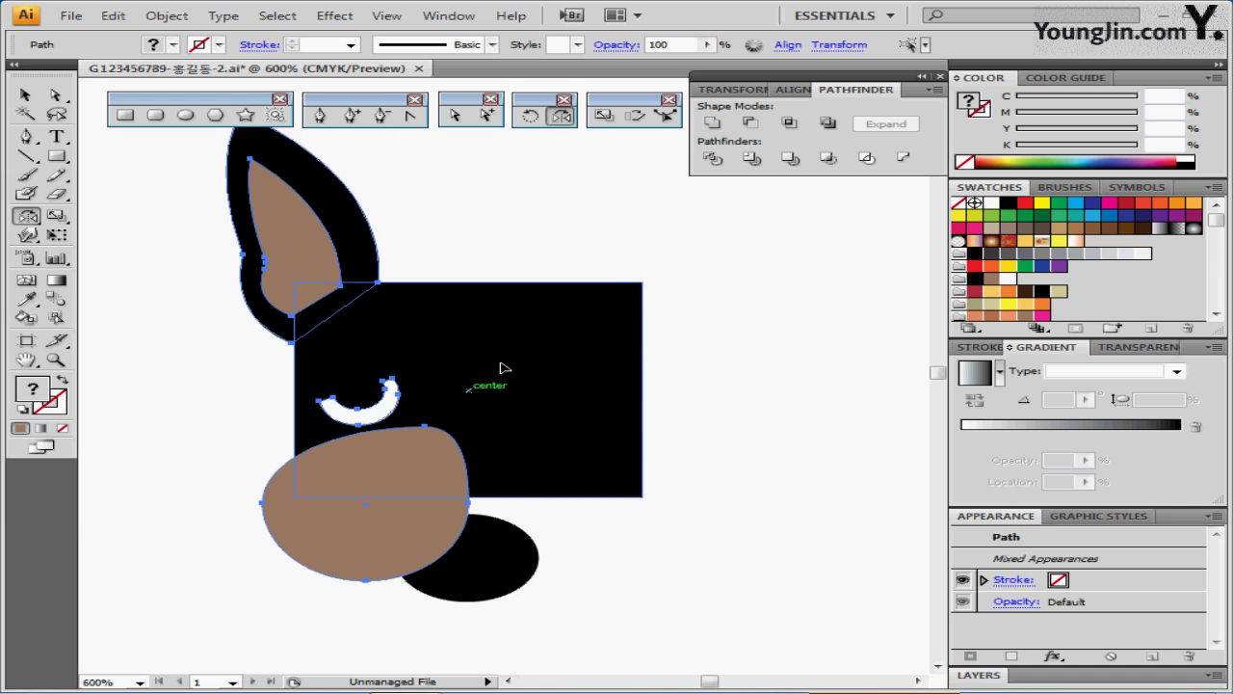
{"action": "left_click_drag", "start_coordinate": [347, 253], "coordinate": [691, 245]}
{"action": "key", "text": "ctrl+shift+a"}
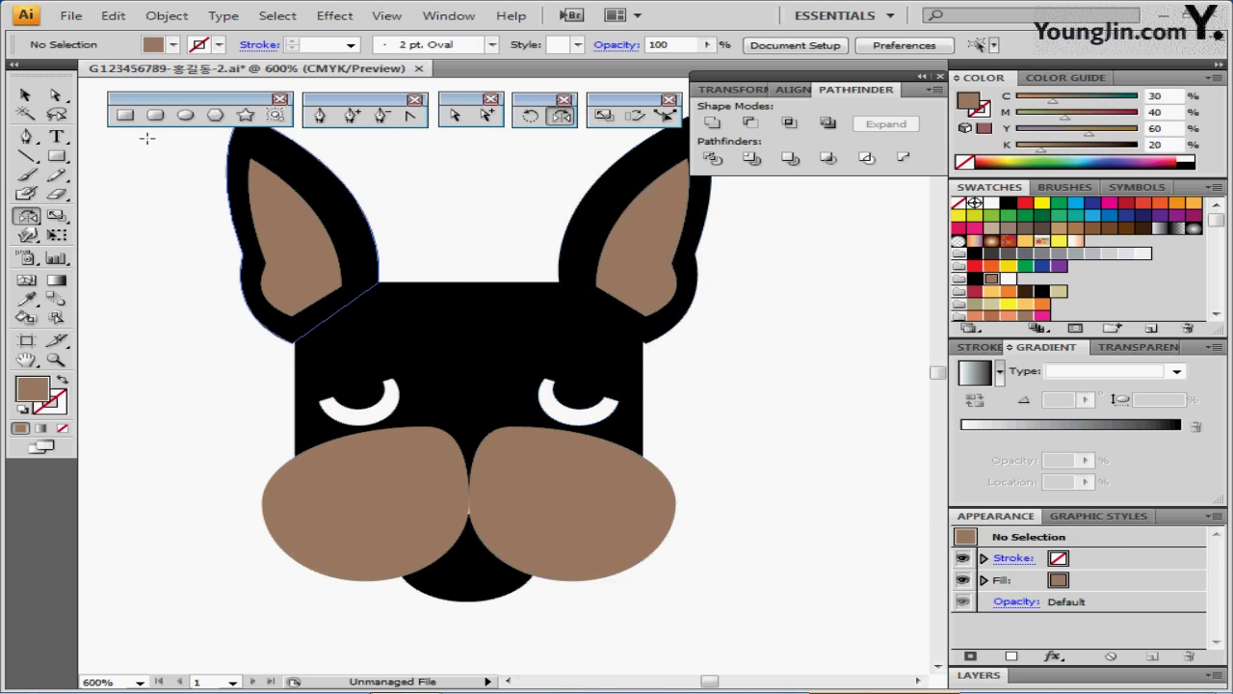
- Draw a nose ellipse centred over the point where the two cheeks meet, and fill it yellow with no stroke
{"action": "left_click", "coordinate": [186, 117]}
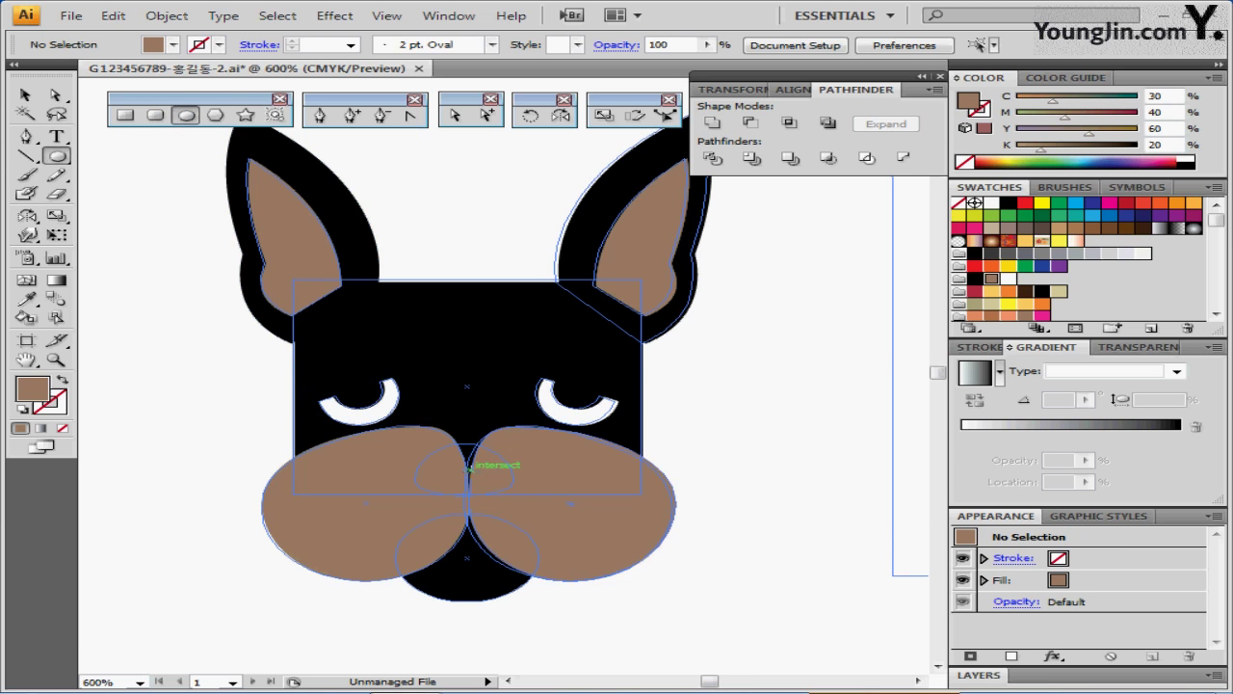
{"action": "left_click_drag", "start_coordinate": [468, 476], "coordinate": [516, 519]}
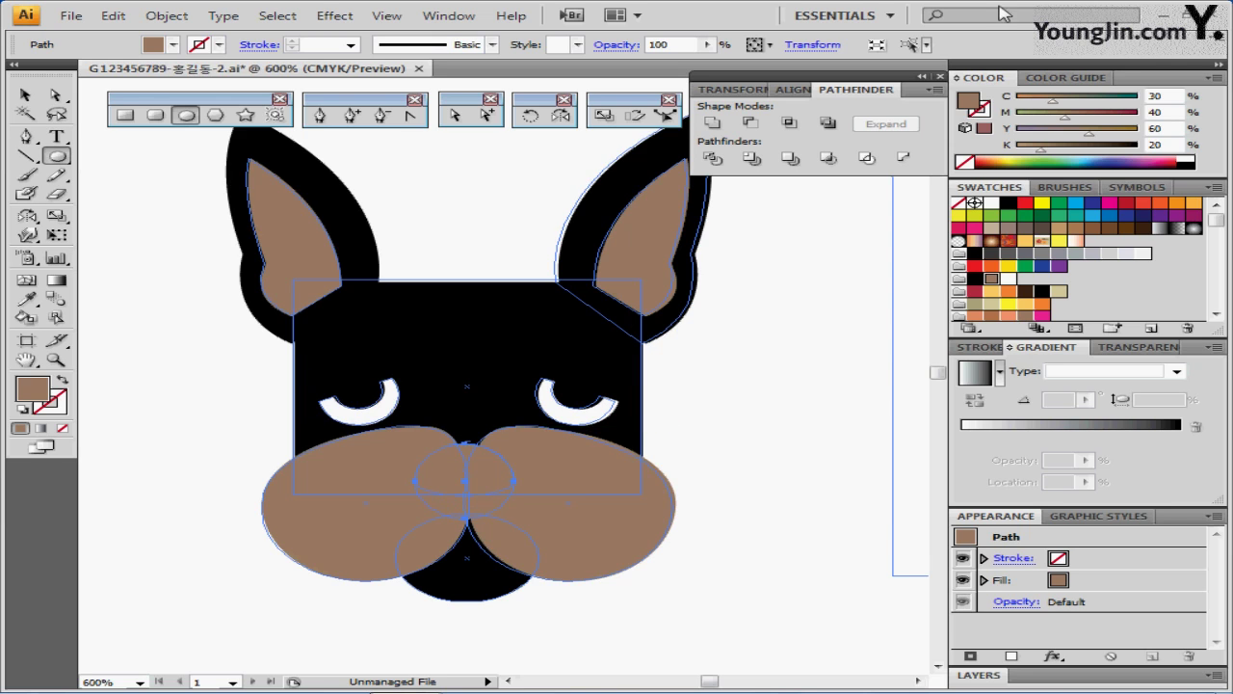
{"action": "left_click", "coordinate": [1008, 279]}
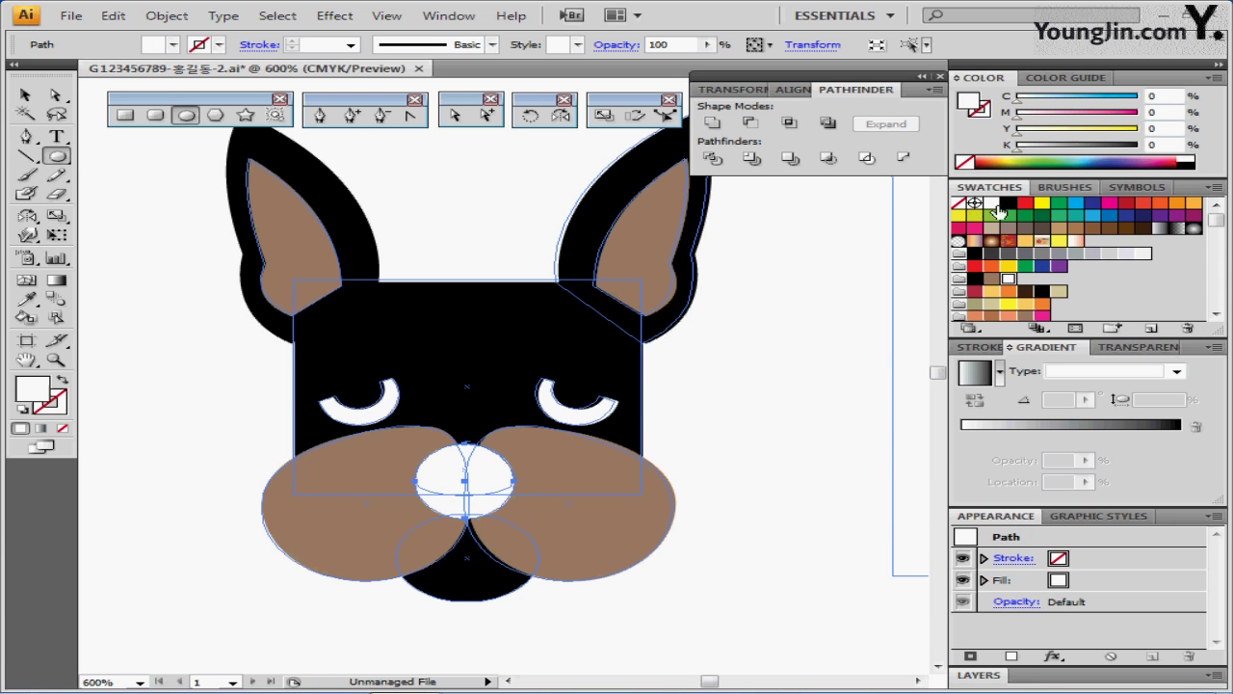
{"action": "left_click", "coordinate": [1042, 203]}
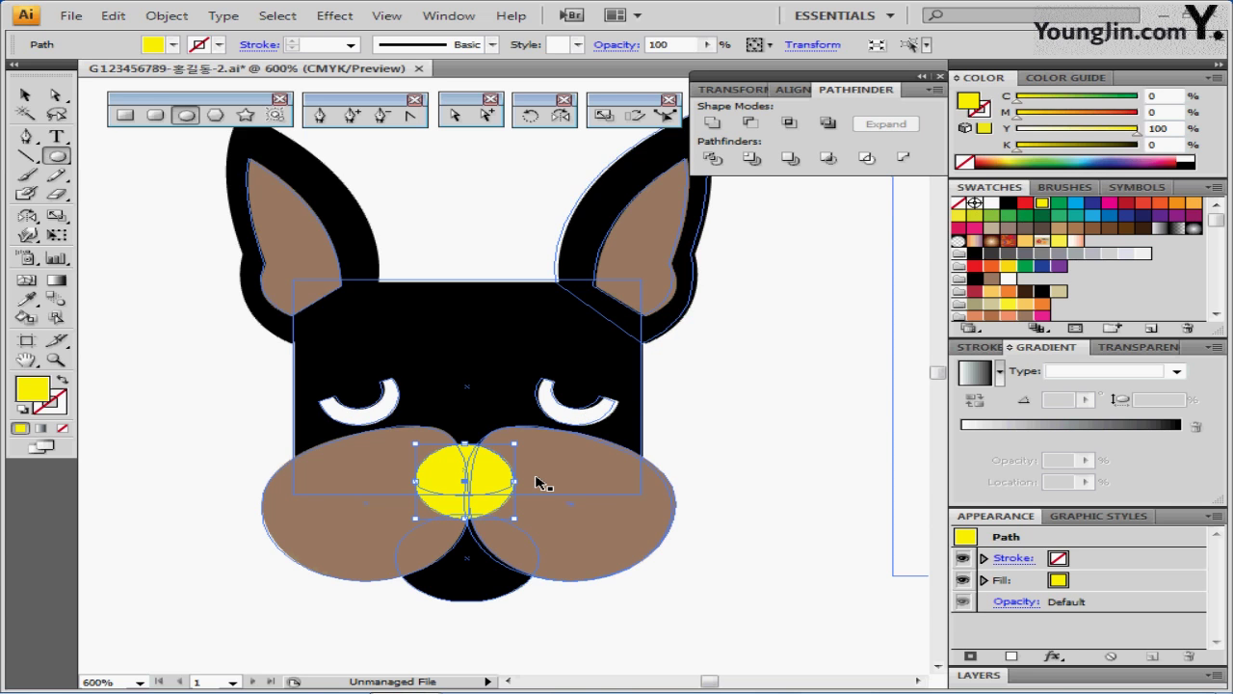
- Move the nose ellipse's bottom anchor up to flatten its underside, give the nose a black fill, and deselect it
{"action": "left_click", "coordinate": [483, 477]}
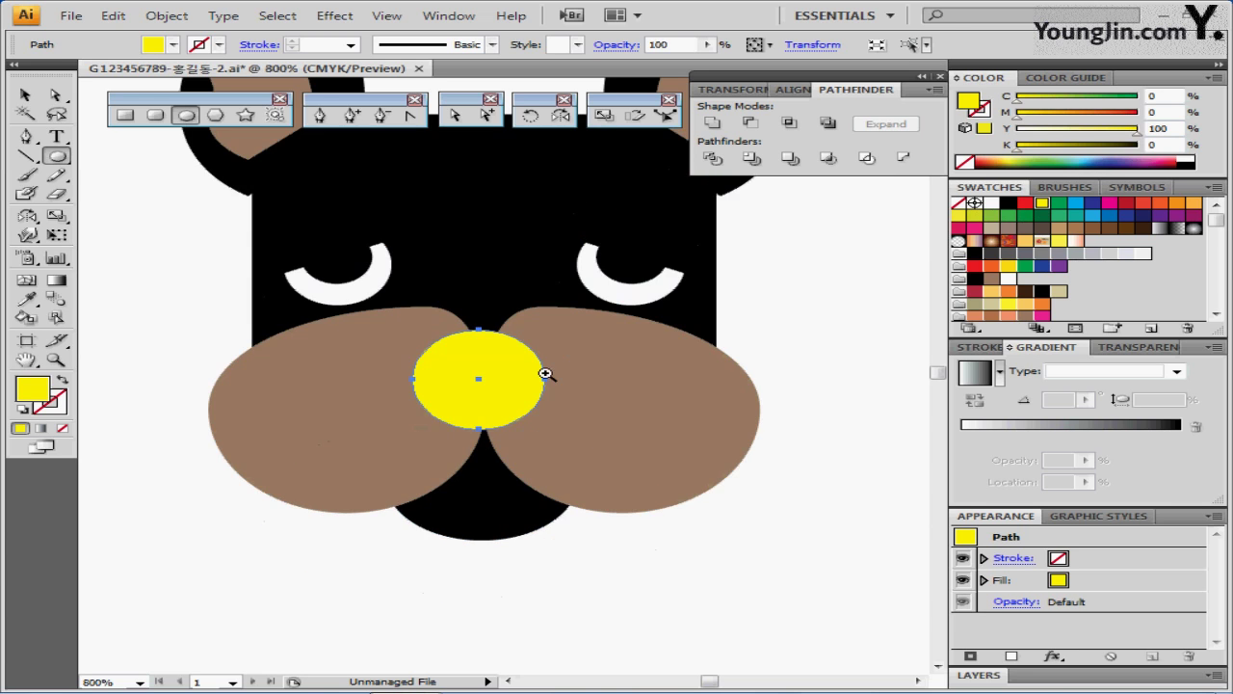
{"action": "left_click", "coordinate": [383, 117]}
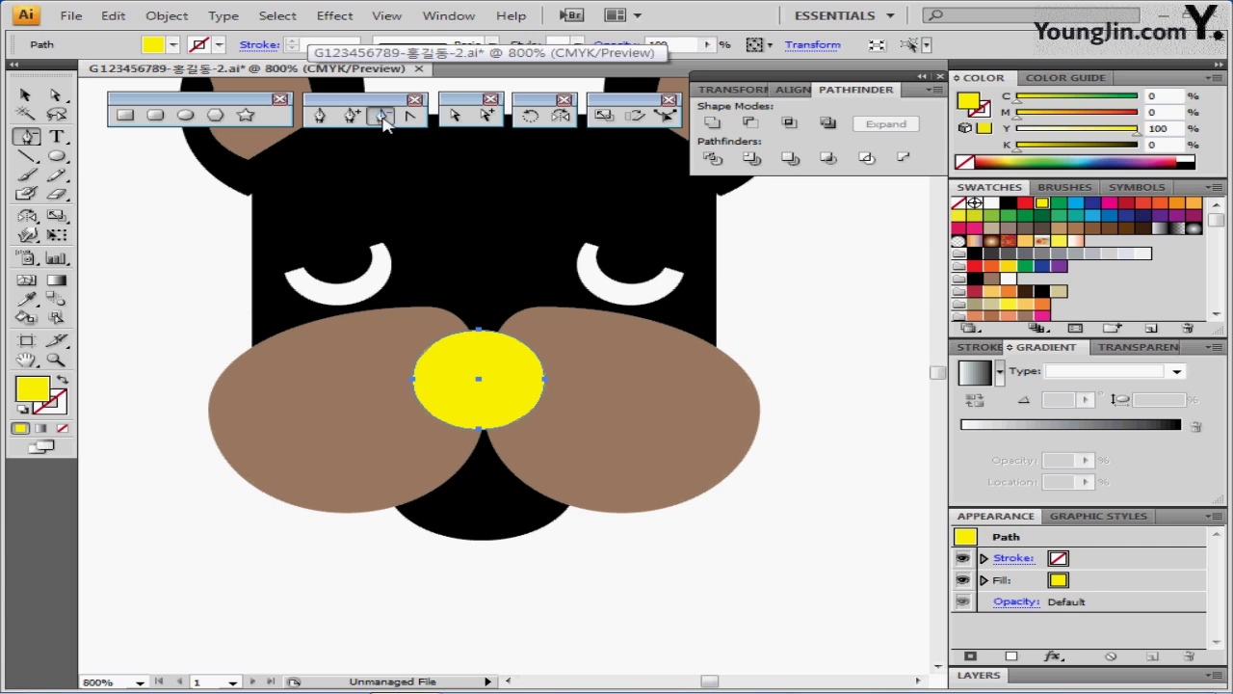
{"action": "left_click", "coordinate": [479, 428]}
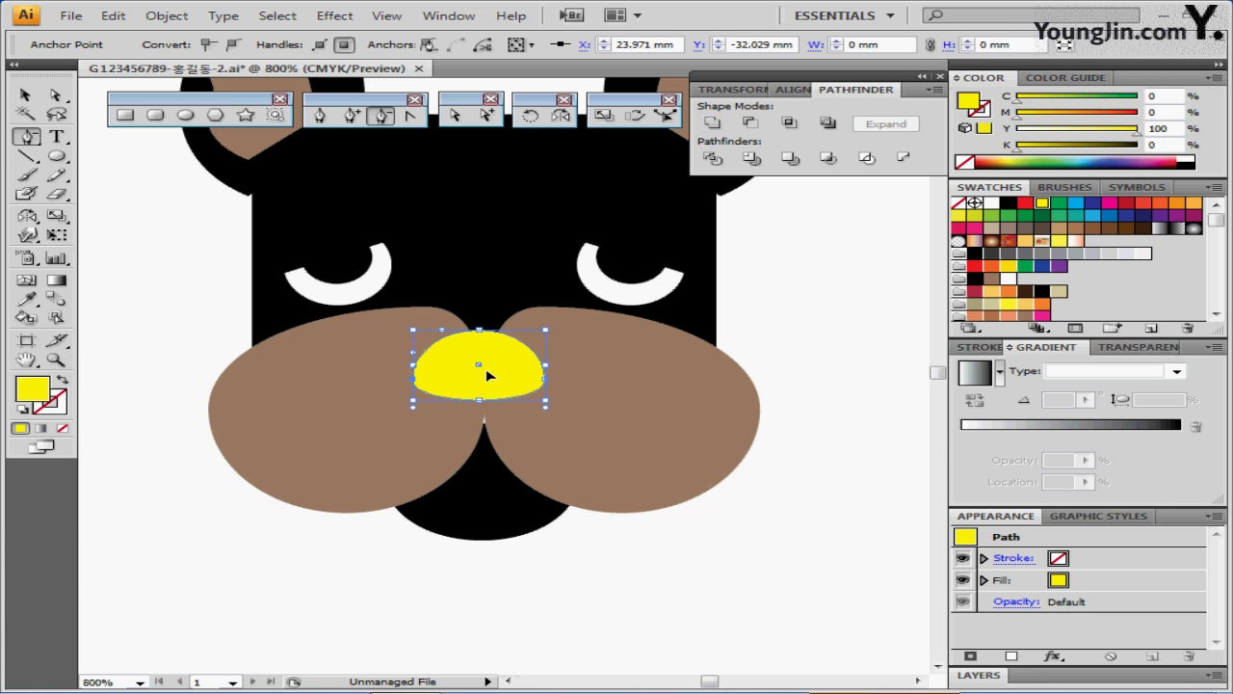
{"action": "left_click", "coordinate": [1008, 203]}
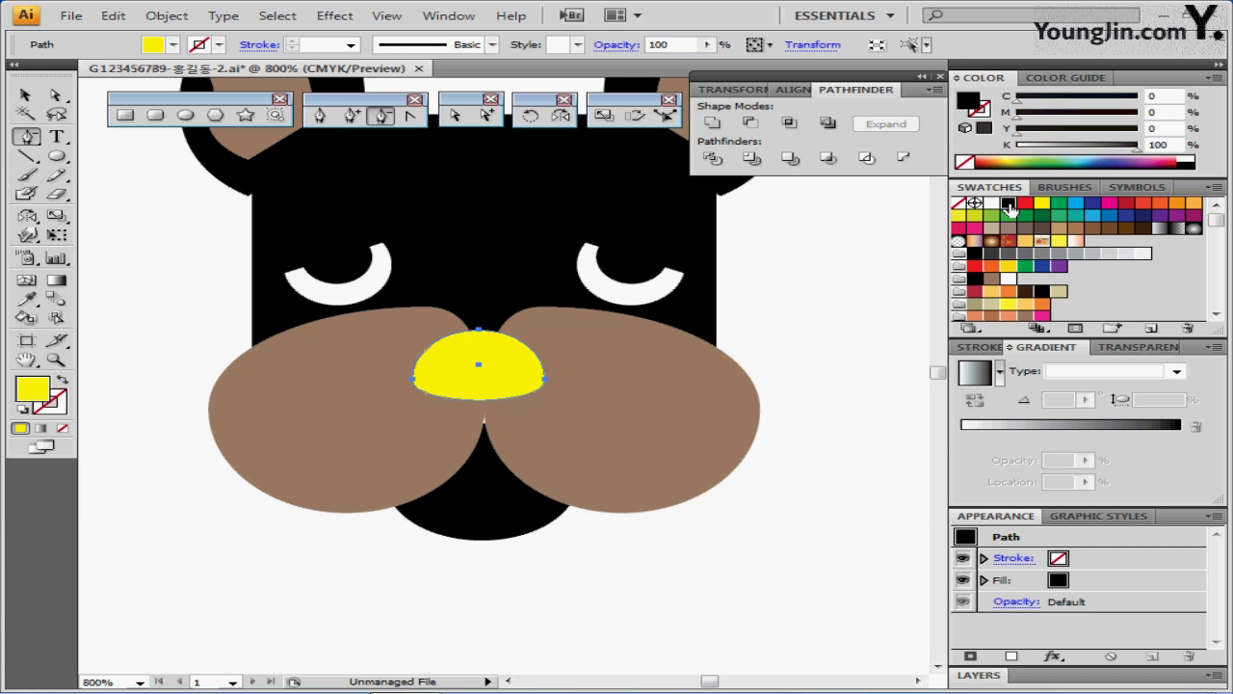
{"action": "left_click", "coordinate": [824, 318], "text": "ctrl"}
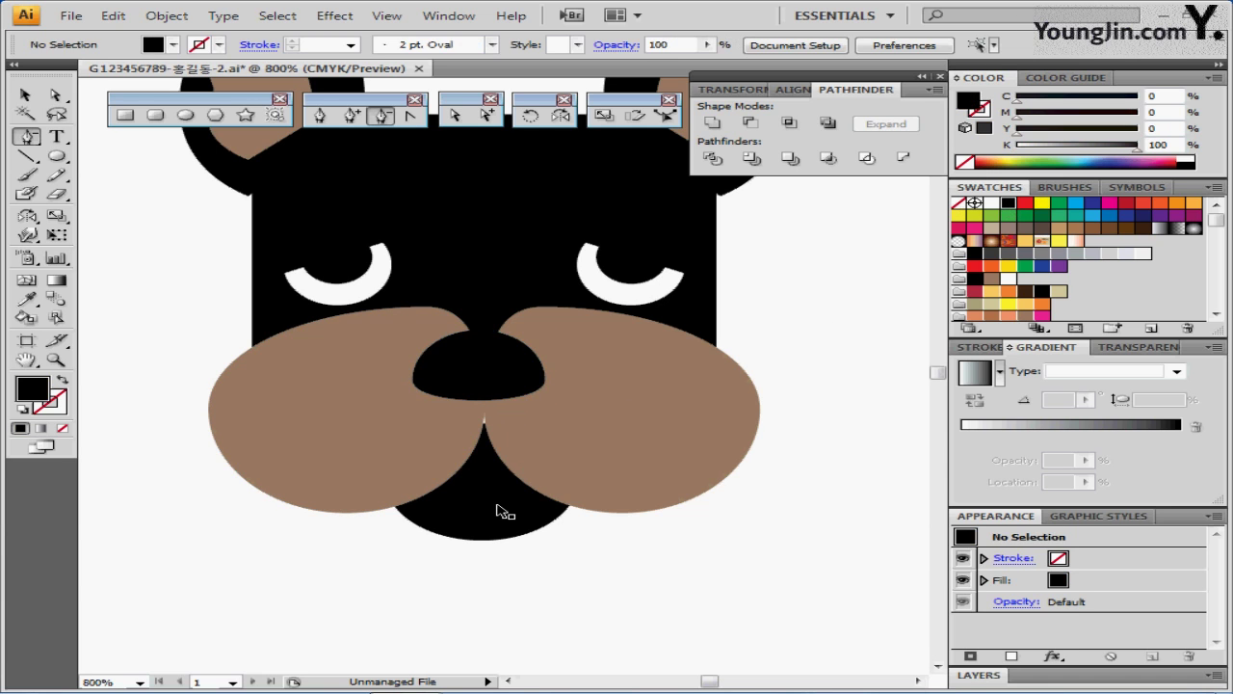
- Nudge the black chin ellipse below the cheeks slightly up, and deselect it
{"action": "left_click", "coordinate": [524, 503], "text": "ctrl"}
{"action": "key", "text": "Up"}
{"action": "key", "text": "Up"}
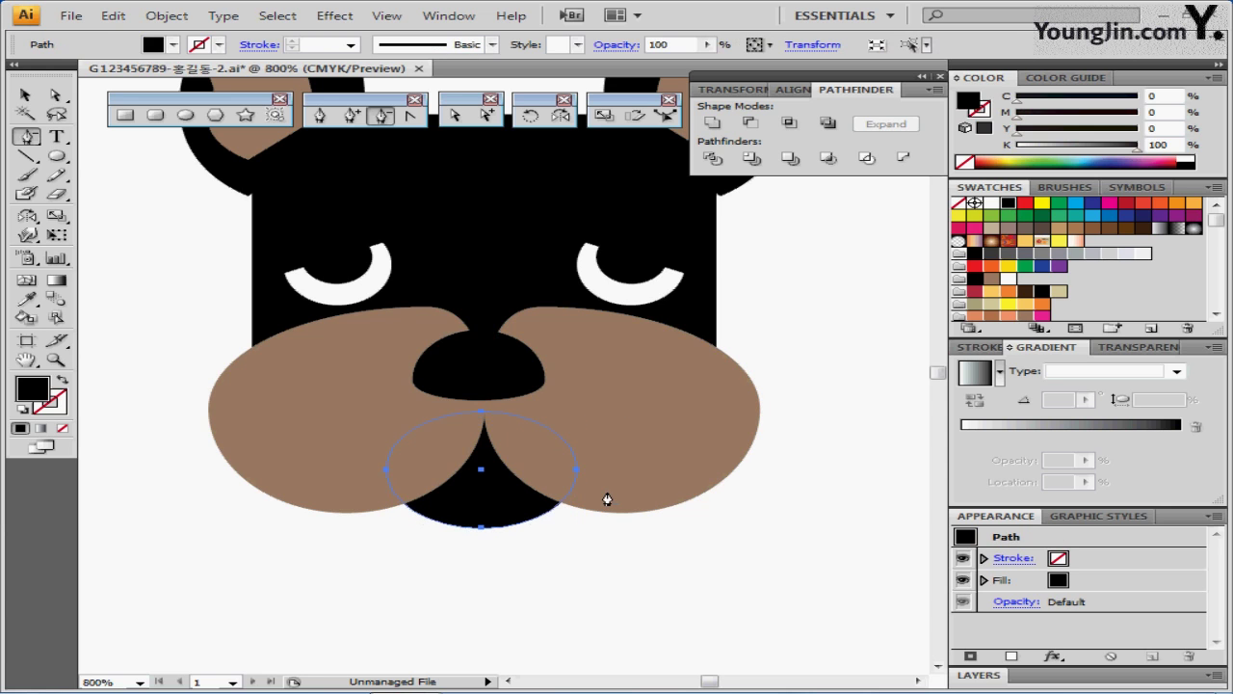
{"action": "key", "text": "Down"}
{"action": "key", "text": "Down"}
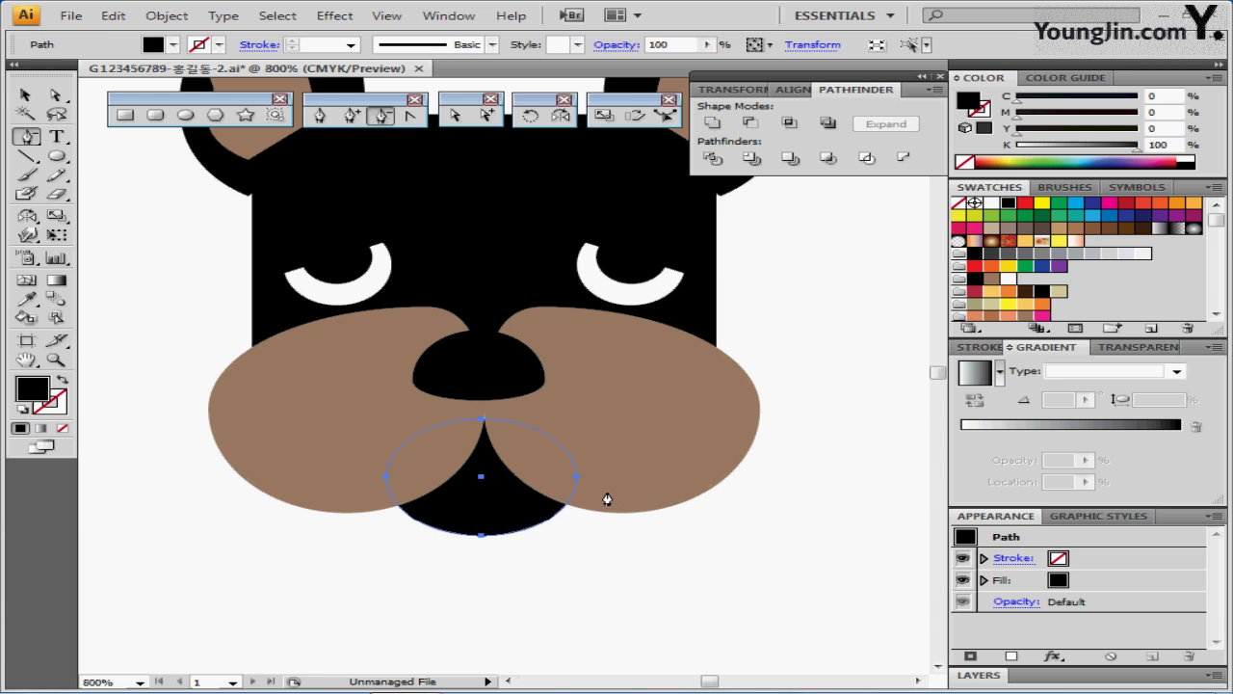
{"action": "key", "text": "Up"}
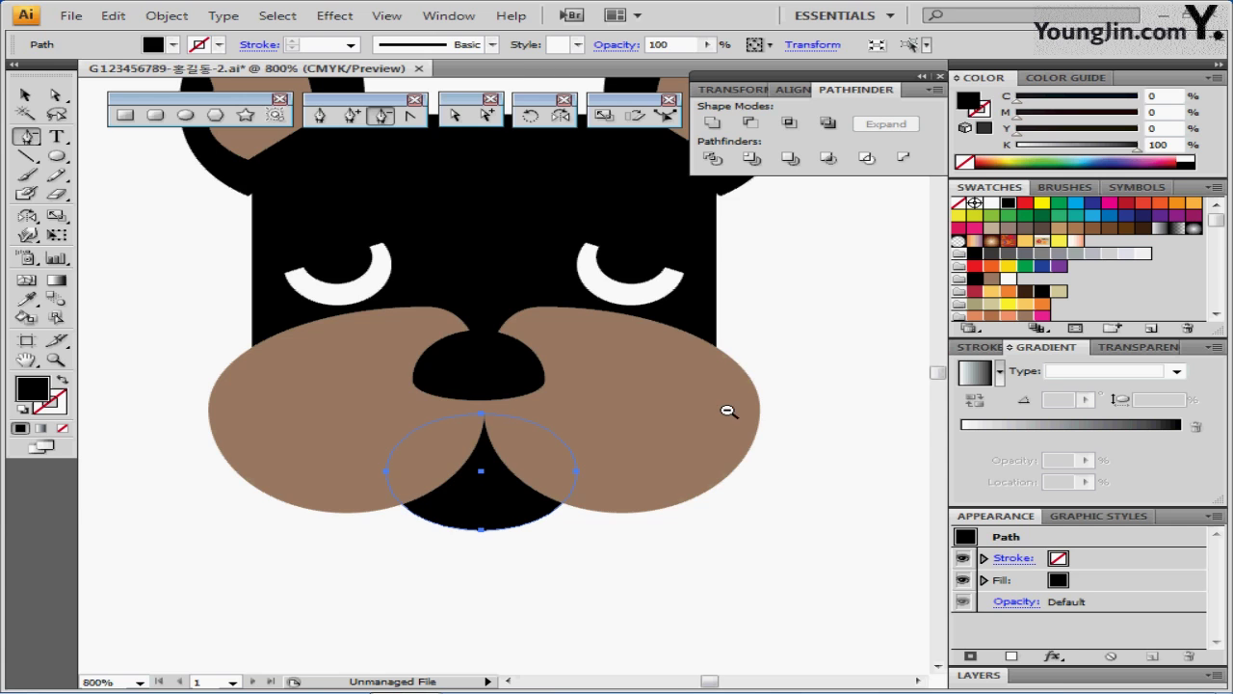
{"action": "scroll", "coordinate": [729, 408], "scroll_direction": "down", "scroll_amount": 2}
{"action": "left_click_drag", "start_coordinate": [514, 298], "coordinate": [482, 311]}
{"action": "left_click", "coordinate": [591, 317], "text": "ctrl"}
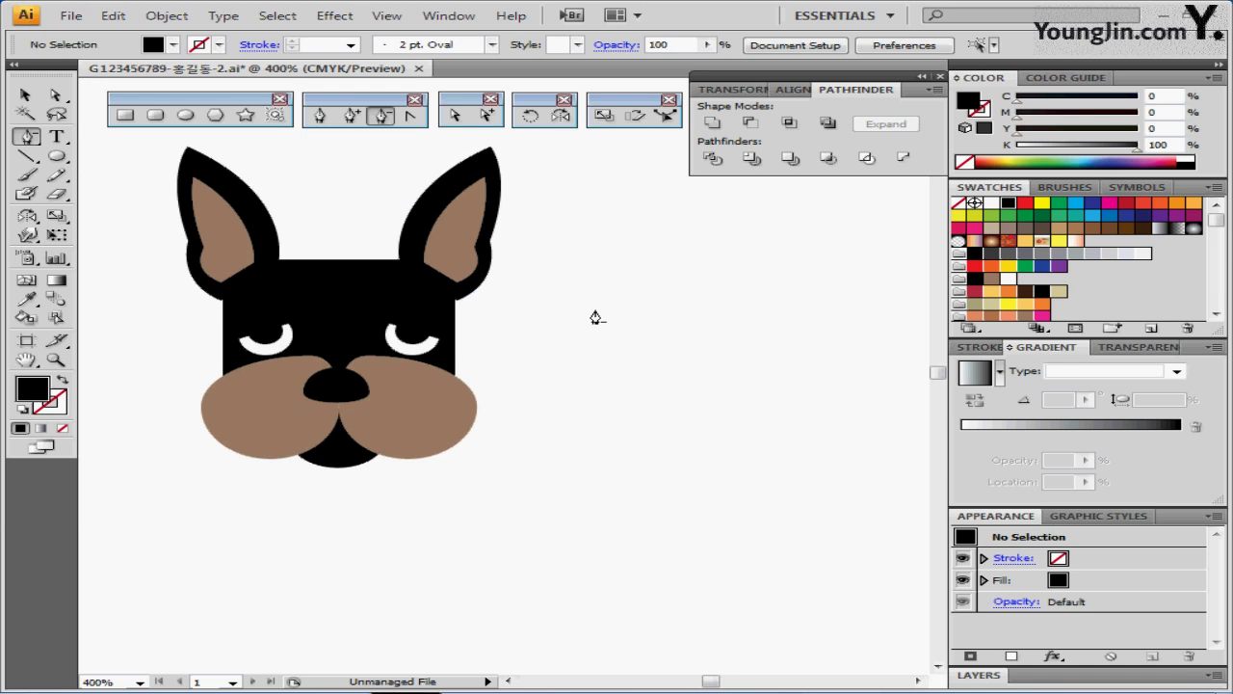
- Select the paw print's large pad, left toe and top toe guides and release them as regular paths
{"action": "left_click_drag", "start_coordinate": [646, 343], "coordinate": [622, 298]}
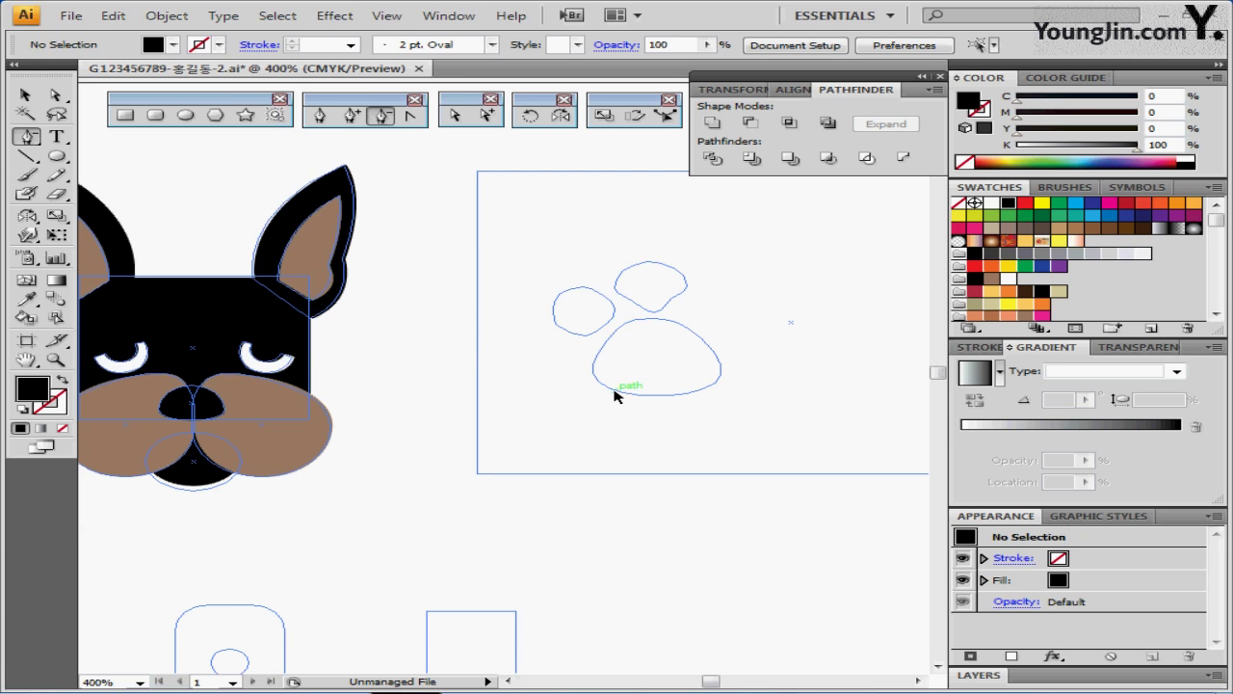
{"action": "left_click", "coordinate": [628, 393], "text": "ctrl"}
{"action": "left_click", "coordinate": [640, 310], "text": "ctrl+shift"}
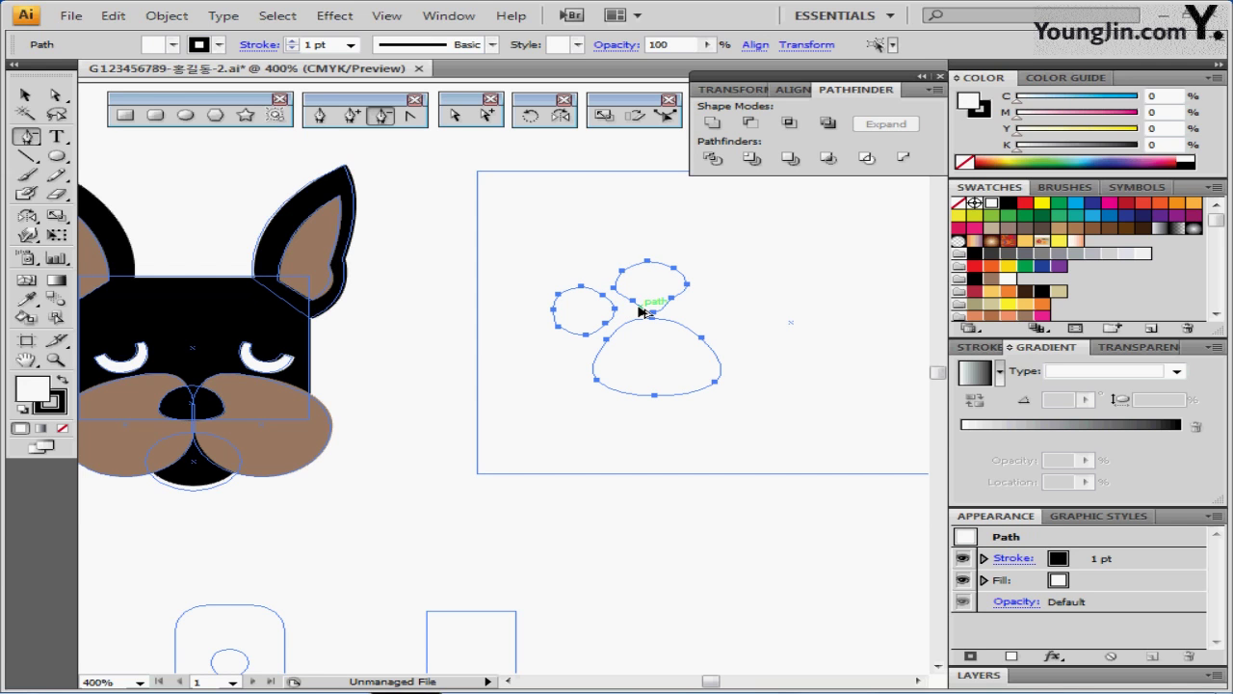
{"action": "key", "text": "ctrl+g"}
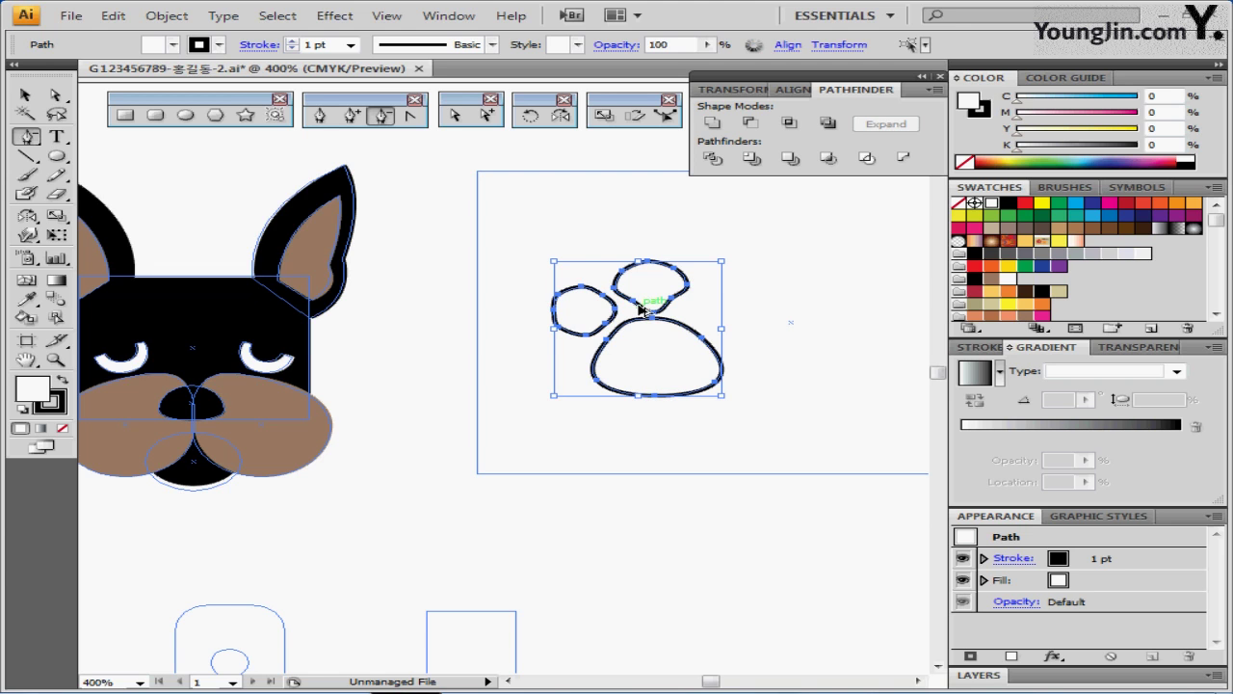
- Restore the left toe's default fill and stroke, and reflect a copy of it across the paw's vertical centre line
{"action": "left_click", "coordinate": [639, 338]}
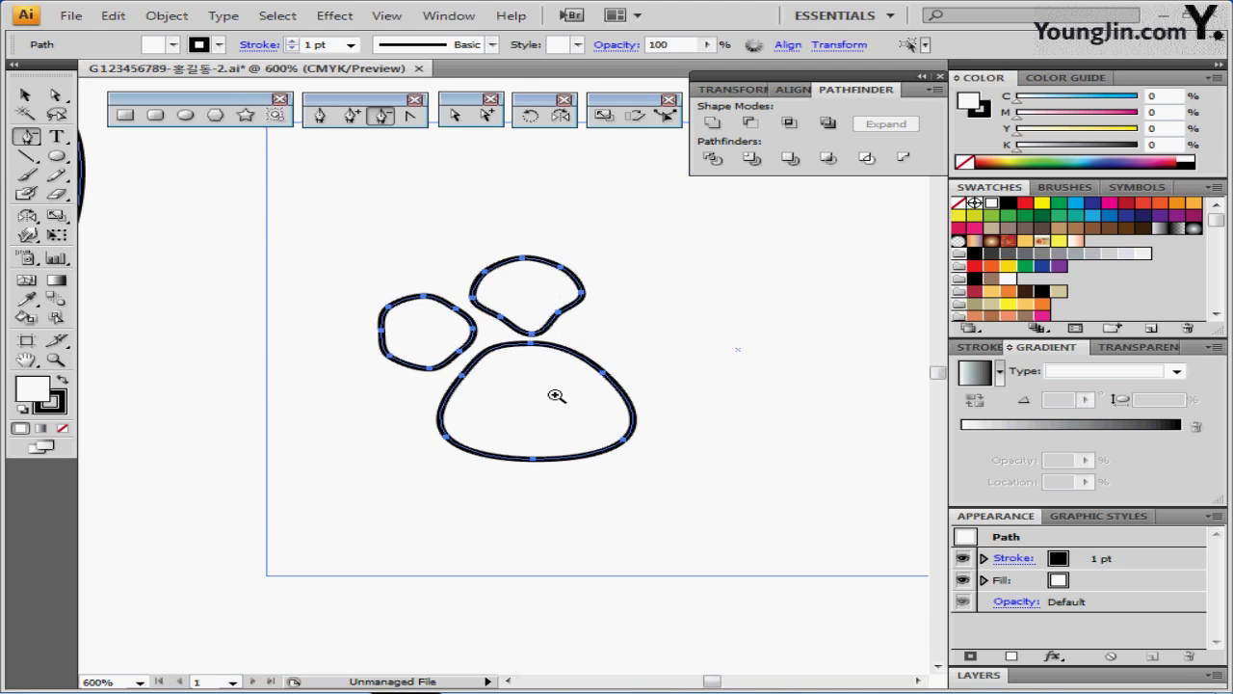
{"action": "left_click", "coordinate": [556, 395]}
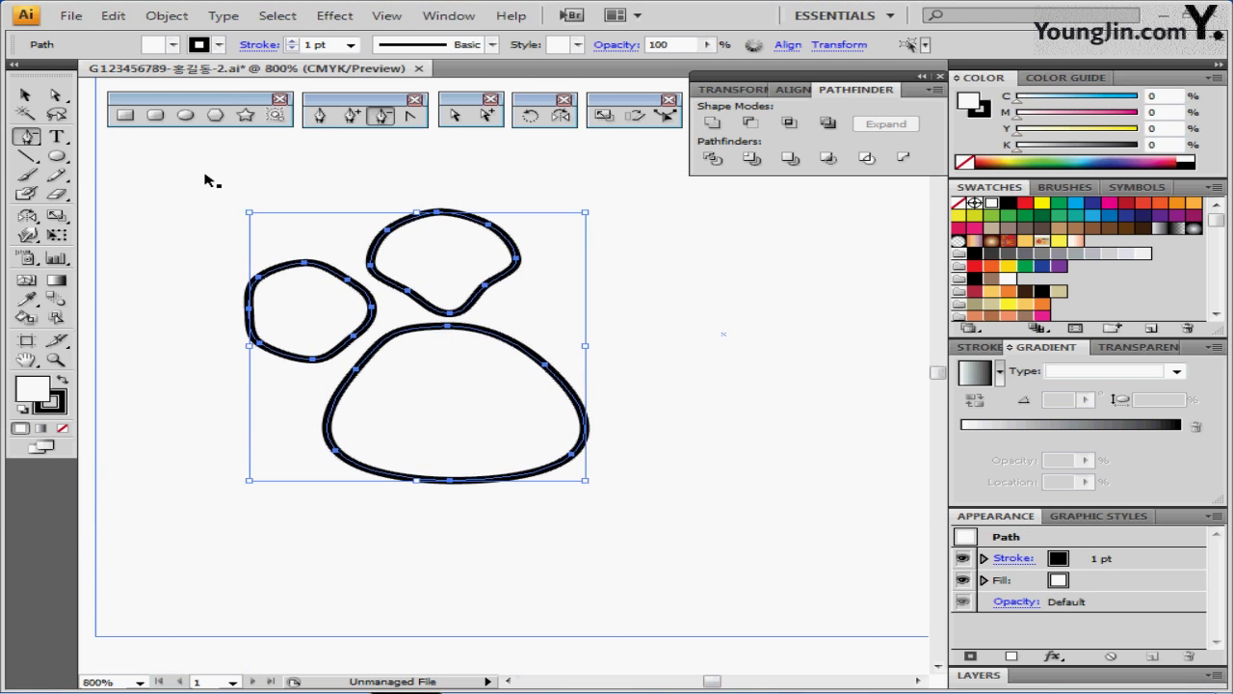
{"action": "left_click", "coordinate": [405, 314]}
{"action": "left_click", "coordinate": [331, 354]}
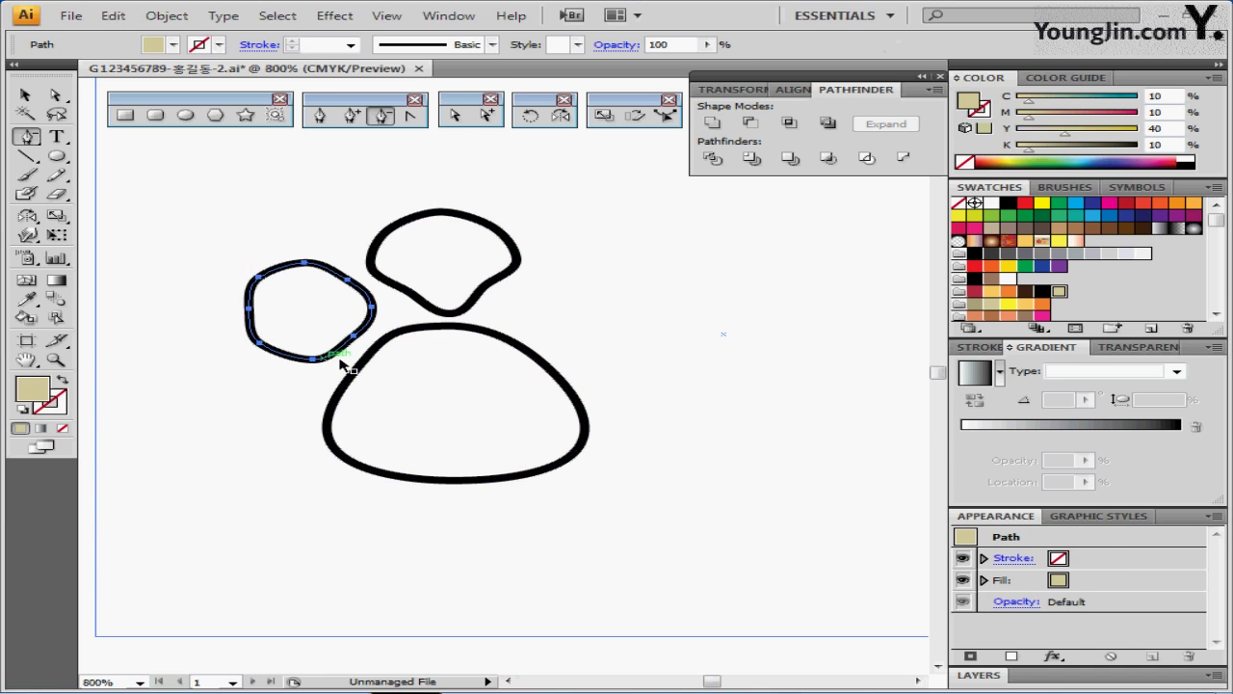
{"action": "key", "text": "d"}
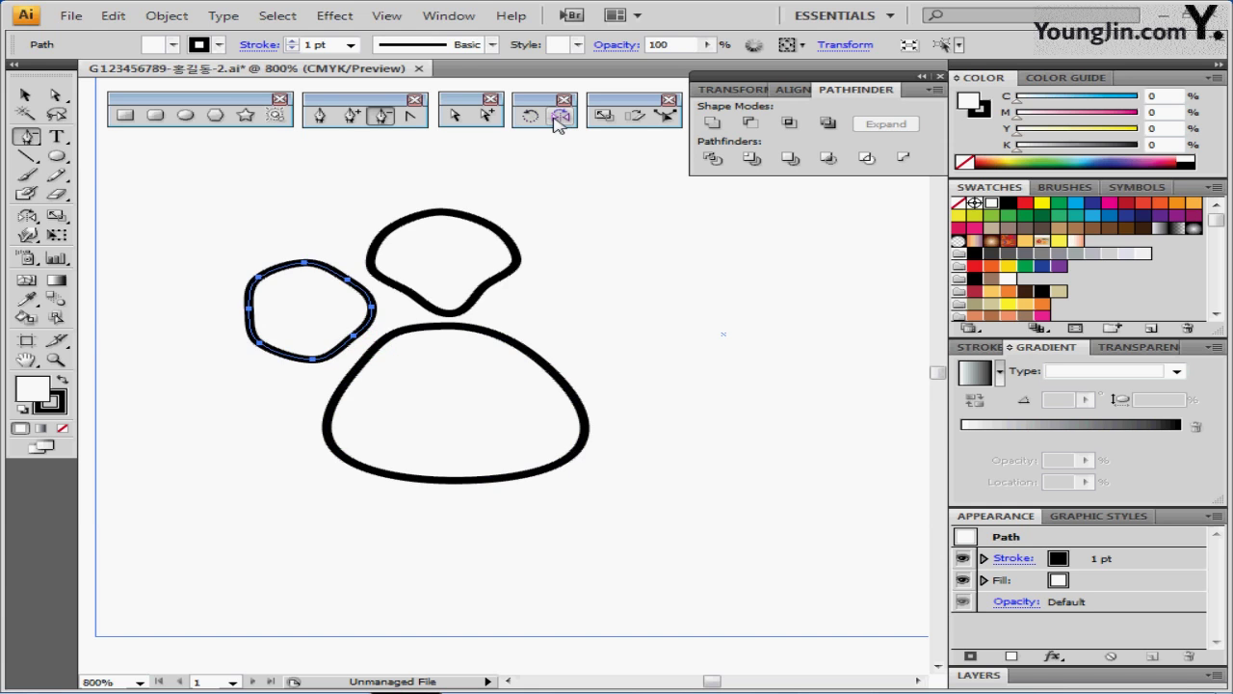
{"action": "left_click", "coordinate": [561, 117]}
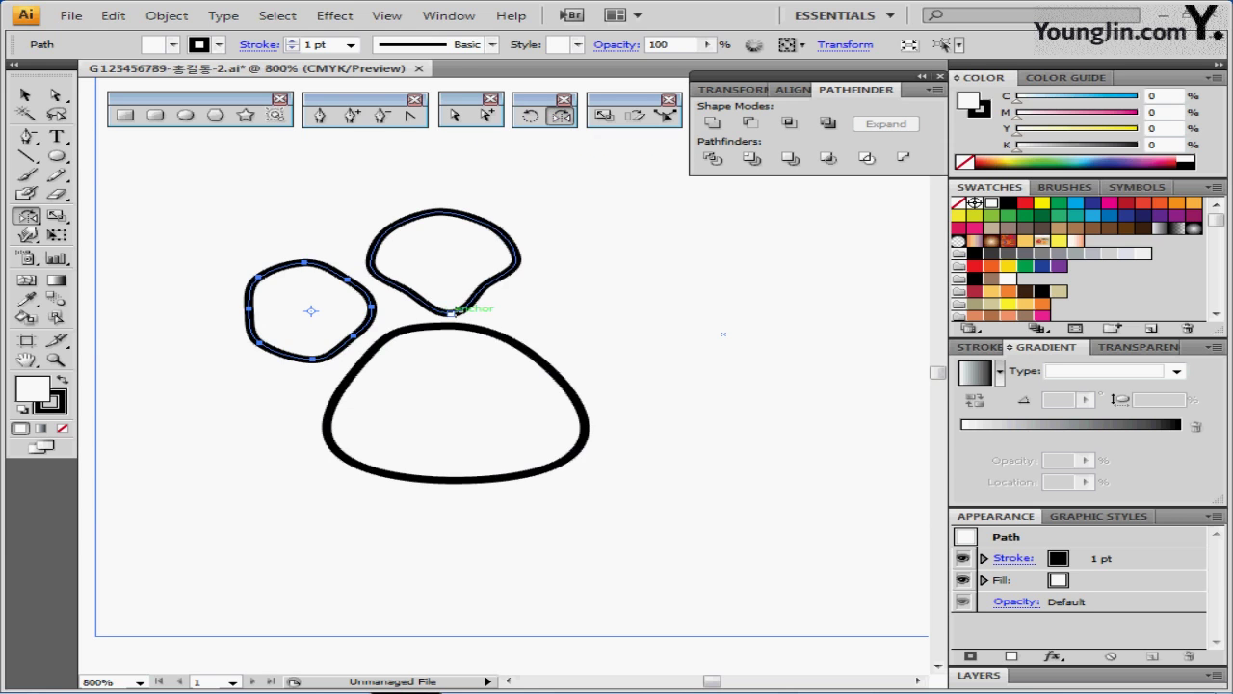
{"action": "left_click", "coordinate": [449, 313]}
{"action": "left_click_drag", "start_coordinate": [287, 289], "coordinate": [640, 300]}
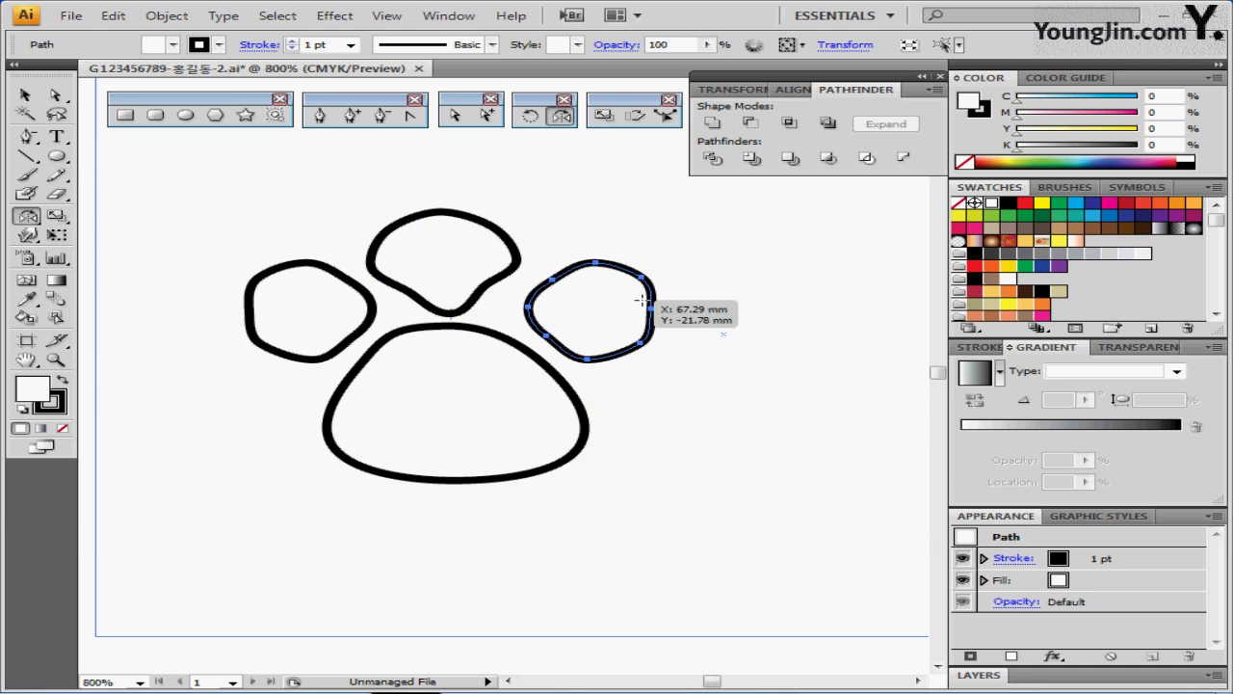
- Give all four paw print shapes the crimson fill C 30, M 100, Y 80, K 0 and no stroke
{"action": "key", "text": "ctrl+minus"}
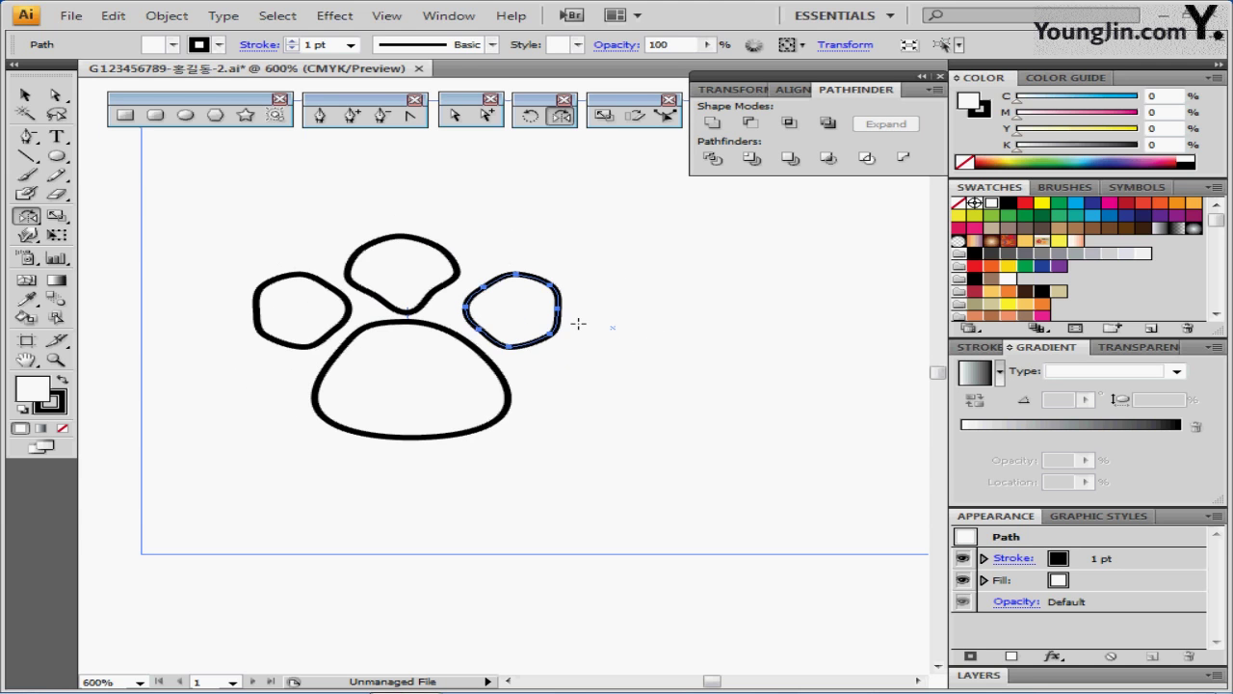
{"action": "key", "text": "ctrl"}
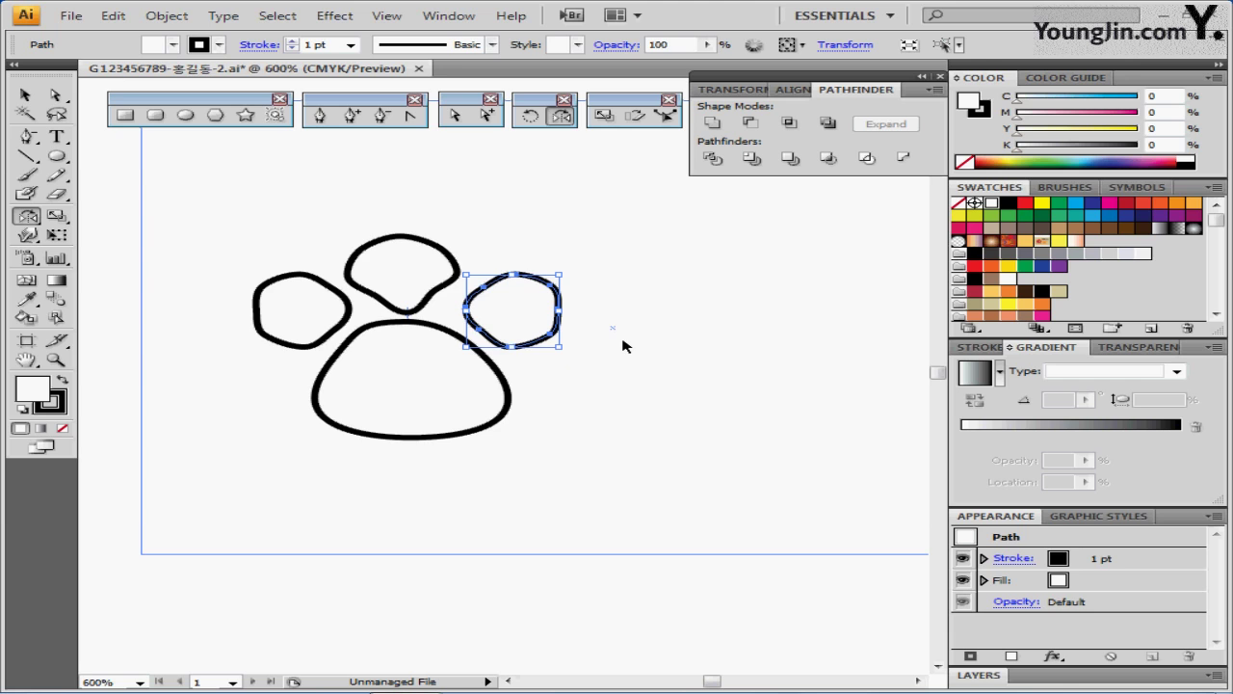
{"action": "left_click_drag", "start_coordinate": [291, 239], "coordinate": [499, 362]}
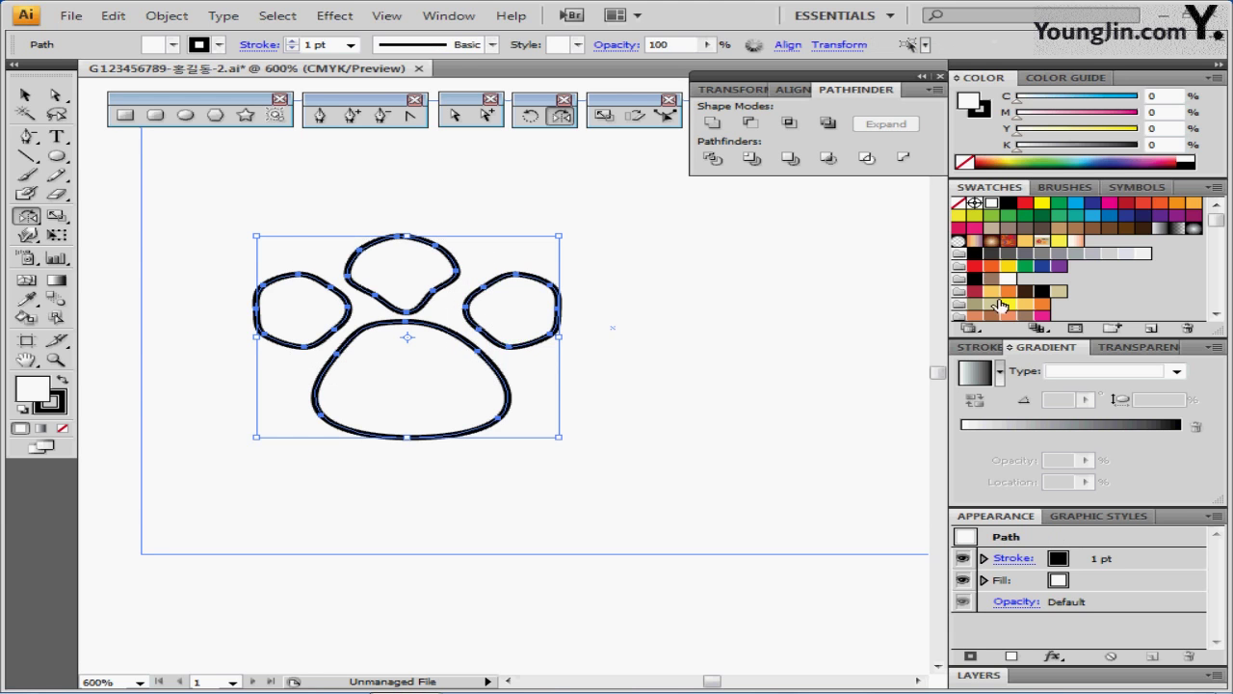
{"action": "left_click", "coordinate": [974, 292]}
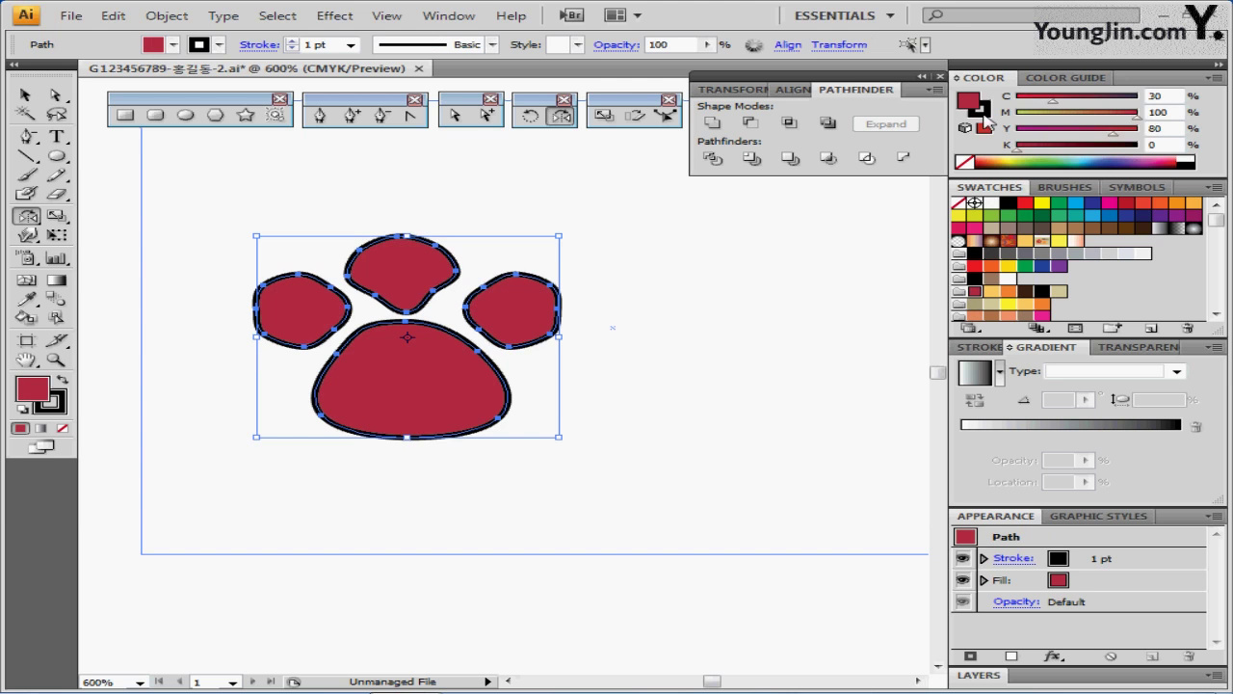
{"action": "left_click", "coordinate": [960, 162]}
{"action": "left_click", "coordinate": [967, 102]}
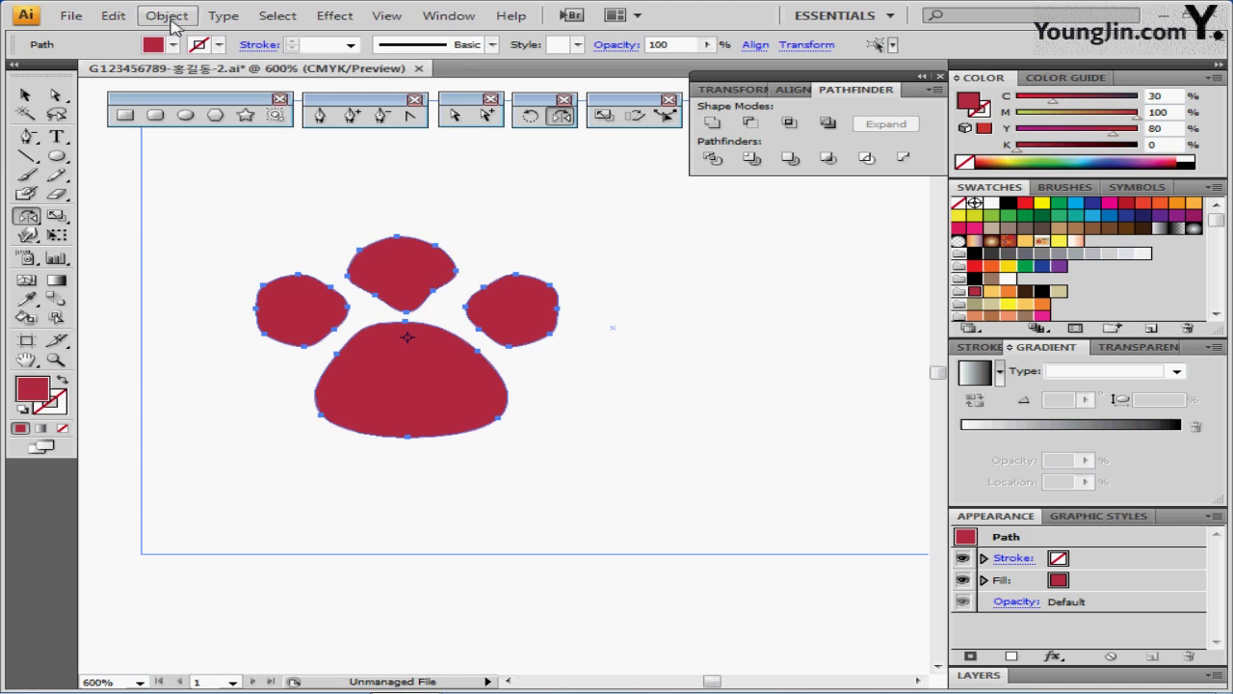
- Offset the four crimson paw shapes by 1 mm and fill the offset paths with yellow C 0, M 20, Y 70, K 0
{"action": "left_click", "coordinate": [166, 15]}
{"action": "mouse_move", "coordinate": [376, 366]}
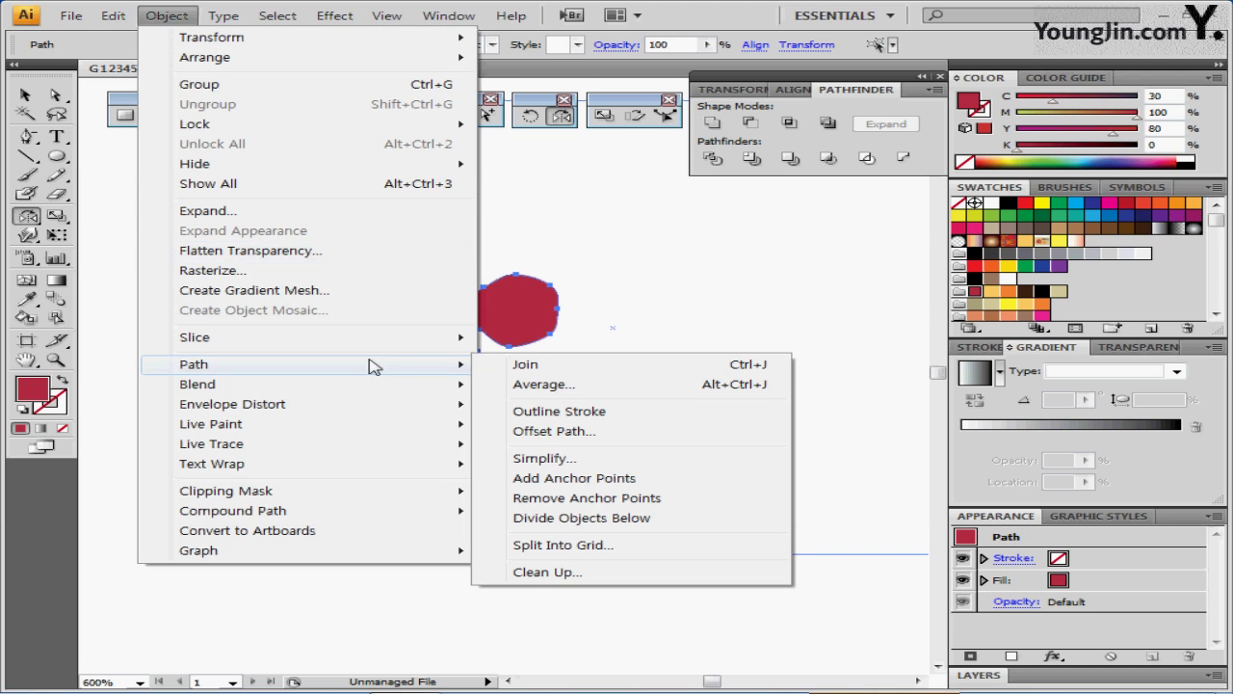
{"action": "left_click", "coordinate": [609, 432]}
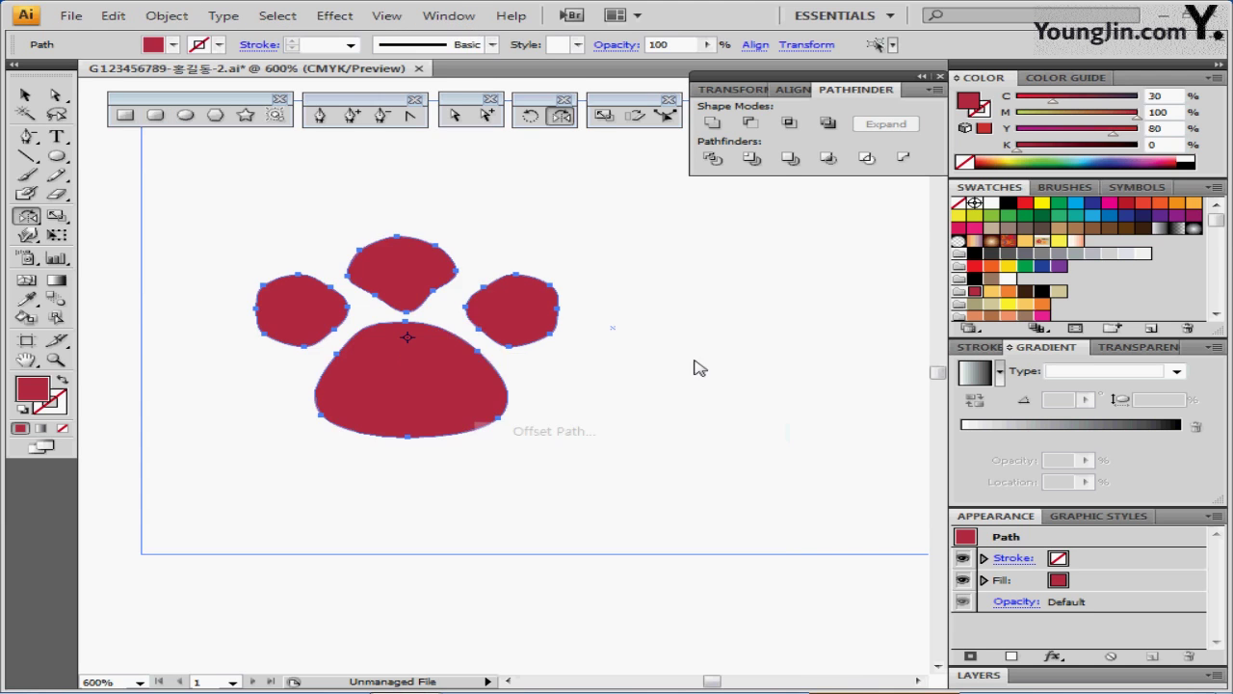
{"action": "type", "text": "1"}
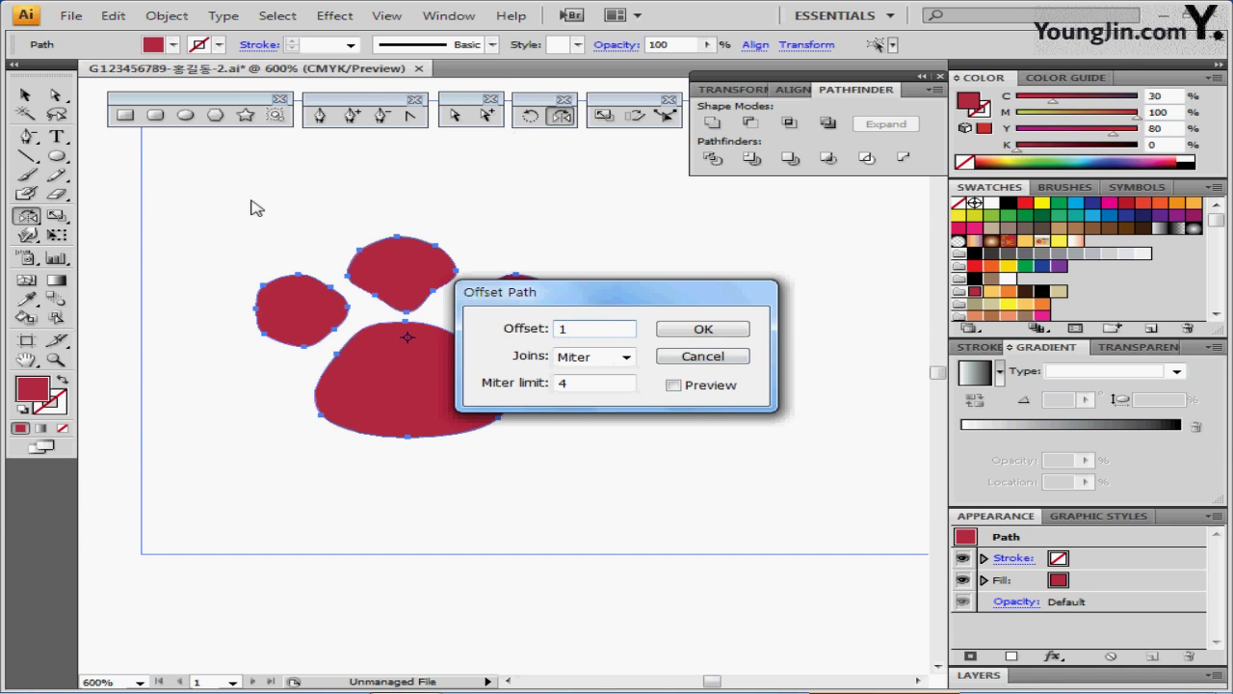
{"action": "left_click", "coordinate": [704, 332]}
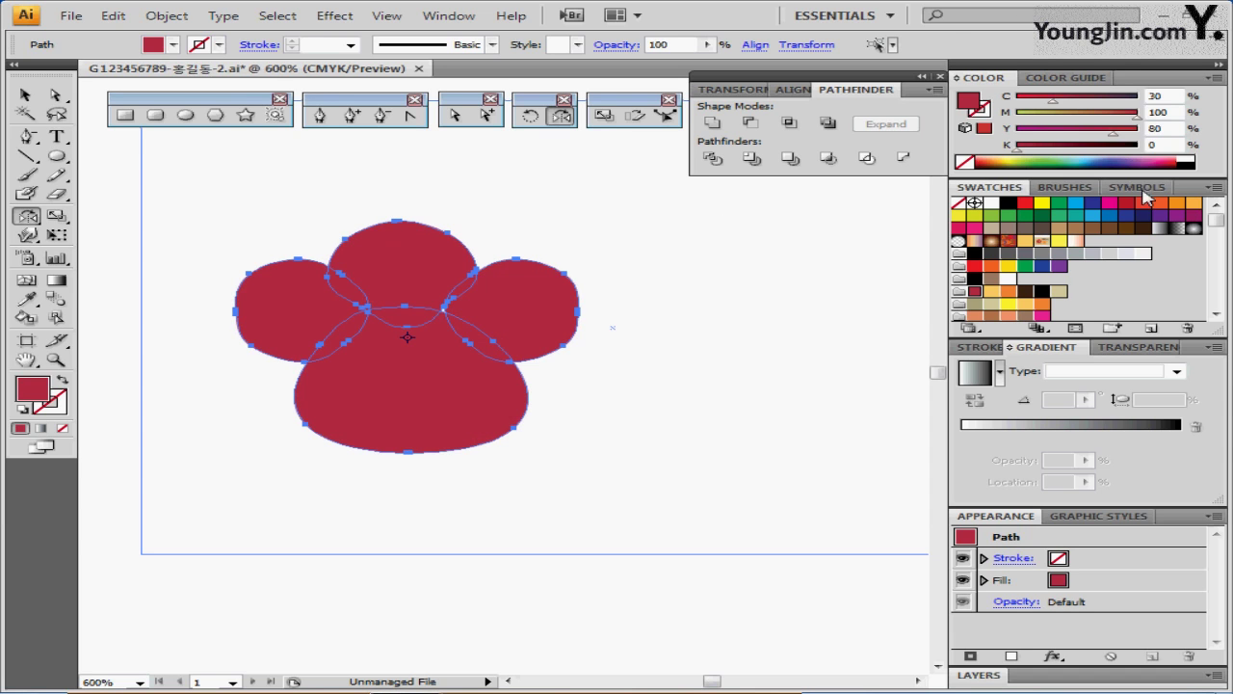
{"action": "left_click", "coordinate": [993, 294]}
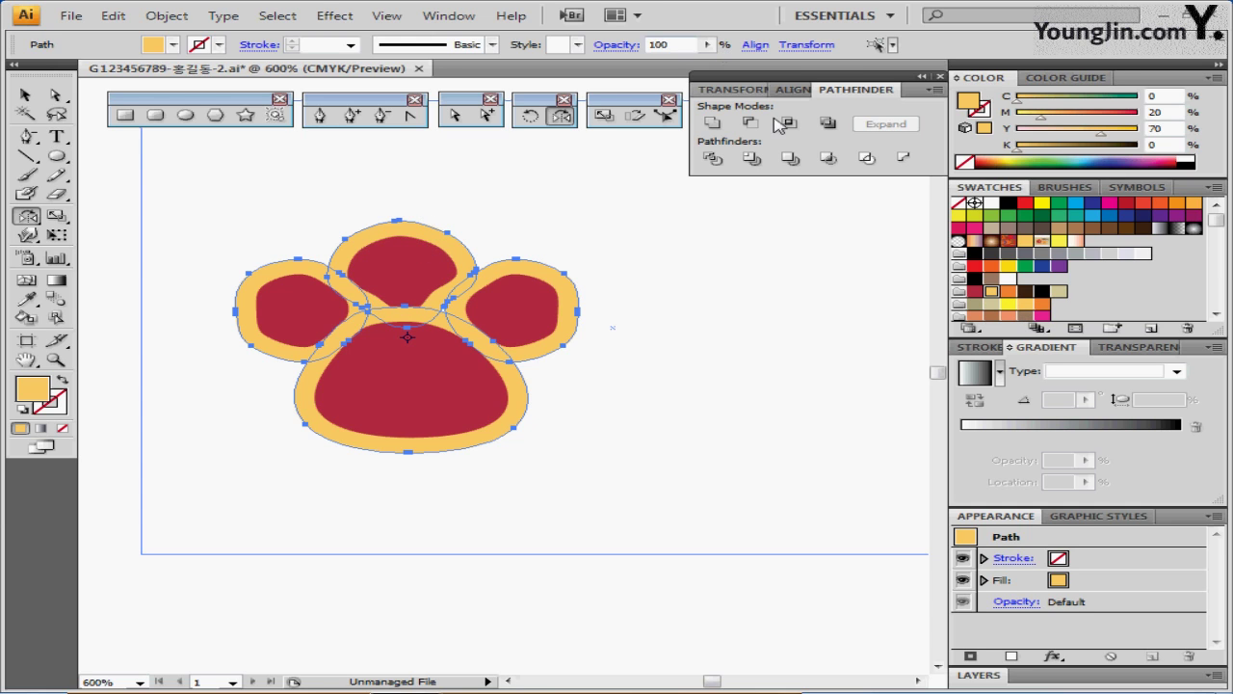
- Unite the four yellow offset shapes into one outline and send it behind the crimson pads
{"action": "left_click", "coordinate": [713, 124]}
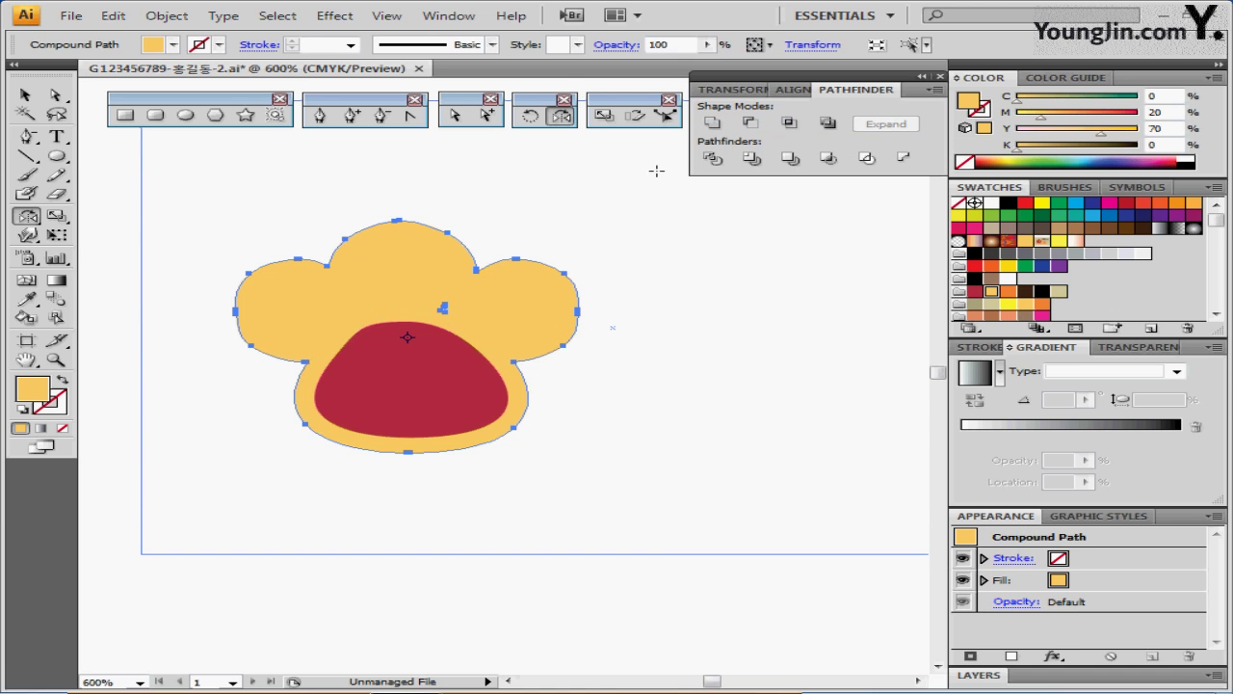
{"action": "right_click", "coordinate": [356, 307]}
{"action": "mouse_move", "coordinate": [450, 443]}
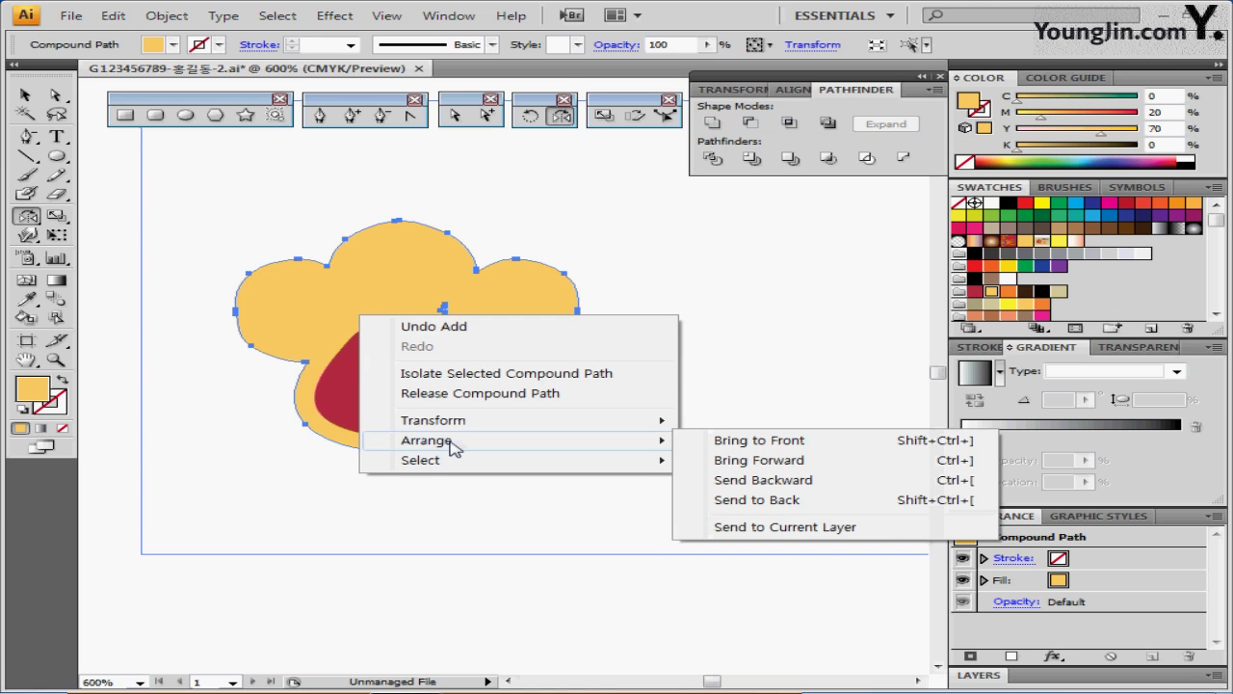
{"action": "left_click", "coordinate": [762, 500]}
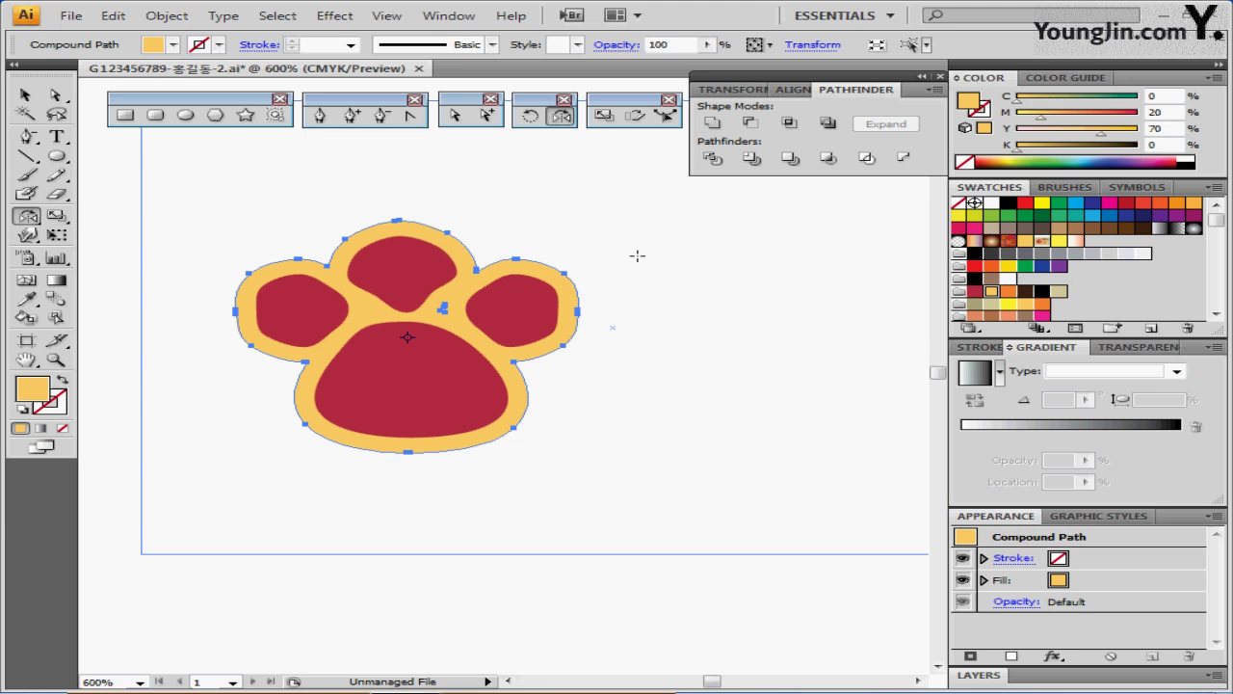
- Offset the yellow paw outline by 1 mm, fill the new path with orange C 0, M 60, Y 90, K 0, and deselect it
{"action": "left_click", "coordinate": [168, 18]}
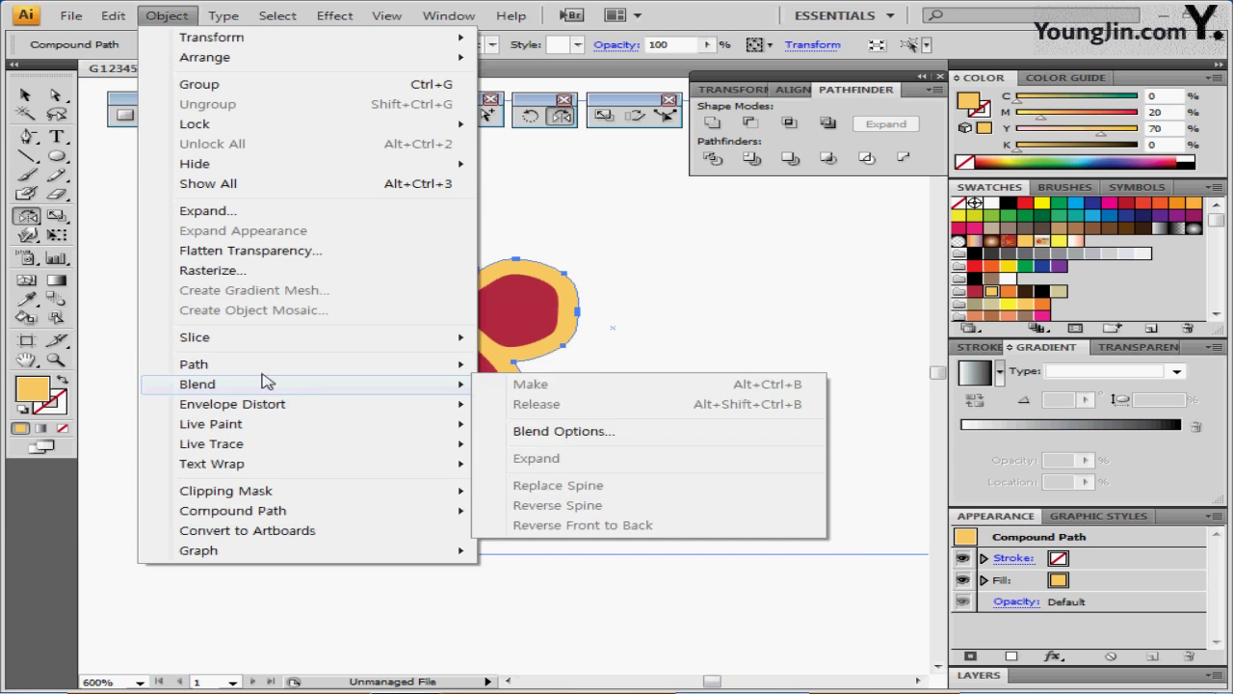
{"action": "mouse_move", "coordinate": [269, 364]}
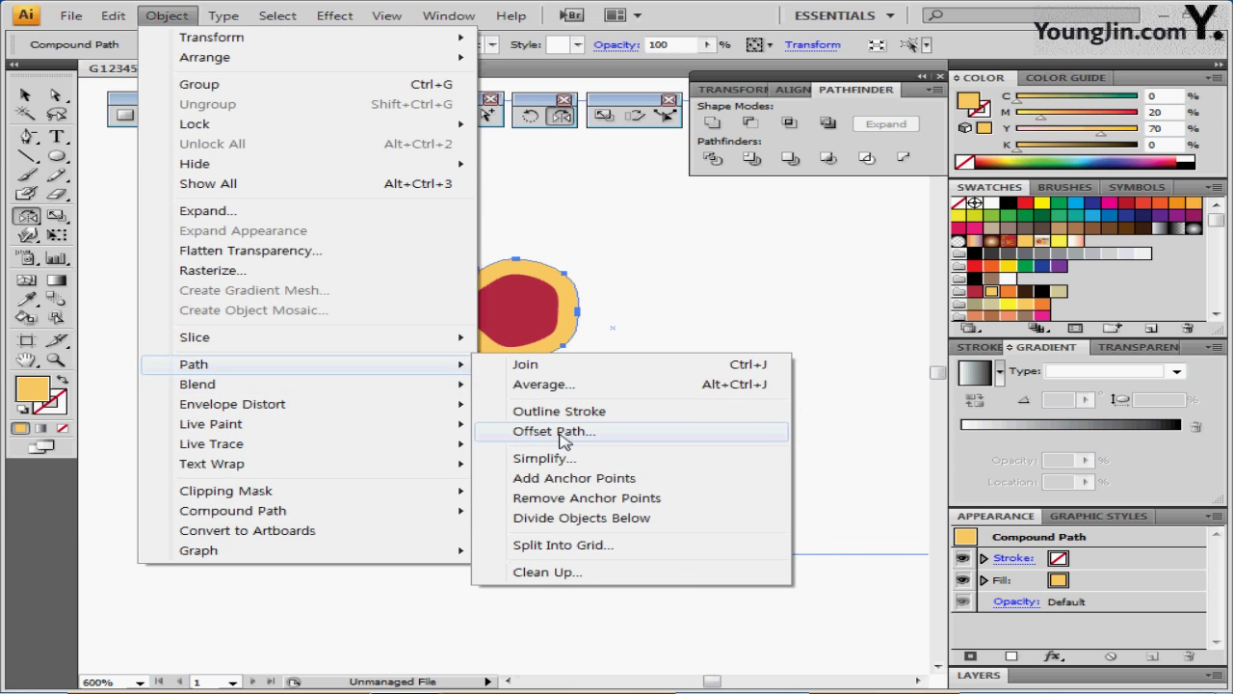
{"action": "left_click", "coordinate": [554, 431]}
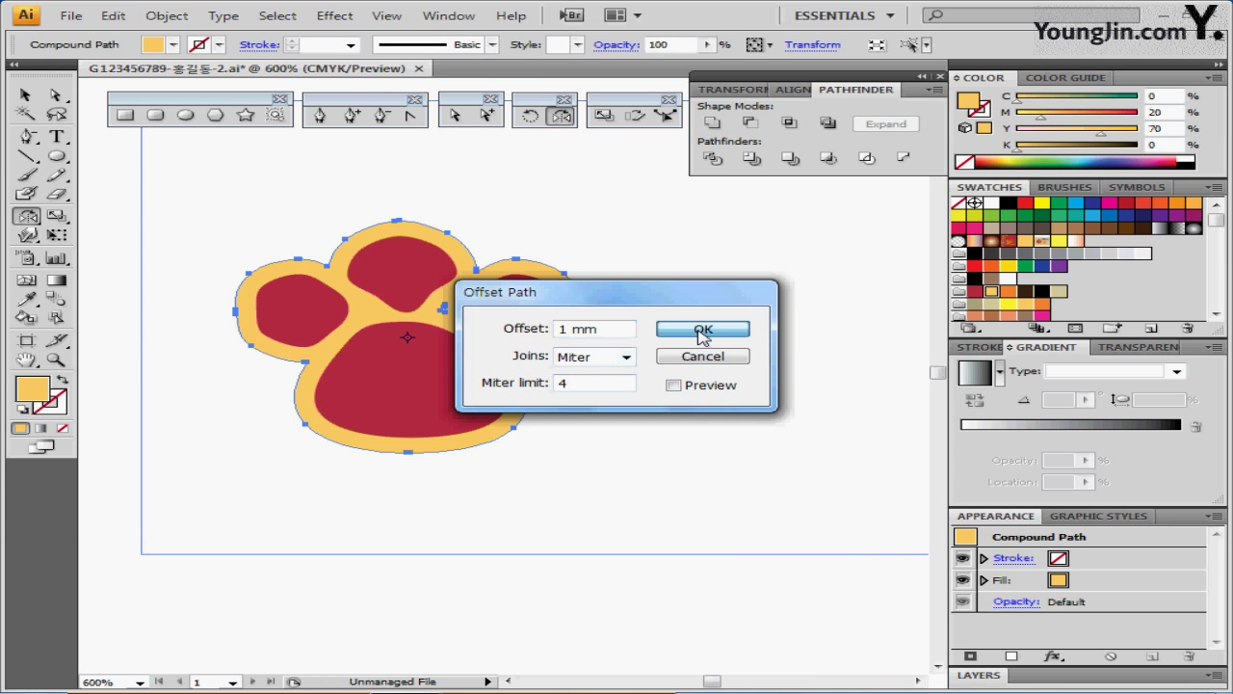
{"action": "left_click", "coordinate": [703, 329]}
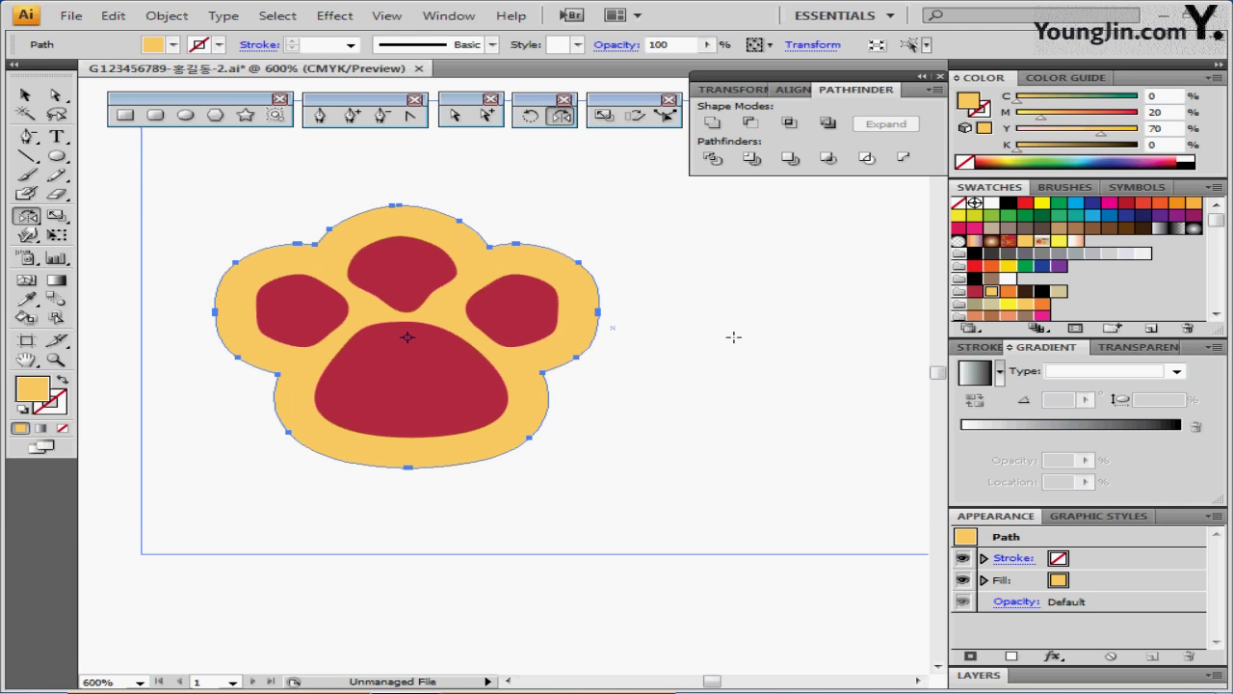
{"action": "left_click", "coordinate": [1008, 292]}
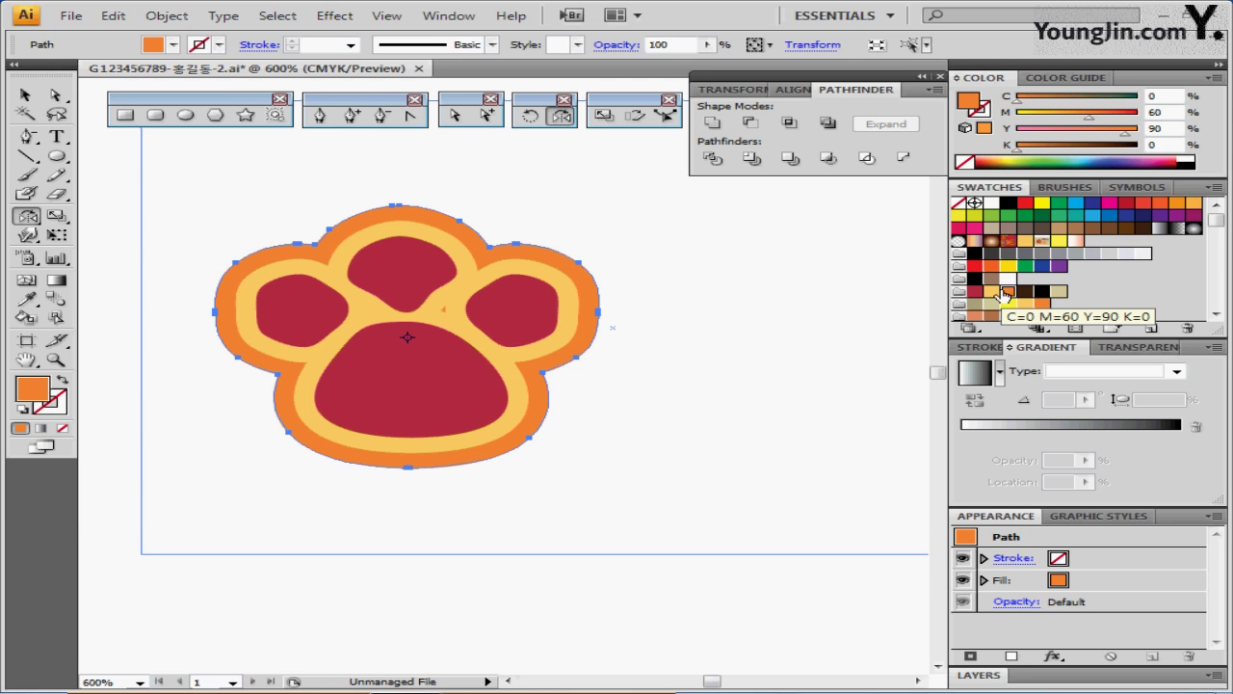
{"action": "key", "text": "ctrl"}
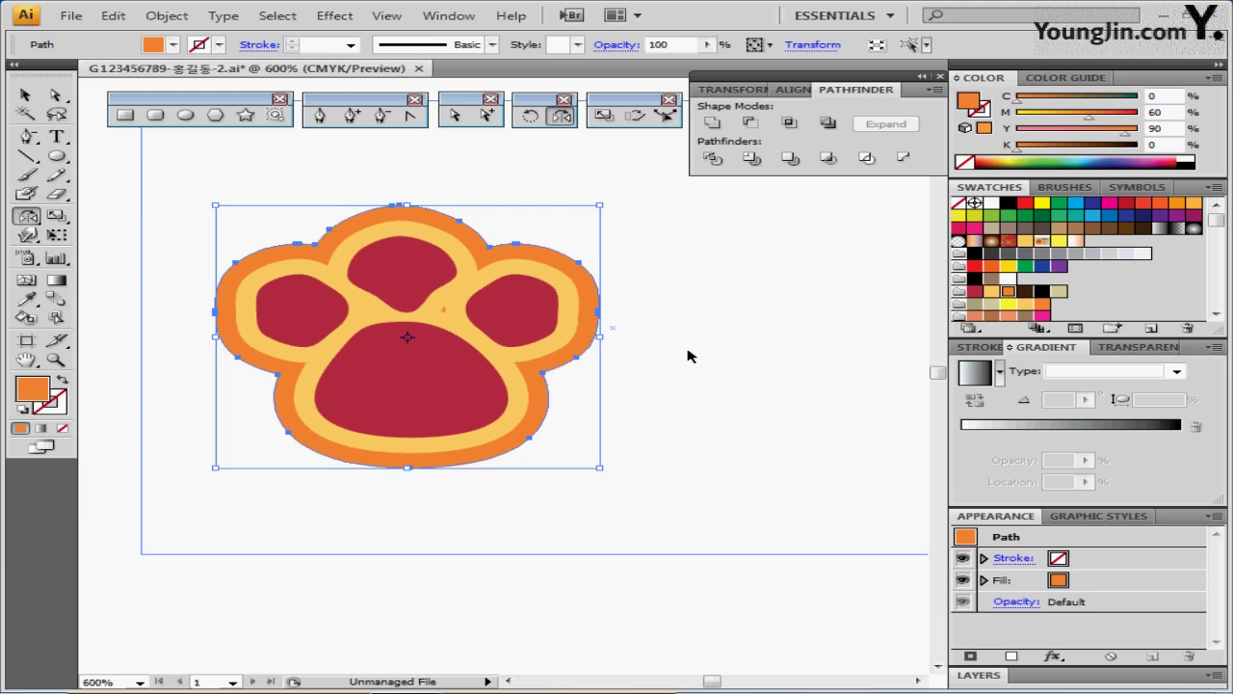
{"action": "left_click", "coordinate": [688, 357], "text": "ctrl"}
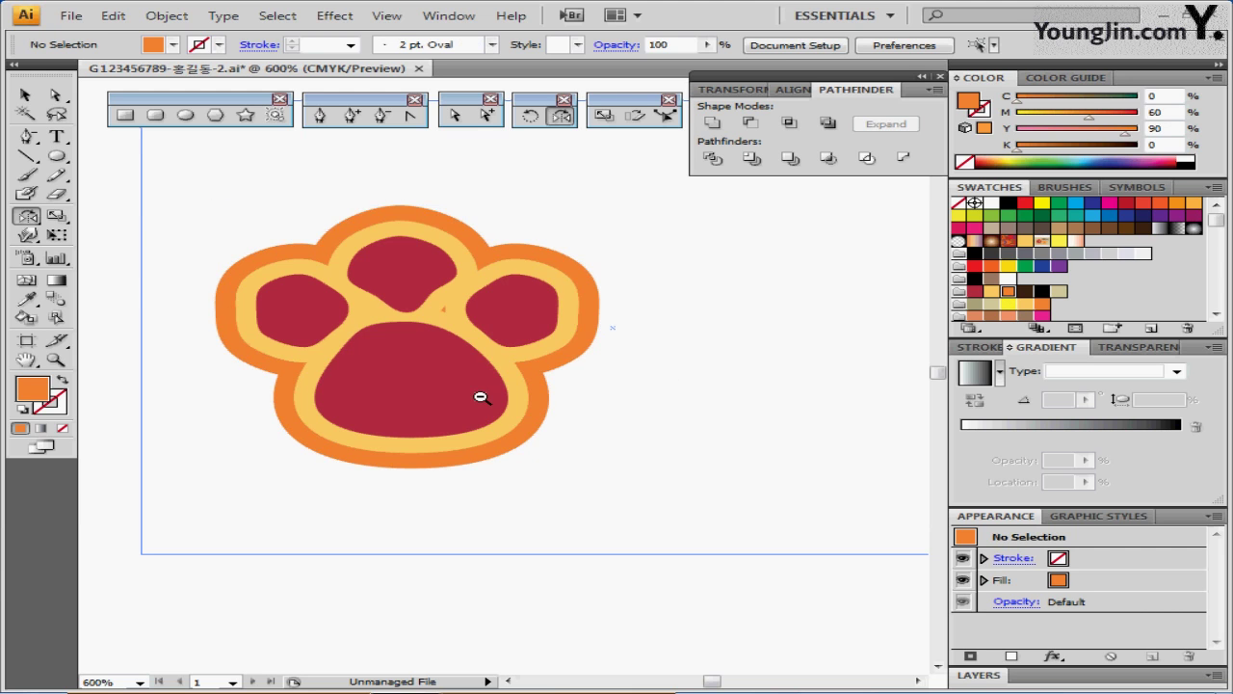
- Select the crimson pads and yellow outline without the orange border, and make a copy scaled uniformly to 80%
{"action": "left_click", "coordinate": [481, 397], "text": "ctrl+alt"}
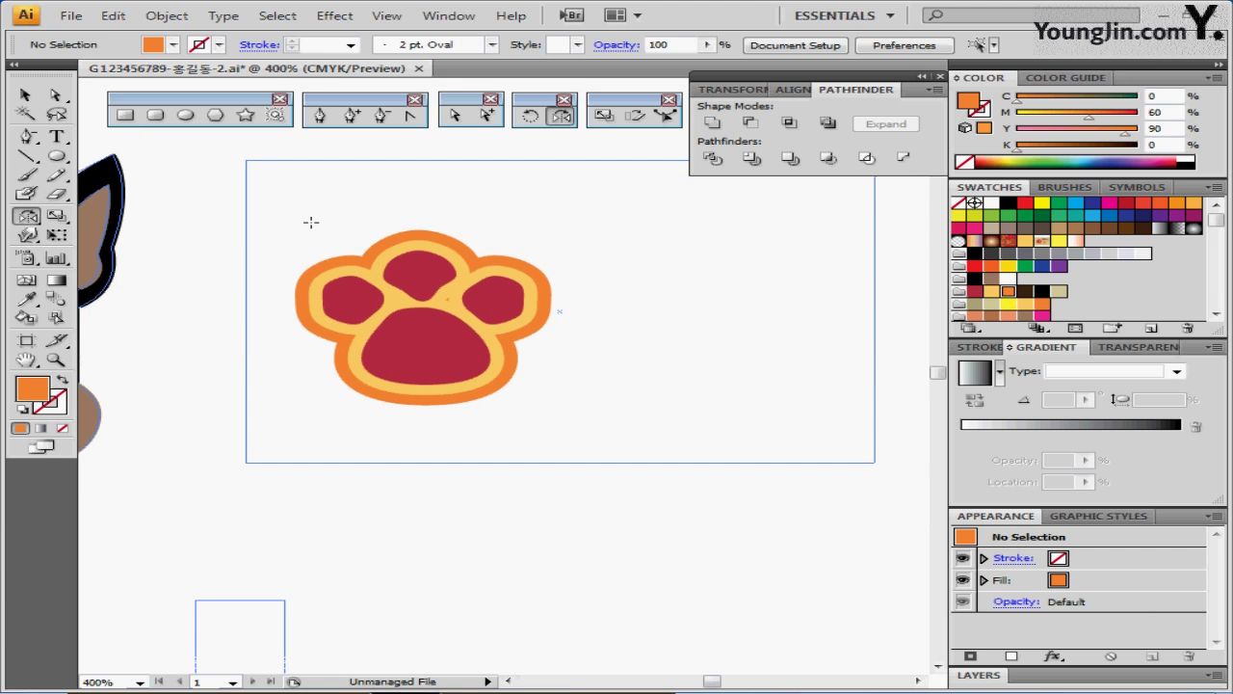
{"action": "left_click_drag", "start_coordinate": [300, 223], "coordinate": [543, 411]}
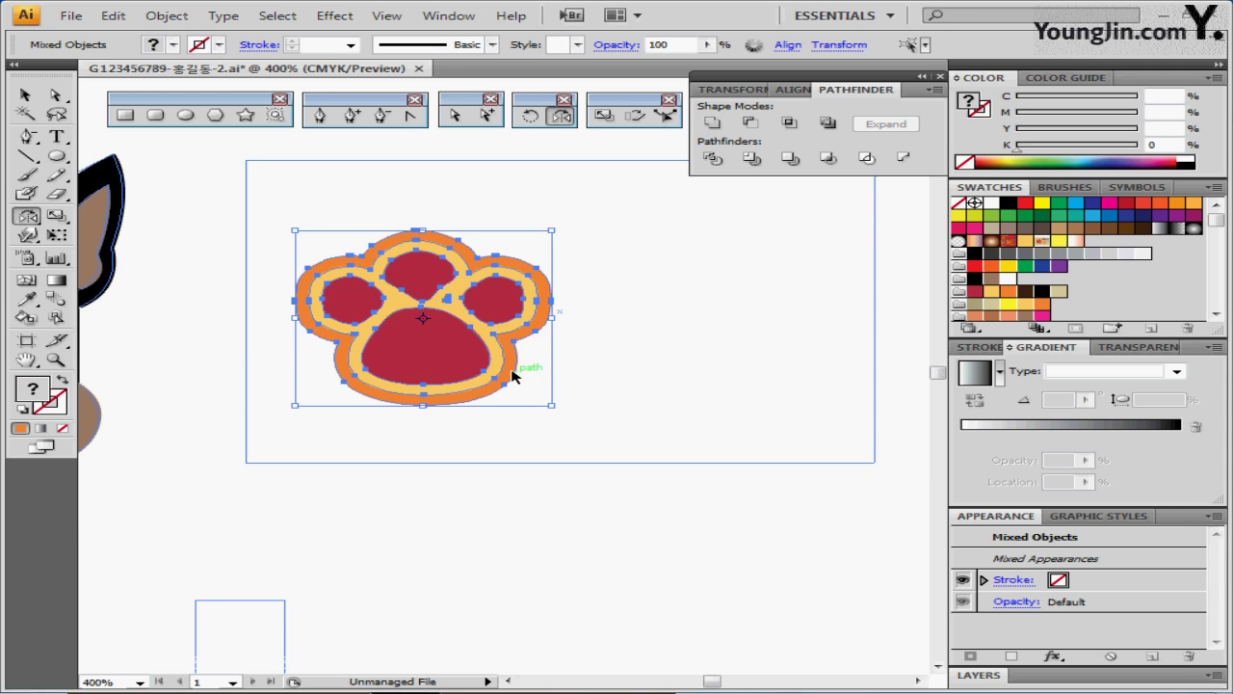
{"action": "key", "text": "r"}
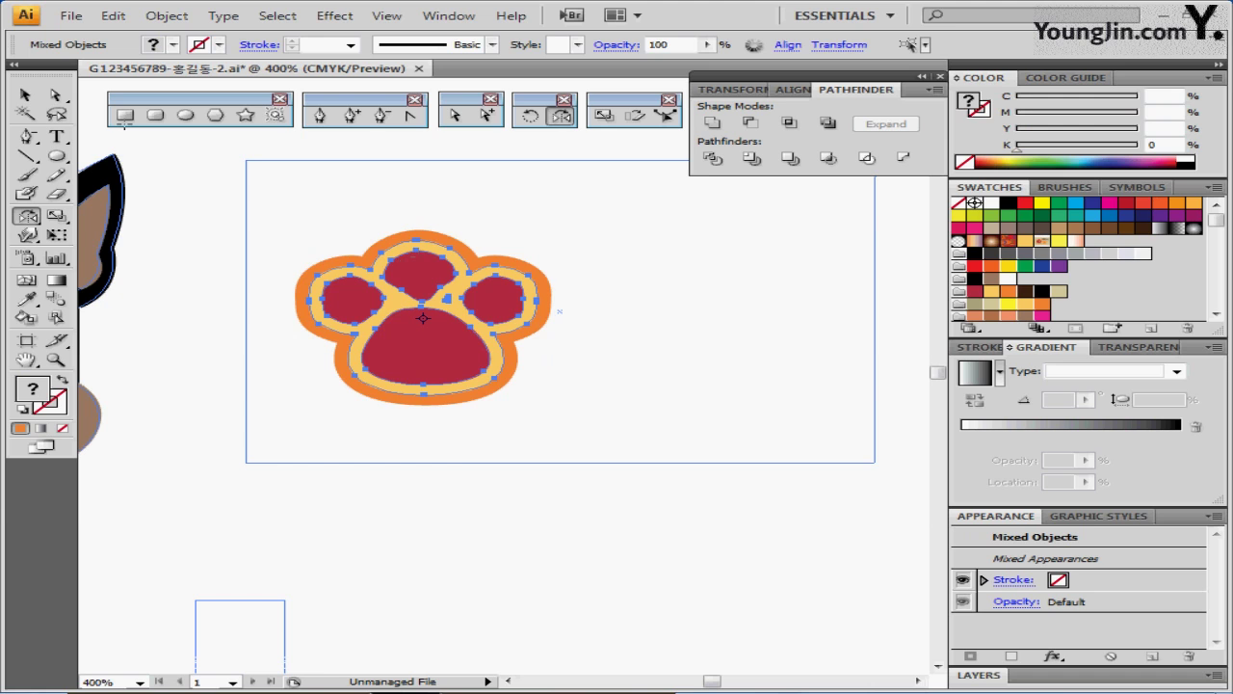
{"action": "double_click", "coordinate": [605, 115]}
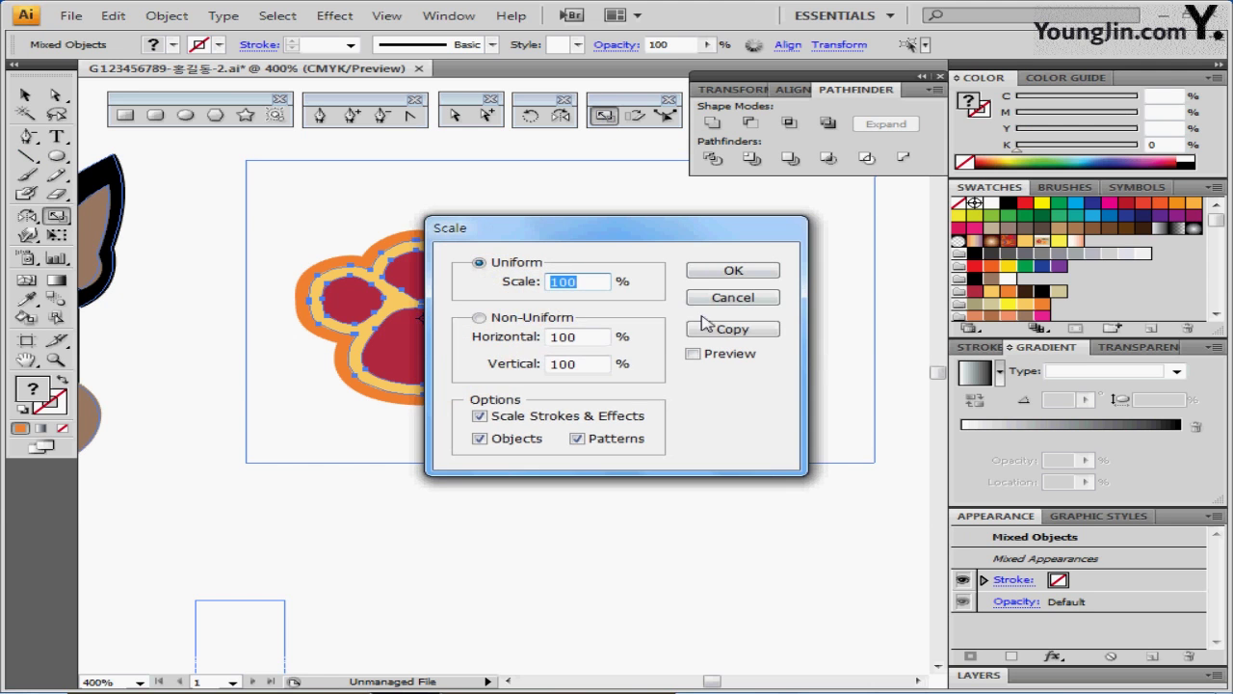
{"action": "type", "text": "80"}
{"action": "left_click", "coordinate": [746, 332]}
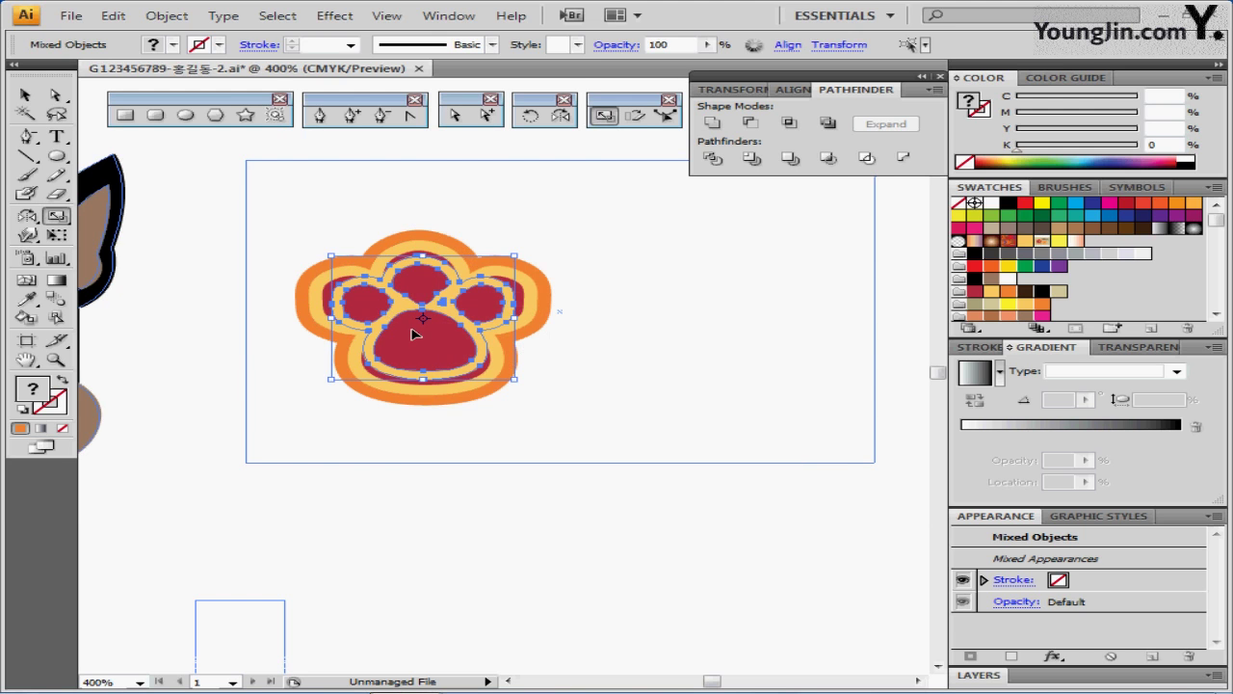
- Place the smaller paw copy to the right of the original, tilt it slightly clockwise, and deselect it
{"action": "left_click_drag", "start_coordinate": [412, 330], "coordinate": [645, 343]}
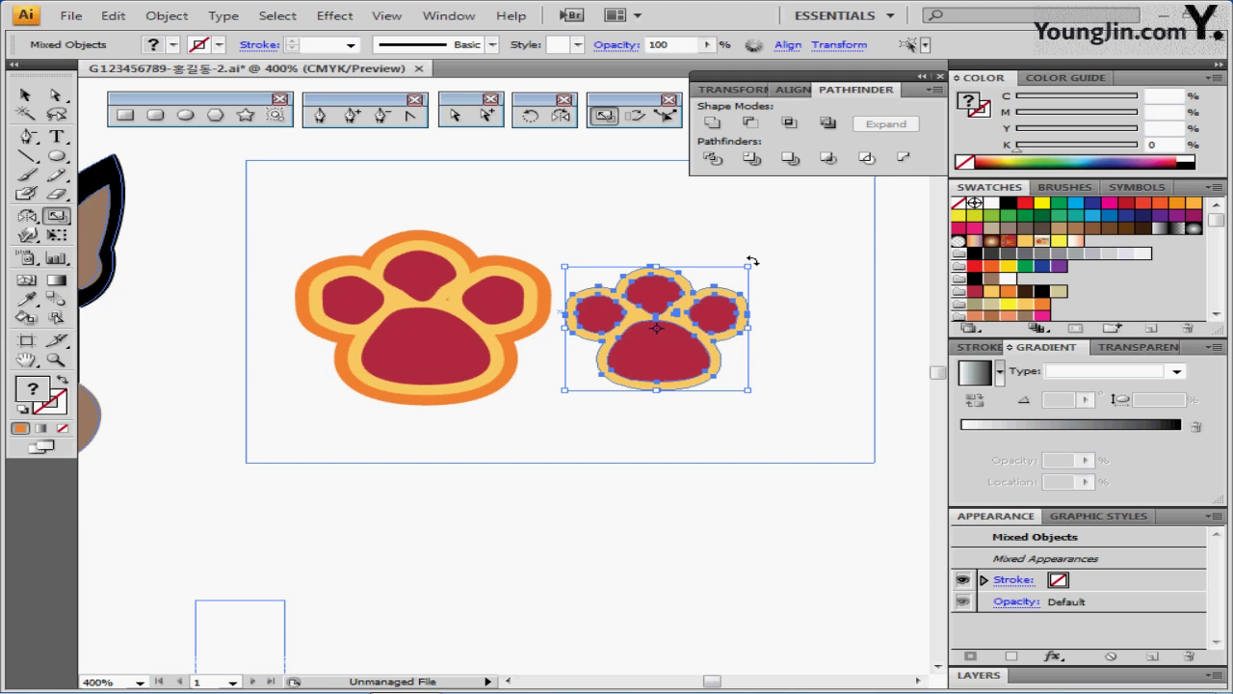
{"action": "left_click_drag", "start_coordinate": [752, 260], "coordinate": [777, 292]}
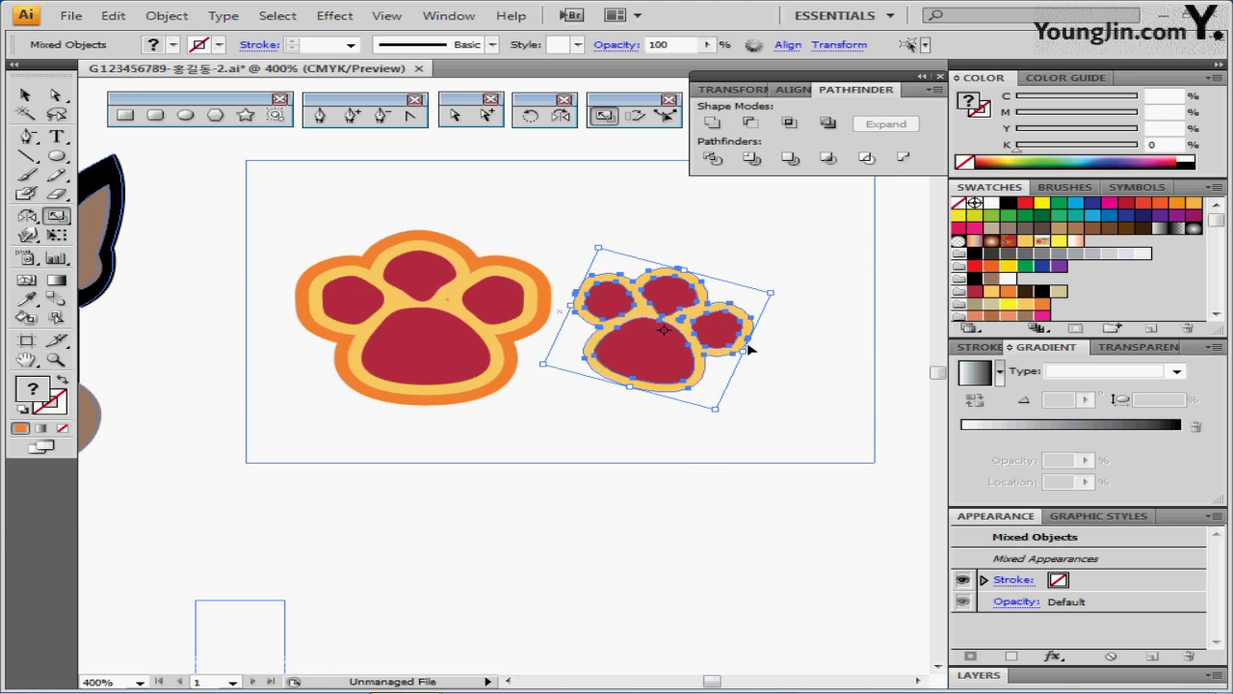
{"action": "left_click_drag", "start_coordinate": [715, 330], "coordinate": [704, 342]}
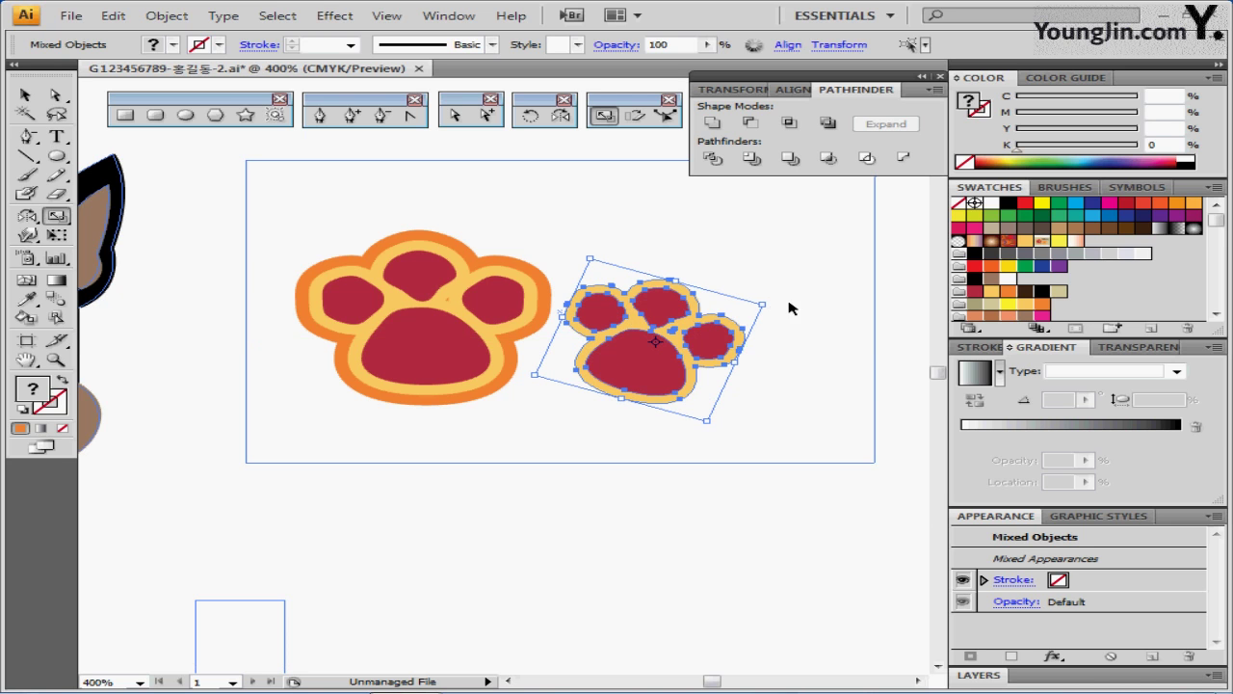
{"action": "left_click", "coordinate": [787, 308]}
- Fill the small paw's four crimson pads with orange C 0, M 60, Y 90, K 0, and deselect them
{"action": "left_click", "coordinate": [646, 376]}
{"action": "left_click", "coordinate": [597, 314], "text": "shift"}
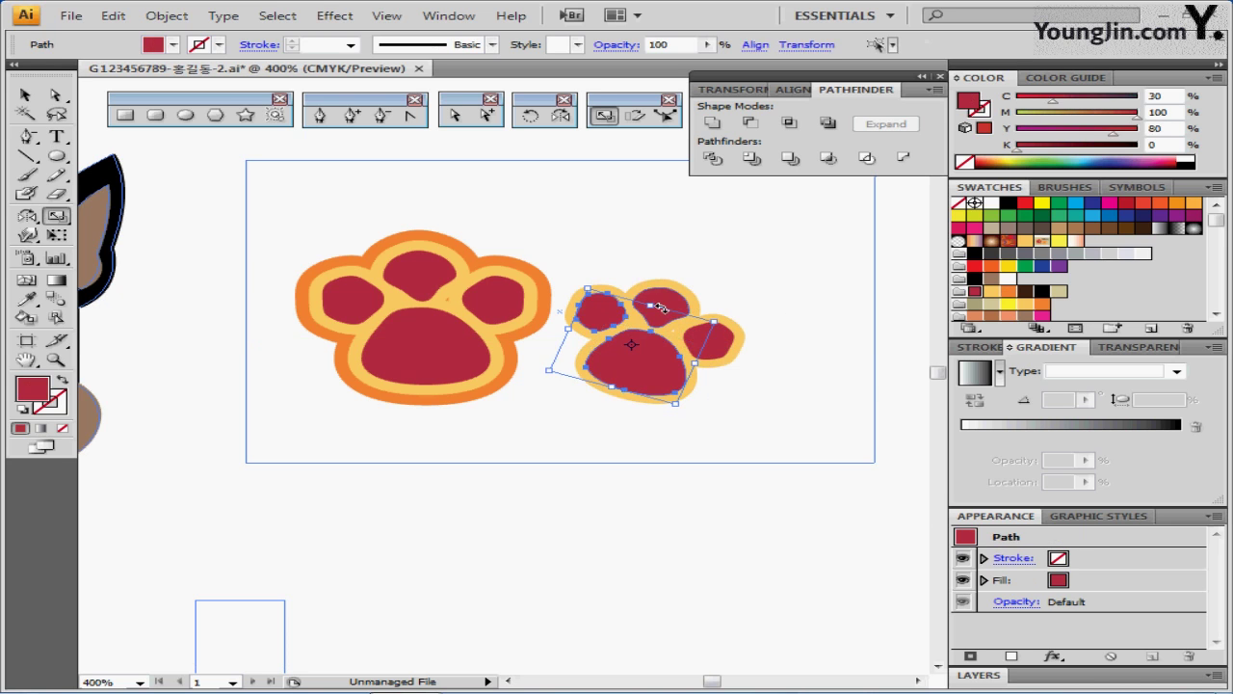
{"action": "left_click", "coordinate": [674, 301], "text": "shift"}
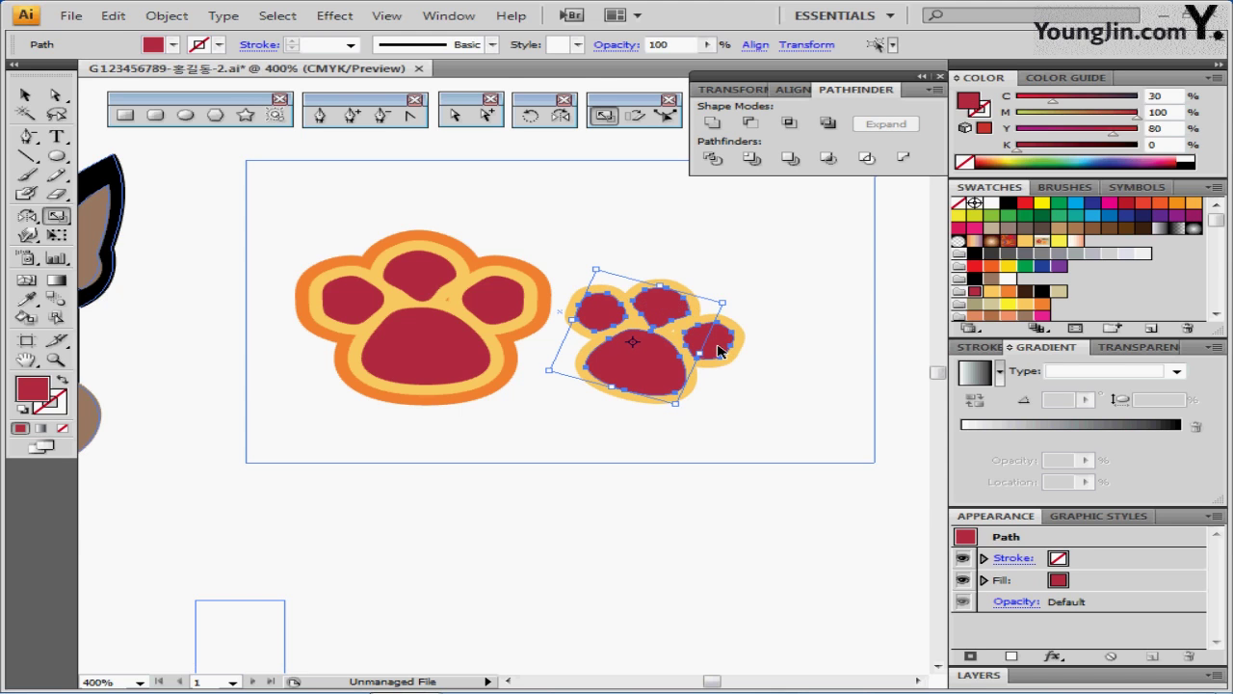
{"action": "left_click", "coordinate": [724, 347], "text": "shift"}
{"action": "left_click", "coordinate": [1009, 291]}
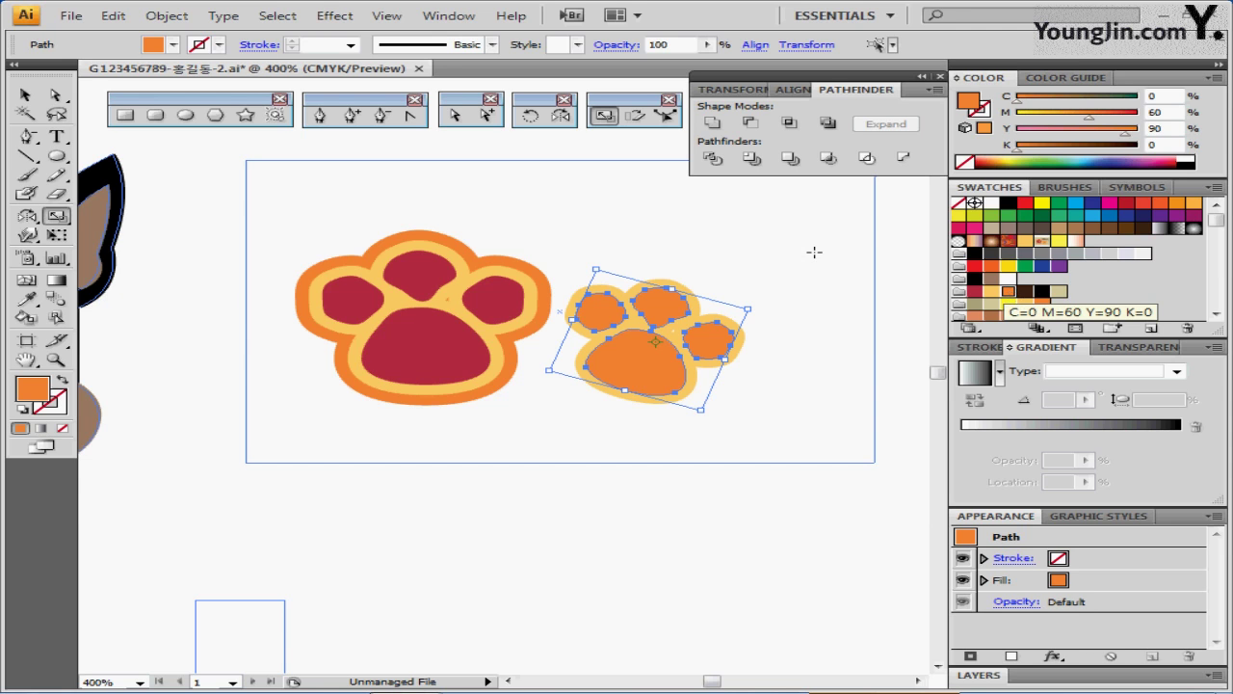
{"action": "key", "text": "ctrl+h"}
{"action": "key", "text": "ctrl+h"}
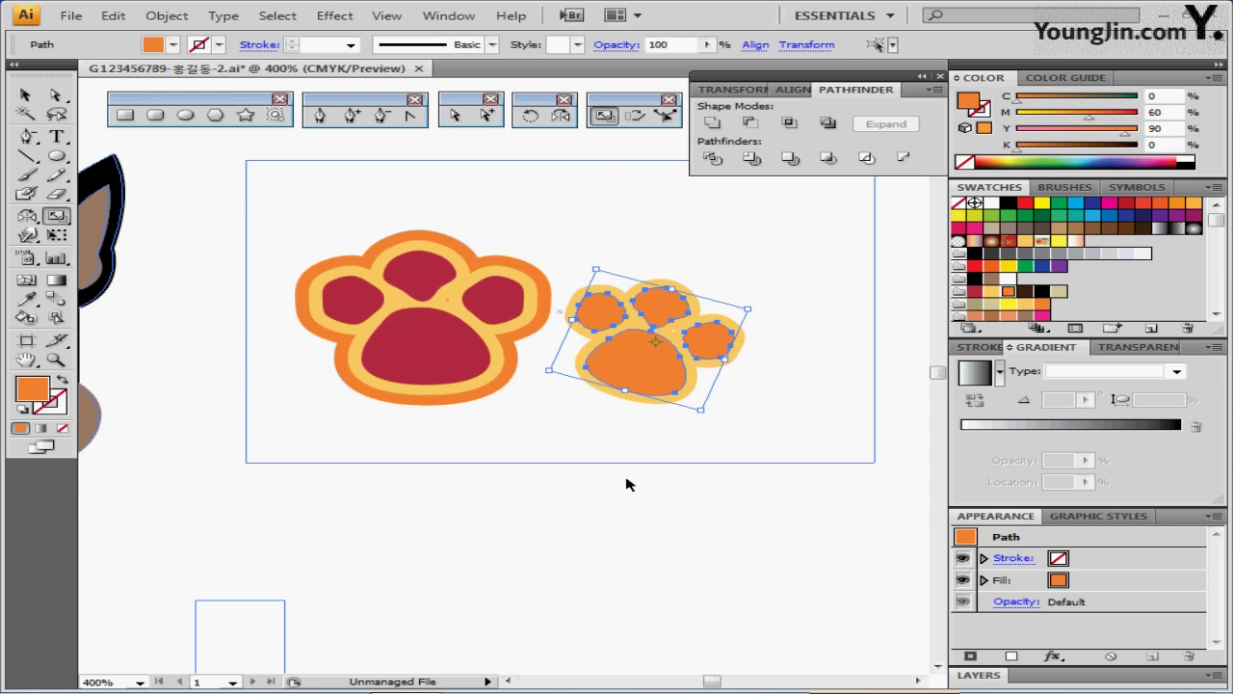
{"action": "left_click", "coordinate": [627, 485]}
- Rotate the whole large paw print, including its orange border, by -80° with the preview on, and deselect it
{"action": "left_click_drag", "start_coordinate": [658, 433], "coordinate": [643, 454]}
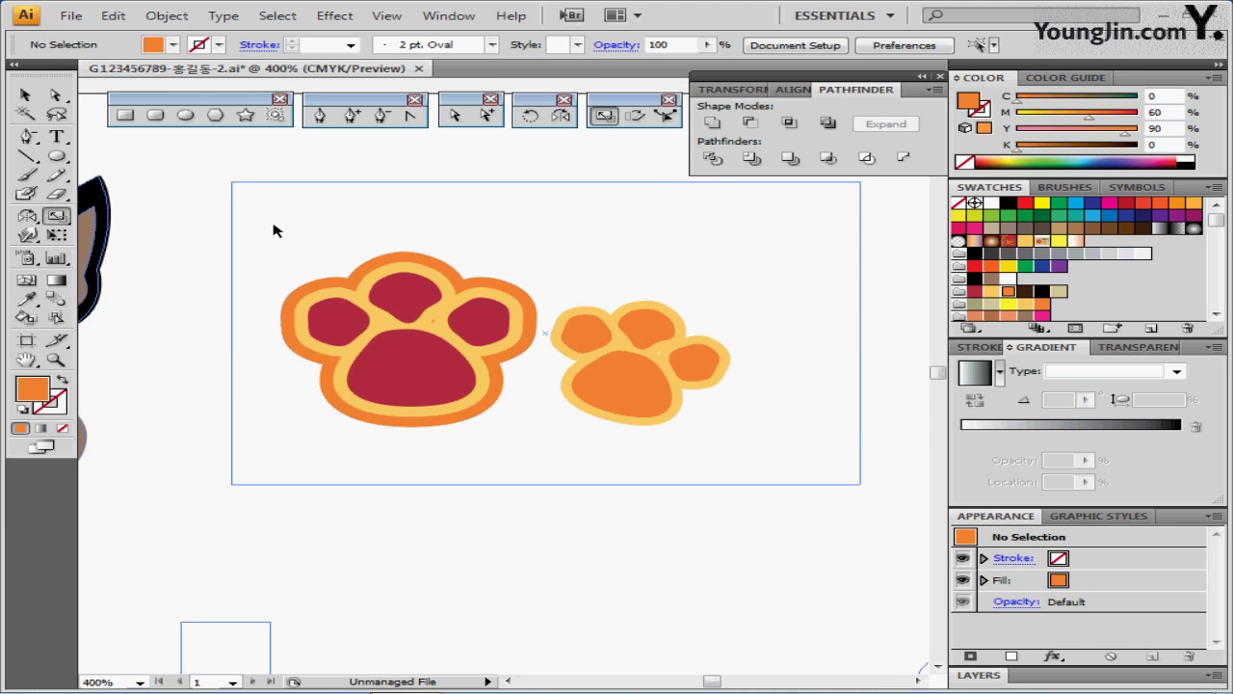
{"action": "left_click_drag", "start_coordinate": [274, 225], "coordinate": [508, 431]}
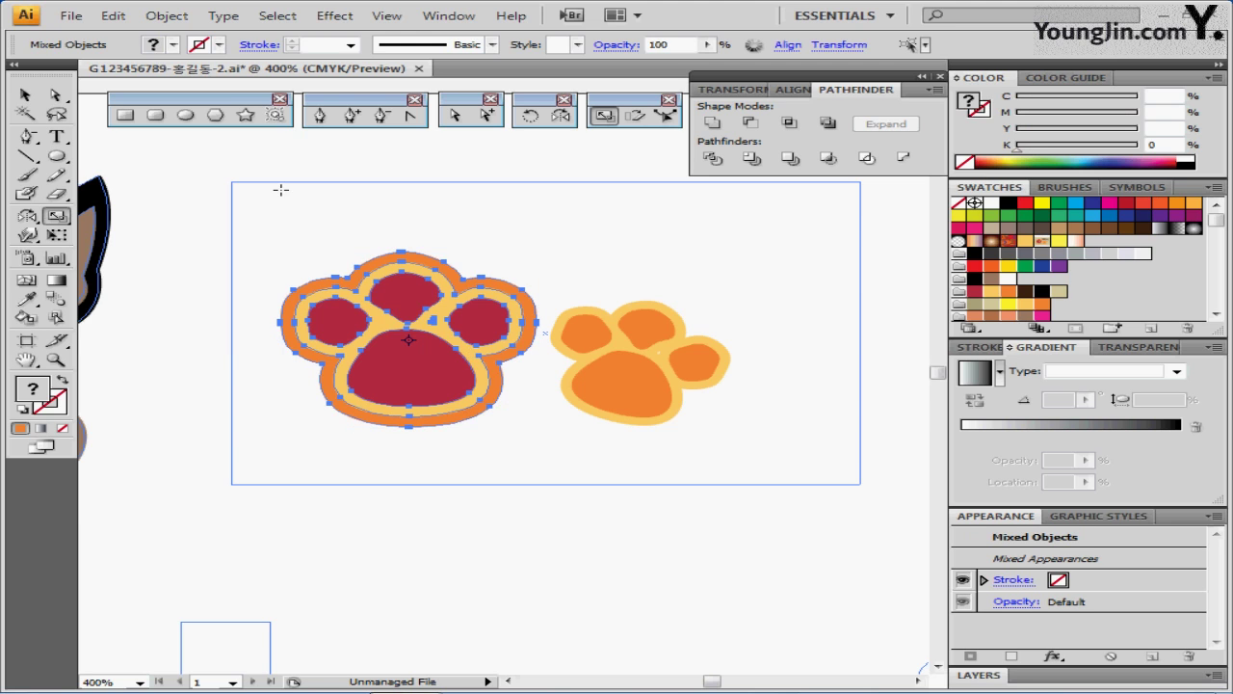
{"action": "double_click", "coordinate": [530, 117]}
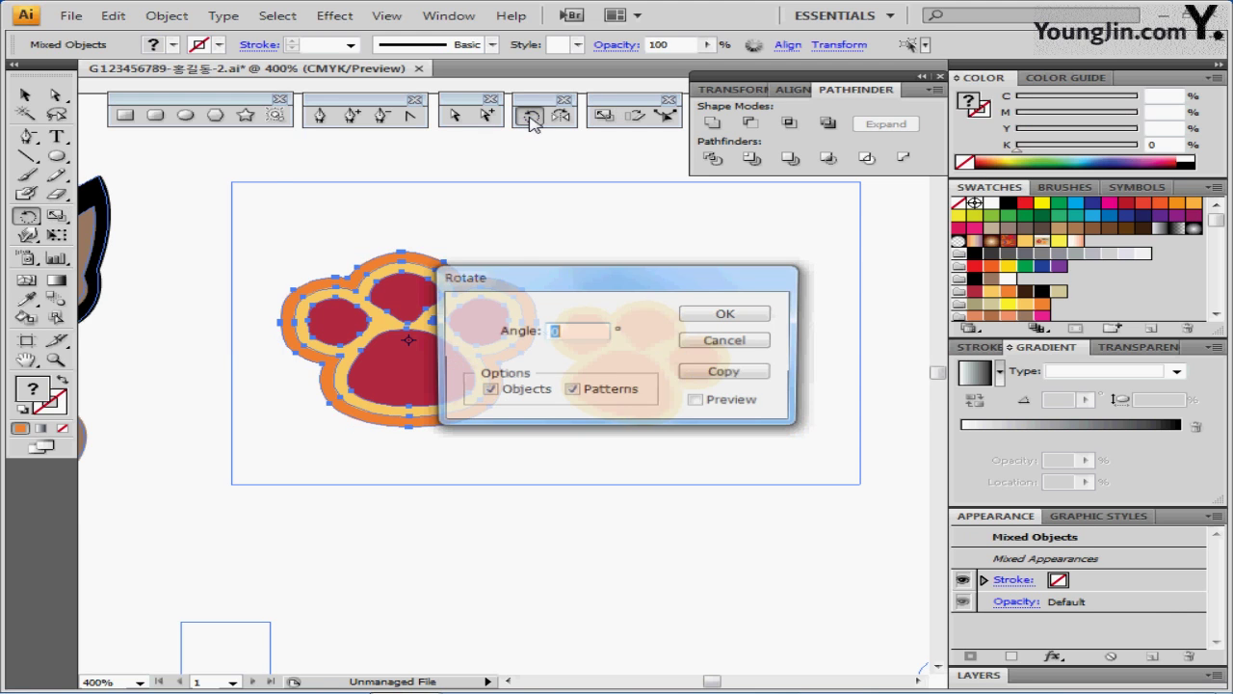
{"action": "type", "text": "-8"}
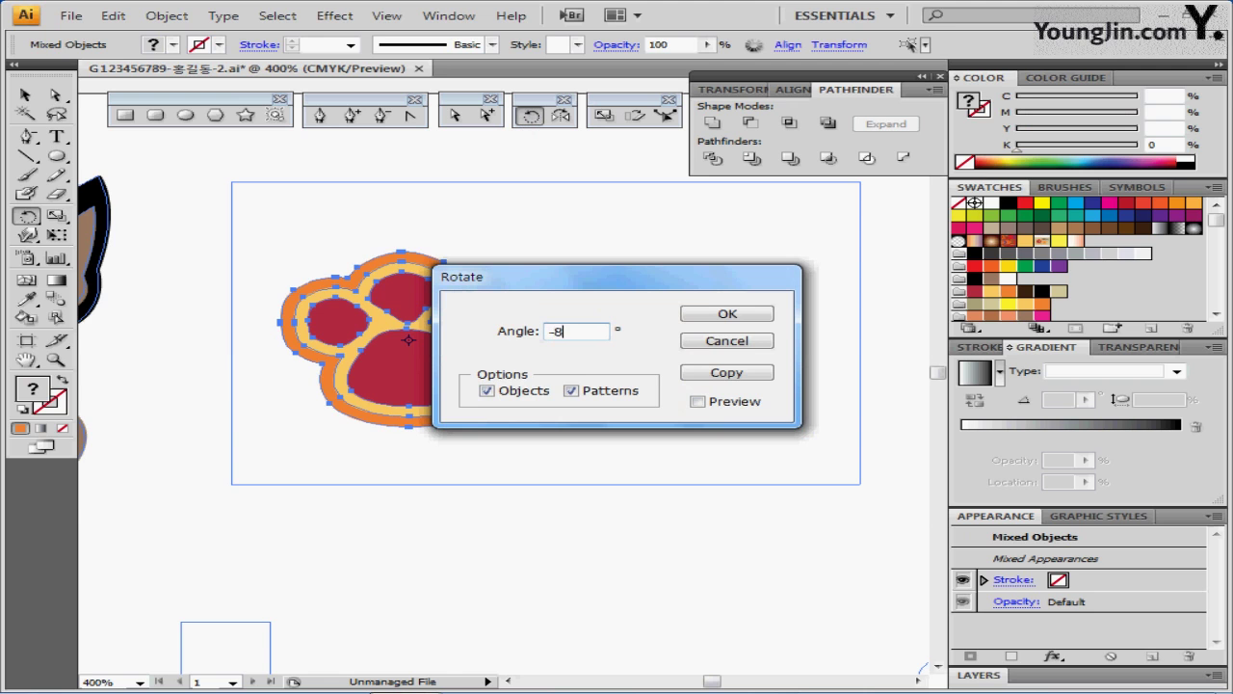
{"action": "type", "text": "0"}
{"action": "left_click", "coordinate": [698, 402]}
{"action": "left_click_drag", "start_coordinate": [674, 276], "coordinate": [850, 193]}
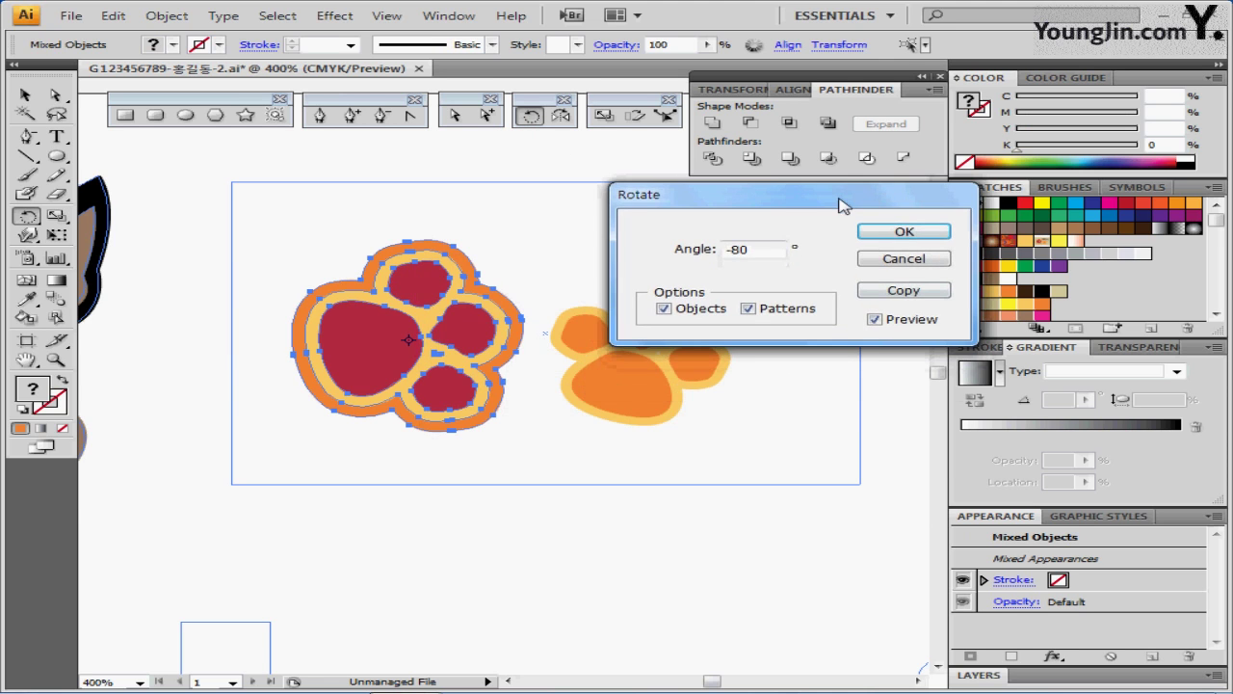
{"action": "left_click", "coordinate": [884, 234]}
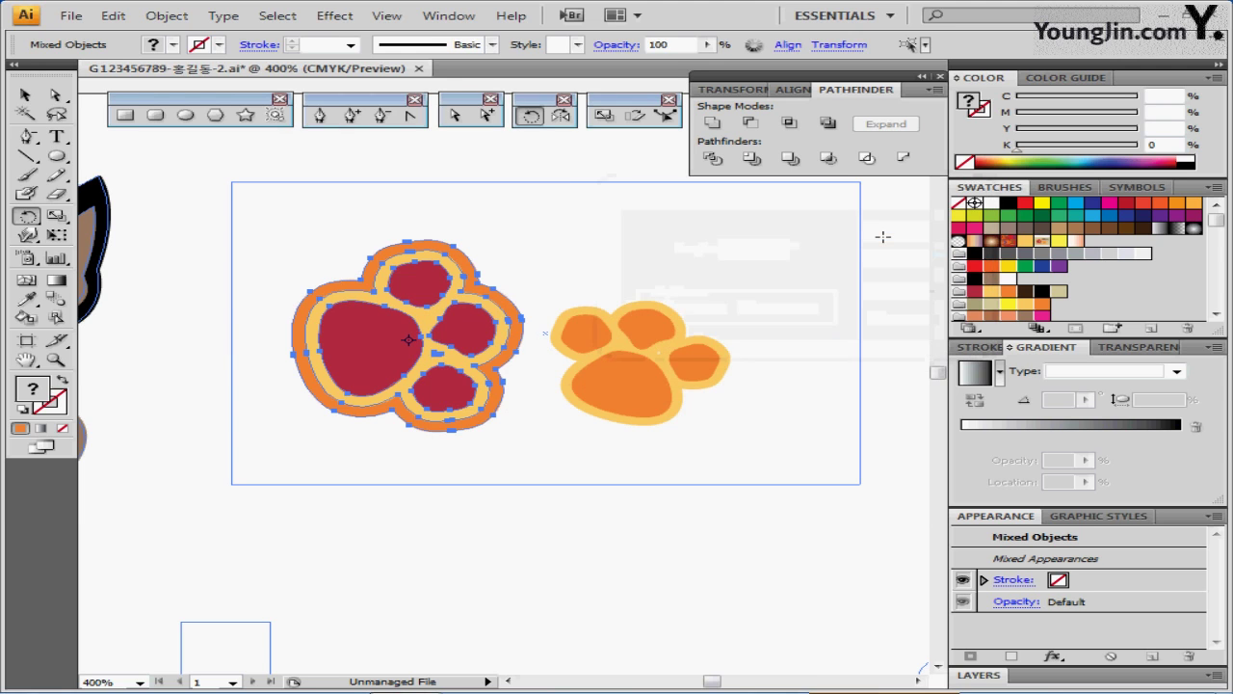
{"action": "key", "text": "v"}
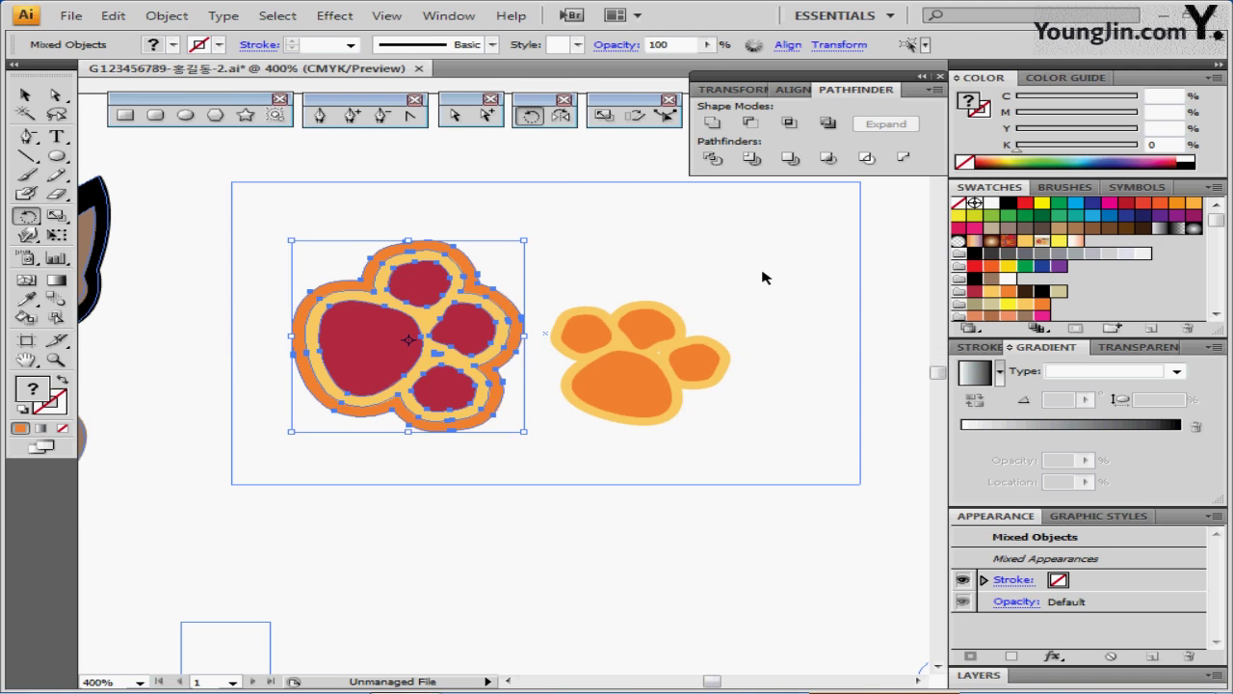
{"action": "left_click", "coordinate": [762, 278], "text": "ctrl"}
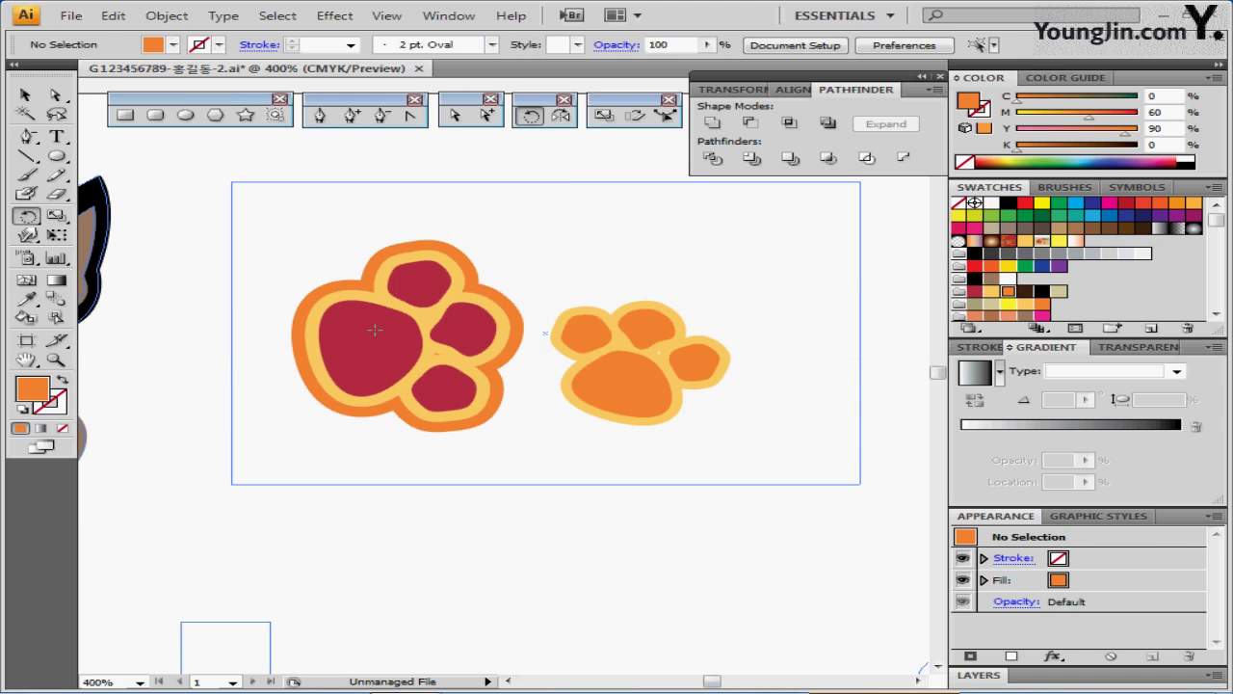
- Draw a rectangle over the guide frame around both paw prints and fill it with C 10, M 10, Y 40, K 10
{"action": "scroll", "coordinate": [289, 287], "scroll_direction": "up", "scroll_amount": 2}
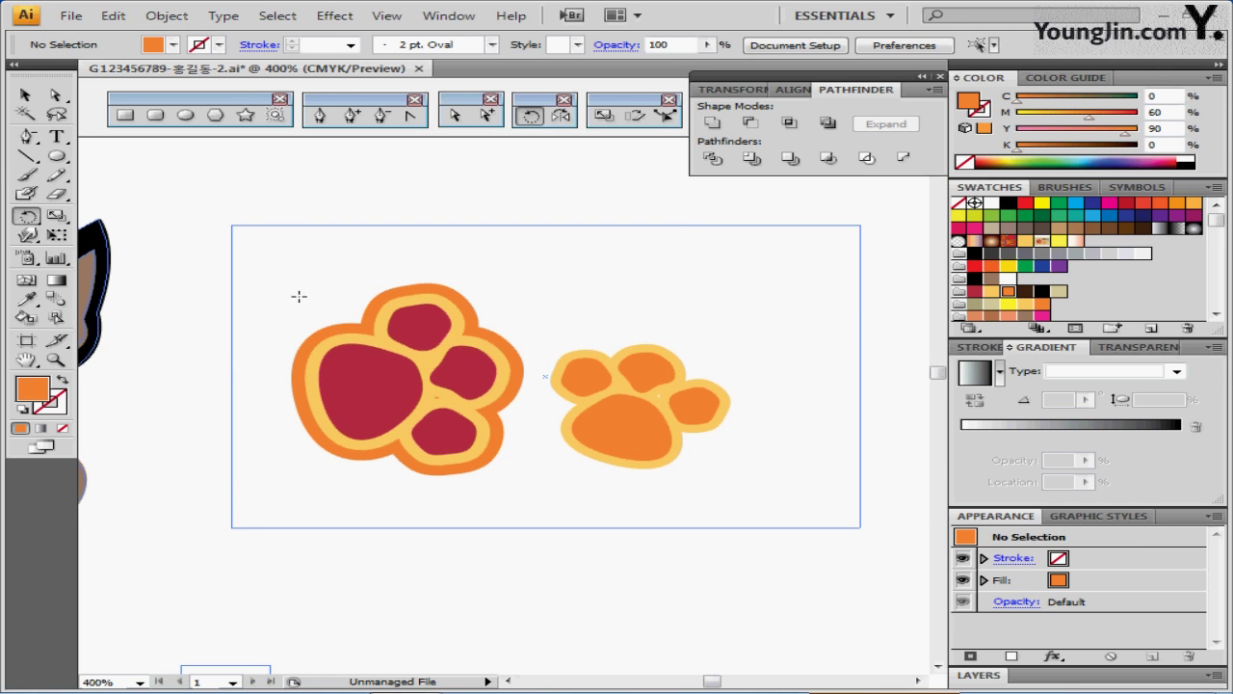
{"action": "key", "text": "m"}
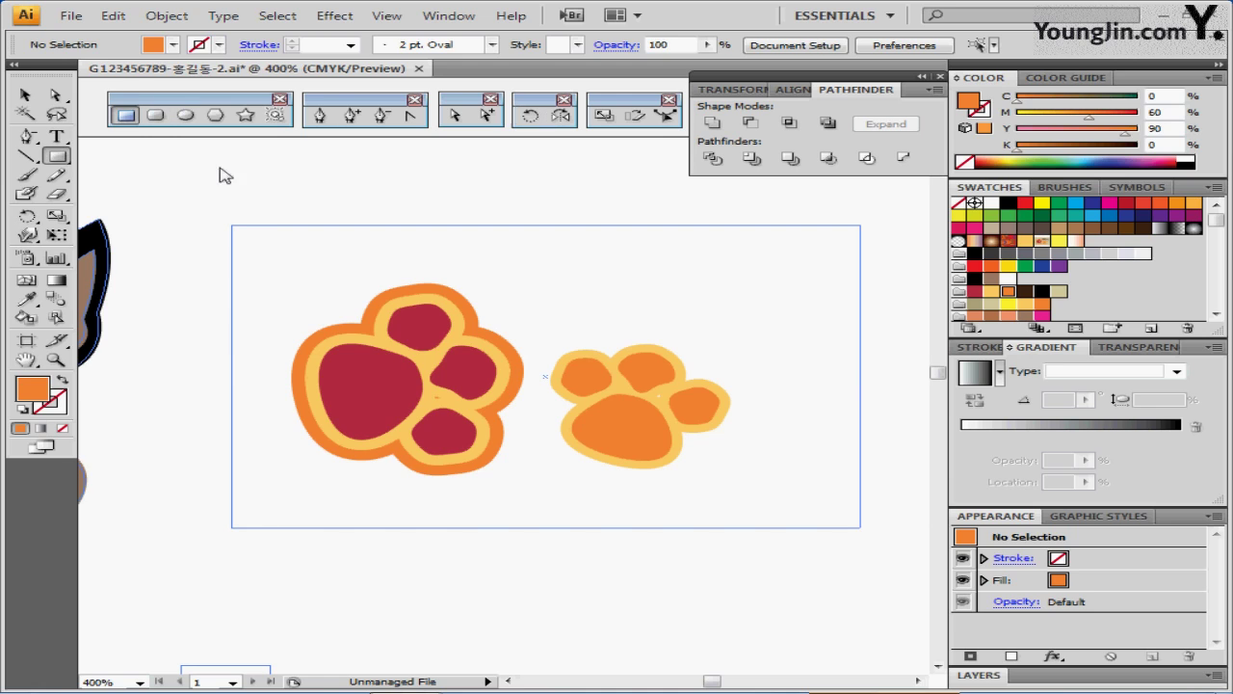
{"action": "left_click_drag", "start_coordinate": [233, 225], "coordinate": [859, 527]}
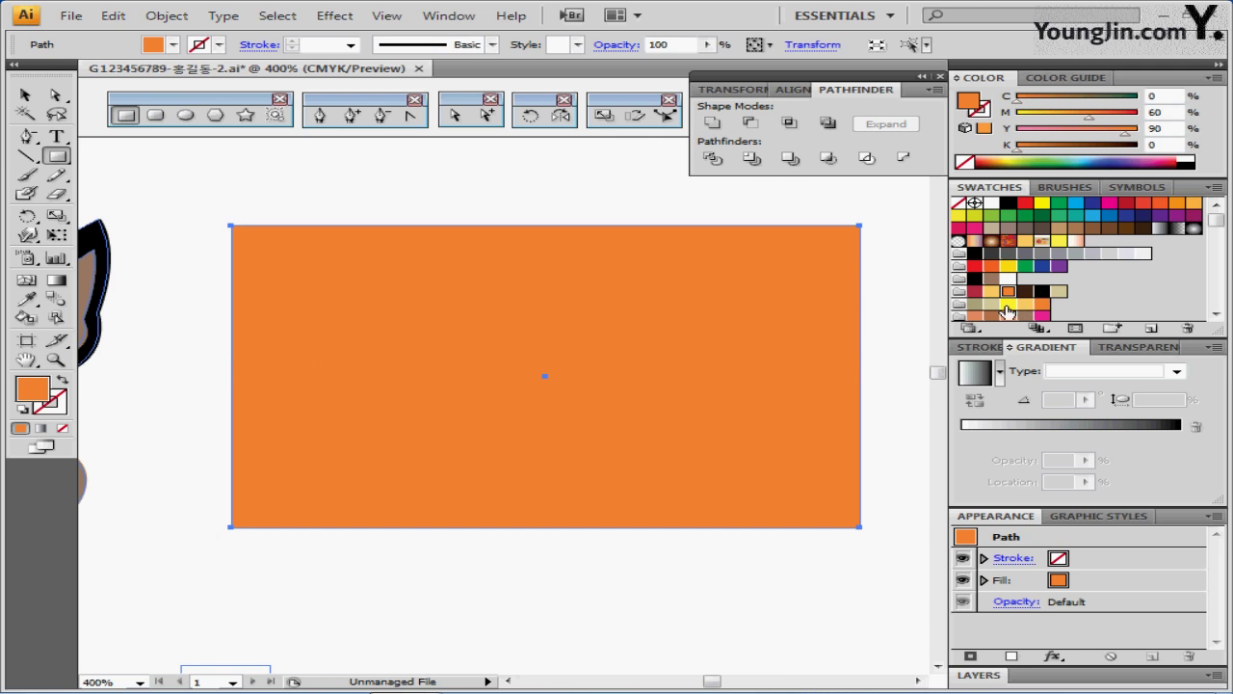
{"action": "left_click", "coordinate": [1059, 291]}
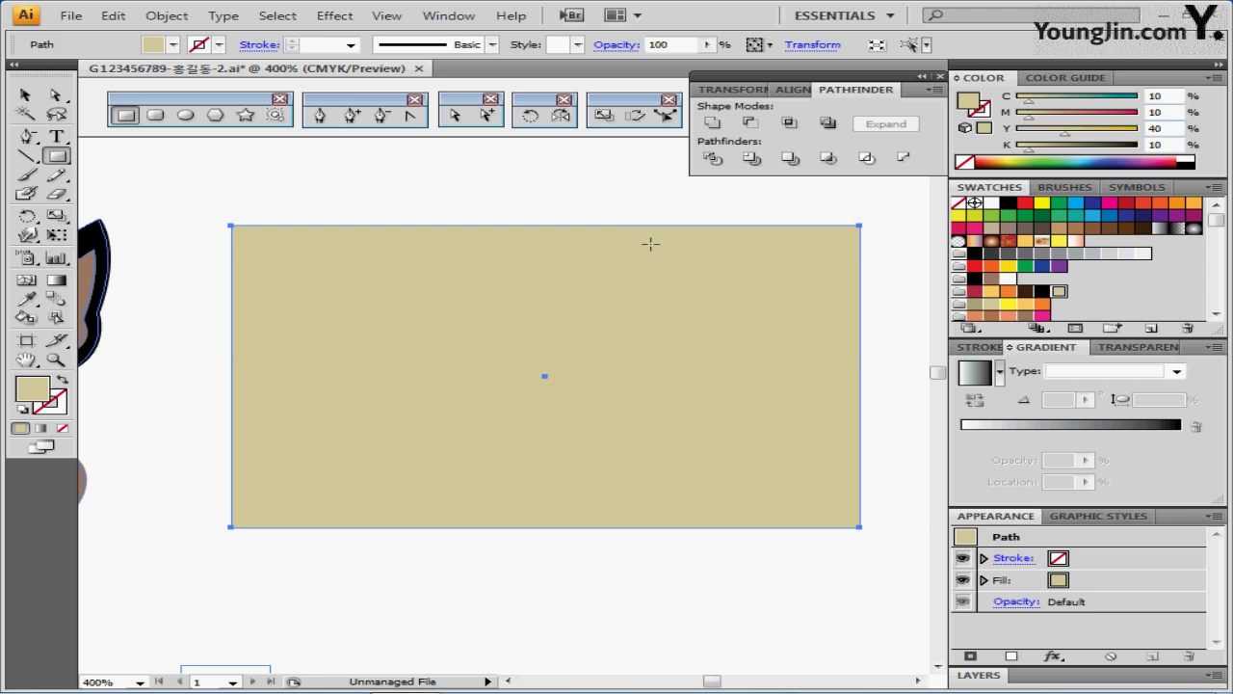
- Send the beige rectangle to the back, behind both paw prints, and deselect it
{"action": "right_click", "coordinate": [546, 258]}
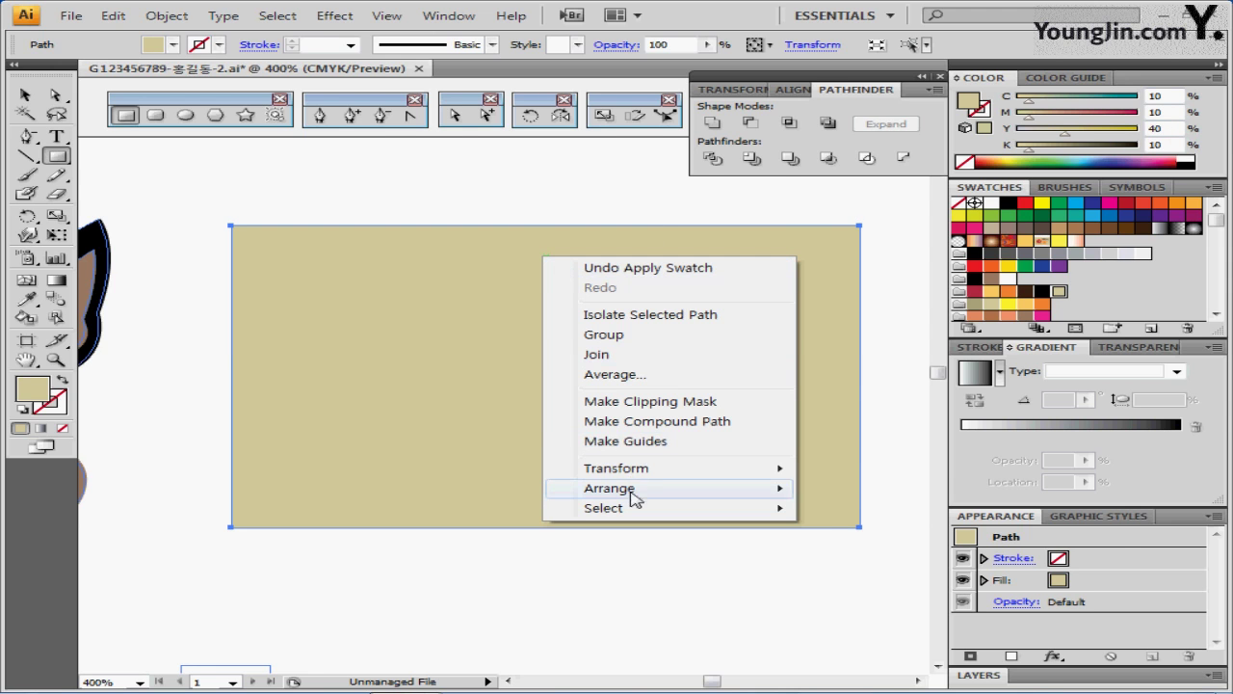
{"action": "mouse_move", "coordinate": [634, 495]}
{"action": "left_click", "coordinate": [874, 547]}
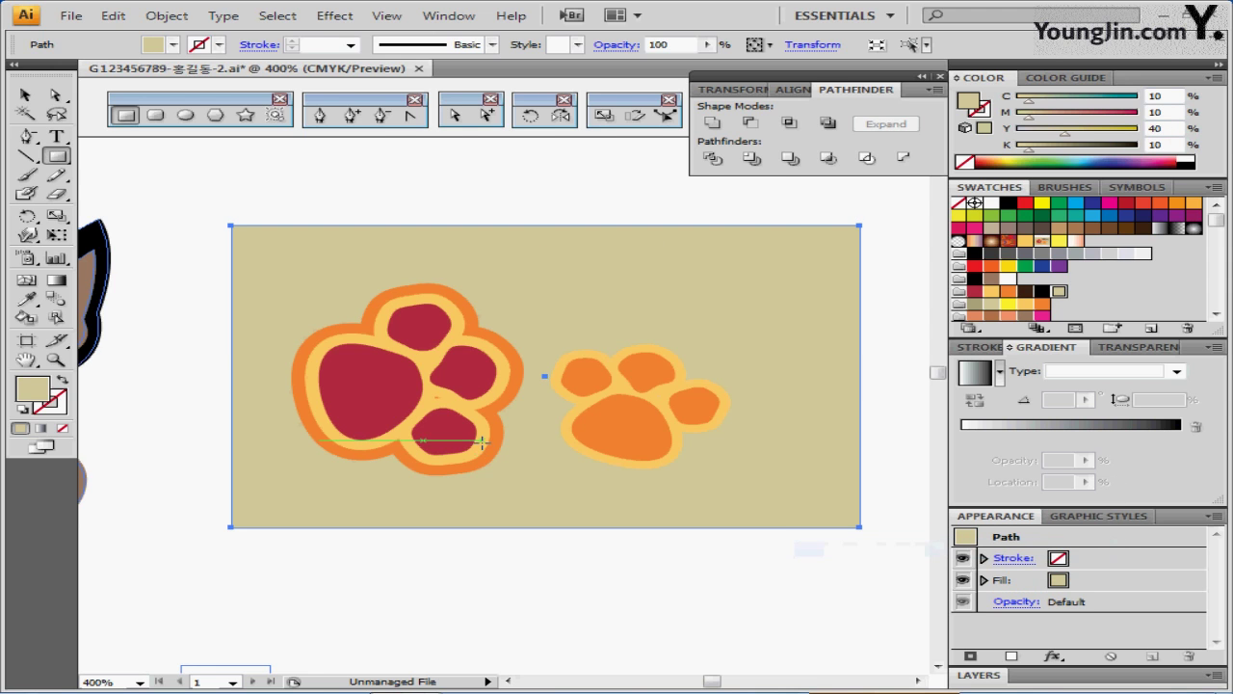
{"action": "left_click", "coordinate": [477, 616]}
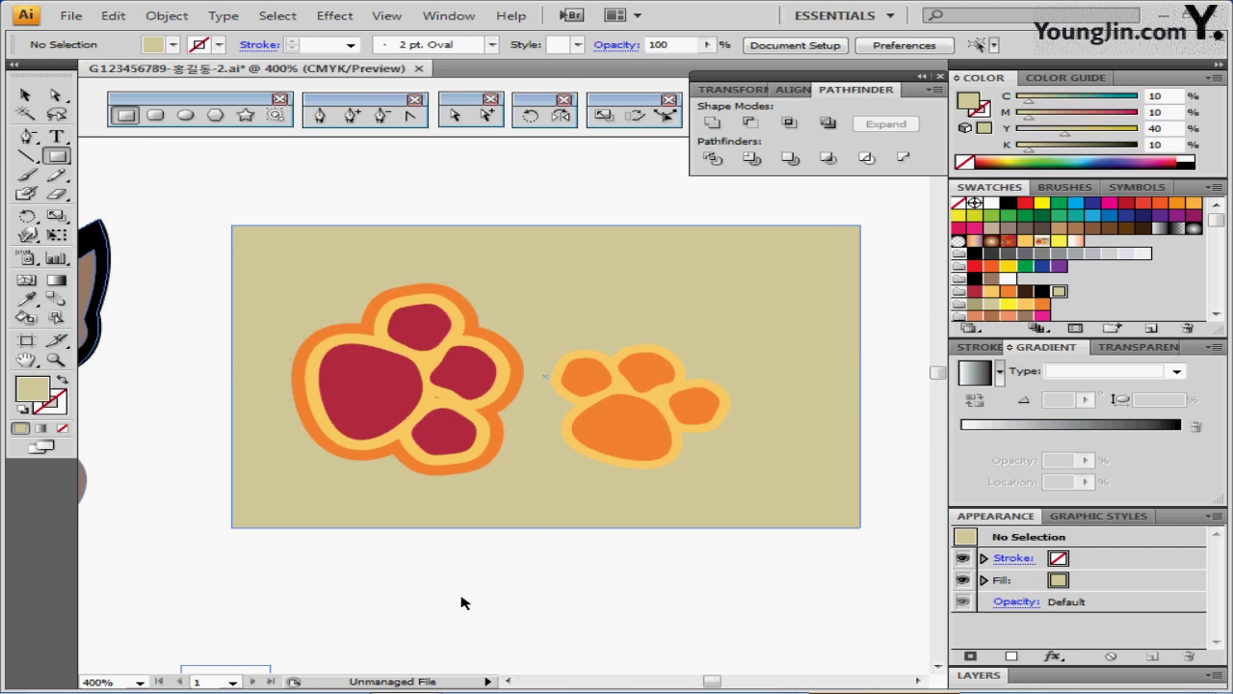
- Add the text "My Puppy" in Arial Regular 10 pt above the small paw print and nudge it slightly up
{"action": "key", "text": "ctrl+t"}
{"action": "left_click_drag", "start_coordinate": [708, 233], "coordinate": [604, 549]}
{"action": "left_click", "coordinate": [56, 137]}
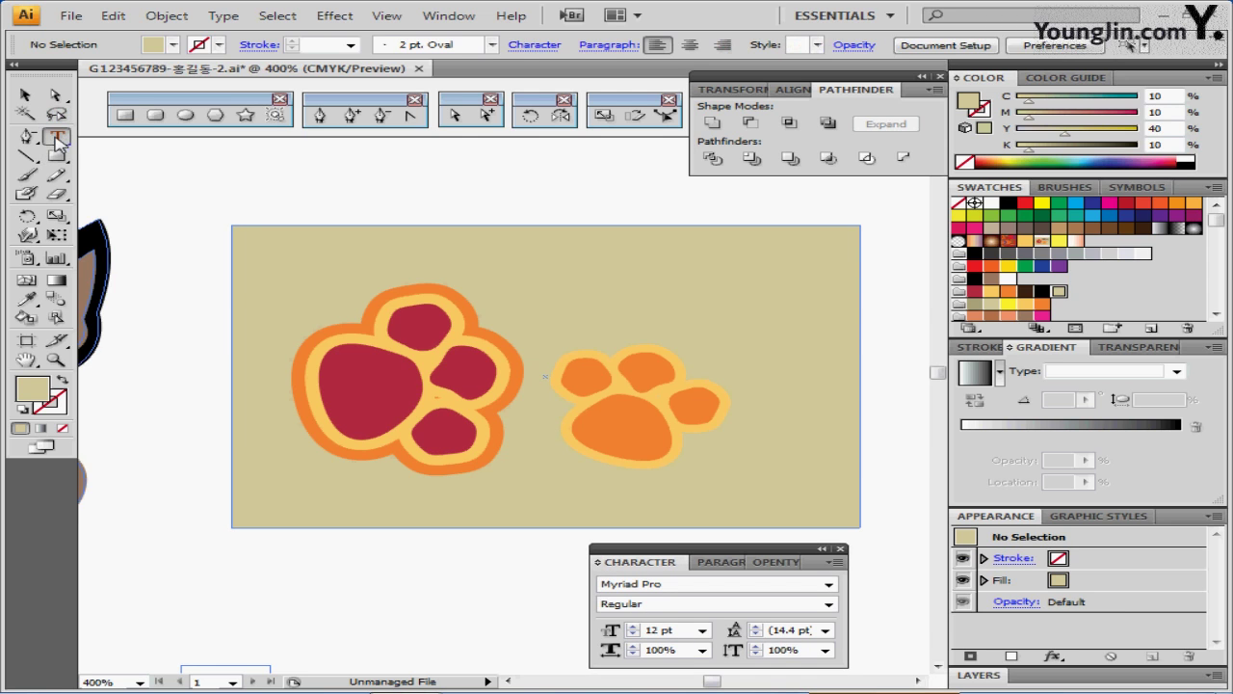
{"action": "key", "text": "ctrl+v"}
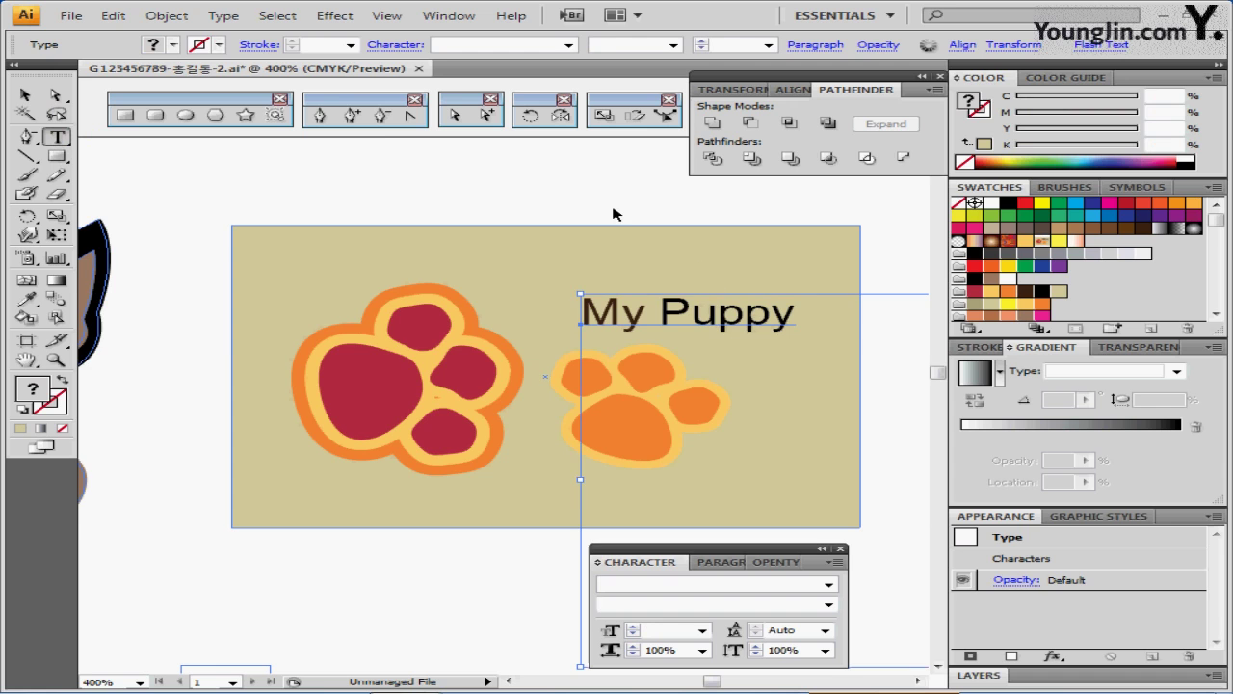
{"action": "left_click", "coordinate": [609, 318]}
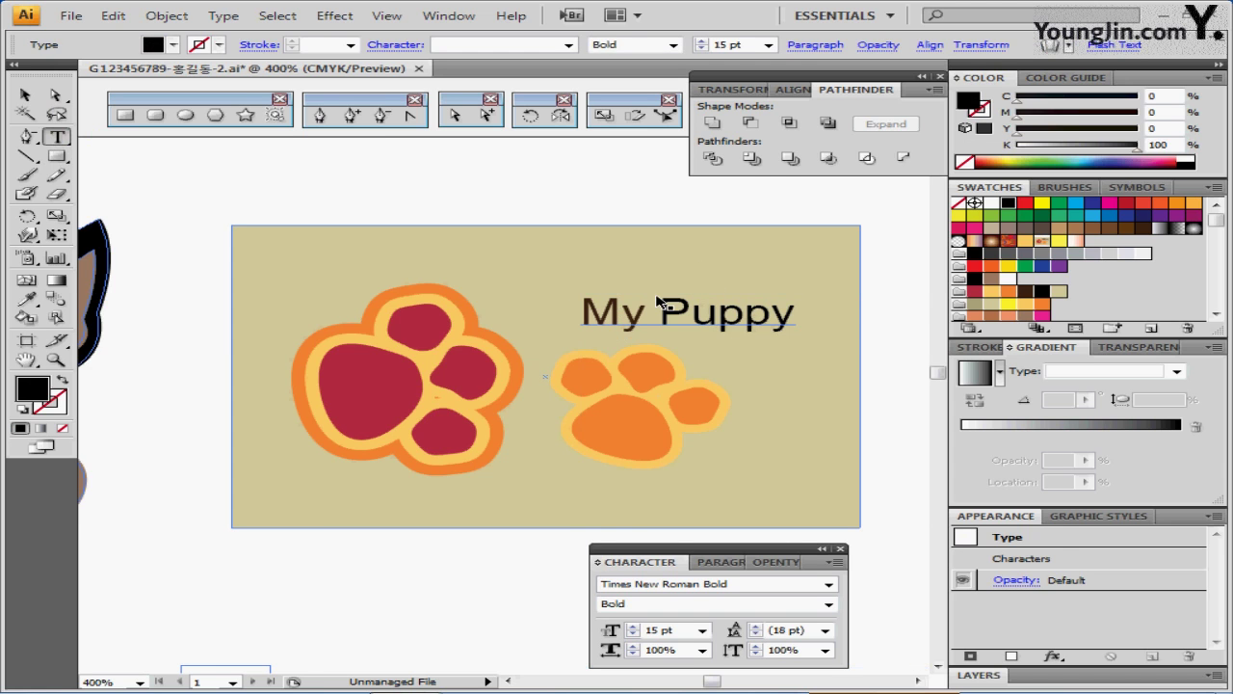
{"action": "key", "text": "Escape"}
{"action": "left_click_drag", "start_coordinate": [663, 324], "coordinate": [591, 296]}
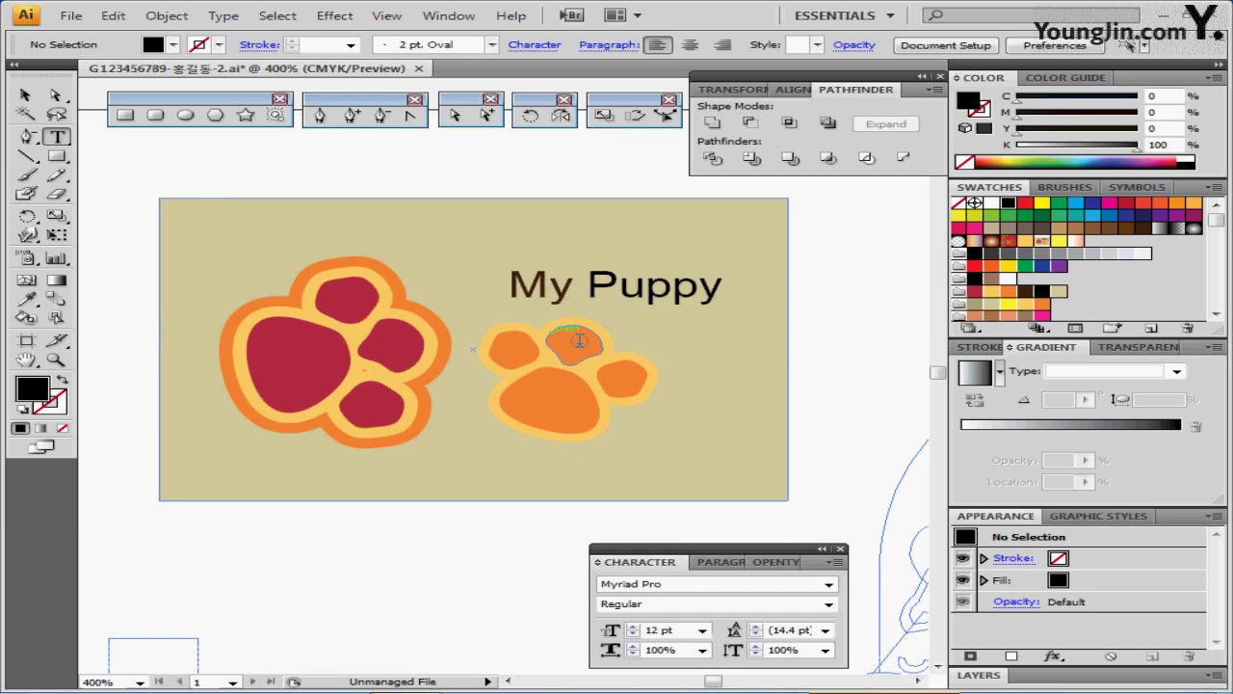
{"action": "left_click_drag", "start_coordinate": [547, 301], "coordinate": [542, 292]}
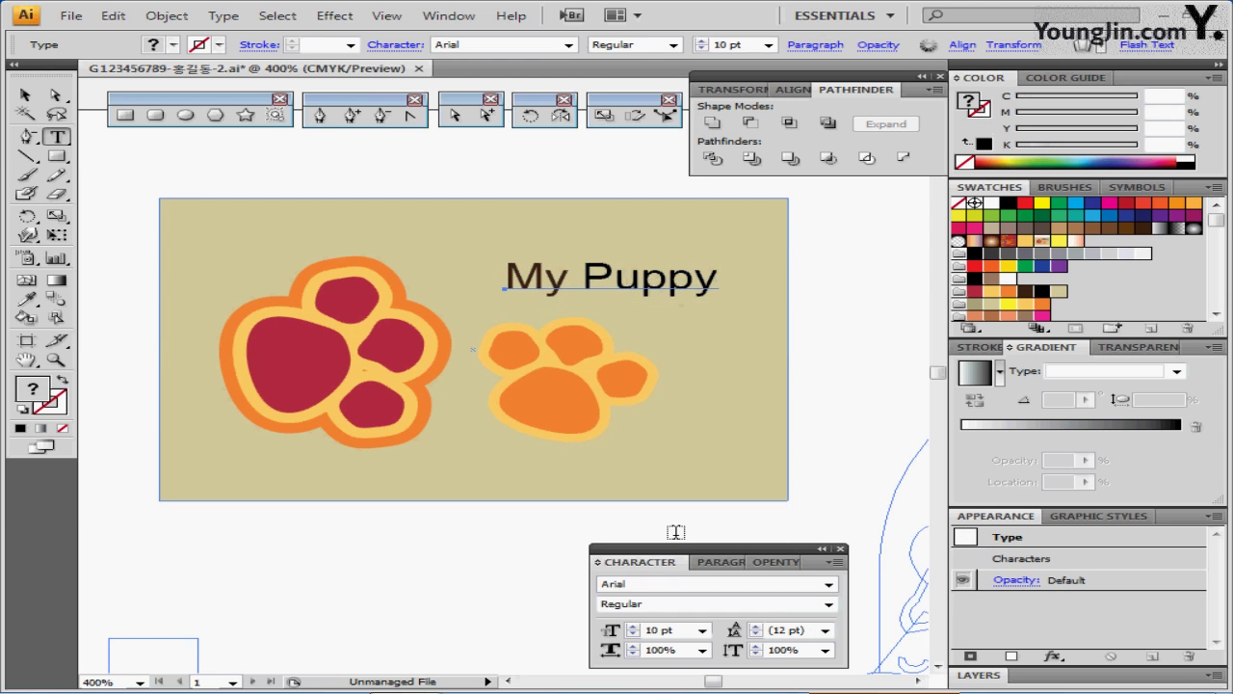
- Check the font, size and fill colour of the words "Puppy" and "My", deselect the text, and close the character settings
{"action": "left_click_drag", "start_coordinate": [687, 562], "coordinate": [698, 460]}
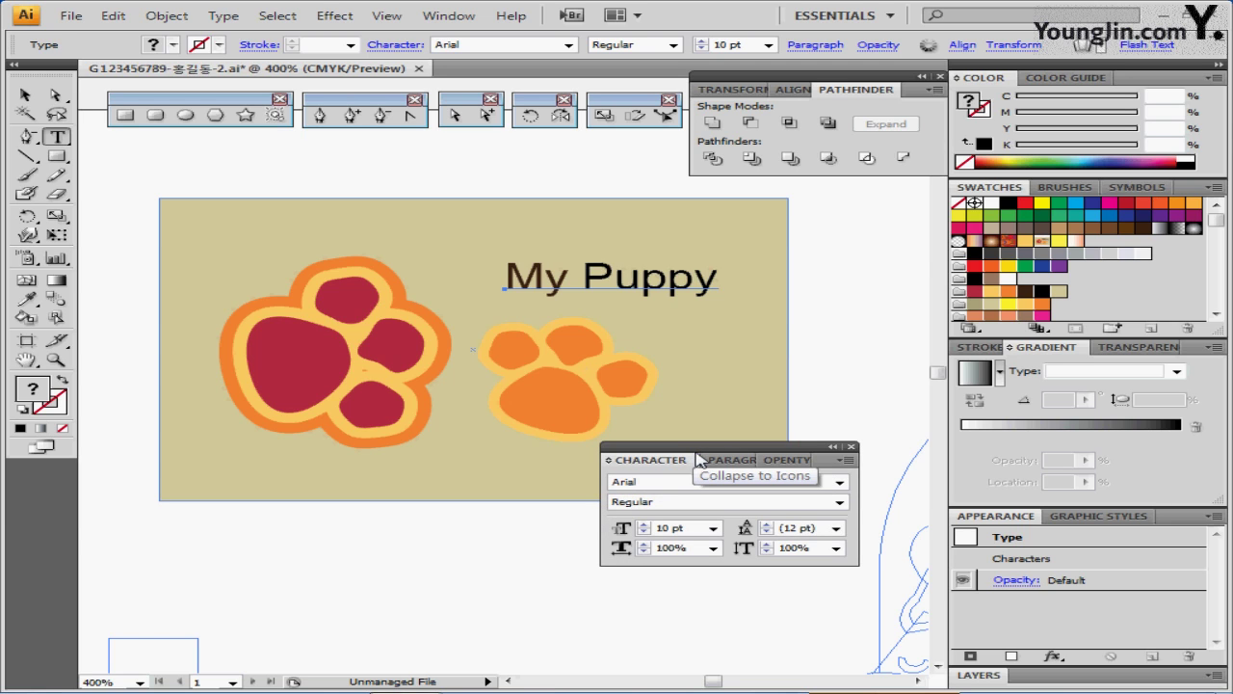
{"action": "left_click", "coordinate": [565, 279]}
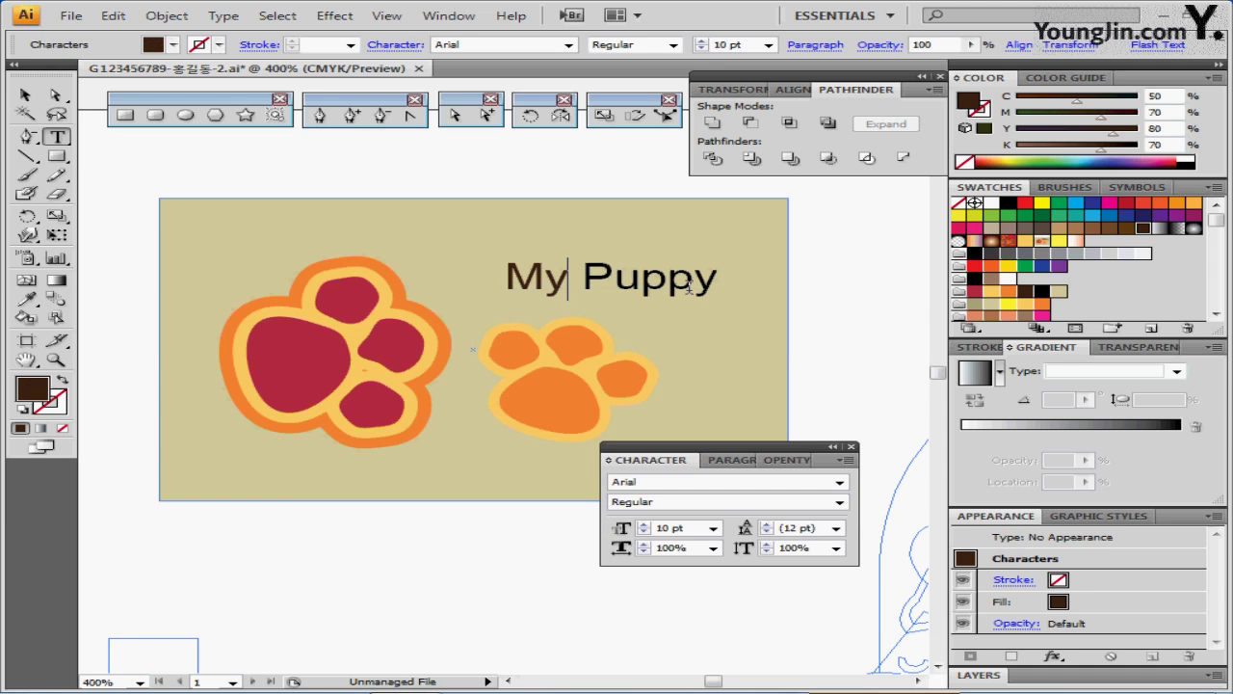
{"action": "left_click_drag", "start_coordinate": [582, 278], "coordinate": [731, 290]}
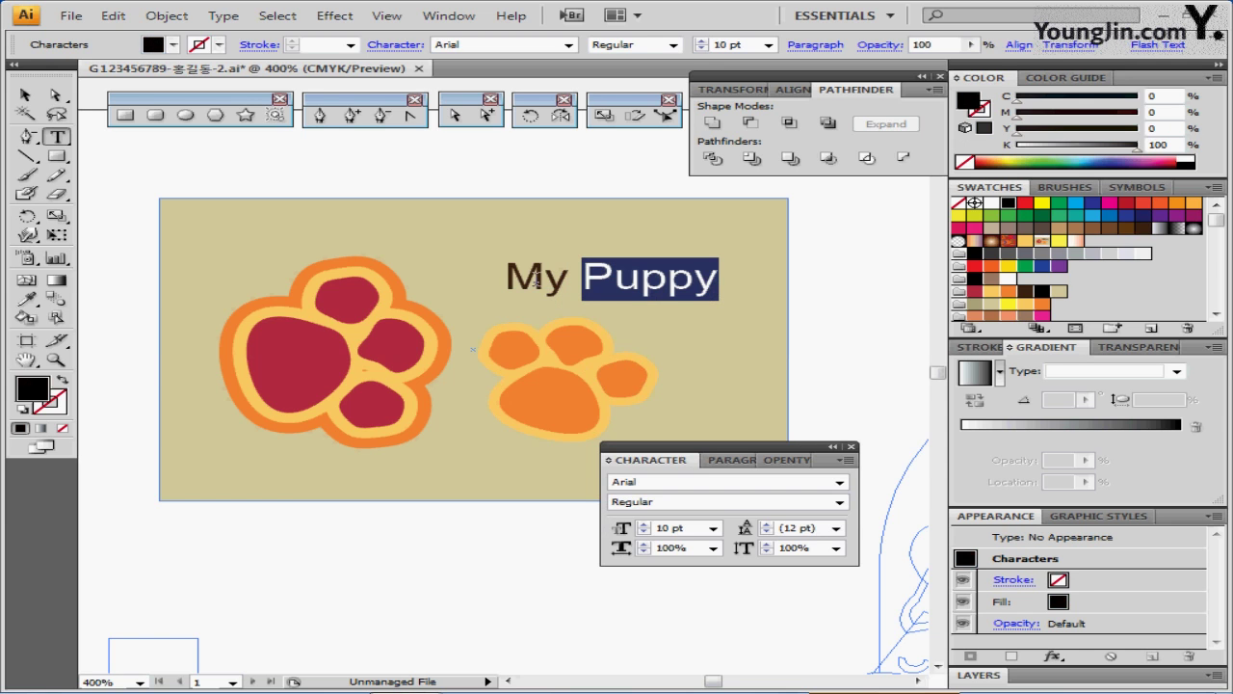
{"action": "left_click_drag", "start_coordinate": [570, 278], "coordinate": [502, 277]}
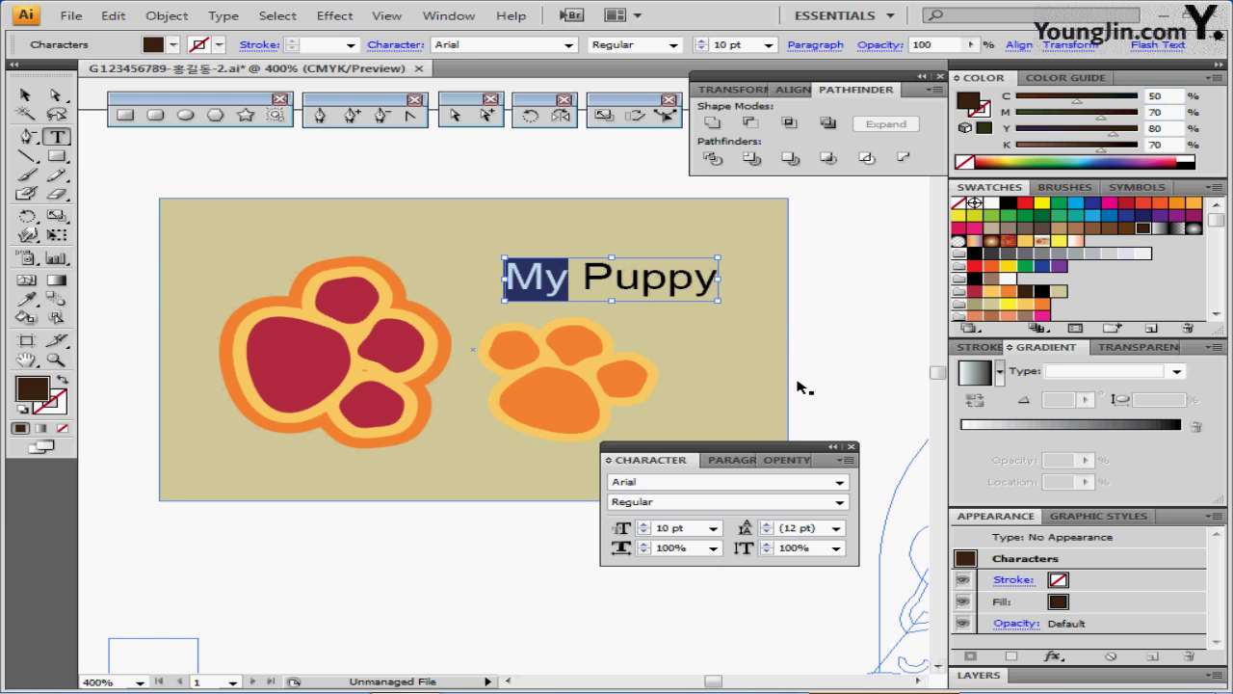
{"action": "key", "text": "ctrl+shift+a"}
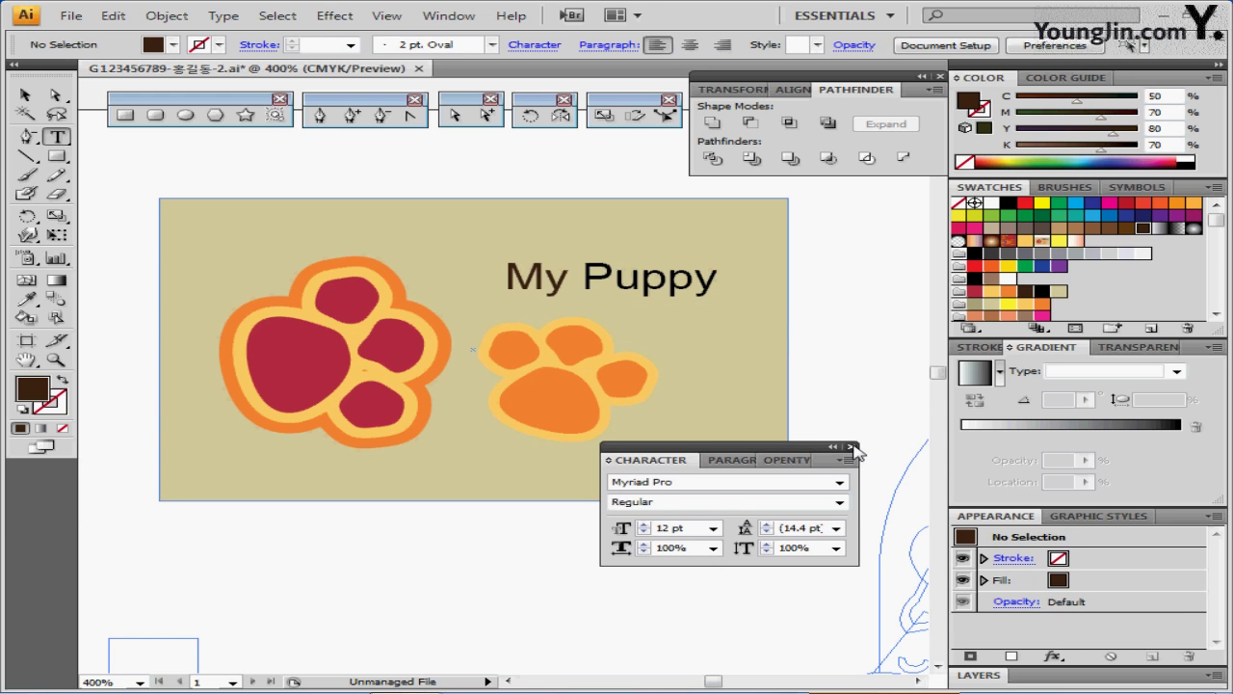
{"action": "left_click", "coordinate": [851, 448]}
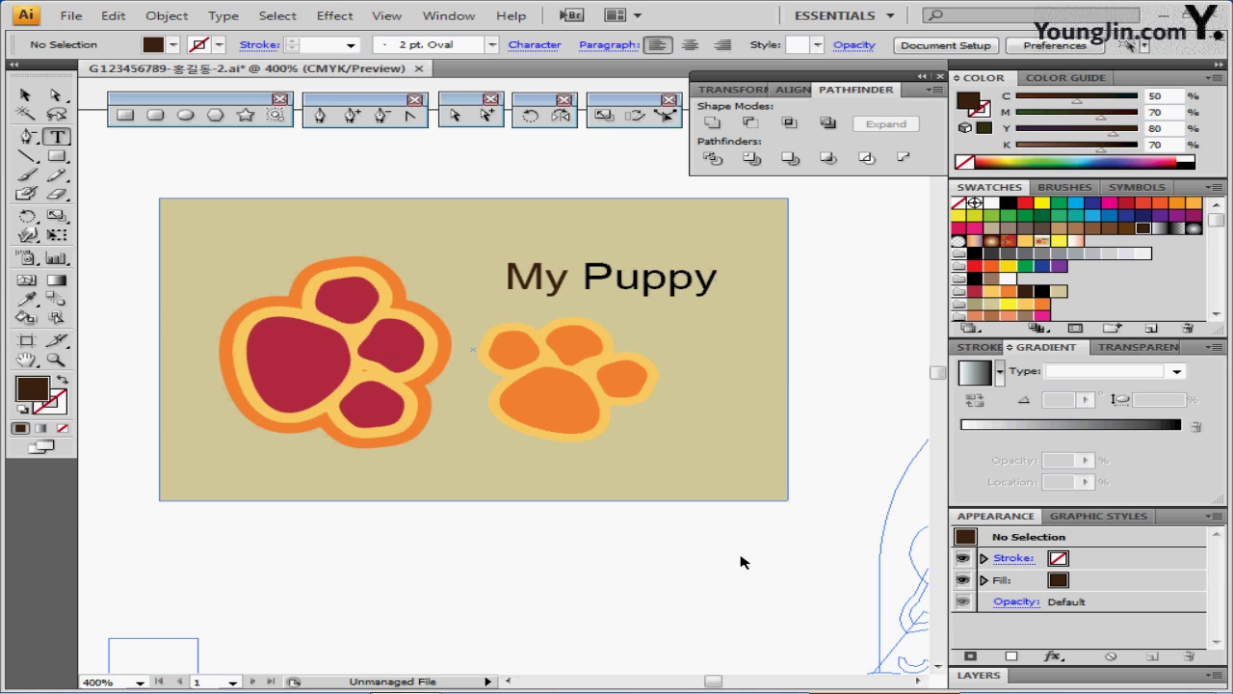
- Select the beige rectangle, both paw prints and the text, and define them as a pattern swatch named "발바닥"
{"action": "left_click_drag", "start_coordinate": [143, 162], "coordinate": [817, 536]}
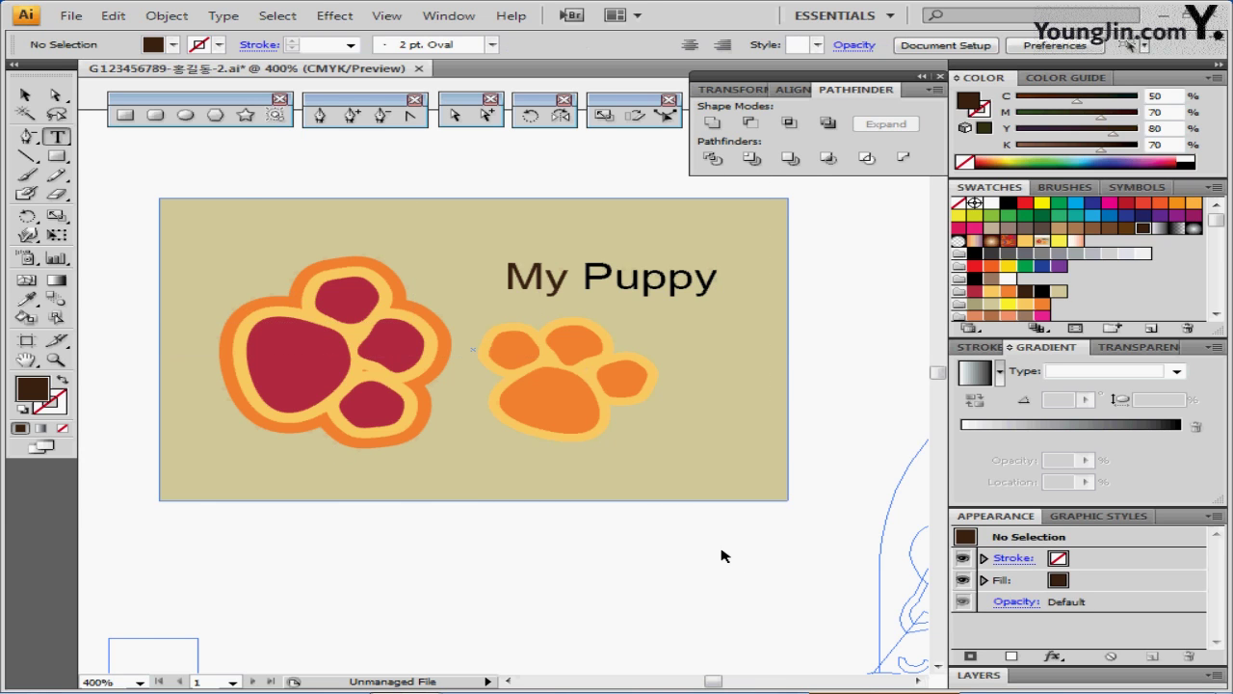
{"action": "left_click_drag", "start_coordinate": [750, 560], "coordinate": [678, 546]}
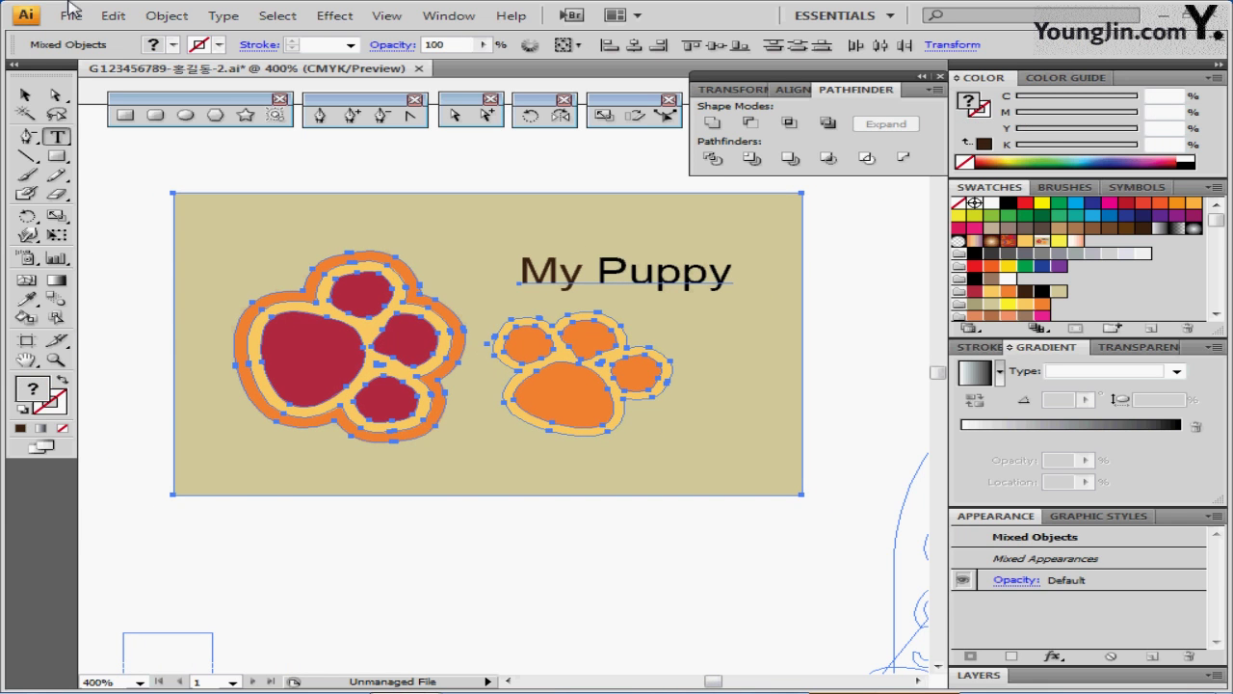
{"action": "left_click", "coordinate": [113, 16]}
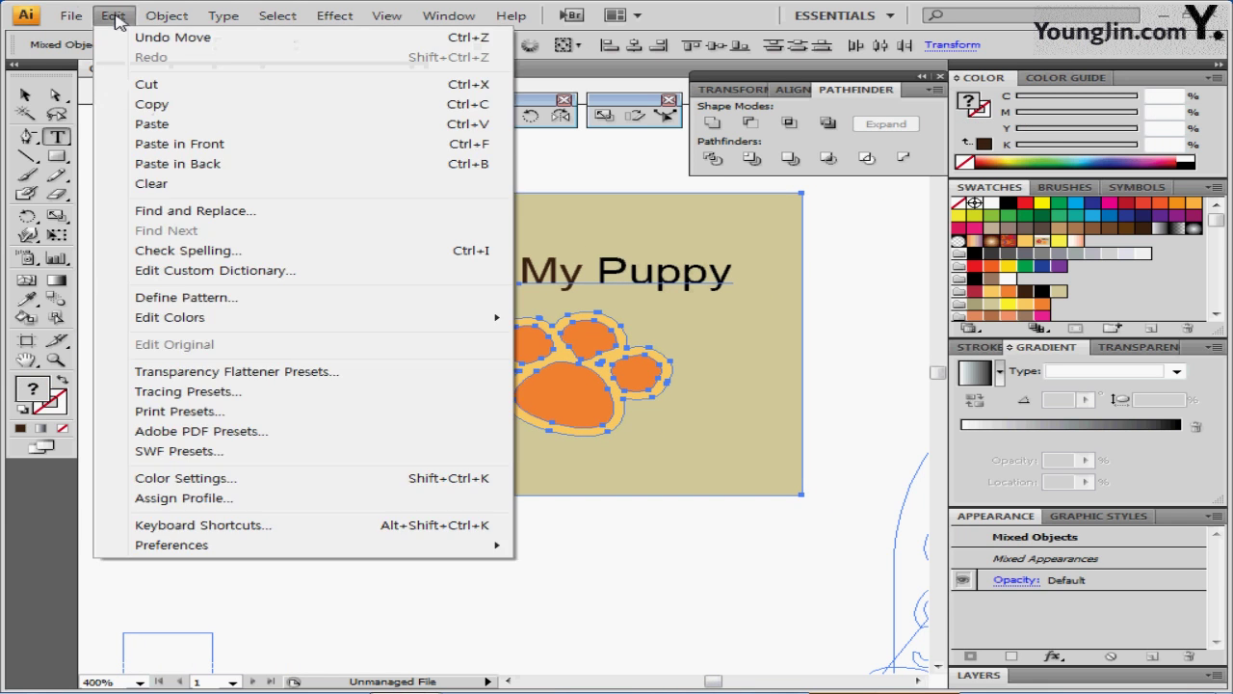
{"action": "left_click", "coordinate": [185, 297]}
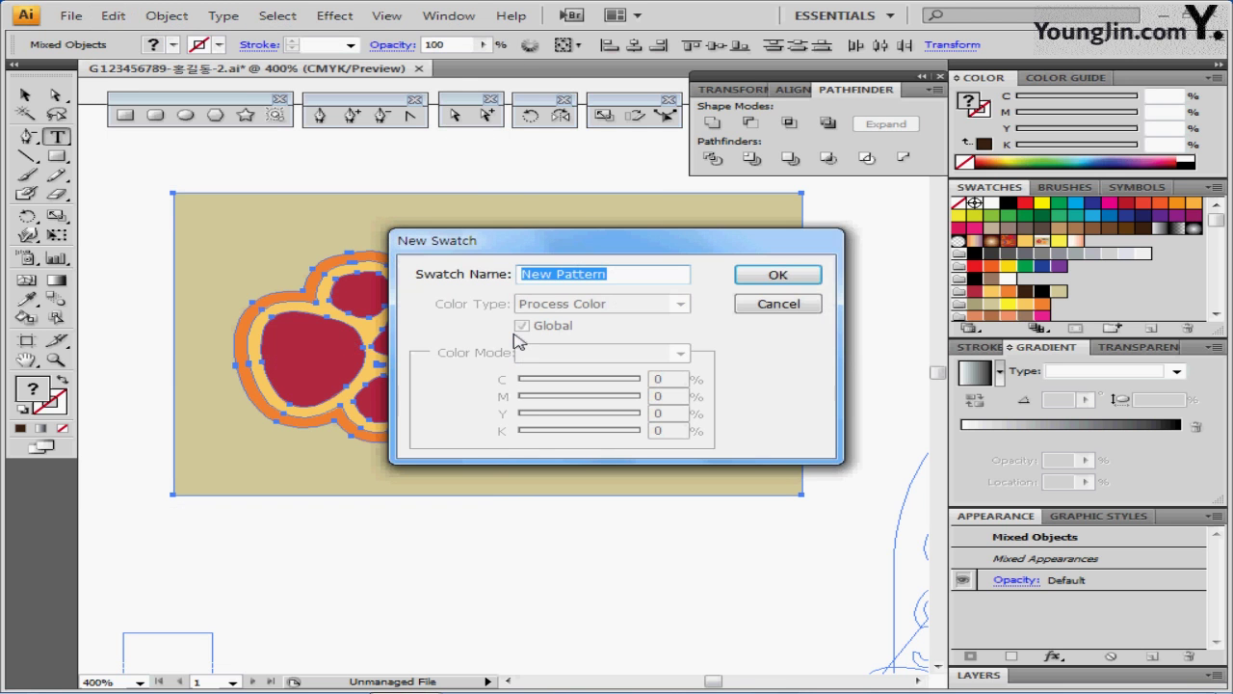
{"action": "type", "text": "ㅂㅏㄹㅂㅏㄷ"}
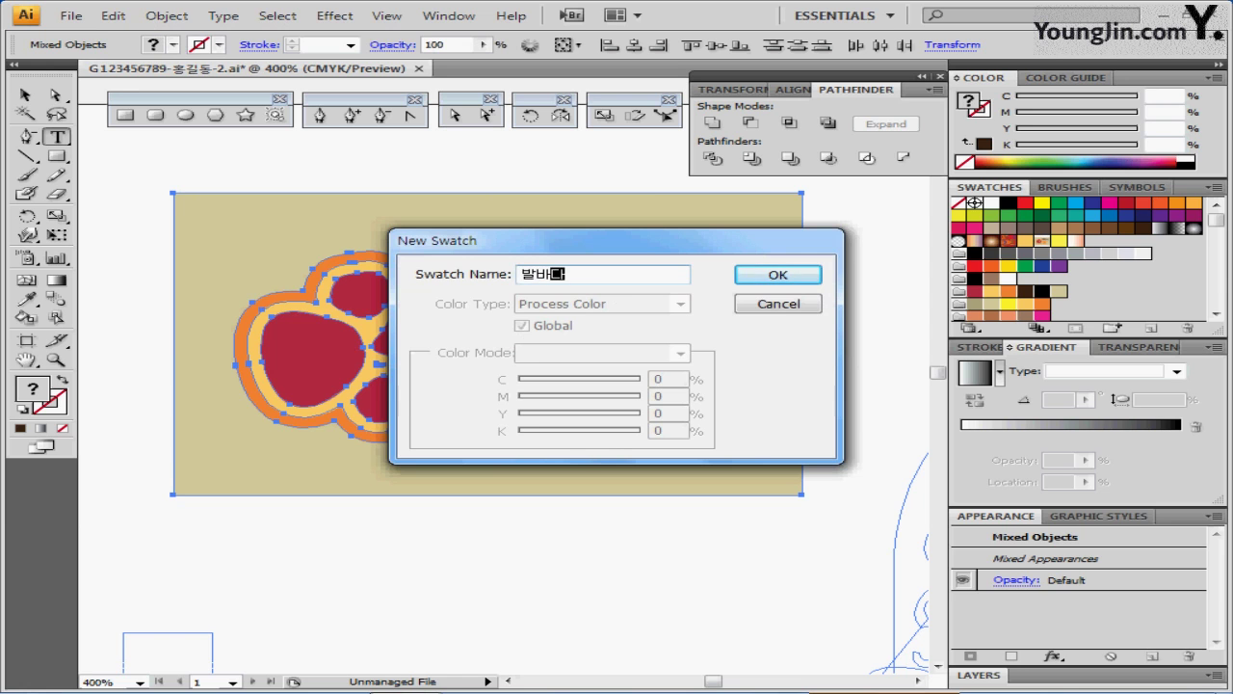
{"action": "type", "text": "ㅏㄱ"}
{"action": "key", "text": "shift+Left"}
{"action": "key", "text": "Return"}
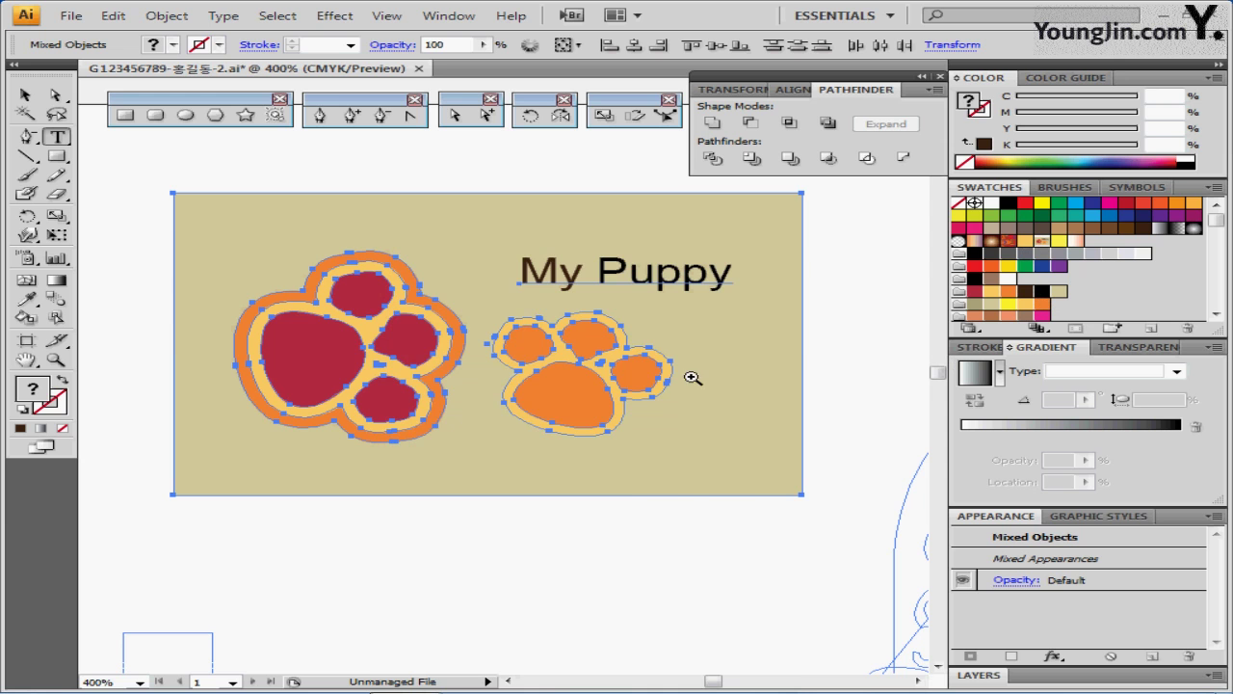
- Create a 42 mm by 62 mm rectangle from the upper-left corner of the tag guide that contains the large circle
{"action": "key", "text": "ctrl+minus"}
{"action": "left_click_drag", "start_coordinate": [465, 481], "coordinate": [771, 308]}
{"action": "left_click_drag", "start_coordinate": [491, 465], "coordinate": [694, 300]}
{"action": "left_click_drag", "start_coordinate": [688, 398], "coordinate": [751, 288]}
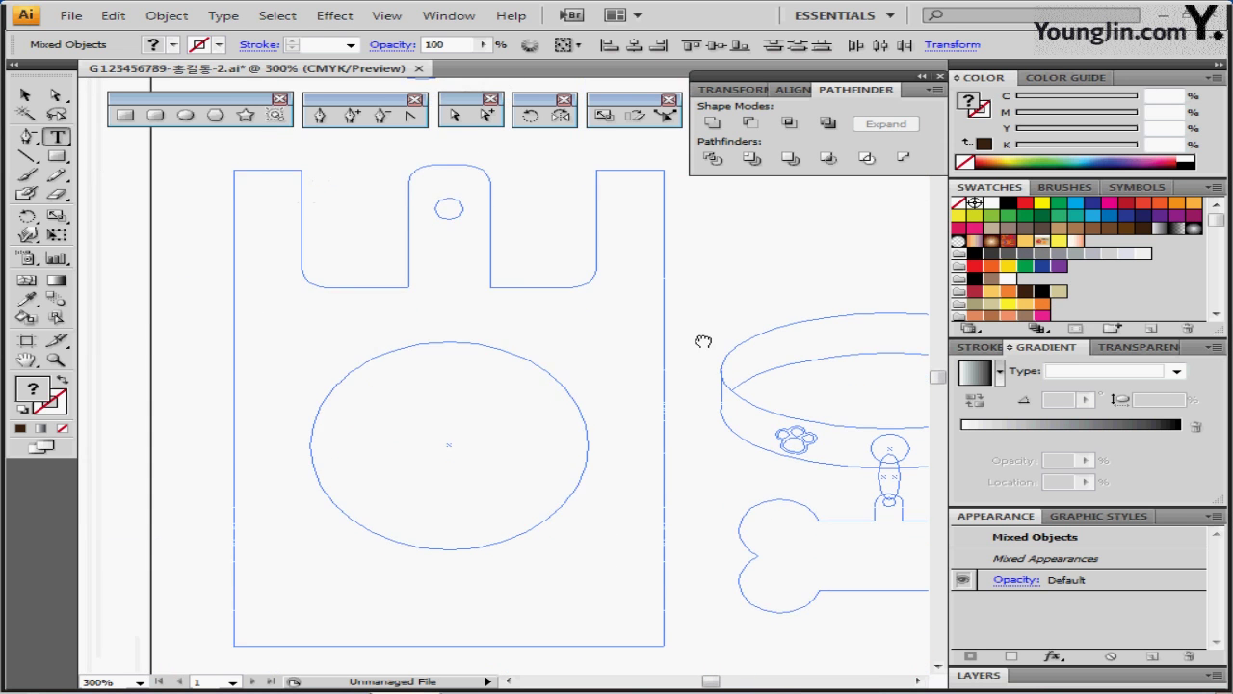
{"action": "left_click_drag", "start_coordinate": [696, 341], "coordinate": [737, 342]}
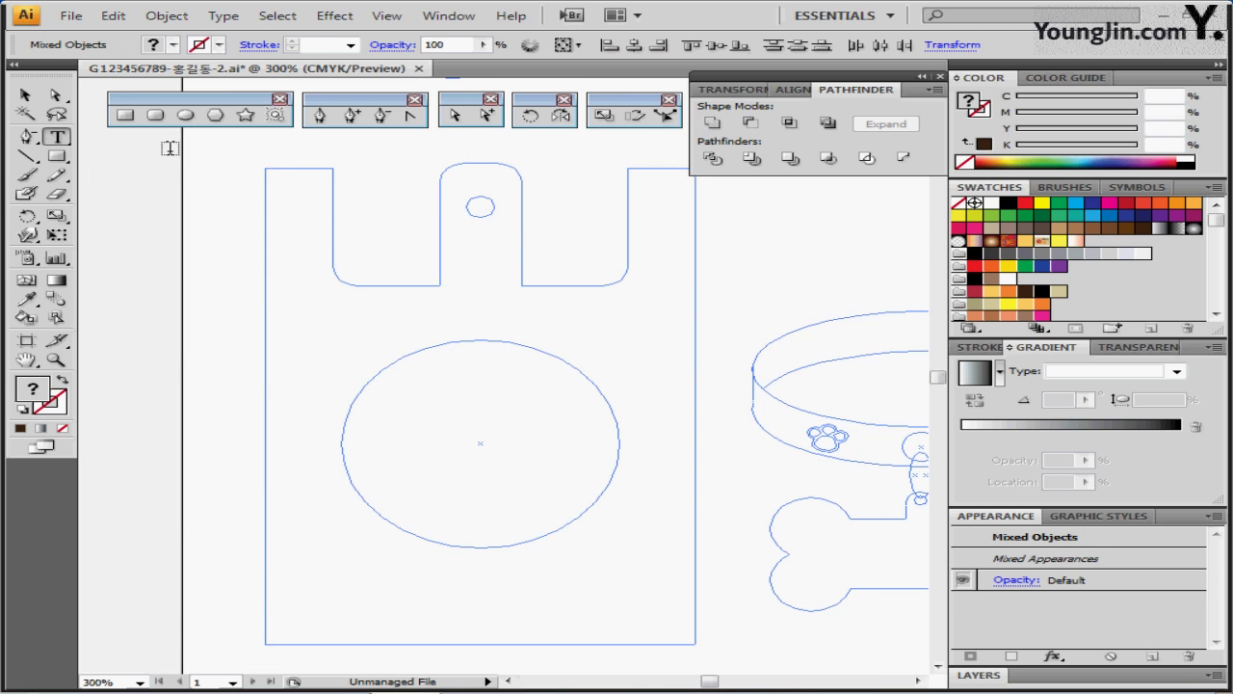
{"action": "left_click", "coordinate": [123, 117]}
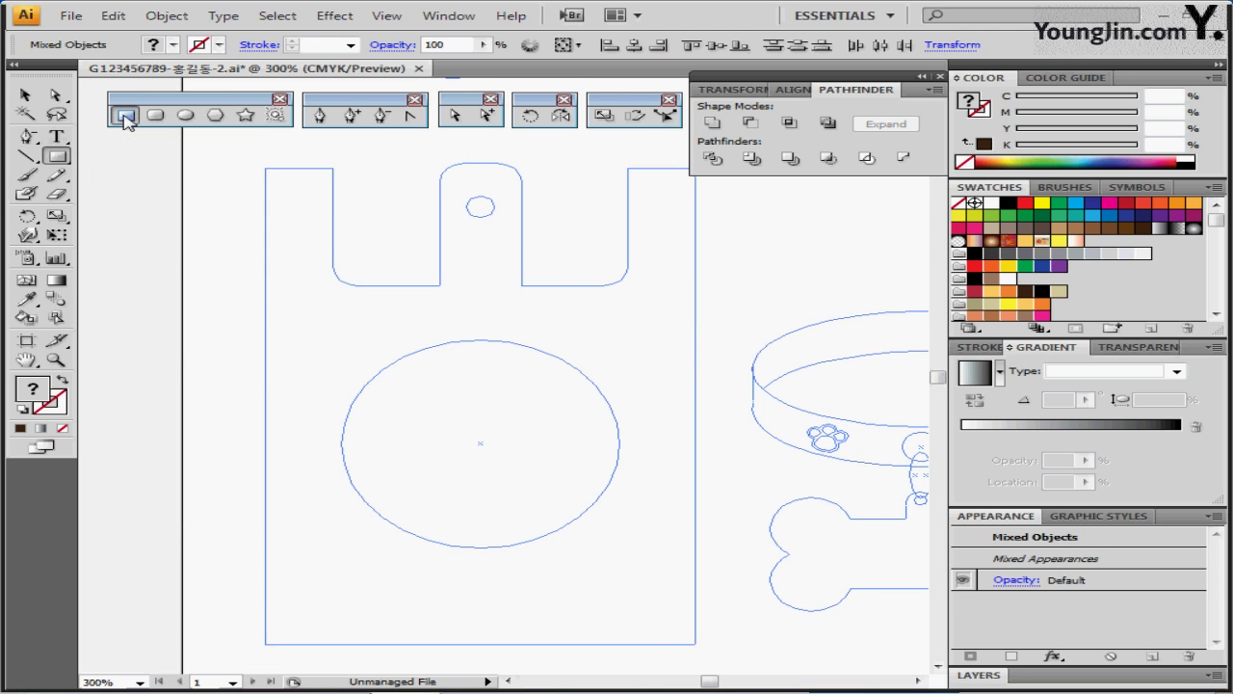
{"action": "left_click", "coordinate": [266, 167]}
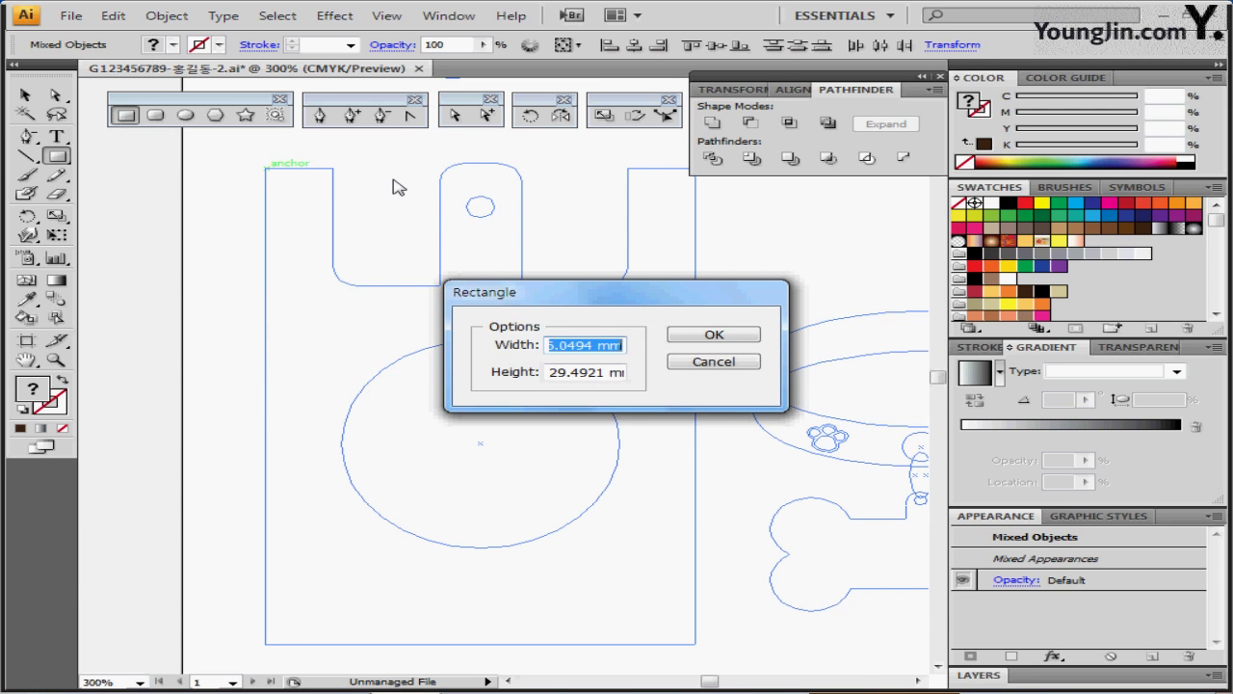
{"action": "type", "text": "42"}
{"action": "key", "text": "Tab"}
{"action": "type", "text": "3"}
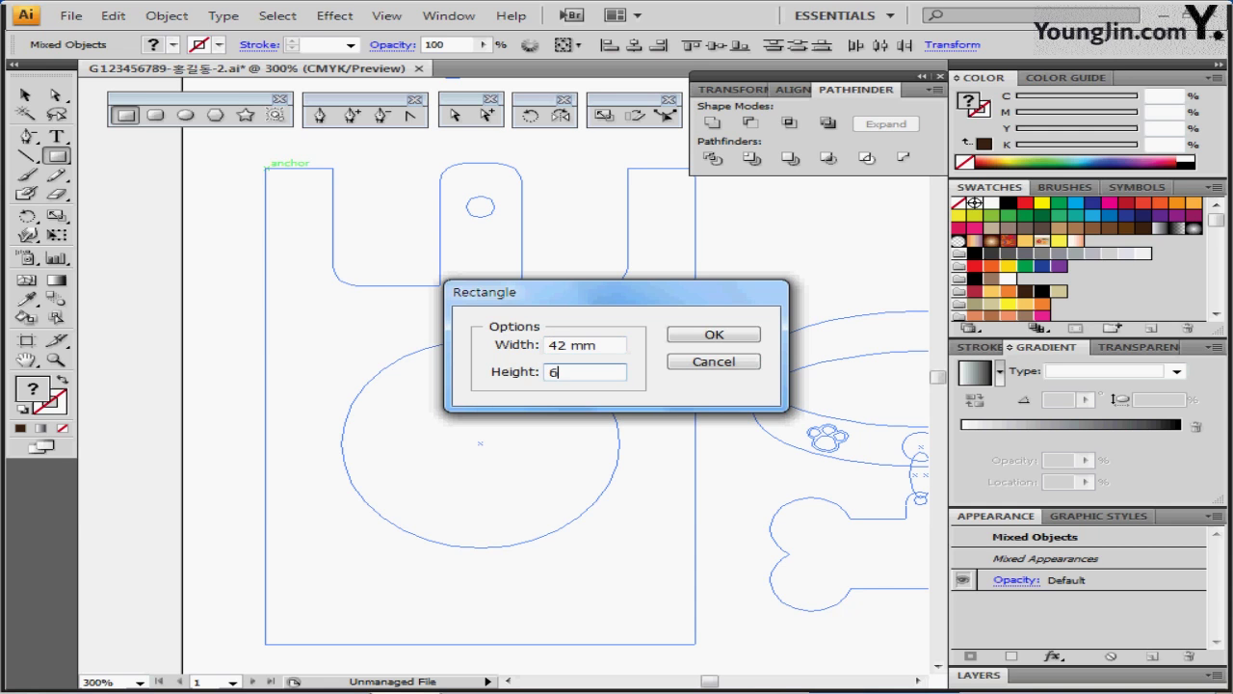
{"action": "type", "text": "2"}
{"action": "key", "text": "Tab"}
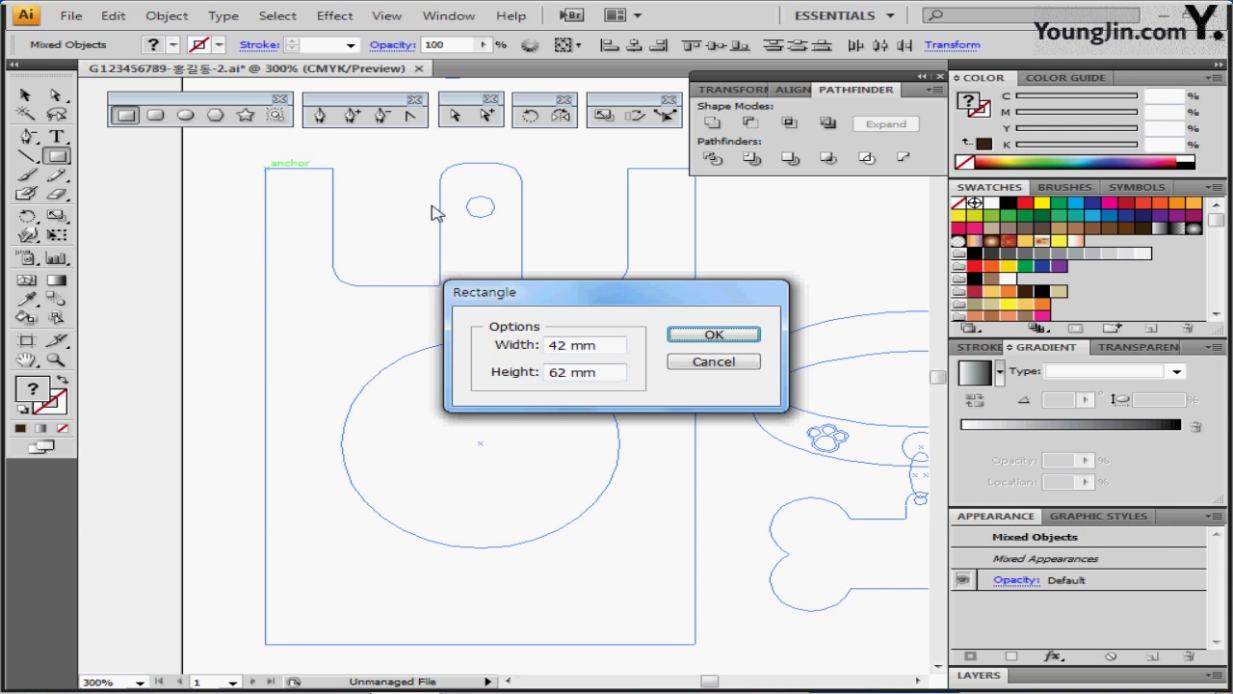
{"action": "left_click", "coordinate": [700, 339]}
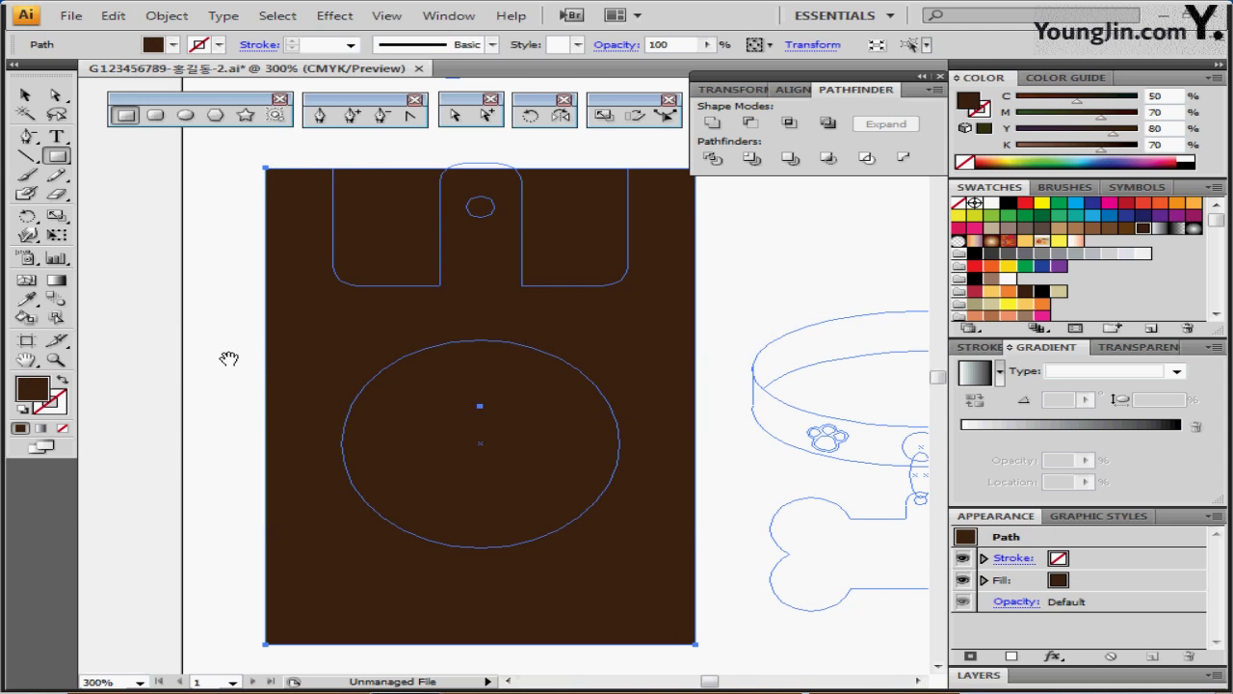
- Draw a rounded rectangle about 28.5 mm by 27.5 mm over the tag's upper cut-out guide, with white fill and 1 pt black stroke
{"action": "left_click_drag", "start_coordinate": [388, 326], "coordinate": [354, 360]}
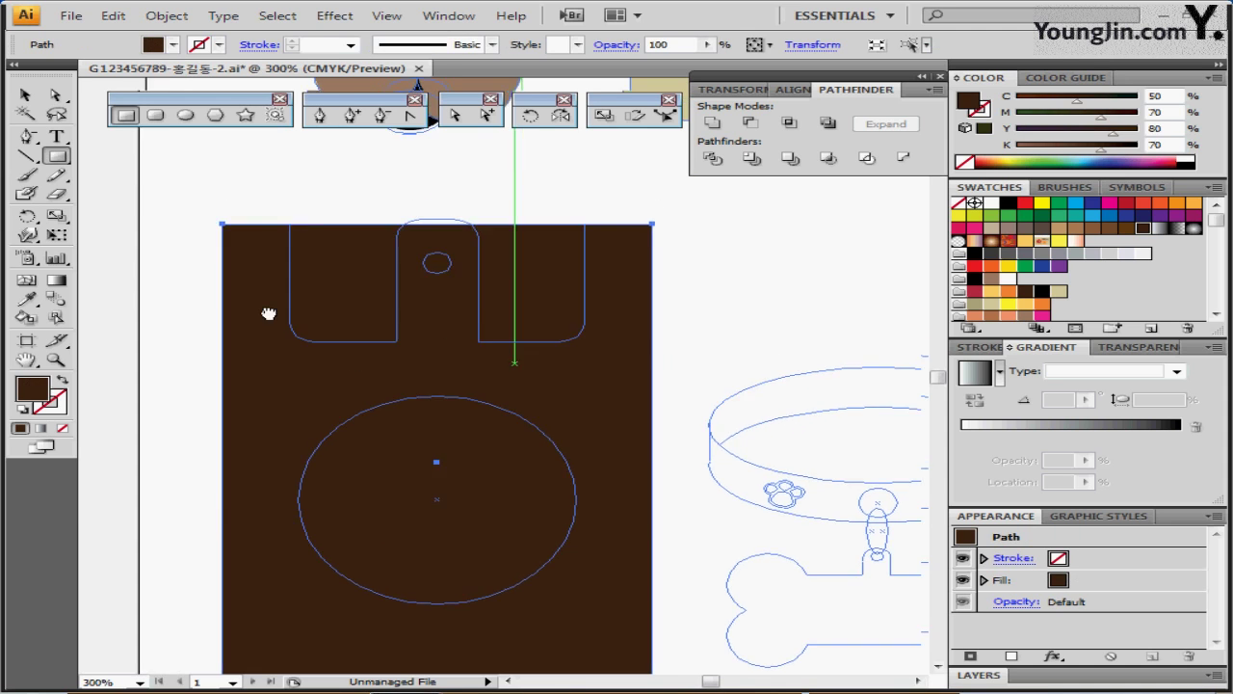
{"action": "left_click_drag", "start_coordinate": [267, 311], "coordinate": [238, 360]}
{"action": "left_click", "coordinate": [155, 114]}
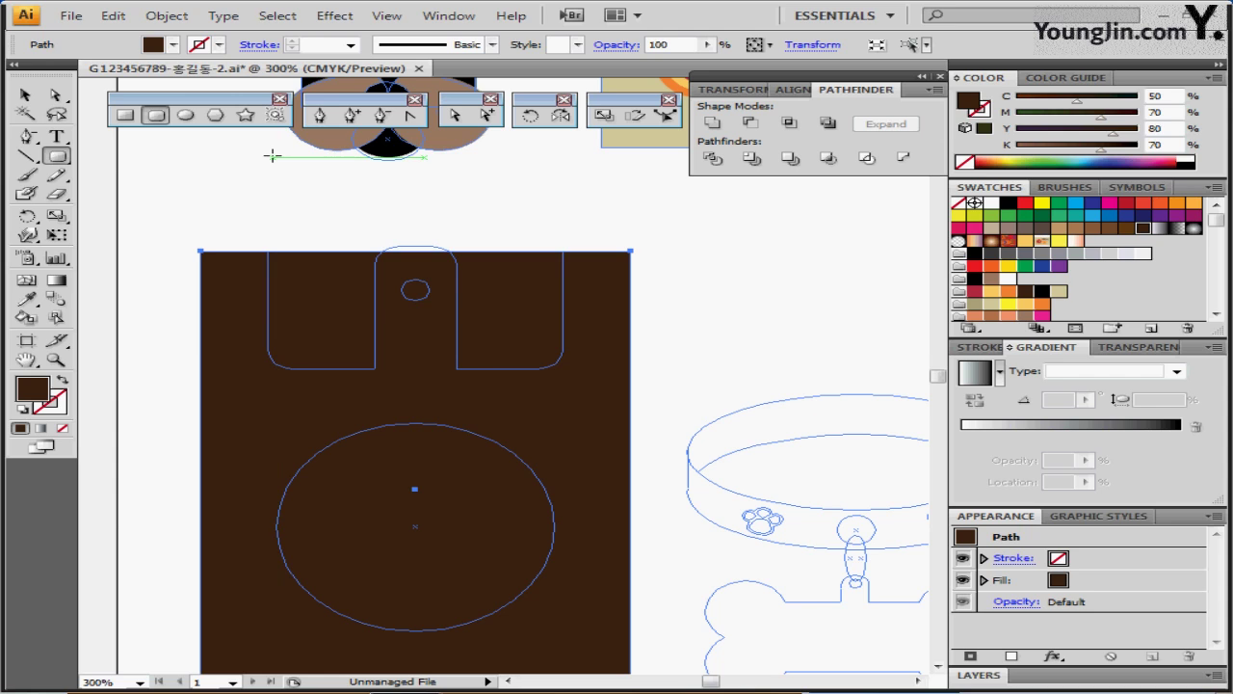
{"action": "left_click_drag", "start_coordinate": [273, 157], "coordinate": [561, 369]}
{"action": "key", "text": "Left"}
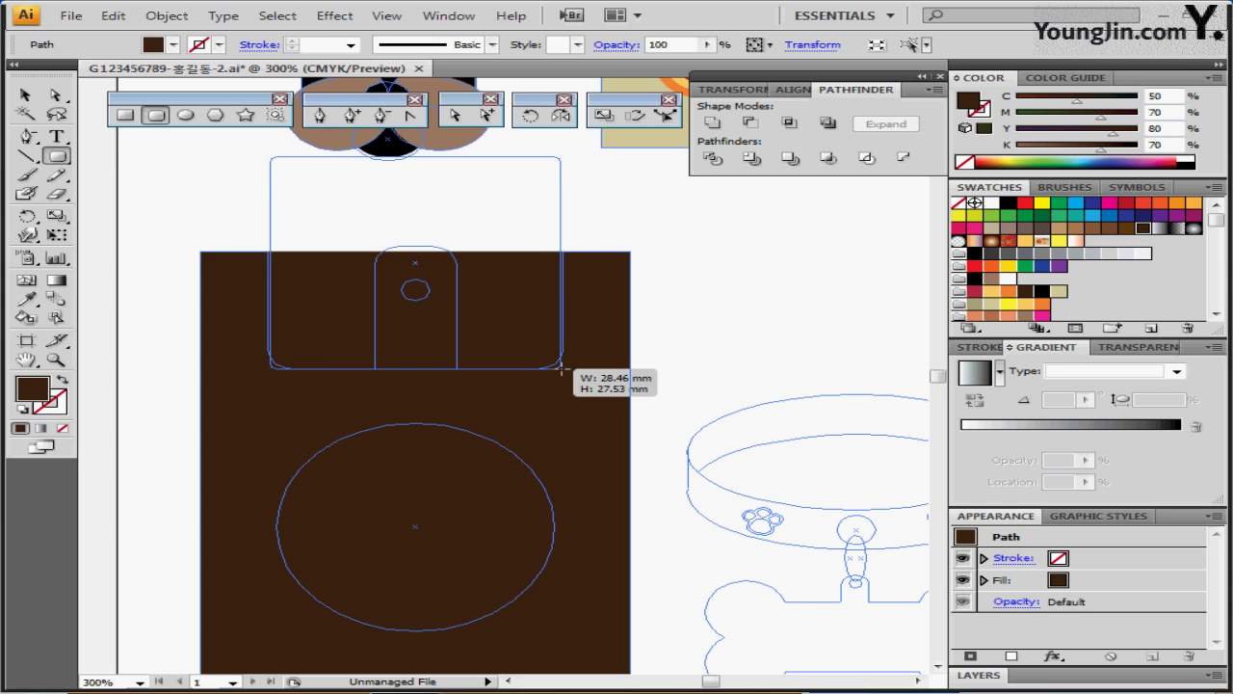
{"action": "key", "text": "Up"}
{"action": "left_click_drag", "start_coordinate": [561, 369], "coordinate": [564, 370]}
{"action": "left_click", "coordinate": [22, 412]}
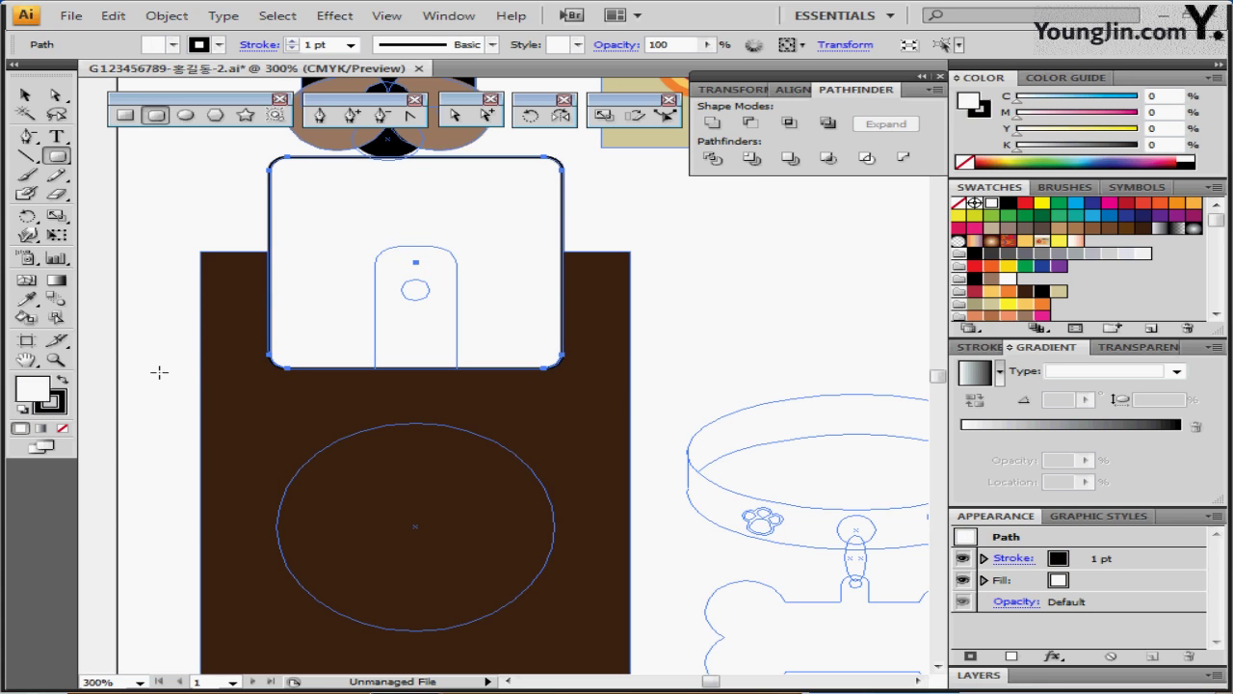
- Select the white rounded rectangle and the brown tag rectangle, hide the guides, and align both shapes to their horizontal centres
{"action": "left_click", "coordinate": [26, 116]}
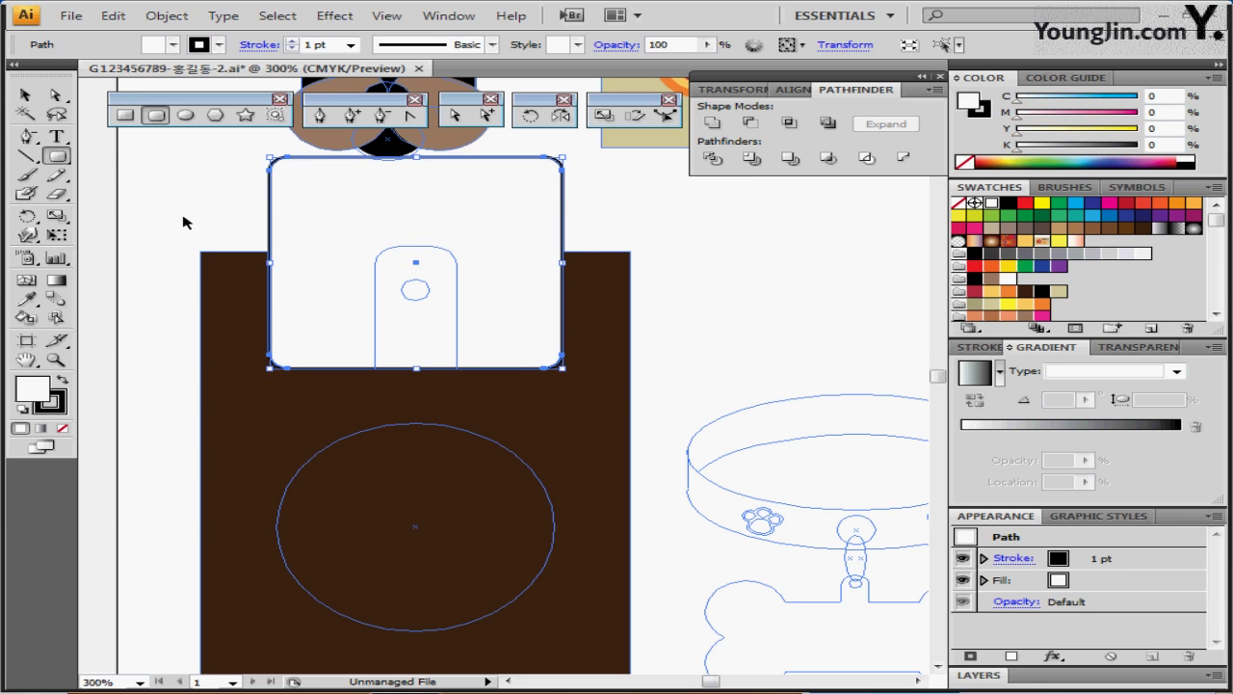
{"action": "left_click", "coordinate": [369, 343]}
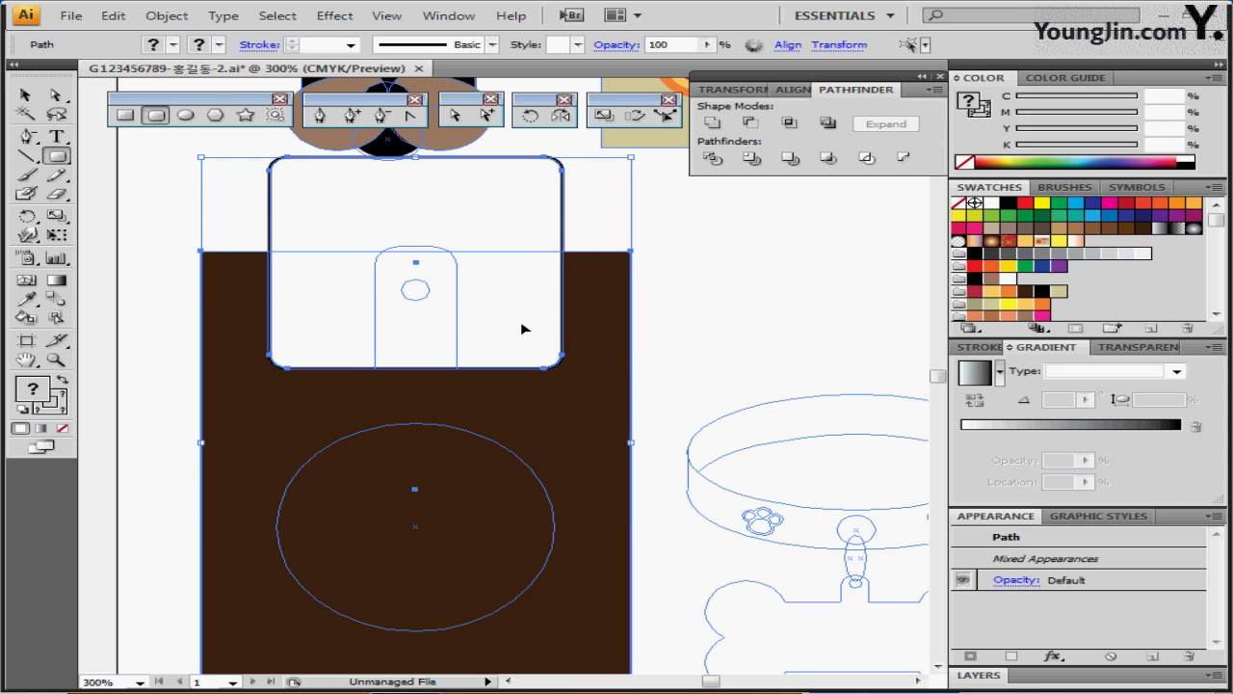
{"action": "key", "text": "Delete"}
{"action": "left_click", "coordinate": [790, 89]}
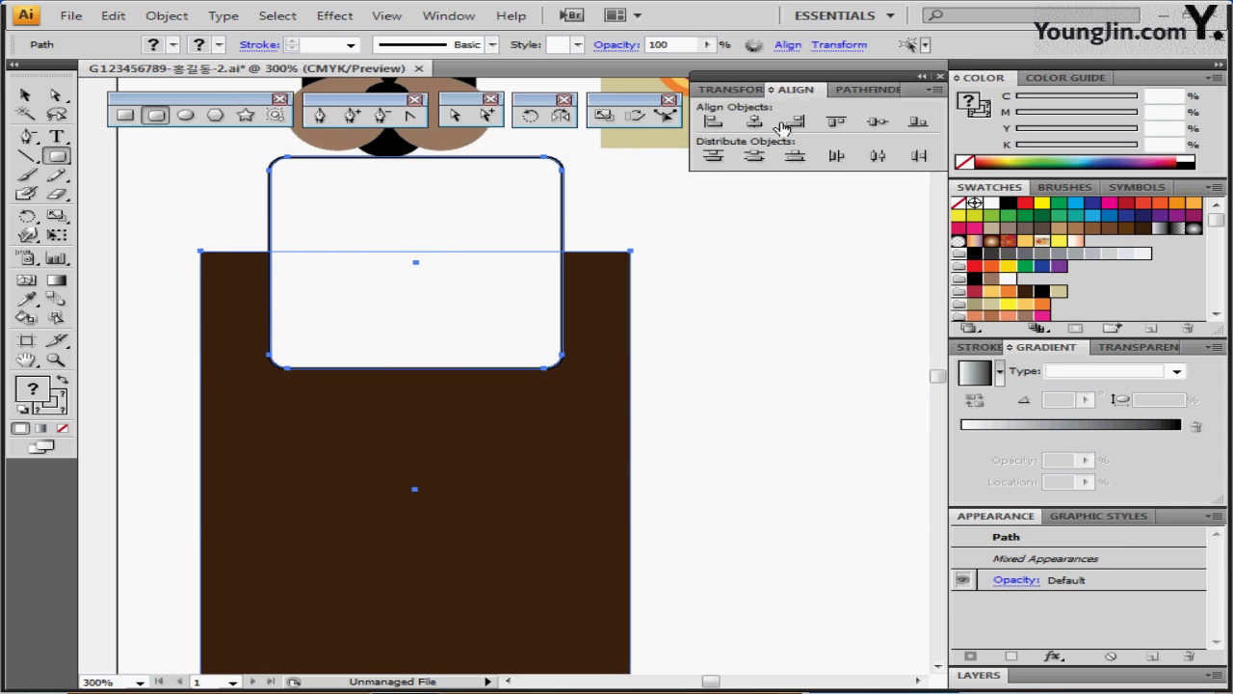
{"action": "left_click", "coordinate": [761, 125]}
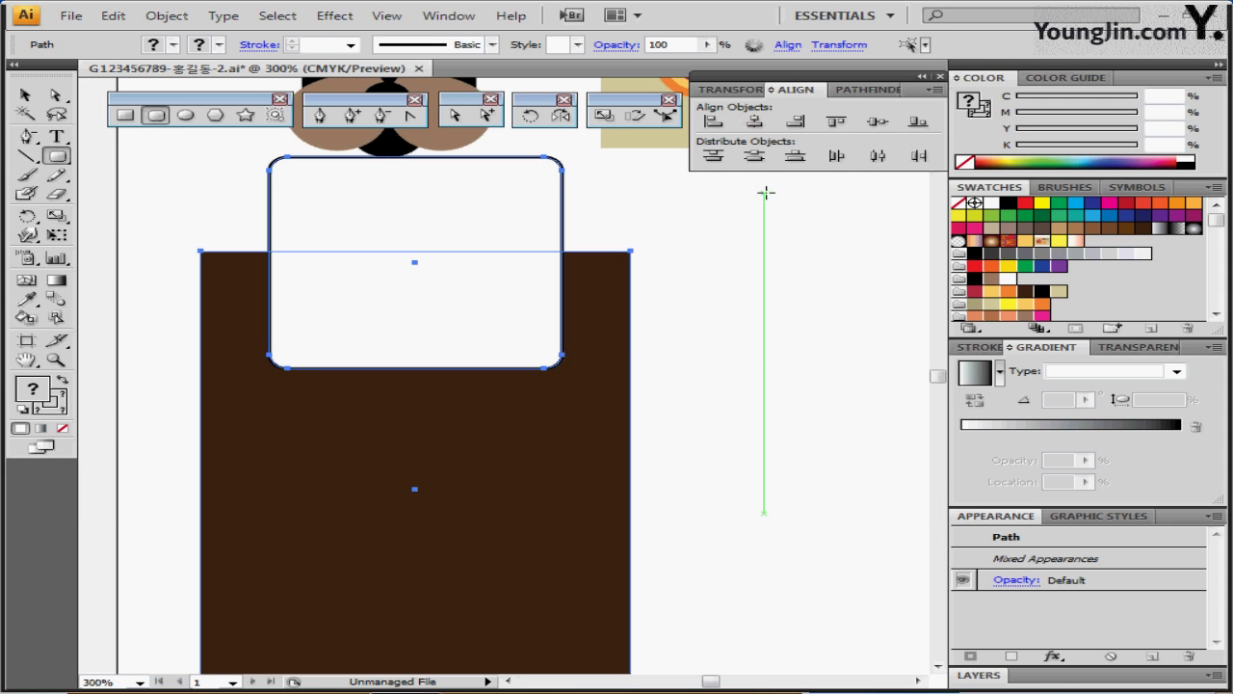
- Cut the rounded rectangle out of the brown tag's upper edge with the Minus Front operation and deselect
{"action": "left_click", "coordinate": [870, 90]}
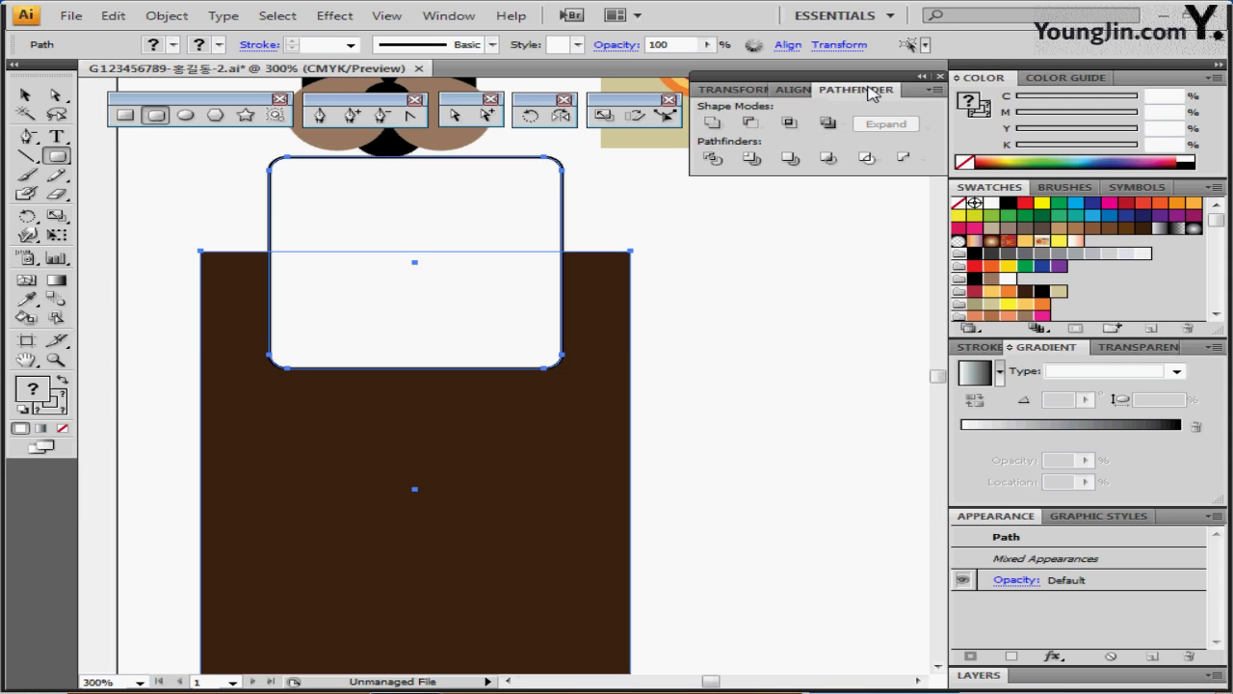
{"action": "left_click", "coordinate": [750, 123]}
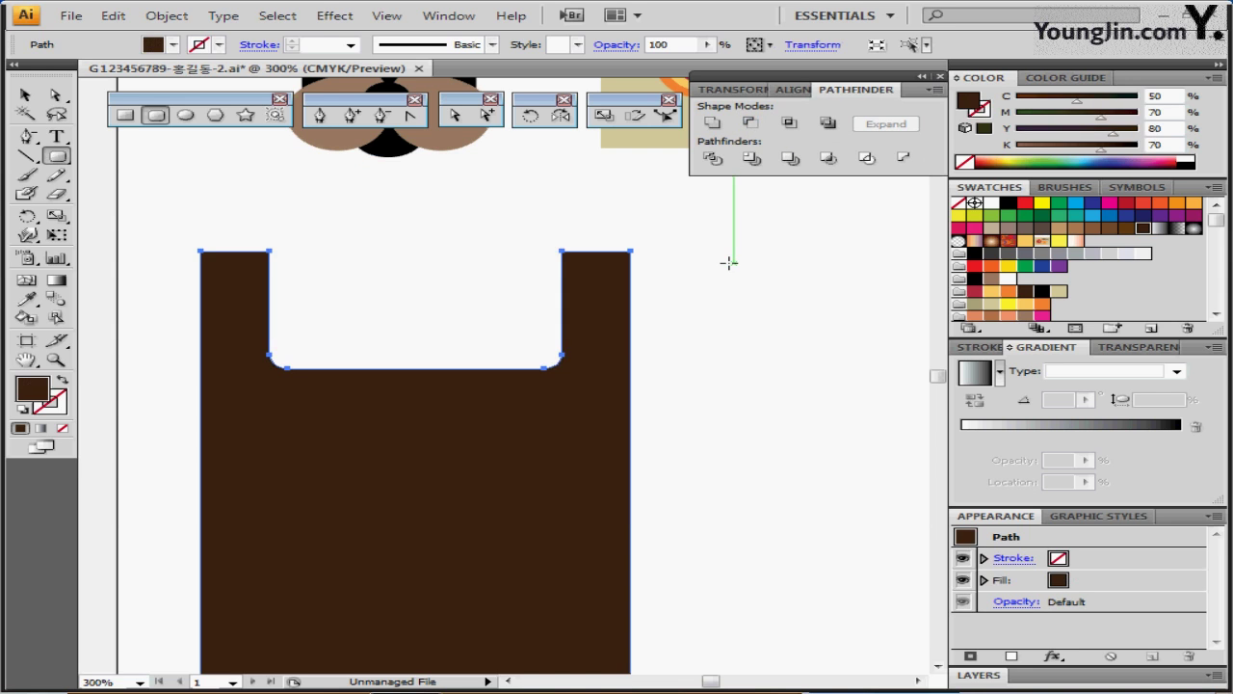
{"action": "left_click", "coordinate": [666, 312]}
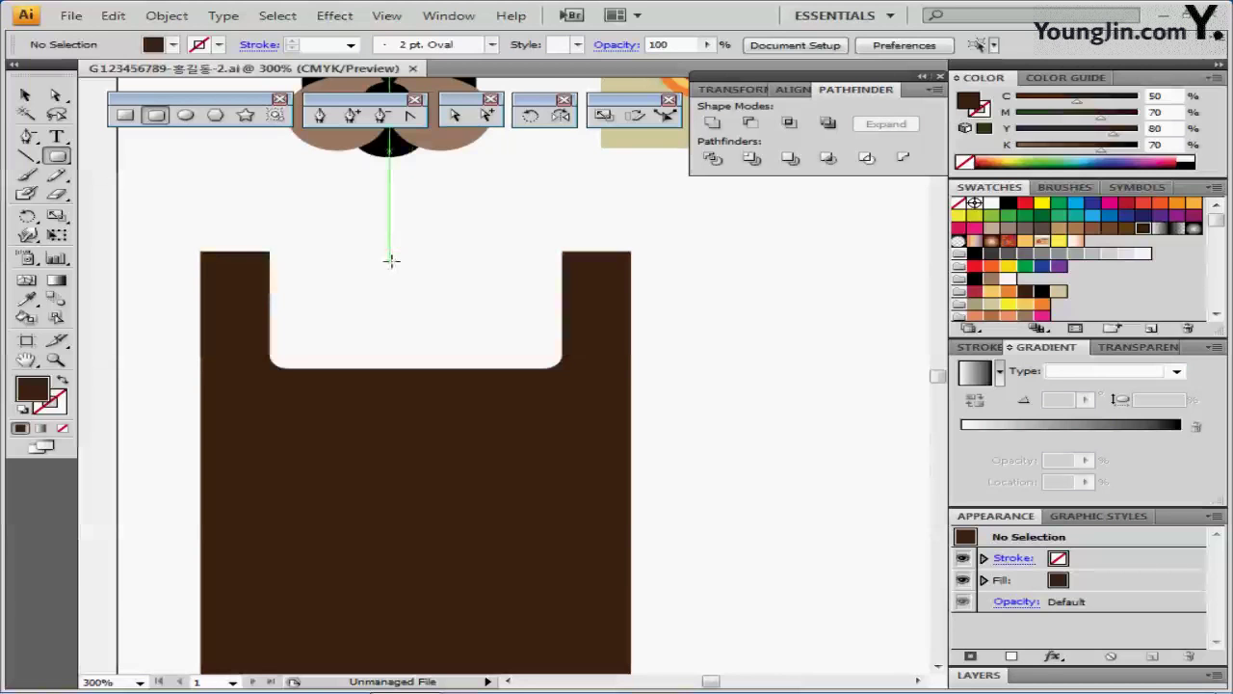
- Draw a brown rounded rectangle over the tag's tab guide and a small white ellipse with 1 pt black stroke over its hole guide
{"action": "key", "text": "ctrl+shift+w"}
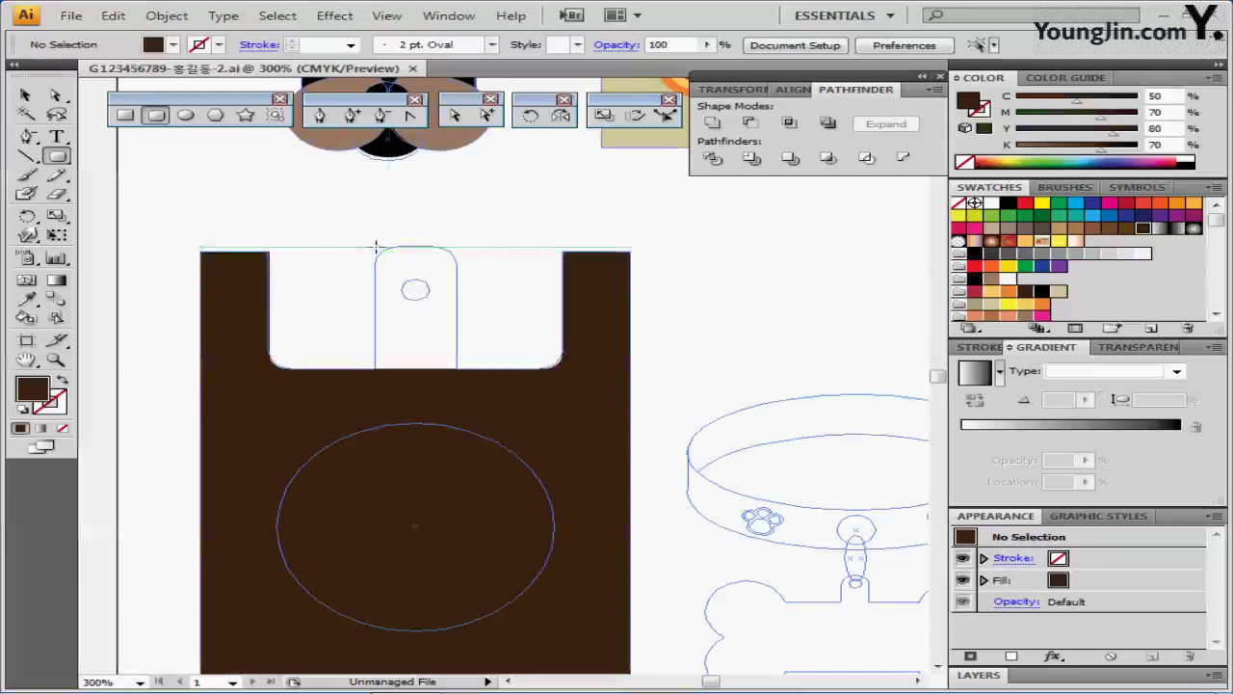
{"action": "left_click_drag", "start_coordinate": [370, 247], "coordinate": [457, 414]}
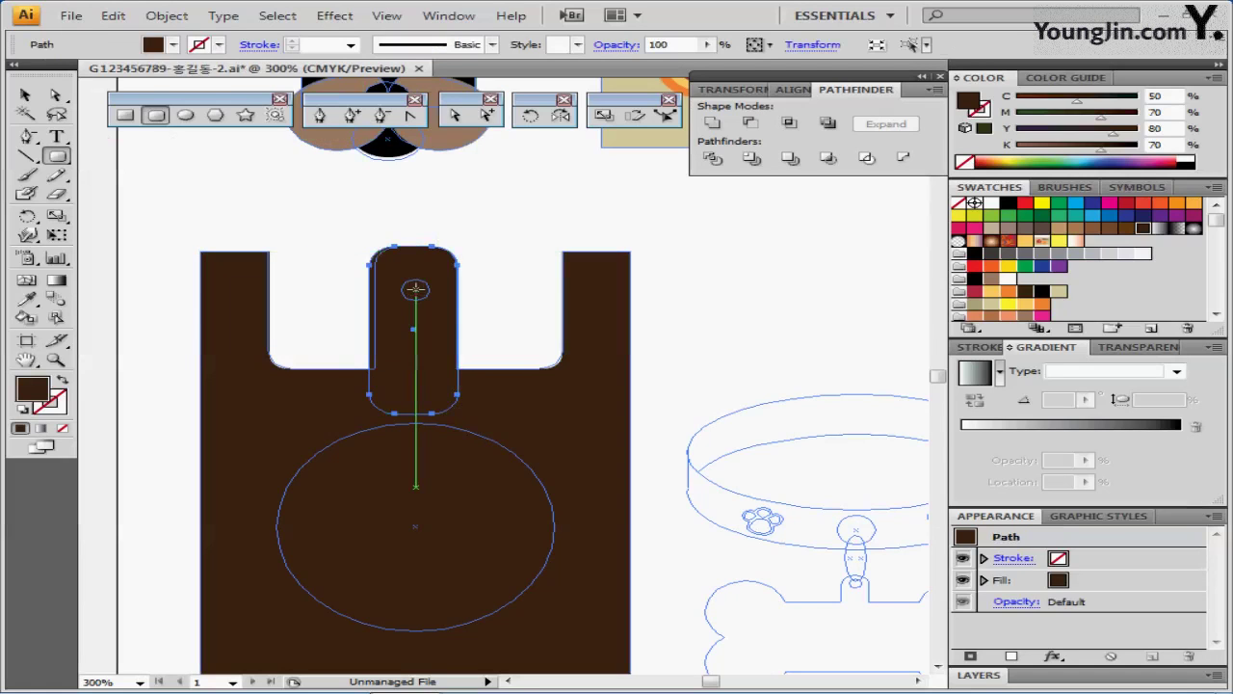
{"action": "left_click_drag", "start_coordinate": [416, 289], "coordinate": [424, 295]}
{"action": "key", "text": "d"}
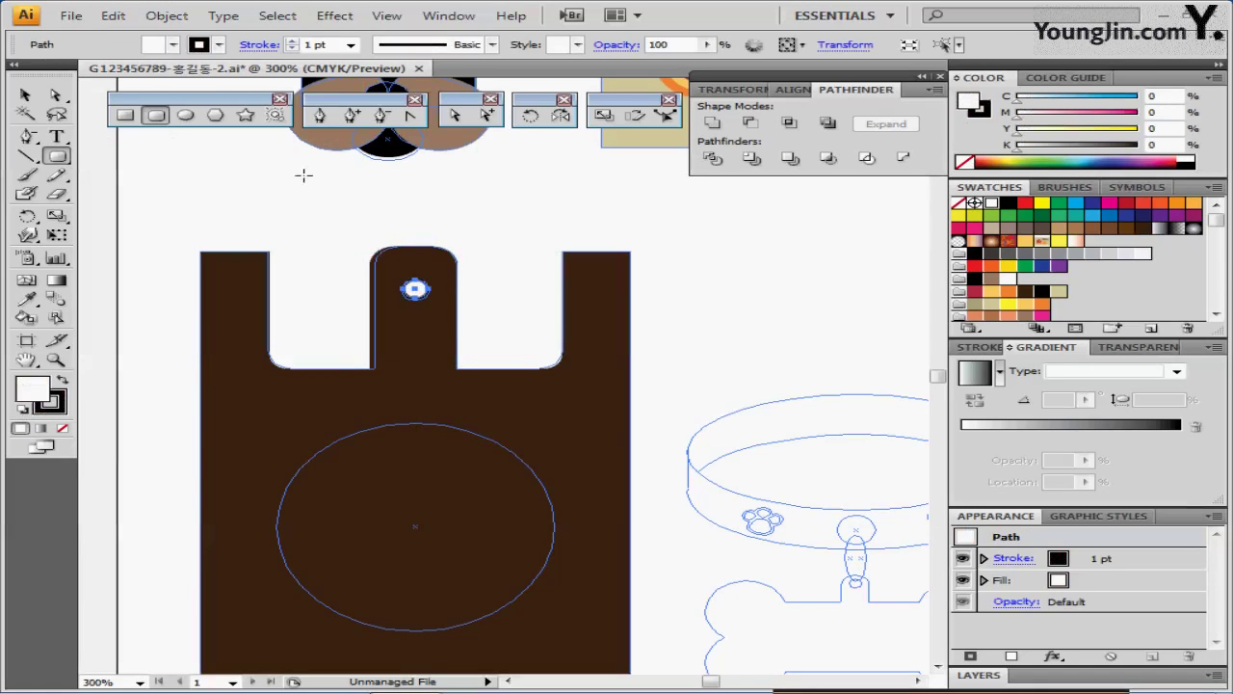
{"action": "key", "text": "ctrl"}
{"action": "key", "text": "ctrl+y"}
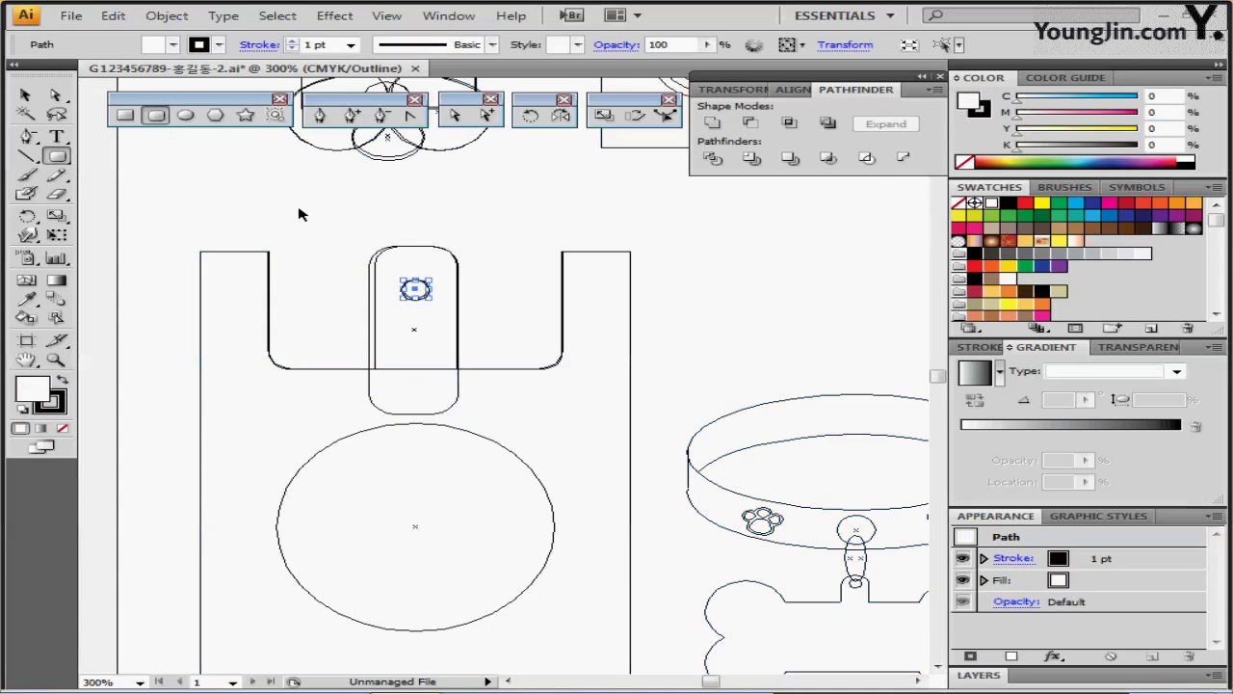
{"action": "key", "text": "ctrl+y"}
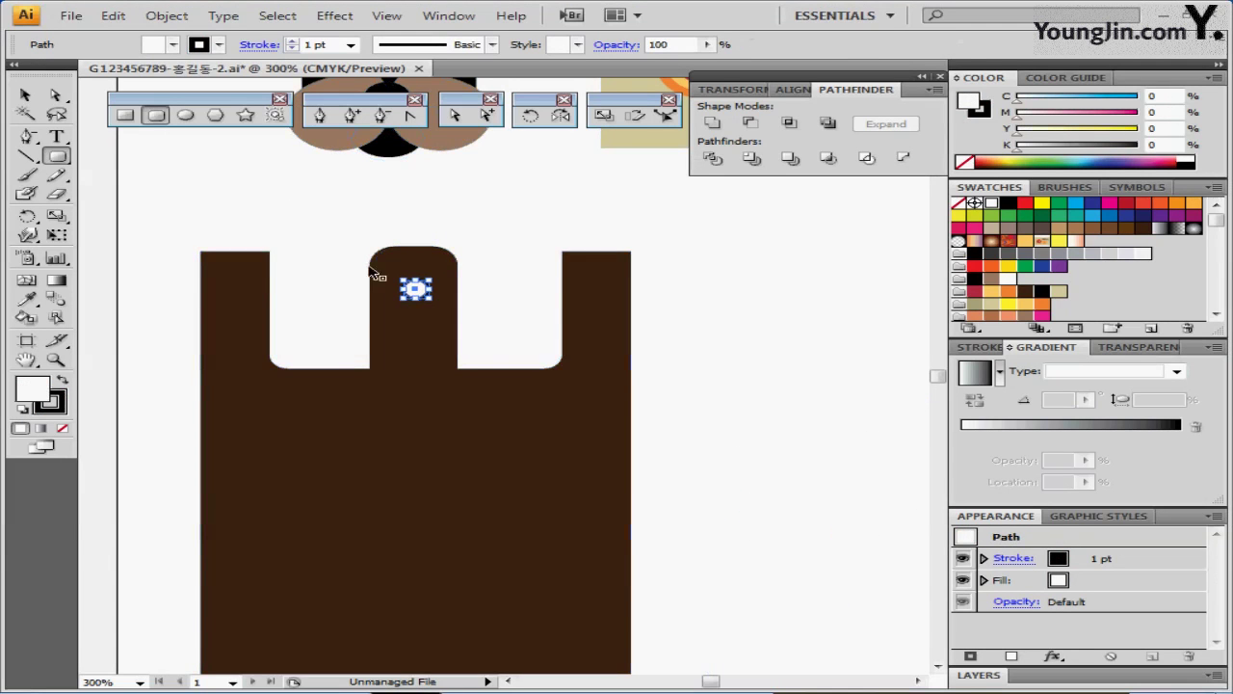
- Align the tag body, the tab and the small hole ellipse to their horizontal centres, and deselect them
{"action": "key", "text": "ctrl+shift+a"}
{"action": "left_click_drag", "start_coordinate": [427, 358], "coordinate": [591, 344]}
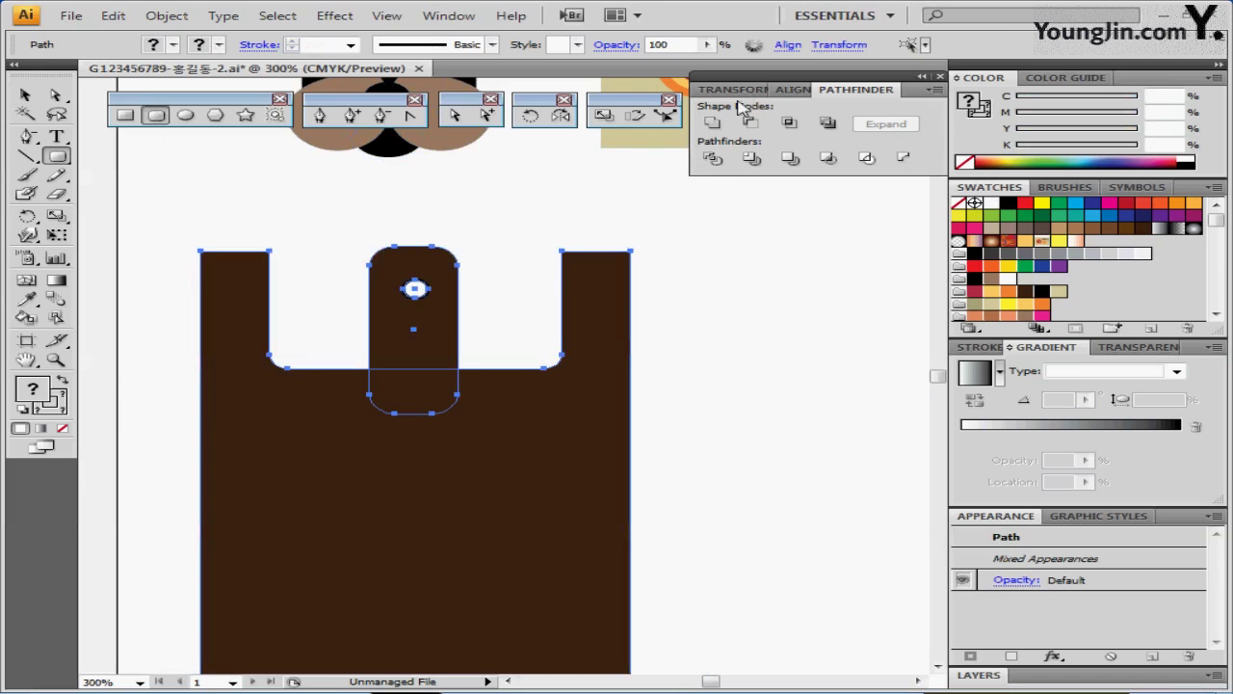
{"action": "left_click", "coordinate": [796, 88]}
{"action": "left_click", "coordinate": [757, 122]}
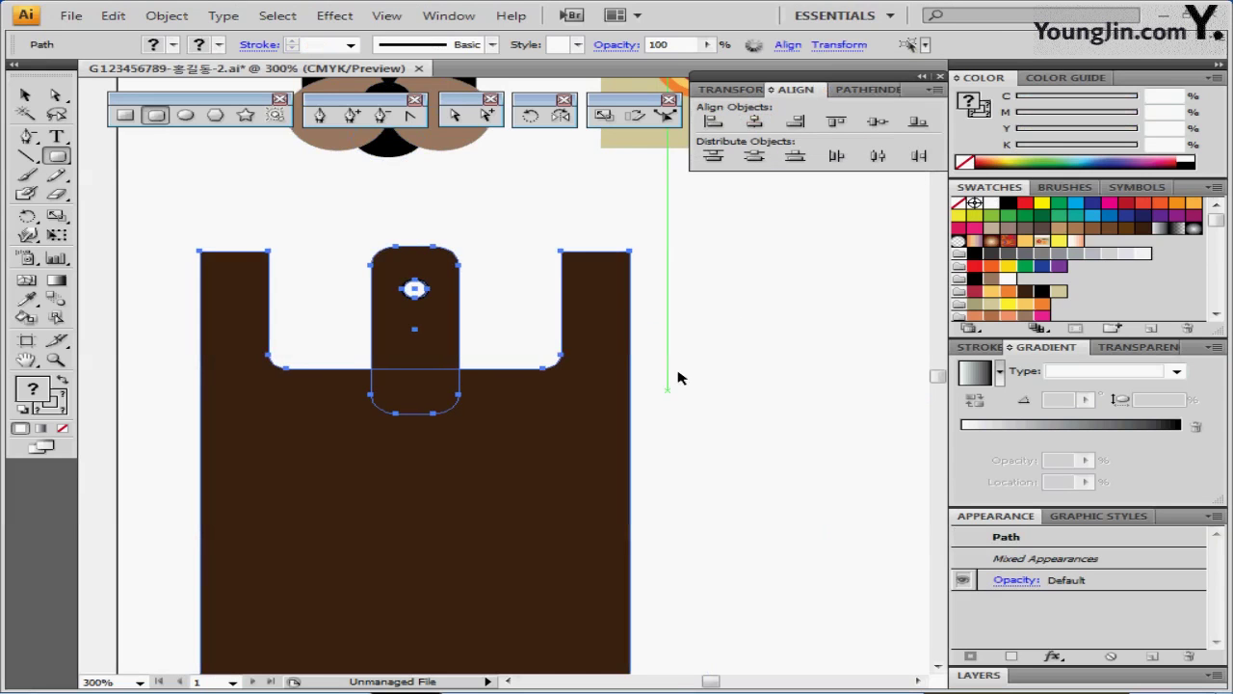
{"action": "left_click", "coordinate": [638, 377]}
- Unite the tab with the brown tag body, and subtract the small ellipse from the merged shape to punch the hole
{"action": "left_click", "coordinate": [421, 359]}
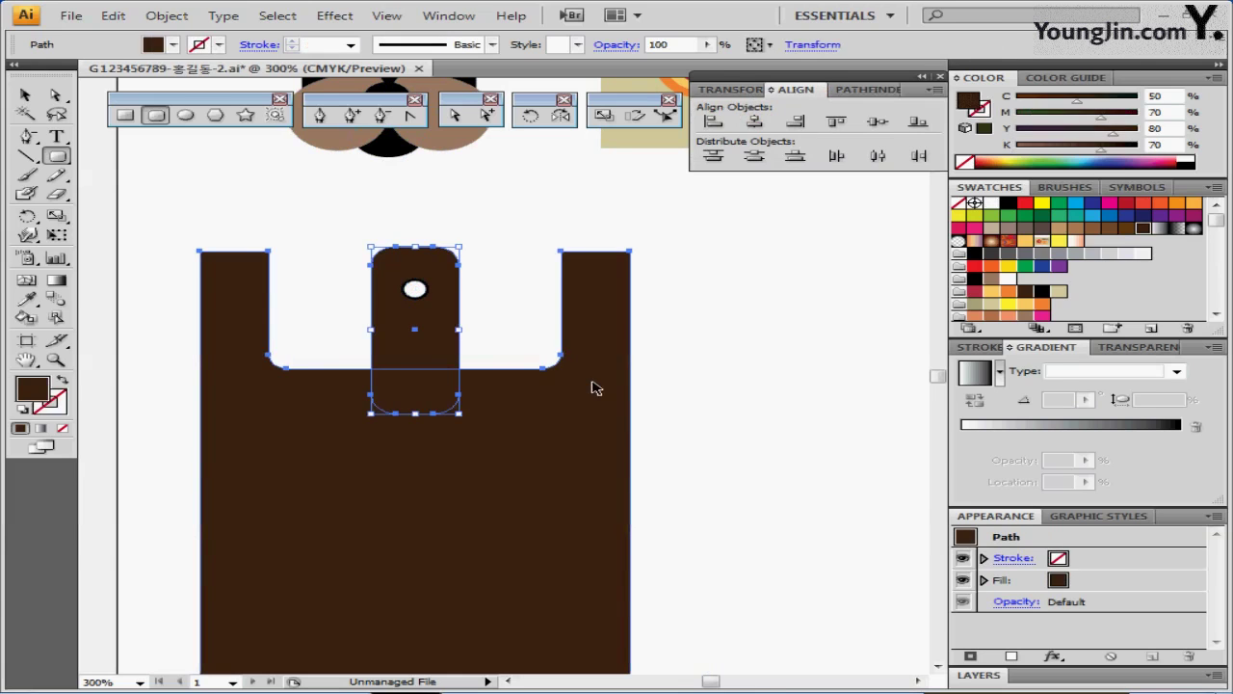
{"action": "left_click", "coordinate": [592, 388], "text": "shift"}
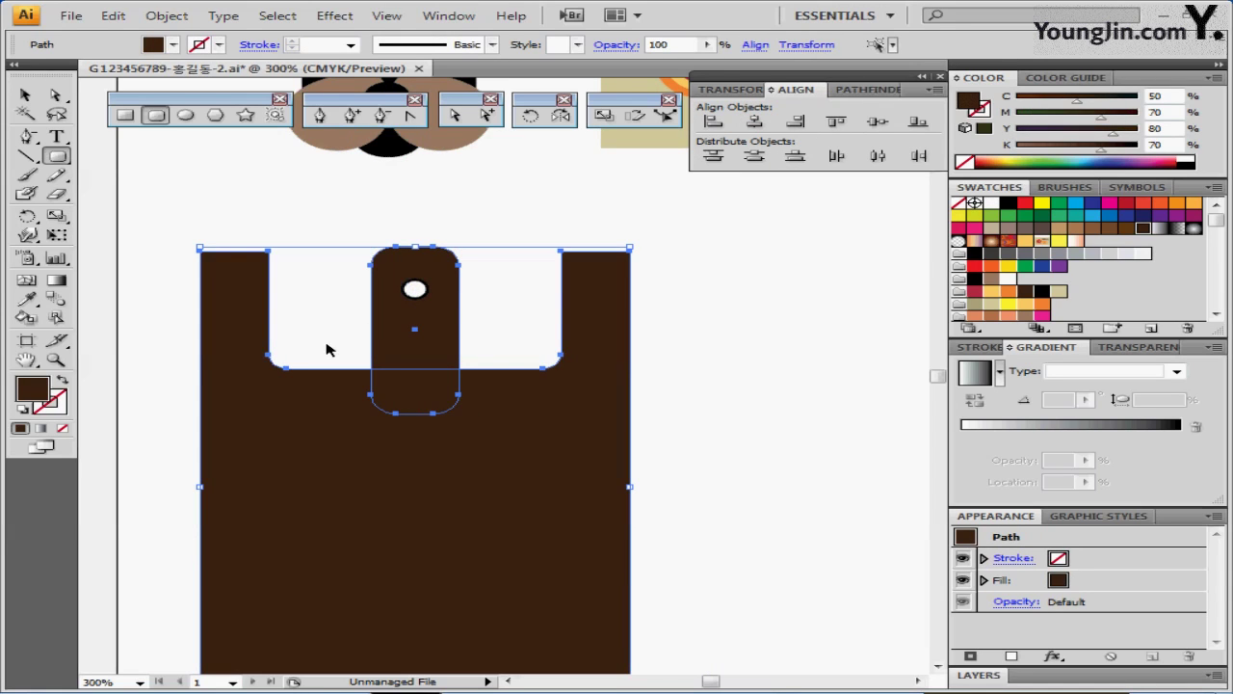
{"action": "left_click", "coordinate": [859, 90]}
{"action": "left_click", "coordinate": [711, 122]}
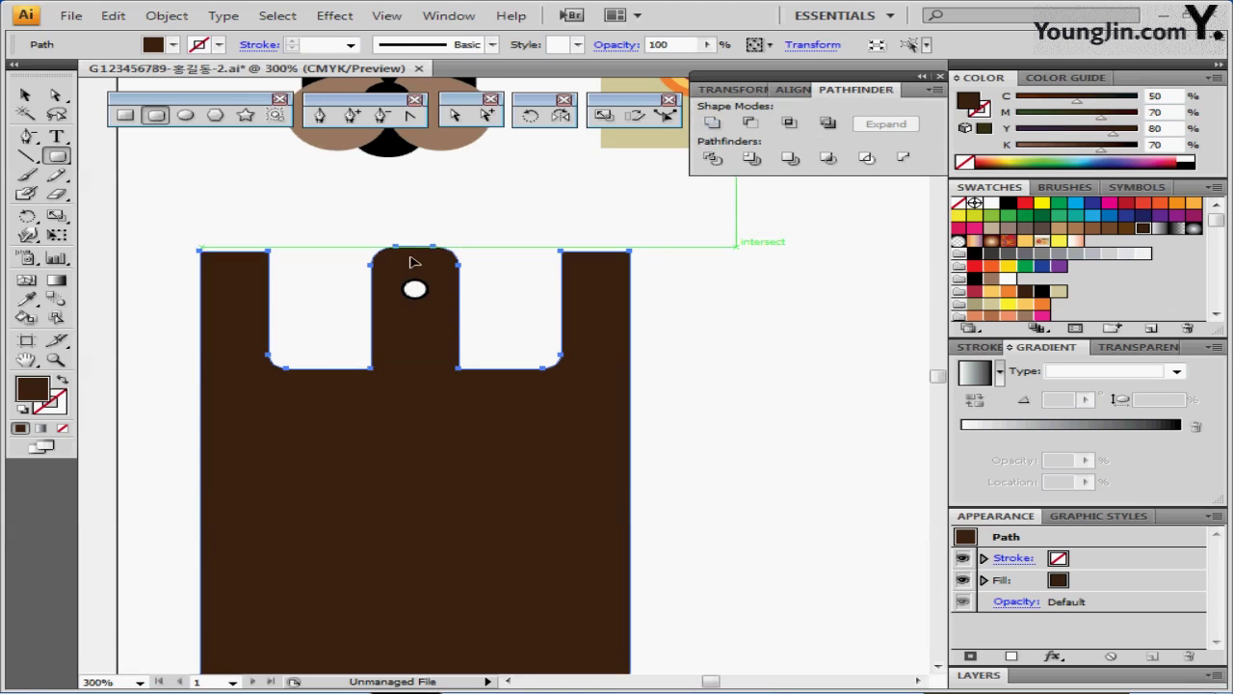
{"action": "left_click_drag", "start_coordinate": [378, 225], "coordinate": [448, 305]}
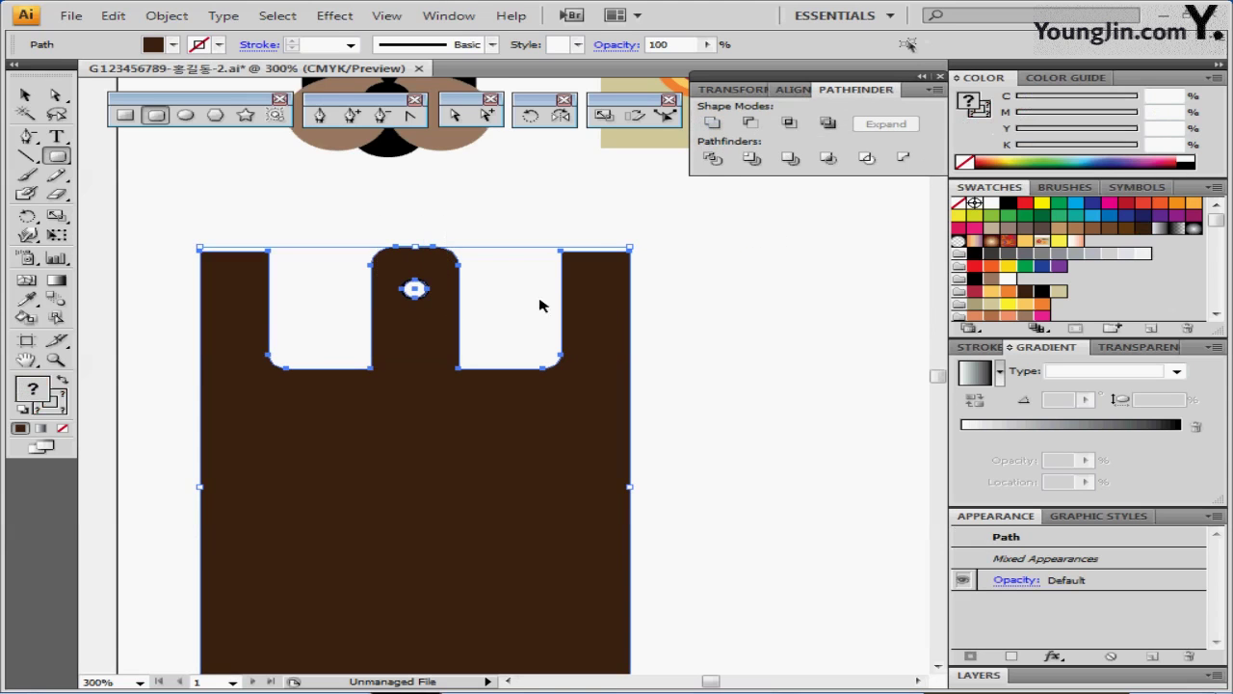
{"action": "left_click", "coordinate": [751, 123]}
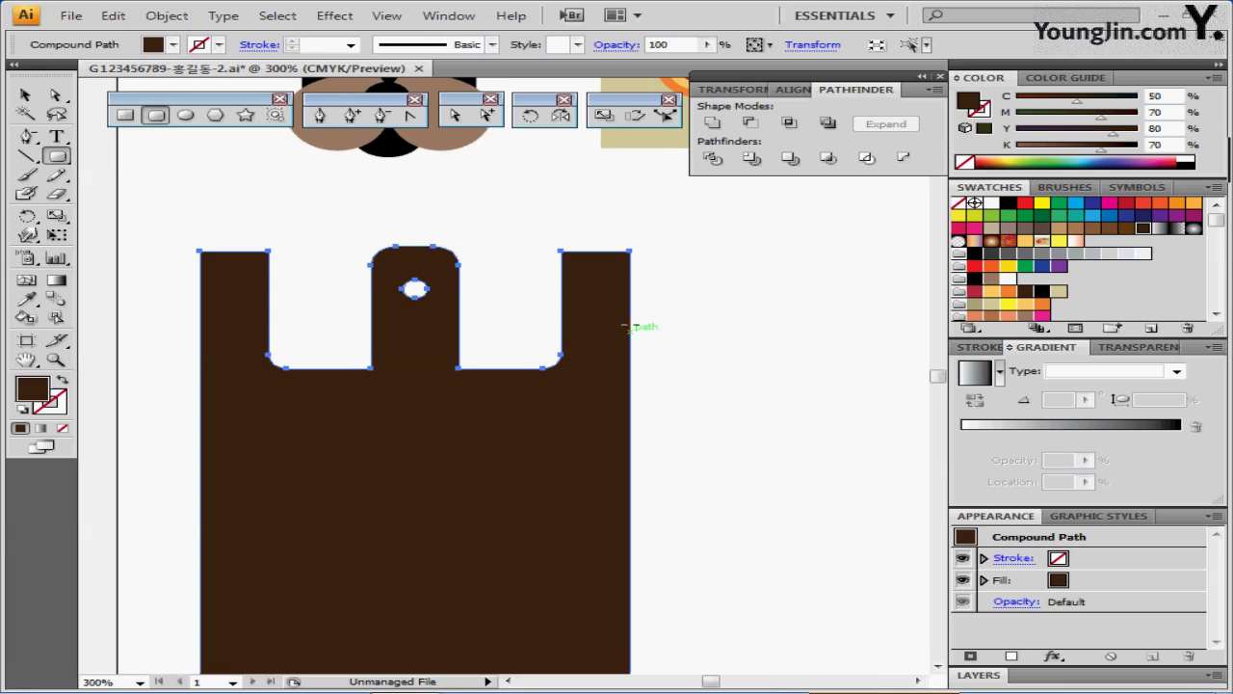
- Fill the tag shape with the paw-print pattern swatch and scale the pattern uniformly to 30%, without scaling the object
{"action": "left_click_drag", "start_coordinate": [578, 437], "coordinate": [603, 369]}
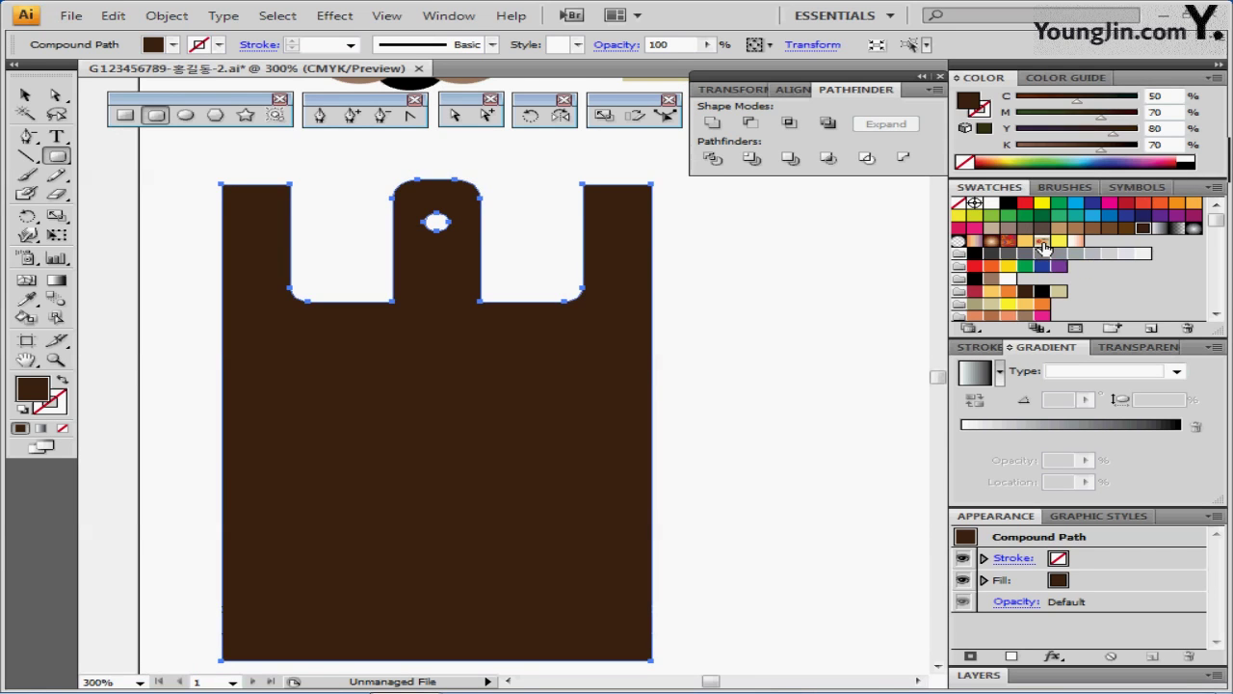
{"action": "left_click", "coordinate": [1043, 242]}
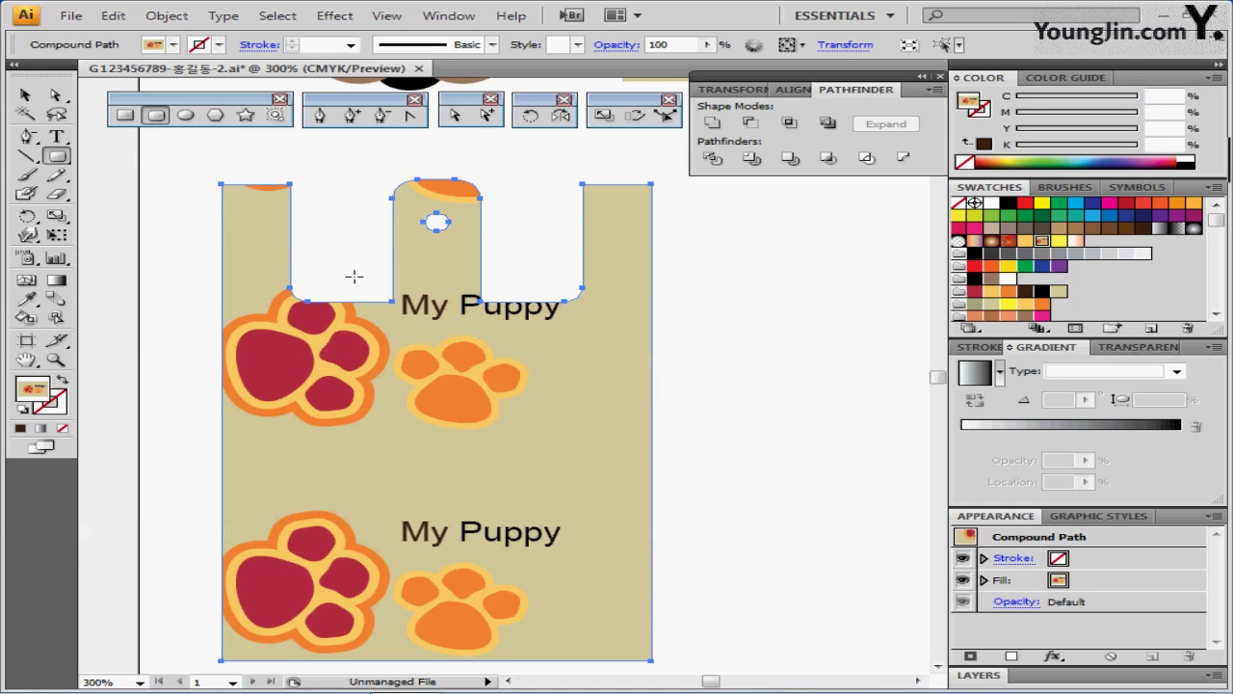
{"action": "double_click", "coordinate": [603, 120]}
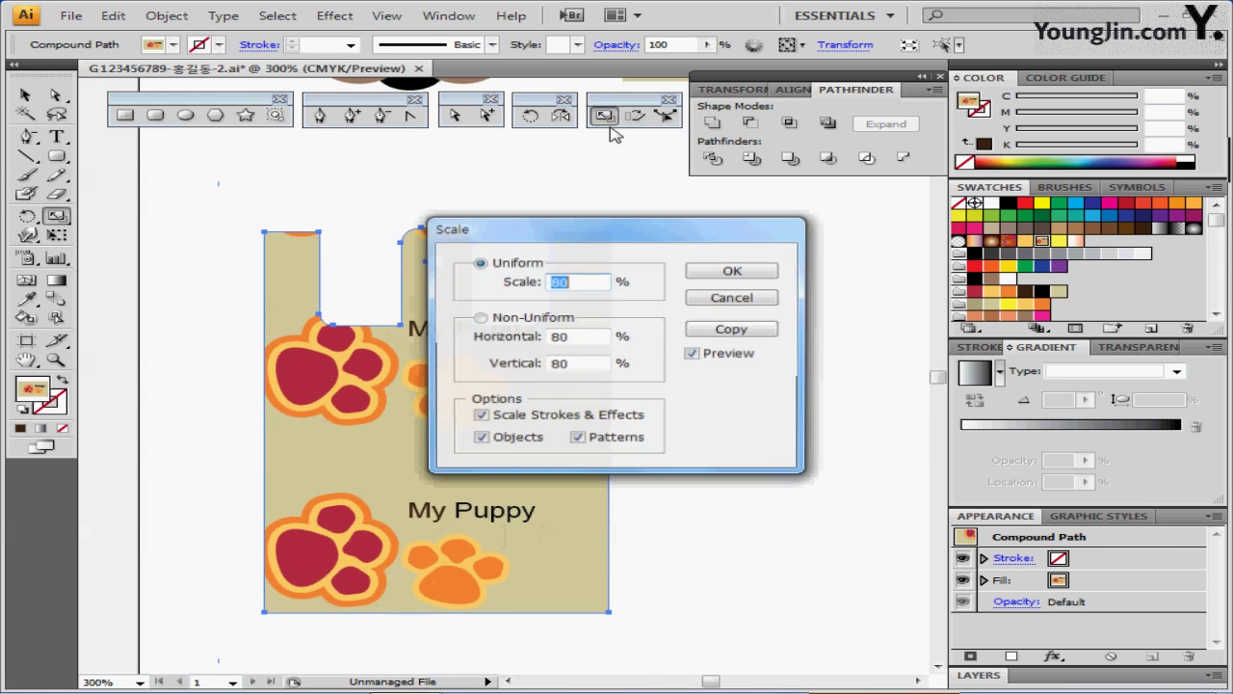
{"action": "left_click_drag", "start_coordinate": [636, 245], "coordinate": [747, 230]}
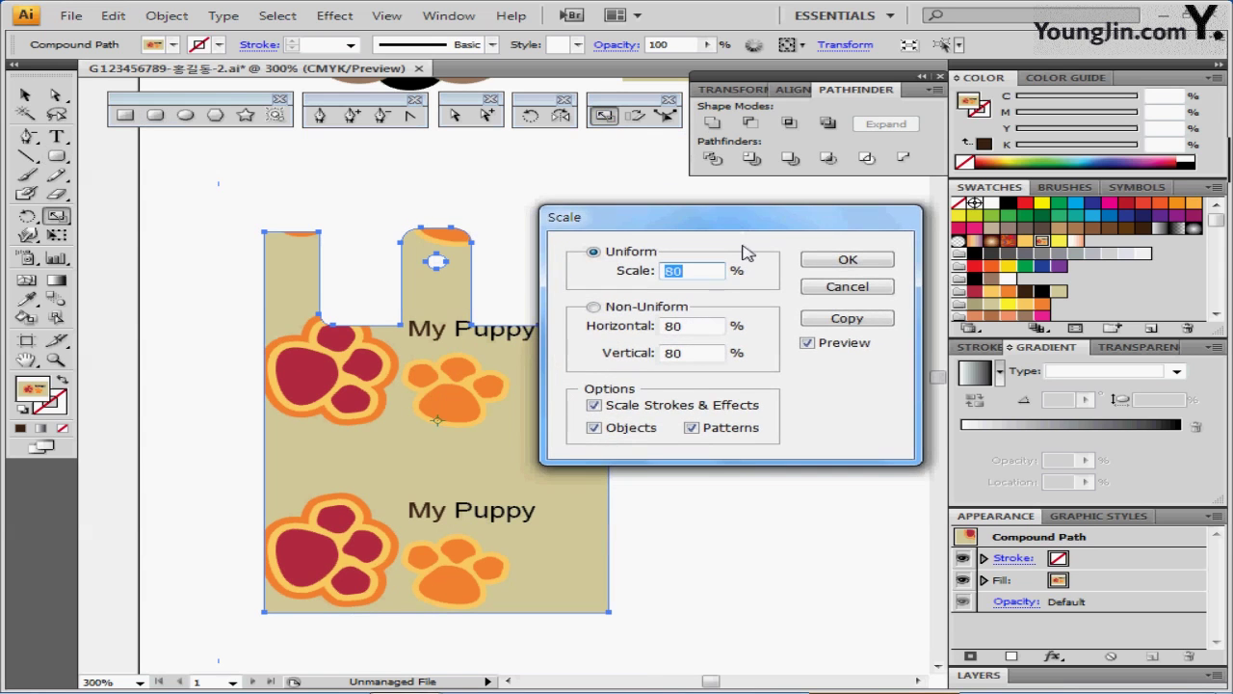
{"action": "left_click", "coordinate": [594, 428]}
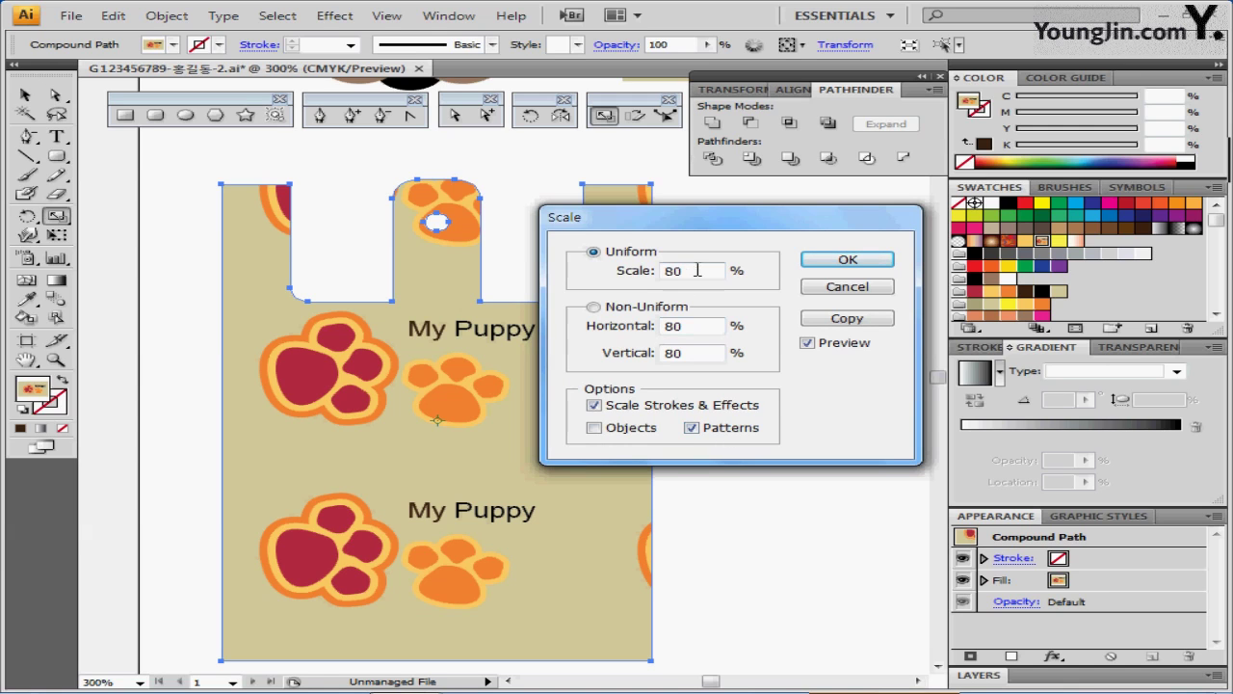
{"action": "left_click_drag", "start_coordinate": [697, 270], "coordinate": [628, 270]}
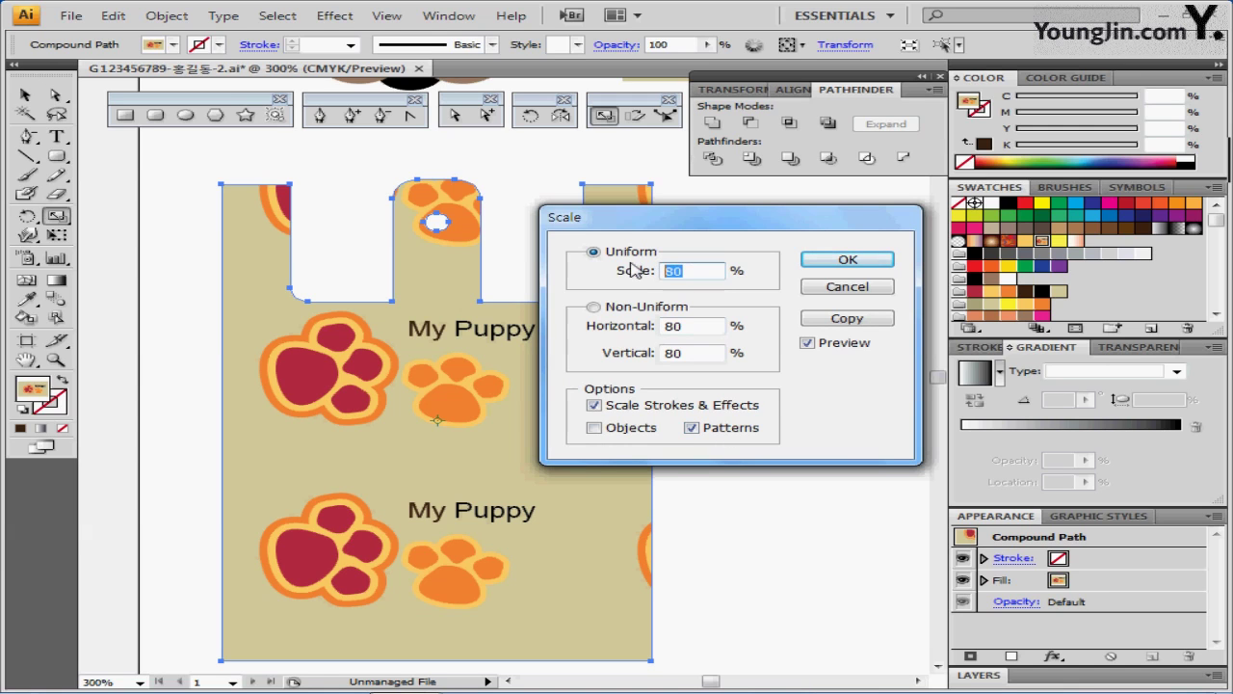
{"action": "type", "text": "30"}
{"action": "left_click", "coordinate": [847, 260]}
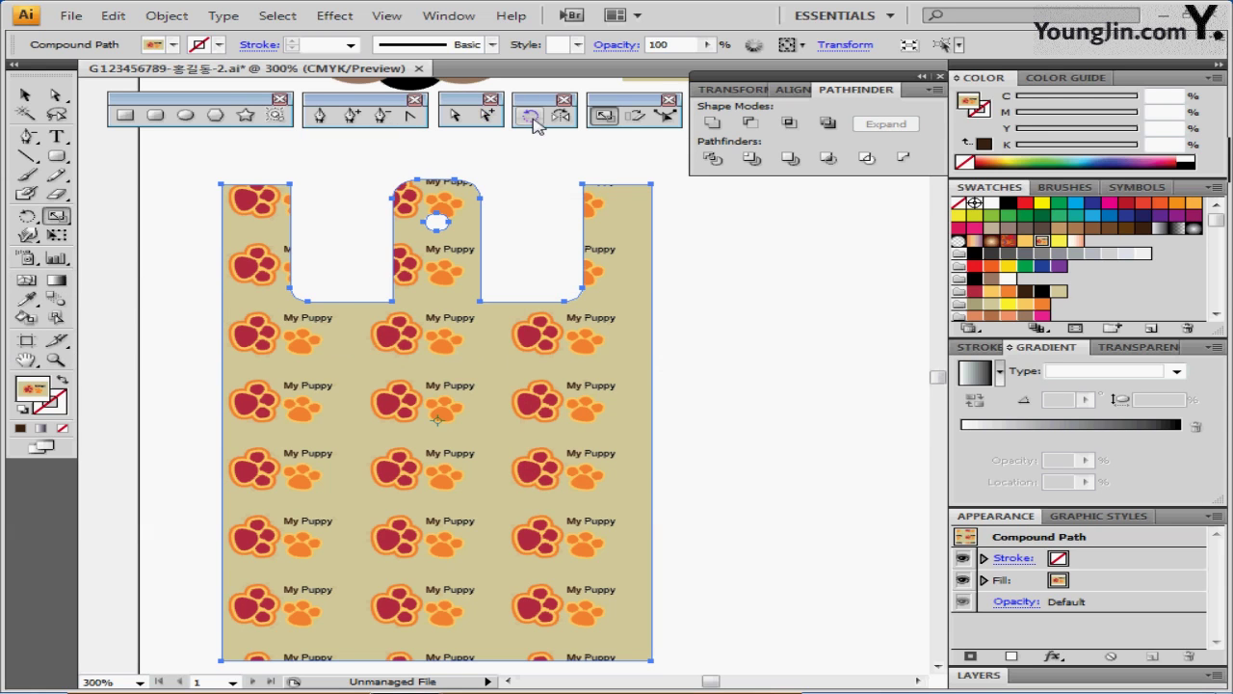
- Rotate only the pattern inside the tag shape by 45°, leaving the object itself unrotated
{"action": "double_click", "coordinate": [531, 116]}
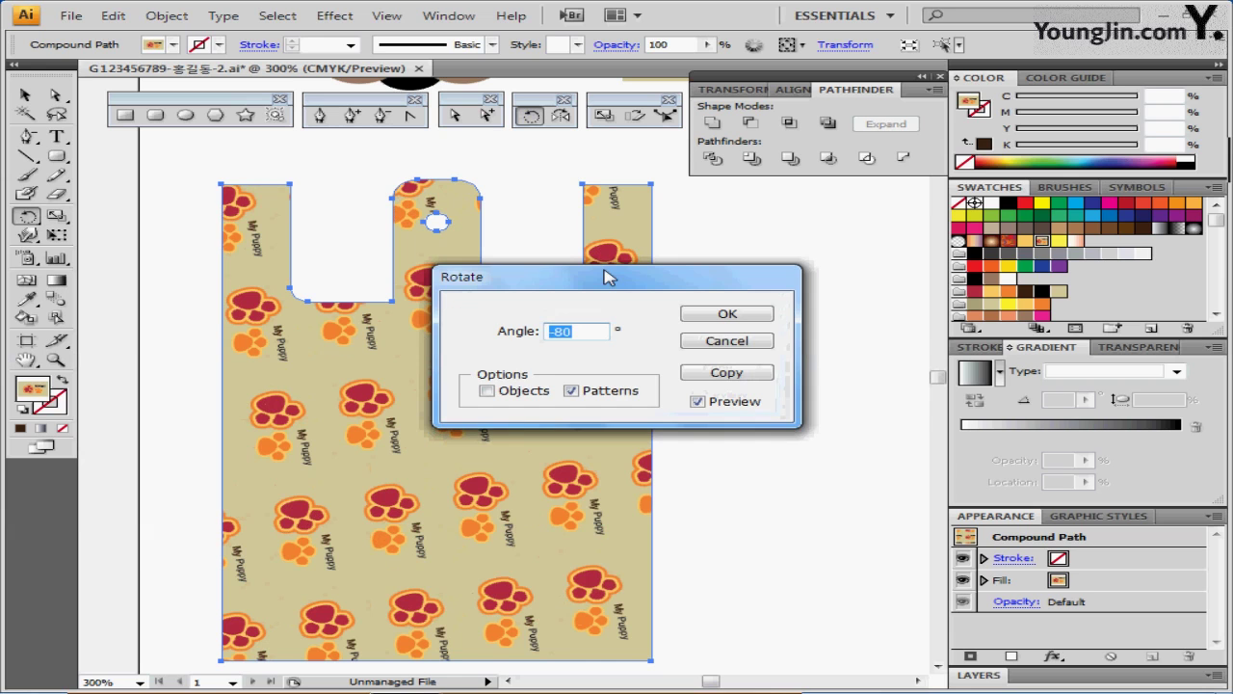
{"action": "type", "text": "45"}
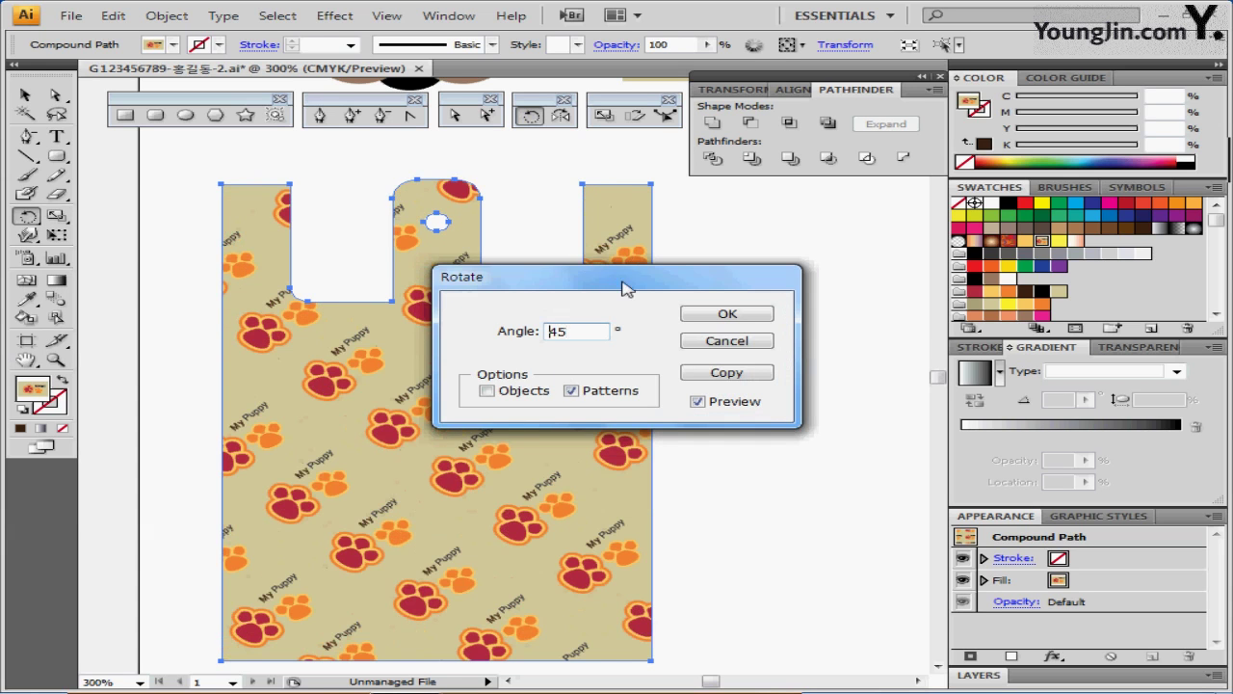
{"action": "left_click_drag", "start_coordinate": [628, 280], "coordinate": [787, 235]}
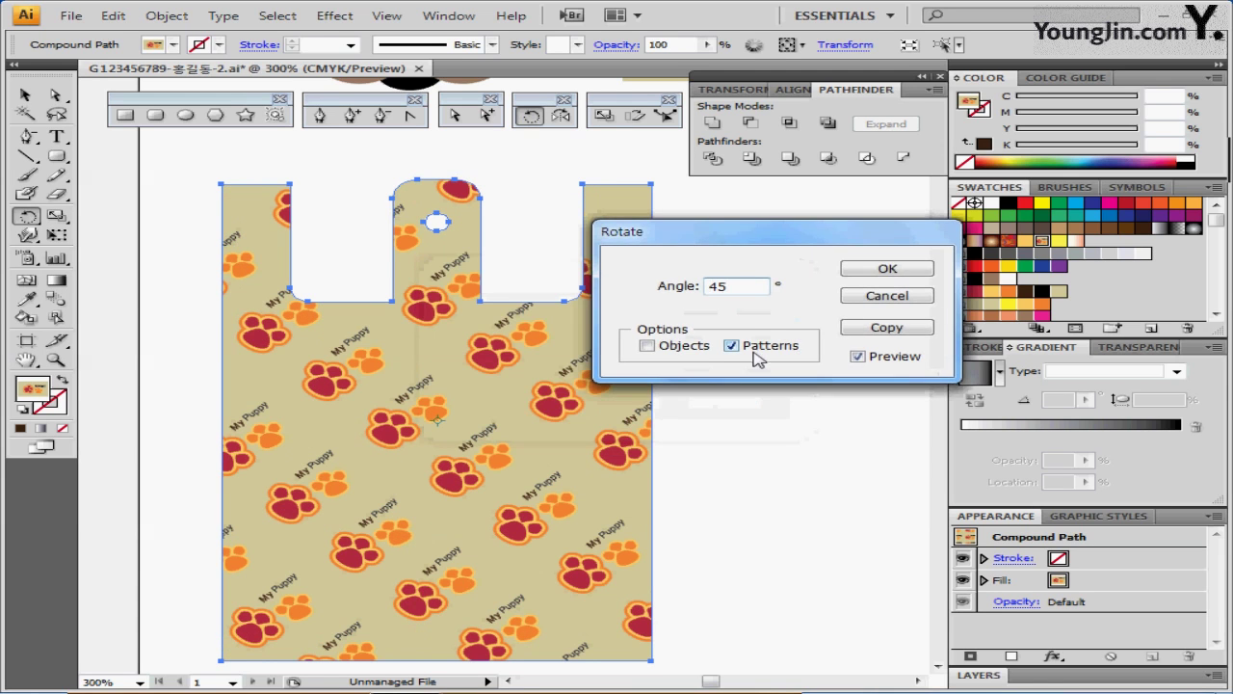
{"action": "left_click", "coordinate": [885, 273]}
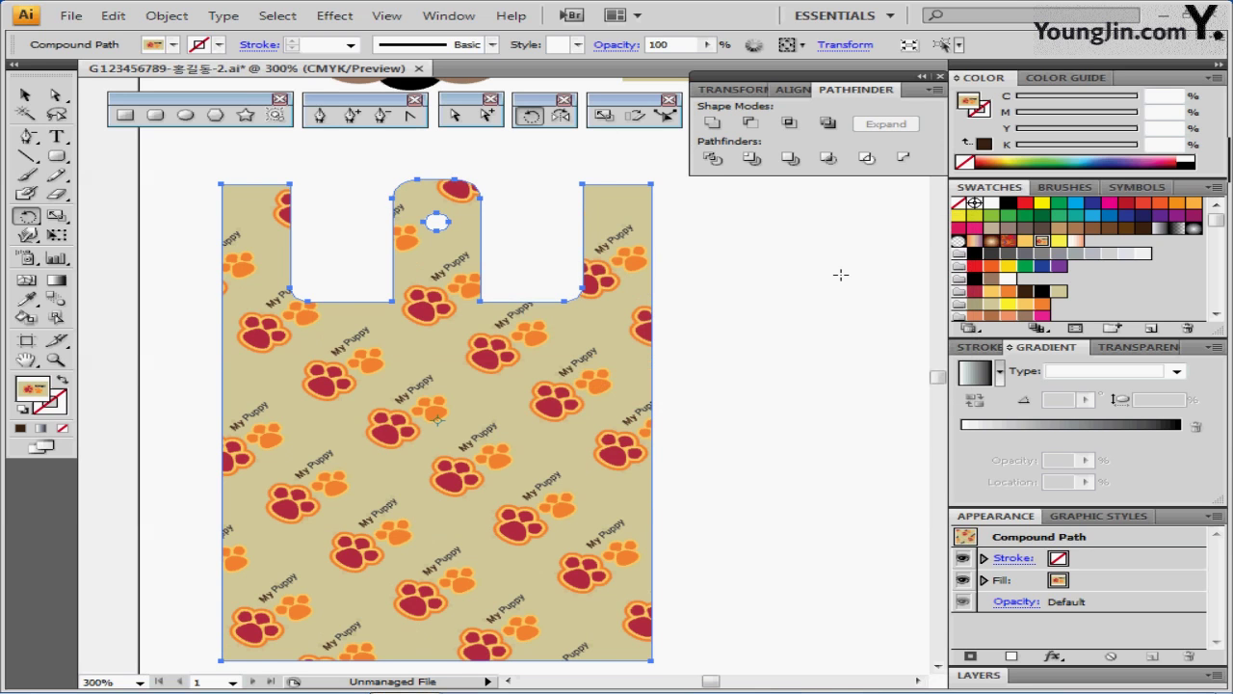
- Show the guides and draw a circle from its centre over the large circle guide on the tag
{"action": "left_click_drag", "start_coordinate": [652, 421], "coordinate": [642, 402]}
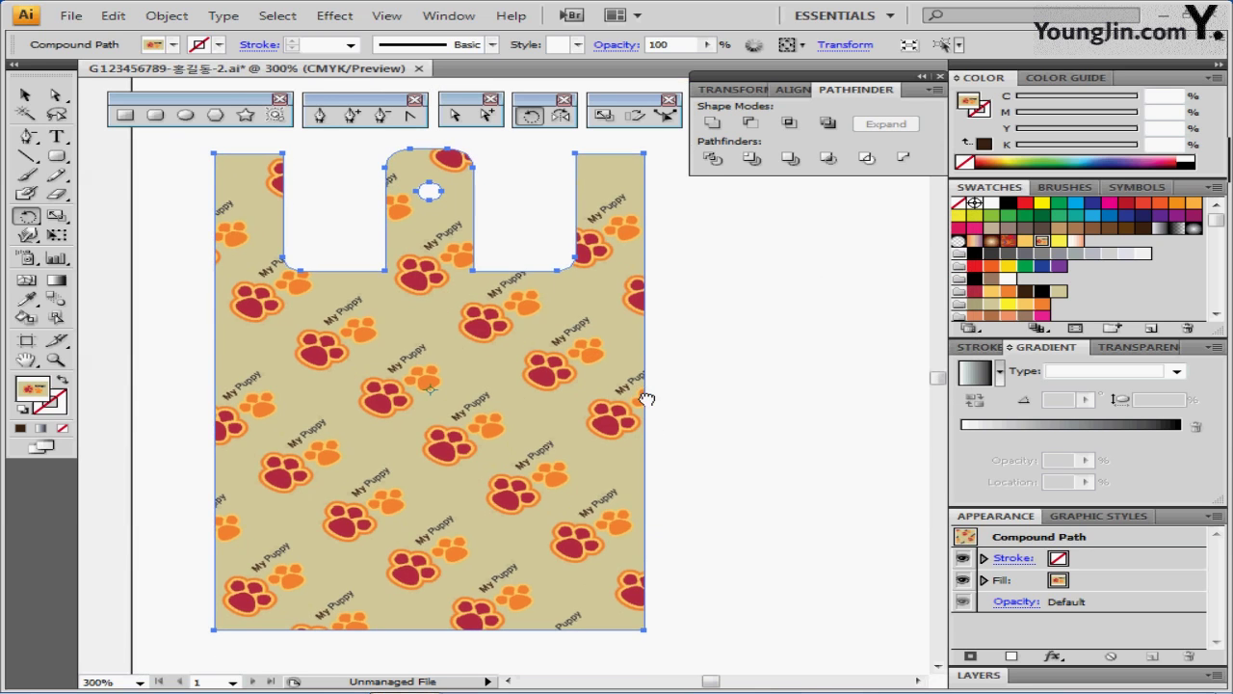
{"action": "key", "text": "ctrl+alt+3"}
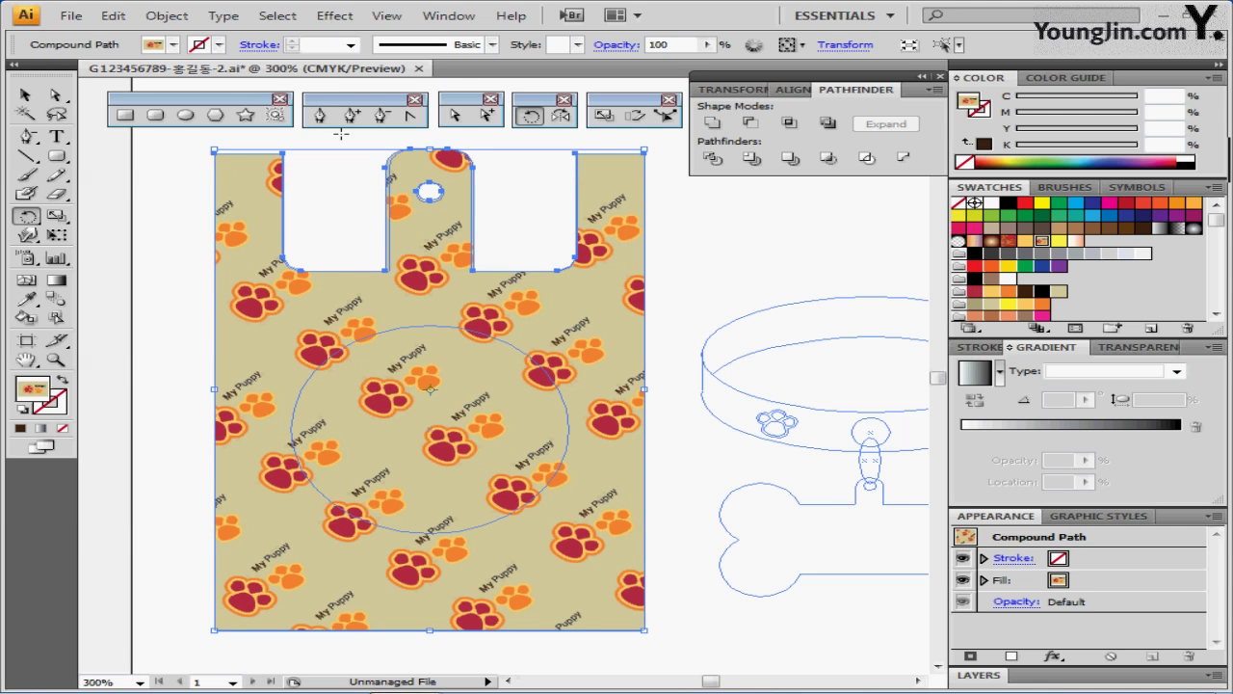
{"action": "left_click_drag", "start_coordinate": [335, 238], "coordinate": [403, 229]}
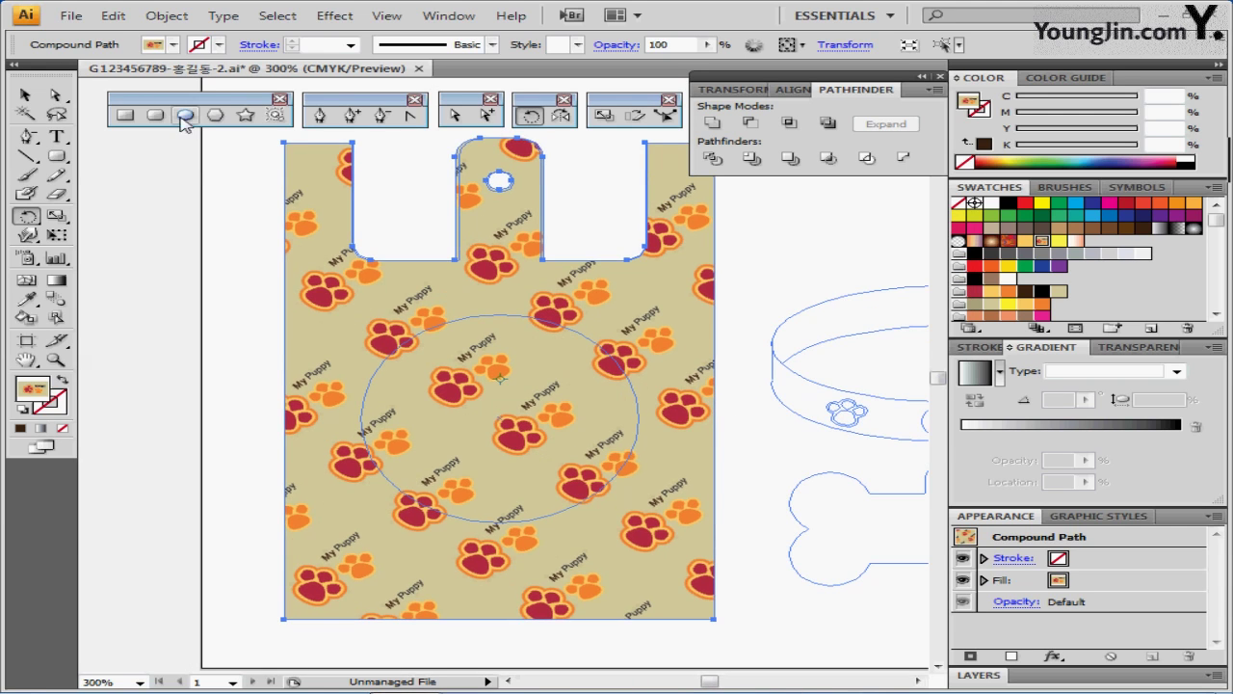
{"action": "left_click", "coordinate": [186, 115]}
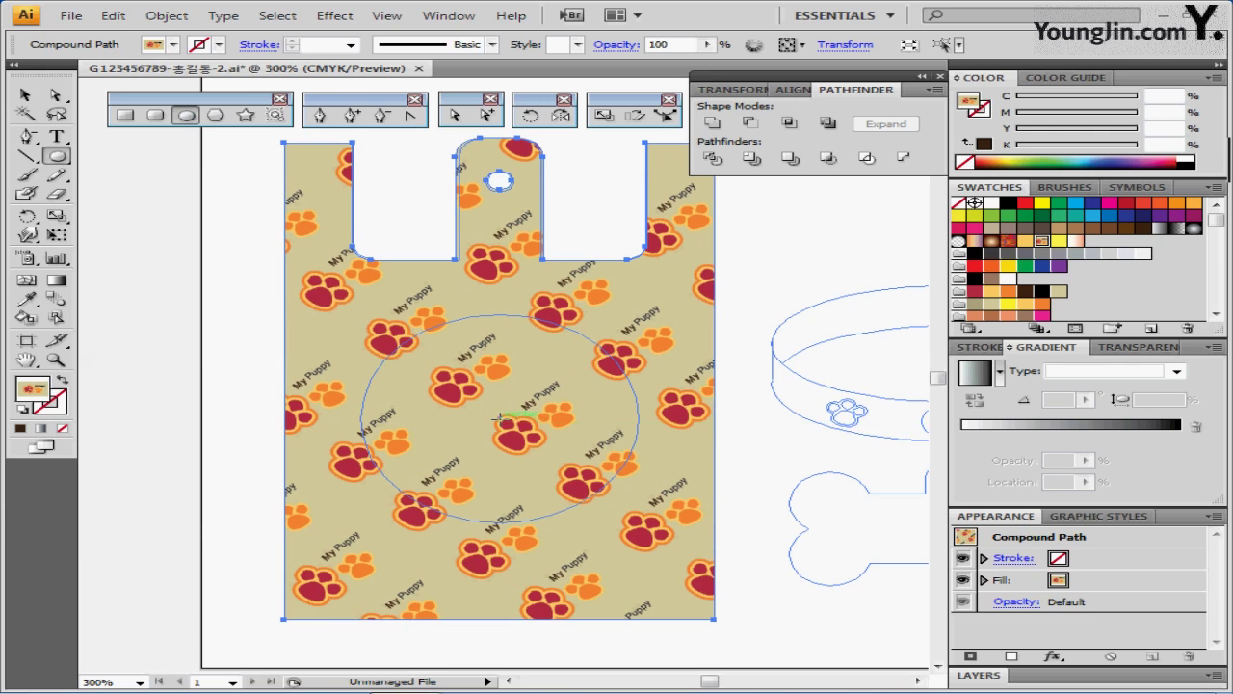
{"action": "mouse_move", "coordinate": [499, 421]}
{"action": "left_mouse_down"}
{"action": "mouse_move", "coordinate": [534, 433]}
{"action": "mouse_move", "coordinate": [543, 485]}
{"action": "mouse_move", "coordinate": [639, 584]}
{"action": "mouse_move", "coordinate": [637, 515]}
{"action": "left_mouse_up"}
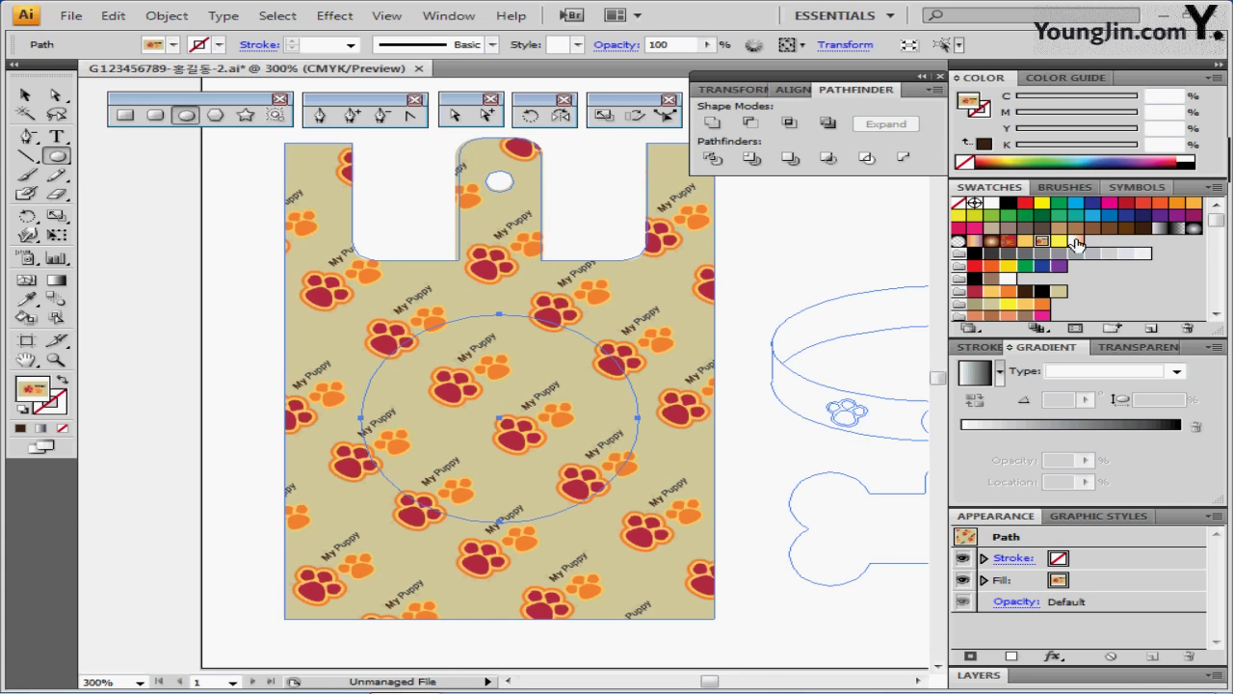
- Fill the large circle on the tag with white and set its opacity to 70%
{"action": "left_click", "coordinate": [992, 203]}
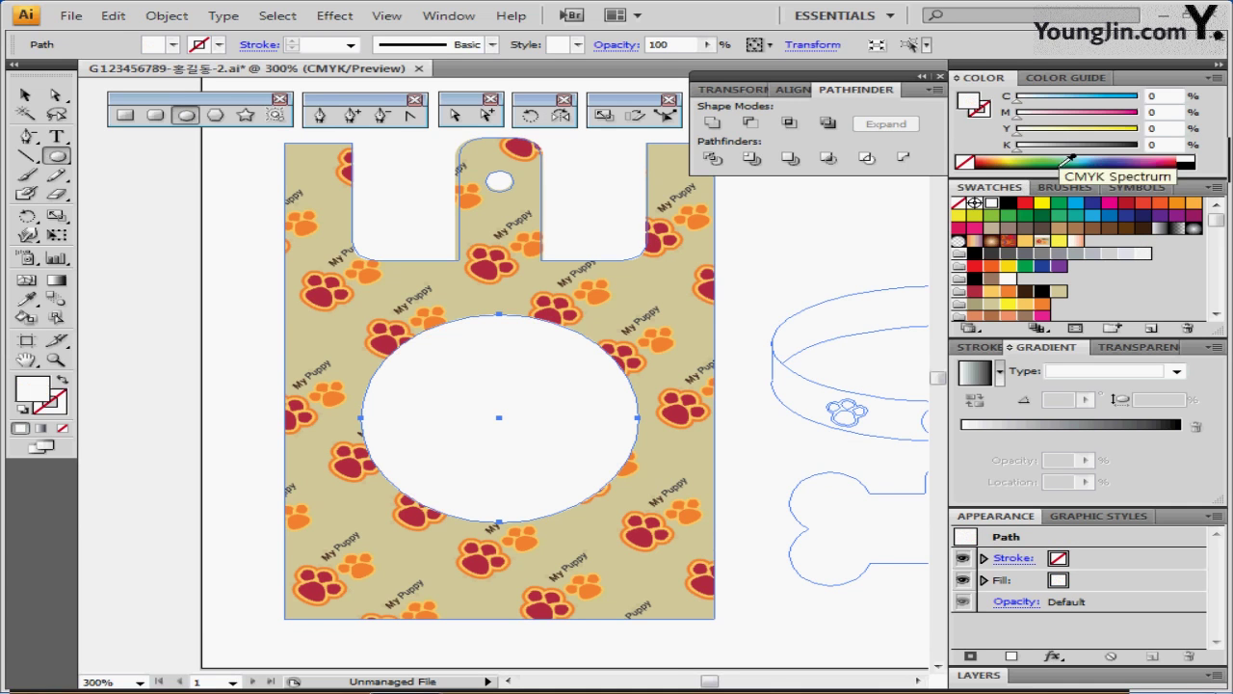
{"action": "left_click", "coordinate": [660, 44]}
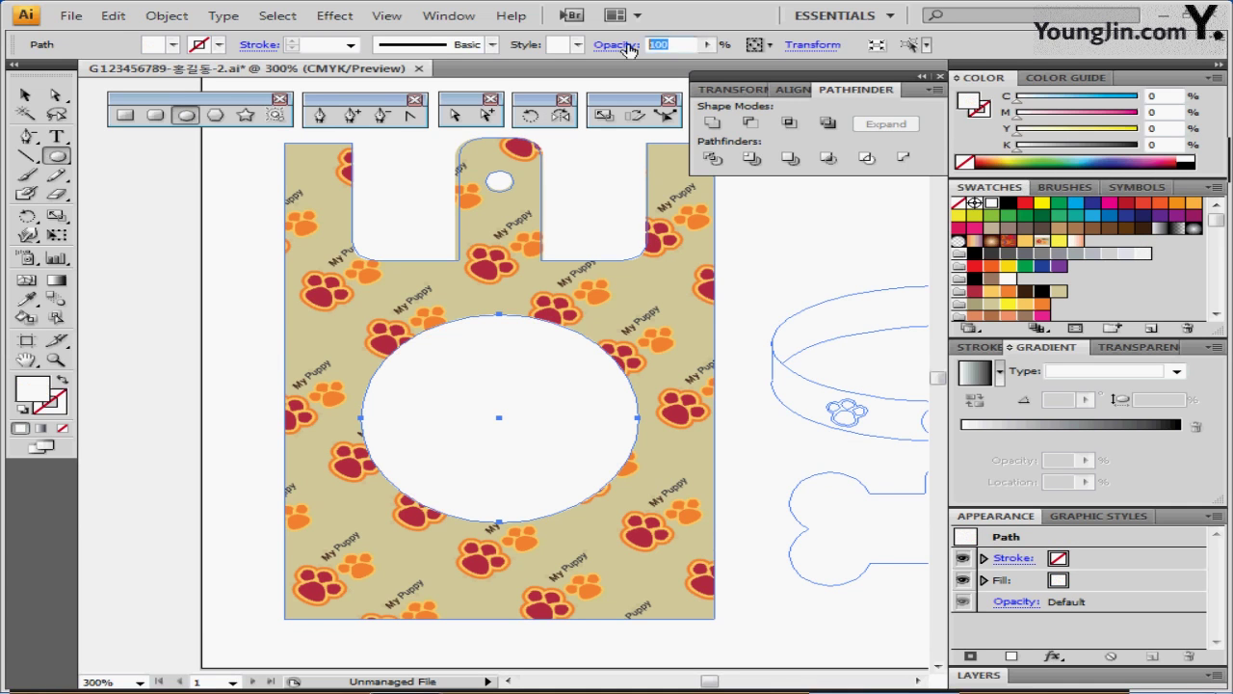
{"action": "type", "text": "70"}
{"action": "key", "text": "Return"}
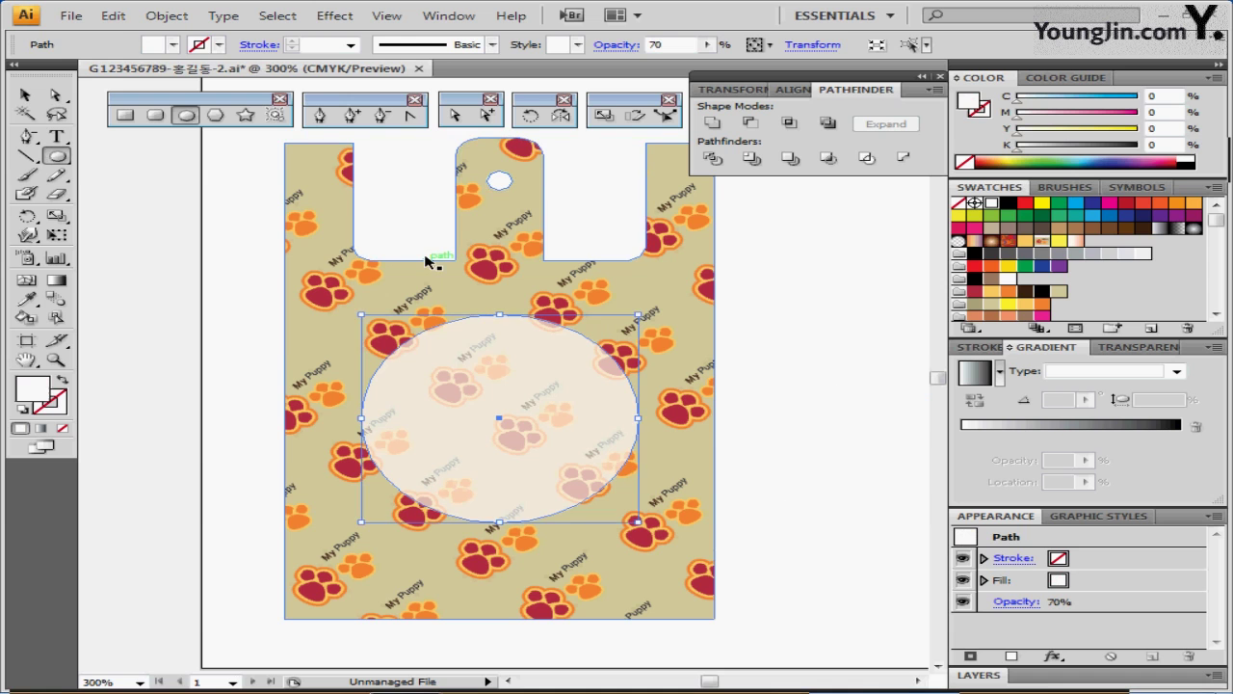
- Select all parts of the dog's head and paste a copy of it over the patterned tag
{"action": "left_click_drag", "start_coordinate": [352, 84], "coordinate": [303, 391]}
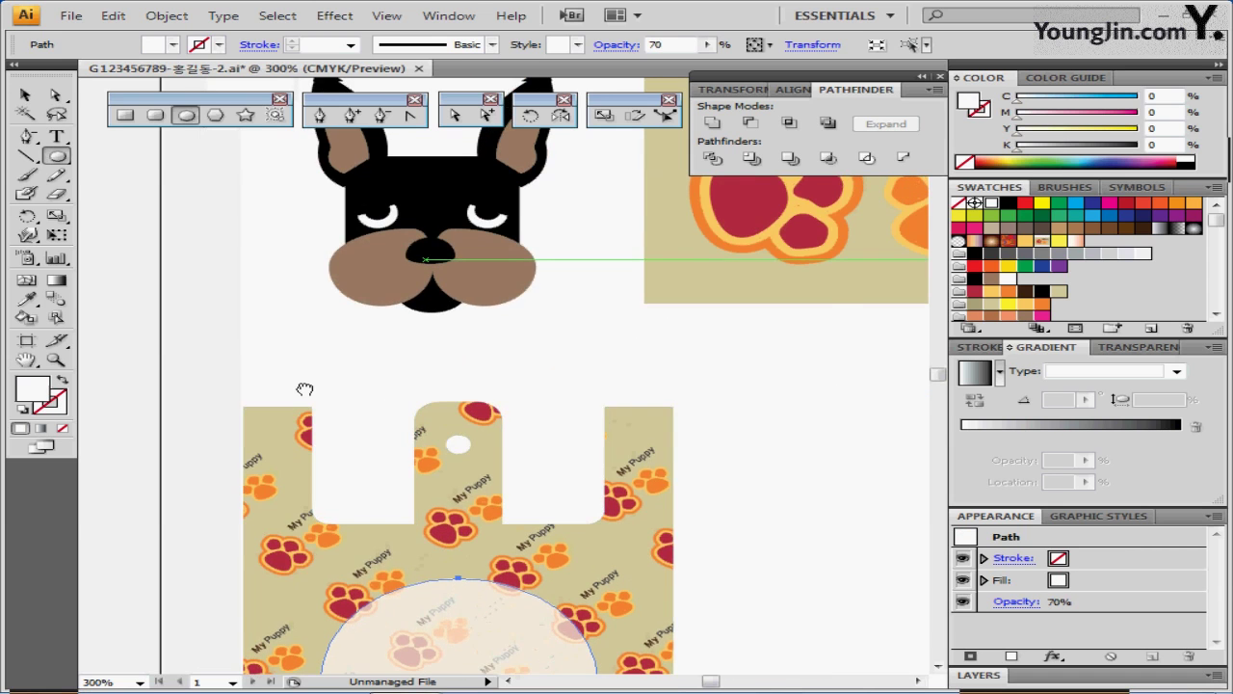
{"action": "left_click_drag", "start_coordinate": [253, 152], "coordinate": [553, 375]}
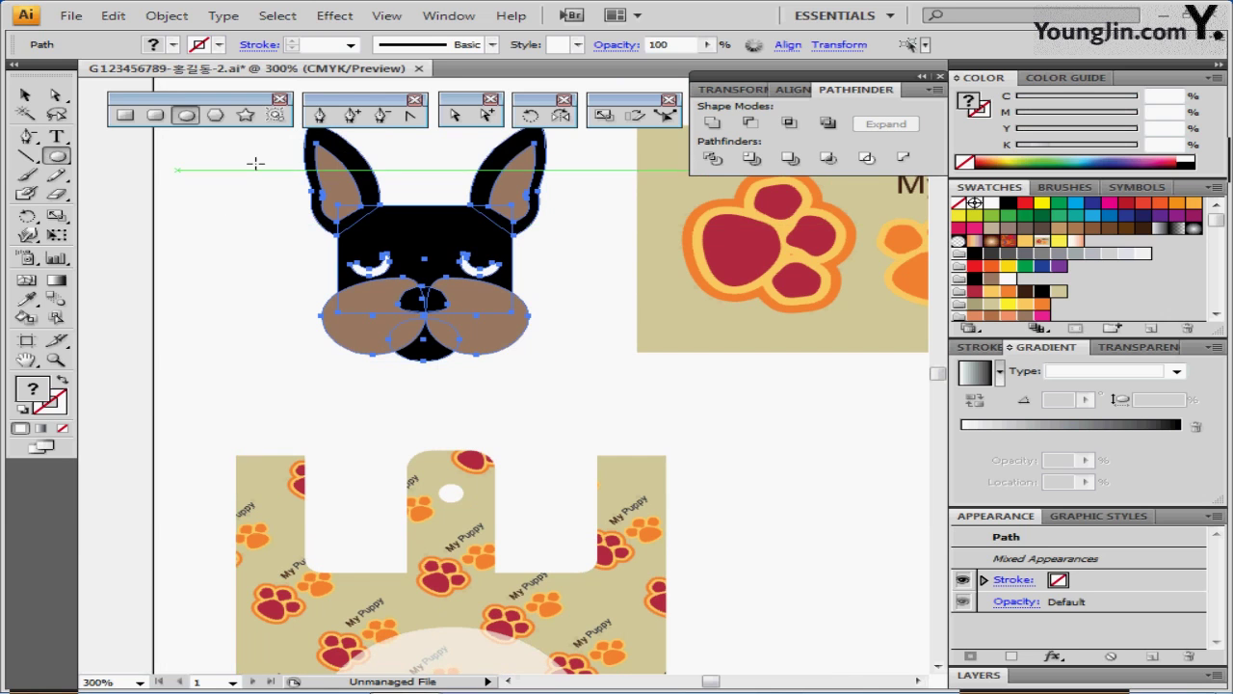
{"action": "scroll", "coordinate": [528, 316], "scroll_direction": "down", "scroll_amount": 5}
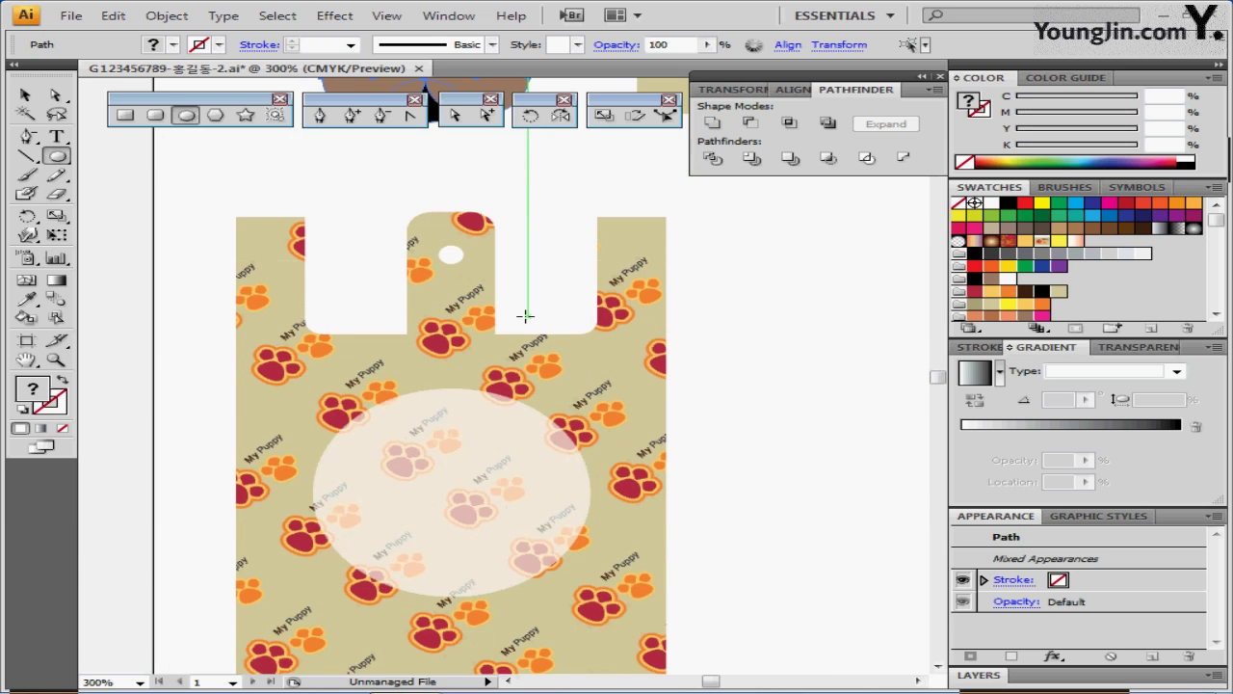
{"action": "scroll", "coordinate": [529, 486], "scroll_direction": "up", "scroll_amount": 1}
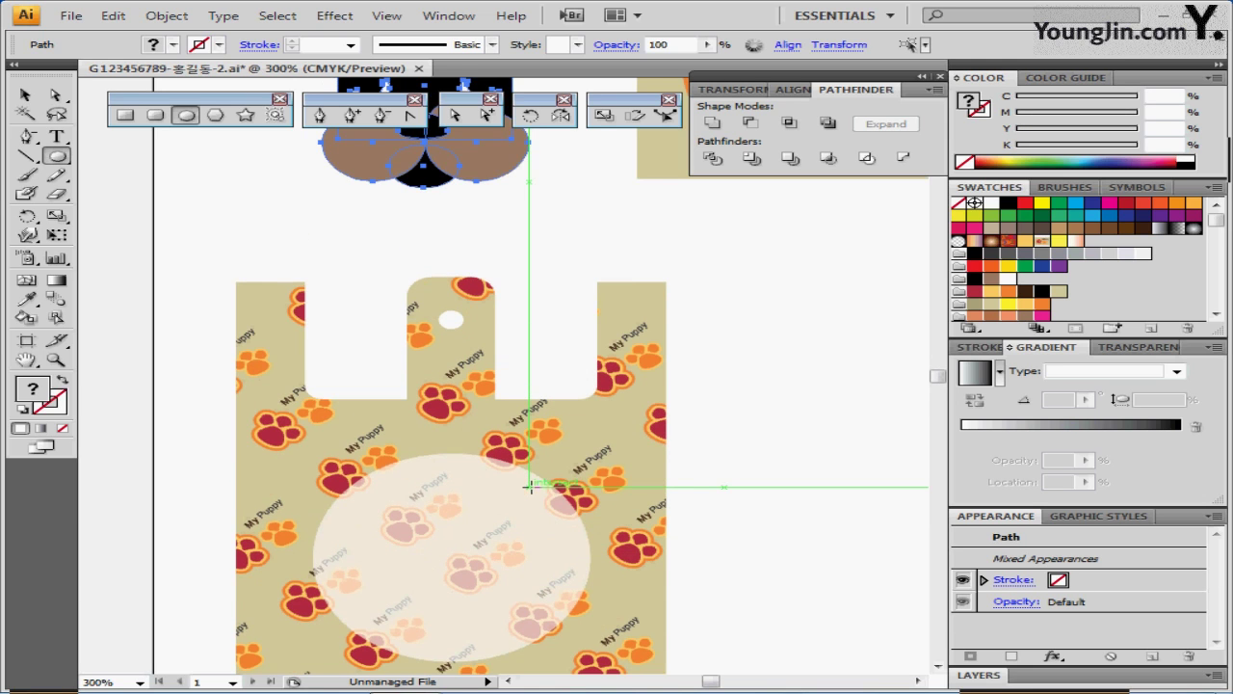
{"action": "scroll", "coordinate": [533, 488], "scroll_direction": "down", "scroll_amount": 1}
{"action": "key", "text": "ctrl+v"}
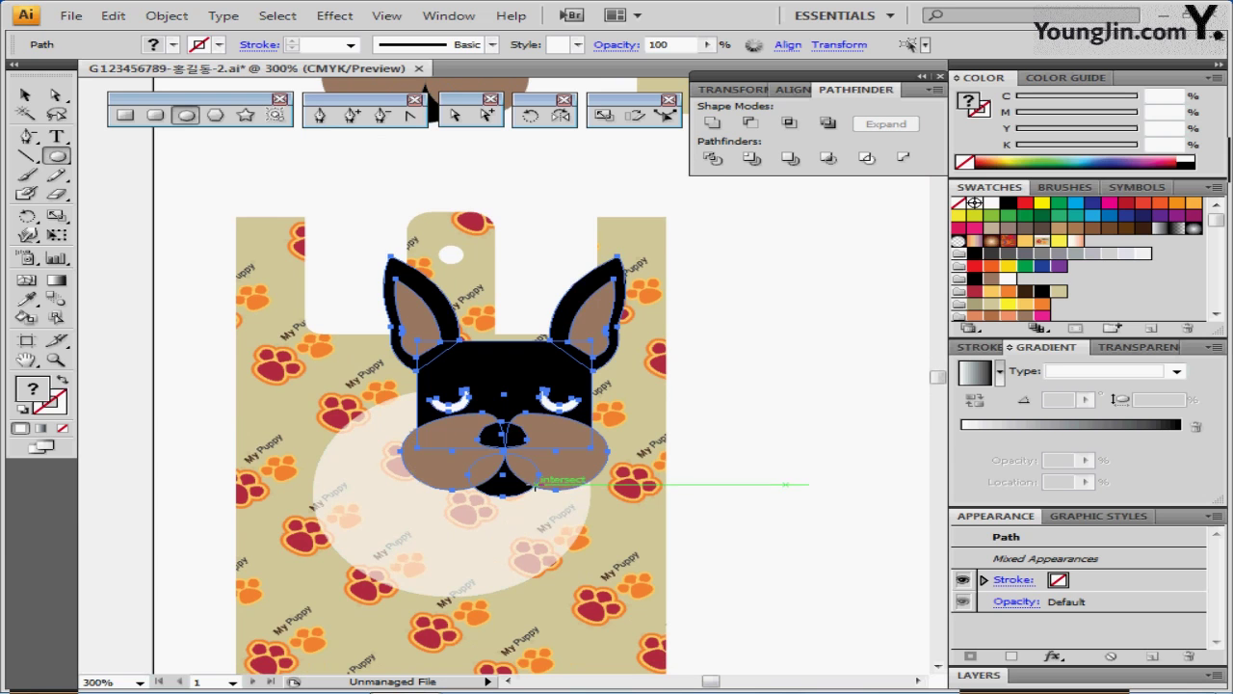
{"action": "scroll", "coordinate": [536, 488], "scroll_direction": "down", "scroll_amount": 1}
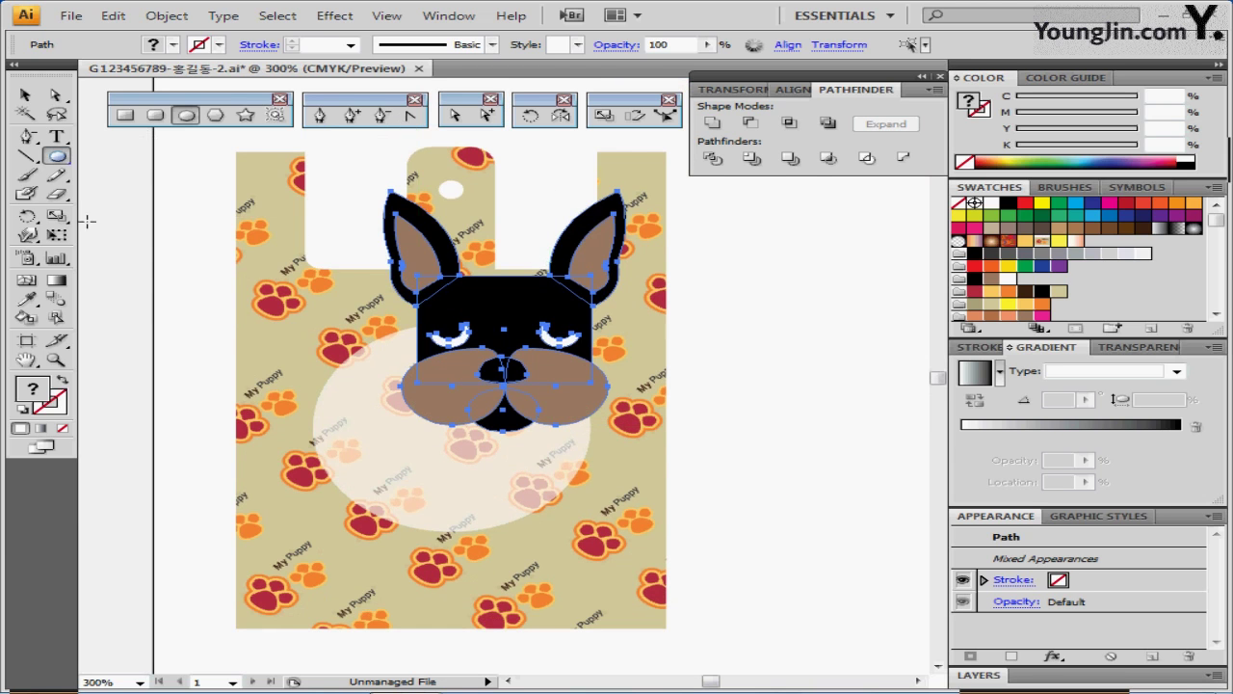
- Scale the pasted dog's head uniformly to 60%, with object scaling included
{"action": "double_click", "coordinate": [604, 115]}
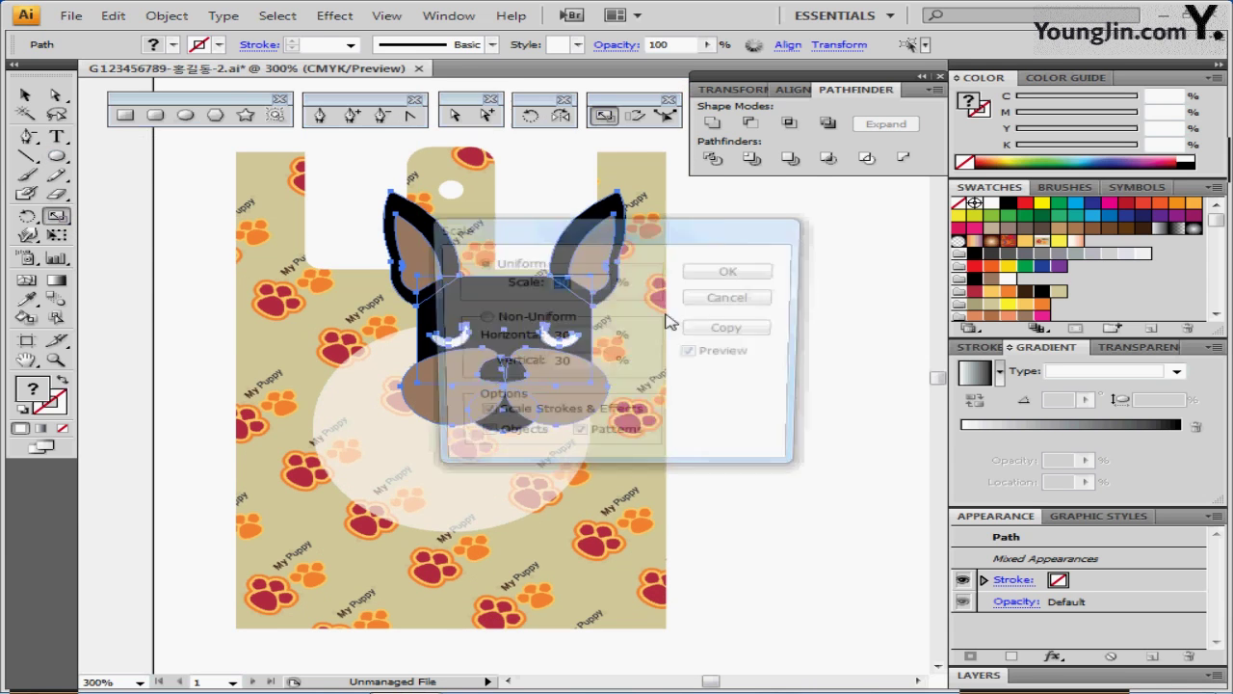
{"action": "type", "text": "60"}
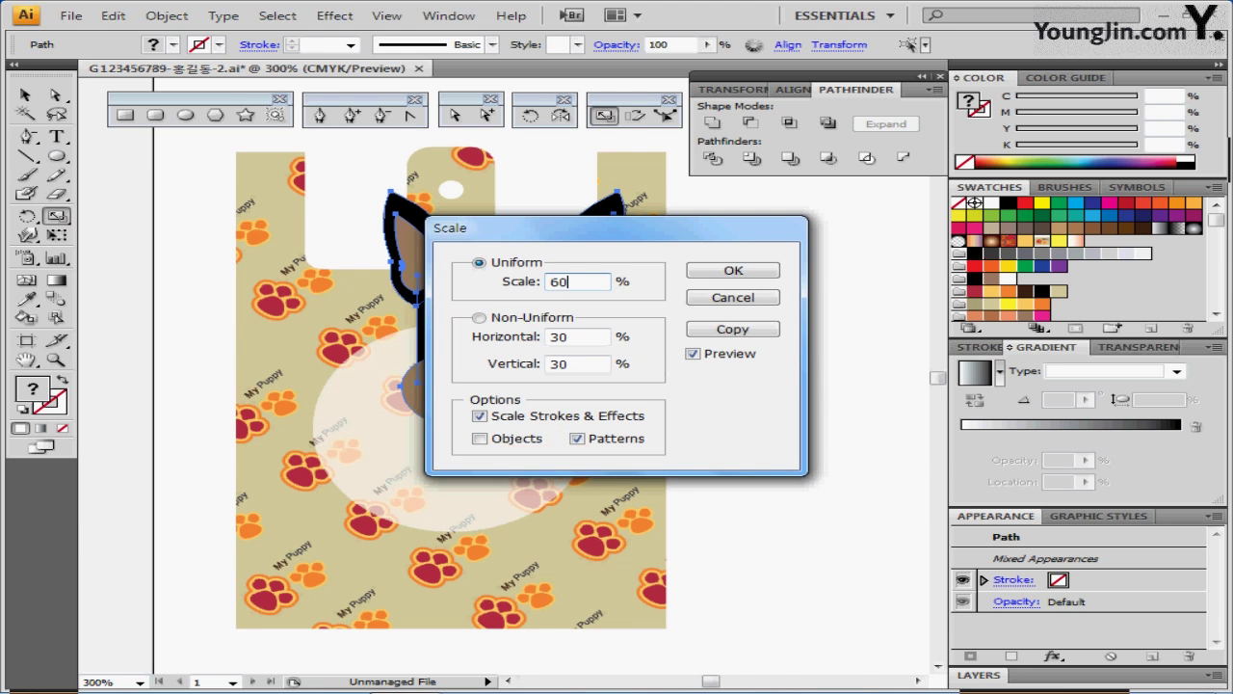
{"action": "left_click_drag", "start_coordinate": [540, 228], "coordinate": [722, 195]}
{"action": "left_click", "coordinate": [620, 426]}
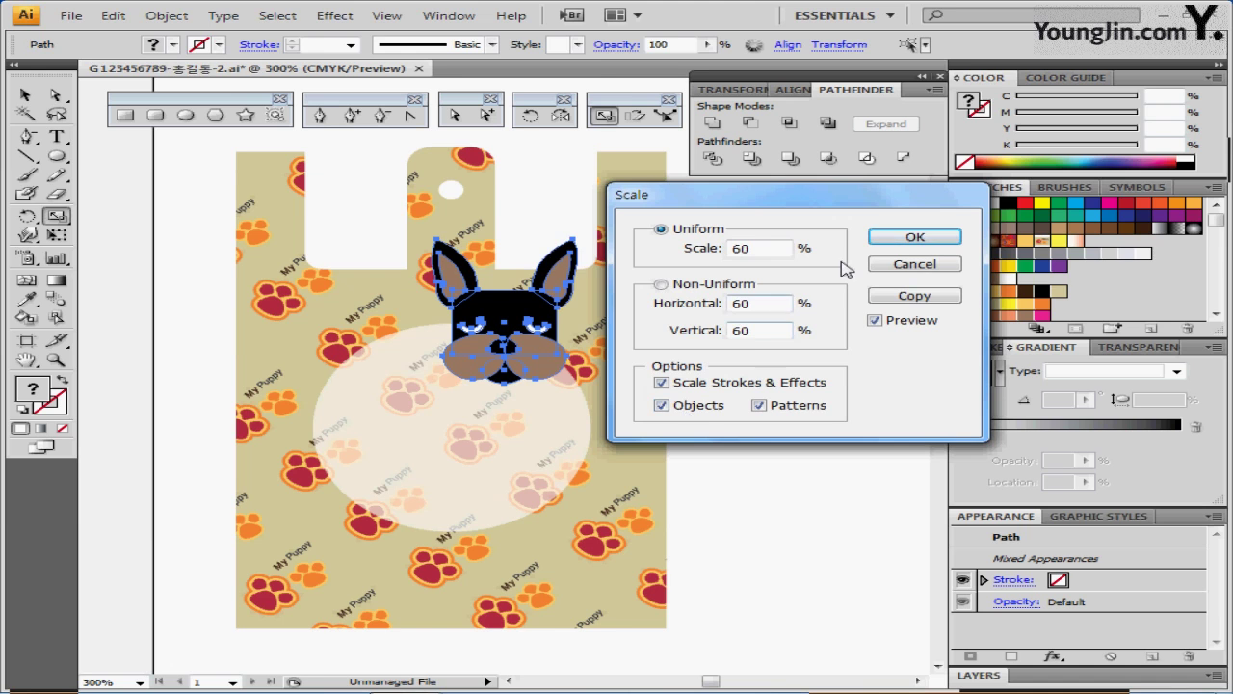
{"action": "left_click", "coordinate": [899, 248]}
- Centre the small dog's head inside the translucent circle on the tag, and deselect it
{"action": "left_click_drag", "start_coordinate": [509, 330], "coordinate": [462, 442]}
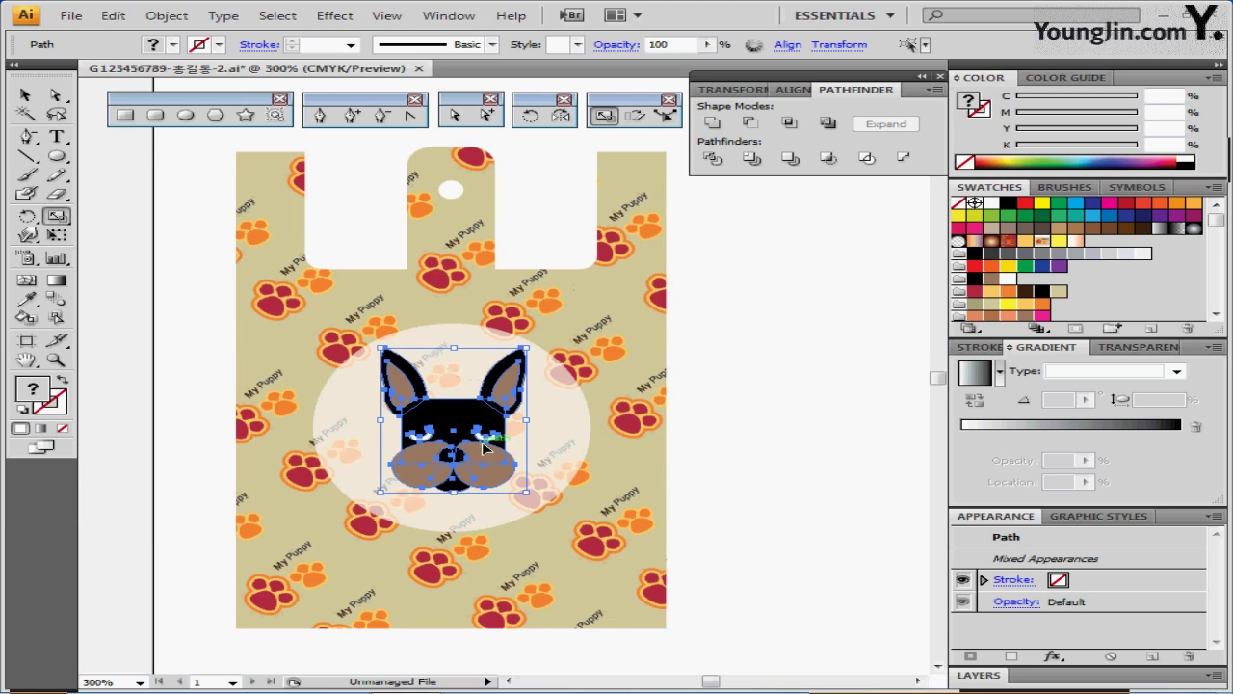
{"action": "key", "text": "ctrl+shift+b"}
{"action": "key", "text": "ctrl+plus"}
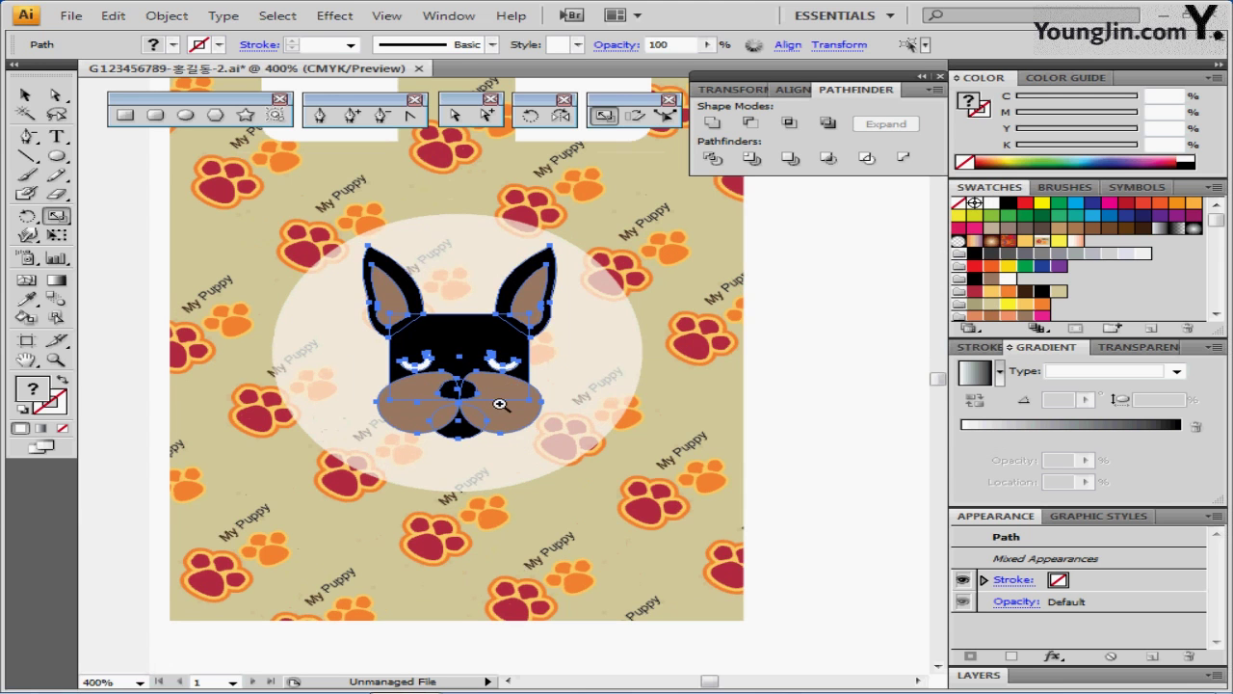
{"action": "mouse_move", "coordinate": [498, 410]}
{"action": "left_mouse_down"}
{"action": "mouse_move", "coordinate": [508, 480]}
{"action": "mouse_move", "coordinate": [498, 423]}
{"action": "left_mouse_up"}
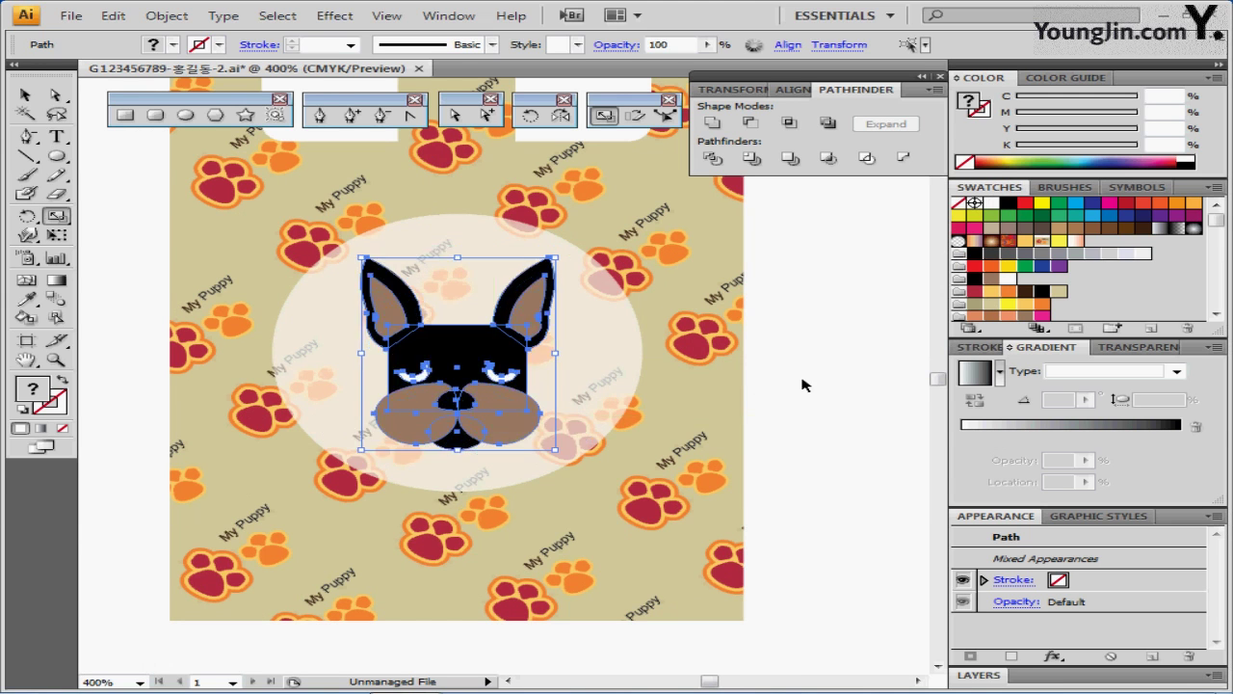
{"action": "key", "text": "ctrl+shift+a"}
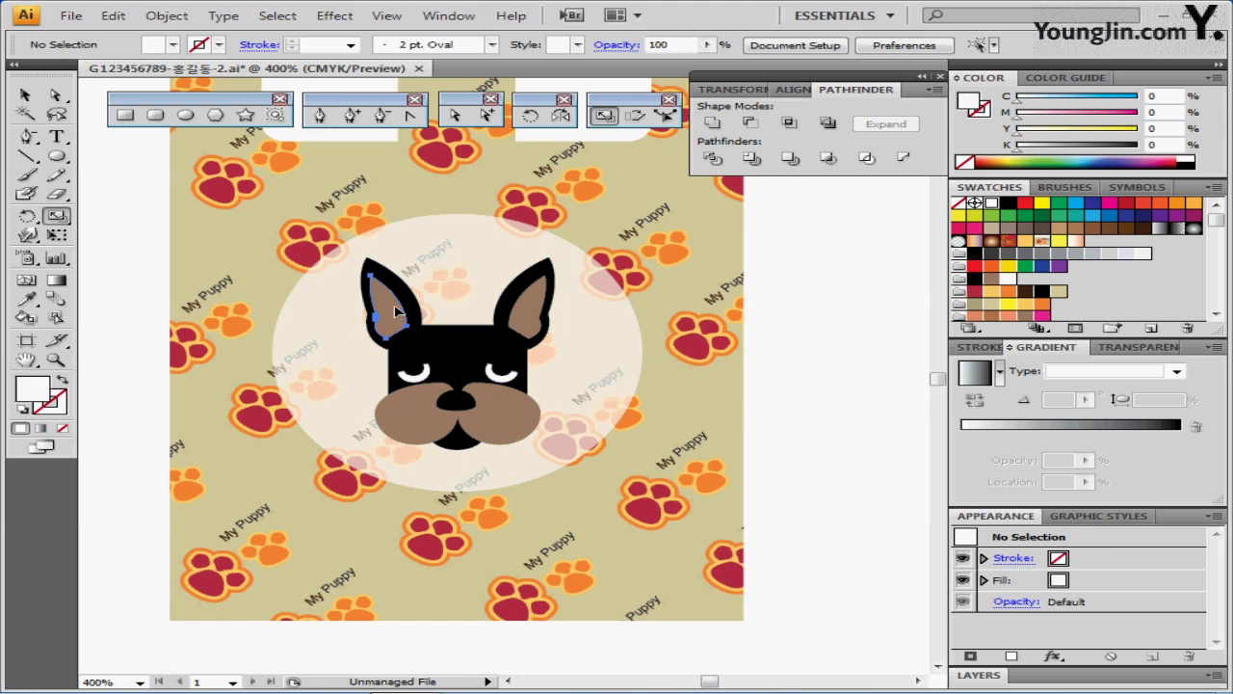
- Recolour the small head's inner ears and both muzzle ovals yellow with C0 M0 Y80 K0
{"action": "left_click", "coordinate": [394, 306]}
{"action": "left_click", "coordinate": [530, 307], "text": "shift"}
{"action": "left_click", "coordinate": [491, 424], "text": "shift"}
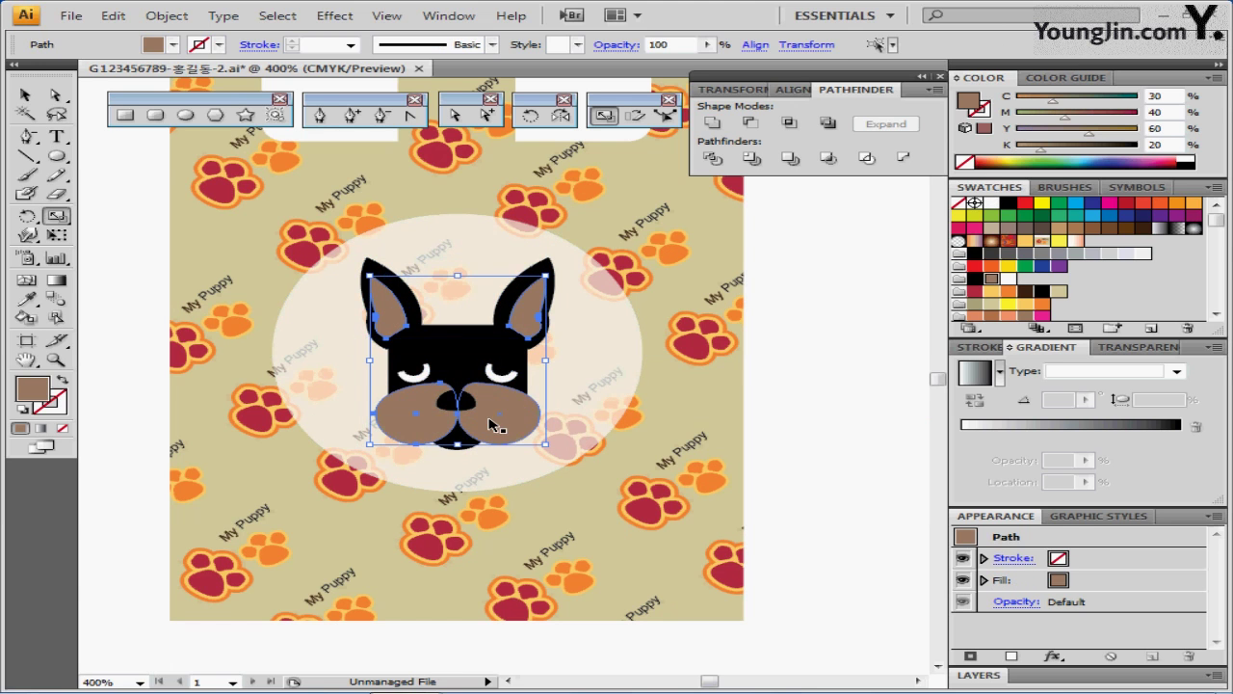
{"action": "key", "text": "s"}
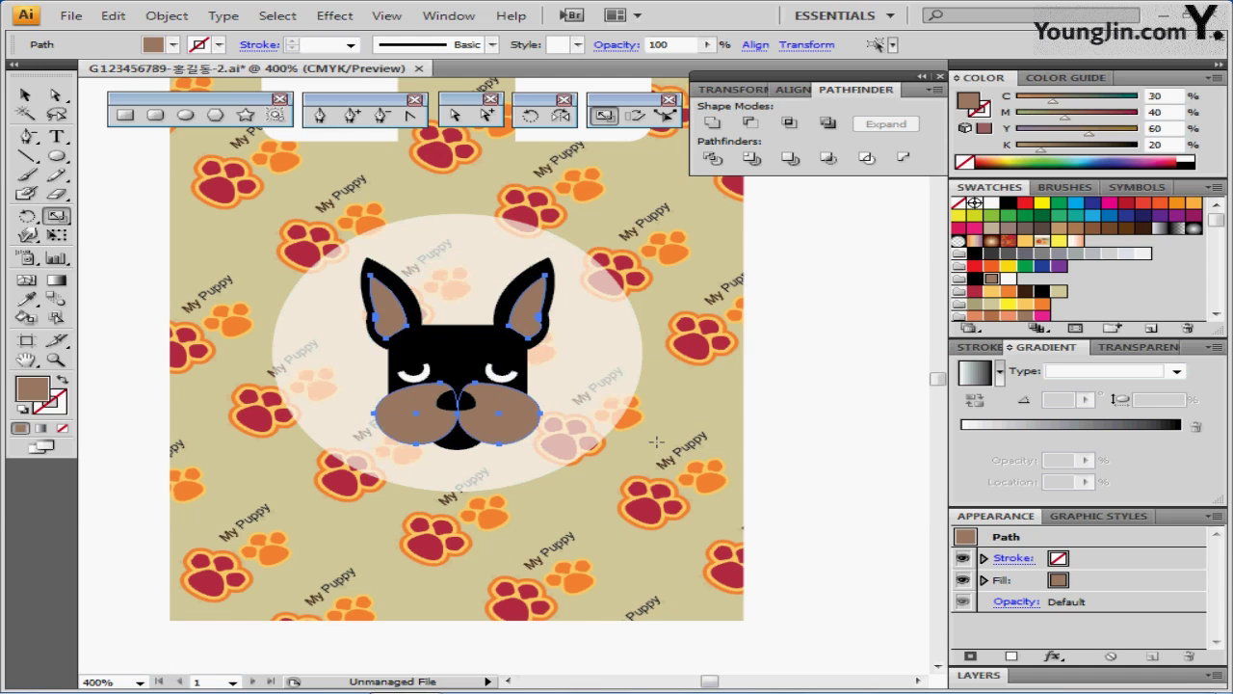
{"action": "left_click", "coordinate": [1058, 243]}
{"action": "left_click", "coordinate": [1169, 129]}
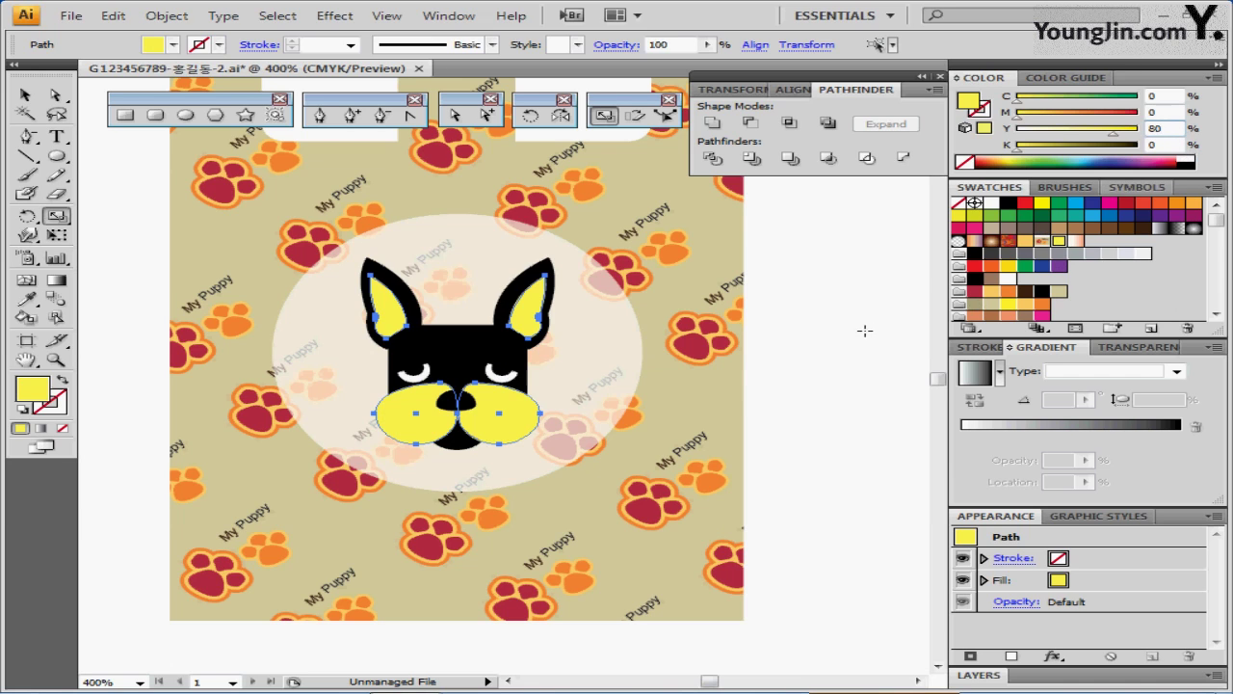
{"action": "left_click", "coordinate": [807, 405]}
- Draw a 33 mm wide ellipse and align it with the upper ellipse guide of the collar
{"action": "left_click_drag", "start_coordinate": [806, 405], "coordinate": [600, 413]}
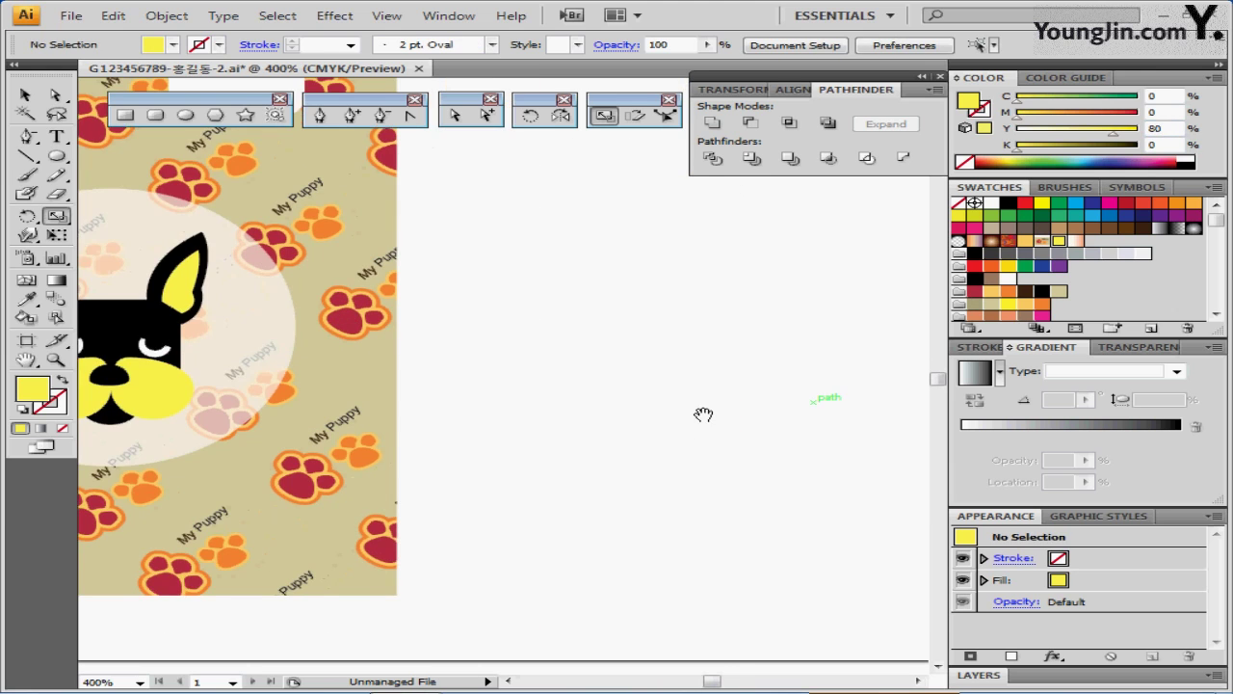
{"action": "left_click_drag", "start_coordinate": [702, 415], "coordinate": [617, 447]}
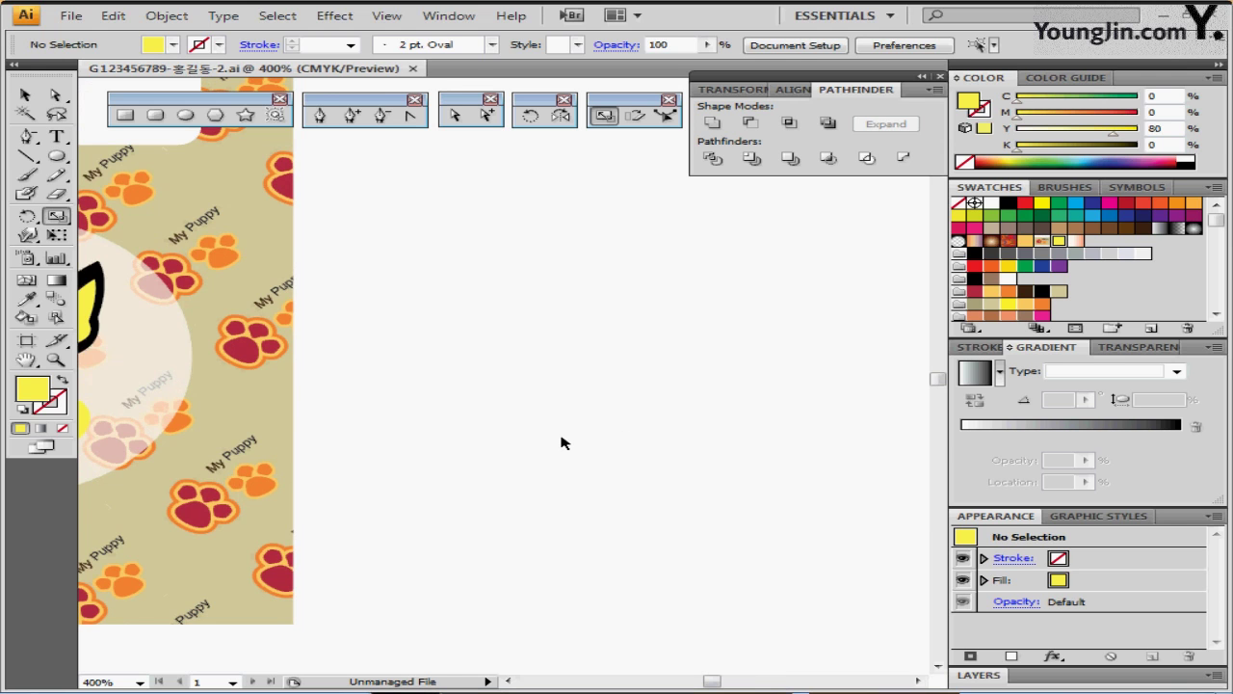
{"action": "mouse_move", "coordinate": [517, 380]}
{"action": "left_mouse_down"}
{"action": "mouse_move", "coordinate": [449, 380]}
{"action": "mouse_move", "coordinate": [375, 404]}
{"action": "mouse_move", "coordinate": [421, 395]}
{"action": "left_mouse_up"}
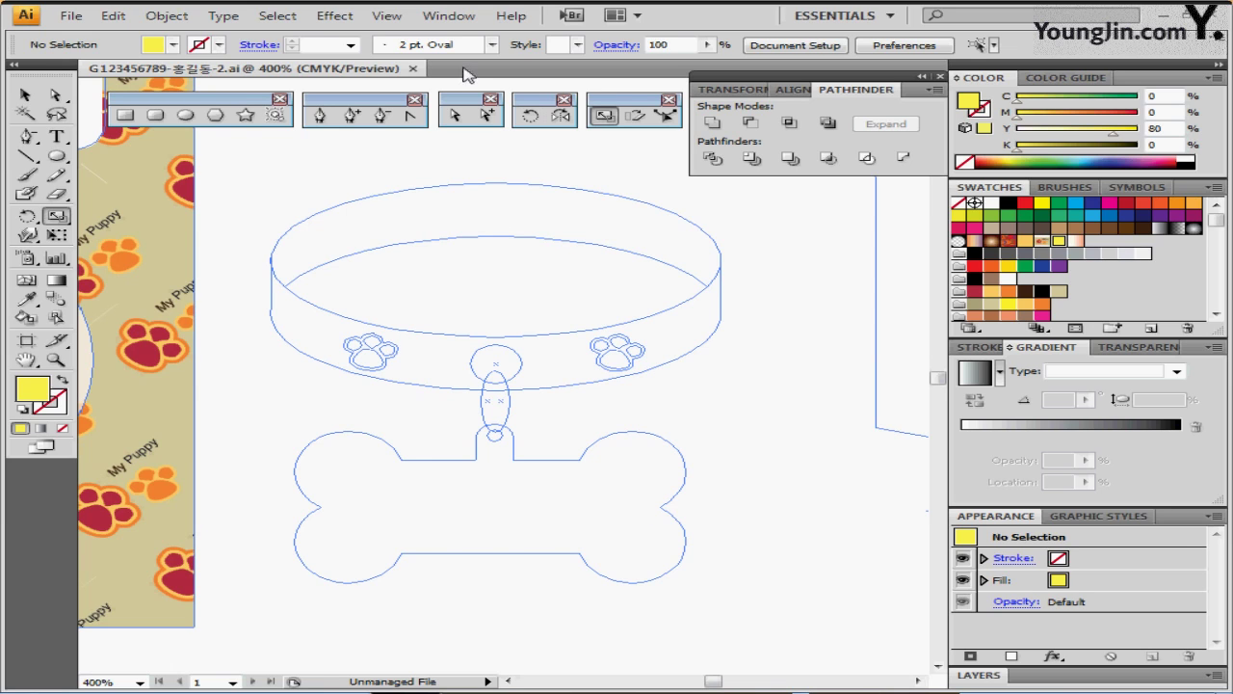
{"action": "left_click", "coordinate": [185, 116]}
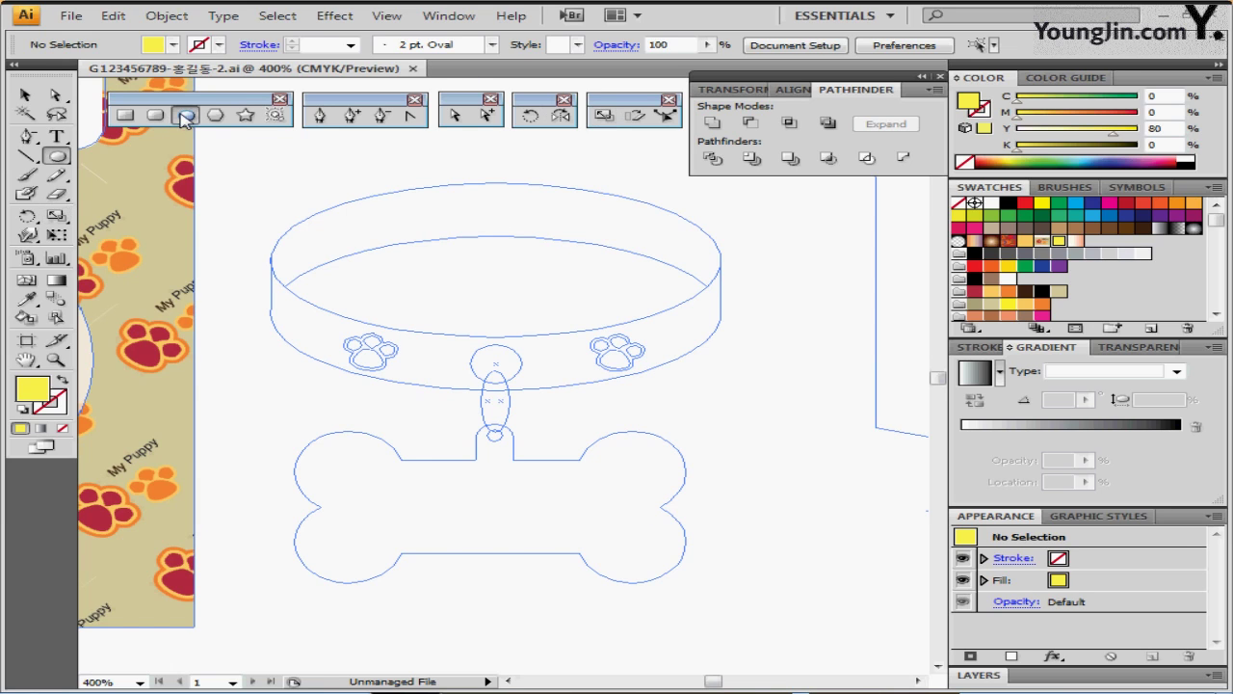
{"action": "left_click", "coordinate": [268, 204]}
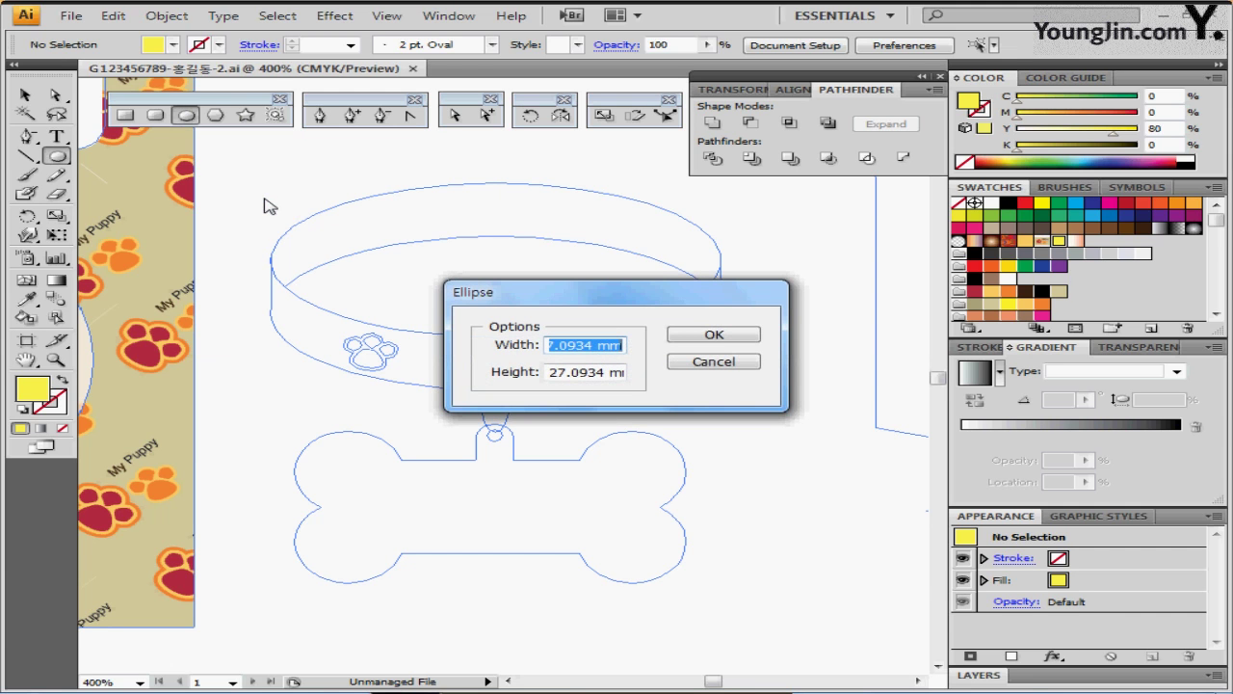
{"action": "type", "text": "33"}
{"action": "key", "text": "Tab"}
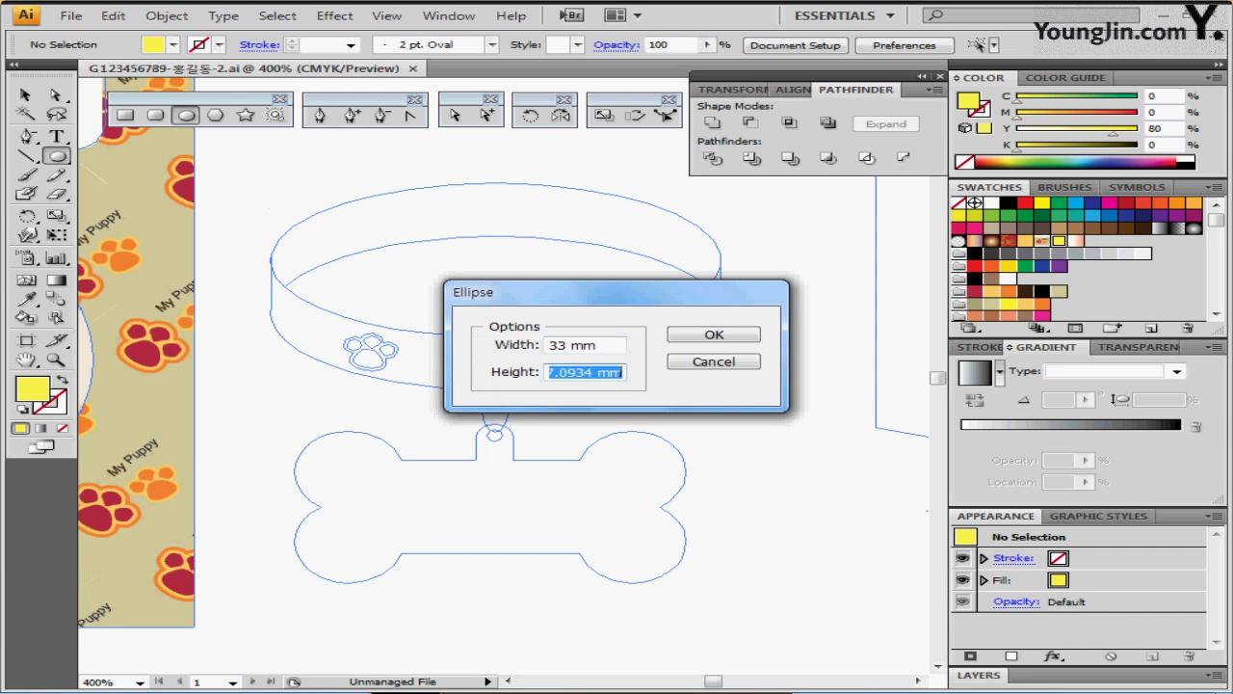
{"action": "type", "text": "33"}
{"action": "key", "text": "Return"}
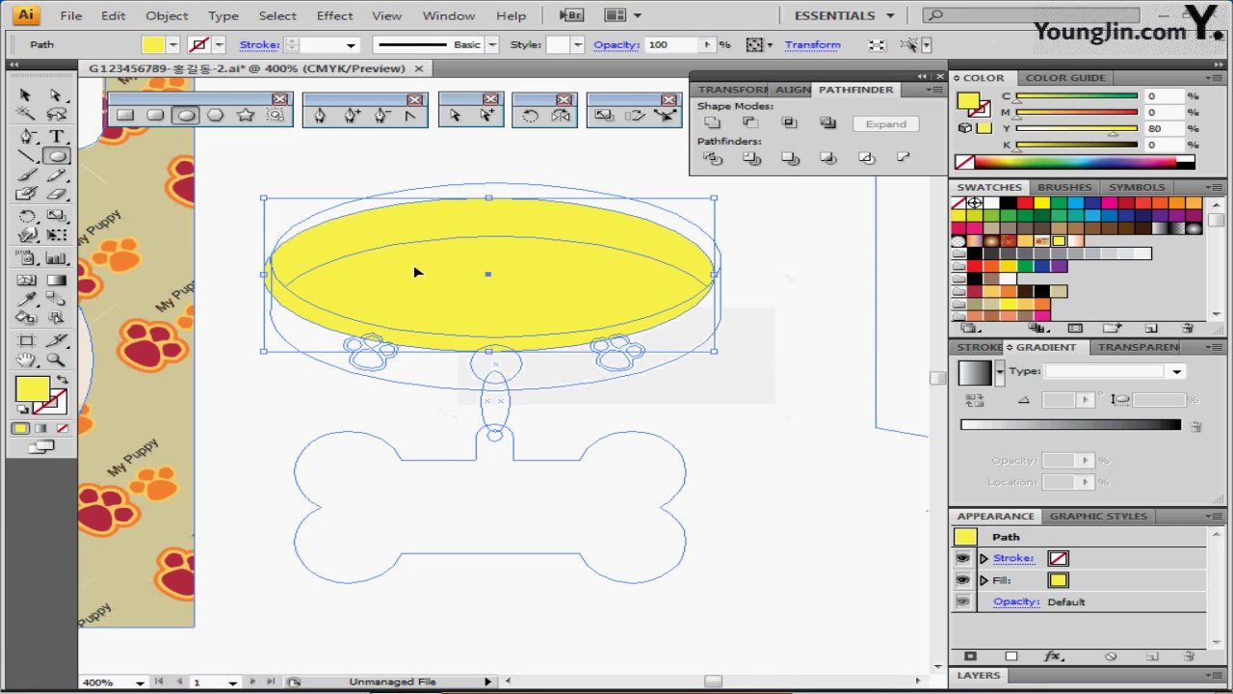
{"action": "left_click_drag", "start_coordinate": [413, 264], "coordinate": [417, 258]}
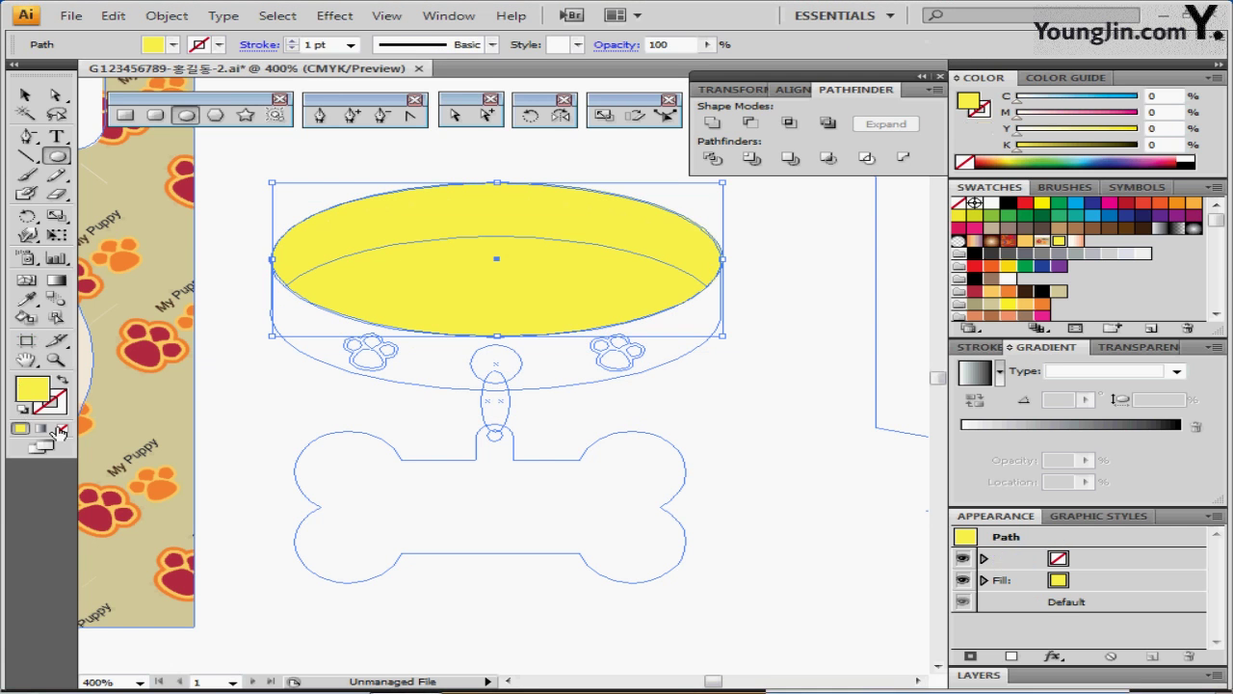
- Give the collar ellipse a 1 pt black stroke without fill, and duplicate it about 5.3 mm straight down onto the lower ellipse guide
{"action": "key", "text": "d"}
{"action": "left_click", "coordinate": [63, 431]}
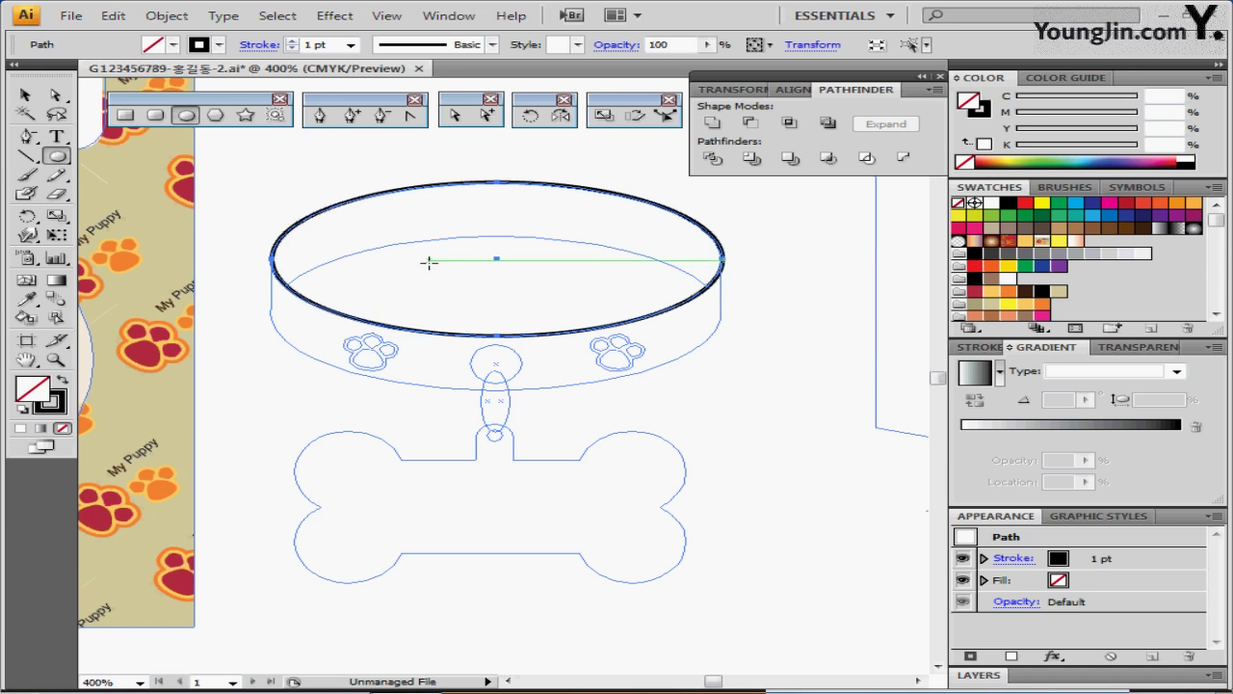
{"action": "key", "text": "ctrl"}
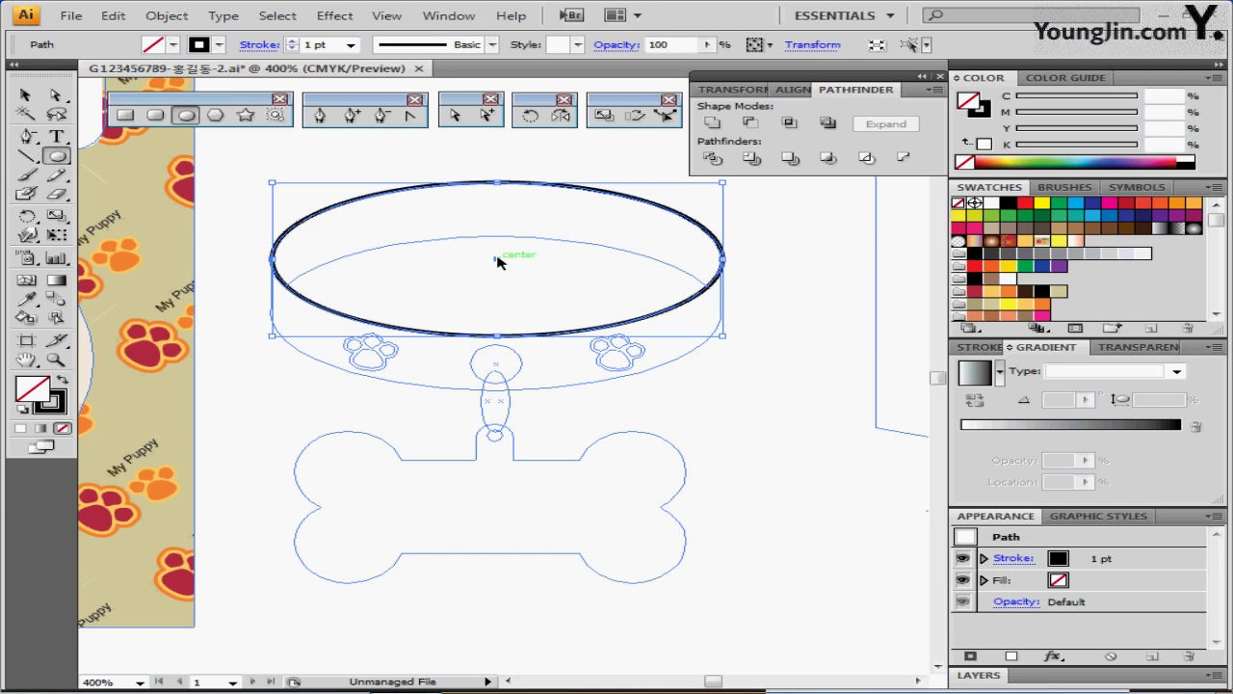
{"action": "left_click_drag", "start_coordinate": [499, 260], "coordinate": [503, 315]}
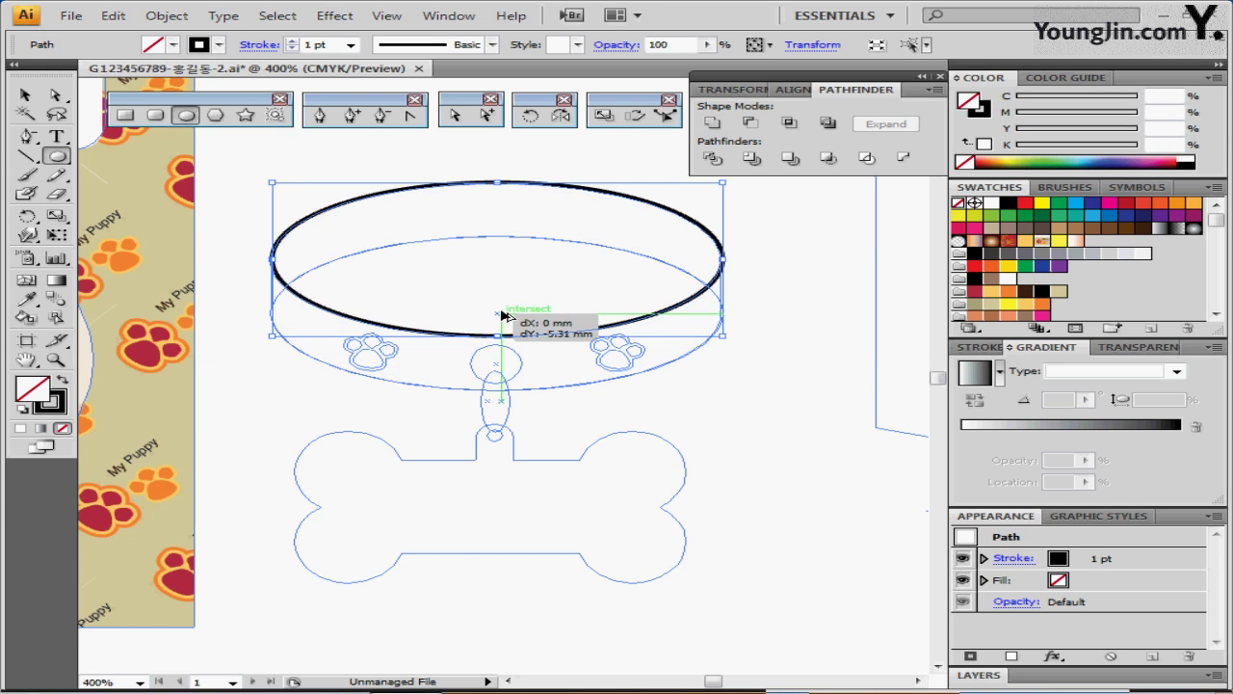
{"action": "left_click_drag", "start_coordinate": [503, 315], "coordinate": [504, 316]}
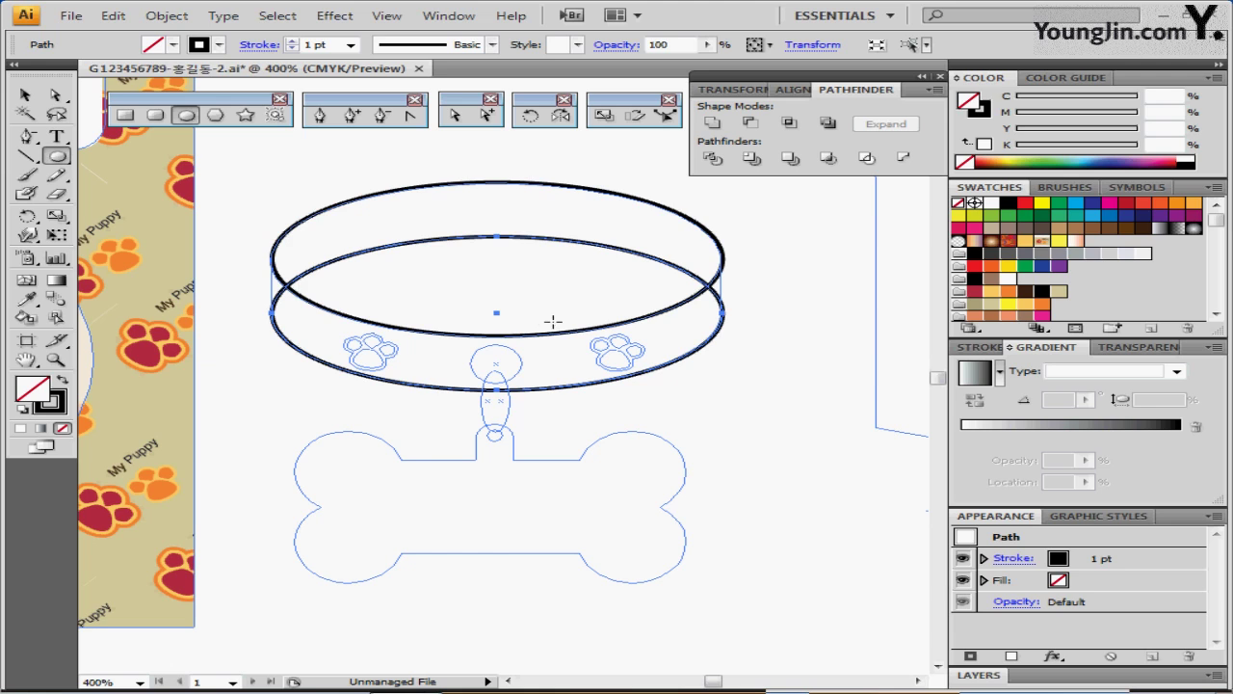
- Draw a 32.9 mm wide rectangle and raise it over the ellipses so its lower edge crosses the lower ellipse
{"action": "key", "text": "m"}
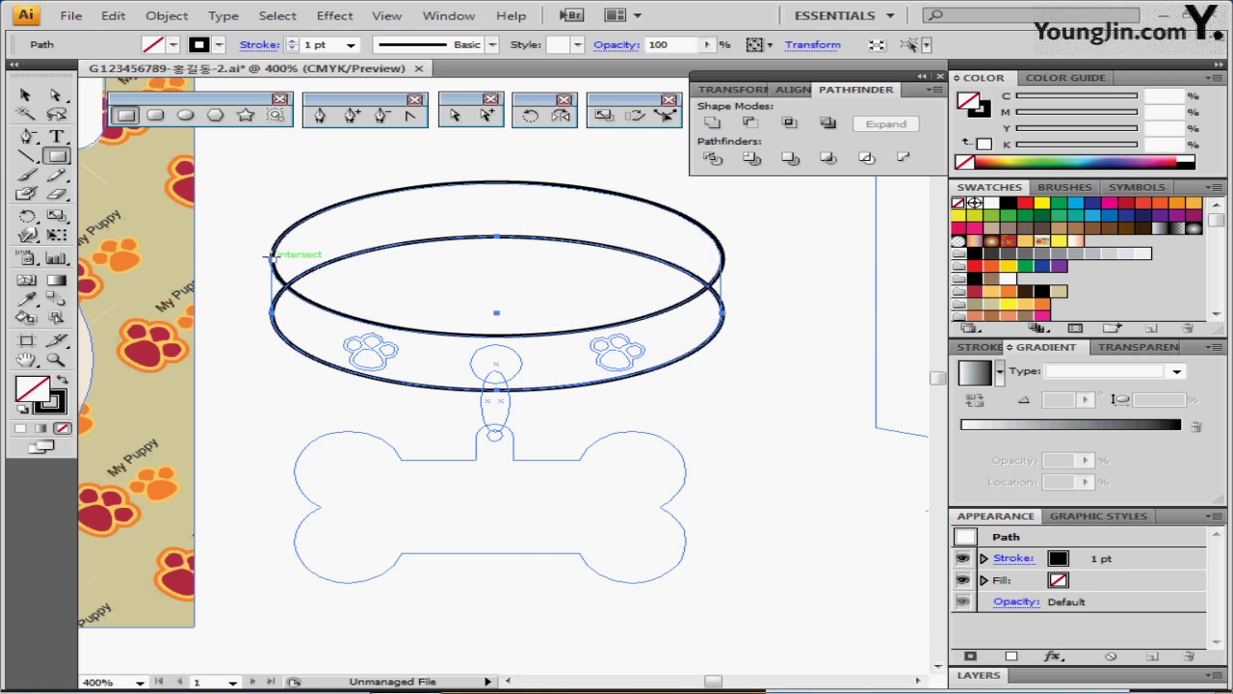
{"action": "left_click", "coordinate": [271, 256]}
{"action": "type", "text": "32"}
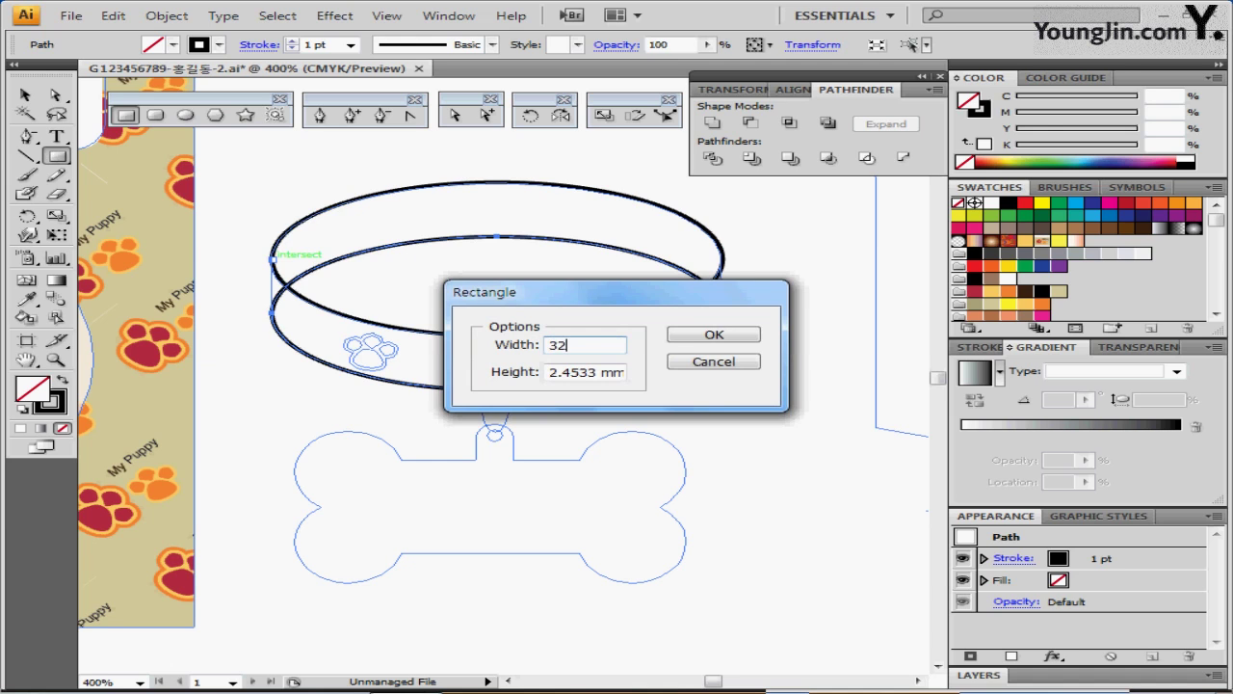
{"action": "type", "text": ".9"}
{"action": "key", "text": "Tab"}
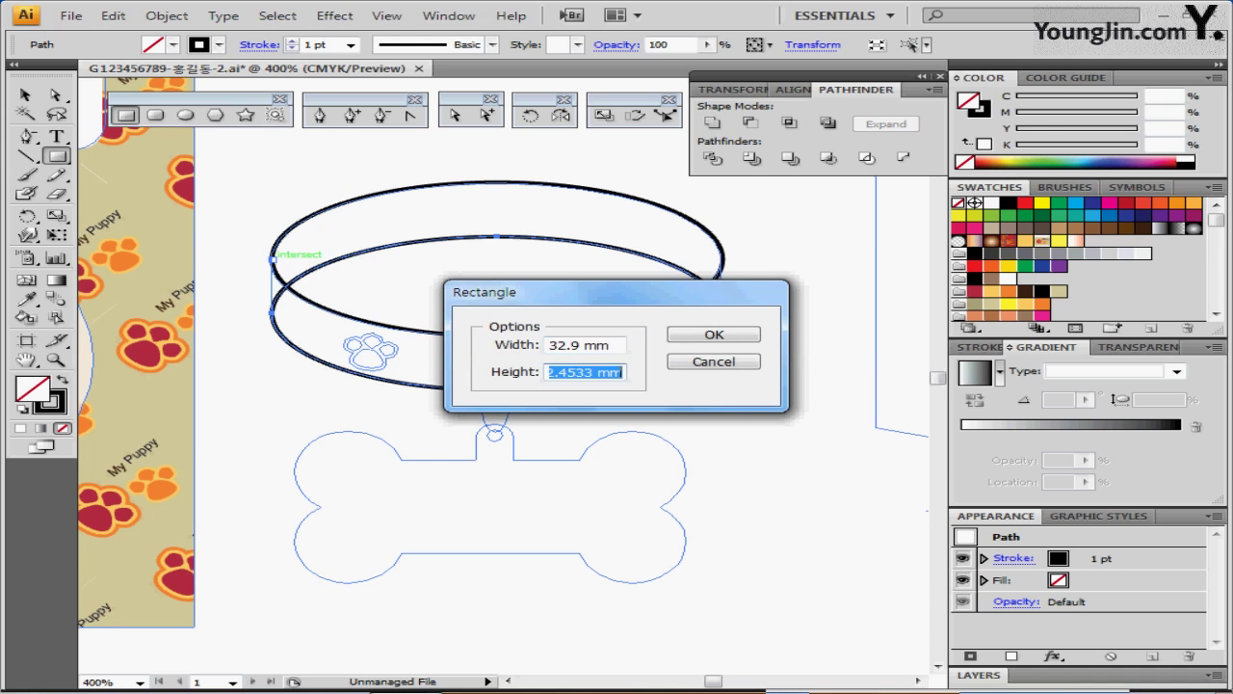
{"action": "type", "text": "20"}
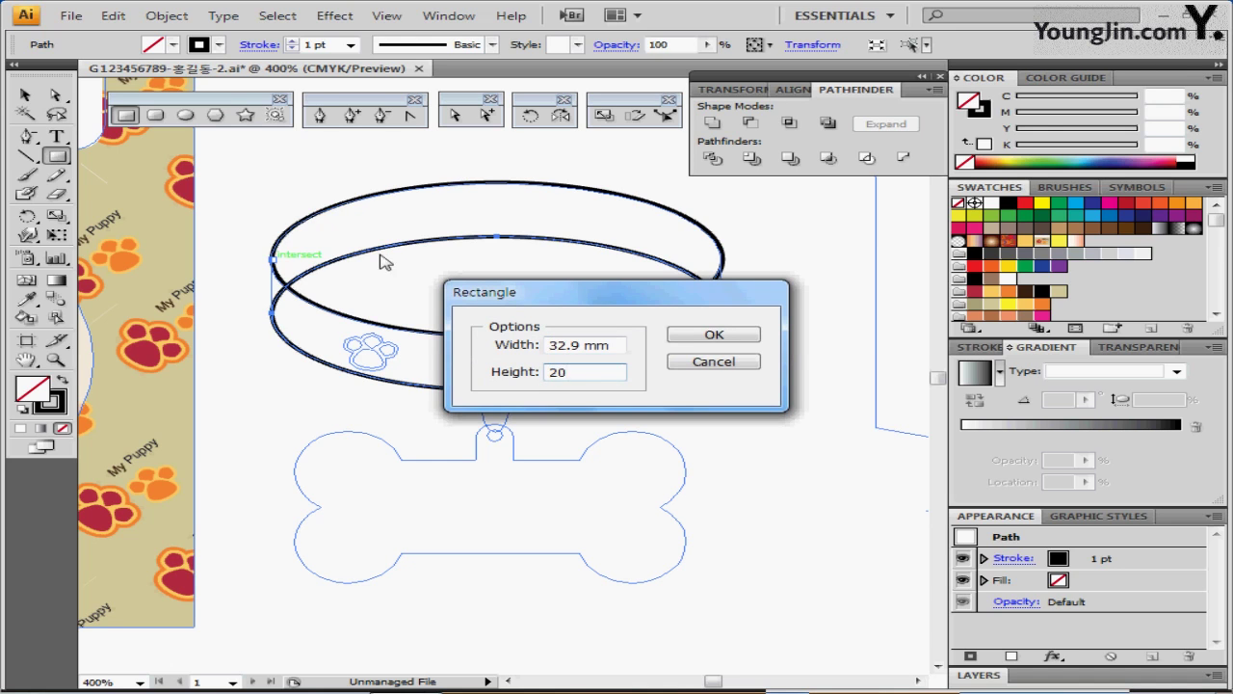
{"action": "left_click", "coordinate": [703, 337]}
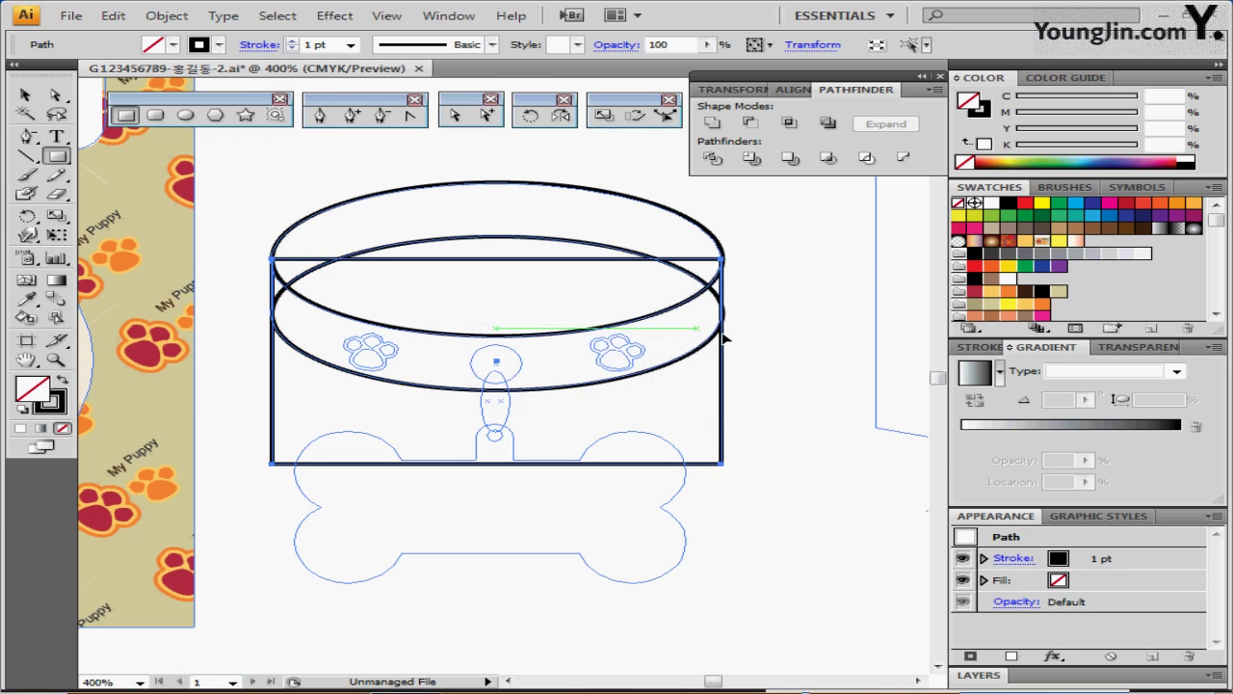
{"action": "key", "text": "ctrl"}
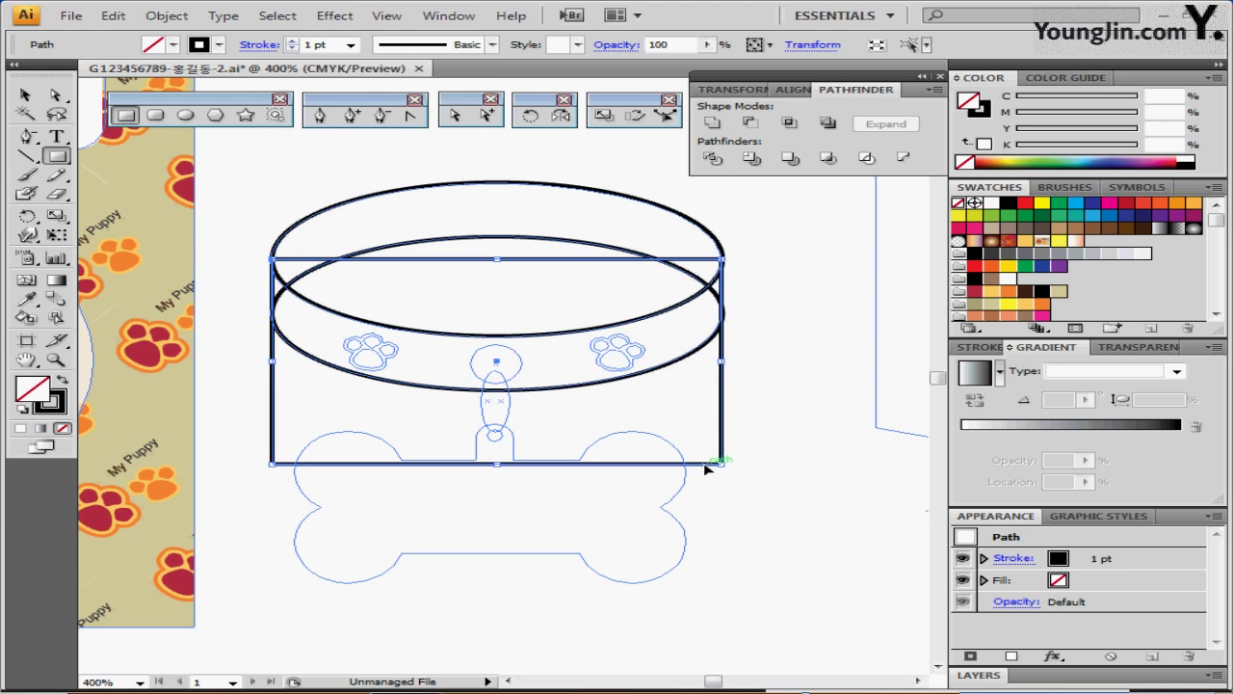
{"action": "left_click_drag", "start_coordinate": [709, 469], "coordinate": [695, 351]}
- Hide the guides, align the rectangle and both ellipses on their horizontal centres, and split them with Pathfinder Divide
{"action": "left_click", "coordinate": [782, 226], "text": "ctrl"}
{"action": "left_click", "coordinate": [545, 393], "text": "ctrl"}
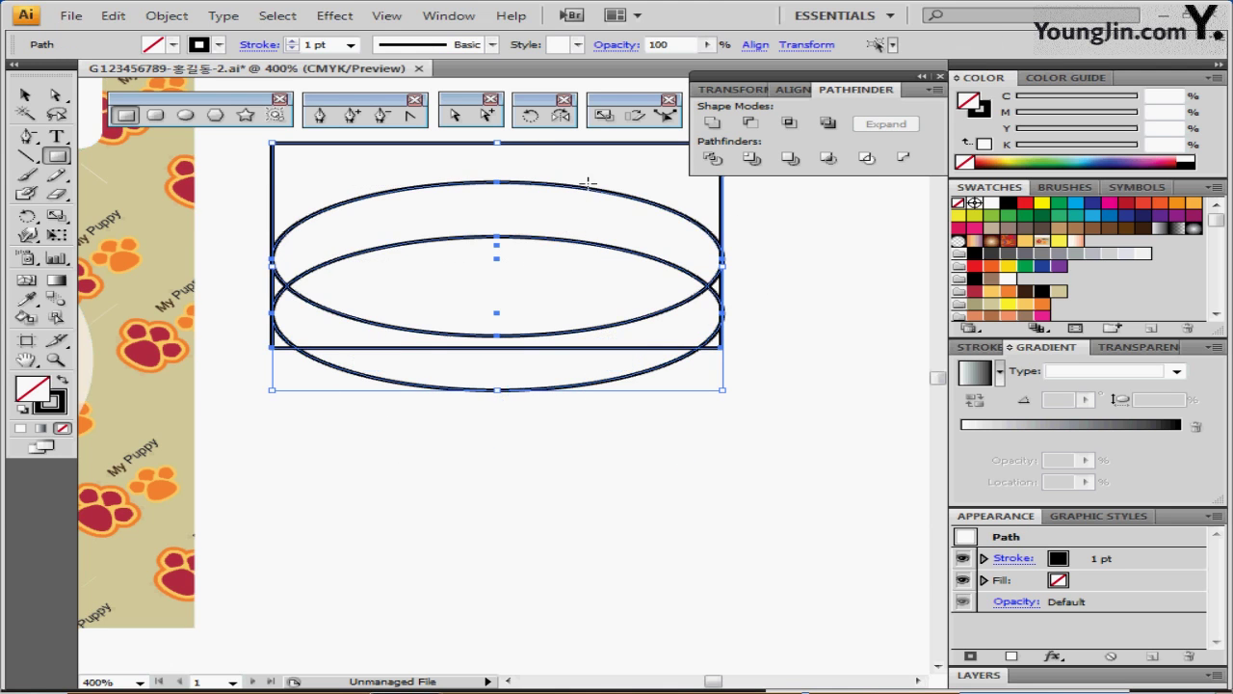
{"action": "left_click", "coordinate": [794, 89]}
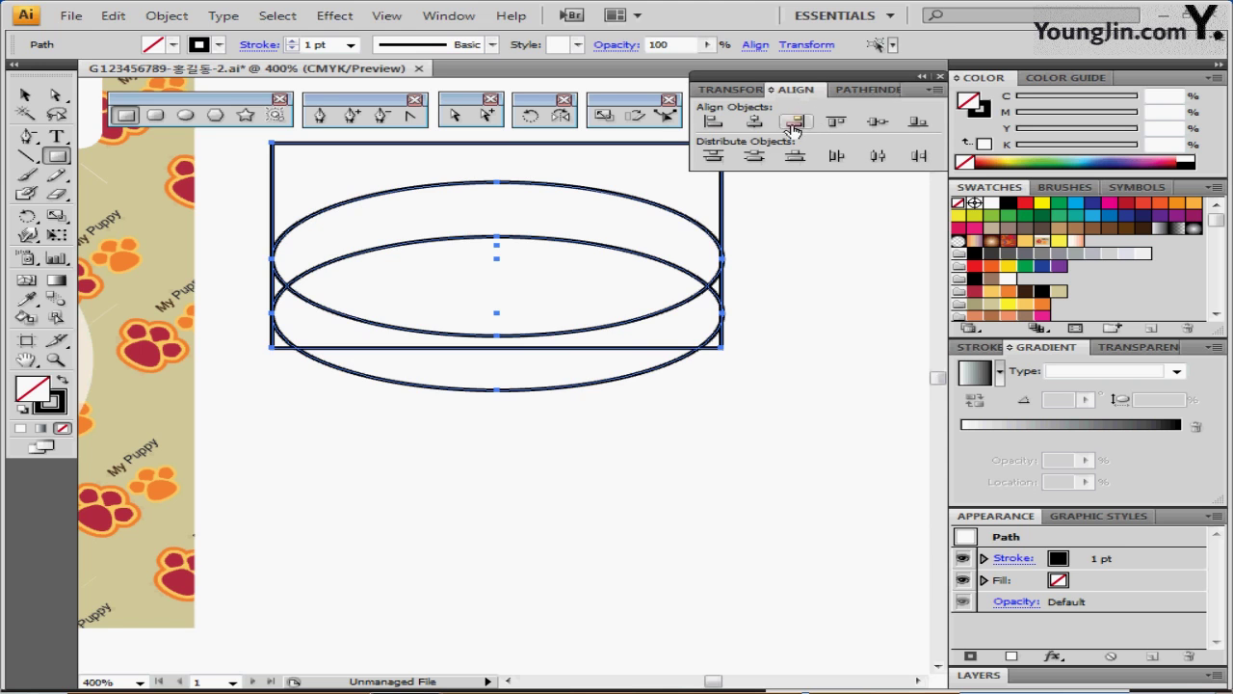
{"action": "left_click", "coordinate": [753, 123]}
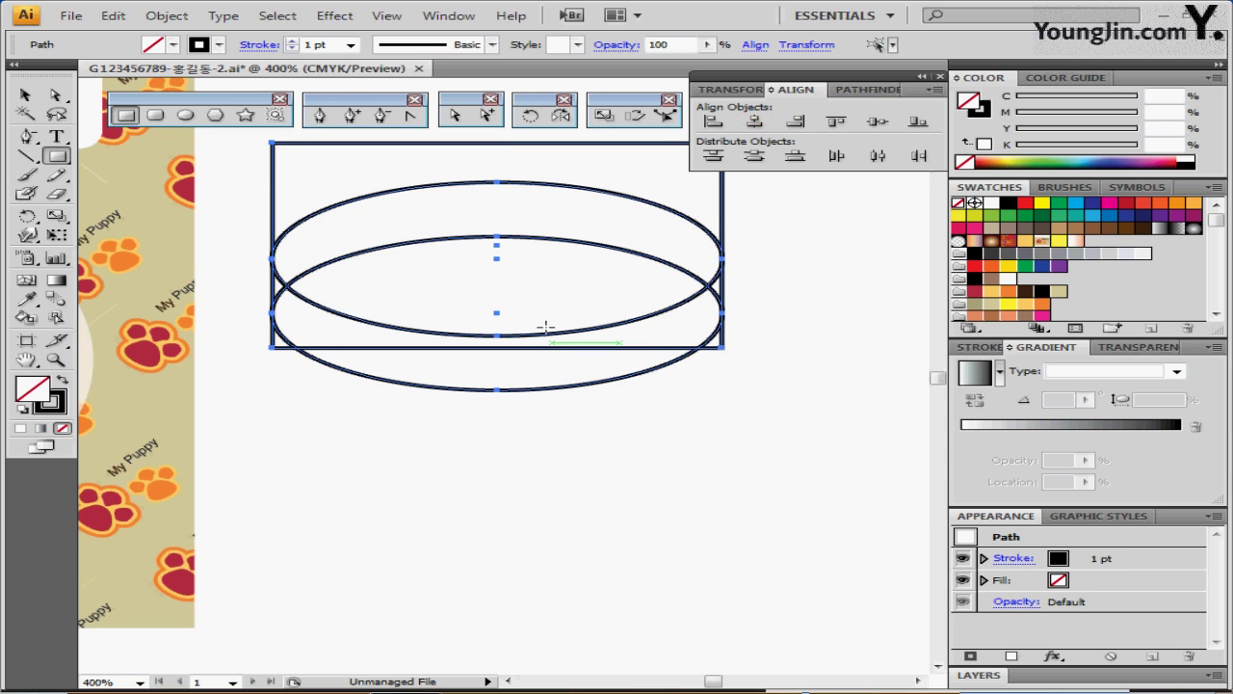
{"action": "left_click_drag", "start_coordinate": [543, 328], "coordinate": [485, 361]}
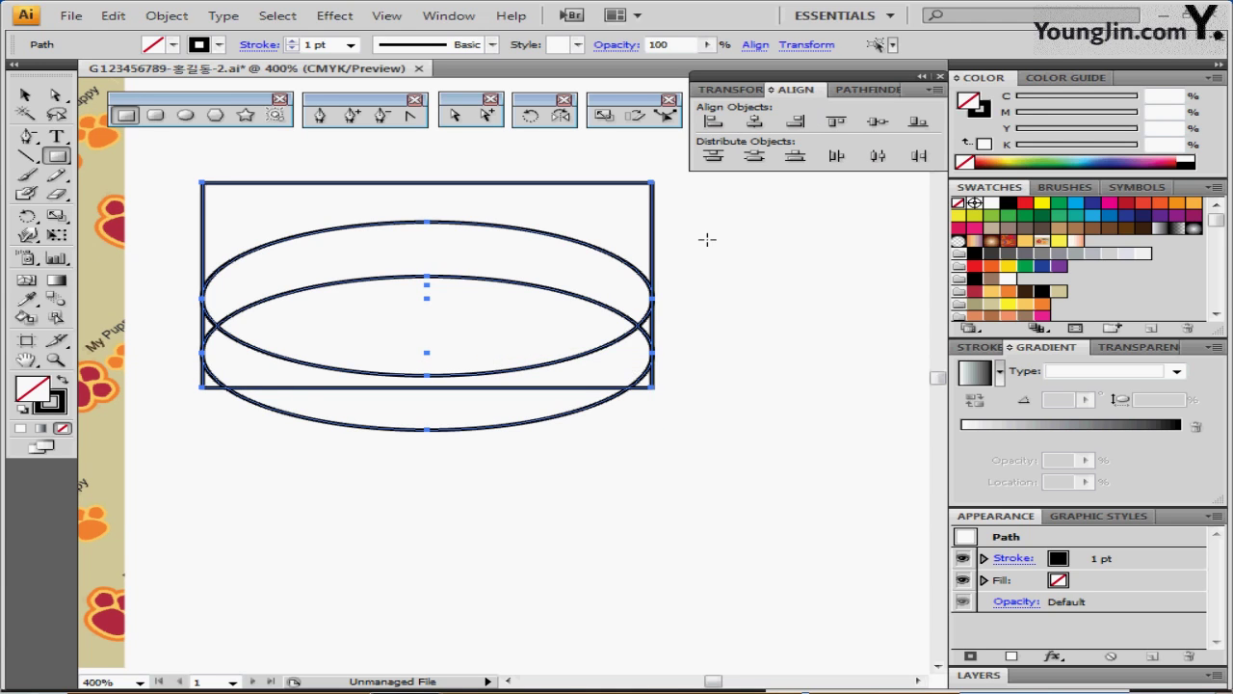
{"action": "left_click", "coordinate": [868, 89]}
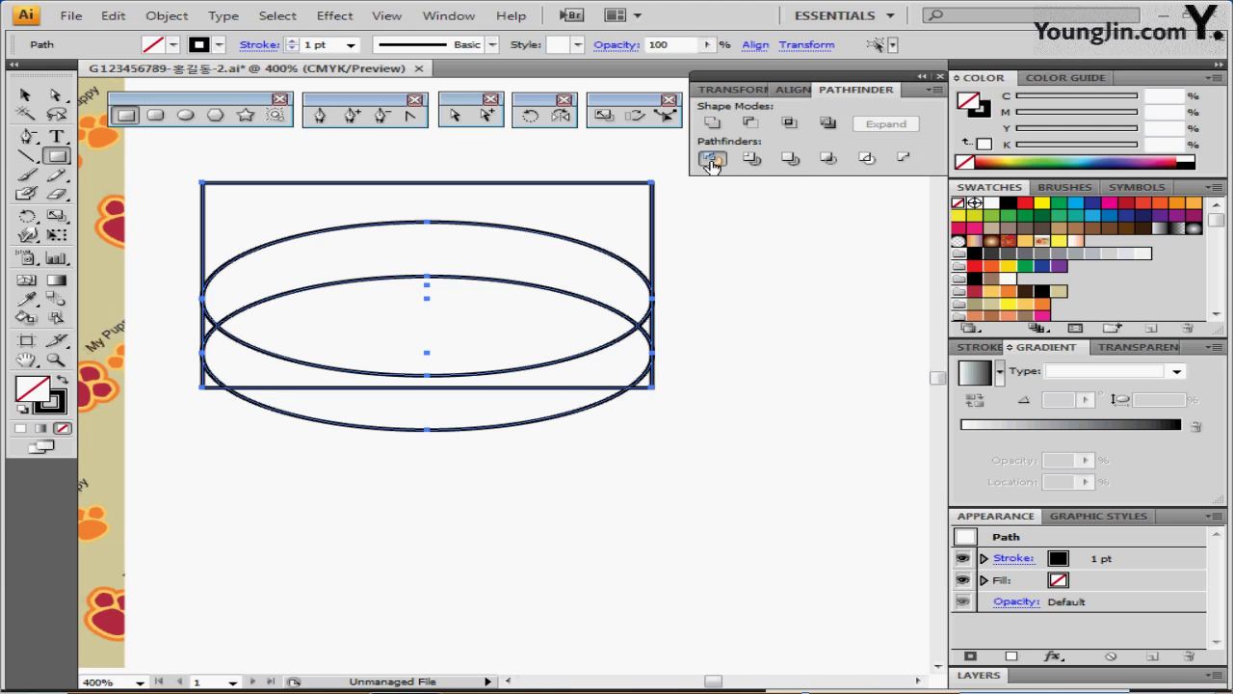
{"action": "left_click", "coordinate": [710, 160]}
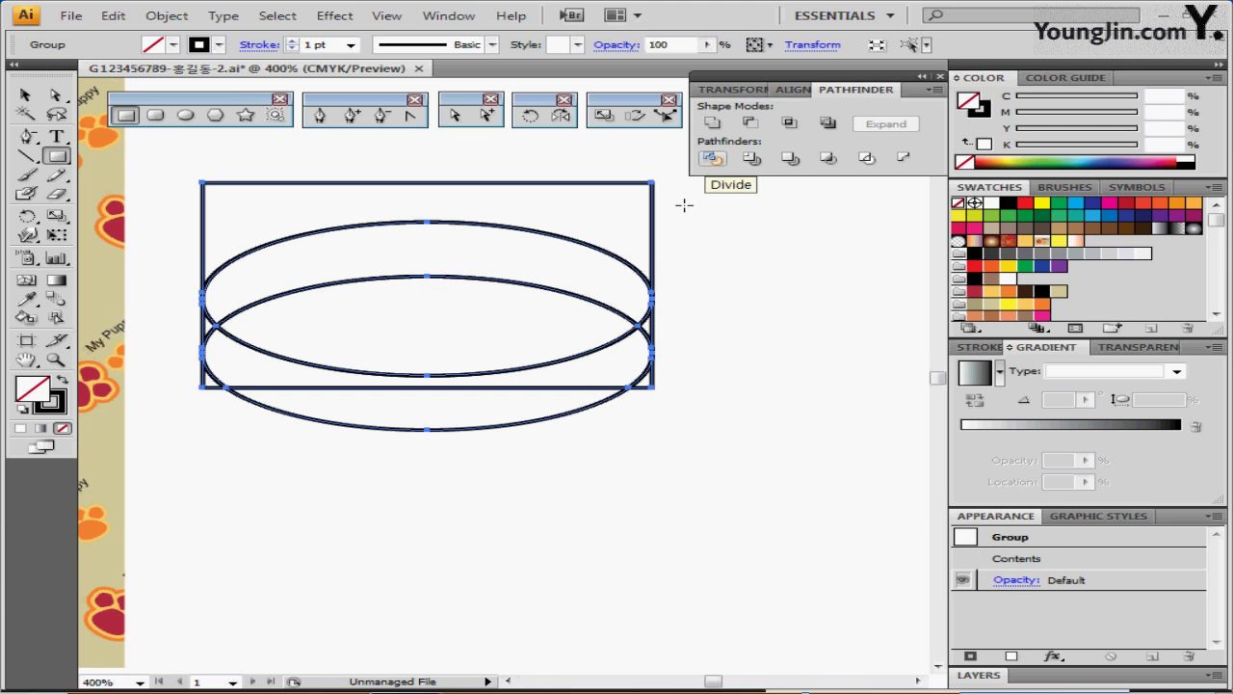
- Isolate the divided group and delete the piece above the ellipses and both lower corner pieces outside them
{"action": "double_click", "coordinate": [566, 363]}
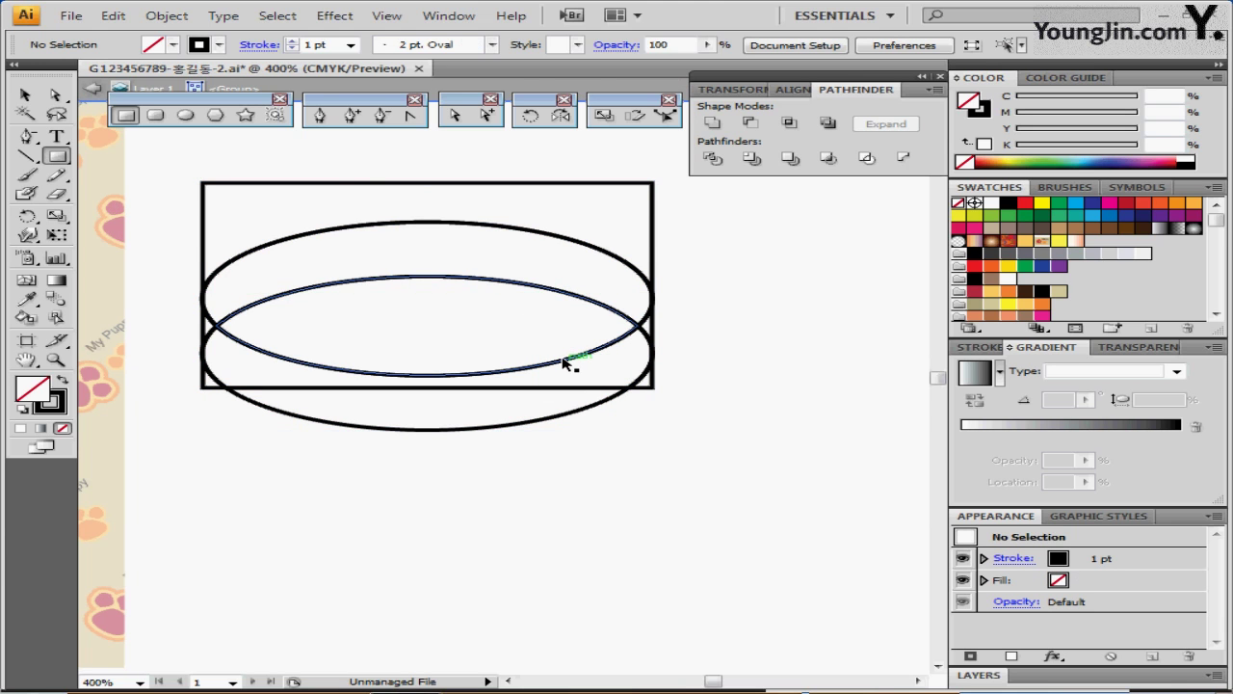
{"action": "left_click", "coordinate": [364, 206]}
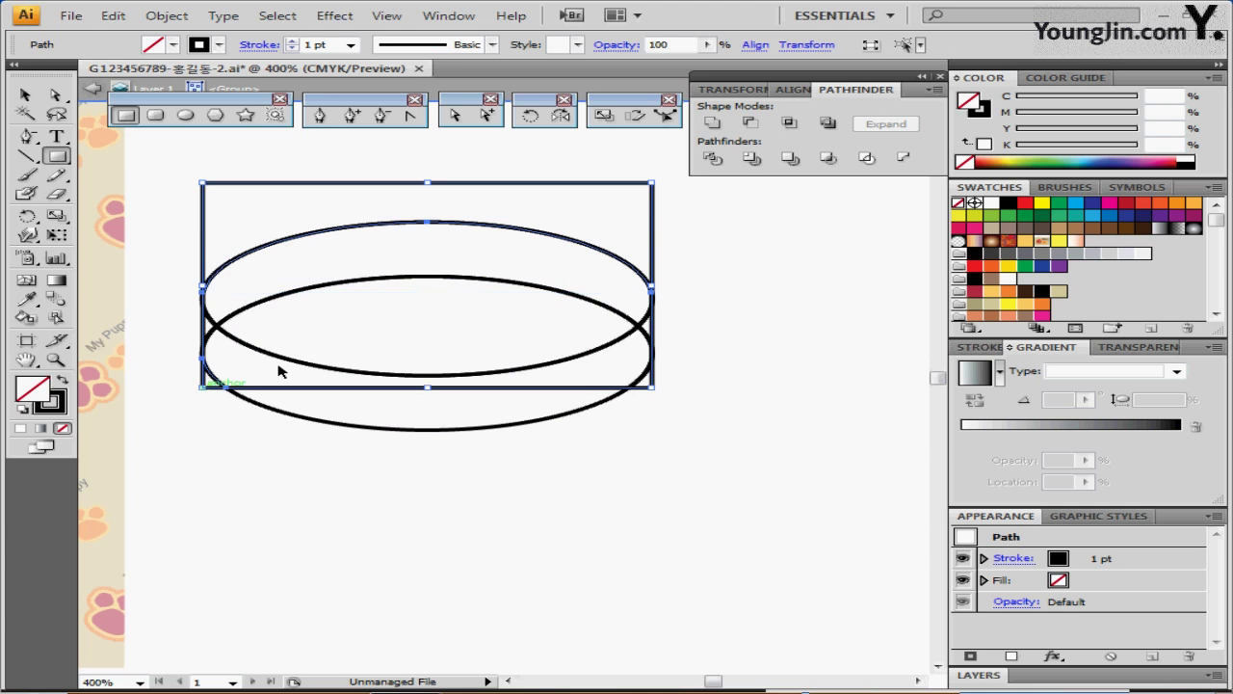
{"action": "left_click", "coordinate": [644, 390]}
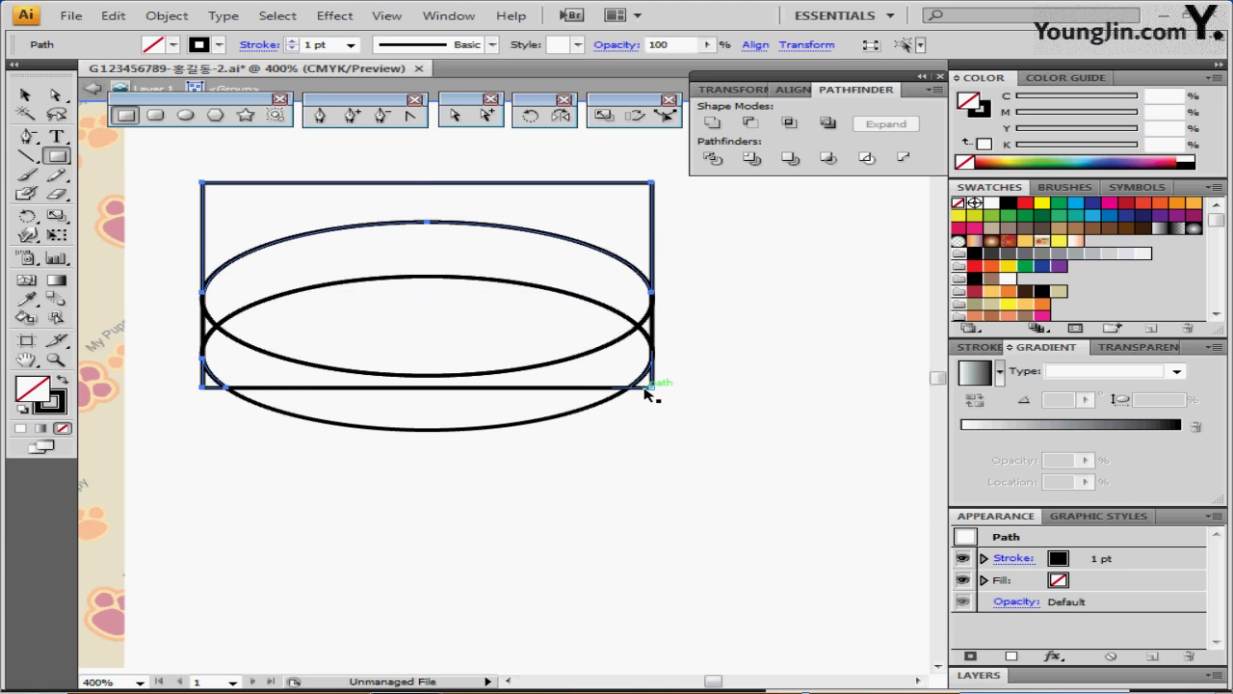
{"action": "key", "text": "ctrl+shift+a"}
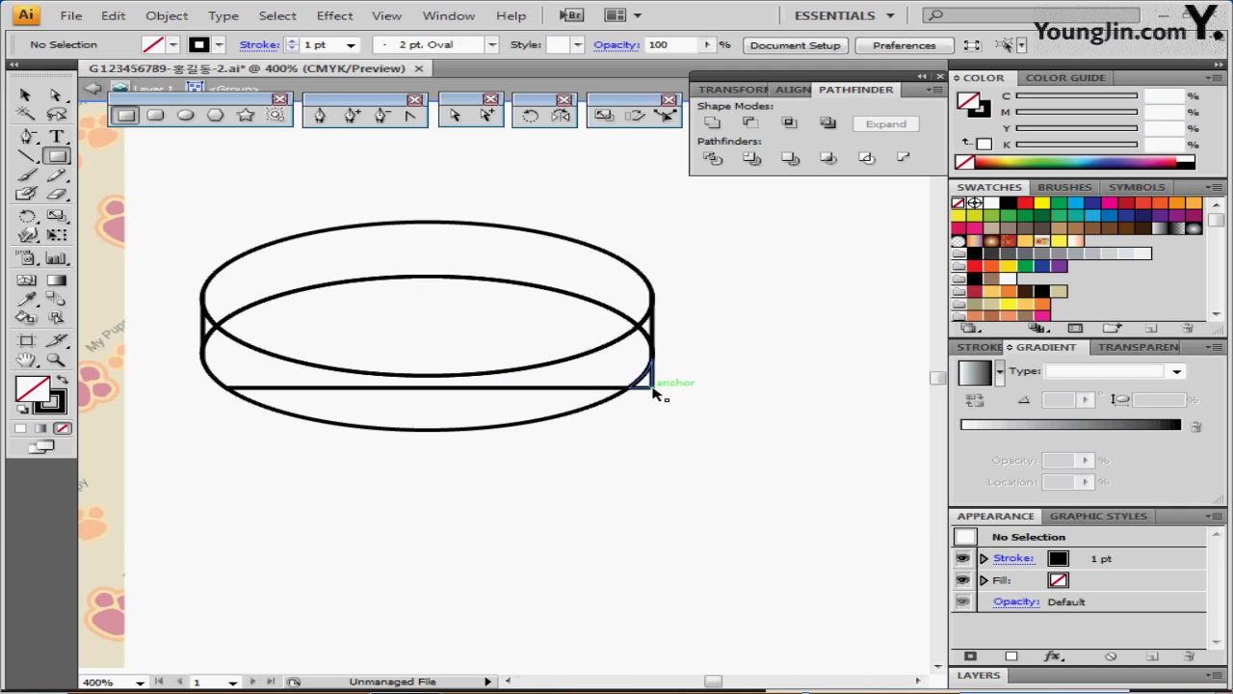
{"action": "left_click", "coordinate": [653, 389]}
{"action": "key", "text": "Delete"}
- Unite the side pieces and lower pieces into one front band of the collar
{"action": "left_click", "coordinate": [204, 328]}
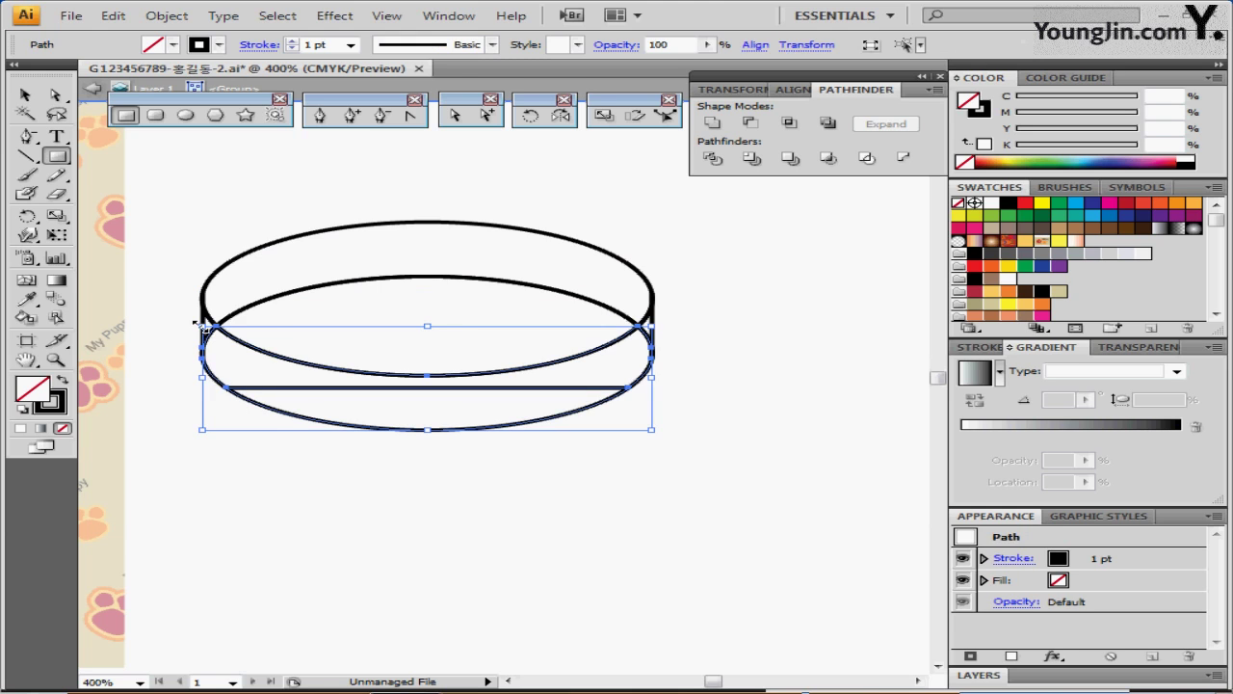
{"action": "key", "text": "a"}
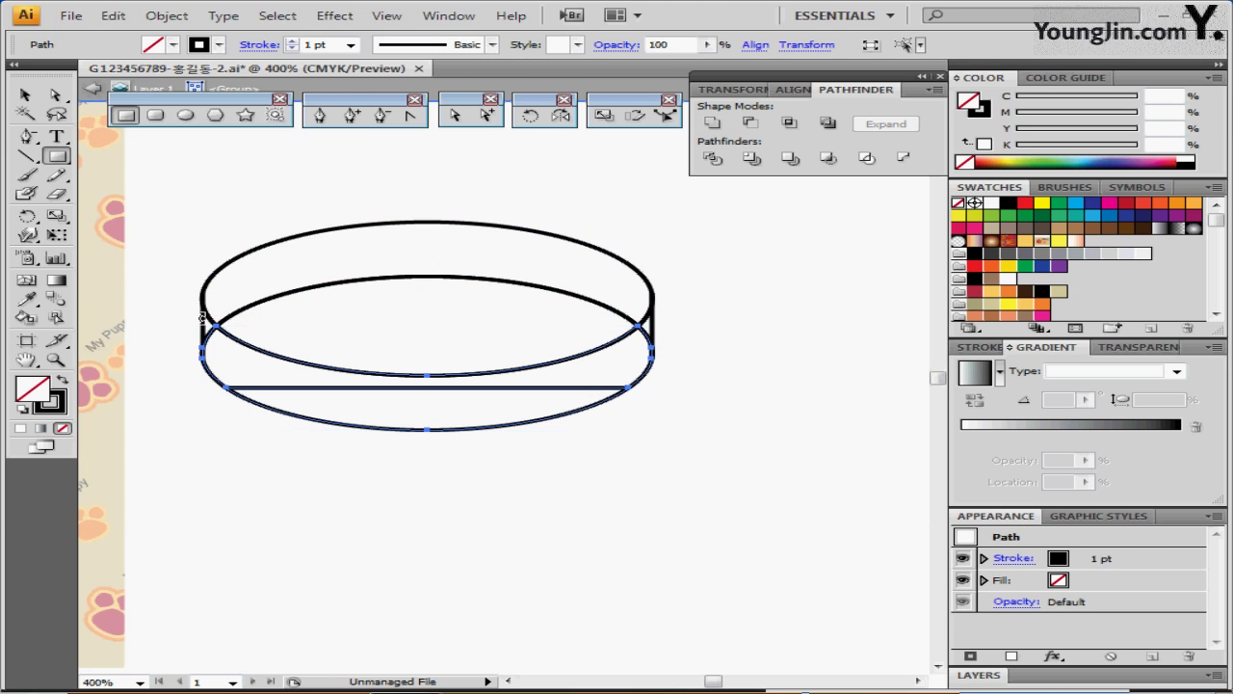
{"action": "left_click_drag", "start_coordinate": [175, 328], "coordinate": [220, 375]}
{"action": "key", "text": "v"}
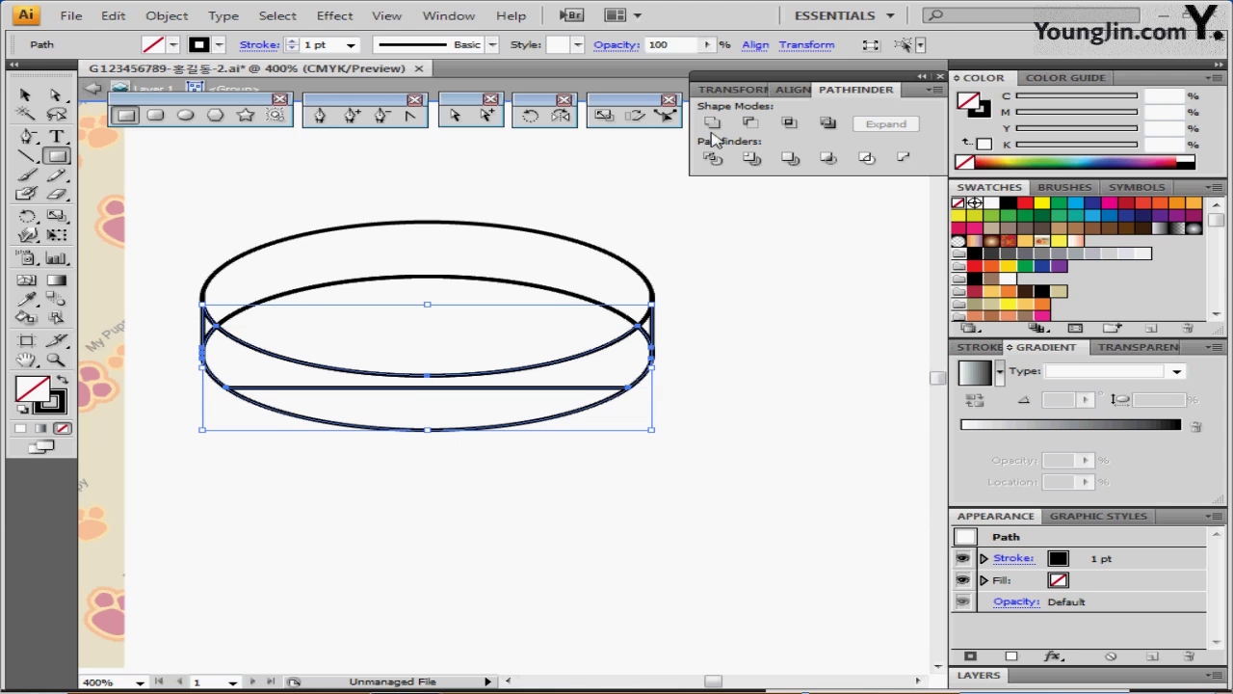
{"action": "left_click", "coordinate": [711, 124]}
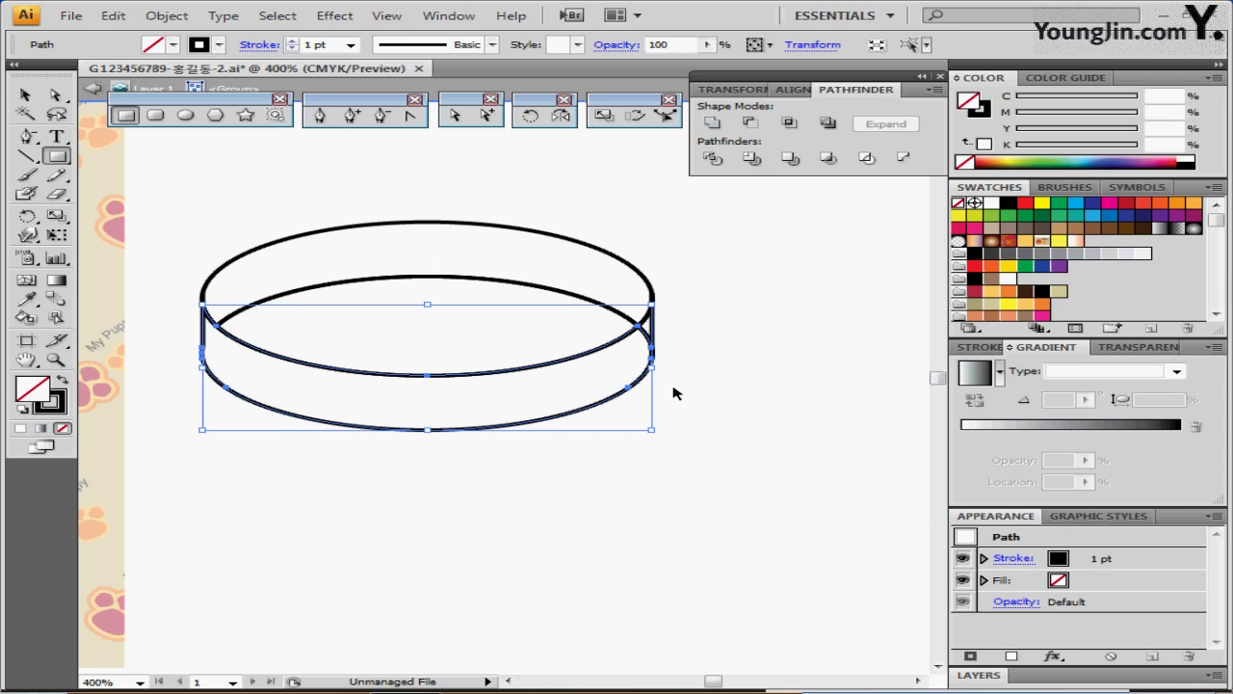
{"action": "left_click", "coordinate": [653, 355]}
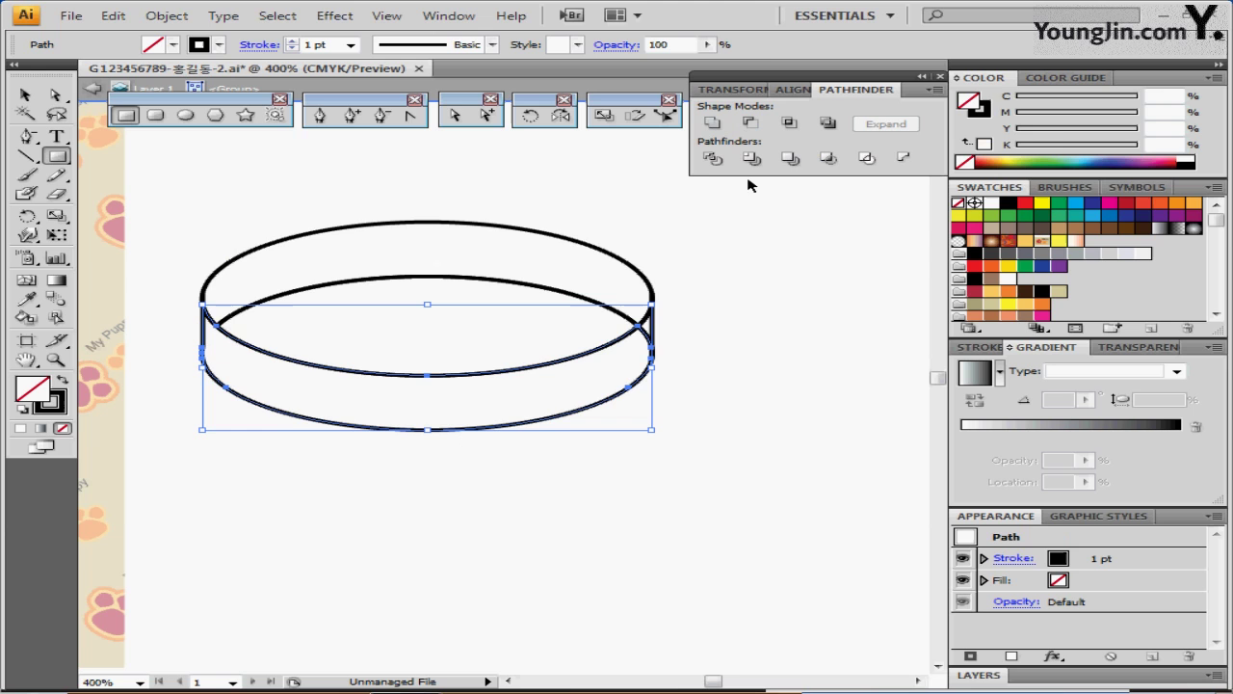
{"action": "left_click", "coordinate": [714, 123]}
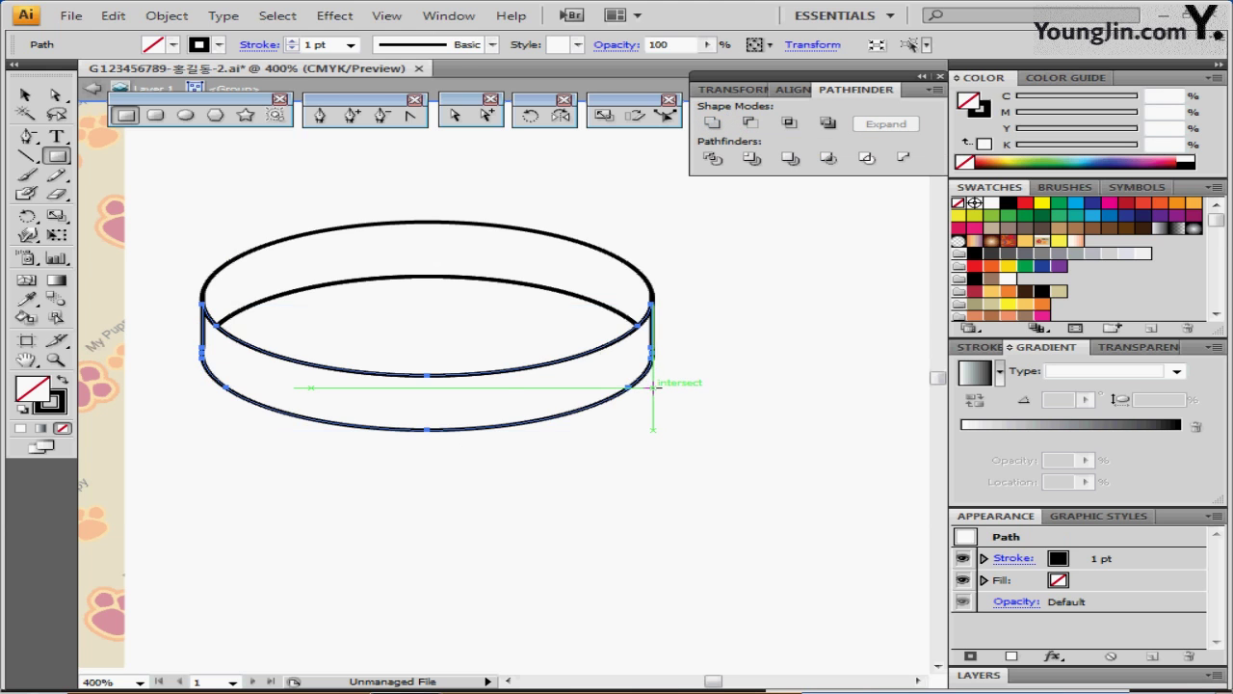
- Fill the collar's back band with the dark khaki swatch and its front band with C10 M10 Y40 K10
{"action": "scroll", "coordinate": [641, 366], "scroll_direction": "left", "scroll_amount": 3}
{"action": "scroll", "coordinate": [642, 366], "scroll_direction": "up", "scroll_amount": 1}
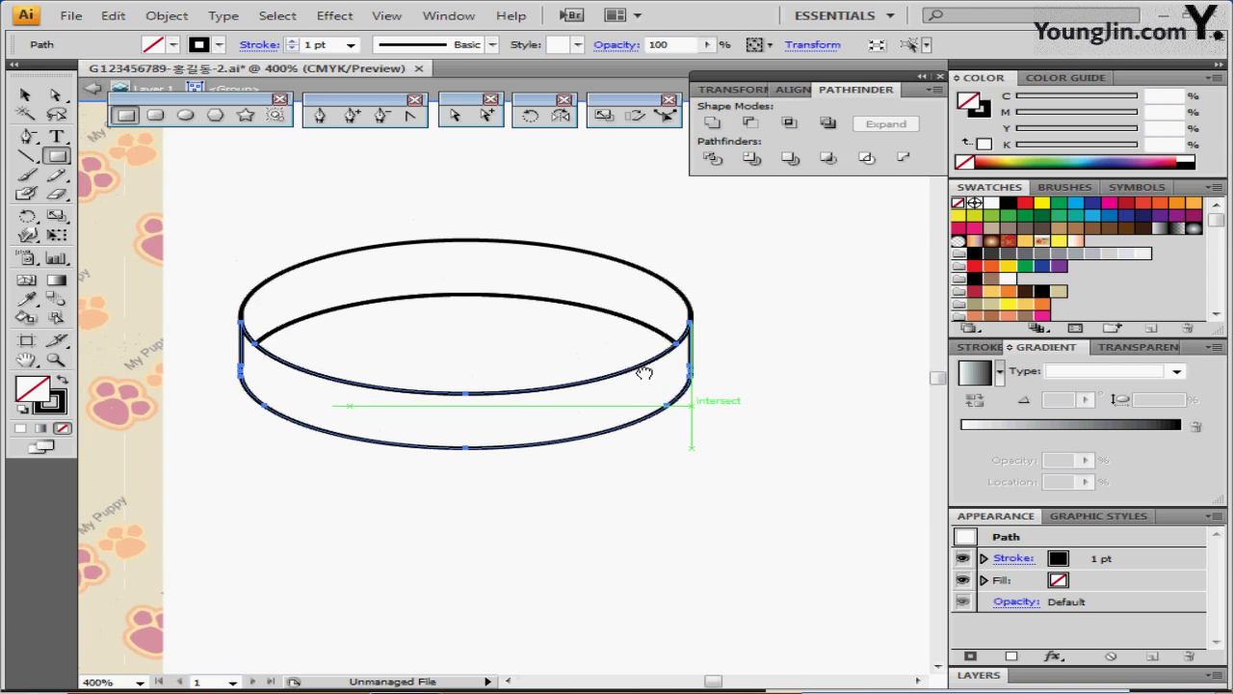
{"action": "left_click", "coordinate": [701, 348]}
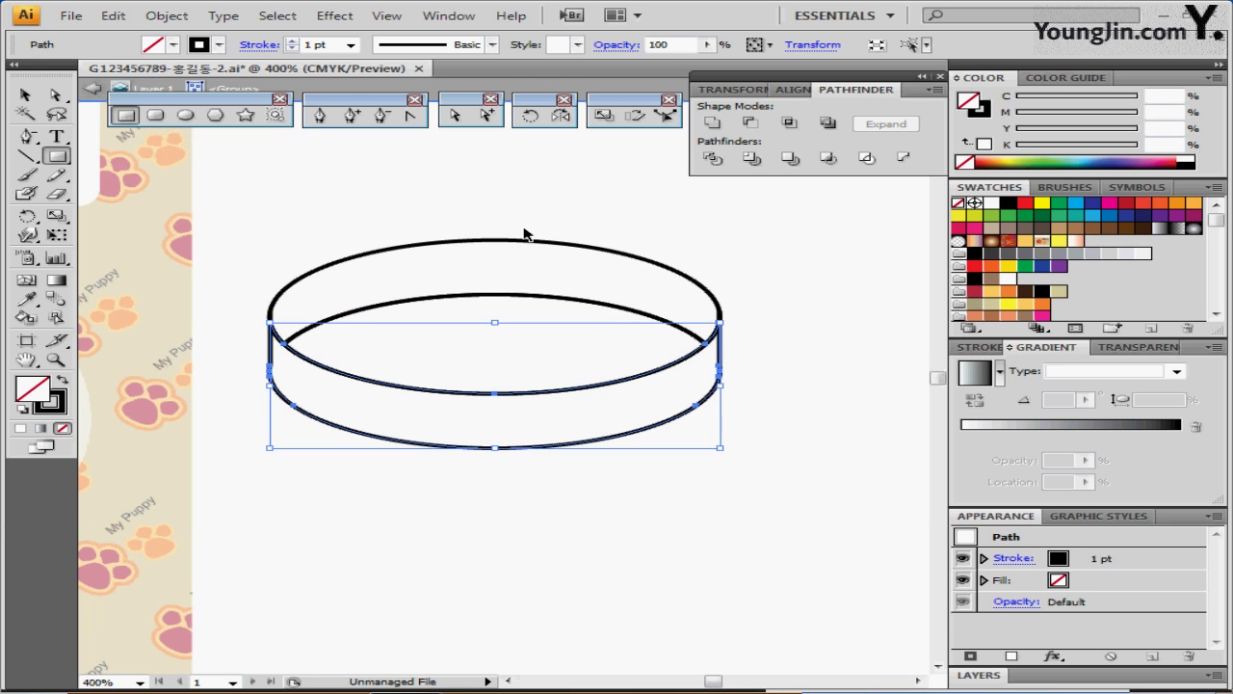
{"action": "left_click_drag", "start_coordinate": [513, 224], "coordinate": [546, 283]}
{"action": "left_click", "coordinate": [990, 318]}
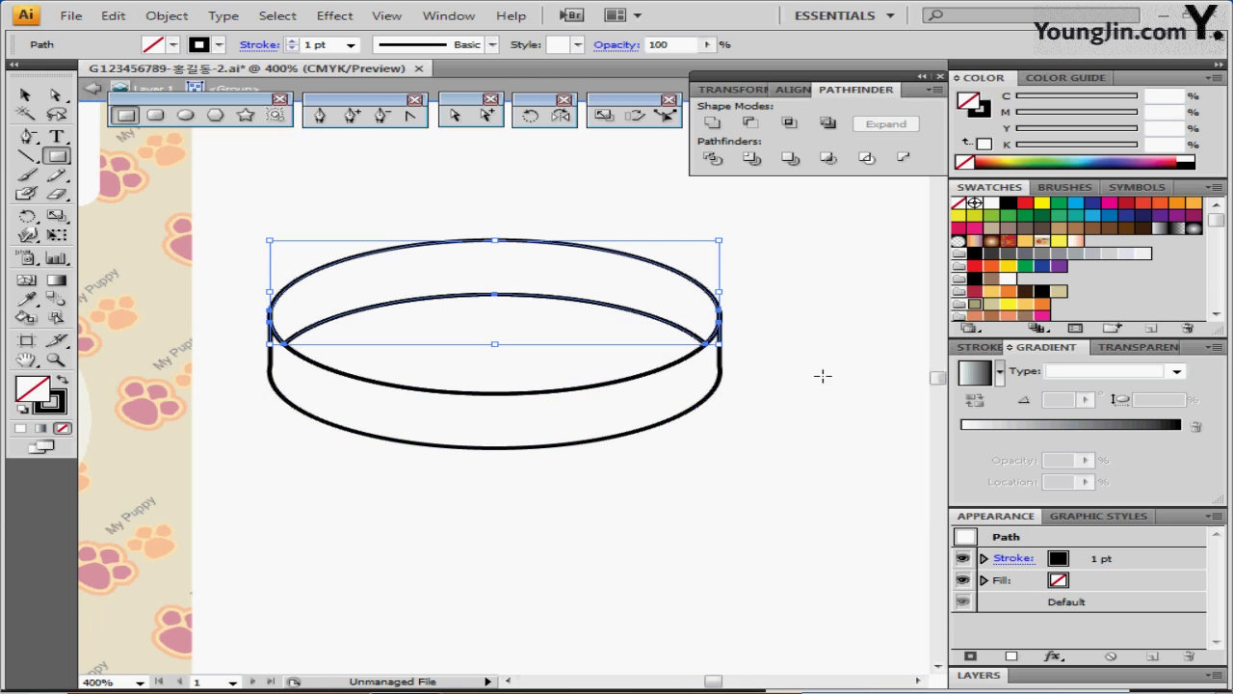
{"action": "left_click_drag", "start_coordinate": [609, 494], "coordinate": [600, 418]}
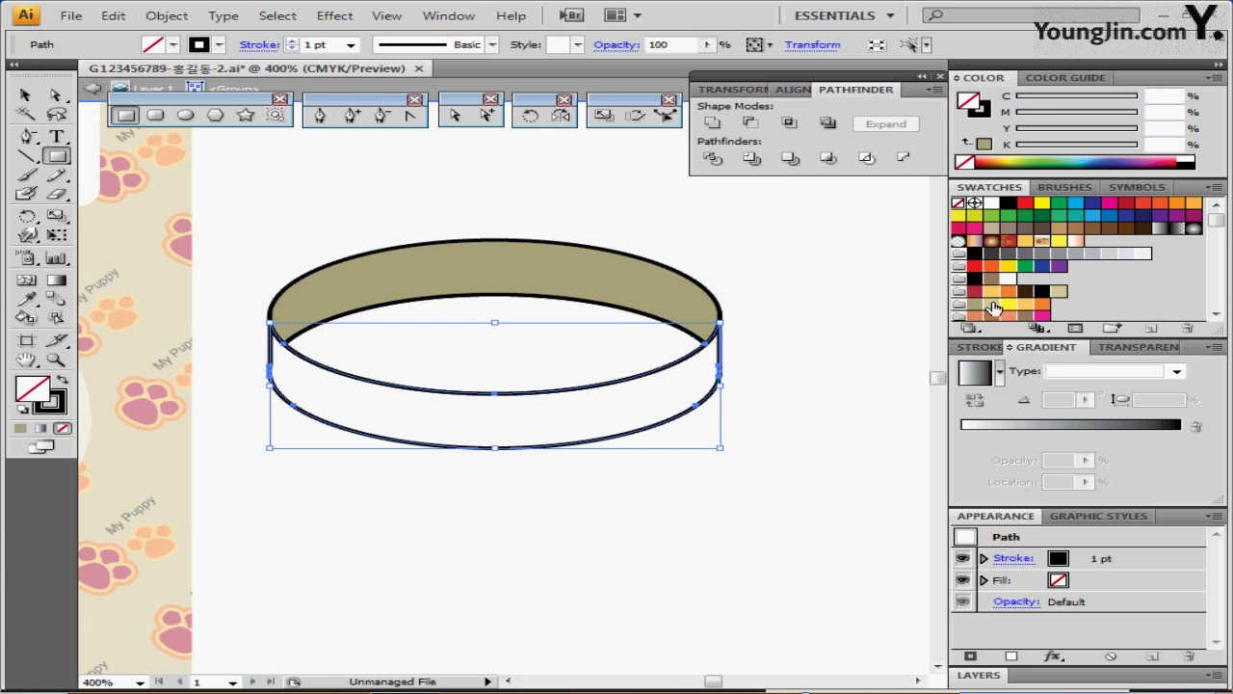
{"action": "left_click", "coordinate": [992, 305]}
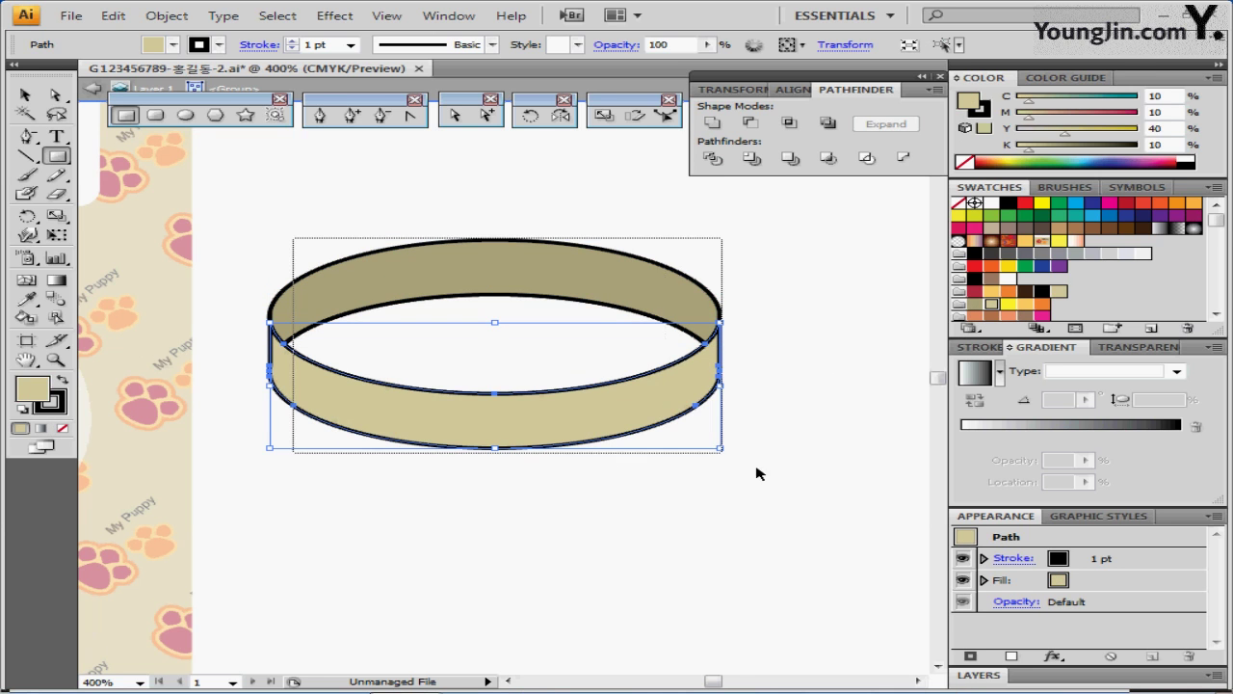
- Remove the stroke from all collar pieces, including the leftover sliver at the left end of the band
{"action": "key", "text": "ctrl+a"}
{"action": "left_click", "coordinate": [978, 111]}
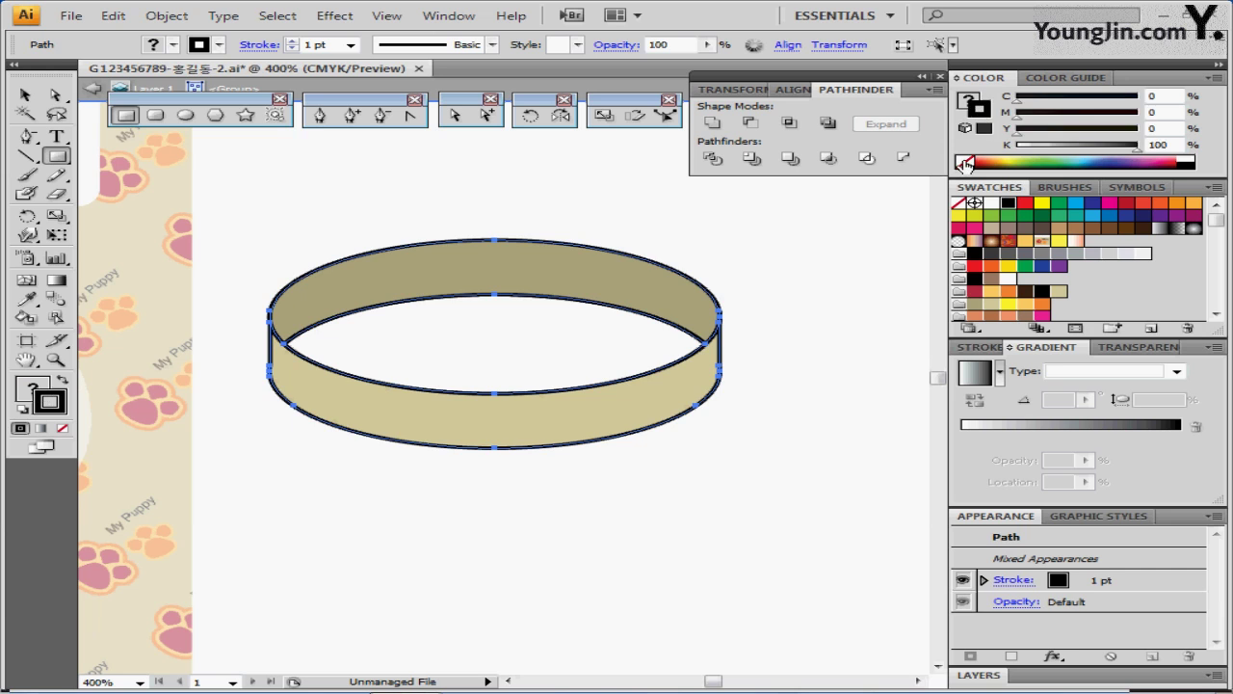
{"action": "left_click", "coordinate": [963, 162]}
{"action": "left_click", "coordinate": [848, 289]}
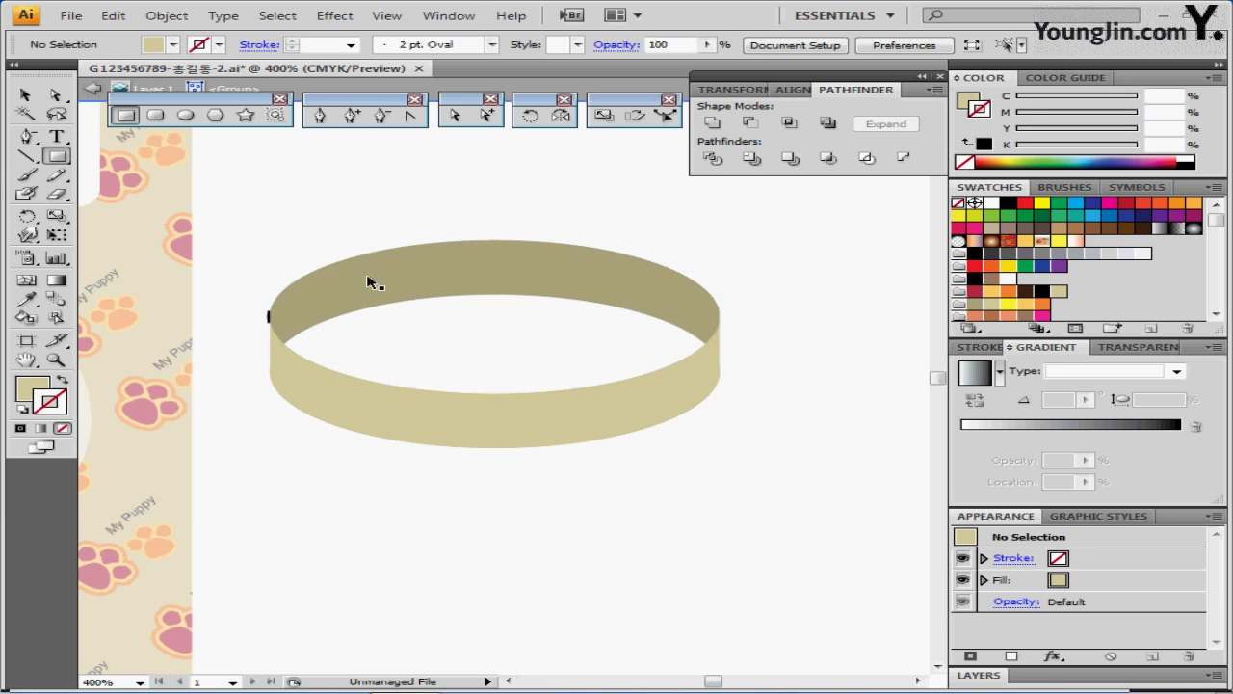
{"action": "left_click_drag", "start_coordinate": [248, 276], "coordinate": [385, 327]}
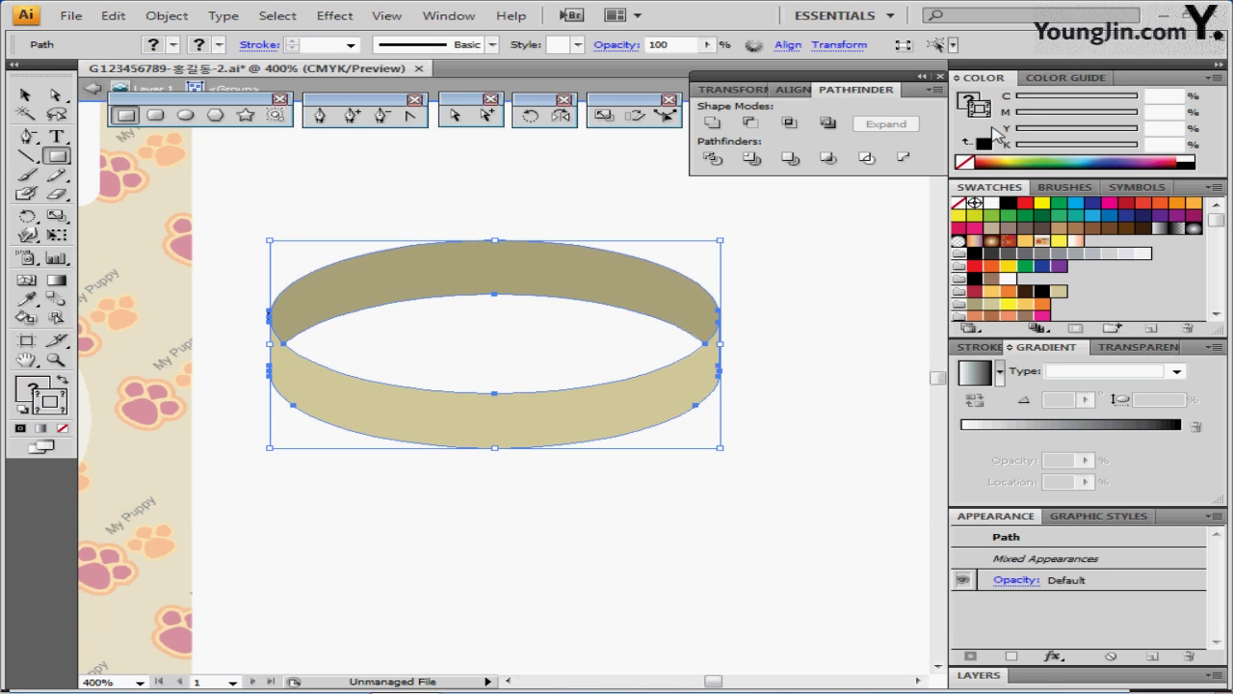
{"action": "left_click", "coordinate": [964, 164]}
{"action": "left_click", "coordinate": [812, 318]}
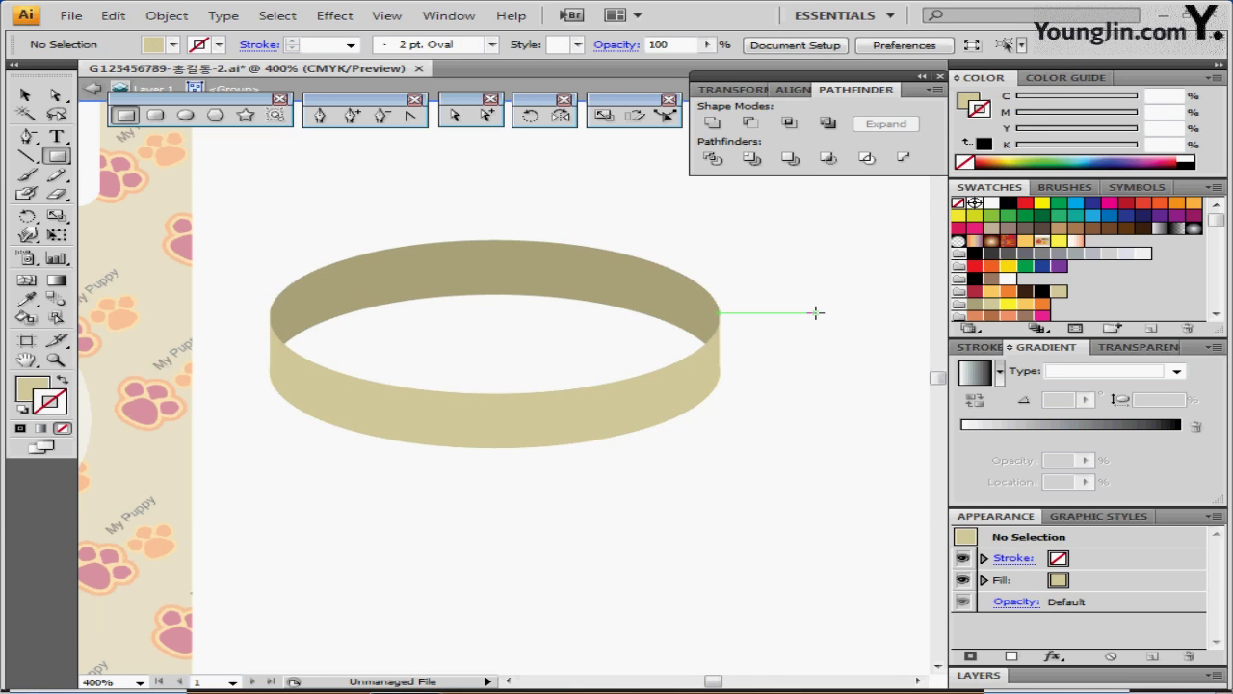
- Leave the isolated collar group and show the guides again
{"action": "left_click_drag", "start_coordinate": [729, 292], "coordinate": [719, 325]}
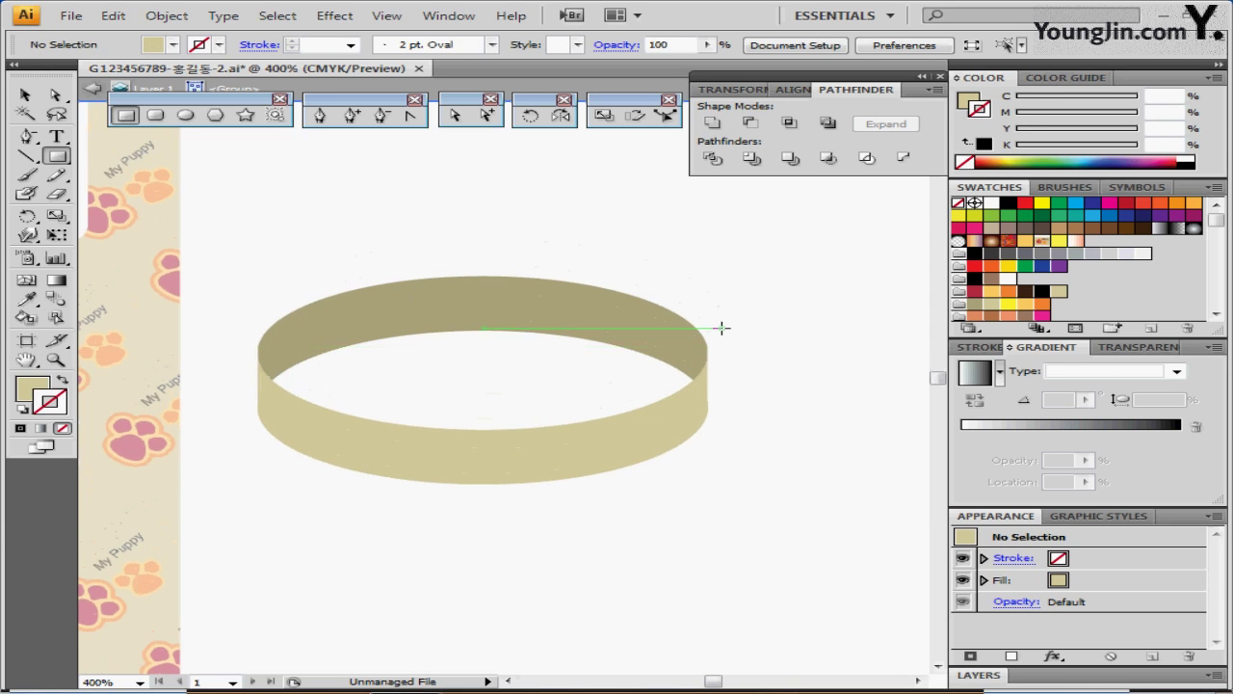
{"action": "left_click_drag", "start_coordinate": [724, 338], "coordinate": [738, 273]}
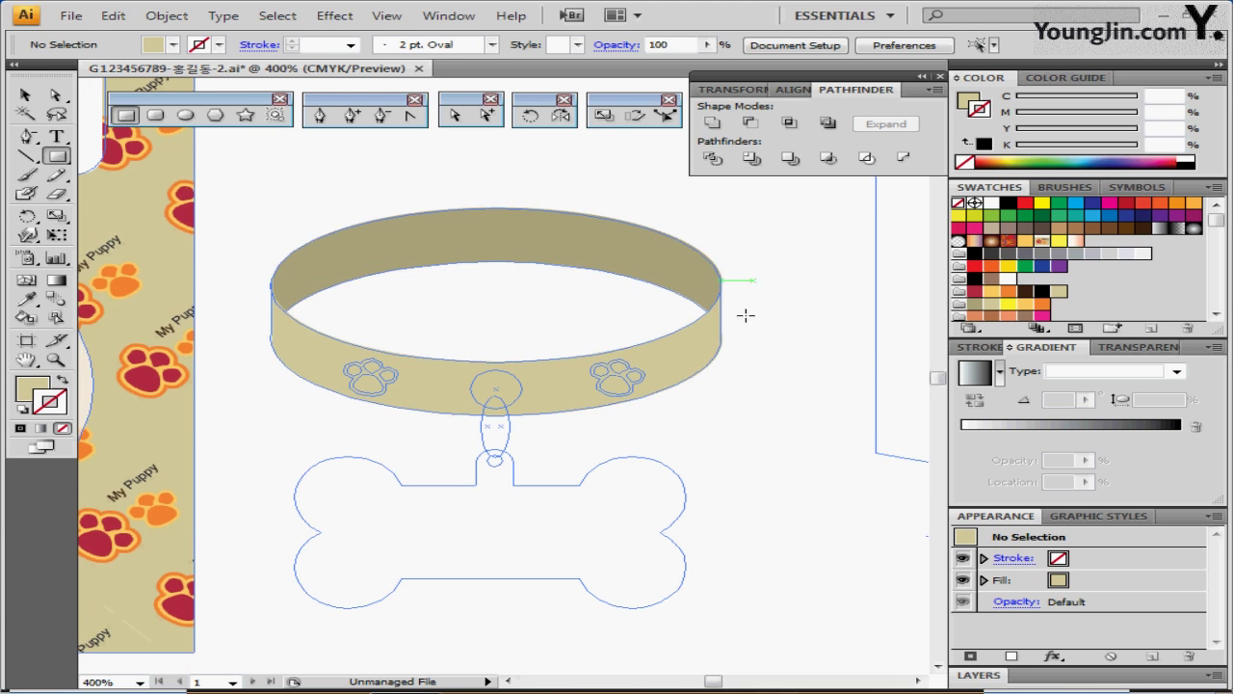
{"action": "left_click_drag", "start_coordinate": [644, 424], "coordinate": [655, 372]}
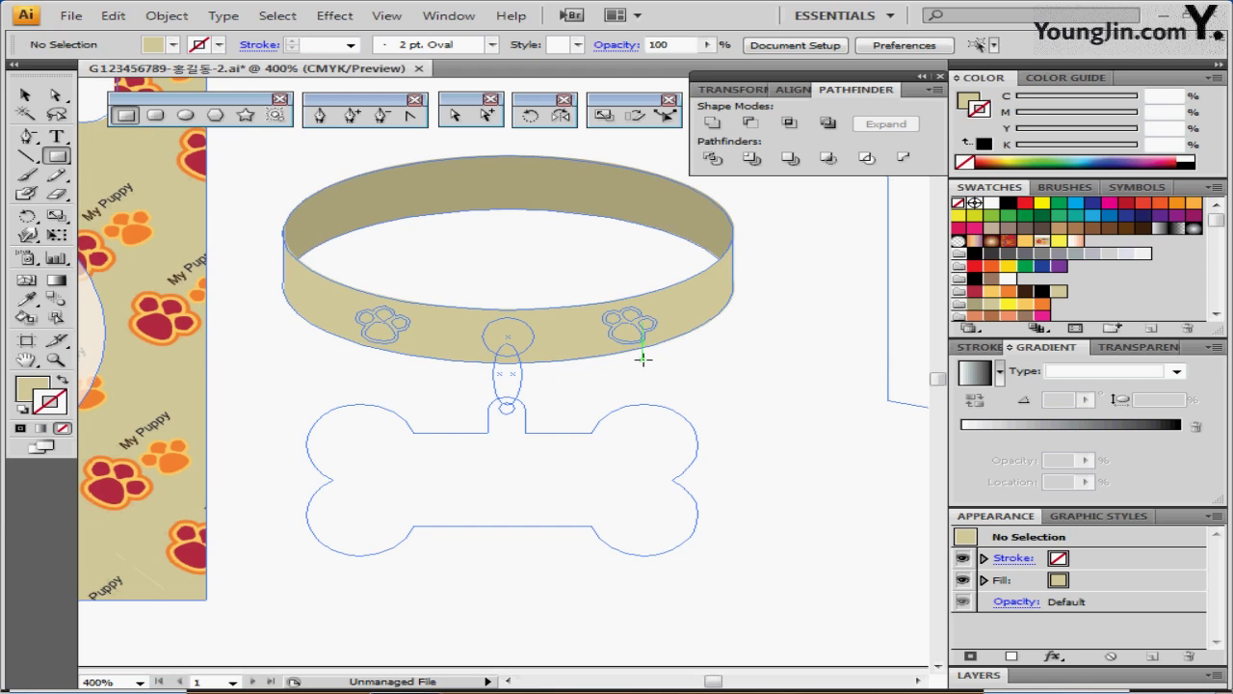
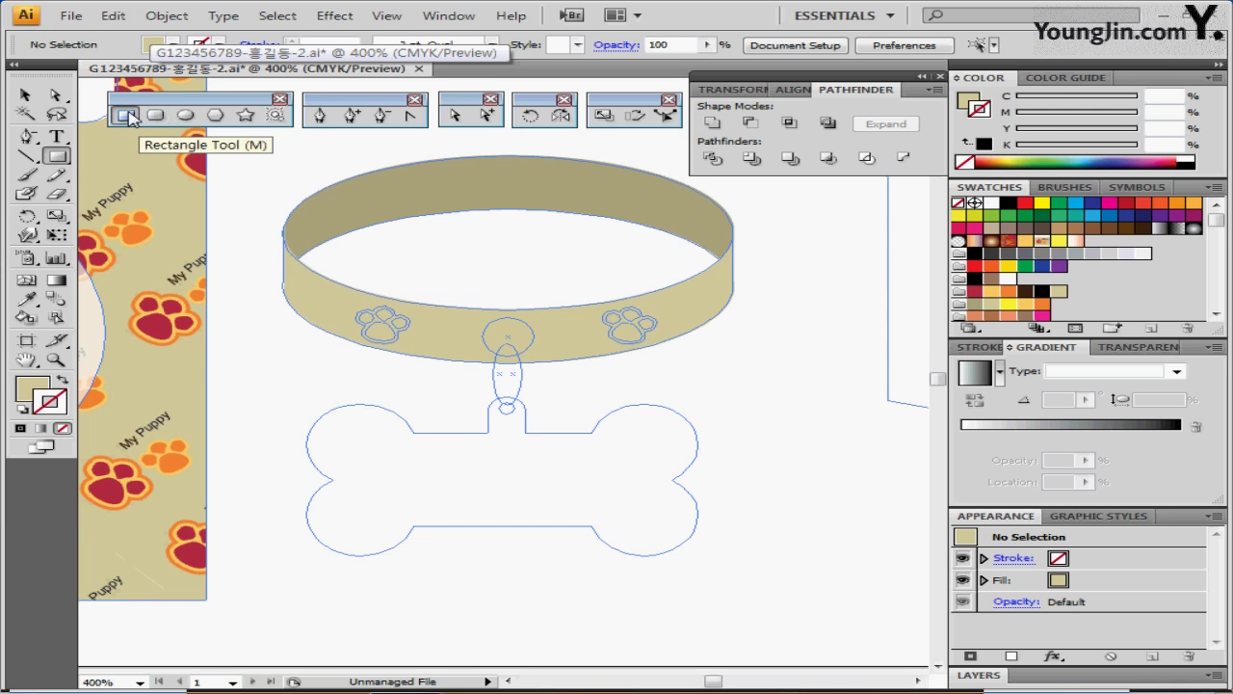
- Draw a rectangle matching the height of the bone guide's middle section and give it the default white fill and 1 pt black stroke
{"action": "left_click", "coordinate": [128, 116]}
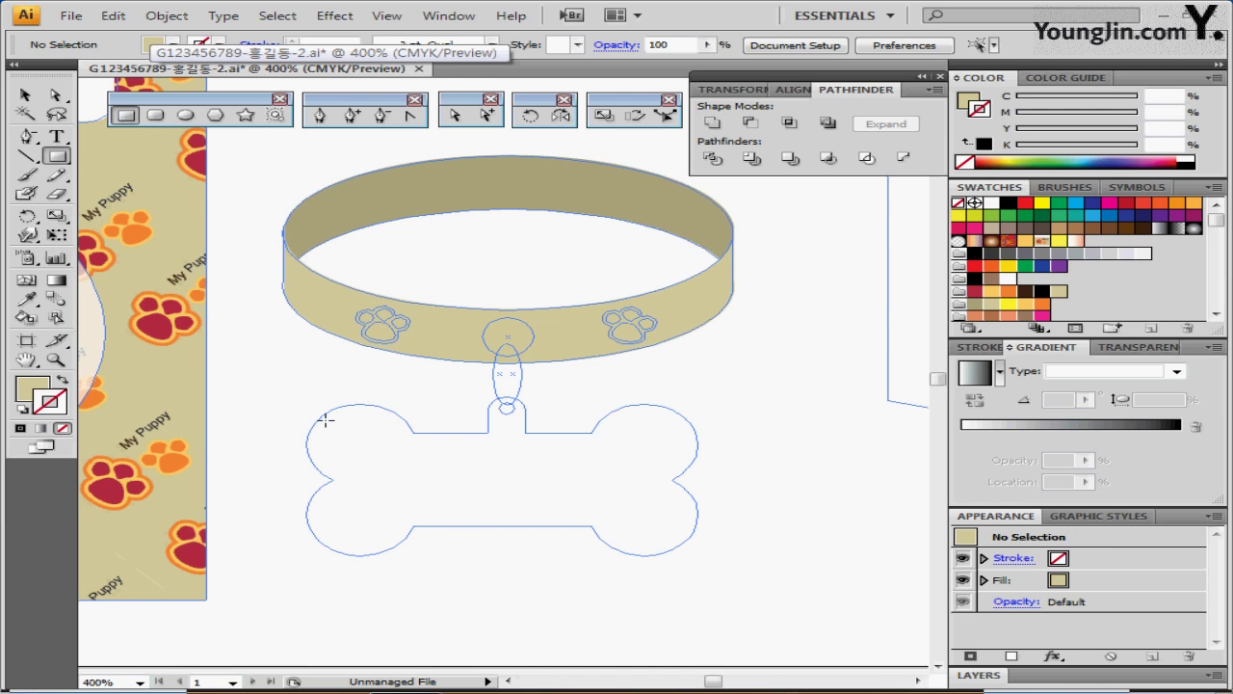
{"action": "left_click_drag", "start_coordinate": [374, 430], "coordinate": [629, 520]}
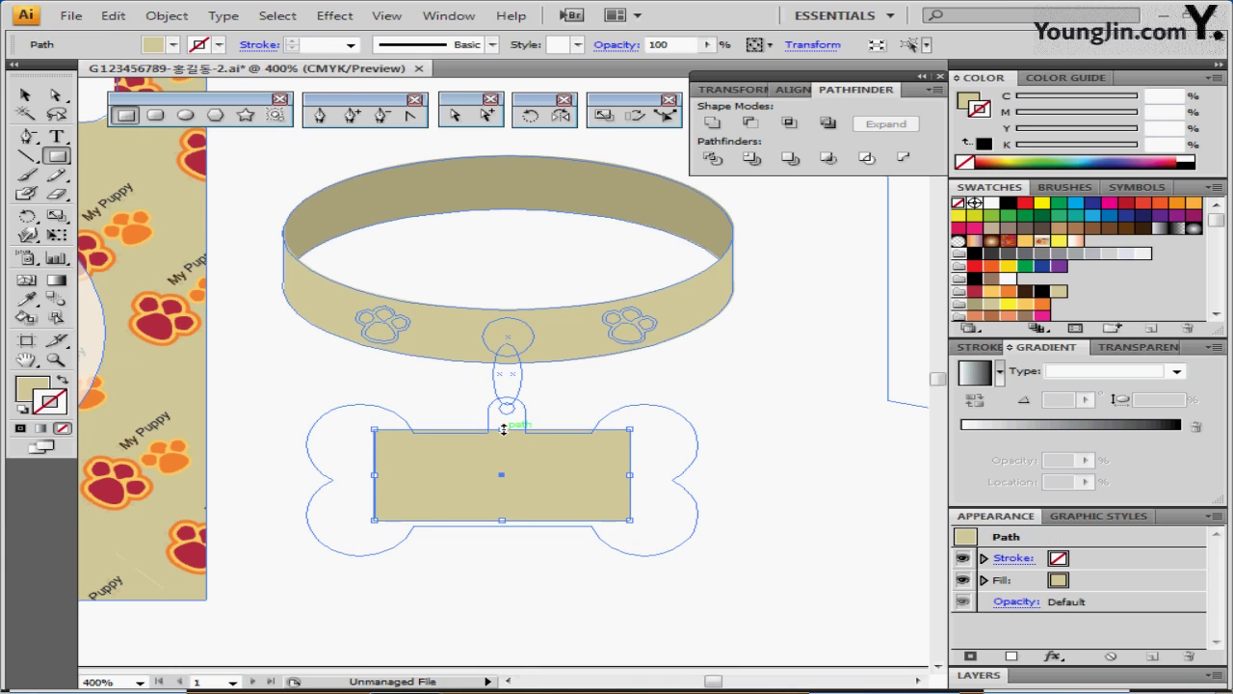
{"action": "left_click_drag", "start_coordinate": [505, 431], "coordinate": [505, 435]}
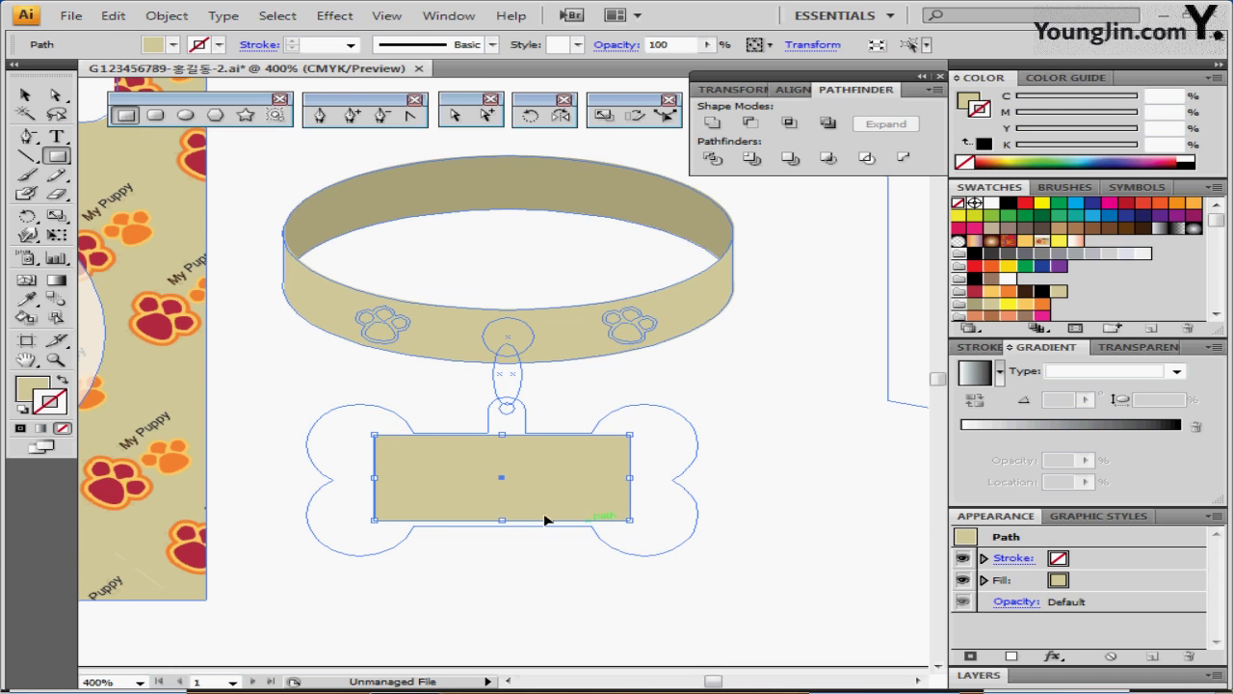
{"action": "left_click_drag", "start_coordinate": [501, 524], "coordinate": [502, 526]}
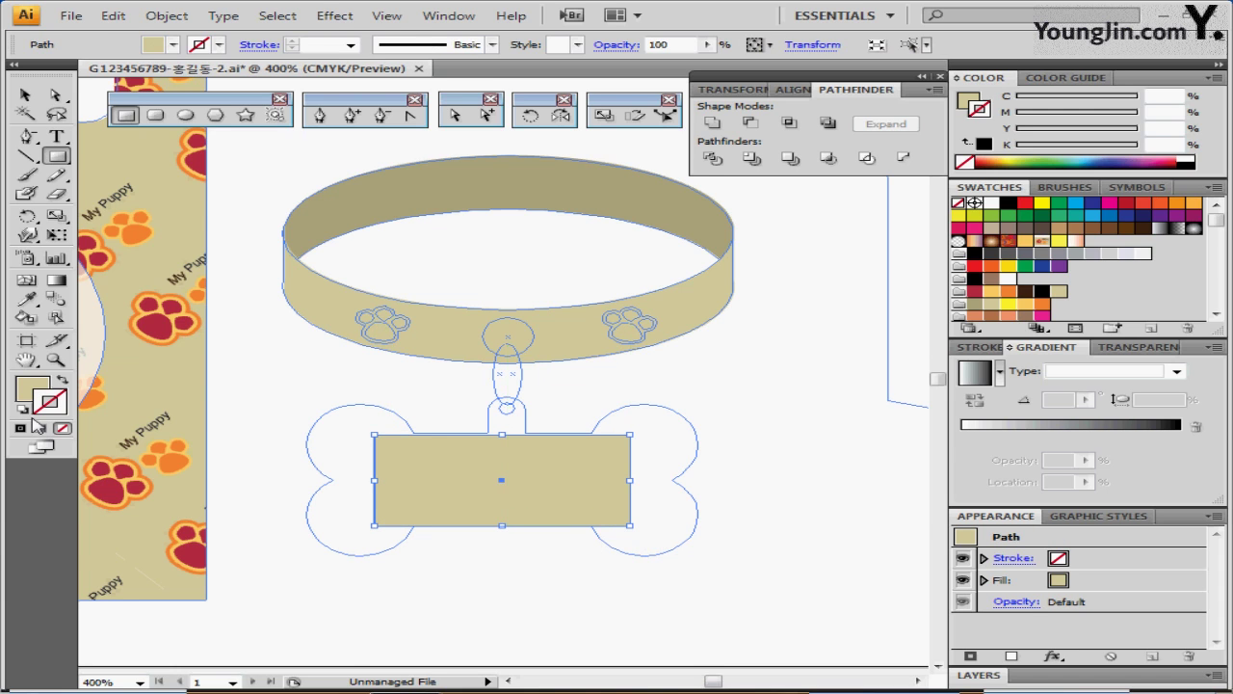
{"action": "left_click", "coordinate": [28, 411]}
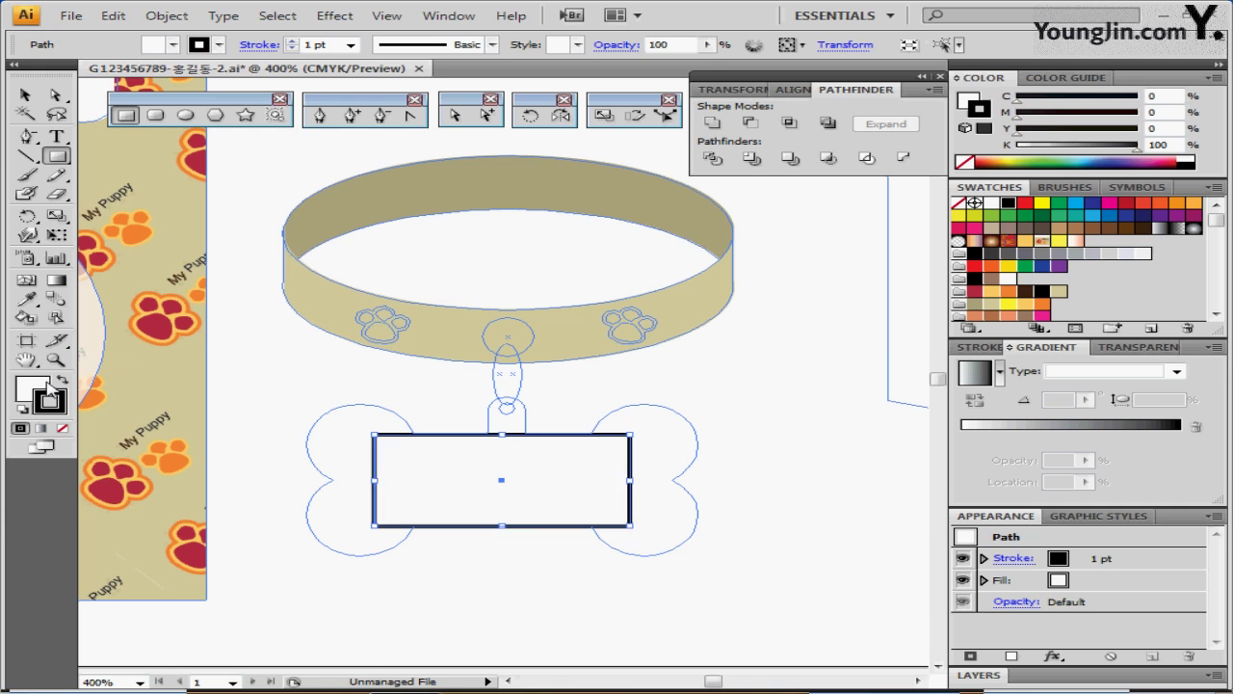
- Draw a circle over the upper-left lobe of the bone guide
{"action": "left_click", "coordinate": [185, 115]}
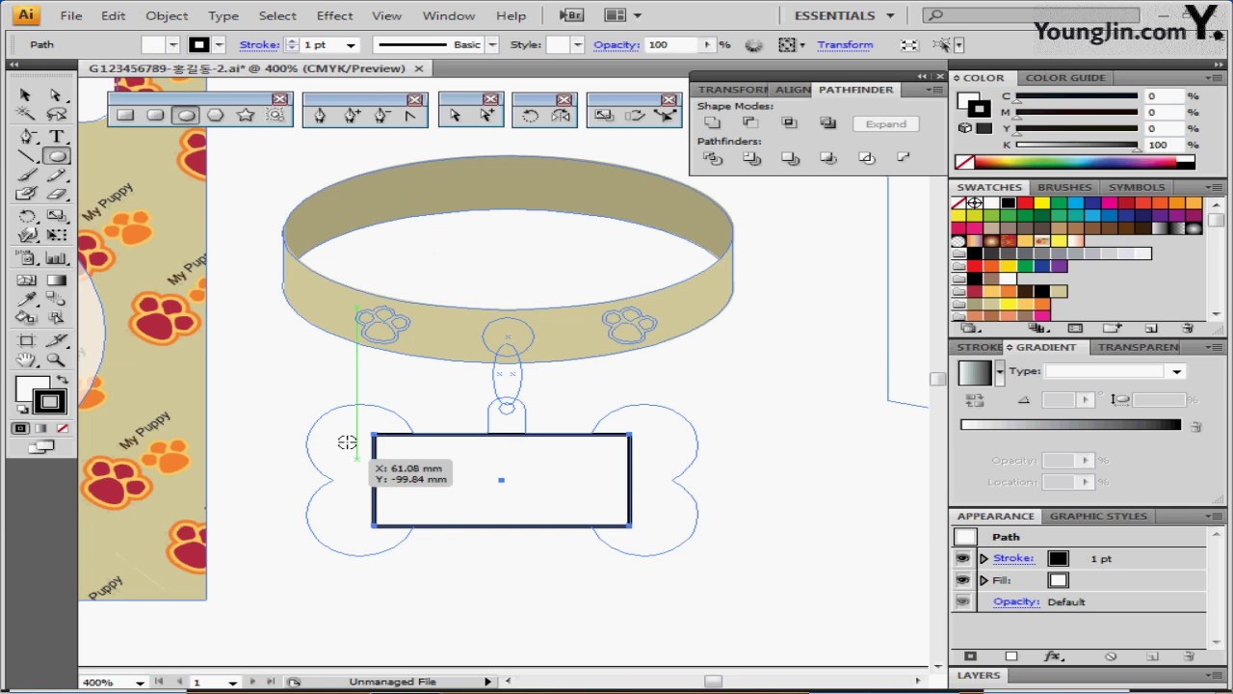
- Draw an ellipse over the rectangle's upper-left corner and duplicate it straight down onto the lower-left corner, slightly overlapping the first
{"action": "mouse_move", "coordinate": [359, 441]}
{"action": "left_mouse_down"}
{"action": "mouse_move", "coordinate": [417, 481]}
{"action": "mouse_move", "coordinate": [408, 487]}
{"action": "left_mouse_up"}
{"action": "left_click_drag", "start_coordinate": [301, 397], "coordinate": [309, 404]}
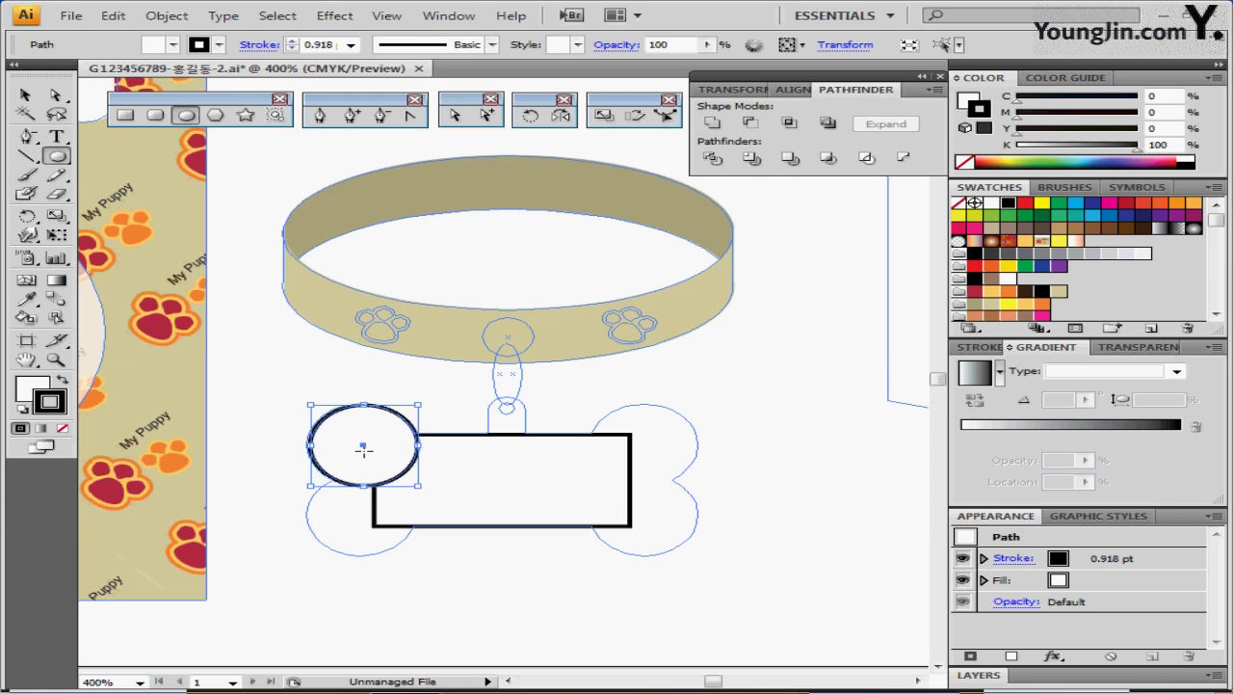
{"action": "left_click_drag", "start_coordinate": [364, 445], "coordinate": [364, 516]}
- Reflect a copy of the two left ellipses across the rectangle's centre to form the bone's right end
{"action": "left_click_drag", "start_coordinate": [291, 391], "coordinate": [356, 542]}
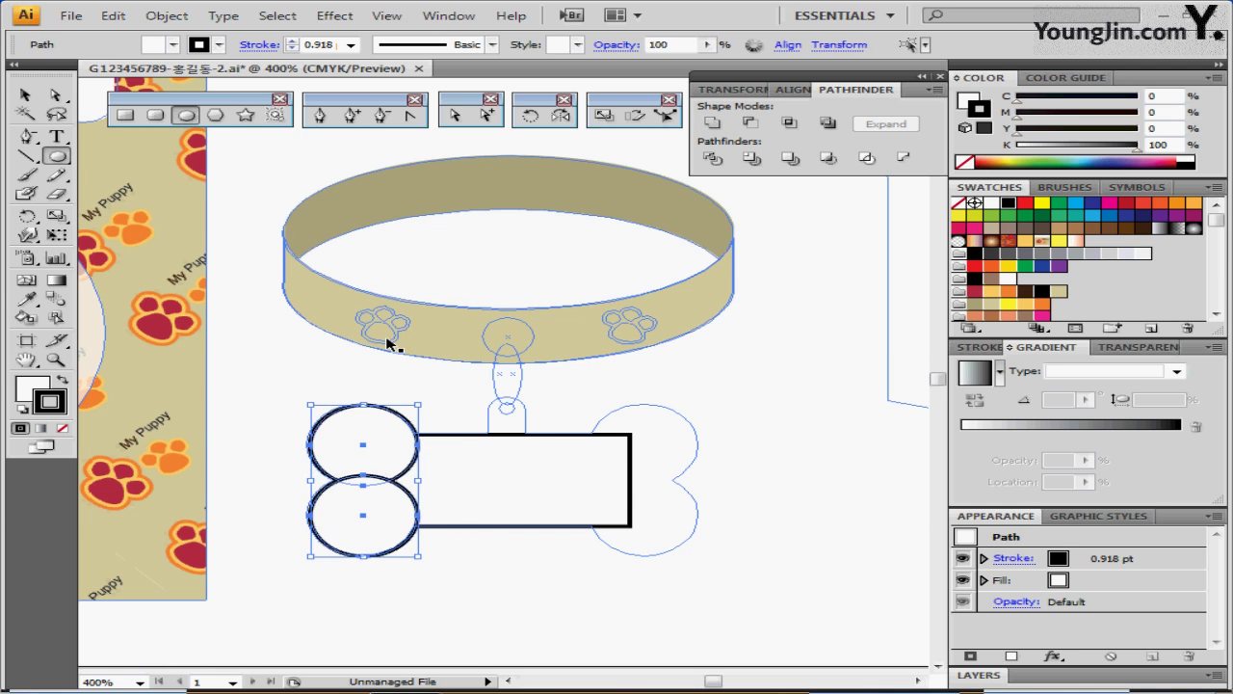
{"action": "left_click", "coordinate": [540, 117]}
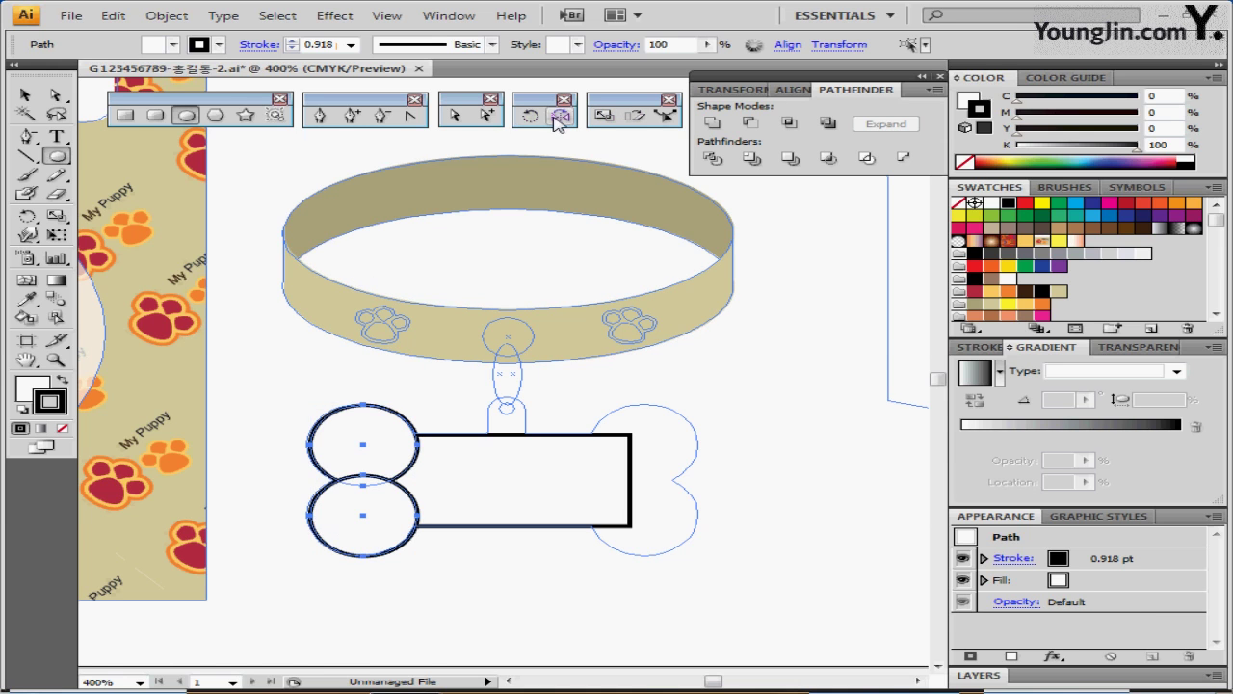
{"action": "left_click", "coordinate": [561, 116]}
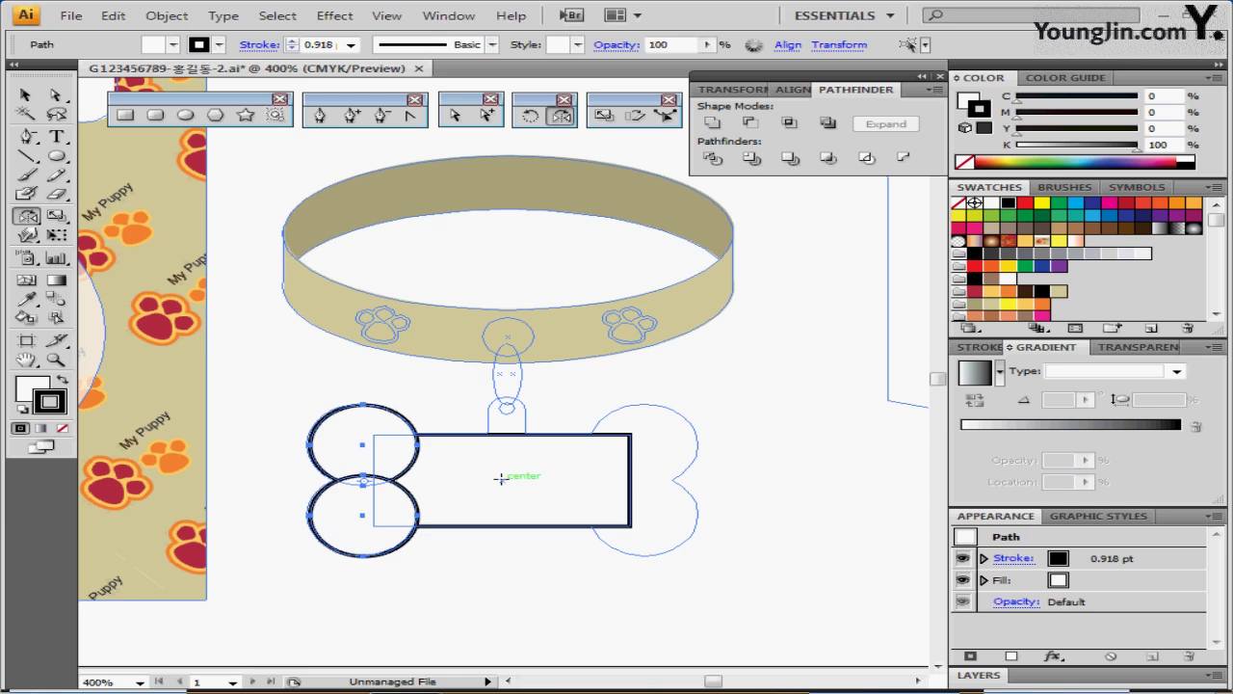
{"action": "left_click", "coordinate": [501, 479]}
{"action": "left_click_drag", "start_coordinate": [385, 438], "coordinate": [715, 449]}
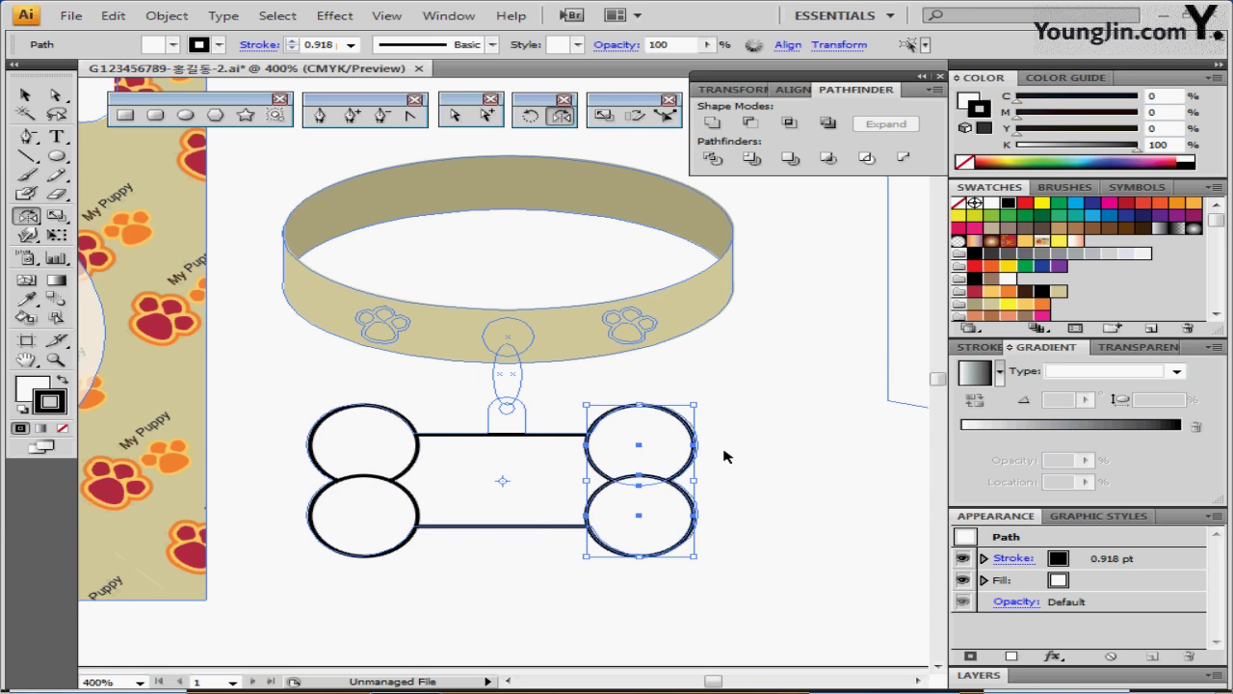
{"action": "left_click", "coordinate": [495, 579]}
- Draw an upright rounded rectangle about 3 mm wide and 8 mm tall across the middle of the bone's upper edge
{"action": "left_click", "coordinate": [155, 114]}
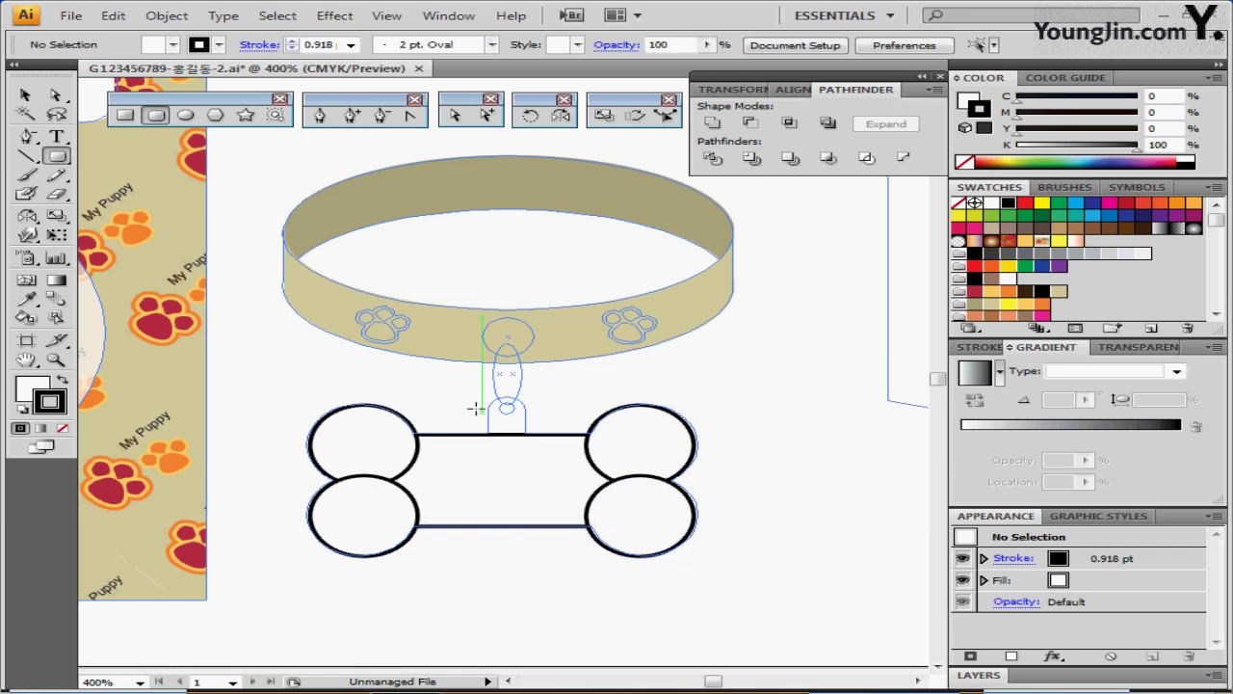
{"action": "left_click_drag", "start_coordinate": [482, 400], "coordinate": [525, 474]}
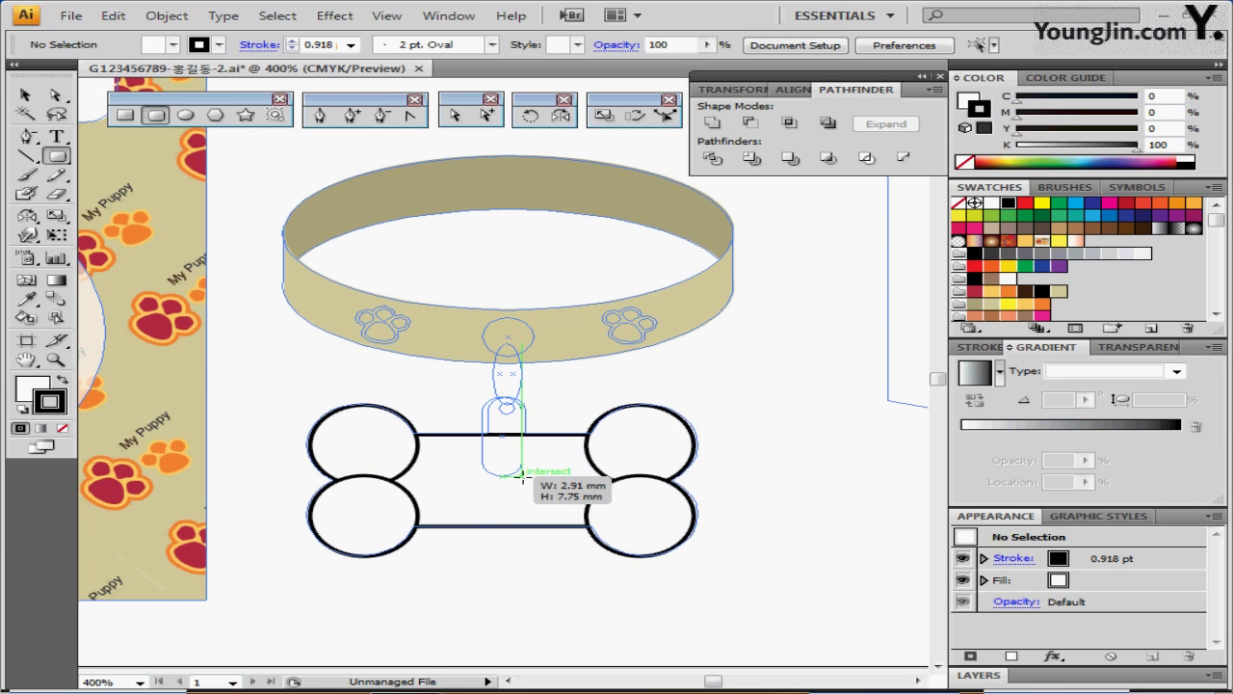
{"action": "left_click_drag", "start_coordinate": [521, 471], "coordinate": [517, 469]}
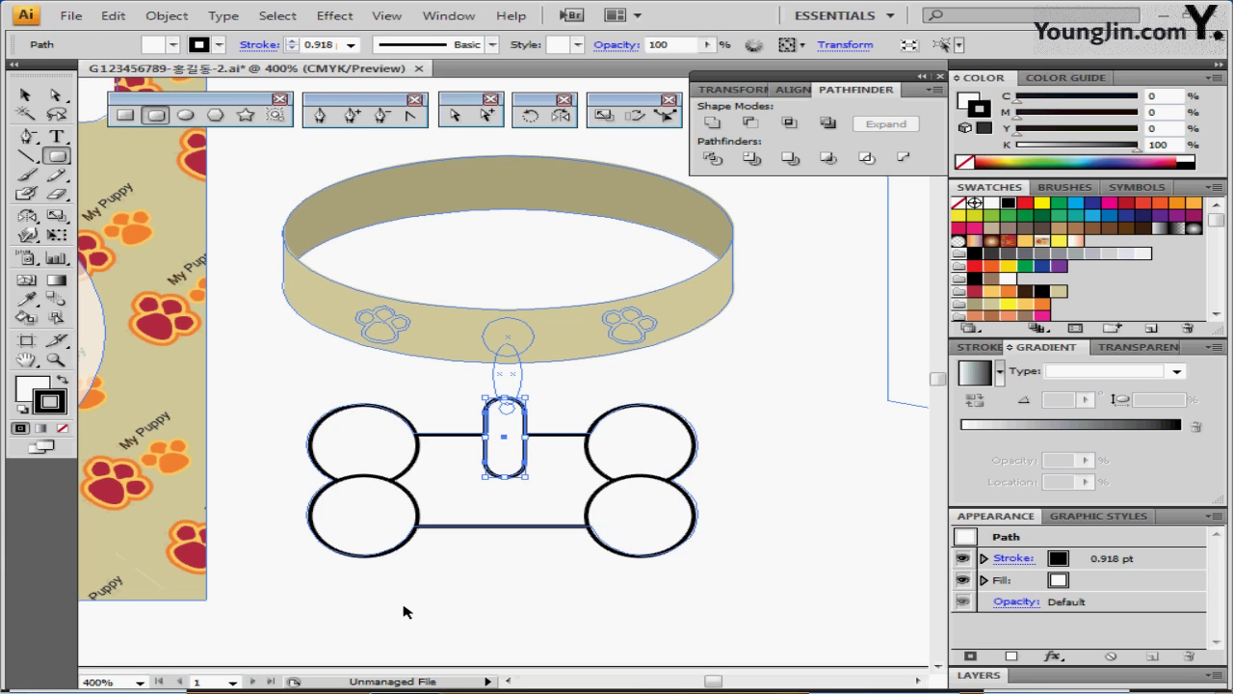
- Unite the rectangle, the four ellipses and the rounded rectangle into a single bone outline
{"action": "left_click_drag", "start_coordinate": [296, 425], "coordinate": [665, 561]}
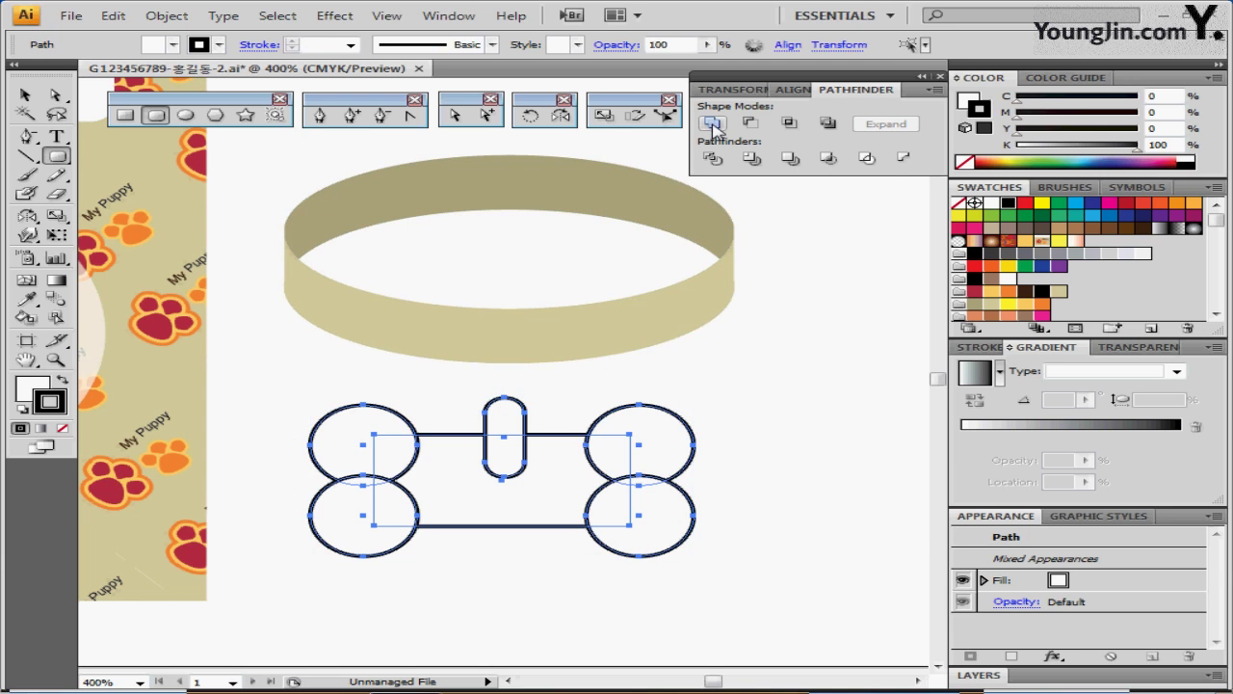
{"action": "left_click", "coordinate": [712, 126]}
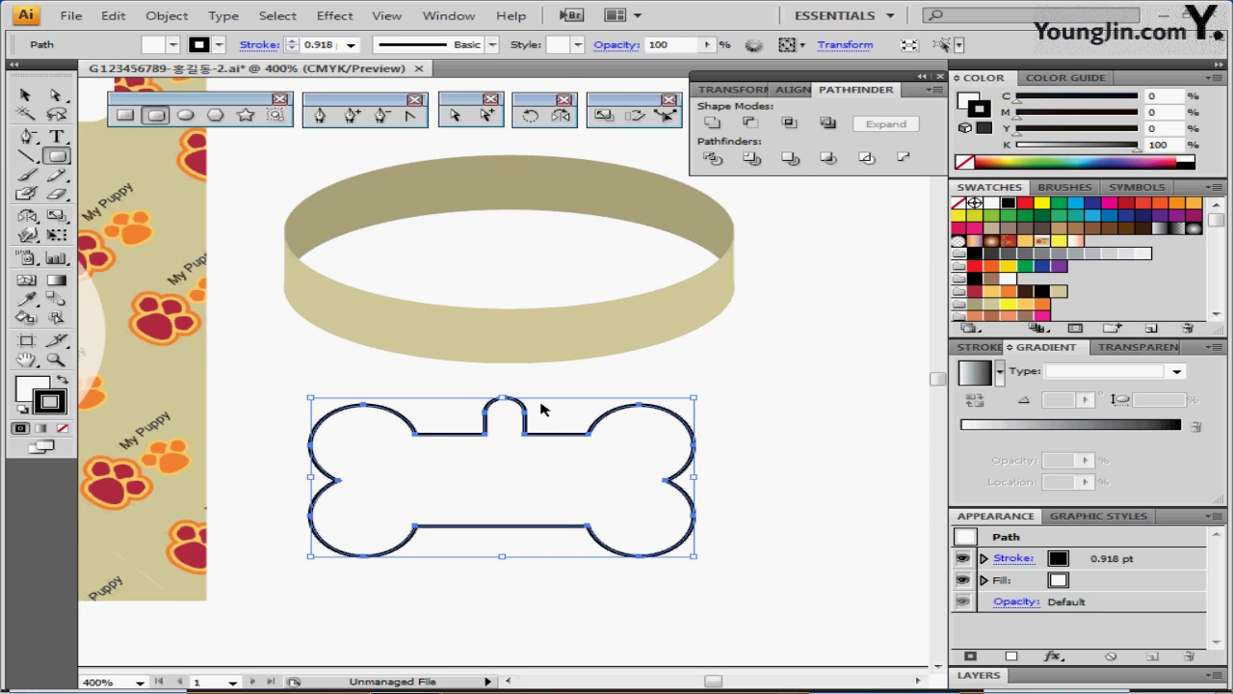
{"action": "left_click", "coordinate": [570, 408]}
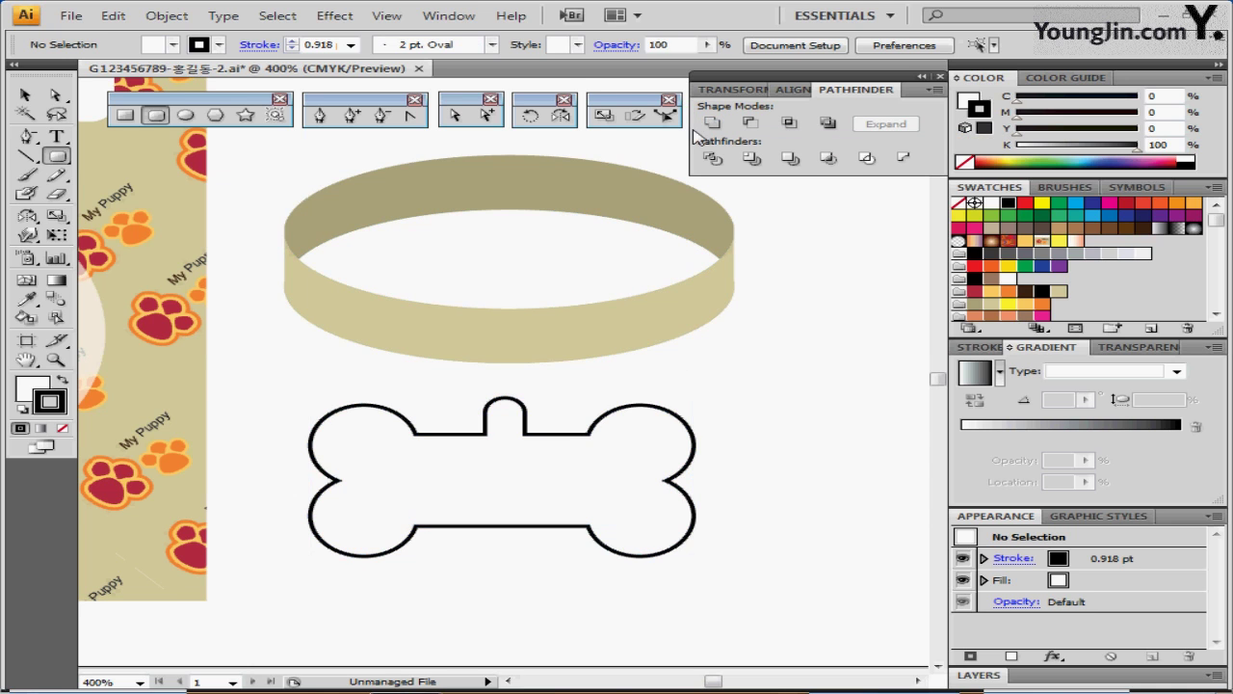
{"action": "left_click", "coordinate": [186, 114]}
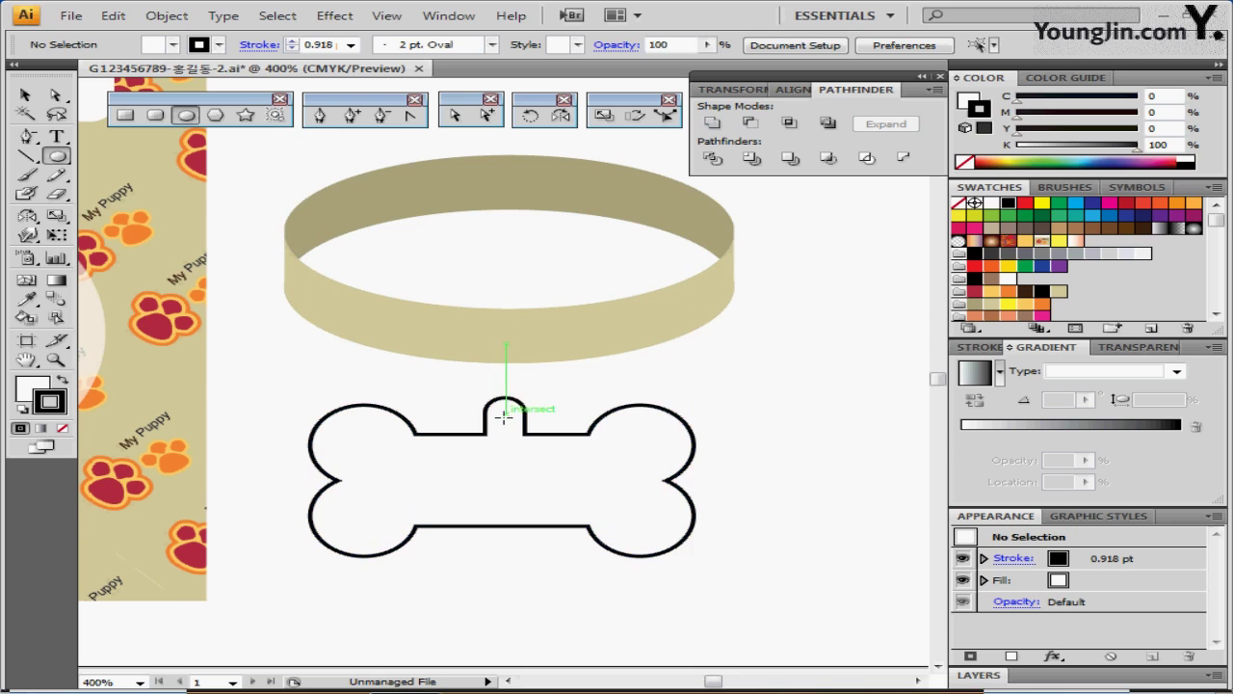
{"action": "left_click_drag", "start_coordinate": [502, 419], "coordinate": [515, 430]}
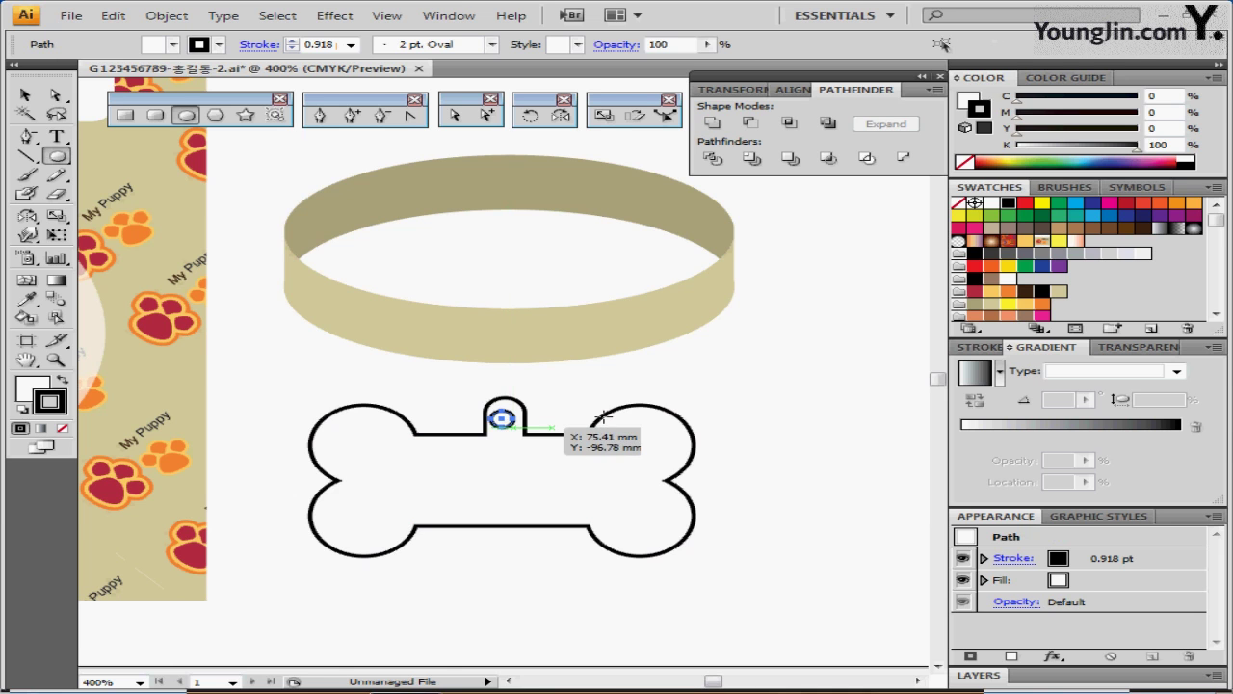
{"action": "left_click", "coordinate": [607, 417], "text": "ctrl+shift"}
{"action": "key", "text": "ctrl+shift+a"}
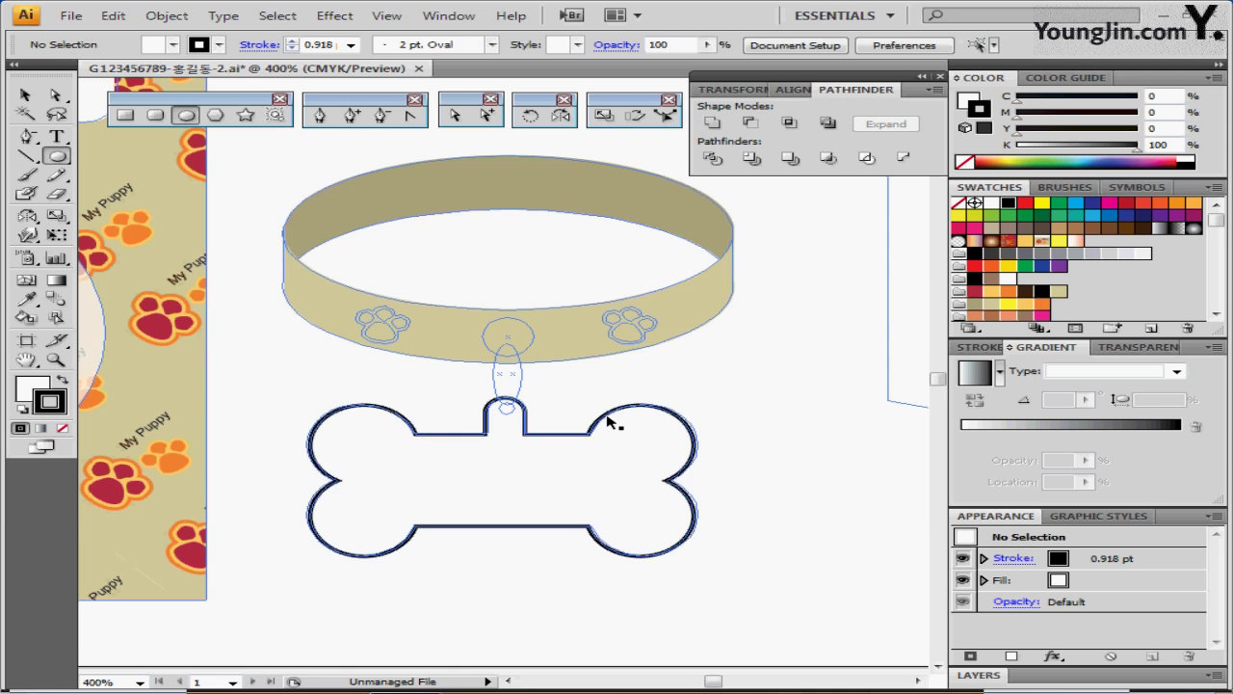
- Draw a small ellipse for the hole inside the rounded loop above the bone
{"action": "left_click", "coordinate": [527, 412]}
{"action": "left_click", "coordinate": [577, 413]}
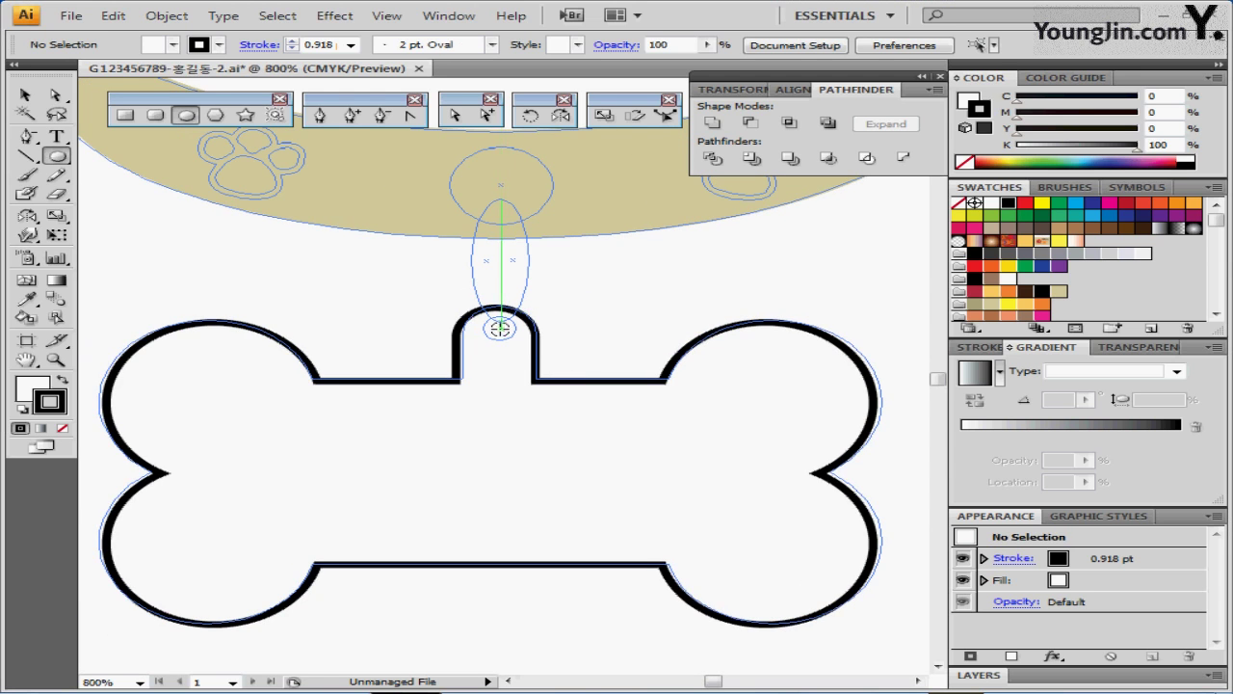
{"action": "left_click_drag", "start_coordinate": [500, 328], "coordinate": [519, 343]}
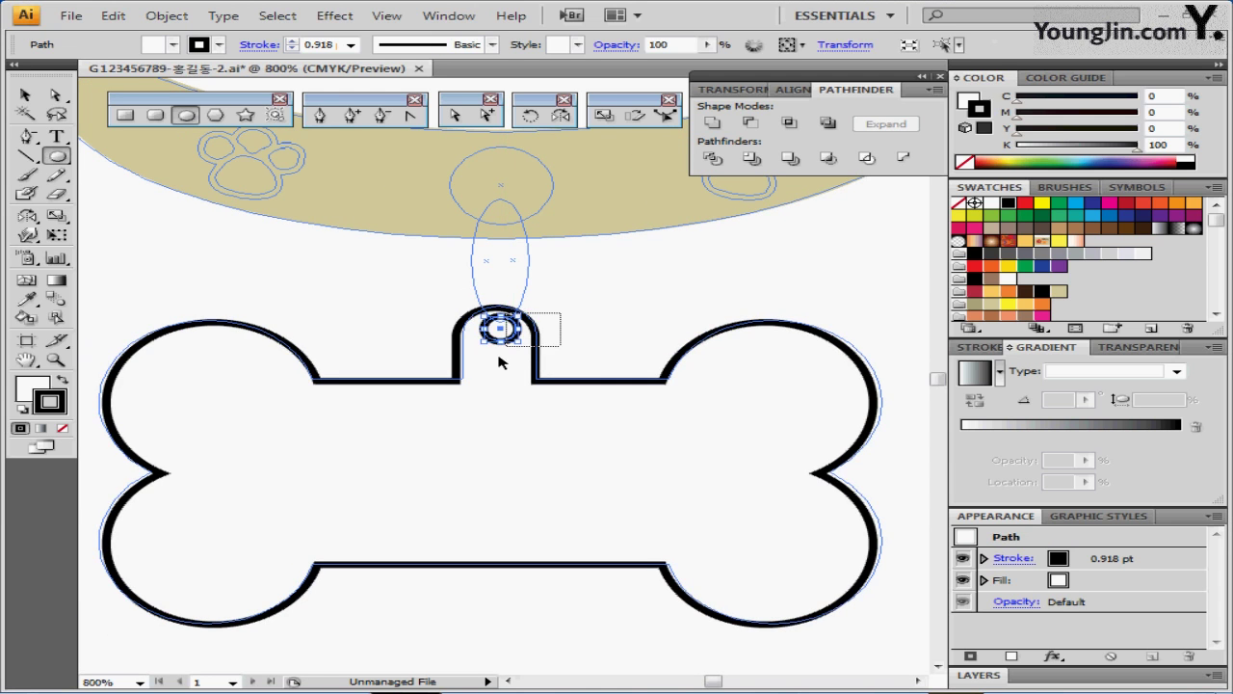
- Try to align the small ellipse and the bone outline by their horizontal centres
{"action": "left_click", "coordinate": [535, 333], "text": "ctrl+shift"}
{"action": "left_click", "coordinate": [796, 88]}
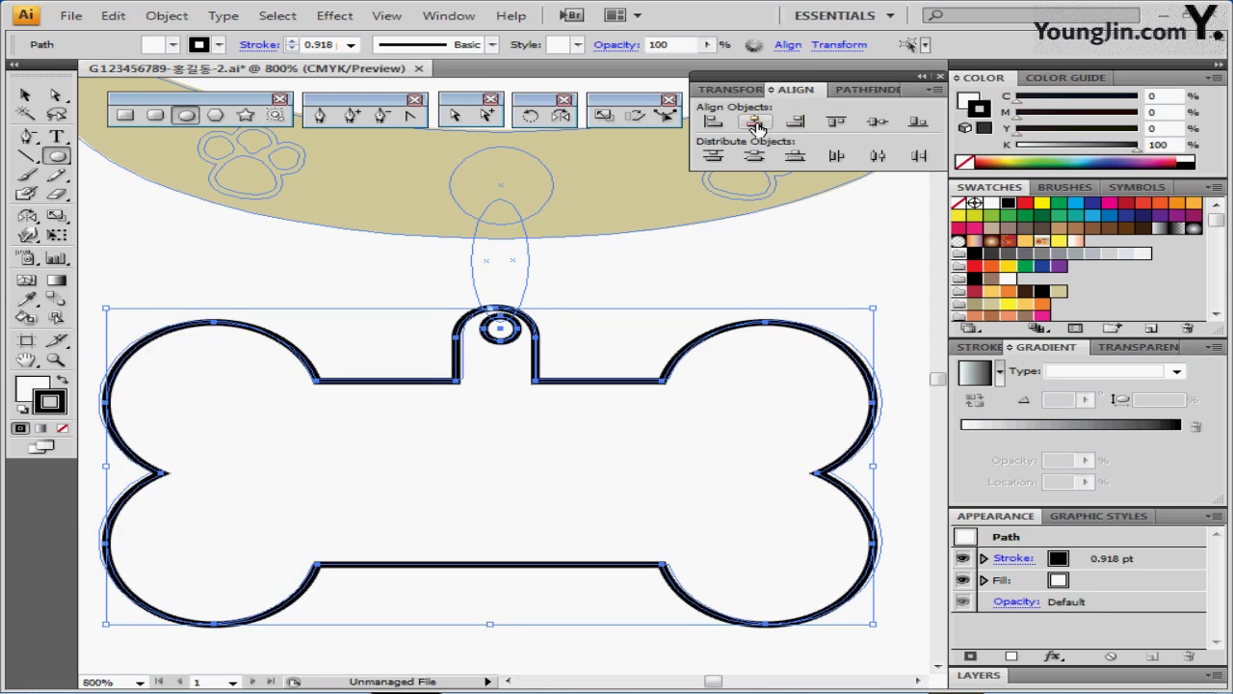
{"action": "left_click", "coordinate": [756, 125]}
{"action": "key", "text": "ctrl+z"}
- Nudge the small ellipse slightly sideways so it sits centred within the rounded loop
{"action": "key", "text": "Left"}
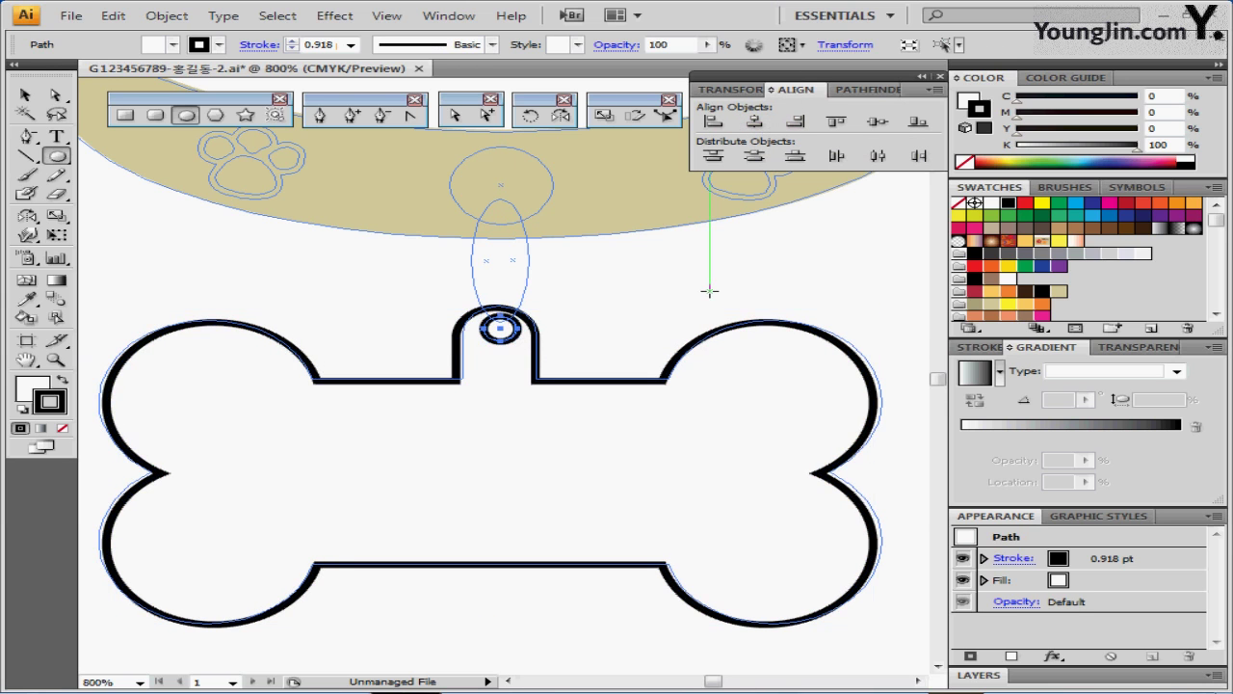
{"action": "key", "text": "Right"}
{"action": "key", "text": "Right"}
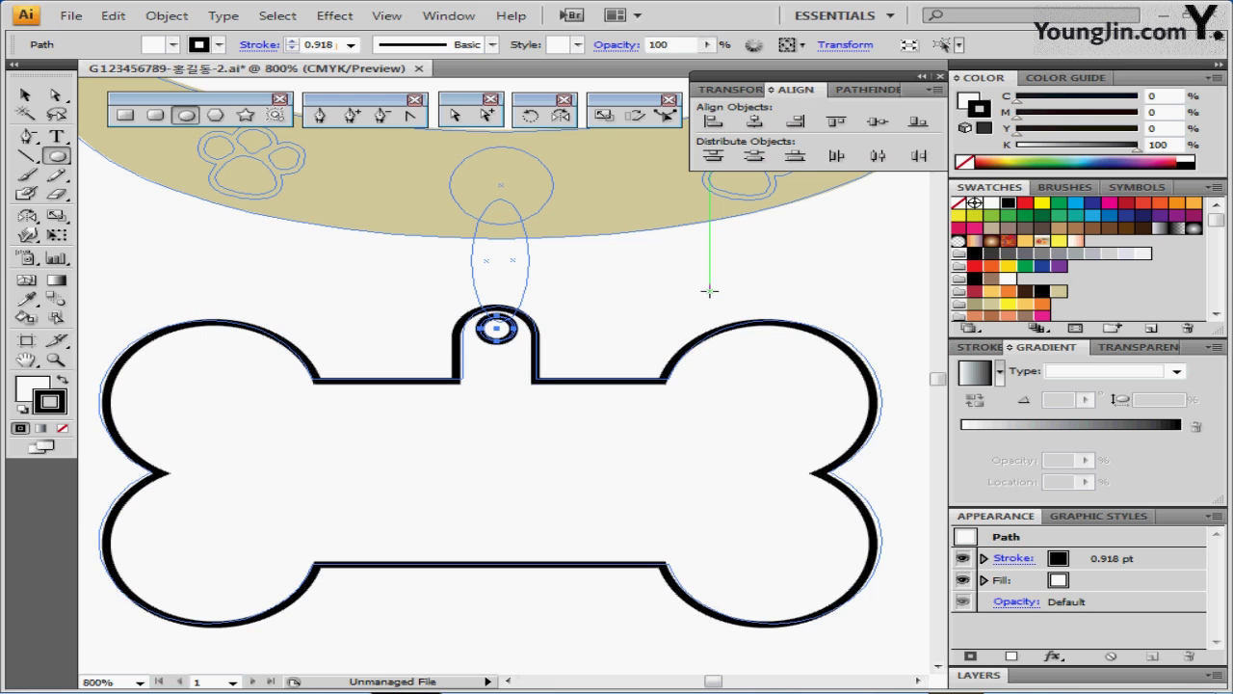
- Subtract the small ellipse from the bone outline with Minus Front to cut the loop's hole
{"action": "left_click_drag", "start_coordinate": [600, 297], "coordinate": [503, 353]}
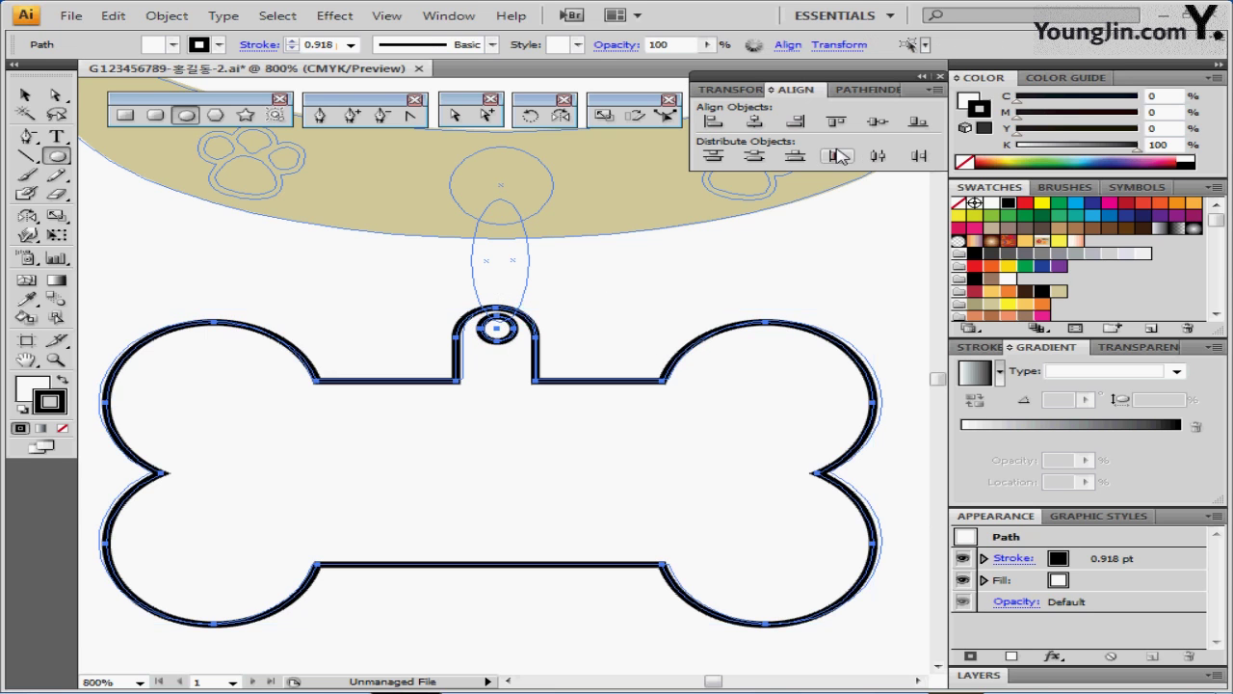
{"action": "left_click", "coordinate": [855, 88]}
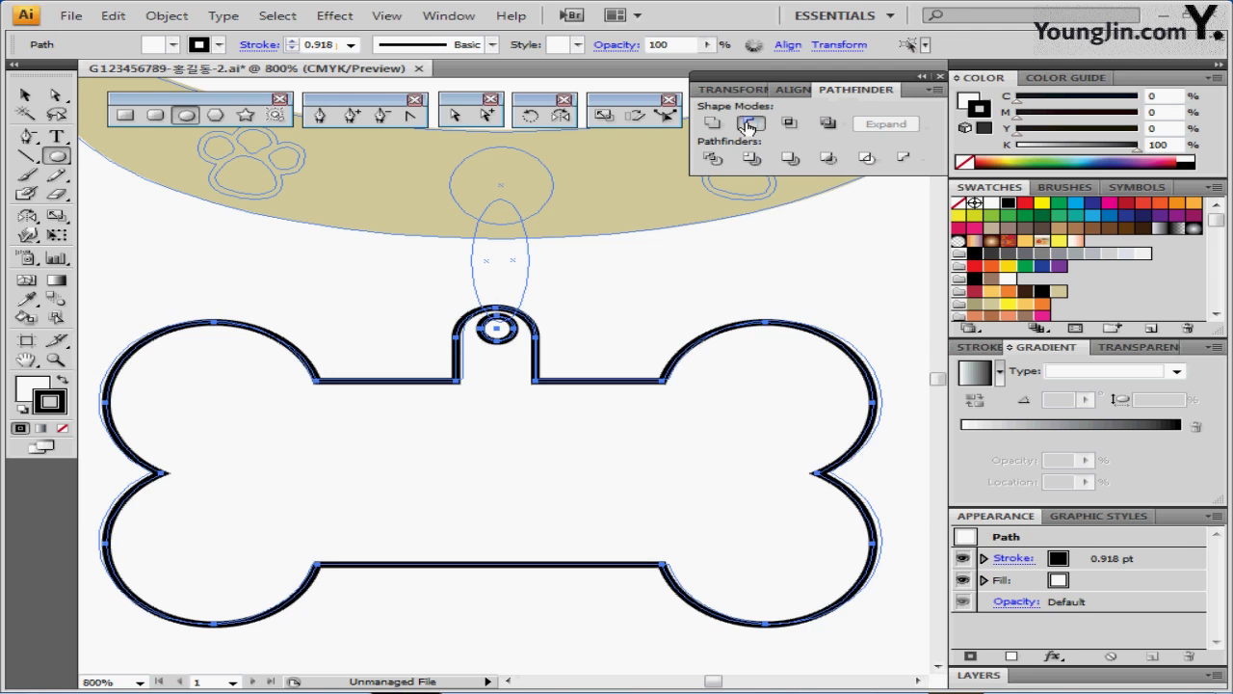
{"action": "left_click", "coordinate": [750, 124]}
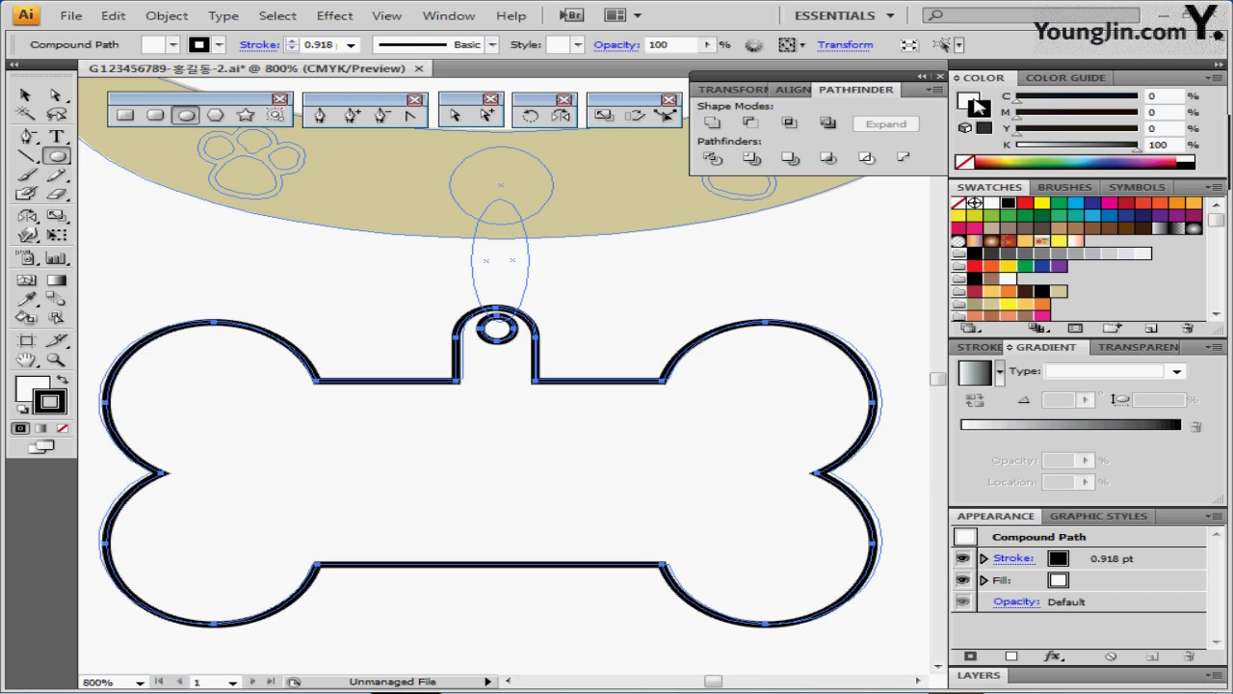
- Fill the bone tag with yellow C0 M0 Y90 K0 and remove its stroke
{"action": "left_click", "coordinate": [966, 98]}
{"action": "double_click", "coordinate": [1164, 127]}
{"action": "type", "text": "90"}
{"action": "key", "text": "Tab"}
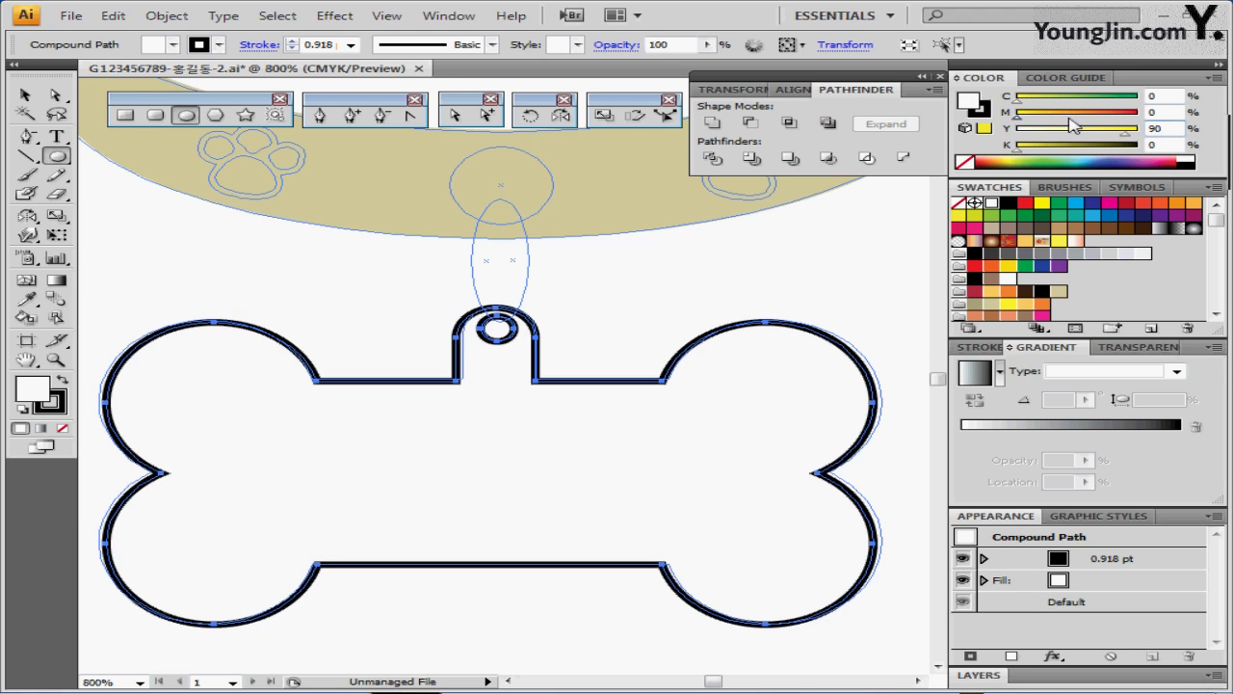
{"action": "left_click", "coordinate": [978, 109]}
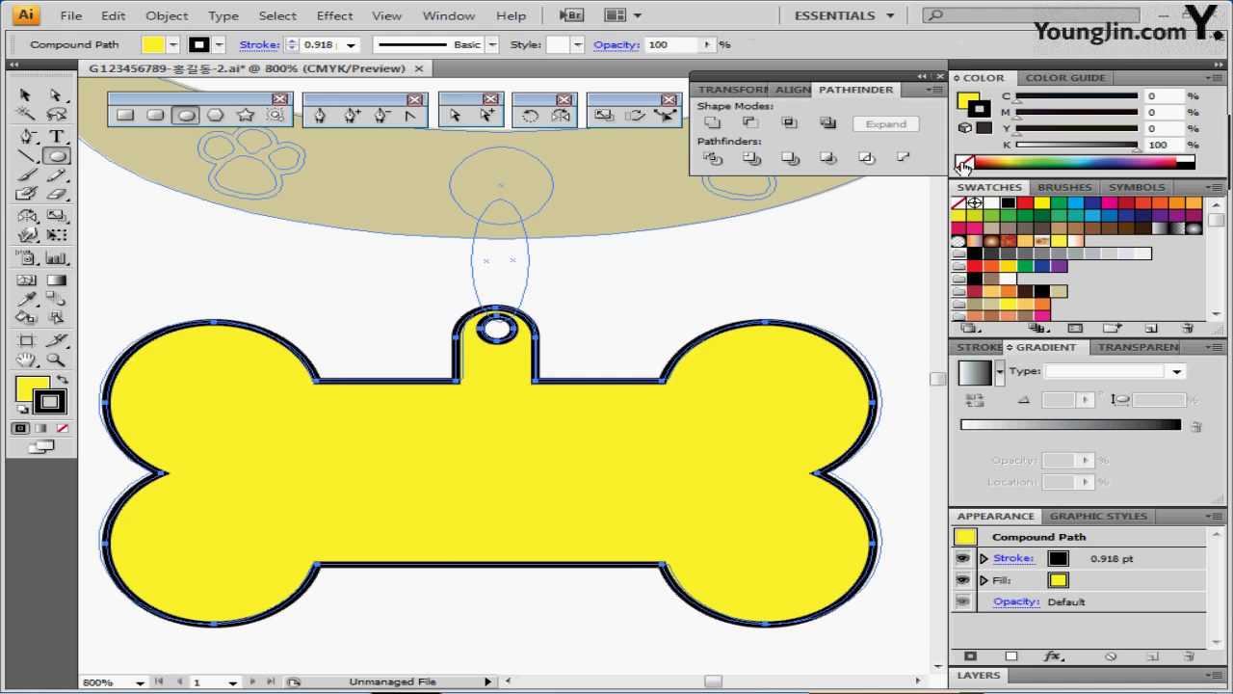
{"action": "left_click", "coordinate": [963, 163]}
- Align the bone tag and the collar's front band by their horizontal centres
{"action": "left_click", "coordinate": [605, 450]}
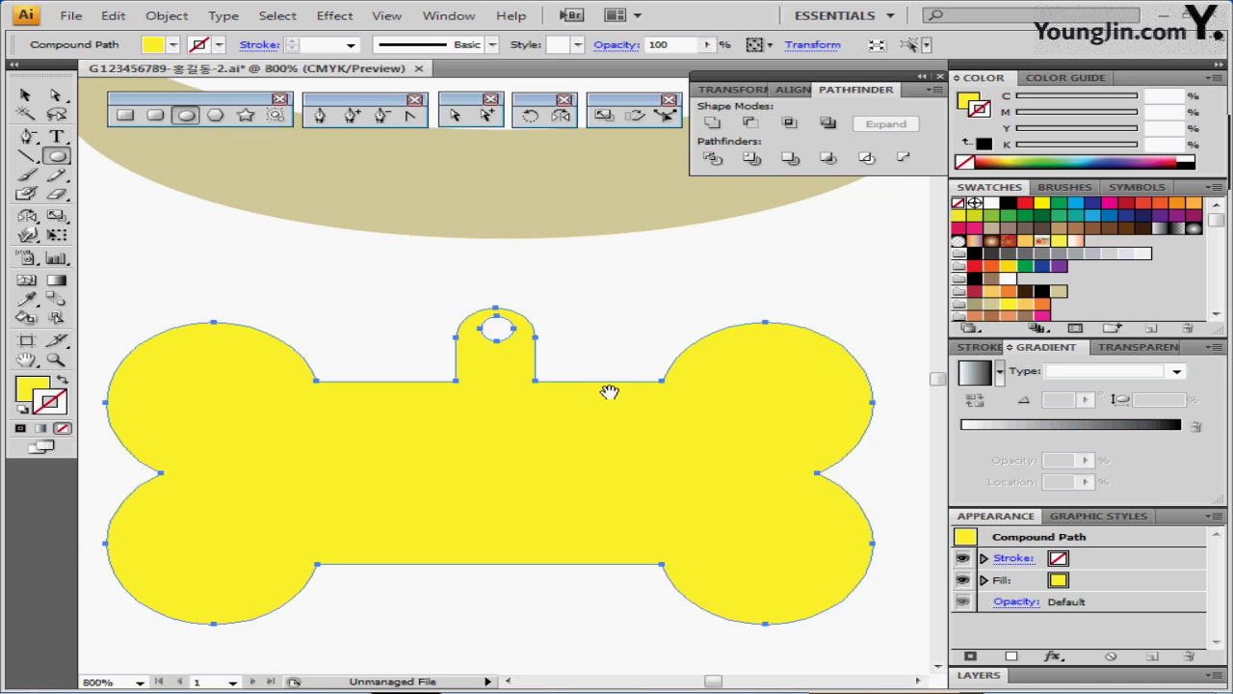
{"action": "left_click_drag", "start_coordinate": [611, 385], "coordinate": [628, 421]}
{"action": "left_click", "coordinate": [627, 424], "text": "ctrl+alt"}
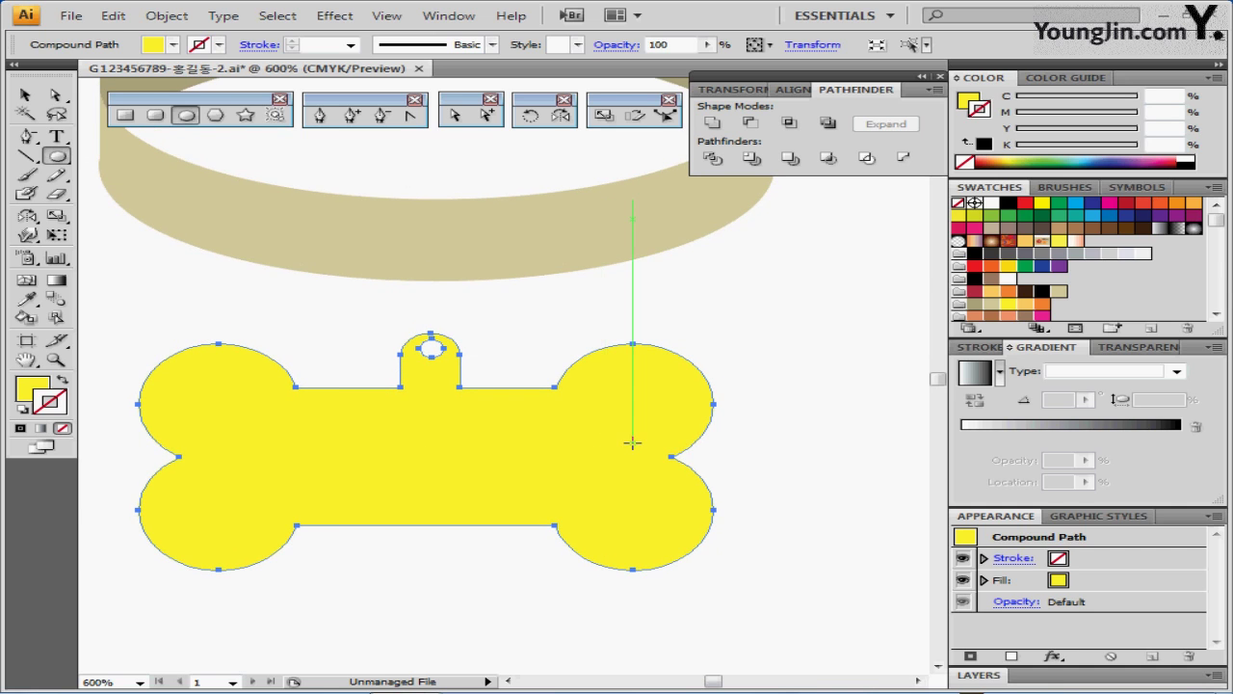
{"action": "left_click_drag", "start_coordinate": [480, 370], "coordinate": [519, 416]}
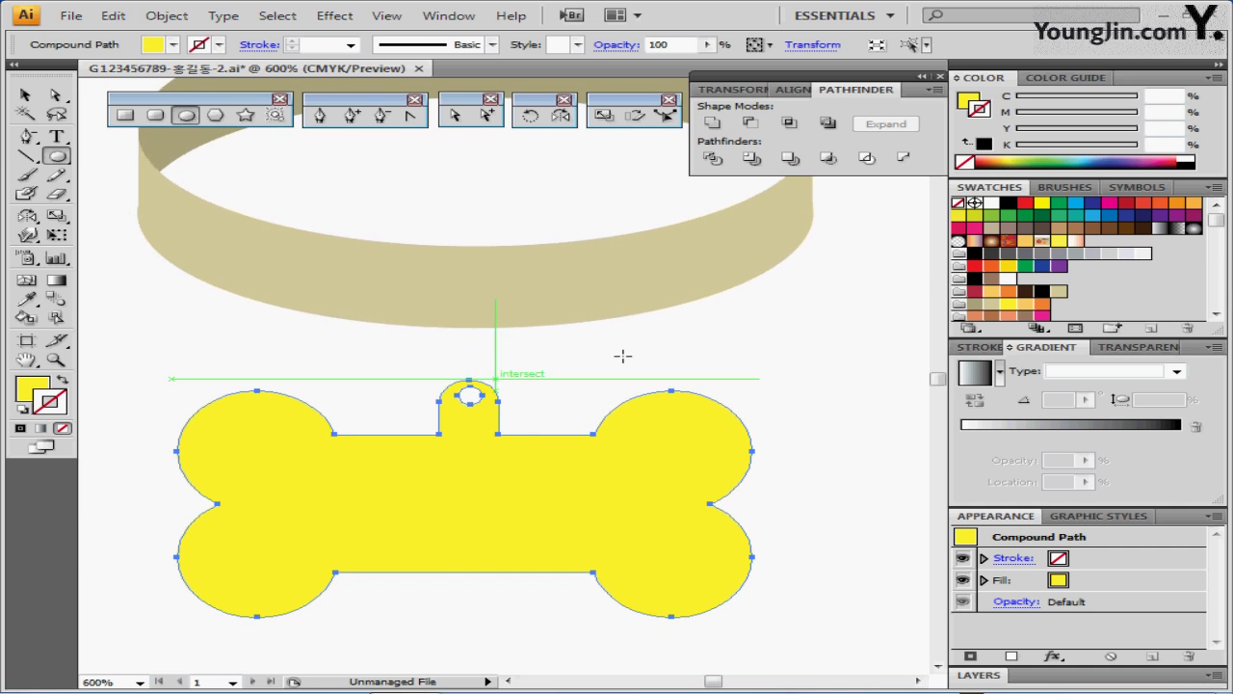
{"action": "left_click", "coordinate": [565, 243], "text": "shift"}
{"action": "left_click", "coordinate": [792, 89]}
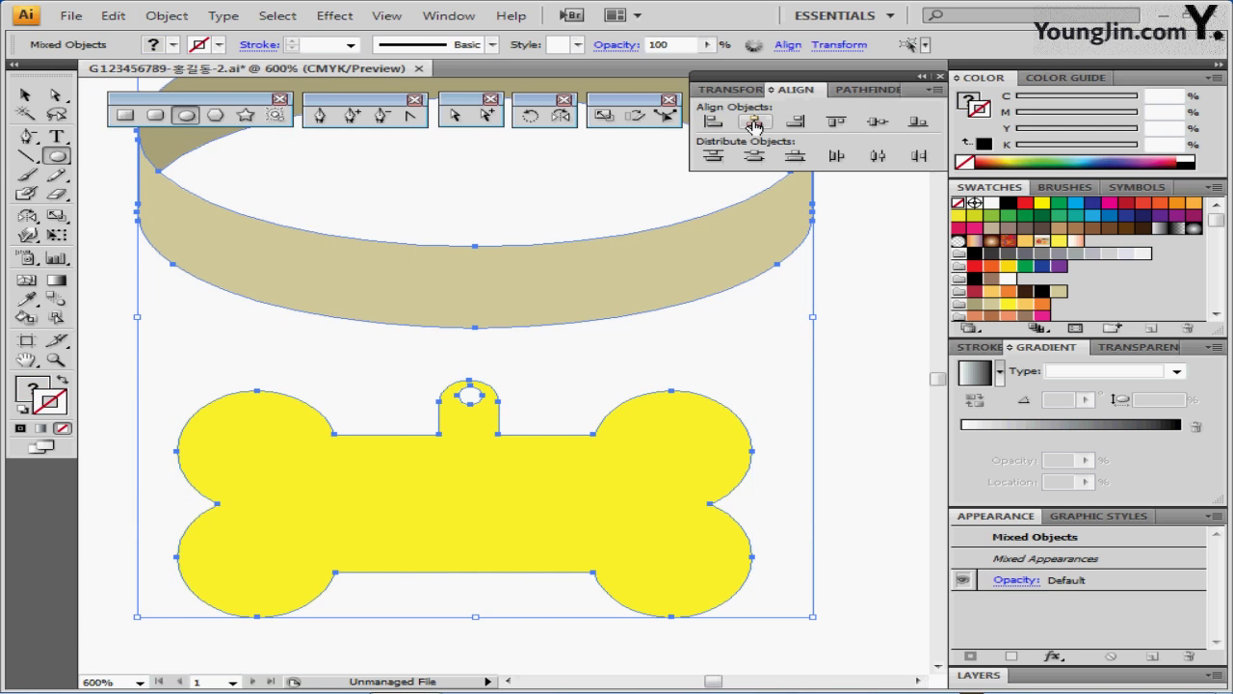
{"action": "left_click", "coordinate": [754, 122]}
{"action": "left_click", "coordinate": [389, 414]}
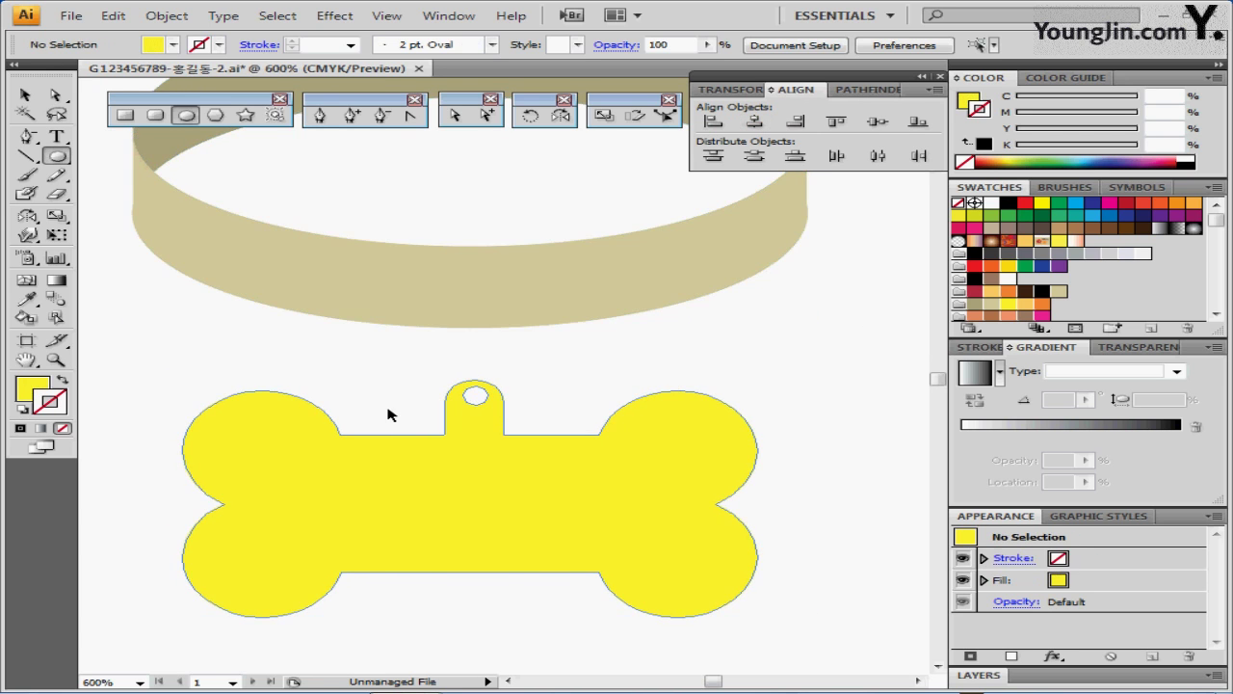
- Draw a small ellipse on the middle of the collar's front band, directly above the bone's loop
{"action": "left_click", "coordinate": [126, 115]}
{"action": "left_click", "coordinate": [186, 115]}
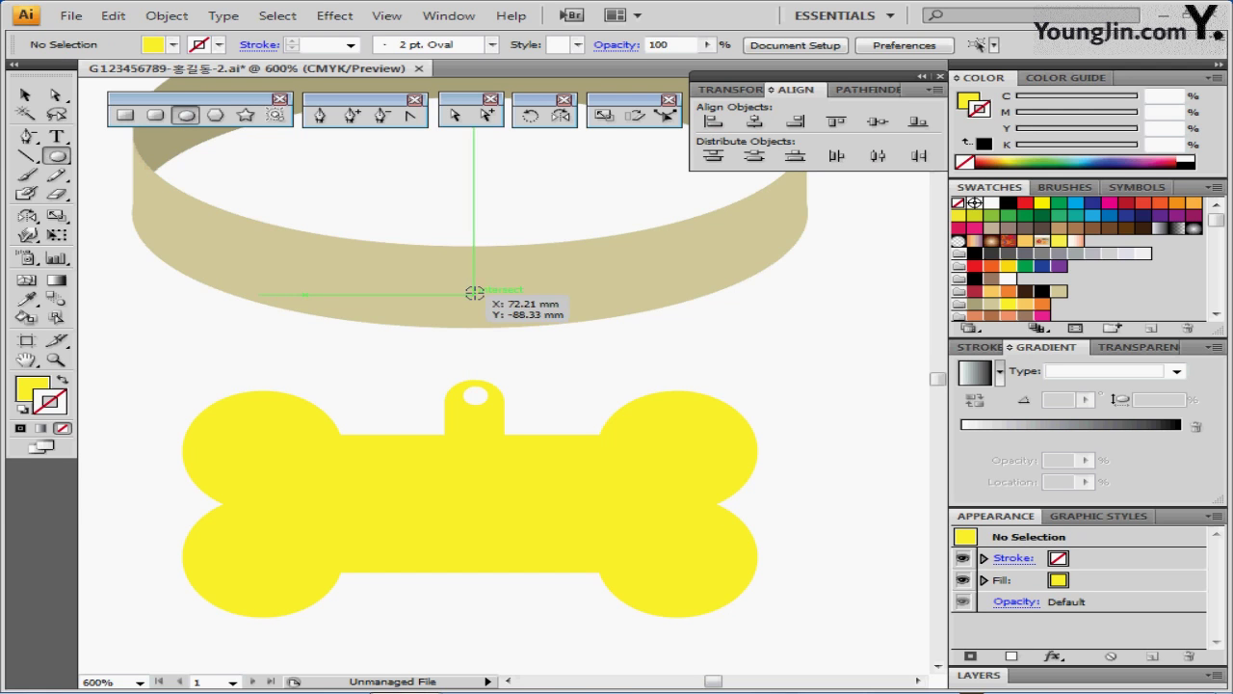
{"action": "left_click_drag", "start_coordinate": [472, 288], "coordinate": [498, 307]}
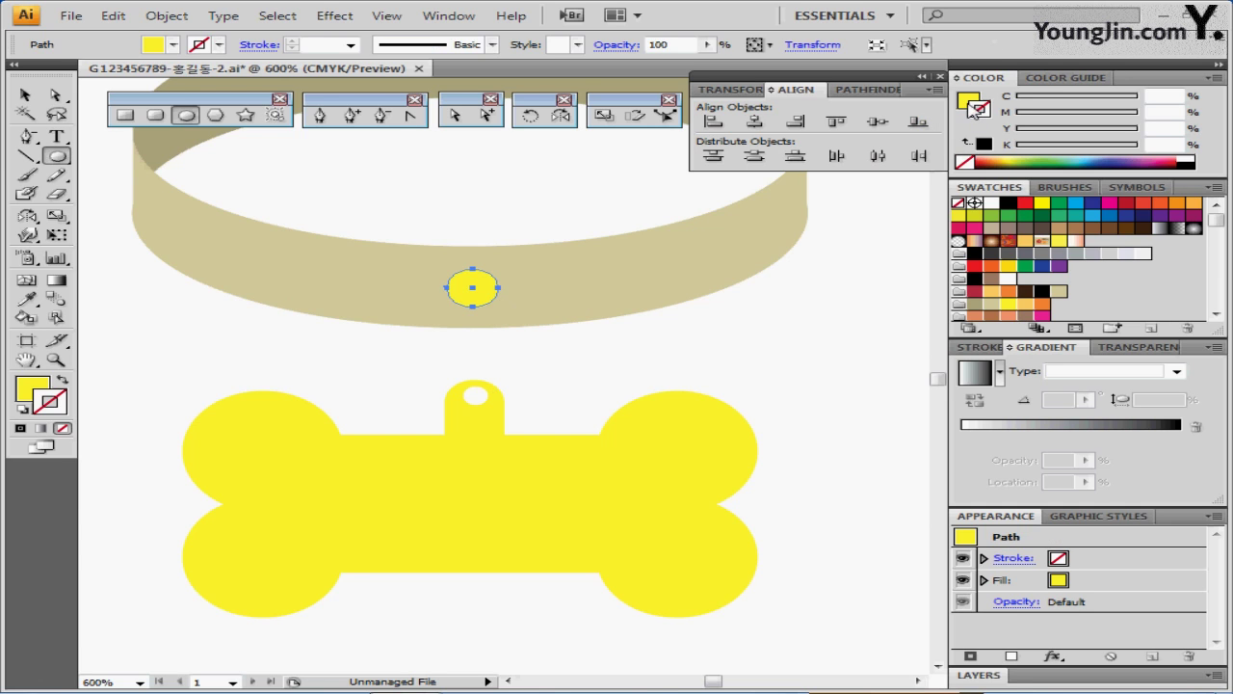
- Swap the collar ellipse's fill and stroke, colour the stroke orange M60 Y90, and set its weight to 2 pt
{"action": "left_click", "coordinate": [62, 381]}
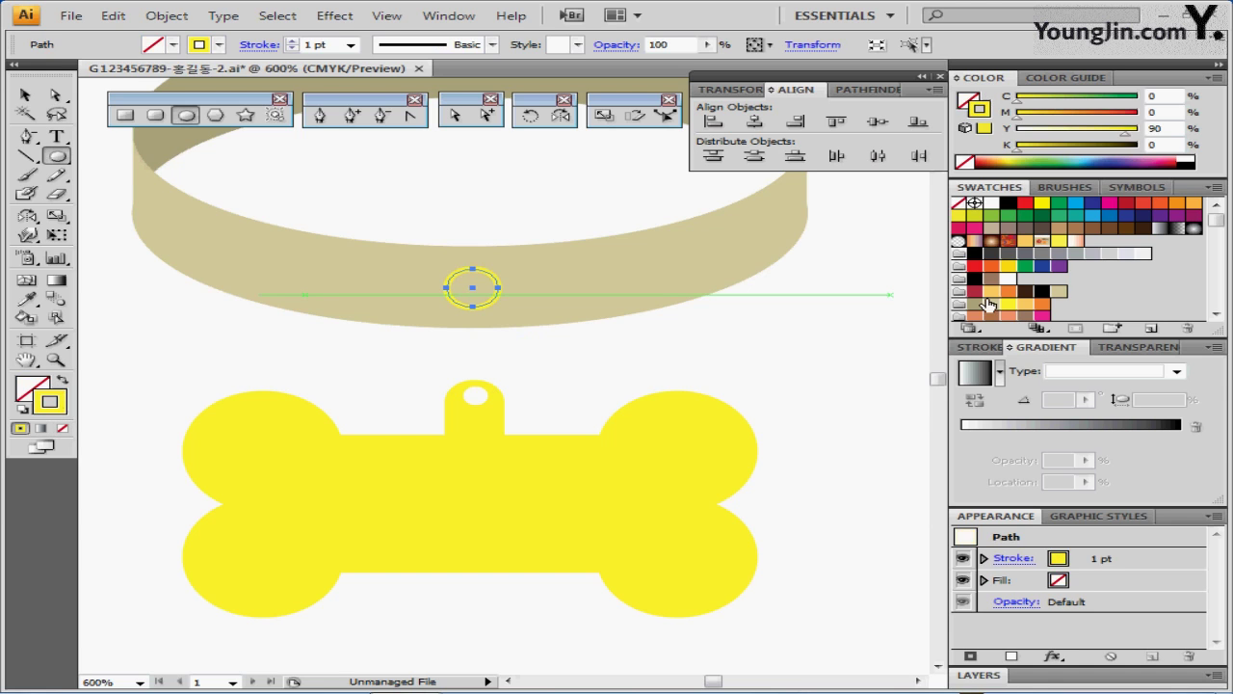
{"action": "left_click", "coordinate": [1042, 305]}
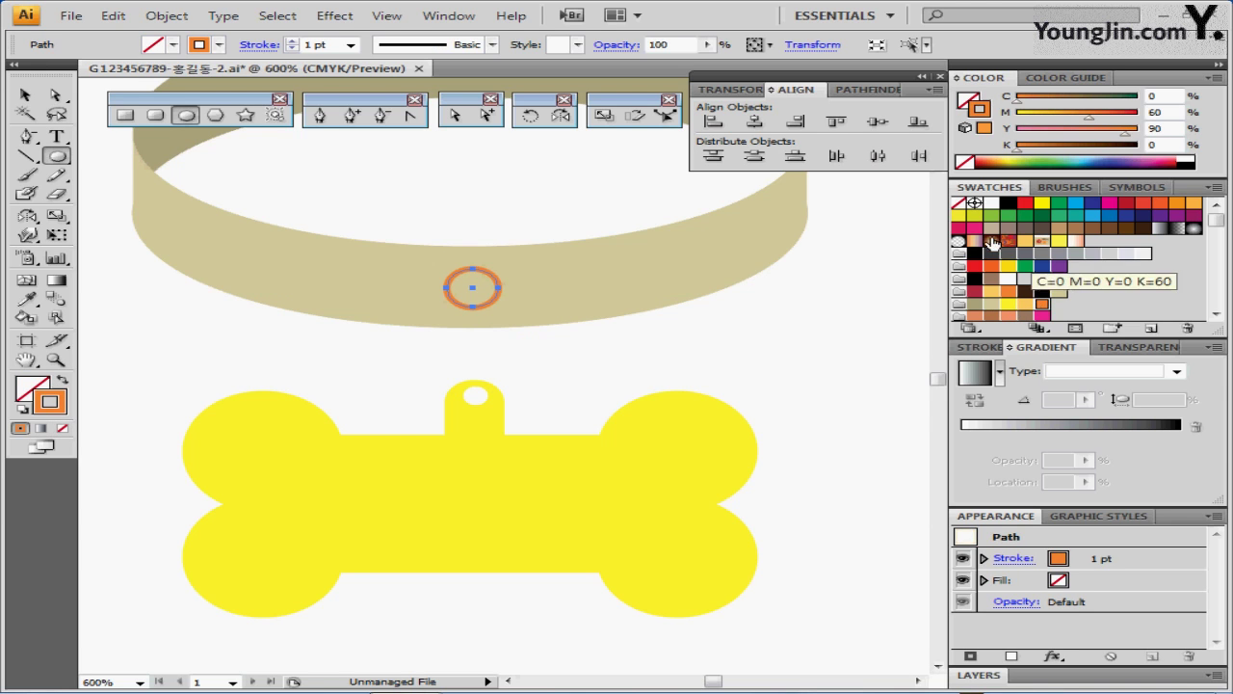
{"action": "left_click", "coordinate": [291, 41]}
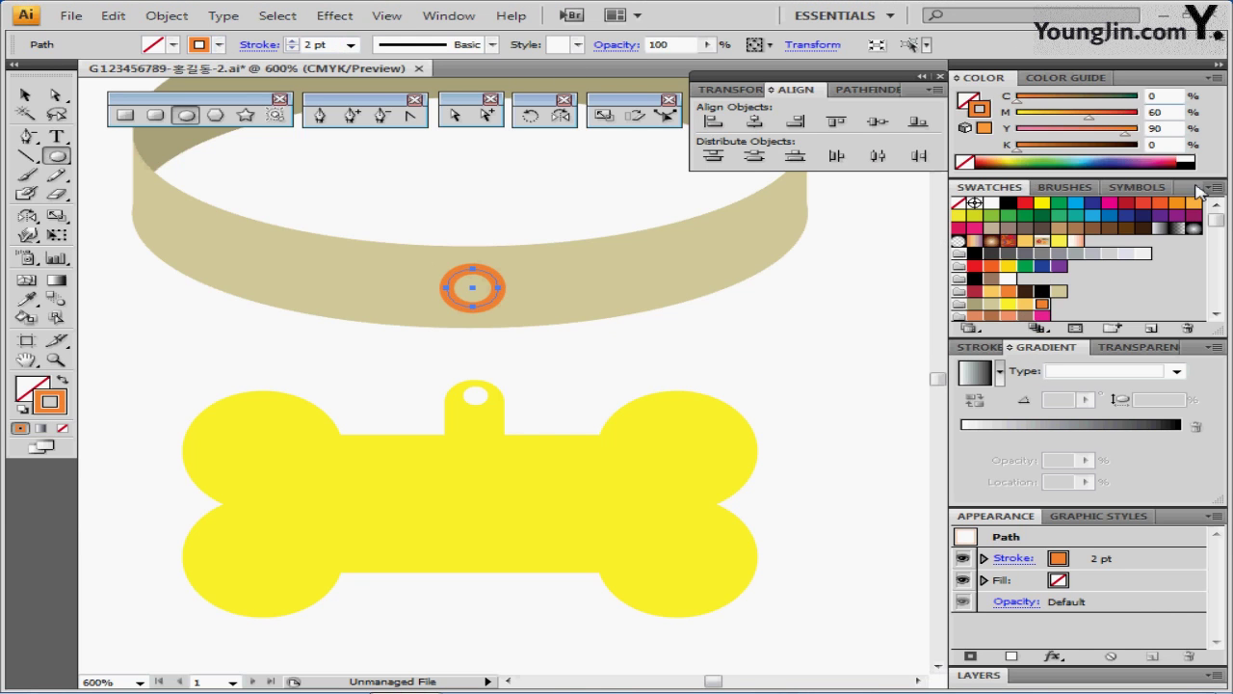
{"action": "left_click", "coordinate": [1164, 112]}
{"action": "left_click", "coordinate": [1159, 128]}
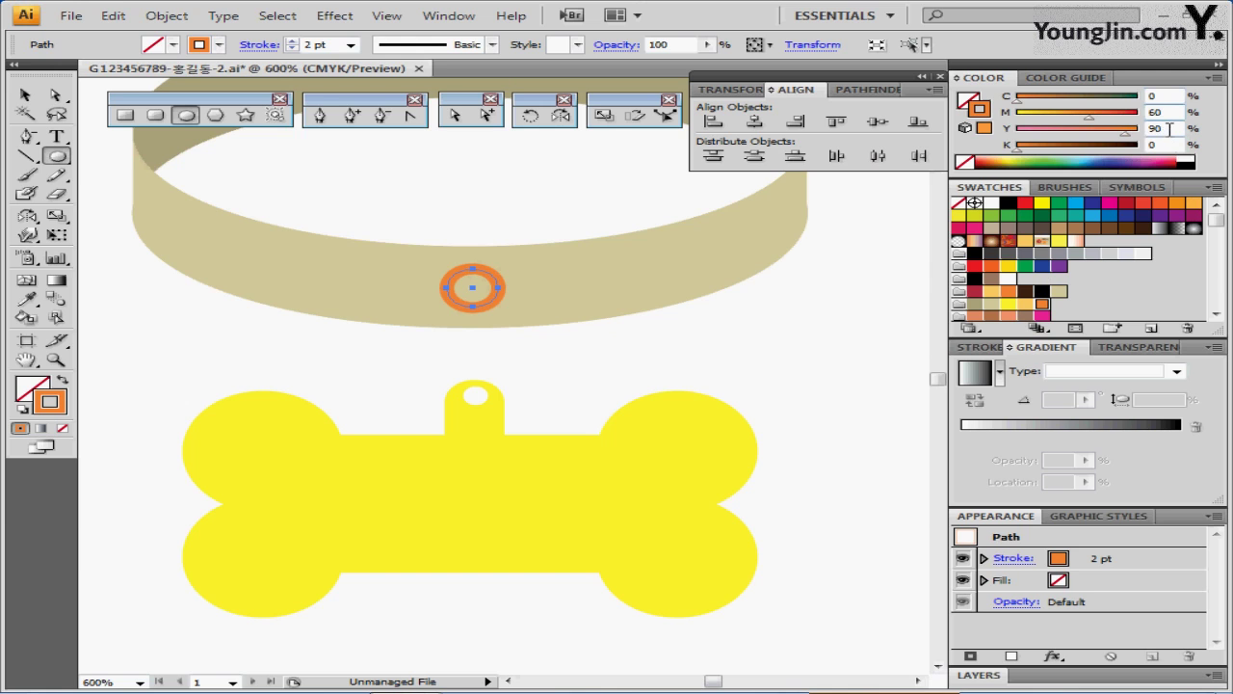
- Draw a narrow vertical ellipse linking the collar's orange ring to the bone tag's hole, with a 1 pt black stroke
{"action": "left_click", "coordinate": [568, 365], "text": "ctrl"}
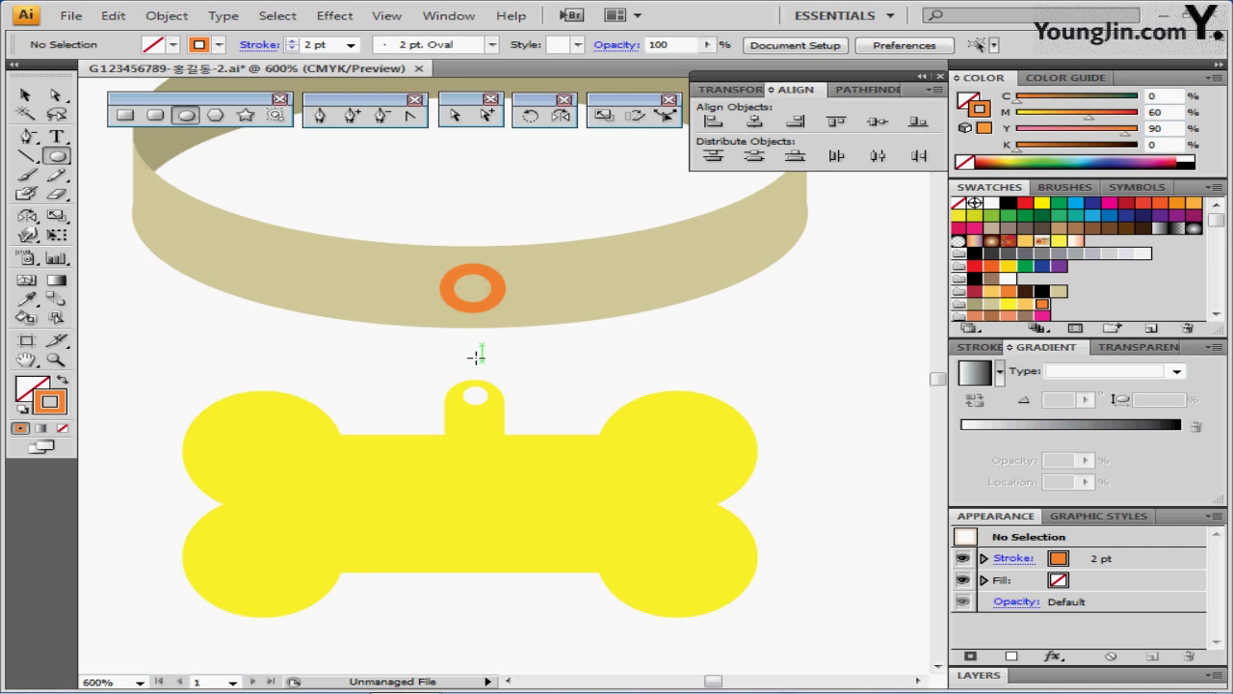
{"action": "mouse_move", "coordinate": [473, 351]}
{"action": "left_mouse_down"}
{"action": "mouse_move", "coordinate": [492, 400]}
{"action": "mouse_move", "coordinate": [489, 364]}
{"action": "left_mouse_up"}
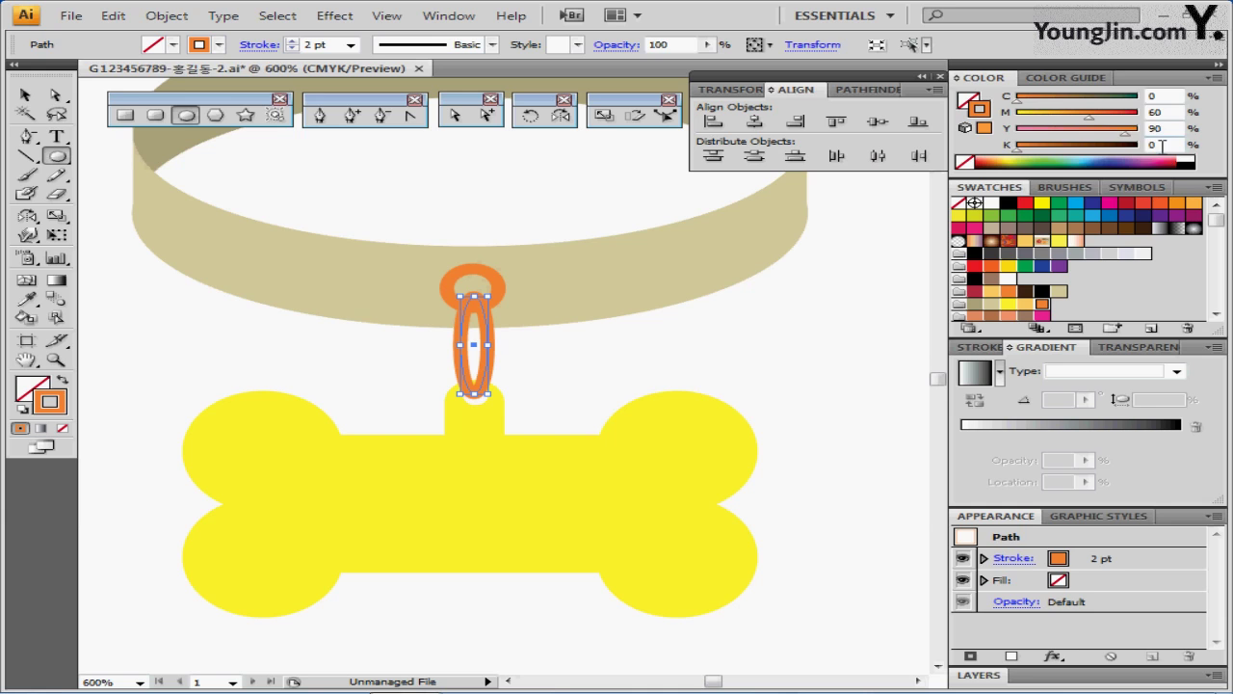
{"action": "left_click", "coordinate": [1199, 159]}
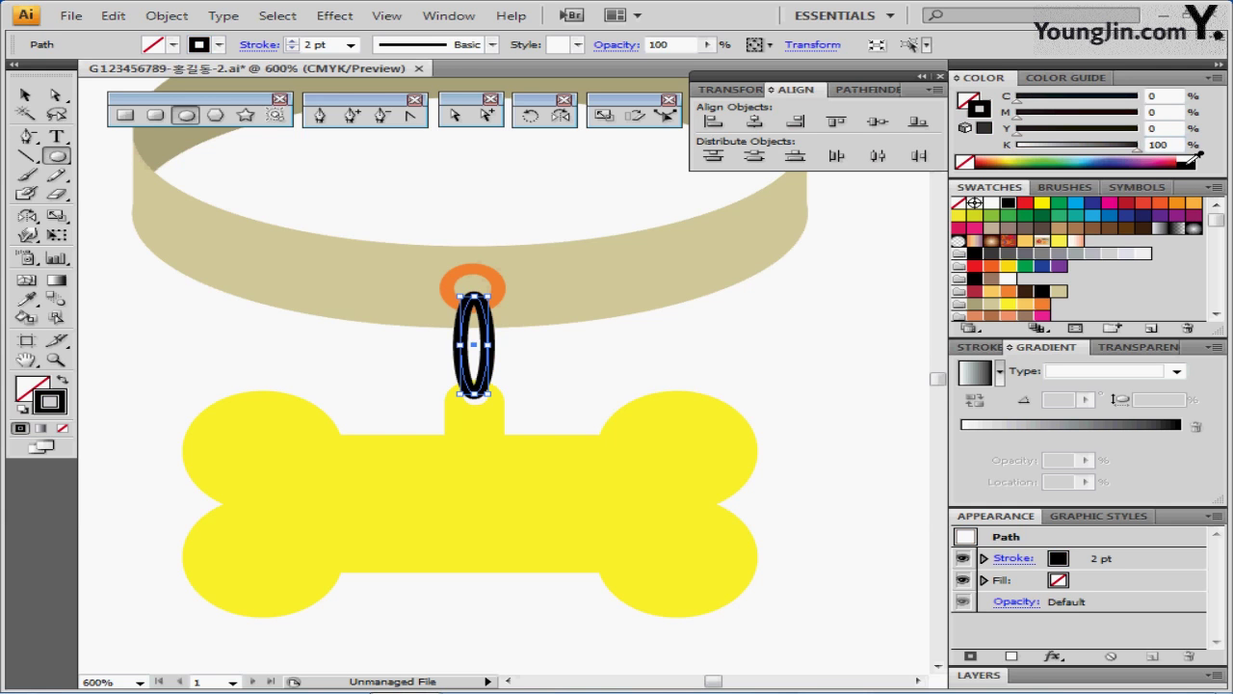
{"action": "left_click", "coordinate": [292, 49]}
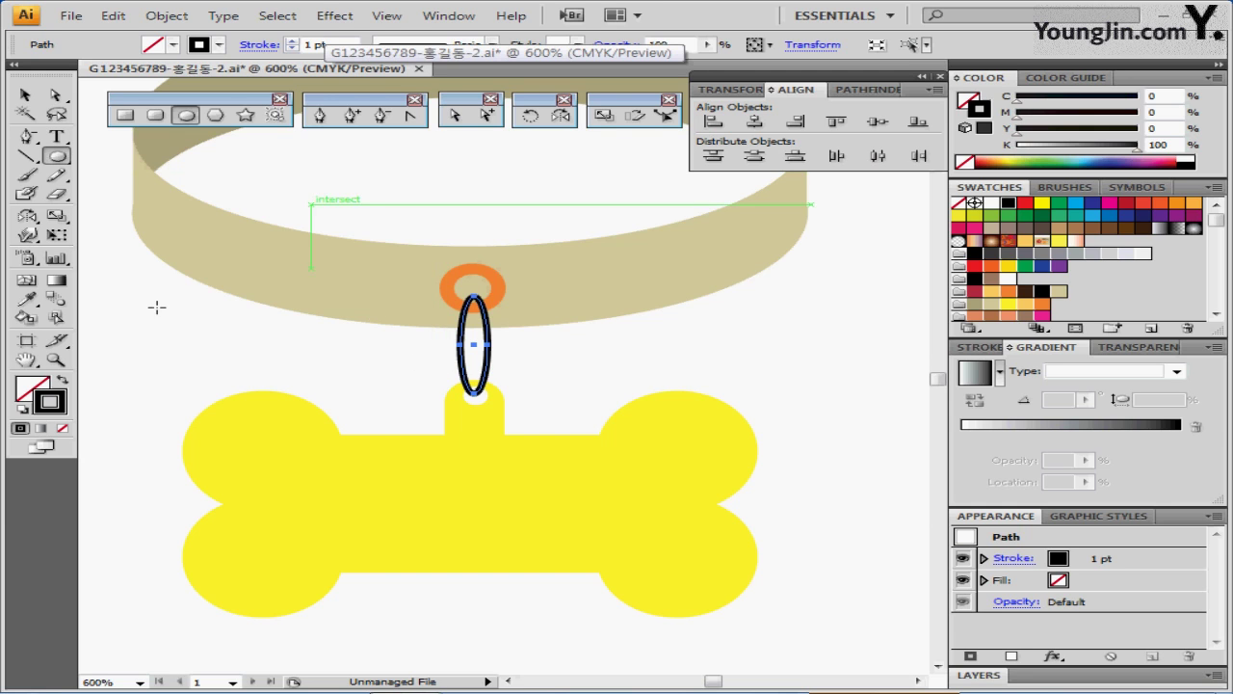
- Cut the black link ellipse into two halves at its upper and lower anchor points with the Scissors tool
{"action": "left_click", "coordinate": [57, 195]}
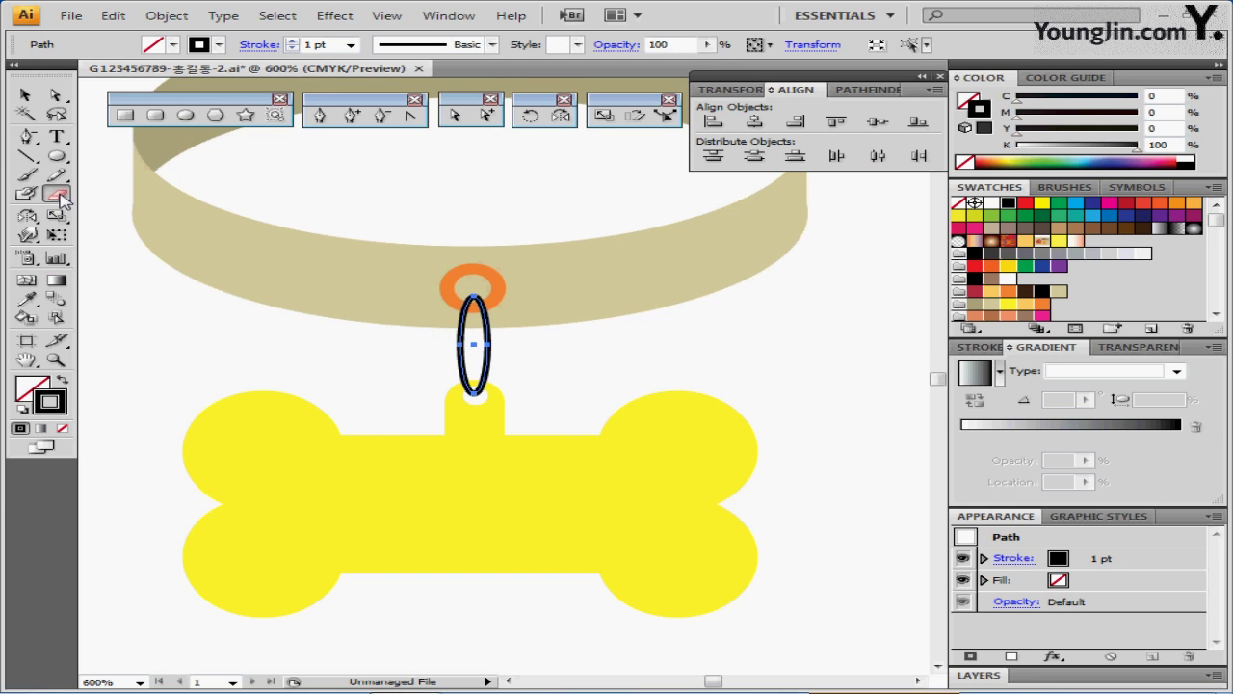
{"action": "left_click_drag", "start_coordinate": [62, 198], "coordinate": [138, 224]}
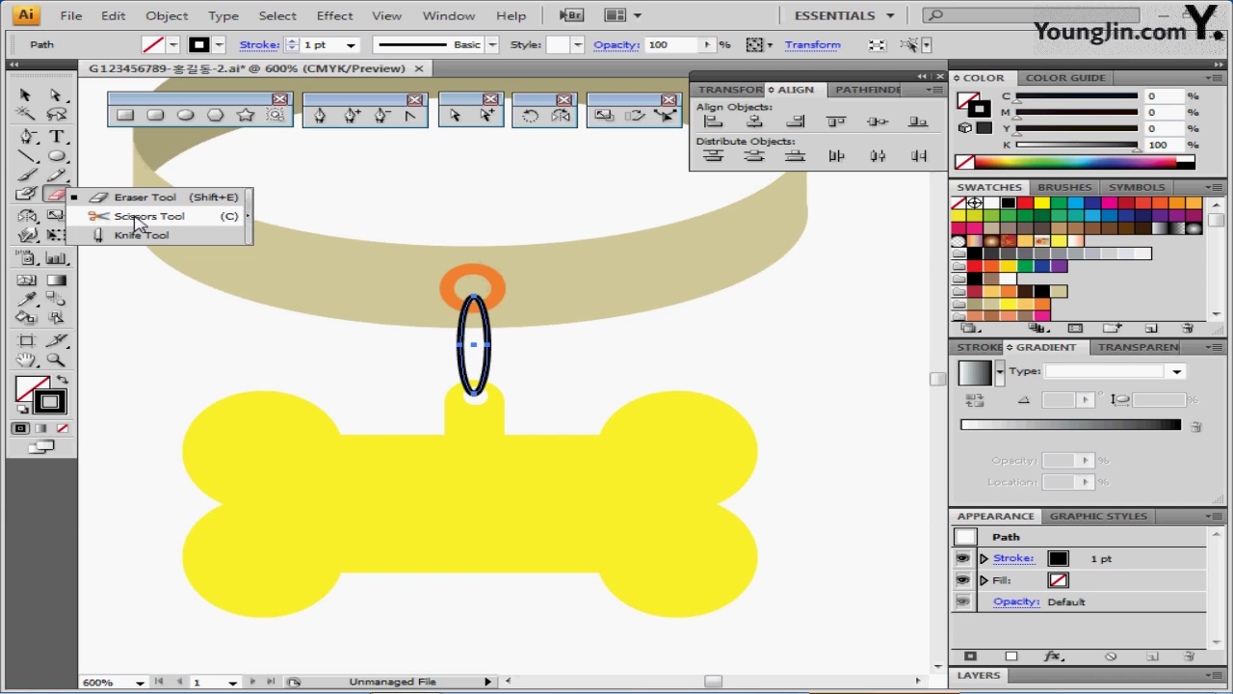
{"action": "left_click", "coordinate": [135, 218]}
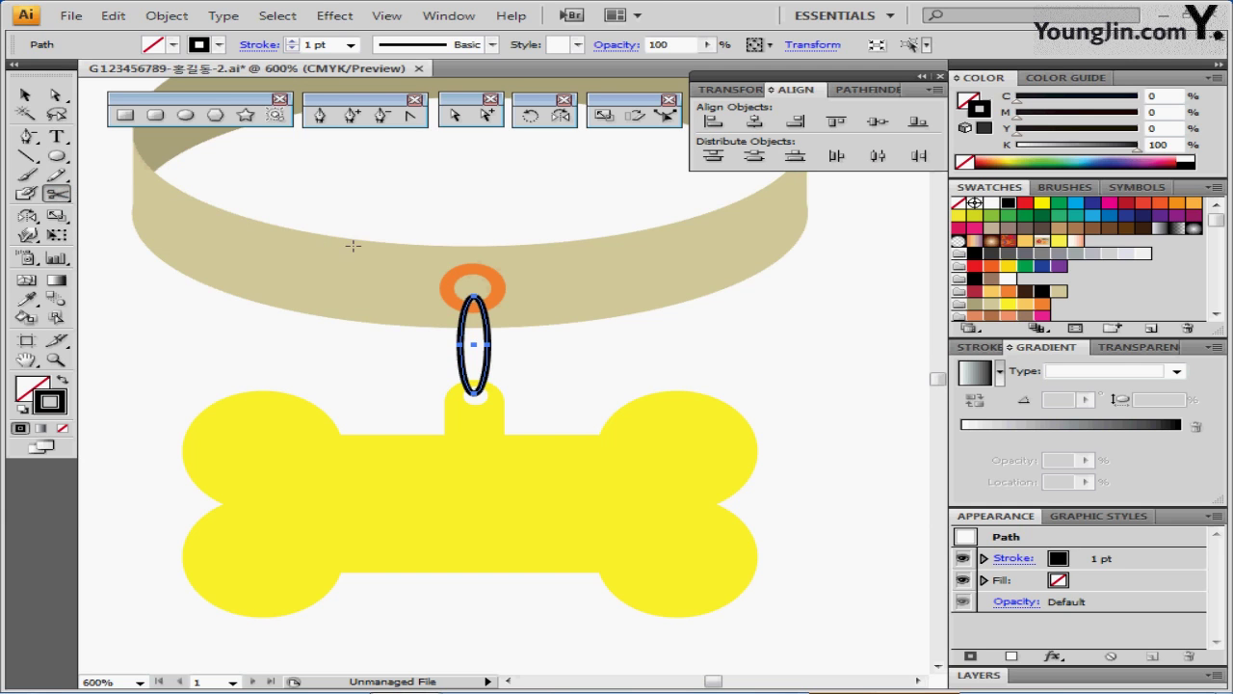
{"action": "left_click", "coordinate": [473, 397]}
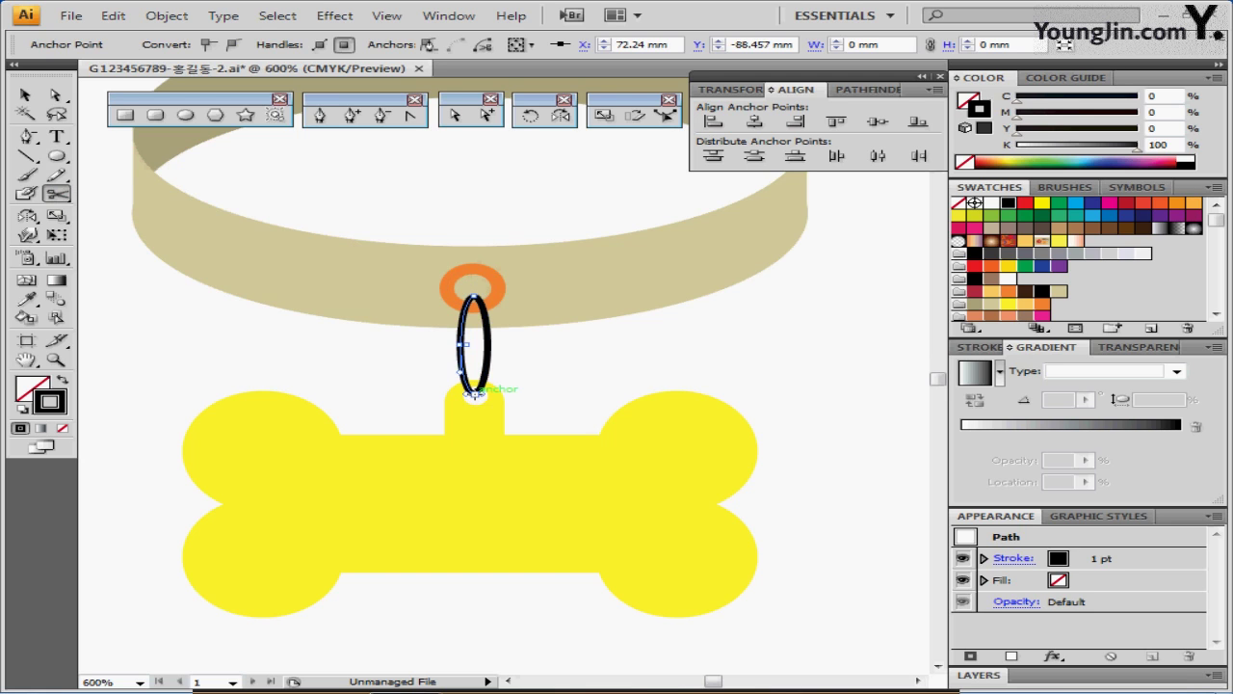
{"action": "left_click", "coordinate": [474, 394]}
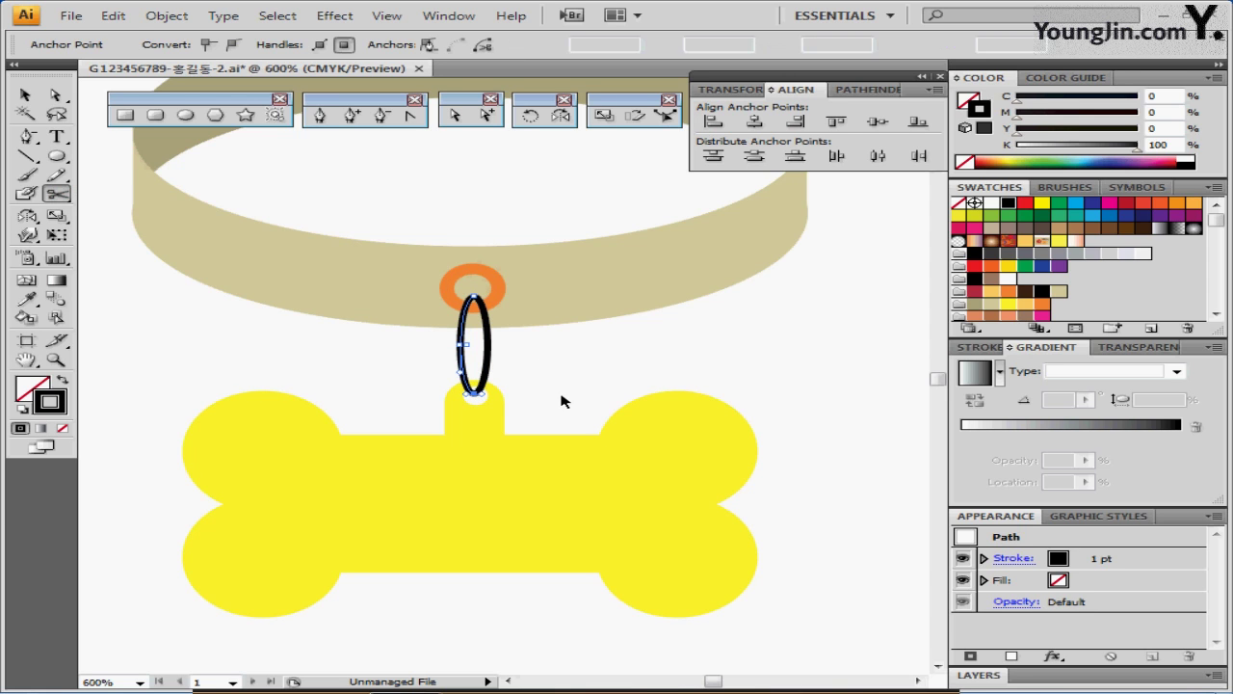
{"action": "left_click", "coordinate": [548, 360], "text": "ctrl"}
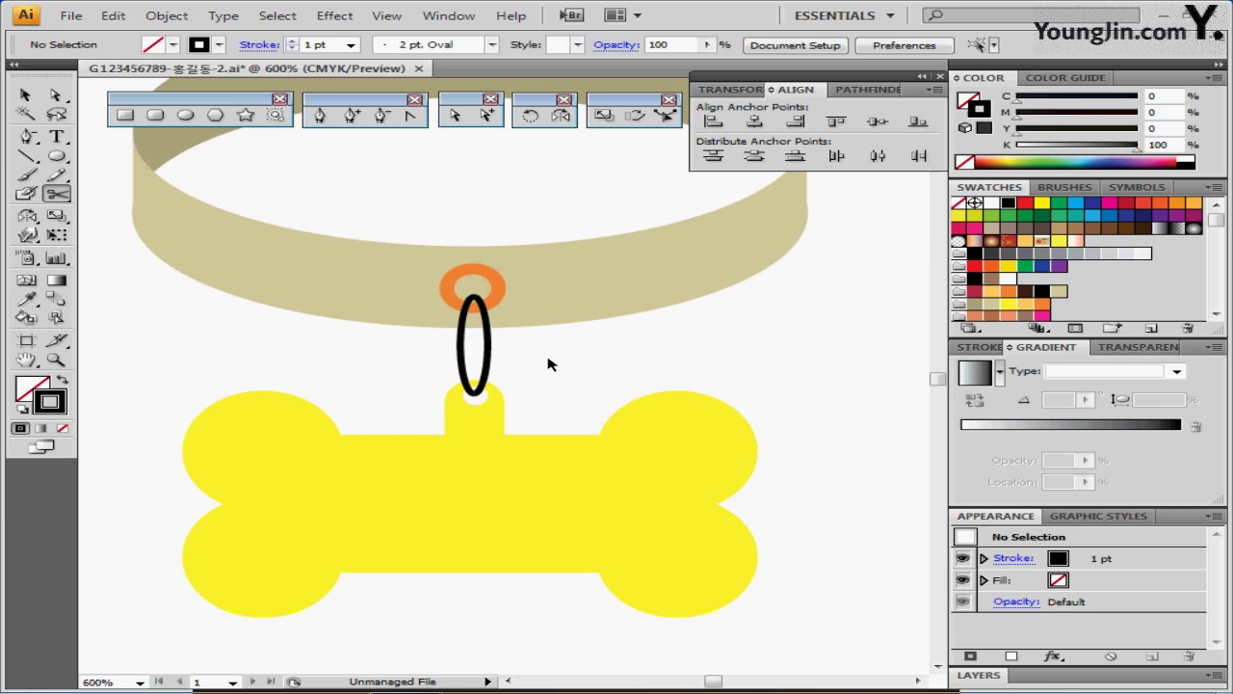
- Send the left half of the black link behind the orange ring and the bone tag's loop
{"action": "left_click", "coordinate": [458, 349], "text": "ctrl"}
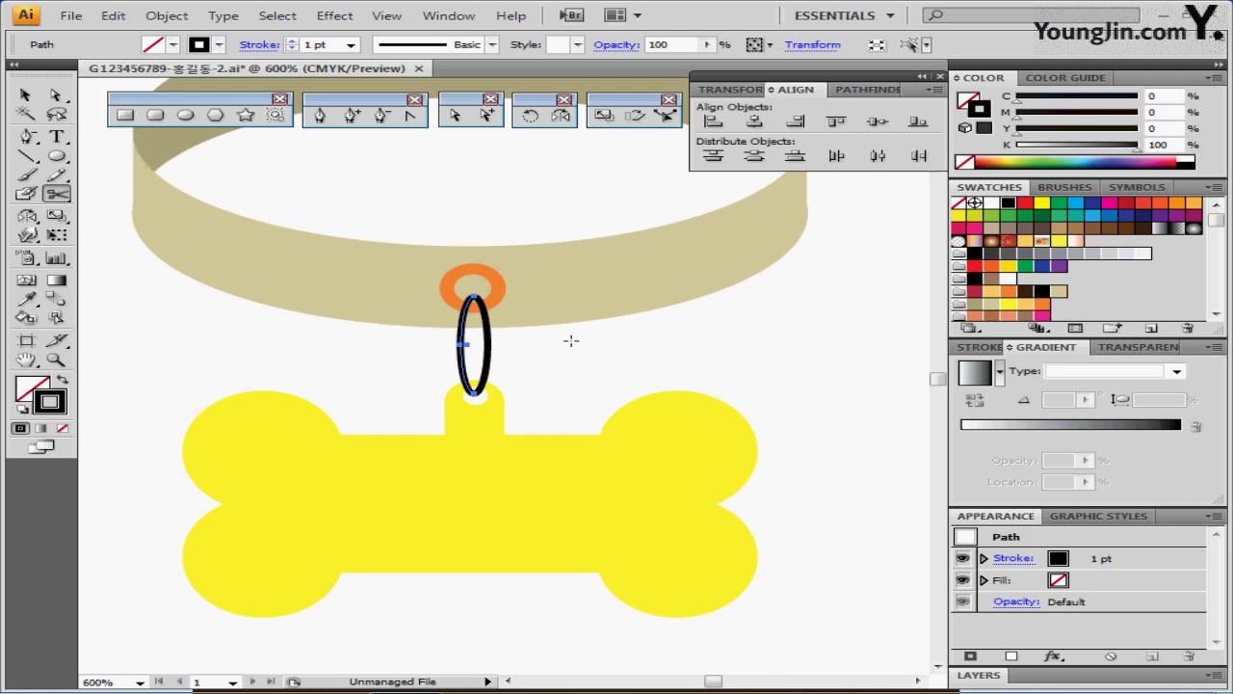
{"action": "key", "text": "ctrl"}
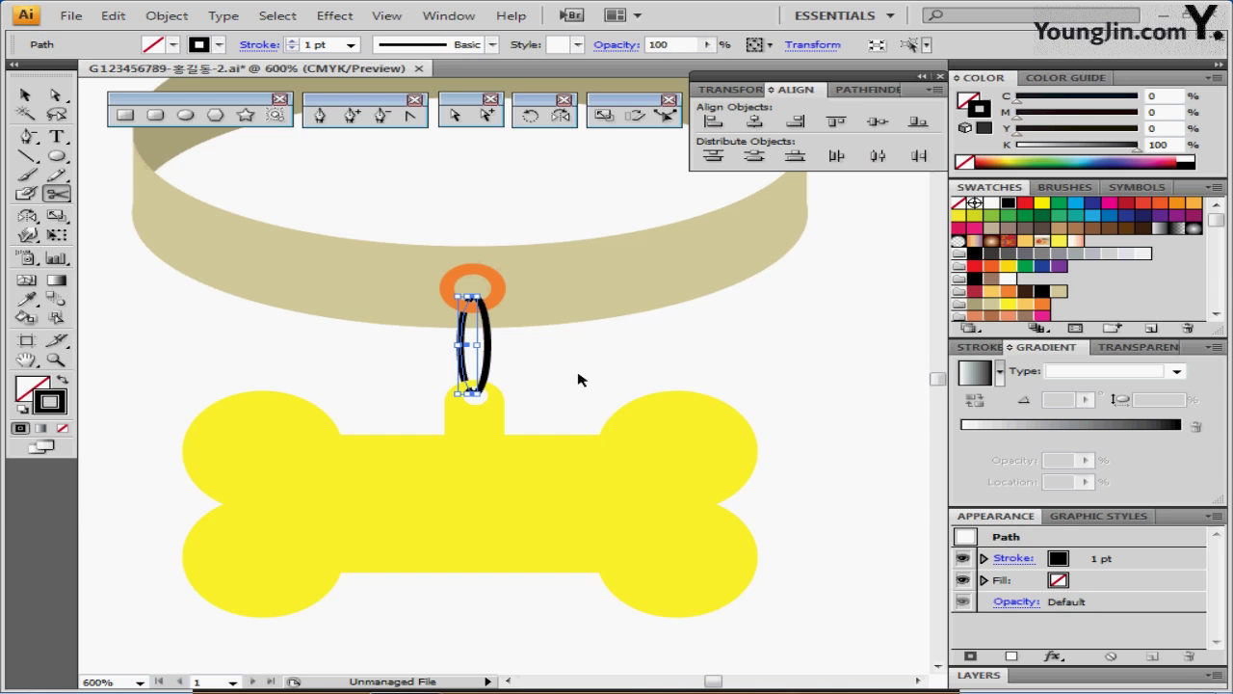
{"action": "left_click", "coordinate": [597, 380], "text": "ctrl"}
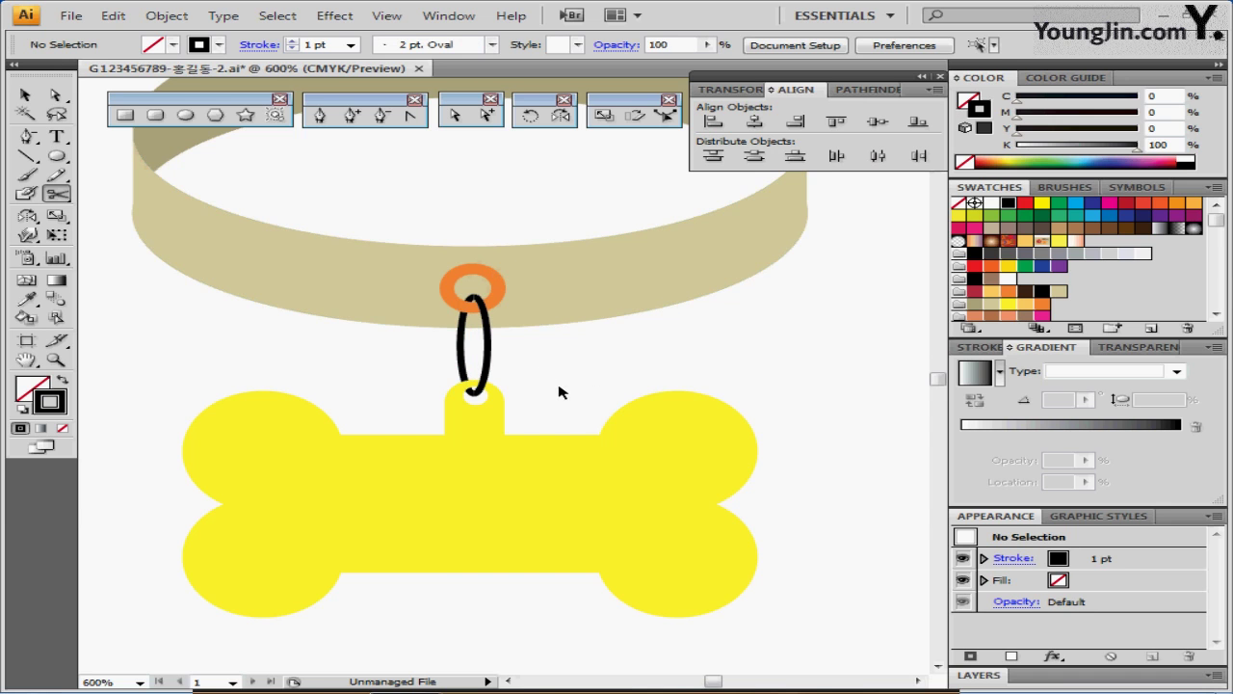
- Copy the orange paw print without the beige rectangle behind it, and place the copy just above the collar
{"action": "left_click", "coordinate": [526, 394], "text": "ctrl+alt"}
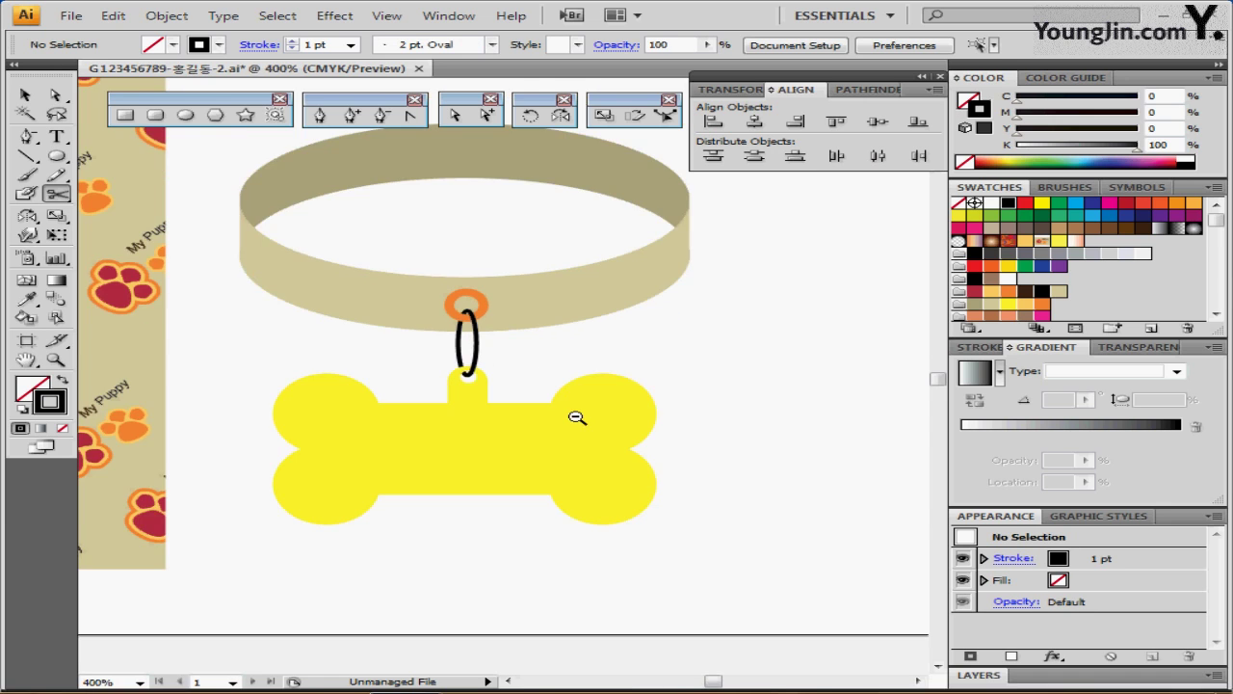
{"action": "left_click", "coordinate": [544, 411], "text": "ctrl+alt"}
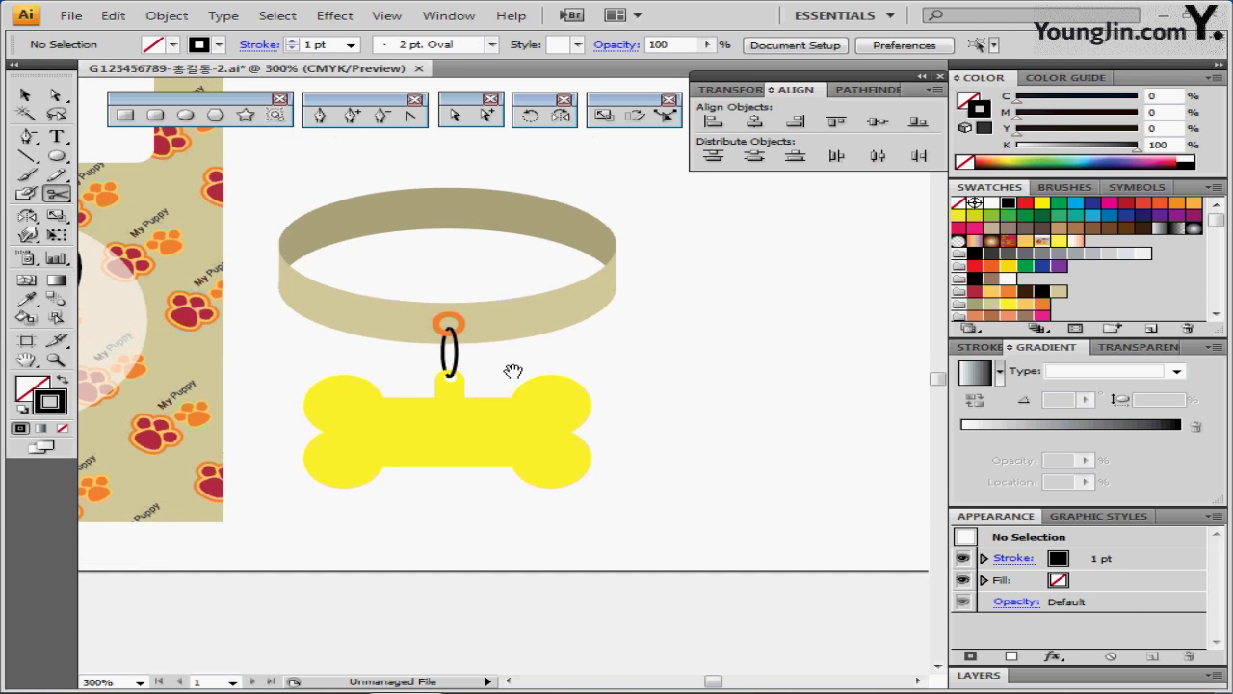
{"action": "left_click", "coordinate": [520, 361], "text": "ctrl+alt"}
{"action": "scroll", "coordinate": [520, 362], "scroll_direction": "up", "scroll_amount": 3}
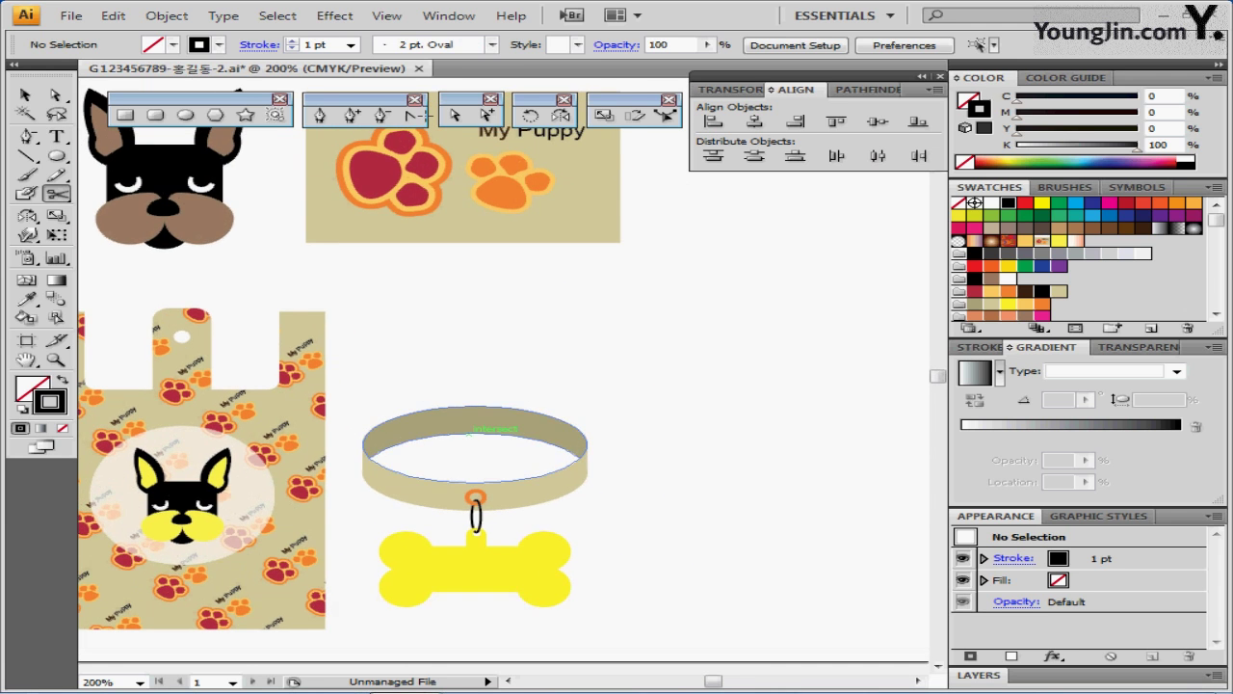
{"action": "left_click", "coordinate": [501, 189]}
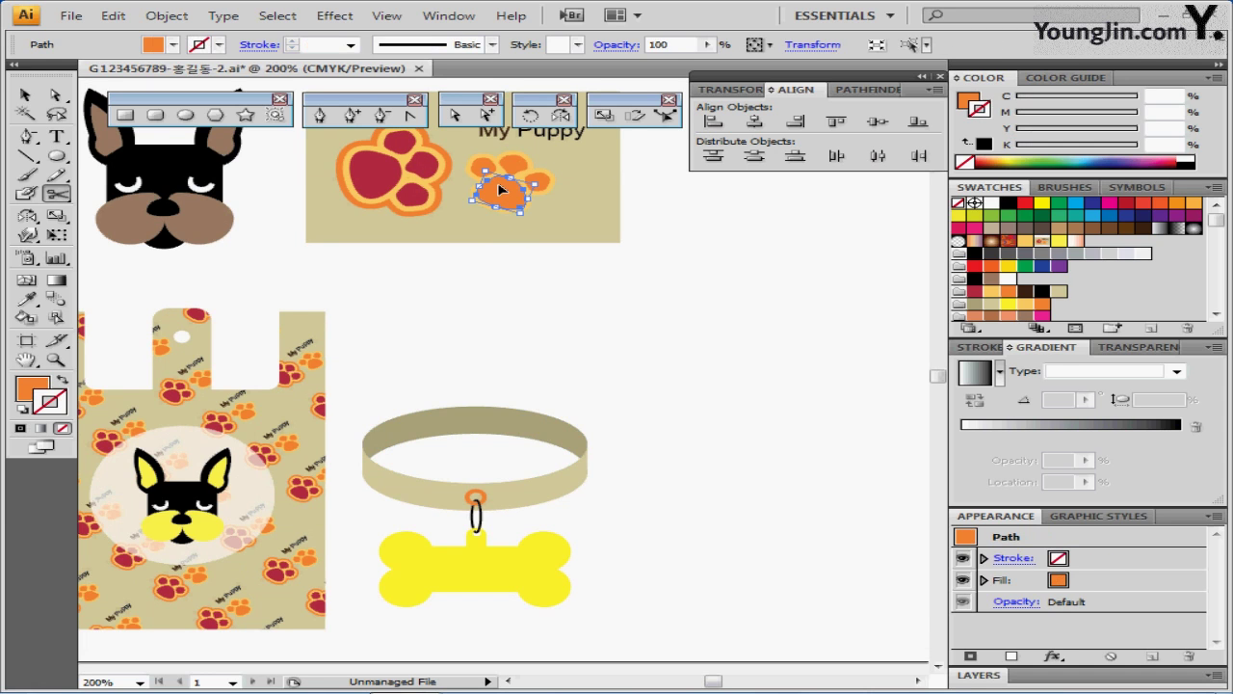
{"action": "left_click", "coordinate": [505, 299]}
{"action": "left_click_drag", "start_coordinate": [482, 281], "coordinate": [602, 236]}
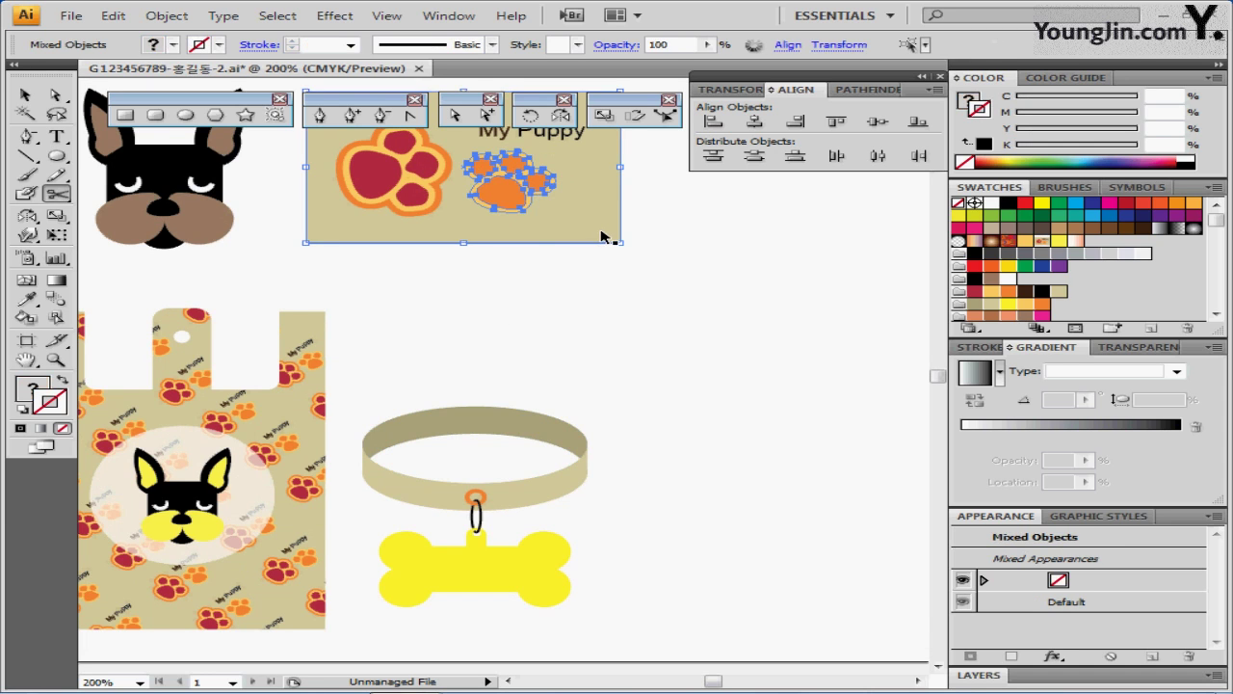
{"action": "left_click", "coordinate": [605, 237], "text": "shift"}
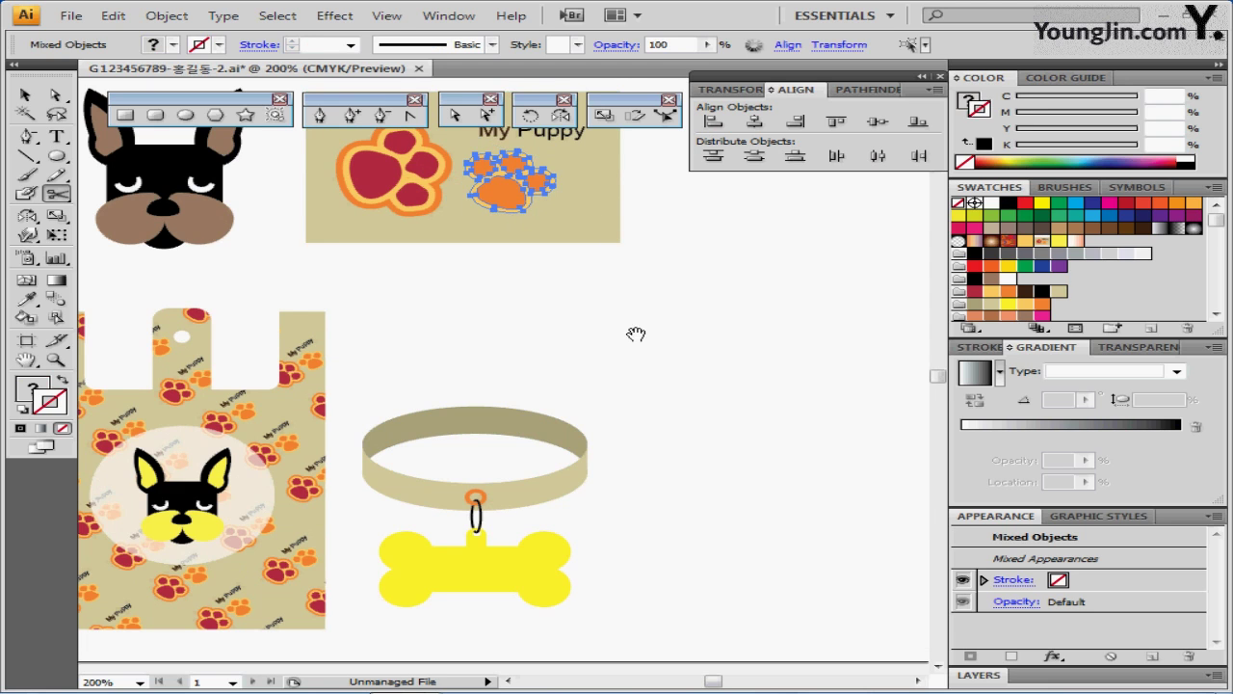
{"action": "left_click_drag", "start_coordinate": [636, 334], "coordinate": [630, 206]}
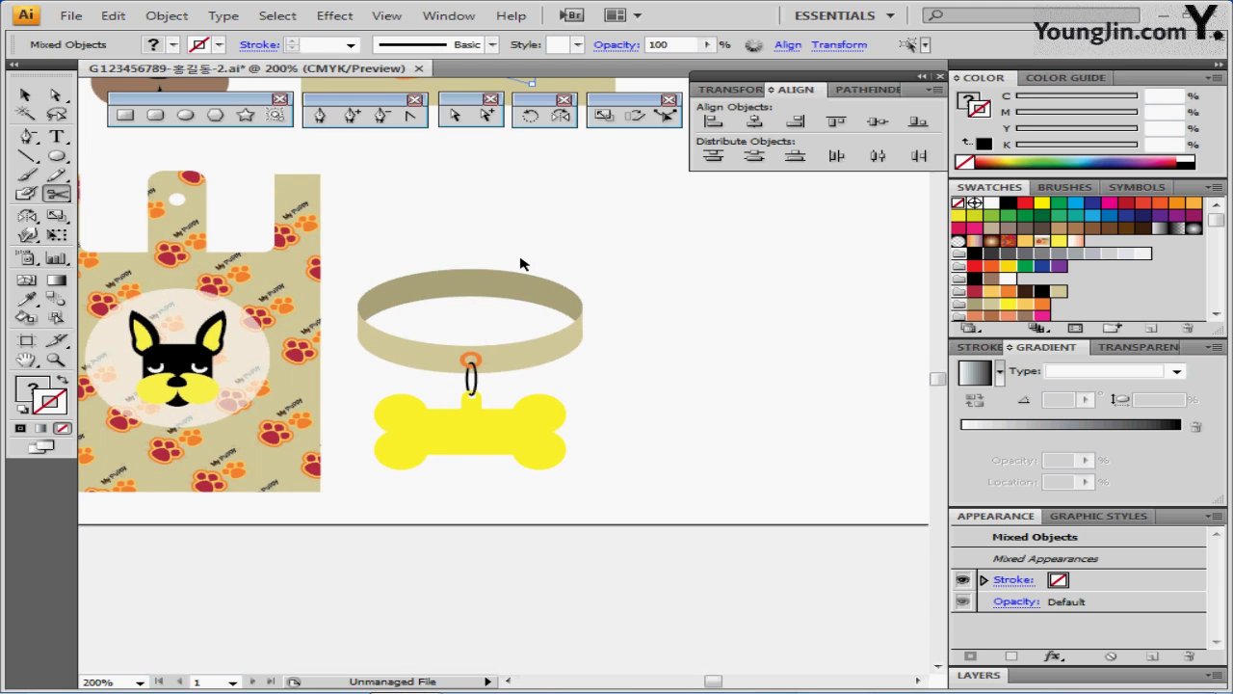
{"action": "key", "text": "ctrl+v"}
{"action": "left_click_drag", "start_coordinate": [499, 393], "coordinate": [464, 244]}
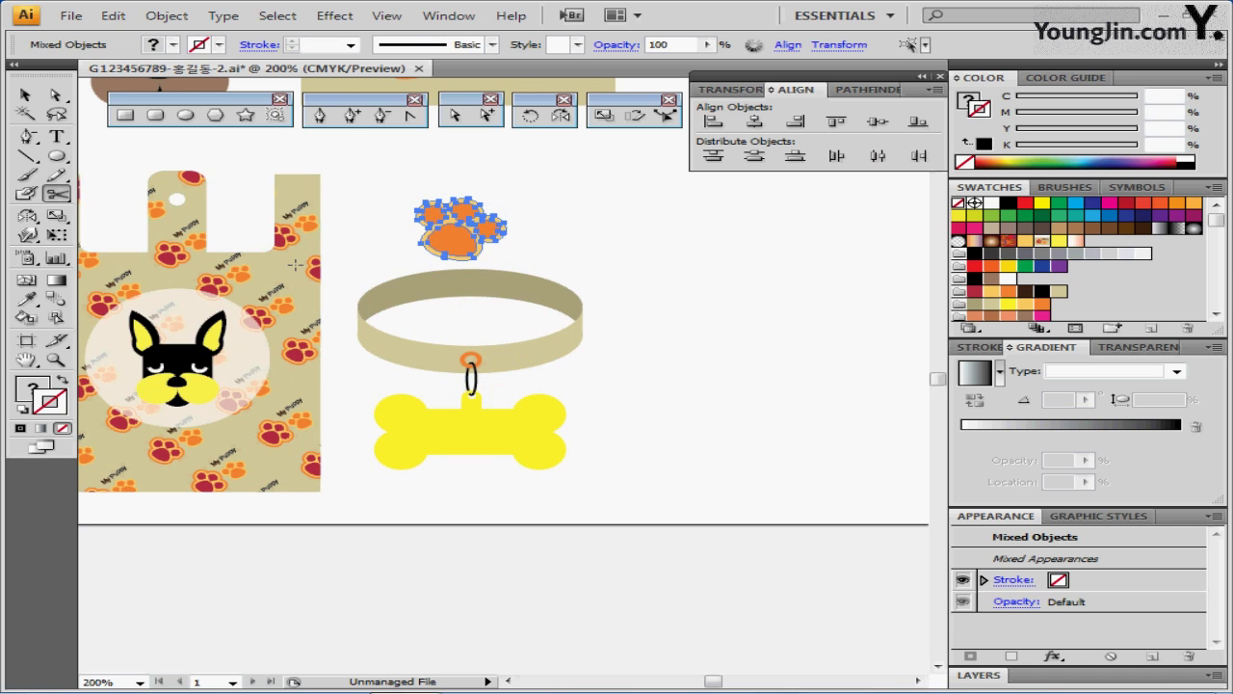
- Scale the copied paw print uniformly to 30%
{"action": "left_click", "coordinate": [604, 115]}
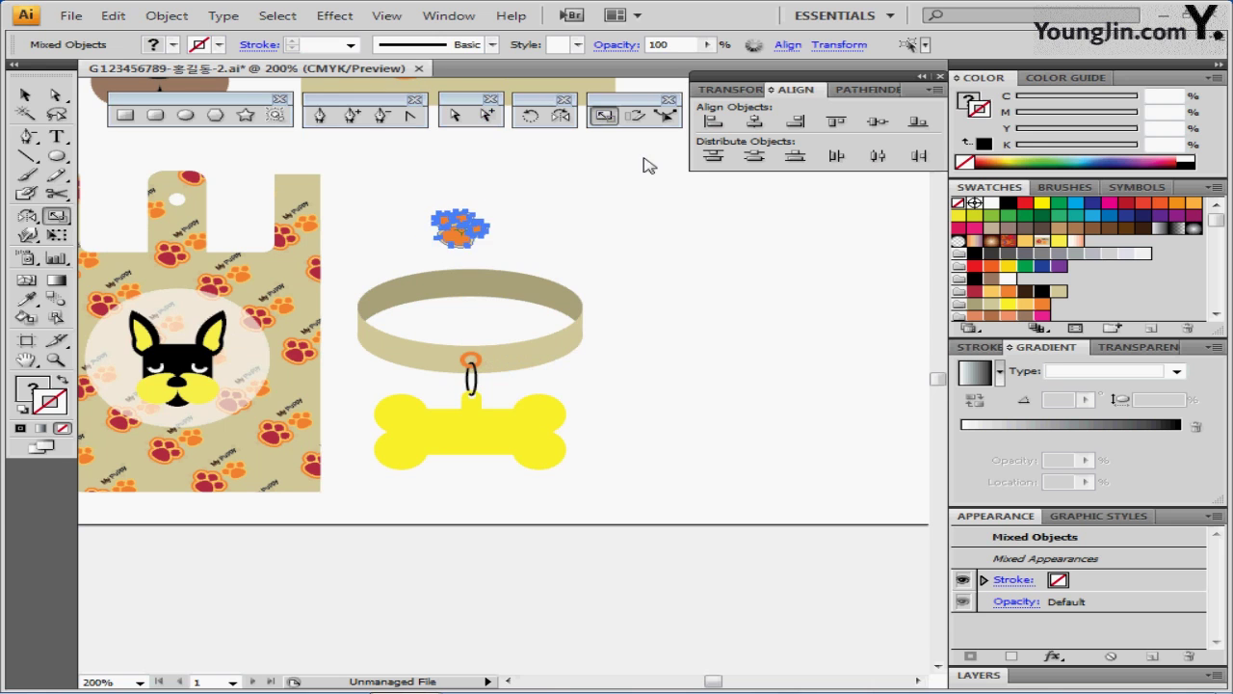
{"action": "key", "text": "Return"}
{"action": "type", "text": "30"}
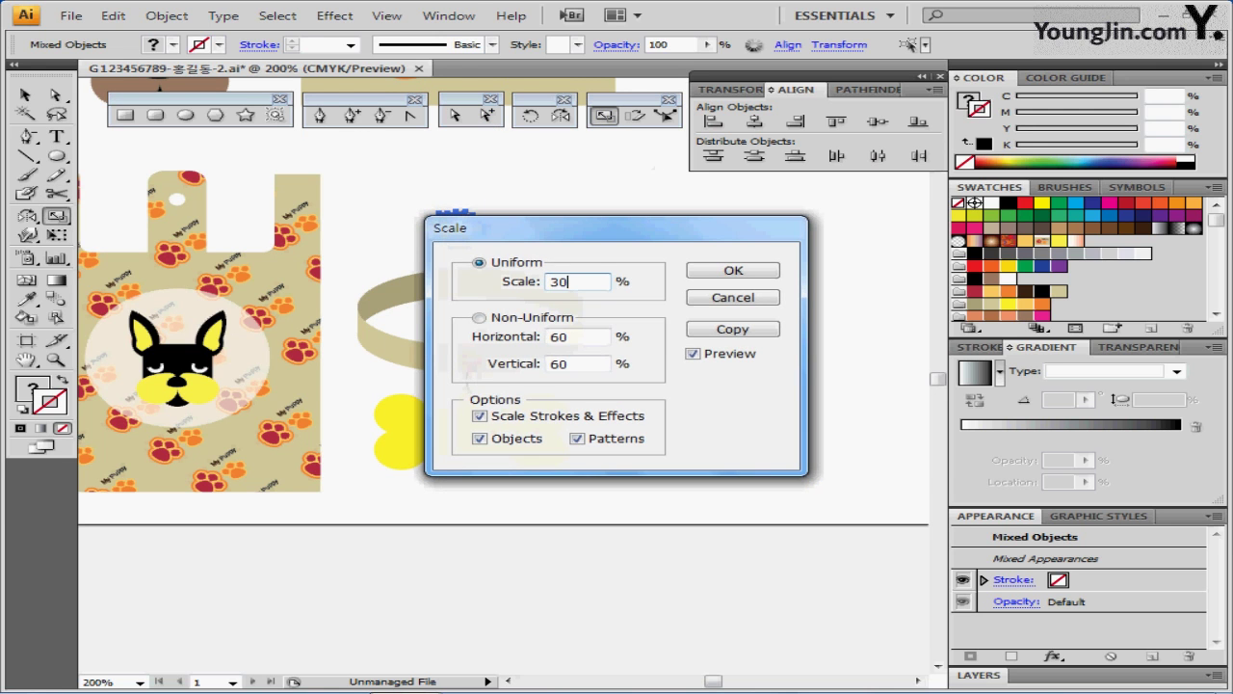
{"action": "left_click_drag", "start_coordinate": [648, 231], "coordinate": [826, 209]}
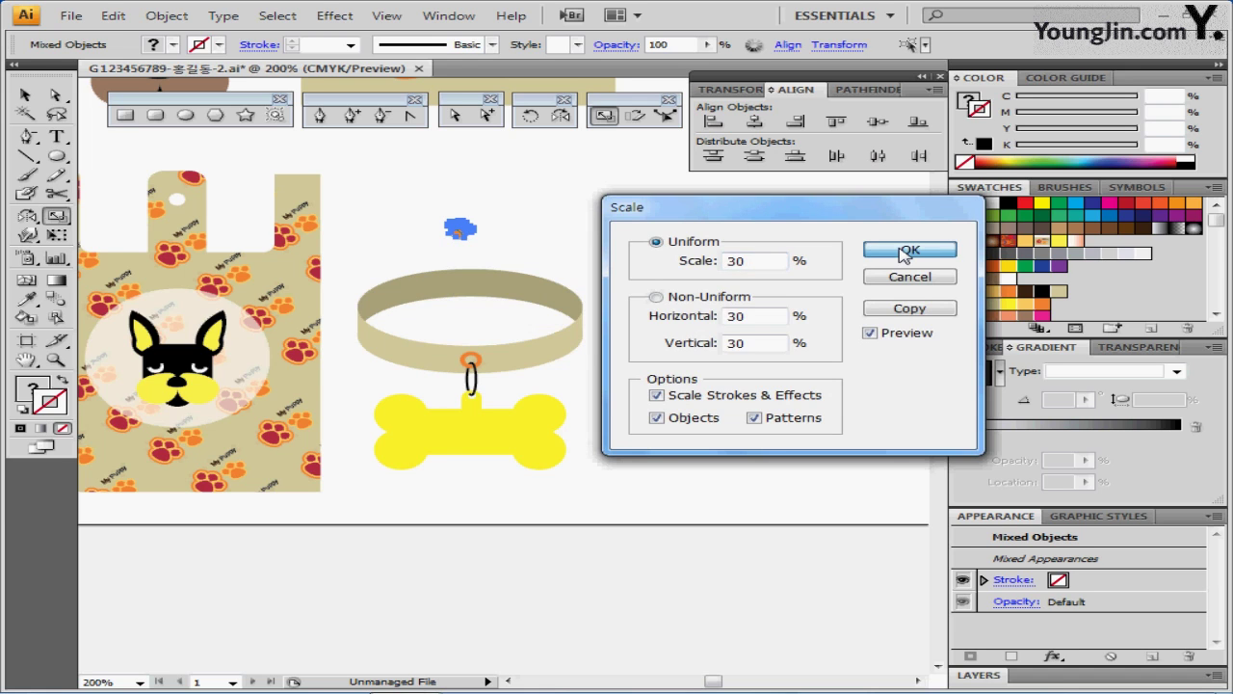
{"action": "left_click", "coordinate": [906, 251]}
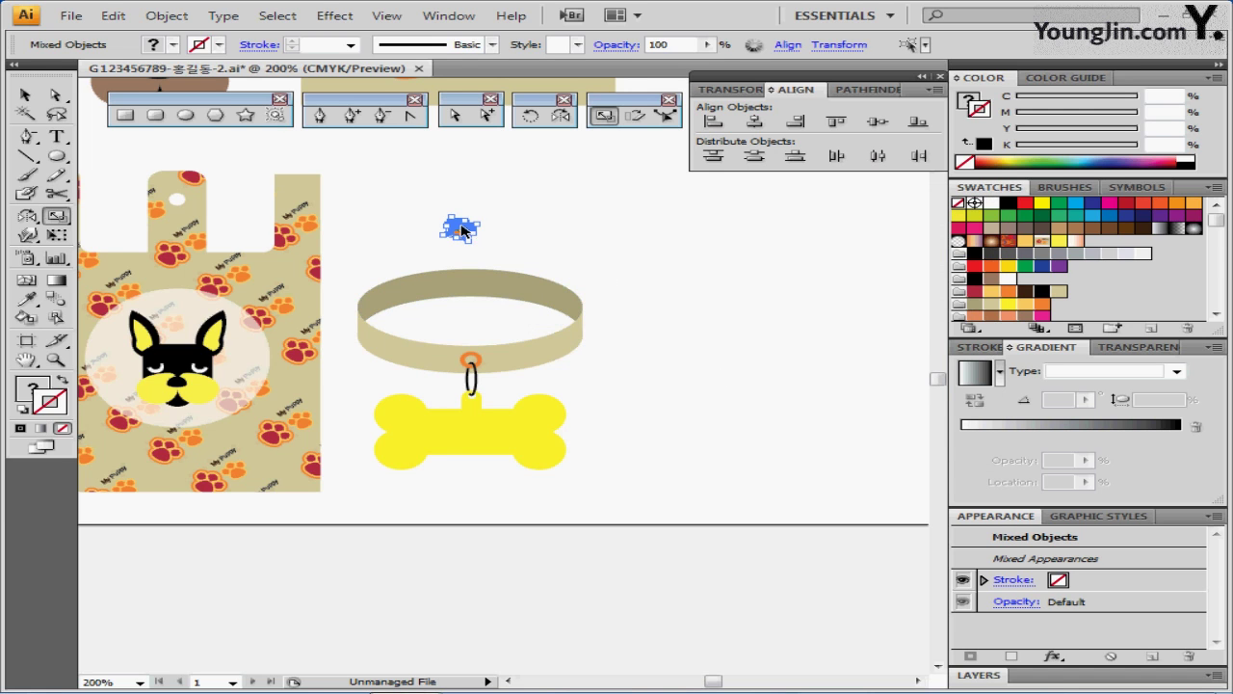
- Place the small paw print on the front band left of the orange ring and duplicate it on the ring's right side
{"action": "left_click_drag", "start_coordinate": [467, 235], "coordinate": [424, 360]}
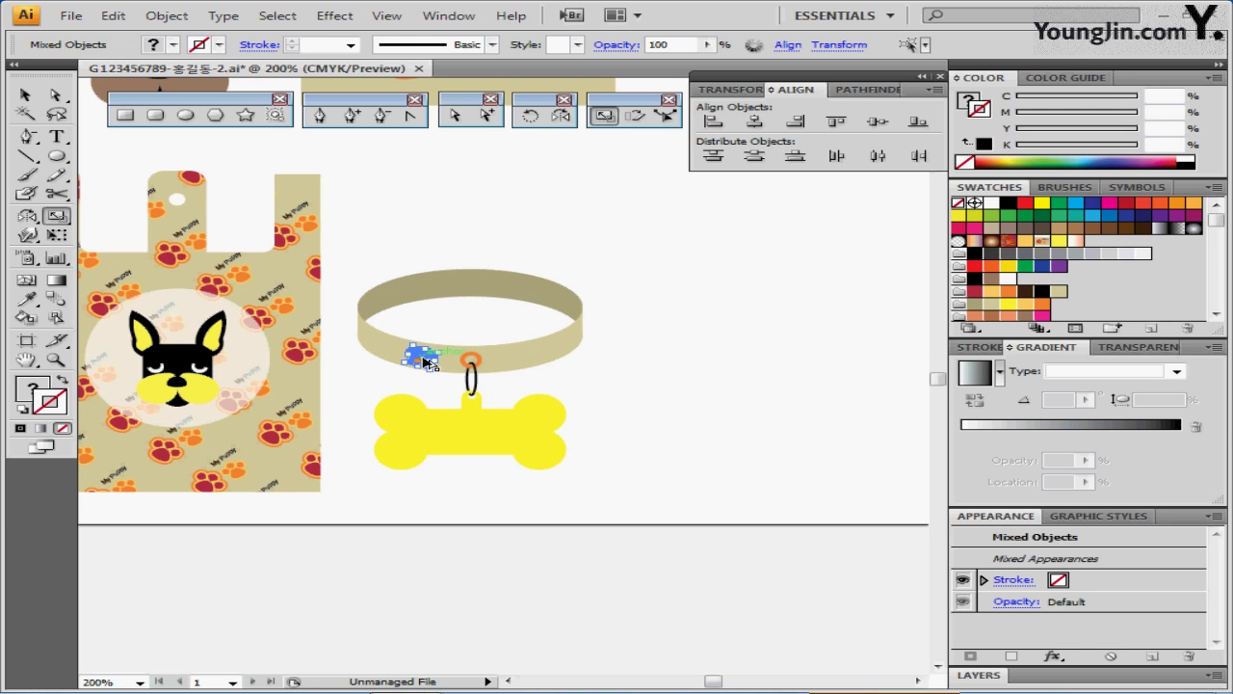
{"action": "left_click_drag", "start_coordinate": [422, 362], "coordinate": [521, 361]}
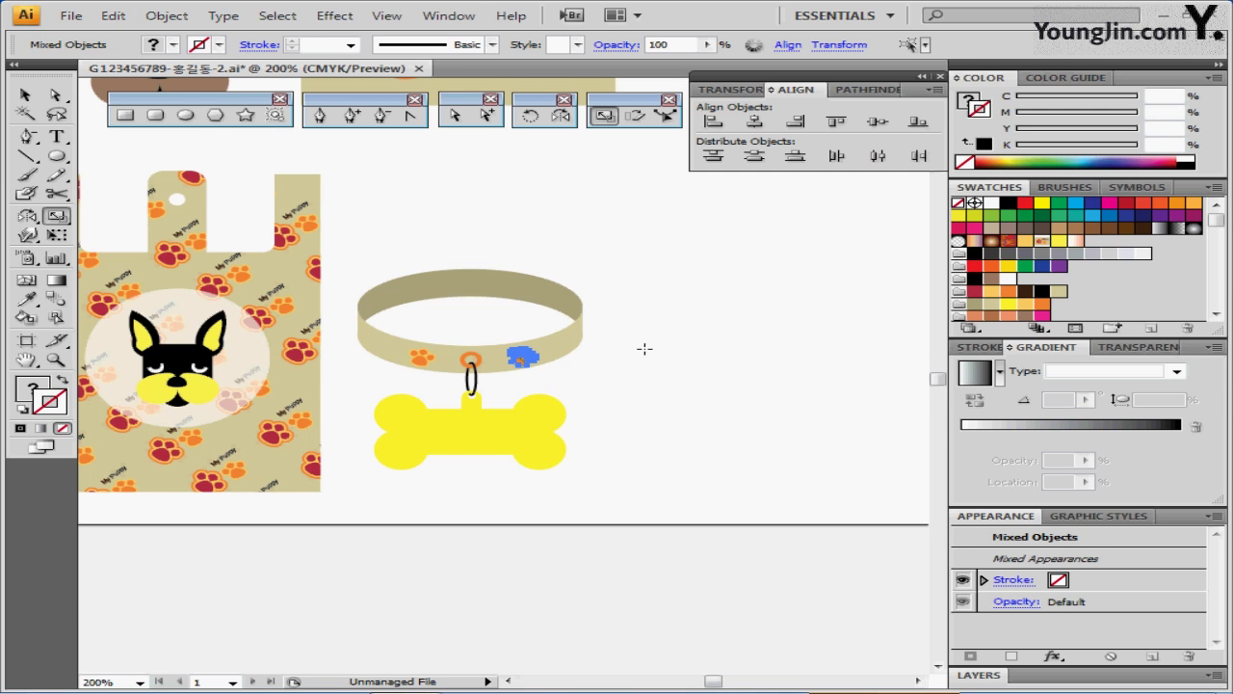
{"action": "left_click", "coordinate": [658, 346]}
- Copy the "My Puppy" text from the beige rectangle and centre the copy on the yellow bone tag
{"action": "scroll", "coordinate": [611, 336], "scroll_direction": "up", "scroll_amount": 4}
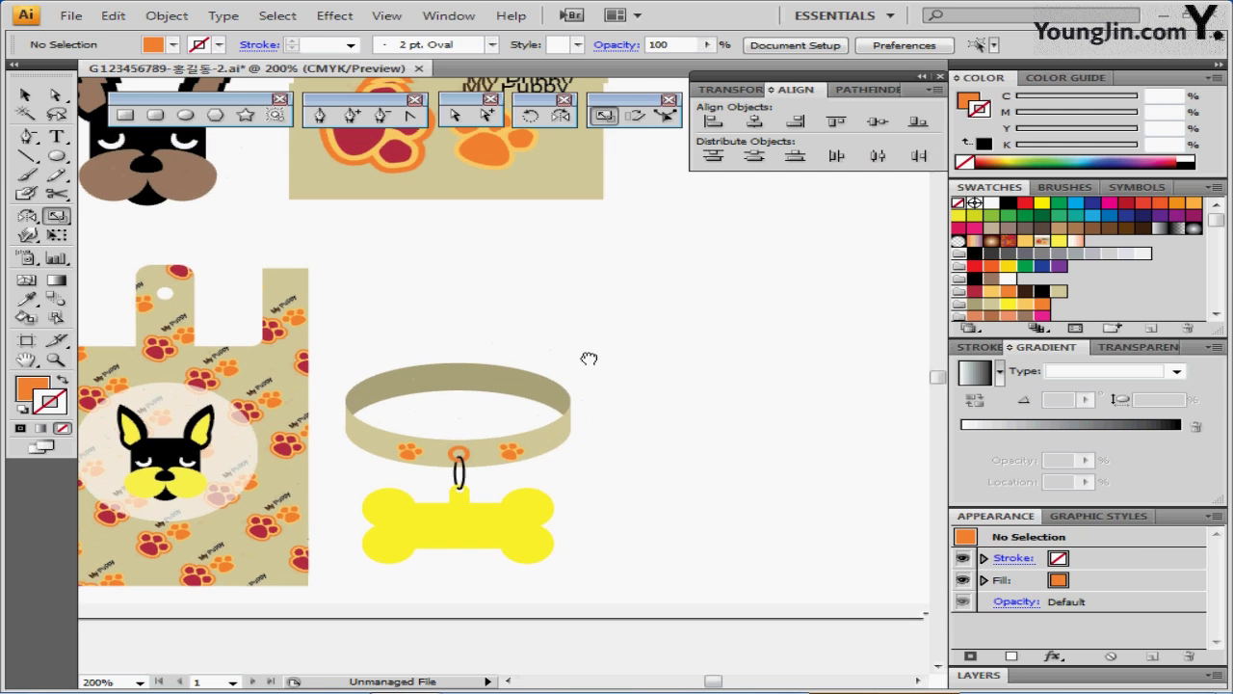
{"action": "scroll", "coordinate": [598, 373], "scroll_direction": "up", "scroll_amount": 3}
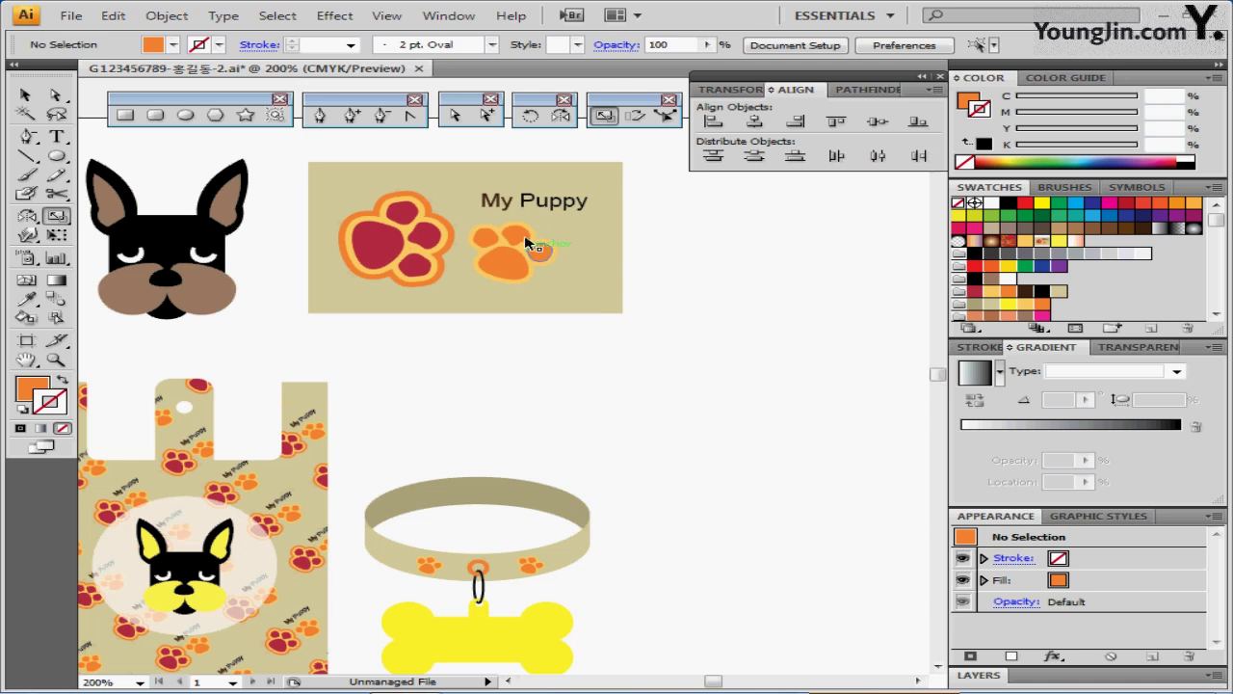
{"action": "left_click", "coordinate": [528, 239], "text": "ctrl"}
{"action": "scroll", "coordinate": [580, 402], "scroll_direction": "down", "scroll_amount": 4}
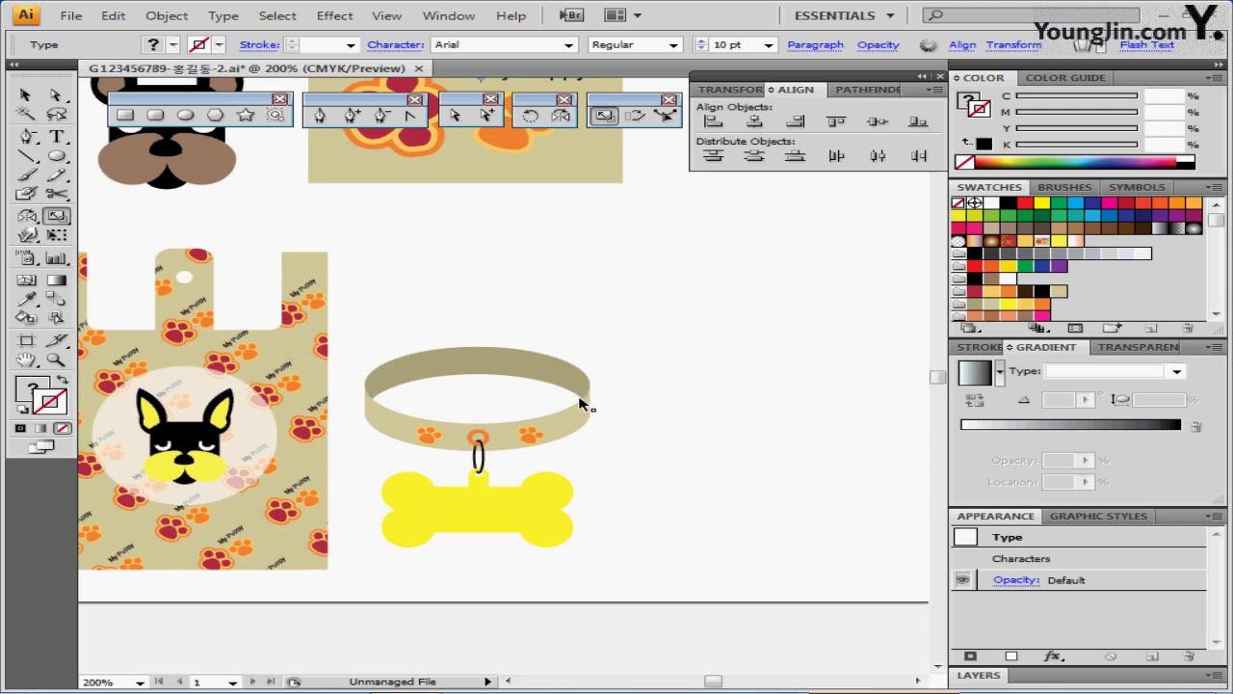
{"action": "type", "text": "My Puppy"}
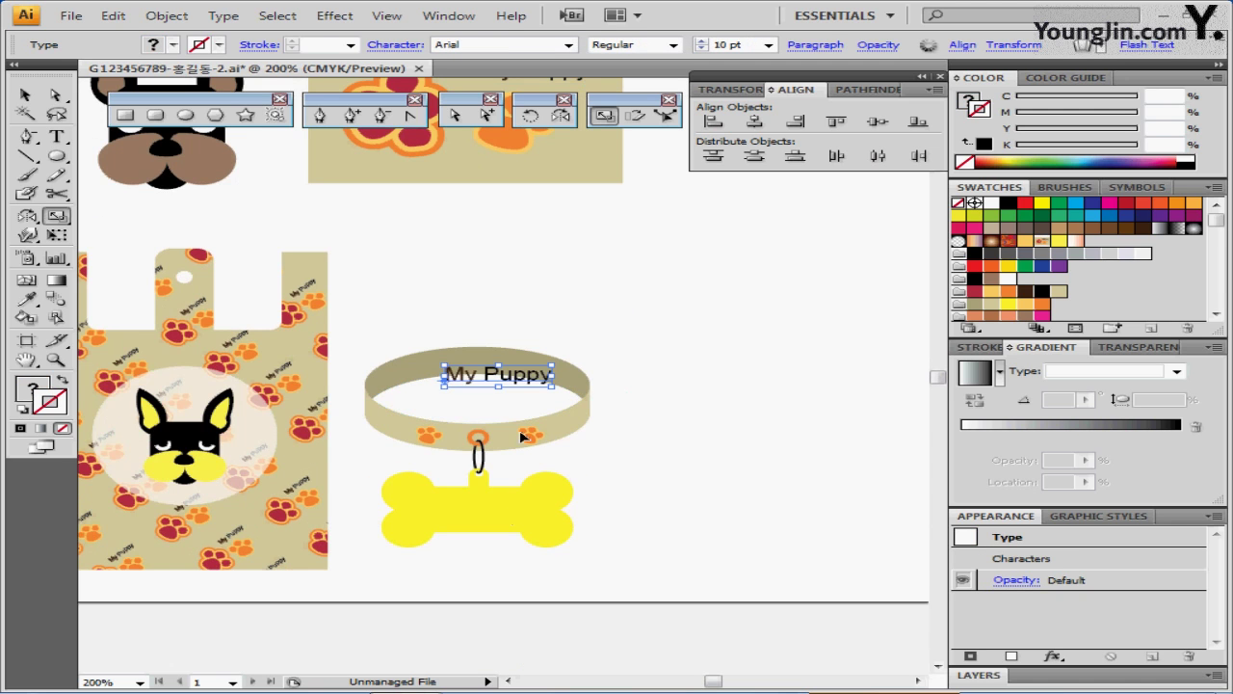
{"action": "left_click_drag", "start_coordinate": [516, 379], "coordinate": [501, 515]}
{"action": "left_click", "coordinate": [545, 523]}
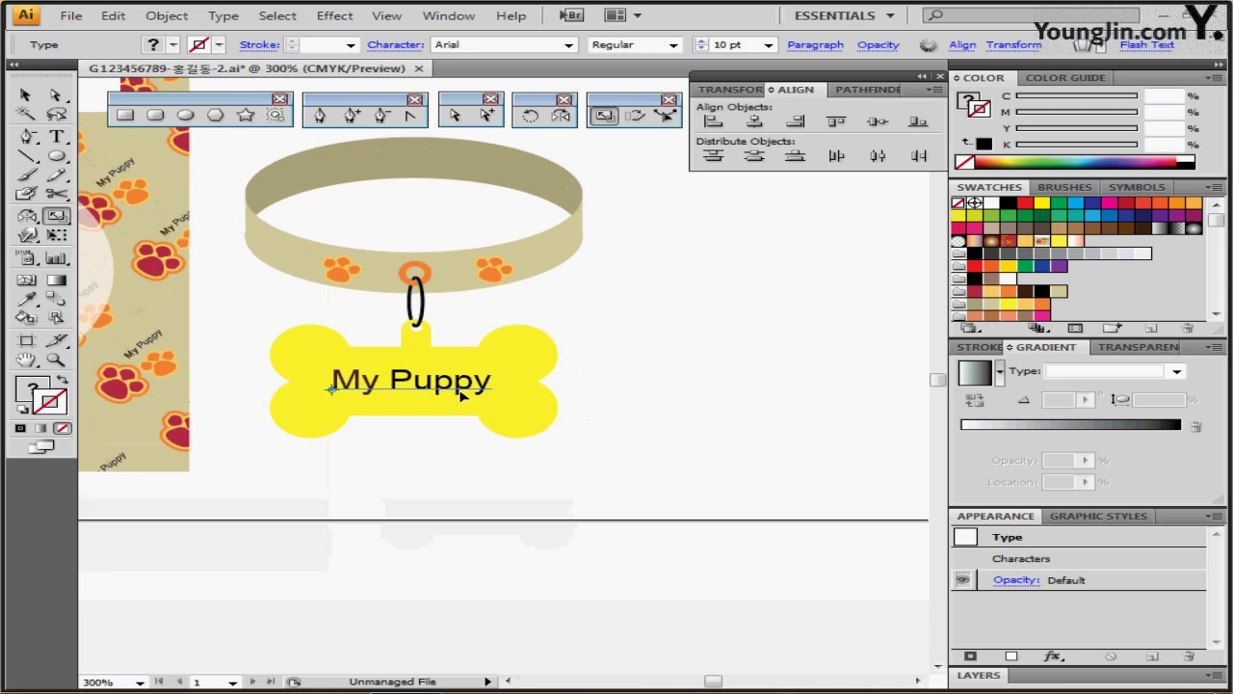
{"action": "left_click_drag", "start_coordinate": [458, 389], "coordinate": [460, 389]}
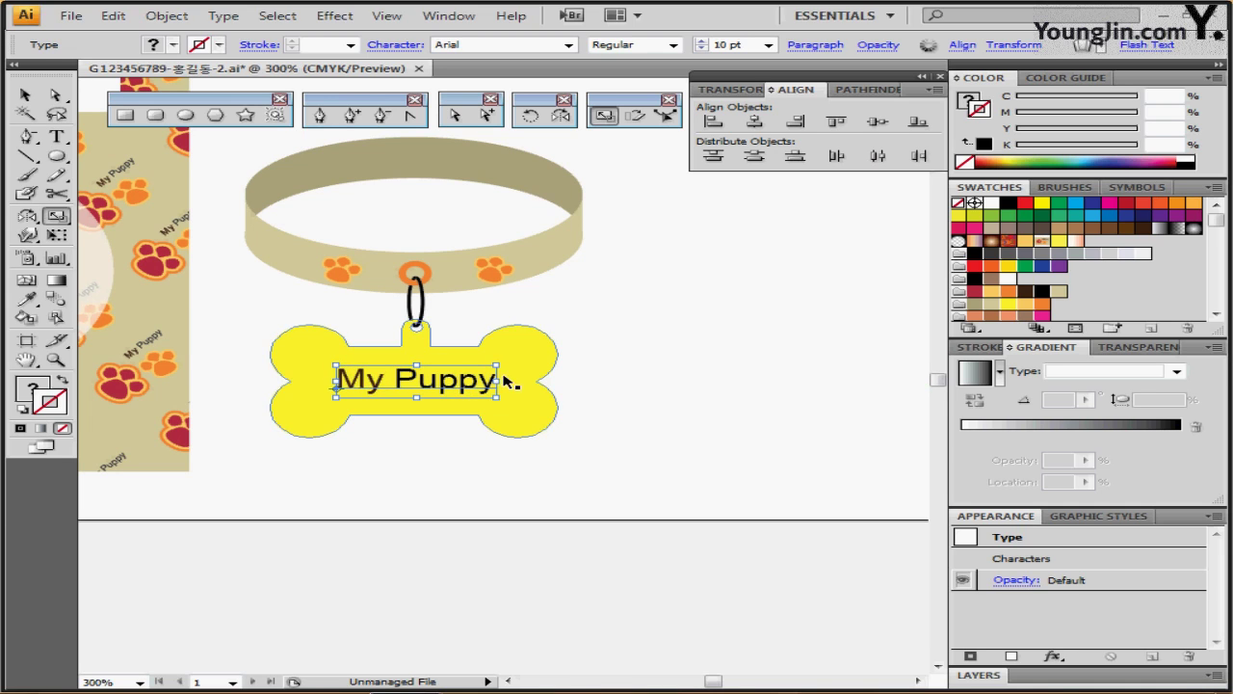
{"action": "left_click", "coordinate": [309, 492]}
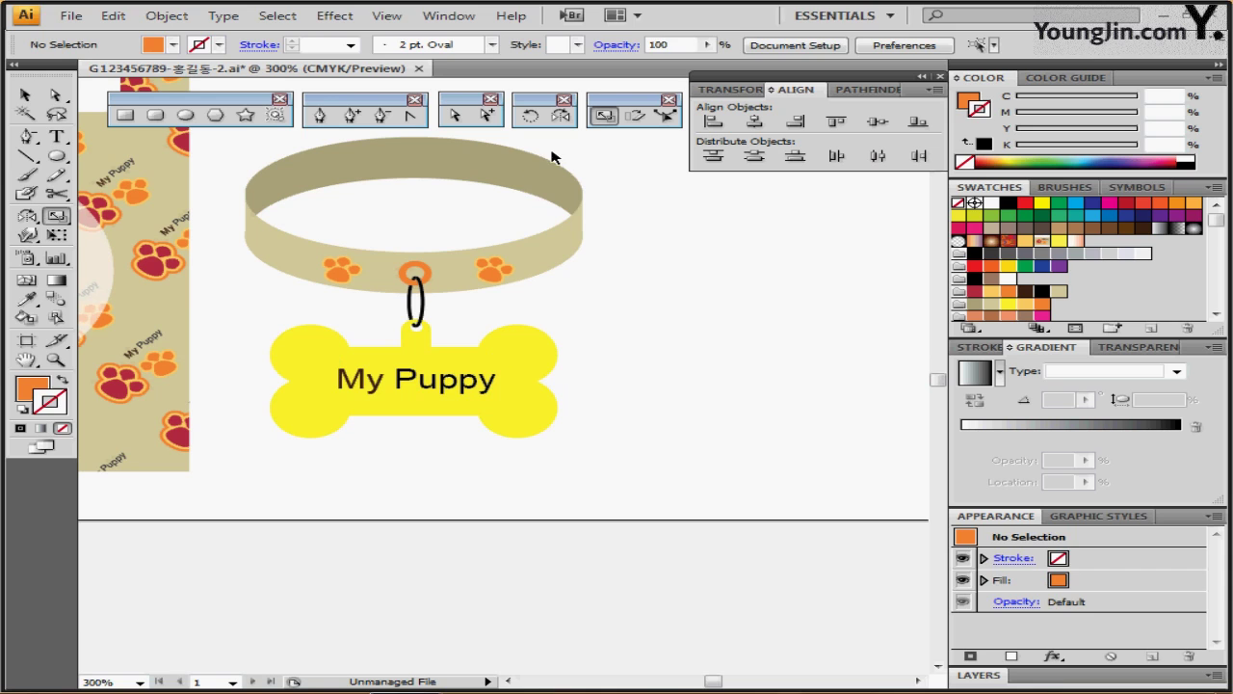
- Group the collar, paw prints, link, bone tag and text into a single object
{"action": "key", "text": "ctrl+a"}
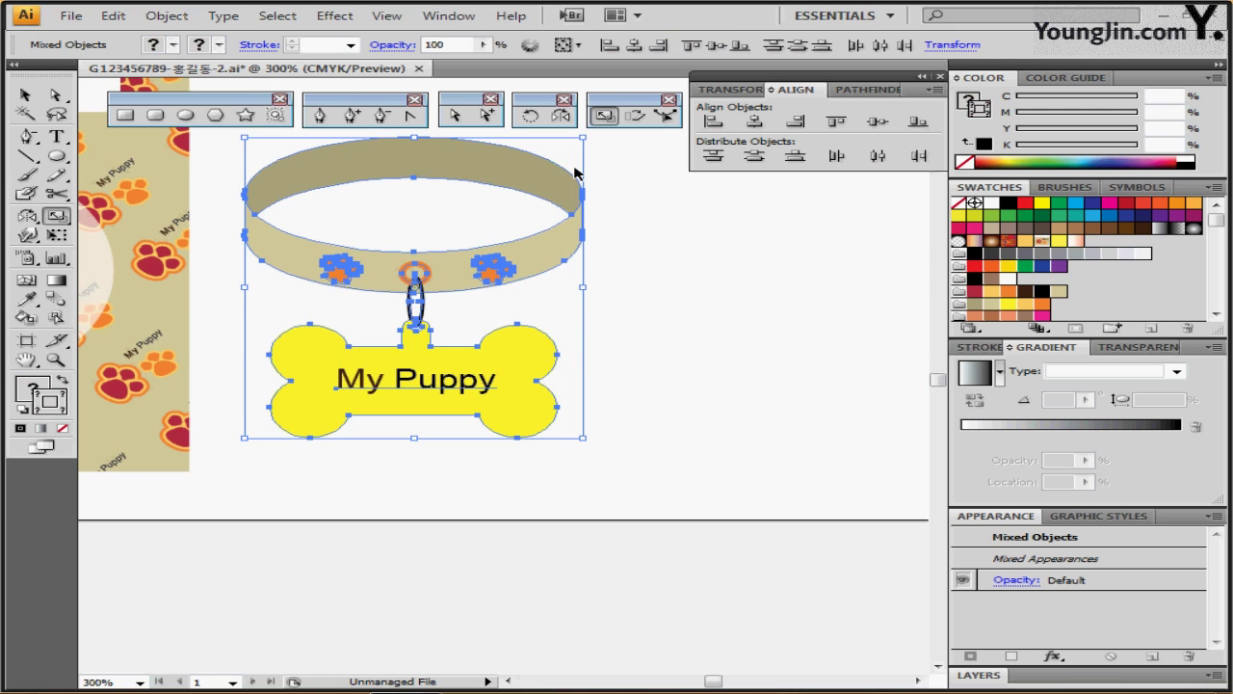
{"action": "key", "text": "ctrl+g"}
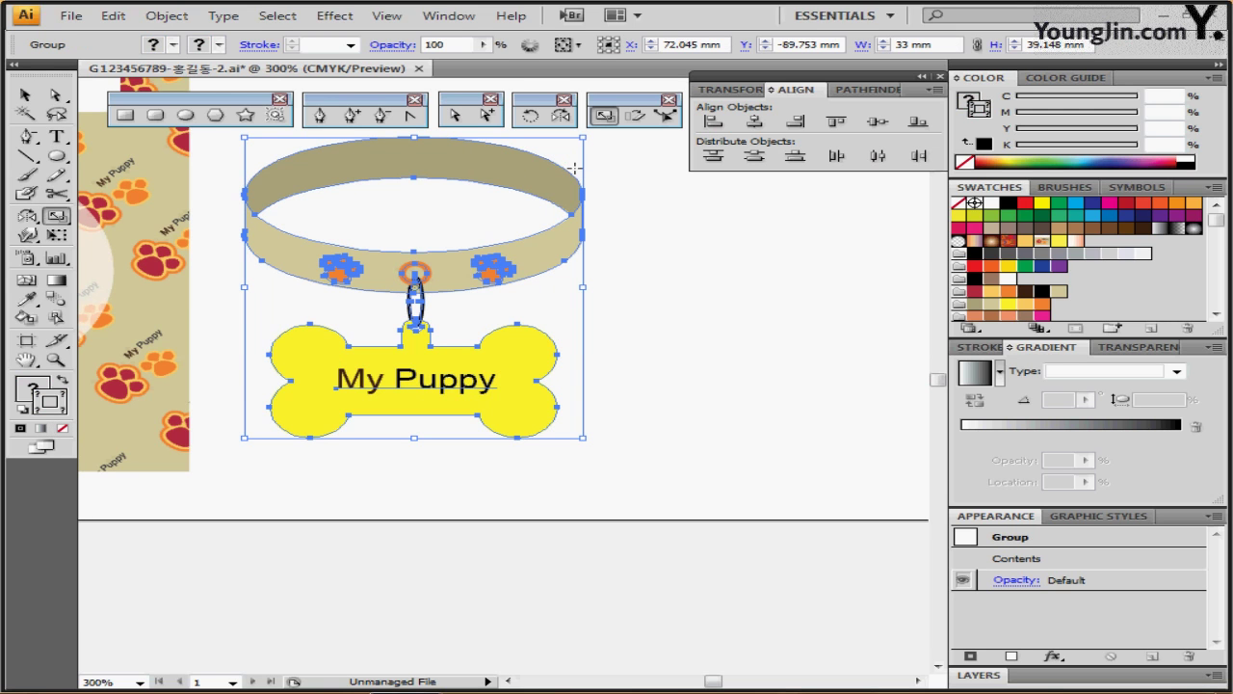
{"action": "key", "text": "a"}
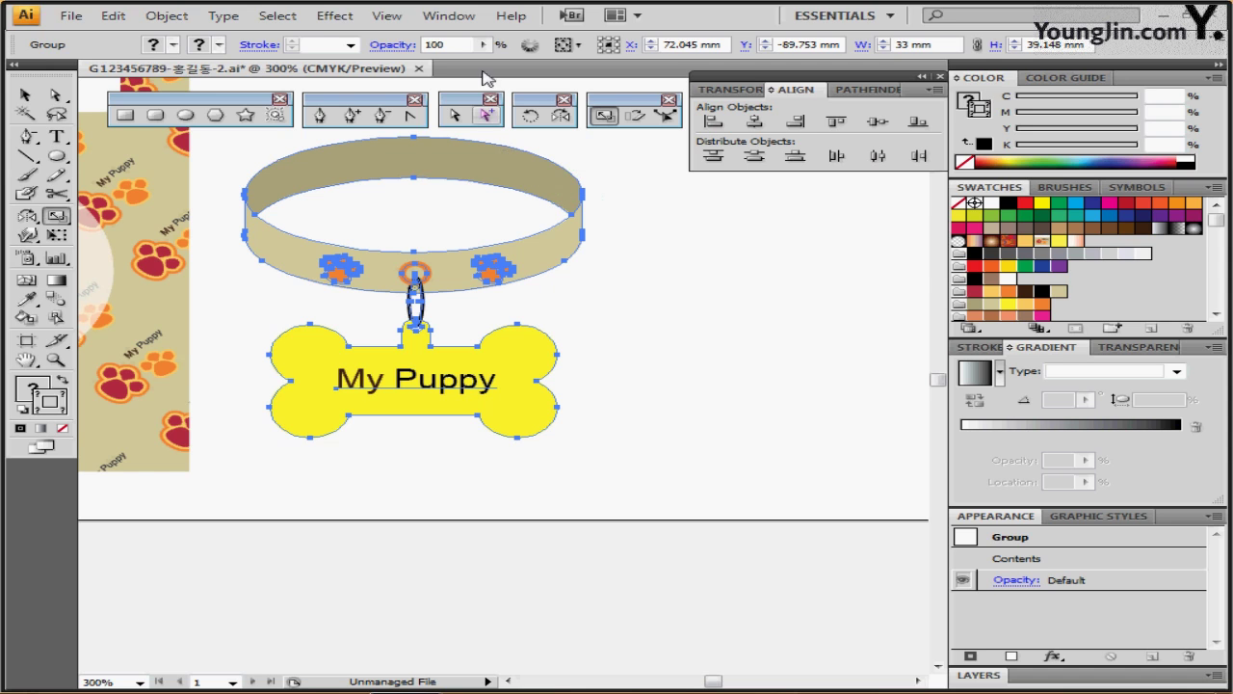
- Apply a Drop Shadow effect to the collar group with 1 mm X and Y offsets and 1 mm blur, and save the document
{"action": "left_click", "coordinate": [335, 17]}
{"action": "mouse_move", "coordinate": [420, 224]}
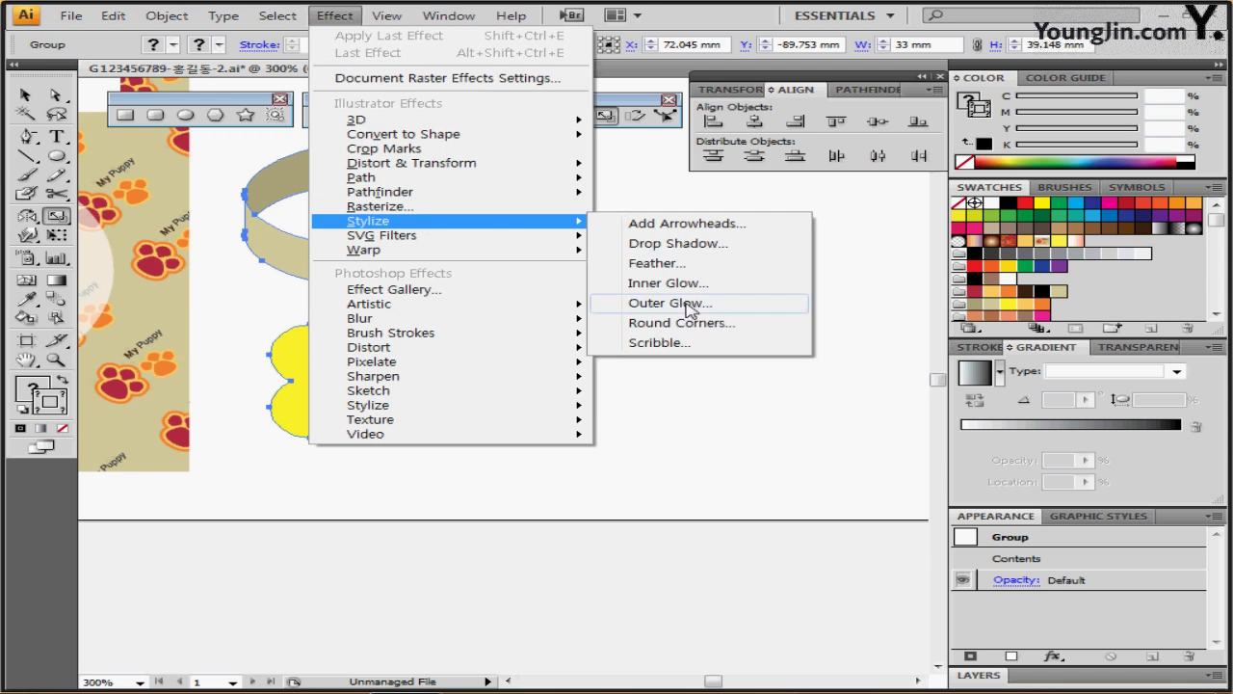
{"action": "left_click", "coordinate": [688, 245]}
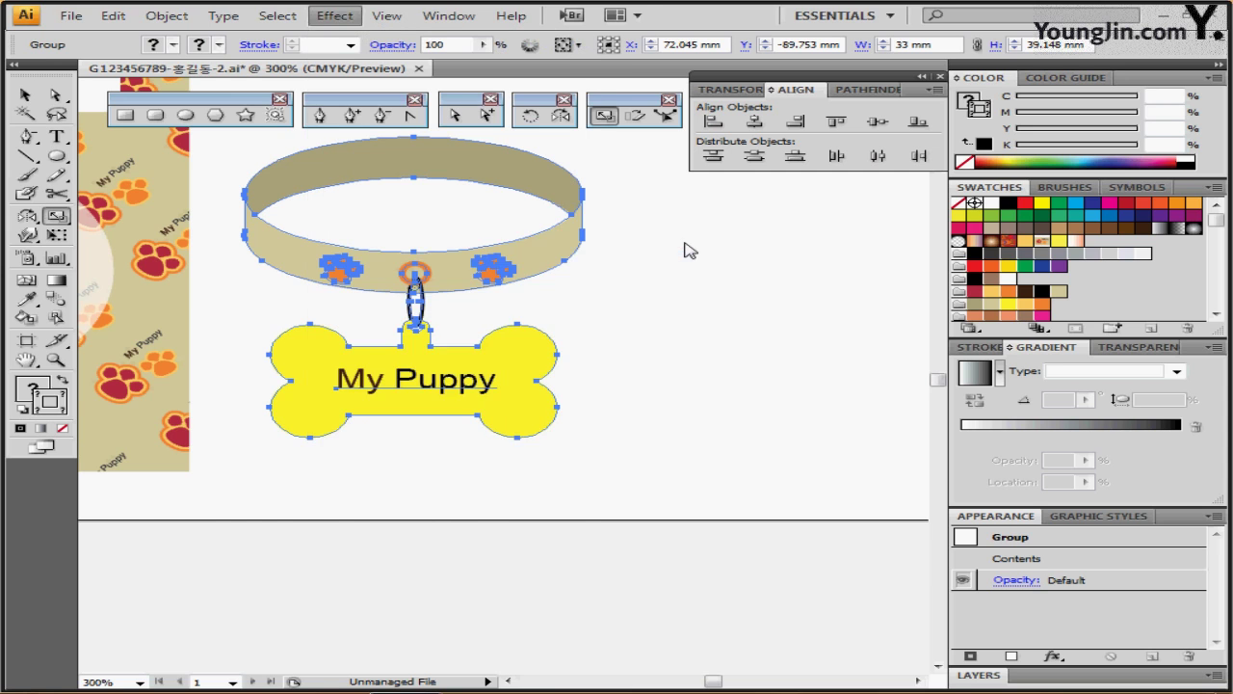
{"action": "left_click", "coordinate": [442, 337]}
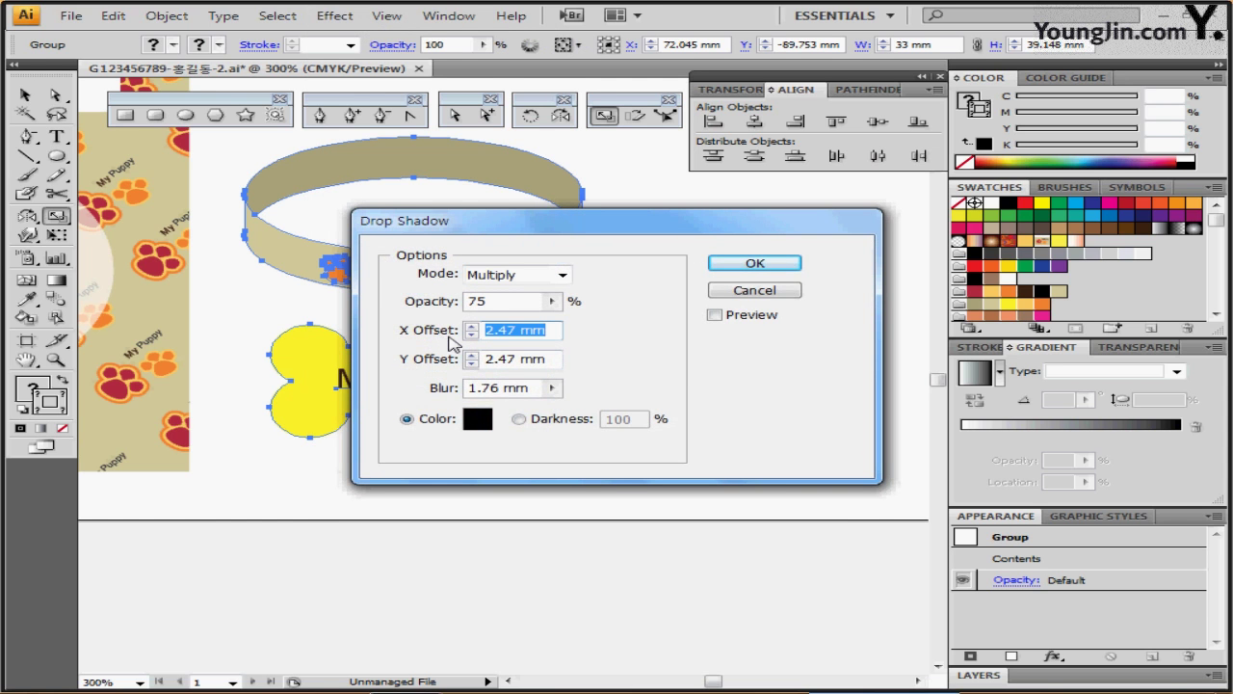
{"action": "type", "text": "1"}
{"action": "key", "text": "Tab"}
{"action": "type", "text": "1"}
{"action": "key", "text": "Tab"}
{"action": "type", "text": "1"}
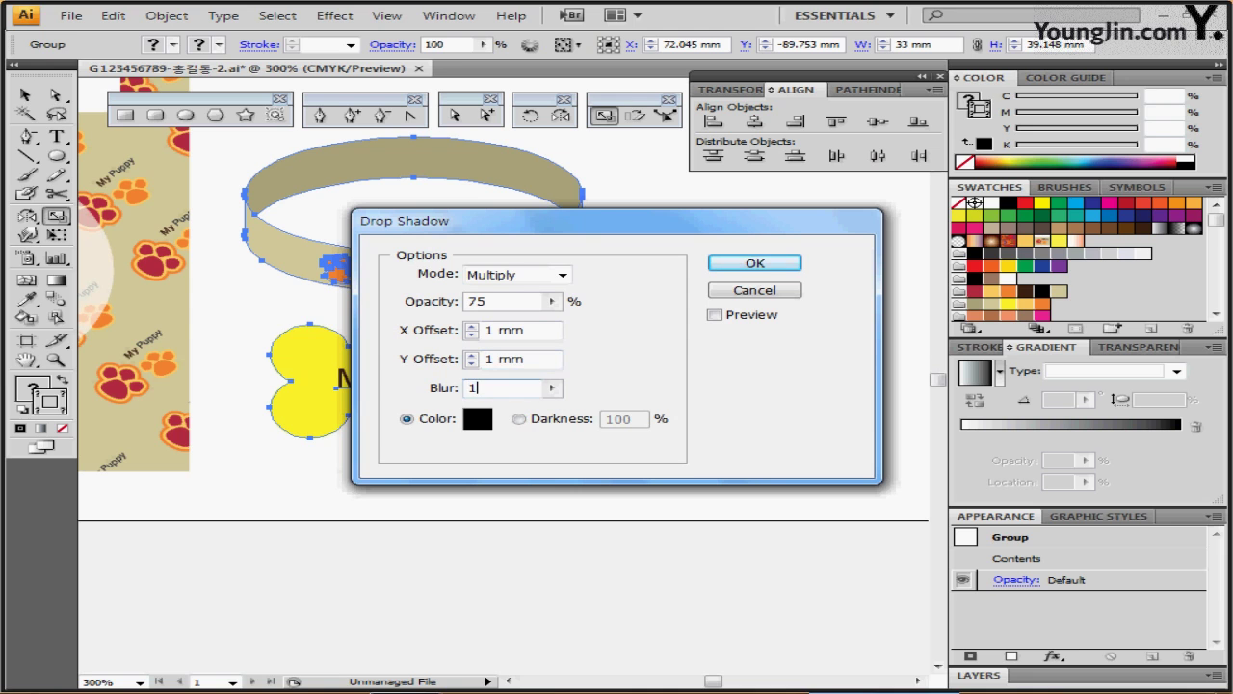
{"action": "key", "text": "Return"}
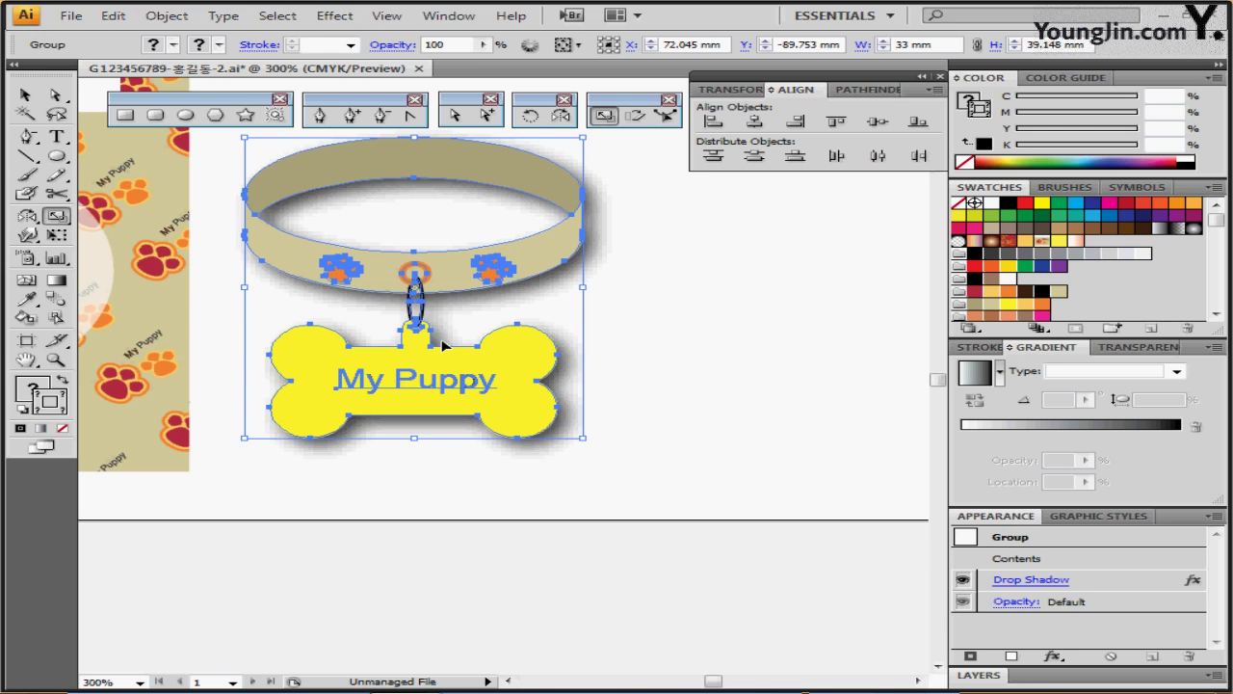
{"action": "key", "text": "ctrl+shift+b"}
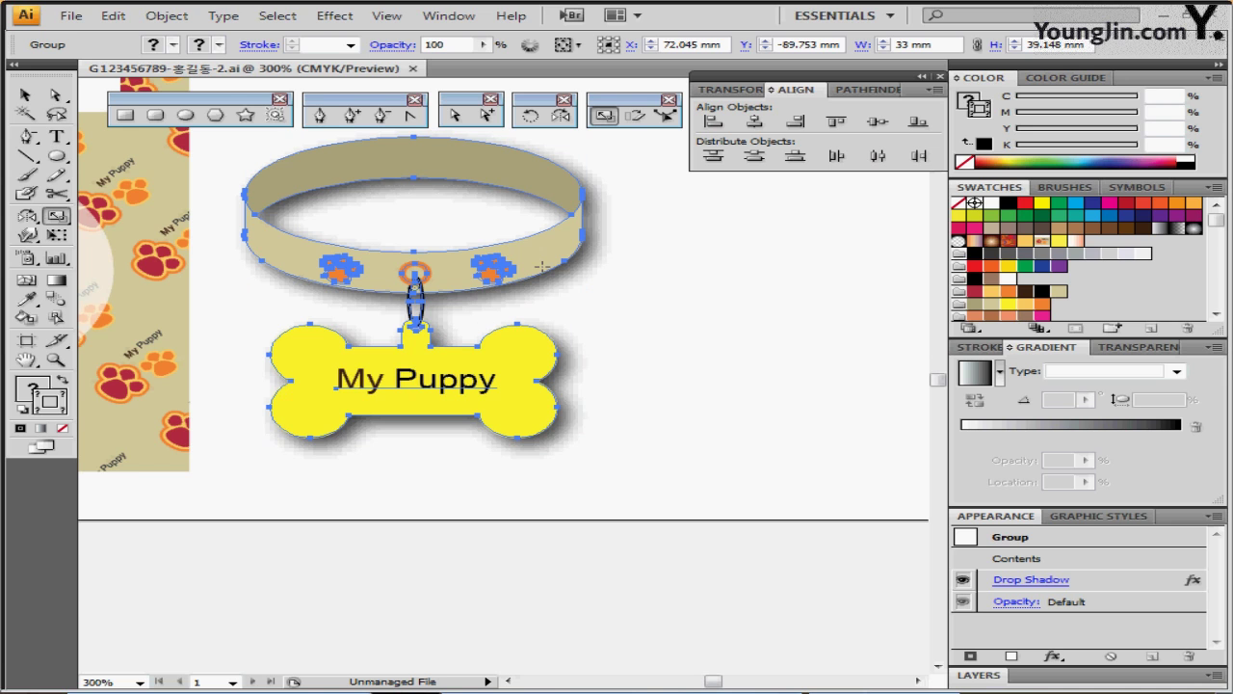
- Deselect the artwork and set up the Pen tool with no fill and a black stroke for tracing the double-arch guide
{"action": "left_click_drag", "start_coordinate": [663, 296], "coordinate": [471, 450]}
{"action": "key", "text": "ctrl+minus"}
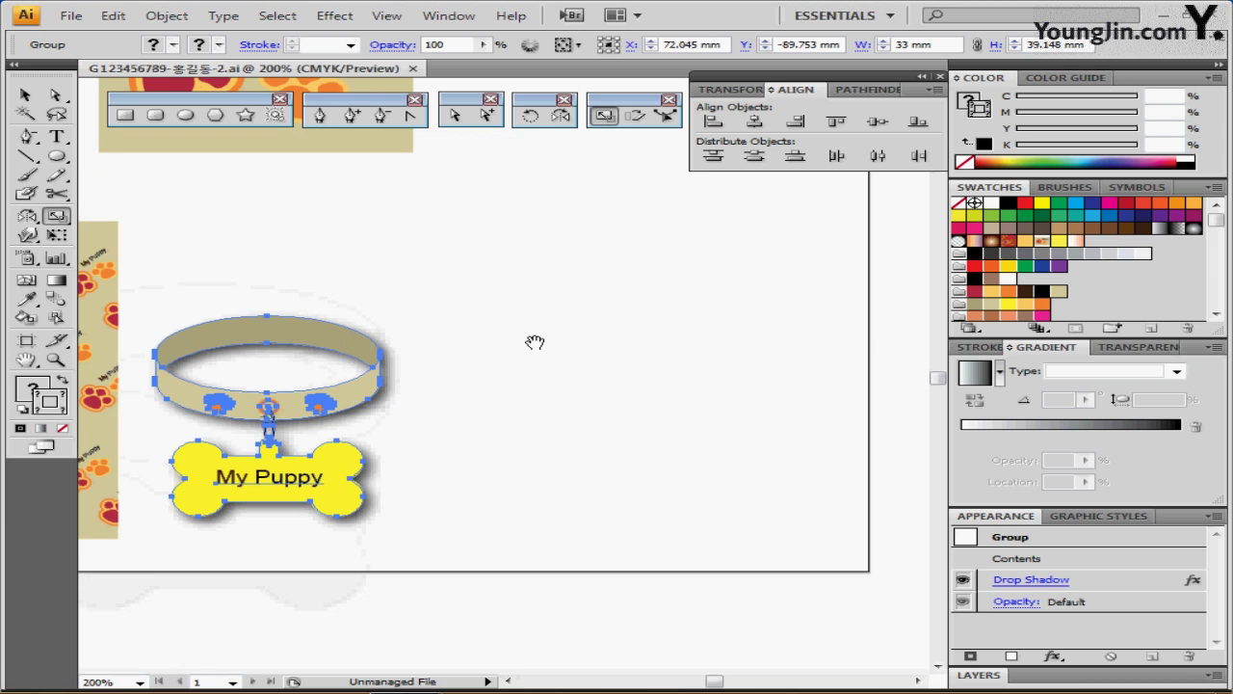
{"action": "left_click_drag", "start_coordinate": [496, 344], "coordinate": [354, 362]}
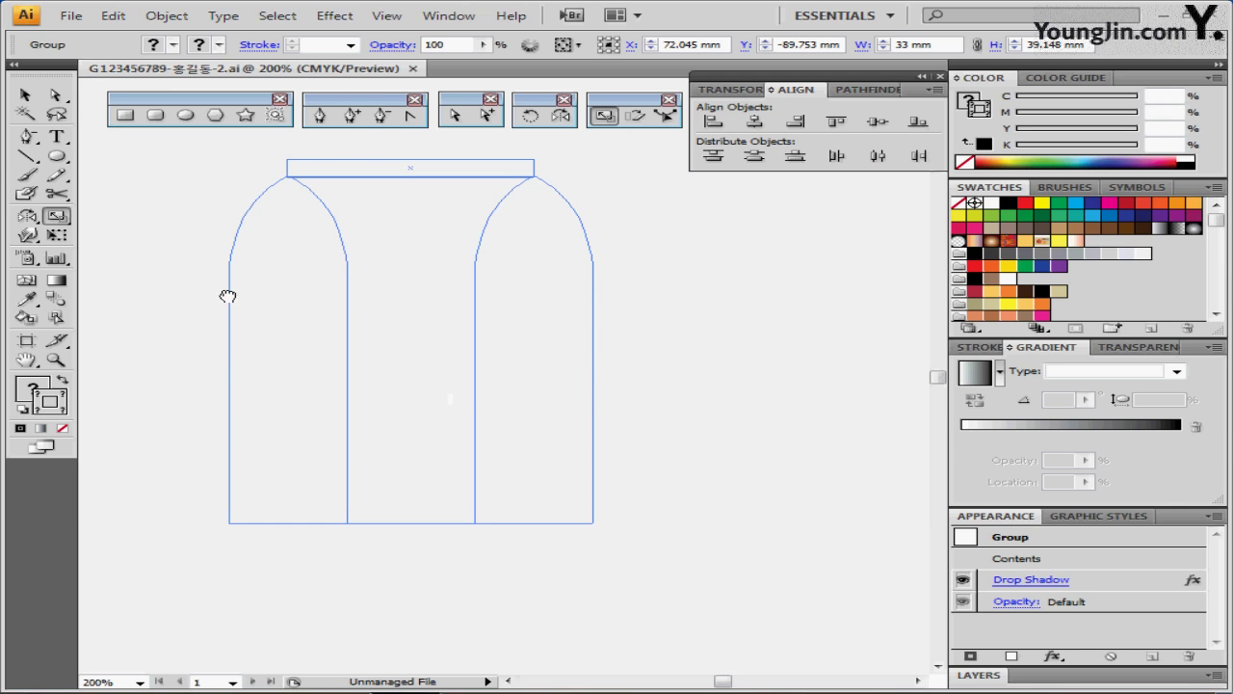
{"action": "left_click", "coordinate": [29, 137]}
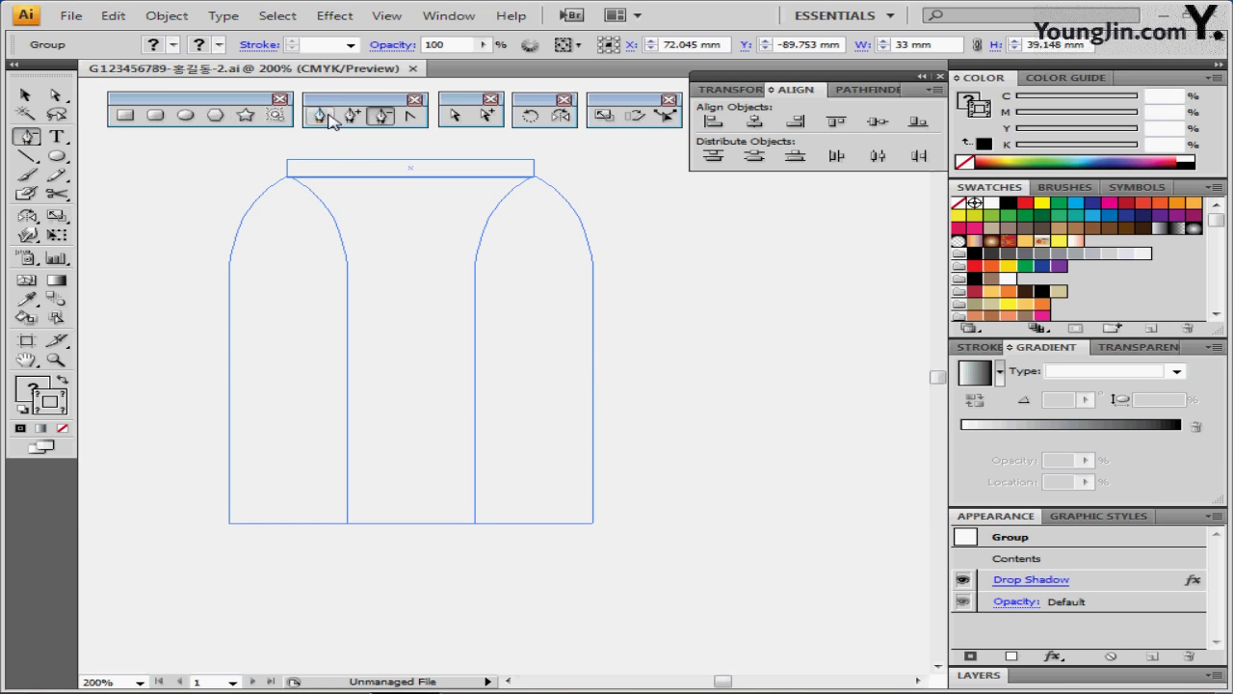
{"action": "left_click", "coordinate": [139, 275], "text": "ctrl"}
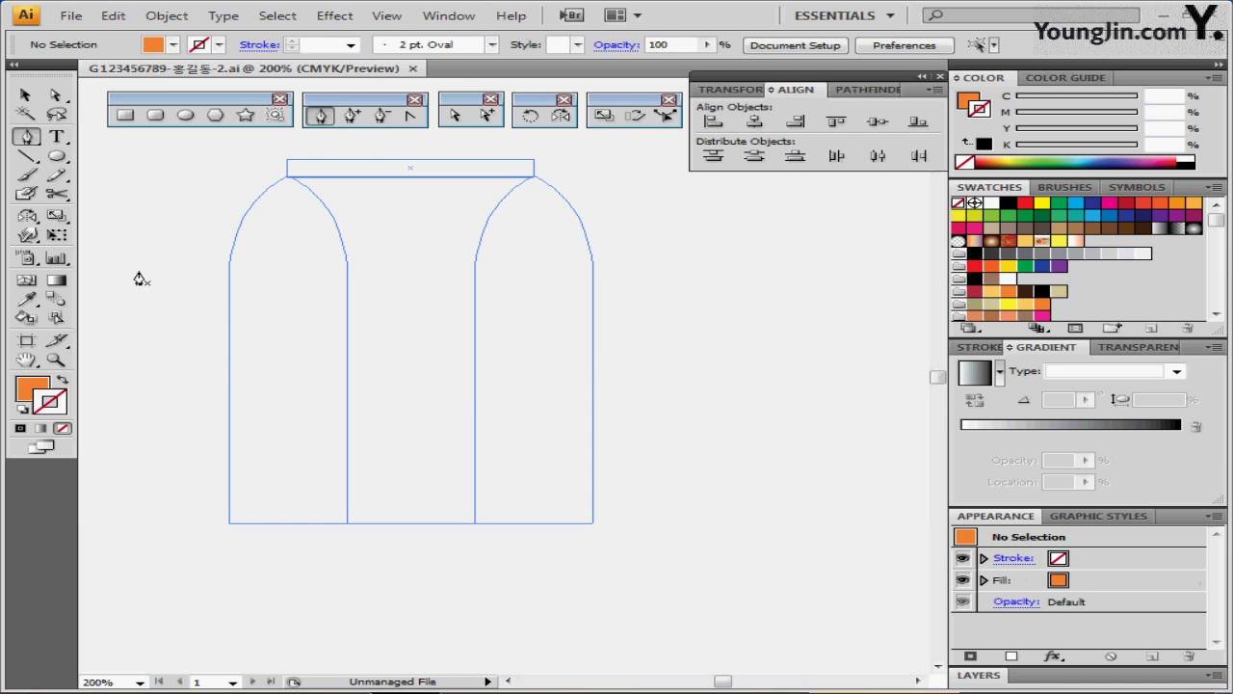
{"action": "left_click", "coordinate": [62, 382]}
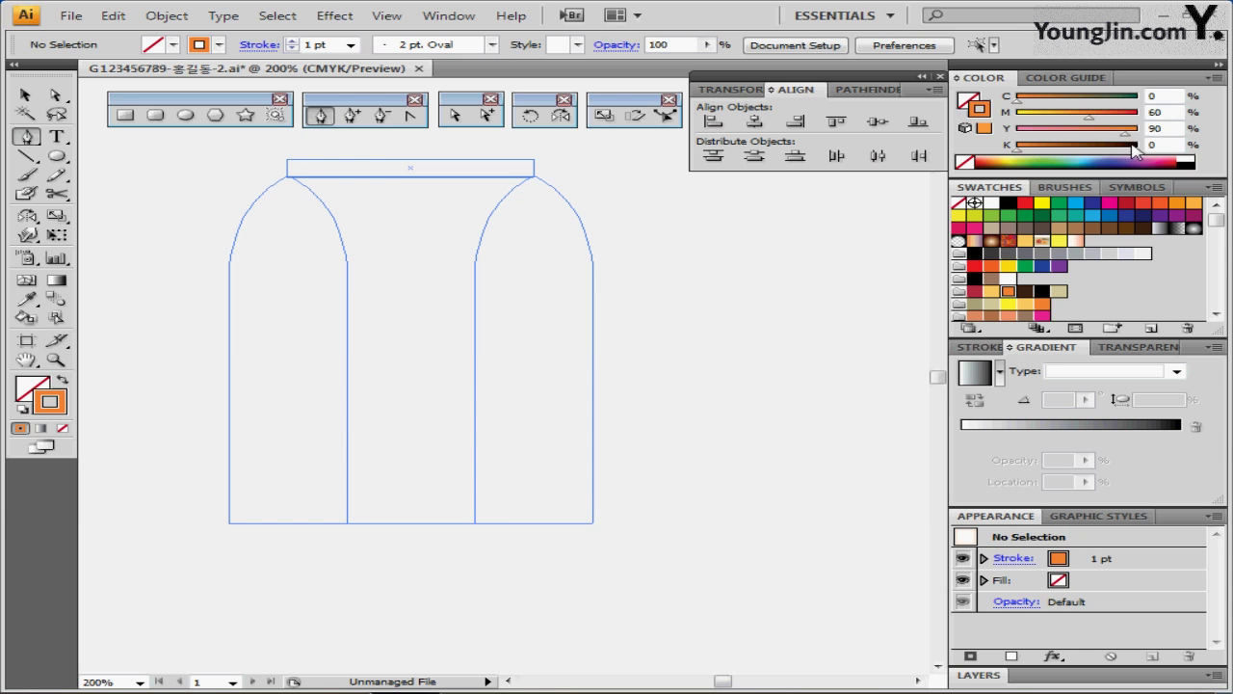
{"action": "left_click", "coordinate": [1191, 160]}
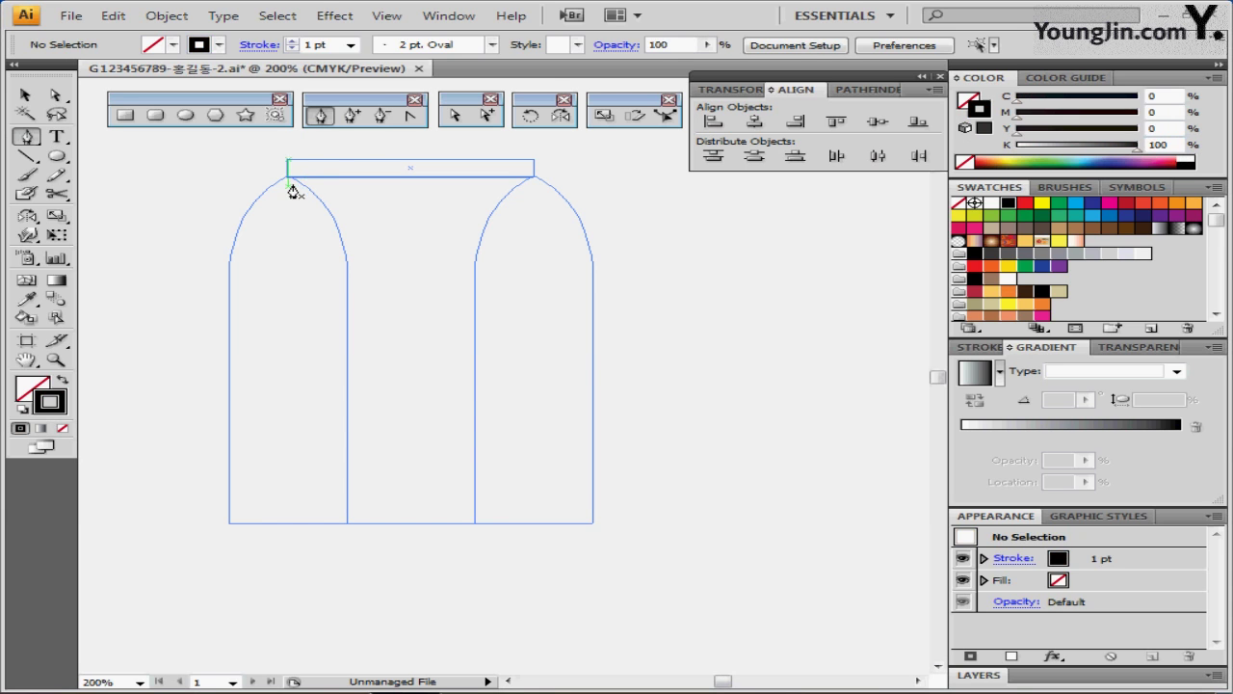
- Trace the left arch's outer edge with the Pen tool, curving down from its peak and running straight to the guide's lower corner
{"action": "left_click", "coordinate": [286, 177]}
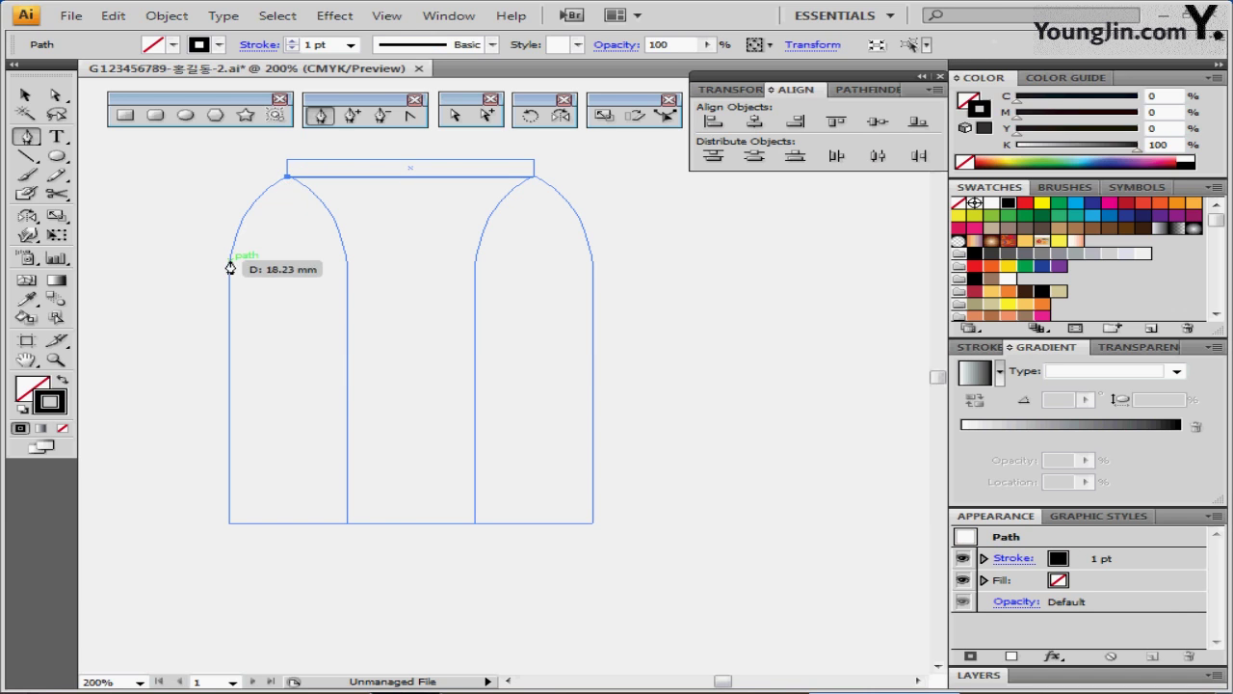
{"action": "left_click_drag", "start_coordinate": [230, 260], "coordinate": [228, 333]}
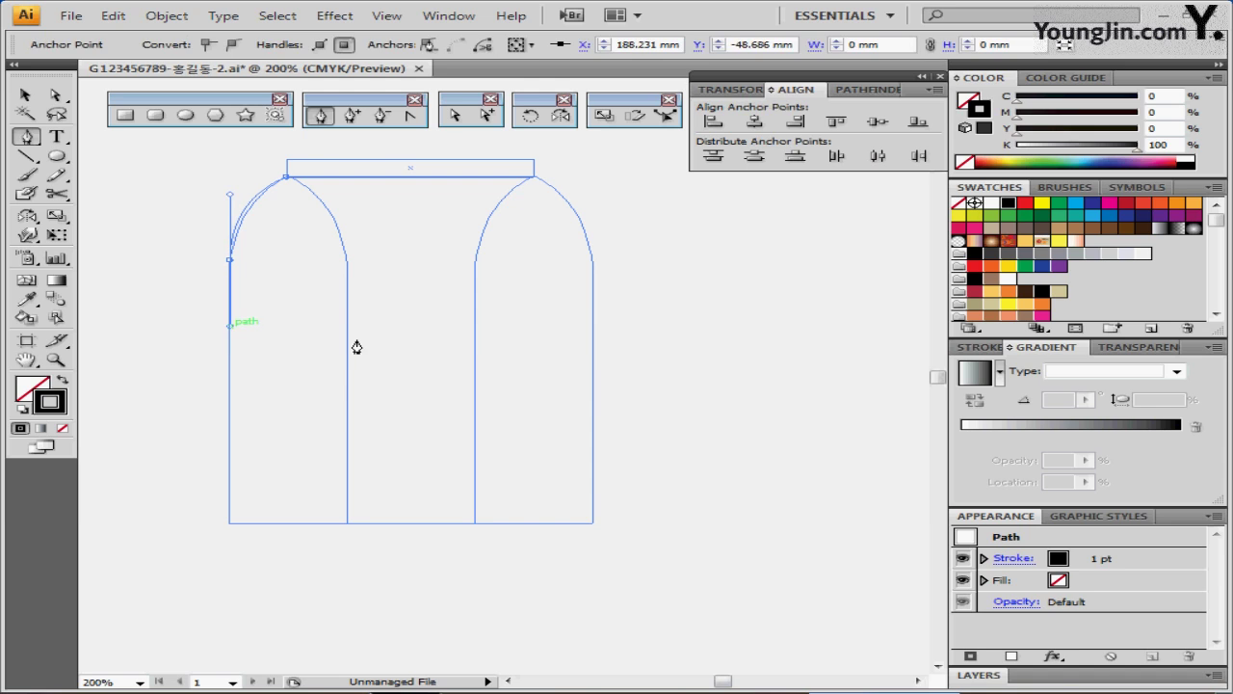
{"action": "key", "text": "Down"}
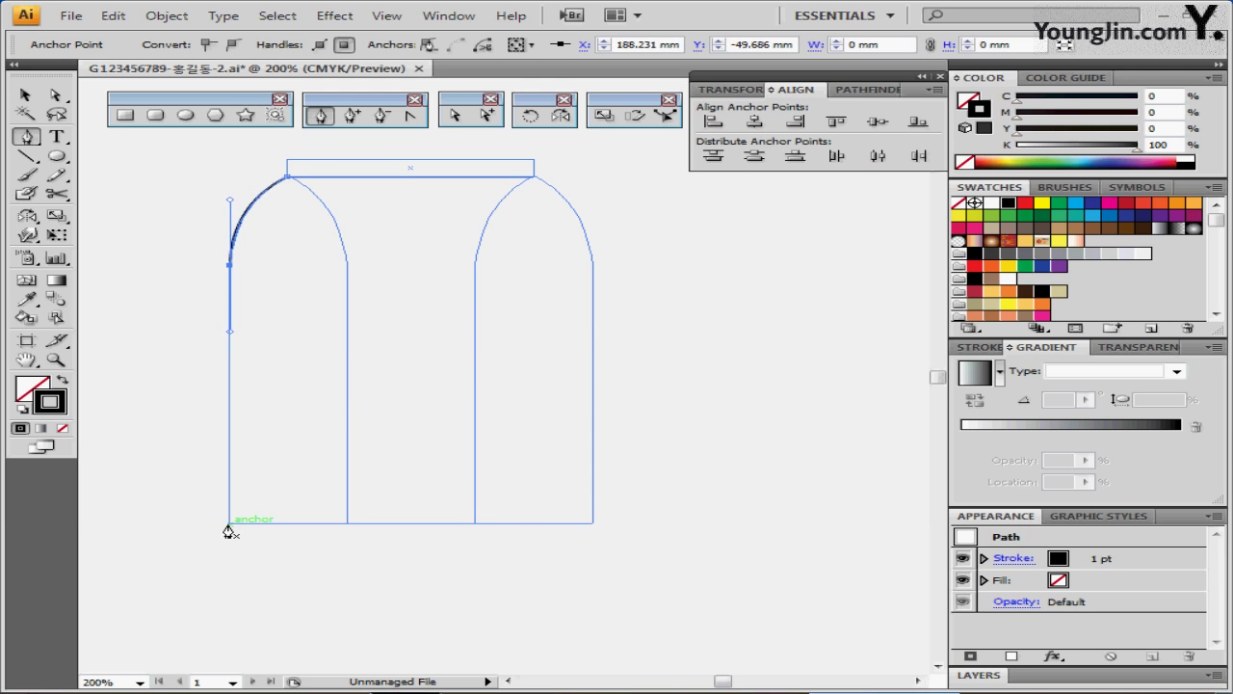
{"action": "left_click", "coordinate": [230, 263]}
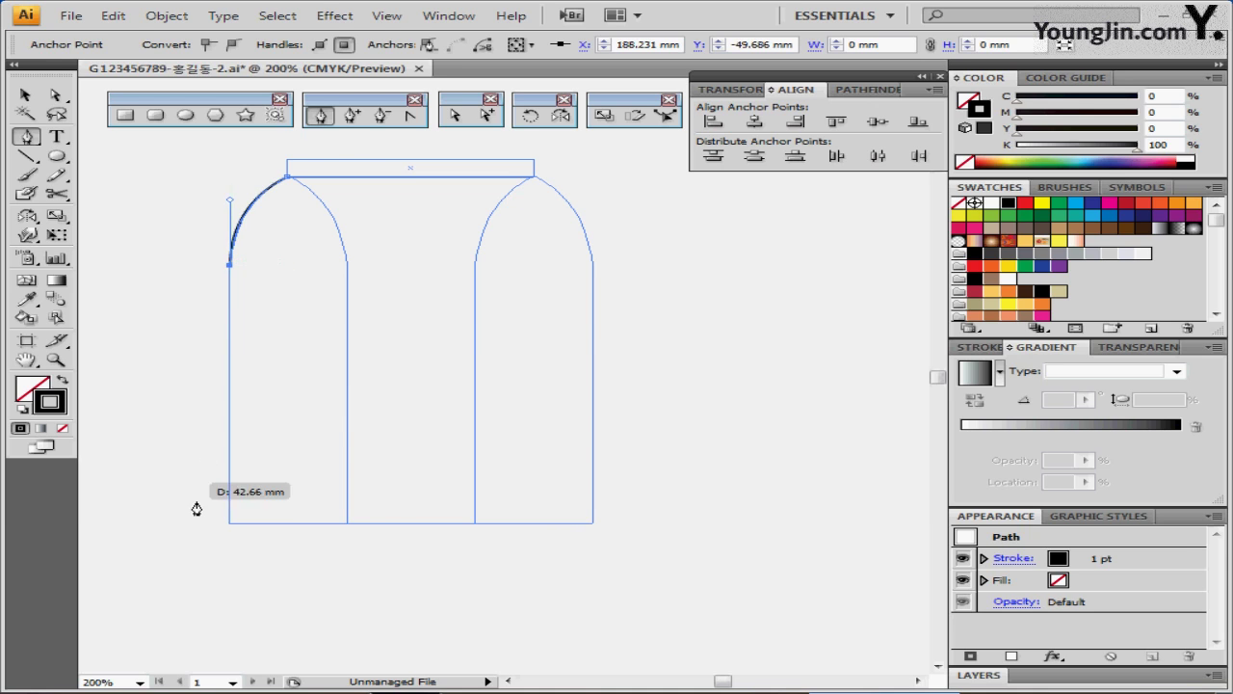
{"action": "left_click", "coordinate": [230, 527]}
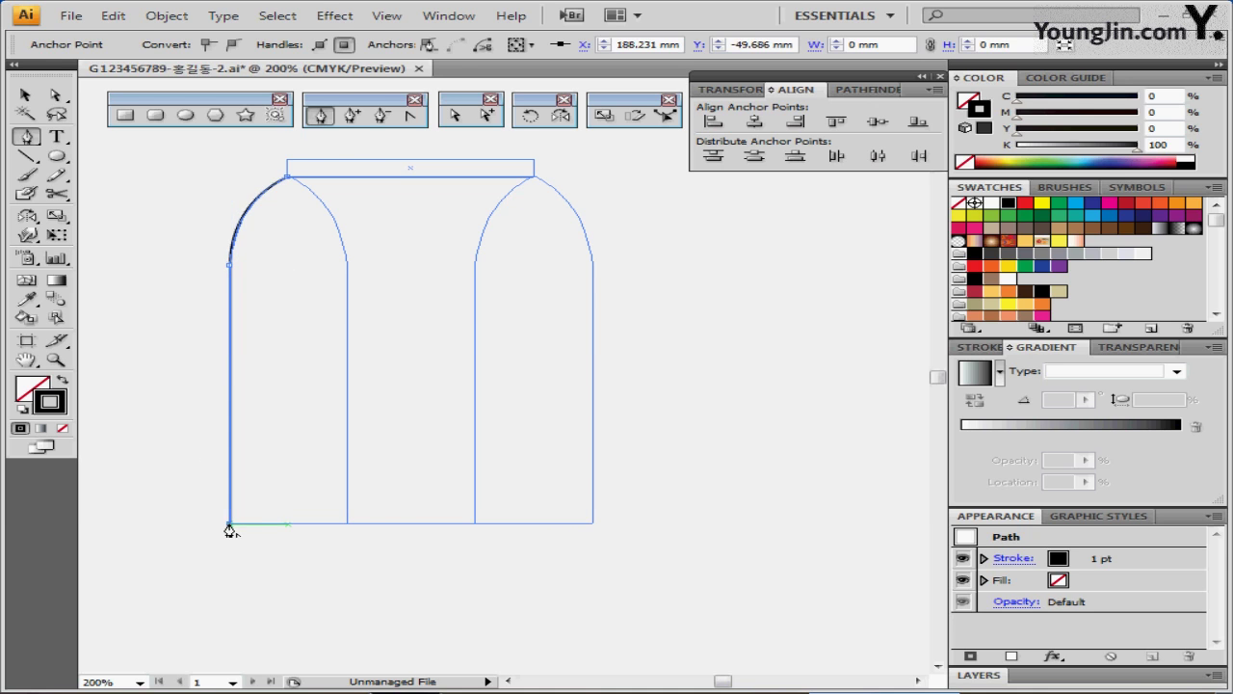
- Duplicate the traced path about 36 mm horizontally onto the inner edge of the guide's right arch
{"action": "key", "text": "ctrl"}
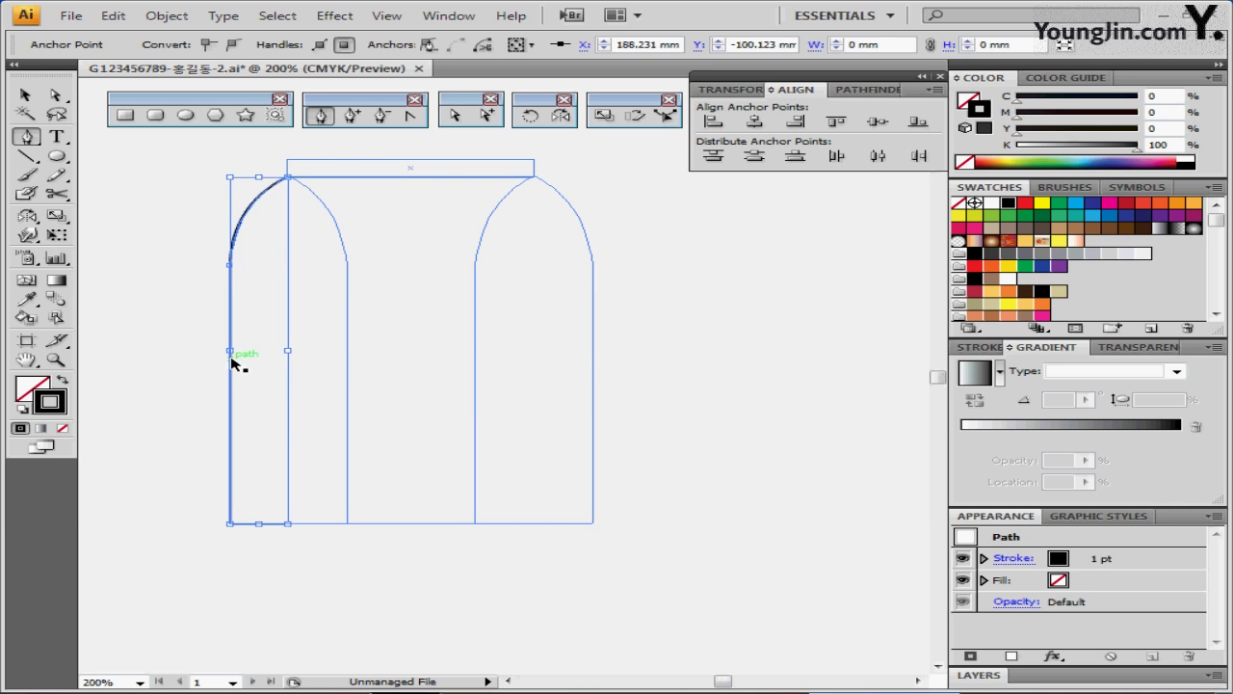
{"action": "left_click_drag", "start_coordinate": [232, 361], "coordinate": [477, 374]}
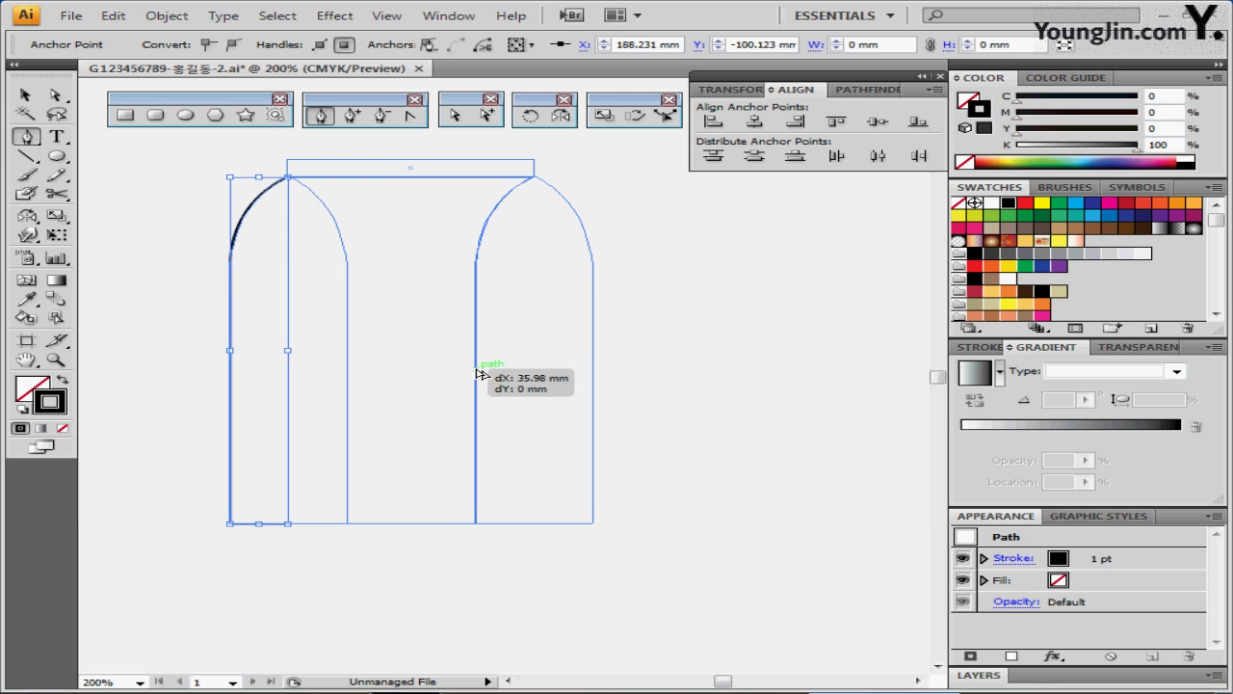
{"action": "left_click_drag", "start_coordinate": [477, 373], "coordinate": [477, 374]}
{"action": "left_click_drag", "start_coordinate": [424, 325], "coordinate": [424, 365]}
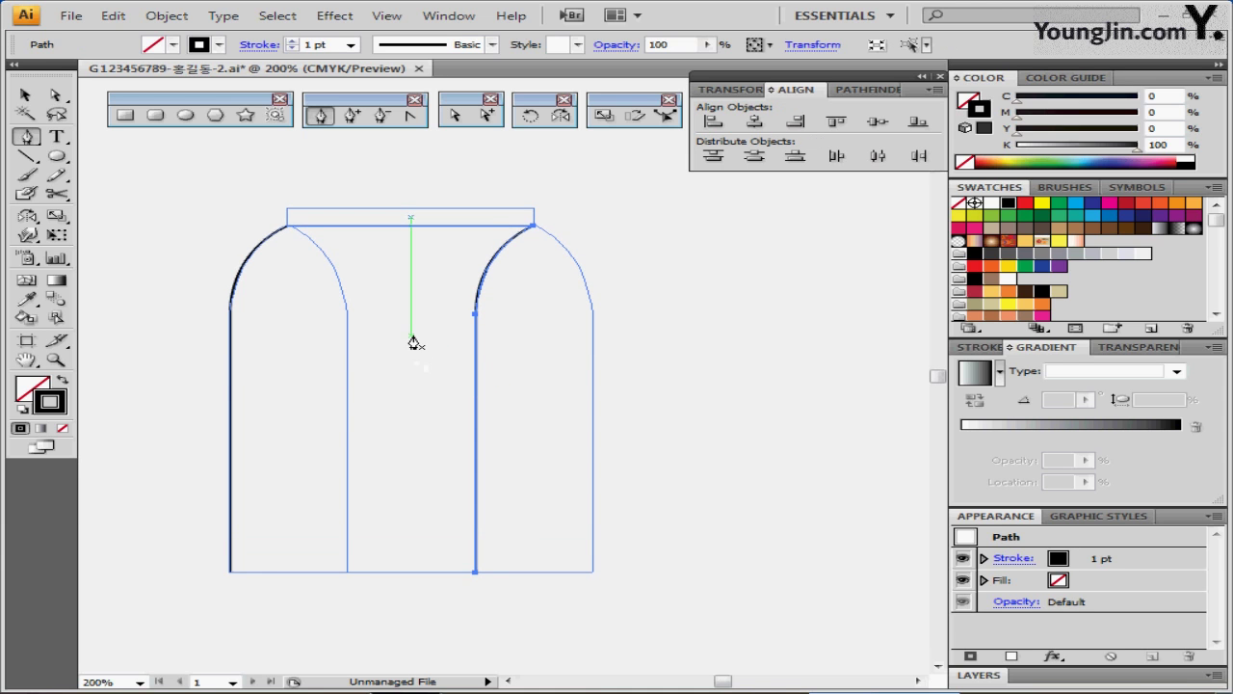
- Join the two paths' upper endpoints and lower endpoints into one closed outline, with the guides hidden
{"action": "left_click", "coordinate": [454, 118]}
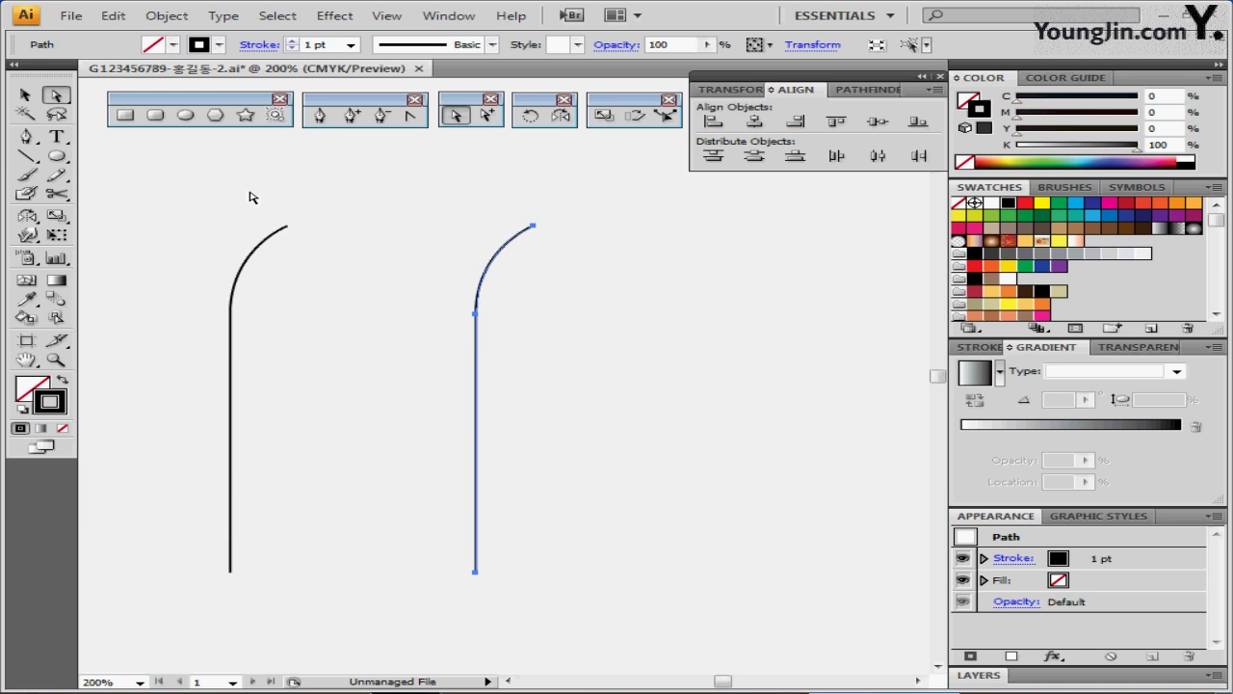
{"action": "left_click_drag", "start_coordinate": [267, 201], "coordinate": [602, 247]}
{"action": "left_click_drag", "start_coordinate": [232, 205], "coordinate": [562, 248]}
{"action": "right_click", "coordinate": [562, 247]}
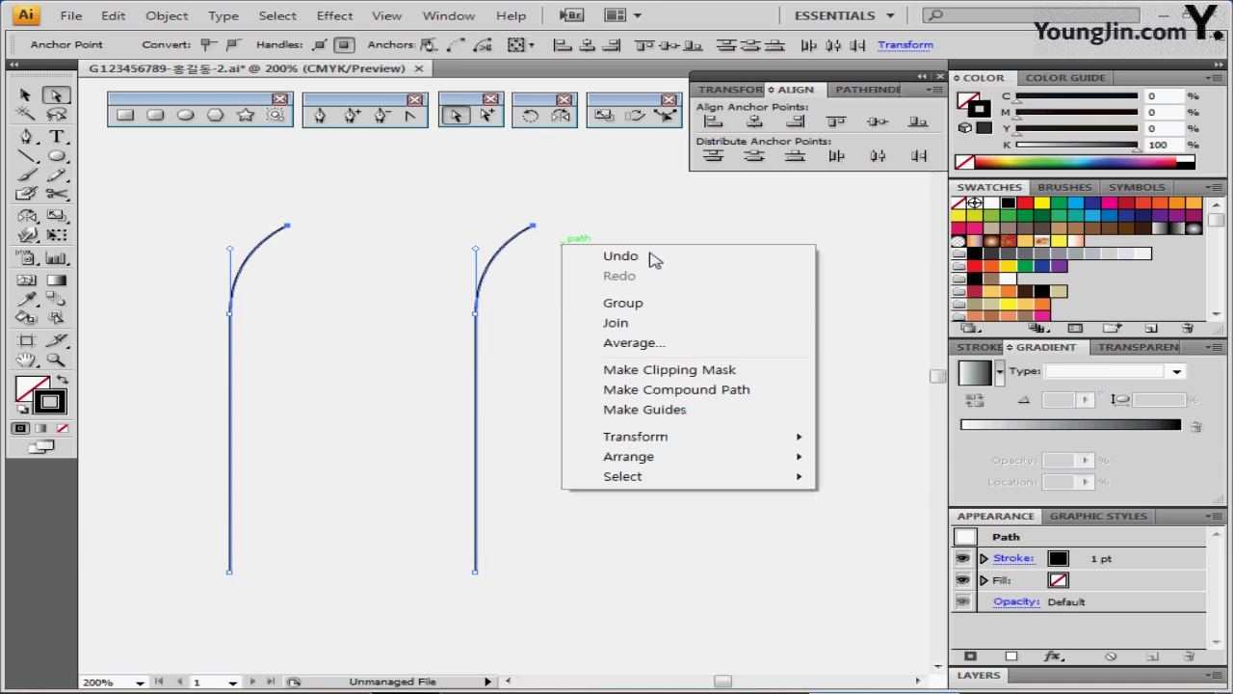
{"action": "left_click", "coordinate": [670, 328]}
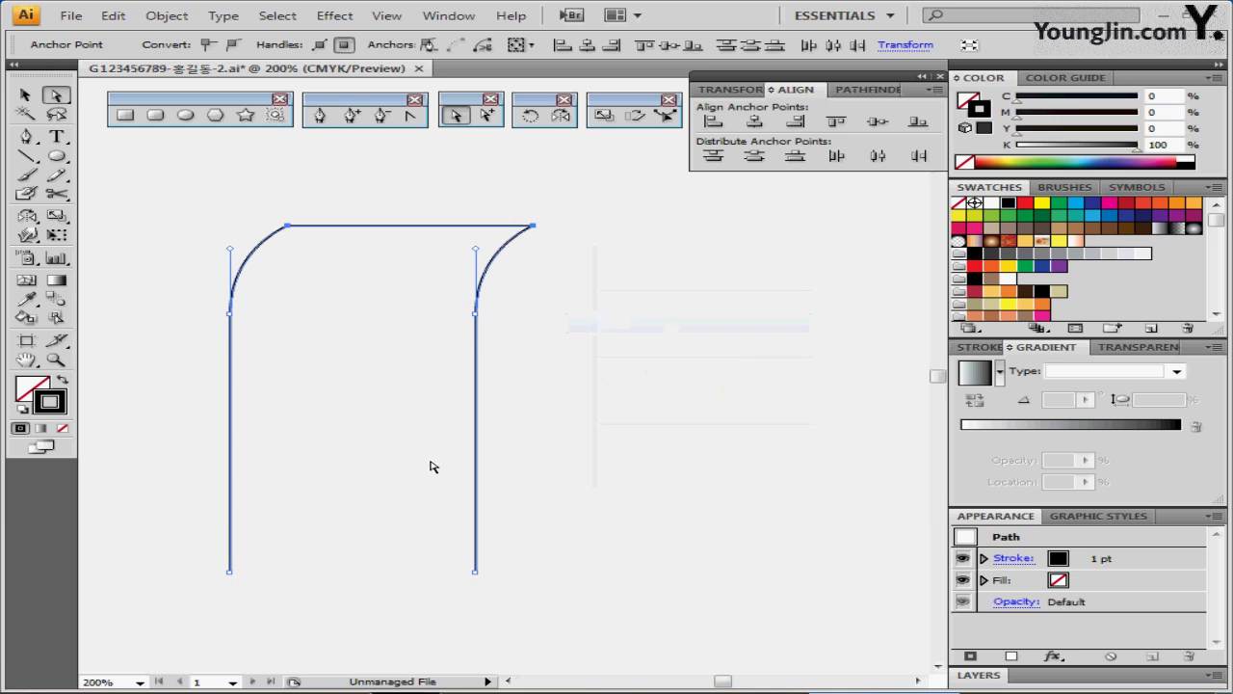
{"action": "left_click_drag", "start_coordinate": [164, 540], "coordinate": [516, 609]}
{"action": "right_click", "coordinate": [562, 617]}
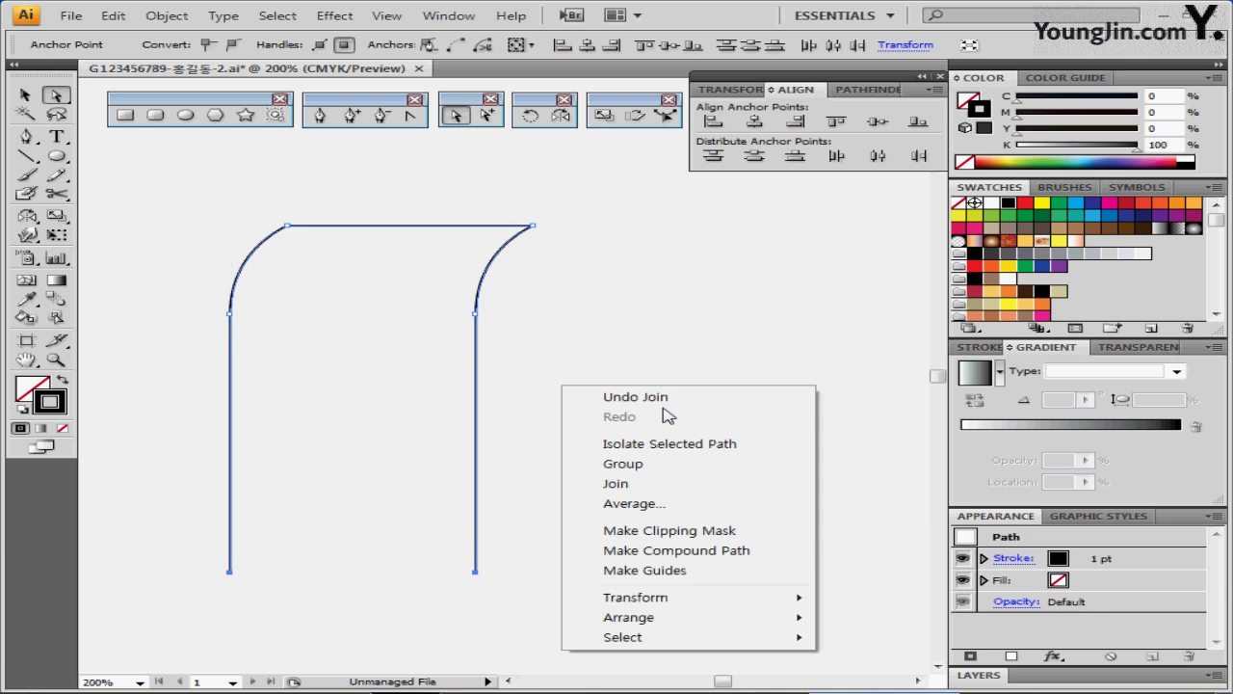
{"action": "left_click", "coordinate": [641, 485]}
- Select the whole closed outline and create a reflected copy of it across the vertical axis
{"action": "key", "text": "space"}
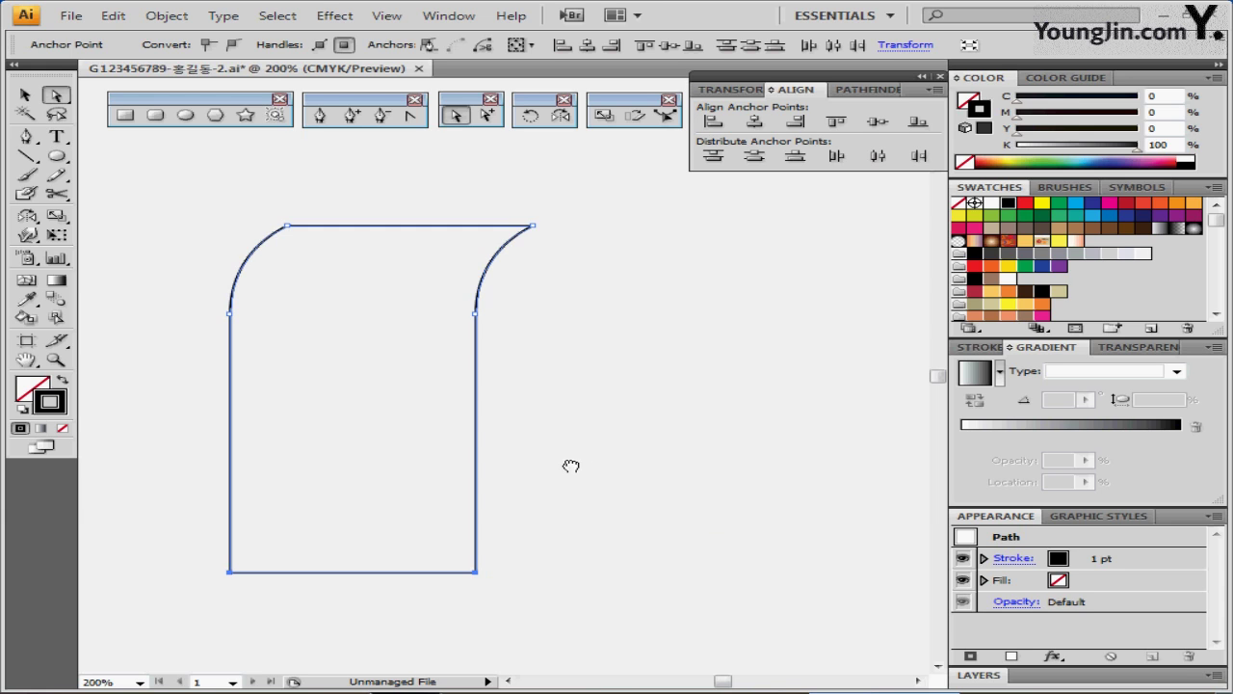
{"action": "left_click_drag", "start_coordinate": [570, 465], "coordinate": [552, 427]}
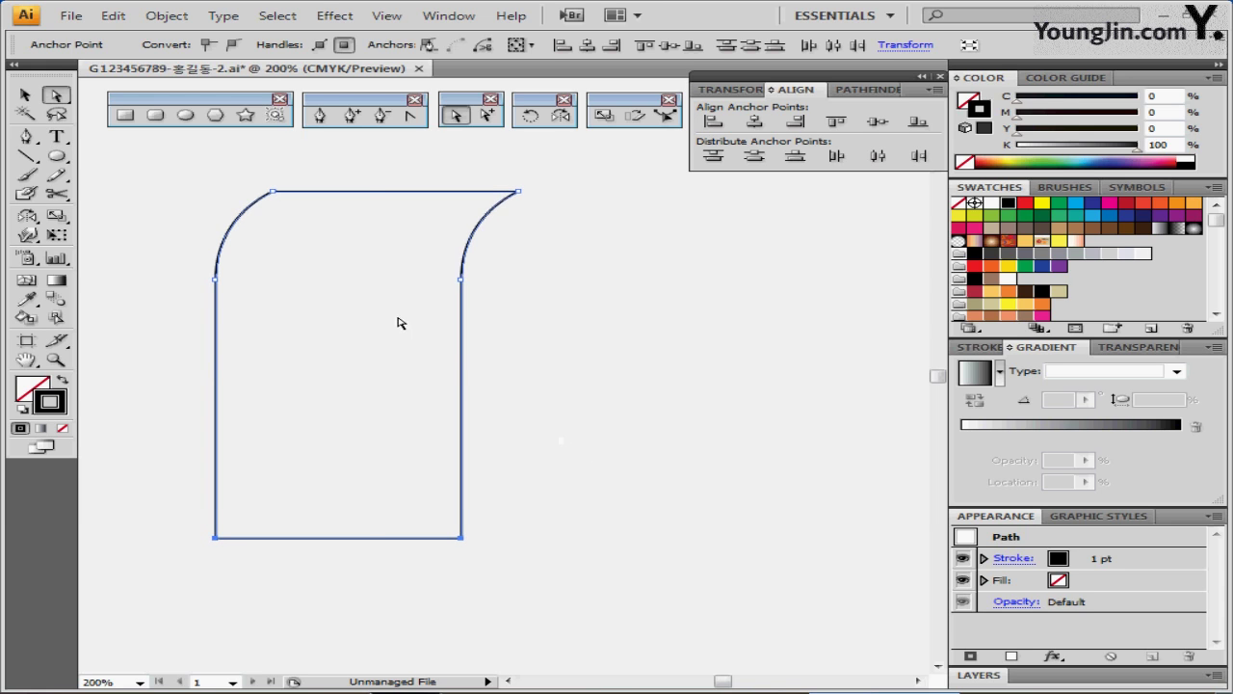
{"action": "key", "text": "ctrl"}
{"action": "left_click_drag", "start_coordinate": [159, 167], "coordinate": [590, 581]}
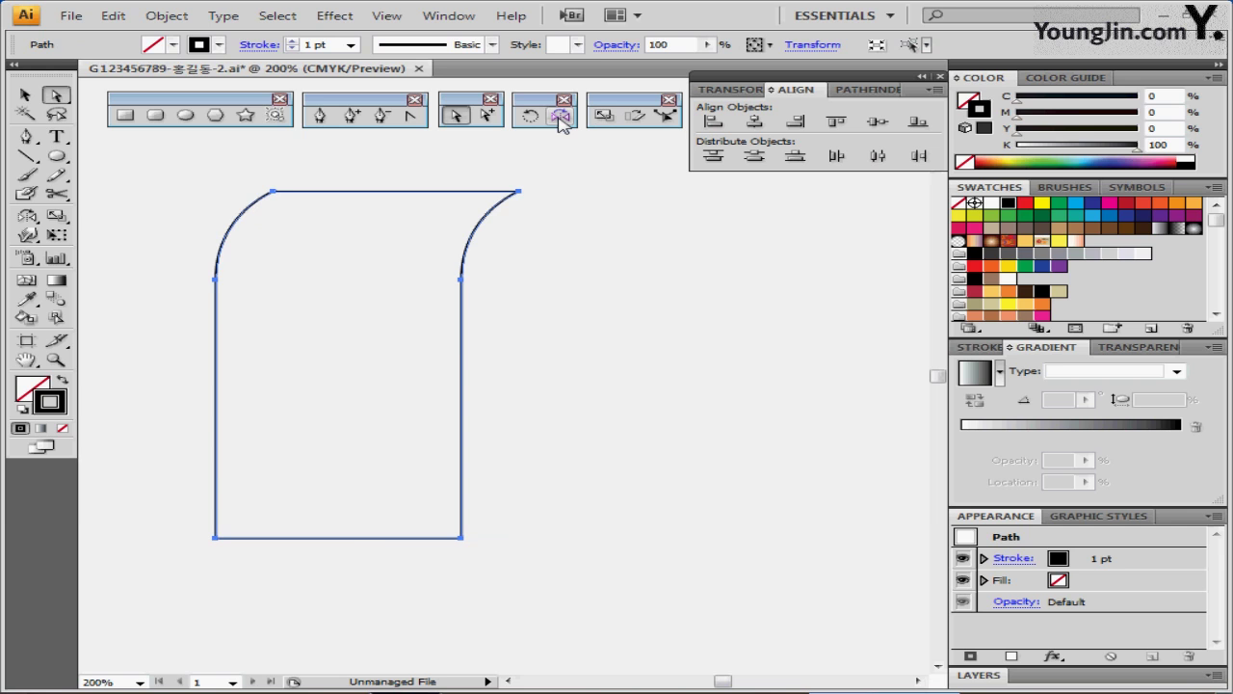
{"action": "double_click", "coordinate": [561, 118]}
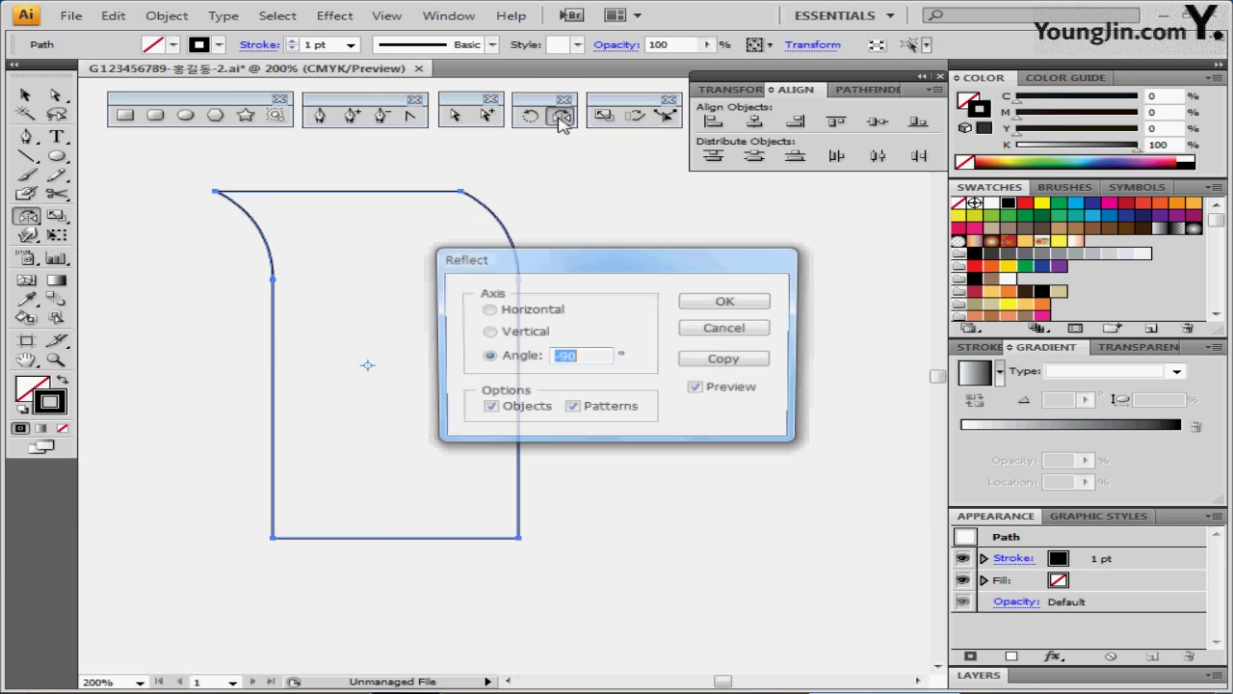
{"action": "left_click_drag", "start_coordinate": [660, 270], "coordinate": [773, 218]}
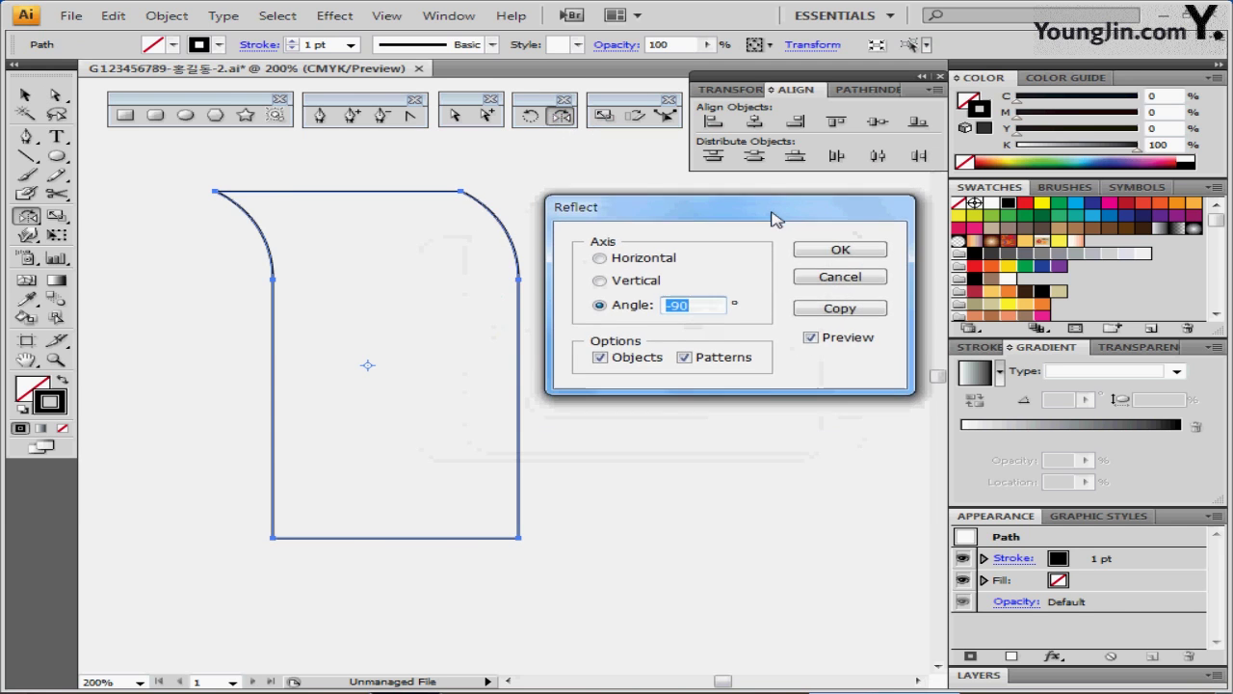
{"action": "left_click", "coordinate": [599, 279]}
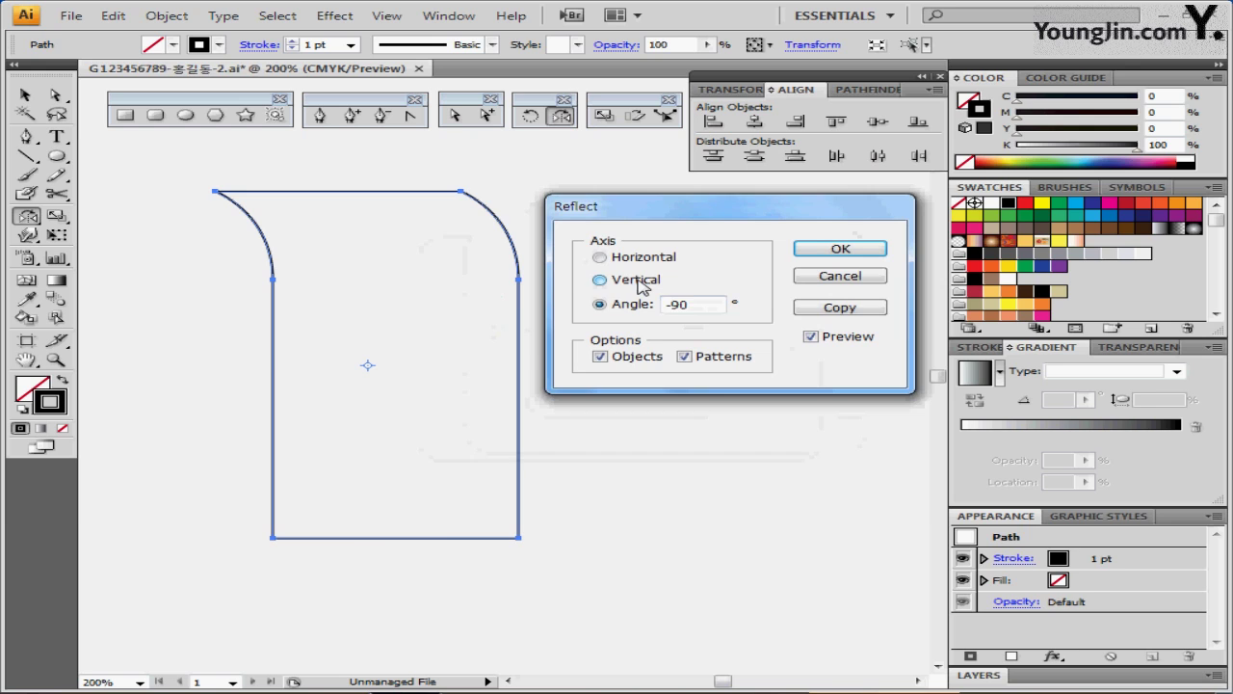
{"action": "left_click", "coordinate": [825, 310]}
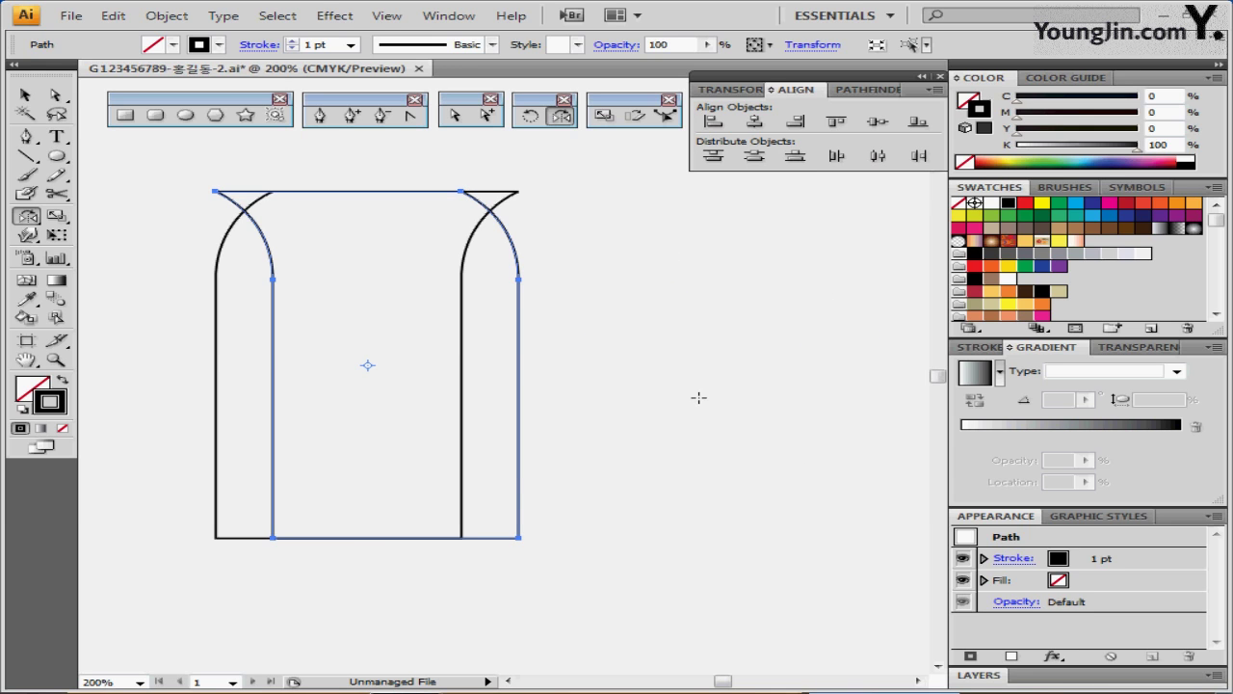
- Shift the reflected outline horizontally until its two peaks meet the peaks of the original outline
{"action": "key", "text": "Right"}
{"action": "key", "text": "Right"}
{"action": "key", "text": "Right"}
{"action": "key", "text": "Right"}
{"action": "key", "text": "Right"}
{"action": "key", "text": "Right"}
{"action": "key", "text": "Right"}
{"action": "key", "text": "Right"}
{"action": "key", "text": "Right"}
{"action": "key", "text": "Right"}
{"action": "key", "text": "Right"}
{"action": "key", "text": "Right"}
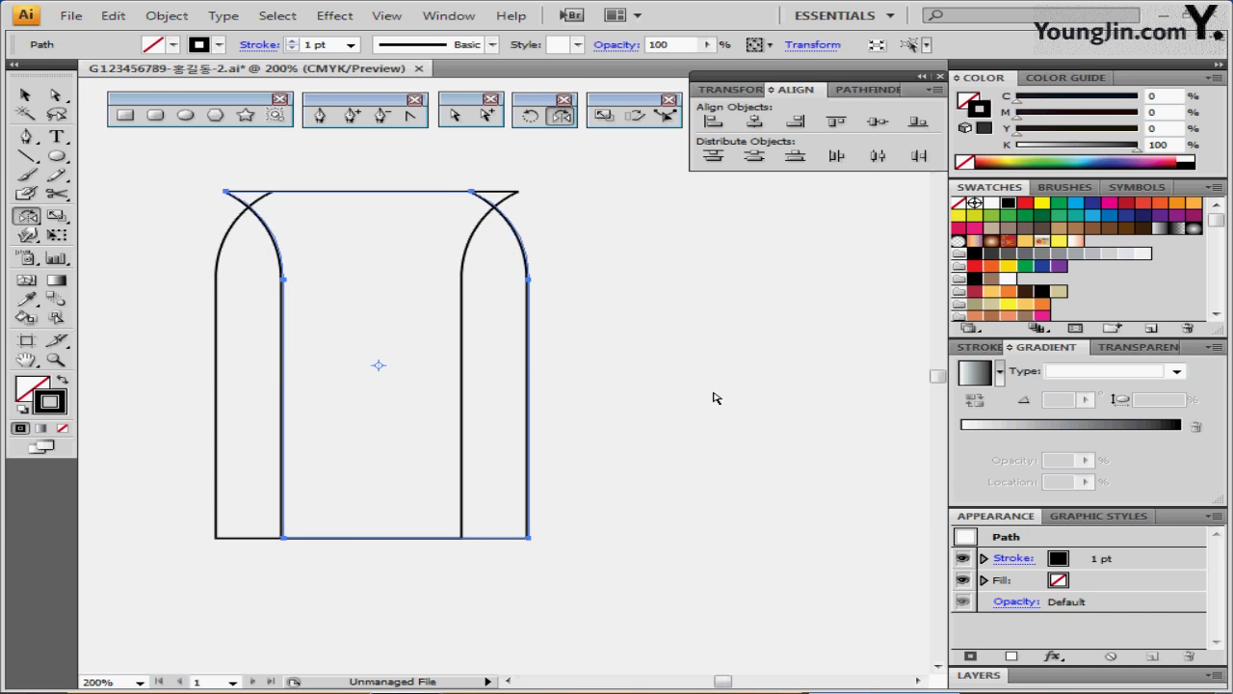
{"action": "key", "text": "Right"}
{"action": "key", "text": "Right"}
{"action": "key", "text": "Right"}
{"action": "key", "text": "Right"}
{"action": "key", "text": "Right"}
{"action": "key", "text": "Right"}
{"action": "key", "text": "Right"}
{"action": "key", "text": "Right"}
{"action": "key", "text": "Right"}
{"action": "key", "text": "Right"}
{"action": "key", "text": "Right"}
{"action": "key", "text": "Right"}
{"action": "key", "text": "Right"}
{"action": "key", "text": "Right"}
{"action": "key", "text": "Right"}
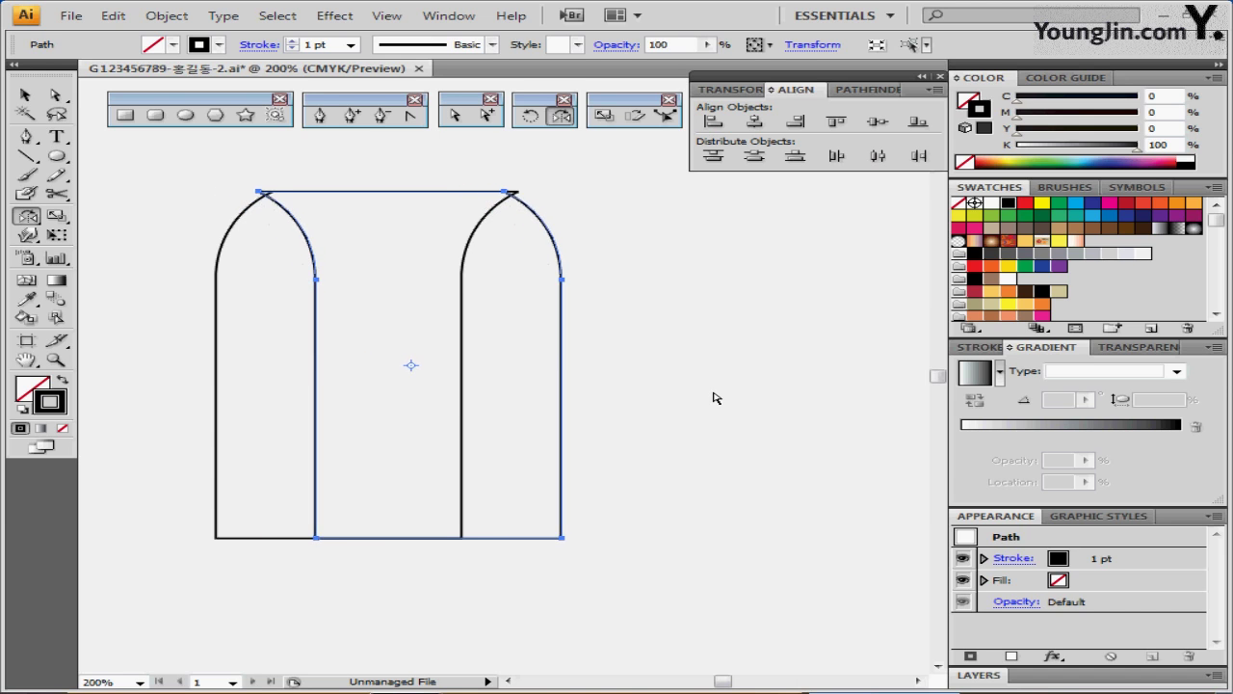
{"action": "key", "text": "Right"}
{"action": "key", "text": "Right"}
{"action": "key", "text": "Right"}
{"action": "key", "text": "Right"}
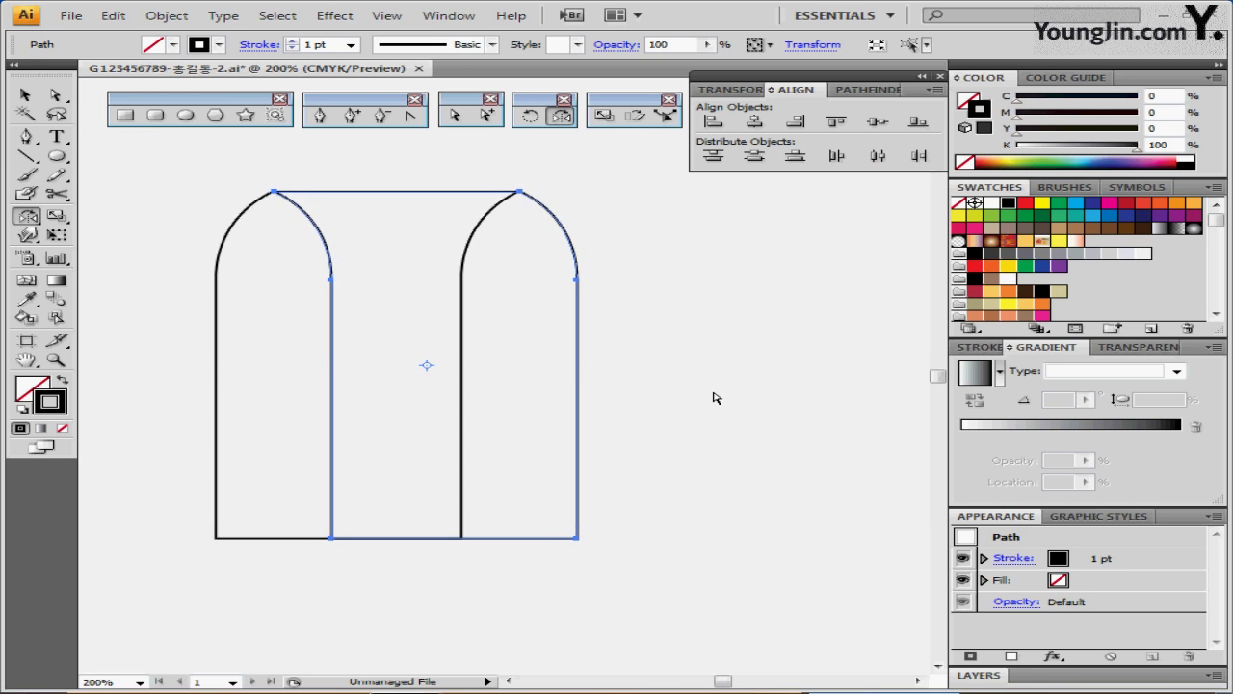
{"action": "key", "text": "Right"}
- Draw a narrow rectangle about 36 × 3.5 mm spanning the two arch peaks and resting on the line between them
{"action": "key", "text": "ctrl+a"}
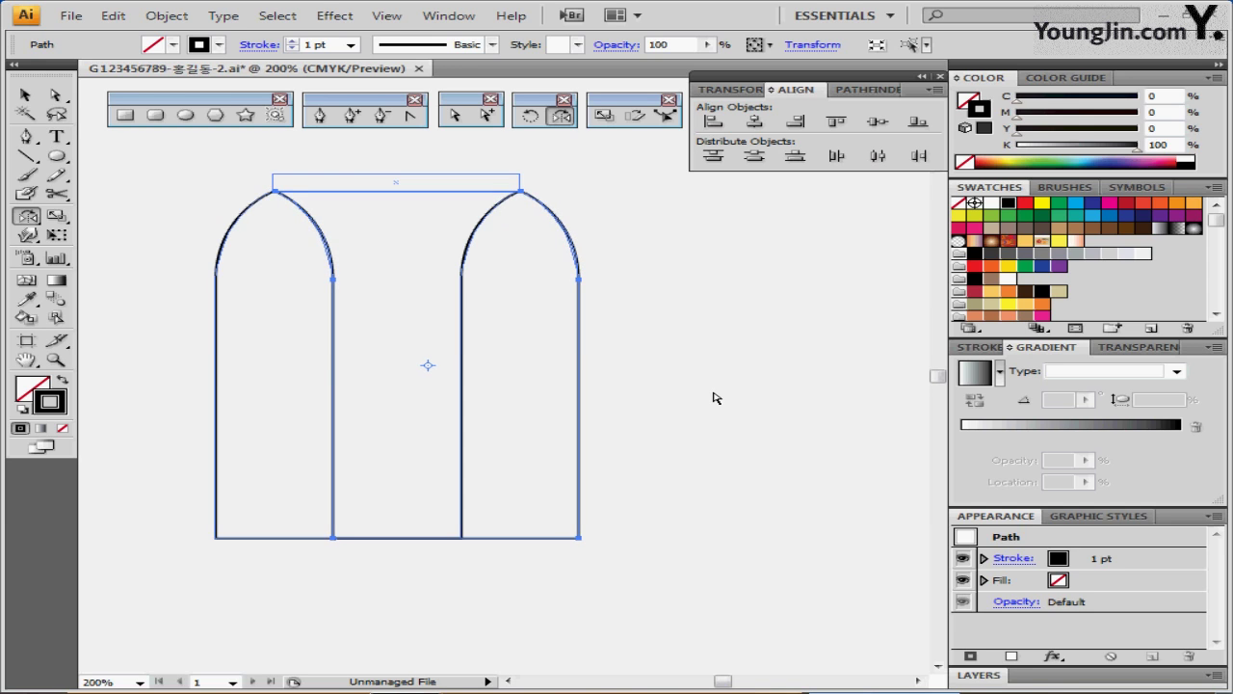
{"action": "key", "text": "ctrl+j"}
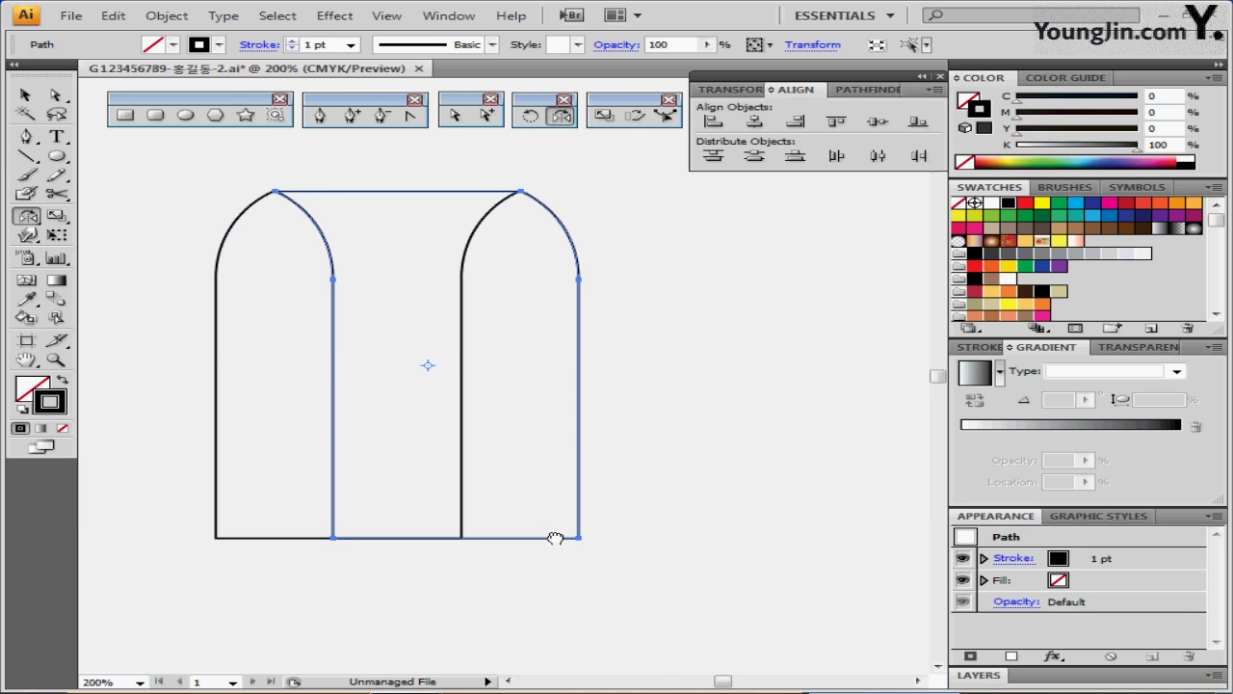
{"action": "left_click_drag", "start_coordinate": [555, 538], "coordinate": [563, 585]}
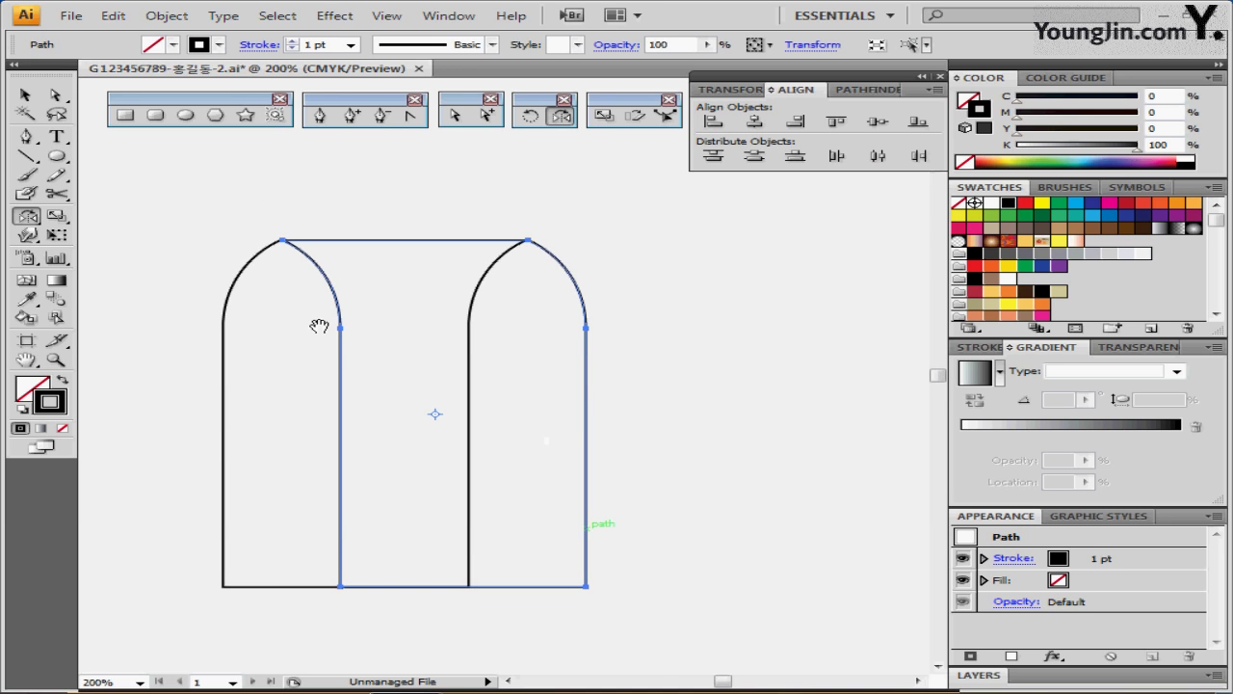
{"action": "key", "text": "ctrl+a"}
{"action": "left_click", "coordinate": [125, 114]}
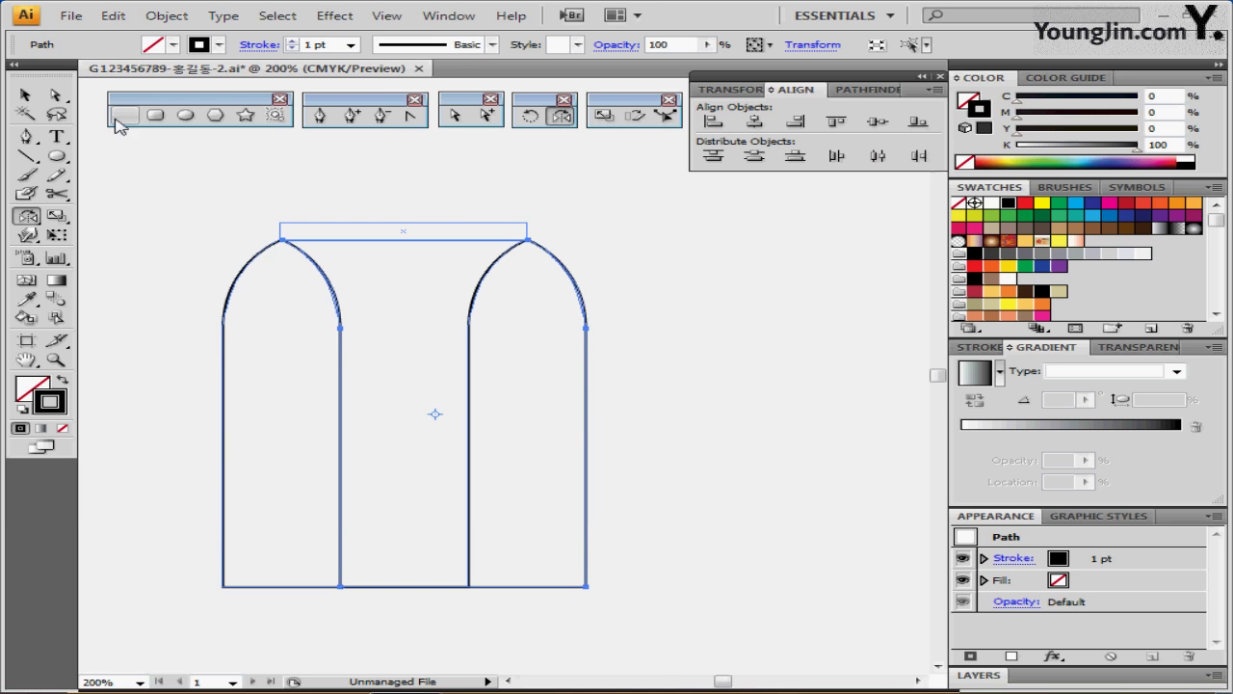
{"action": "left_click_drag", "start_coordinate": [280, 225], "coordinate": [527, 239]}
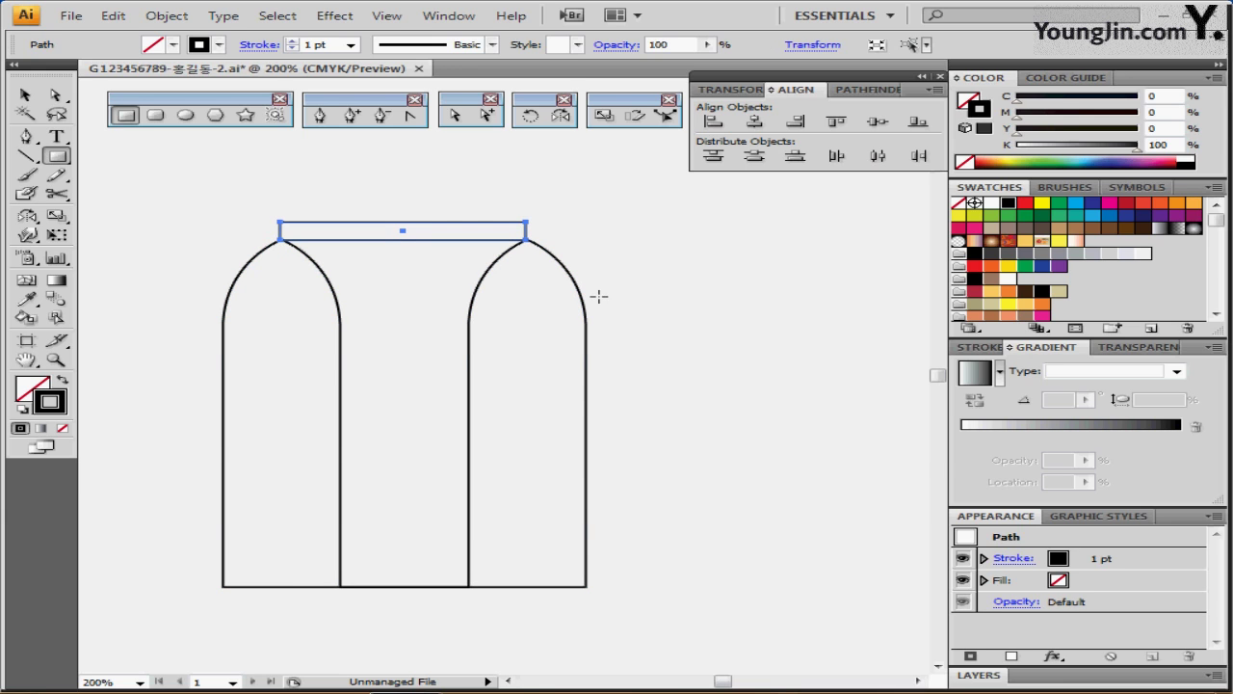
{"action": "left_click_drag", "start_coordinate": [473, 368], "coordinate": [474, 354]}
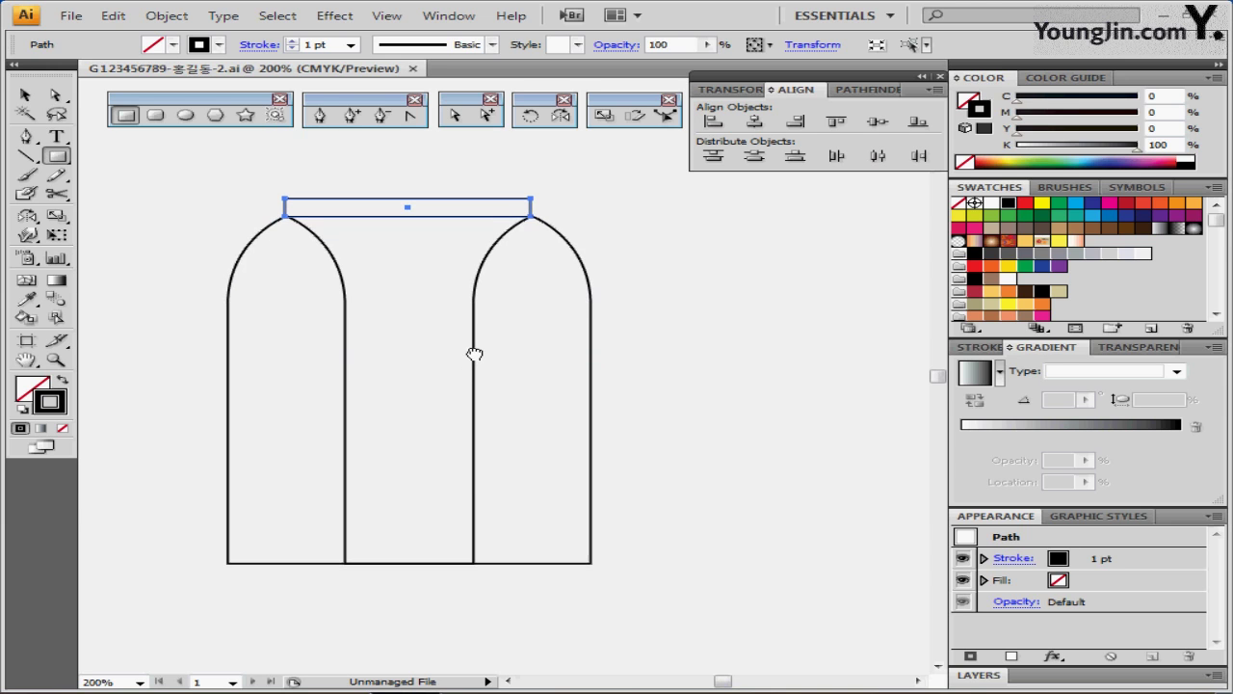
{"action": "left_click_drag", "start_coordinate": [187, 290], "coordinate": [356, 362]}
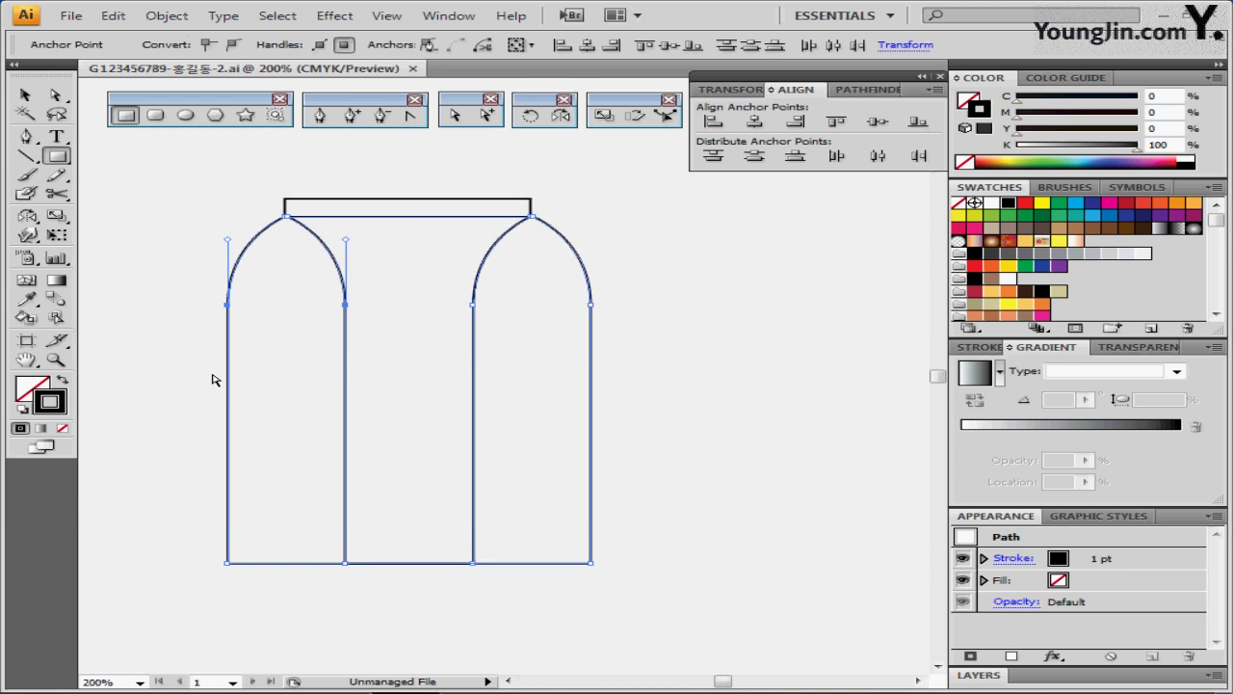
{"action": "left_click", "coordinate": [254, 270]}
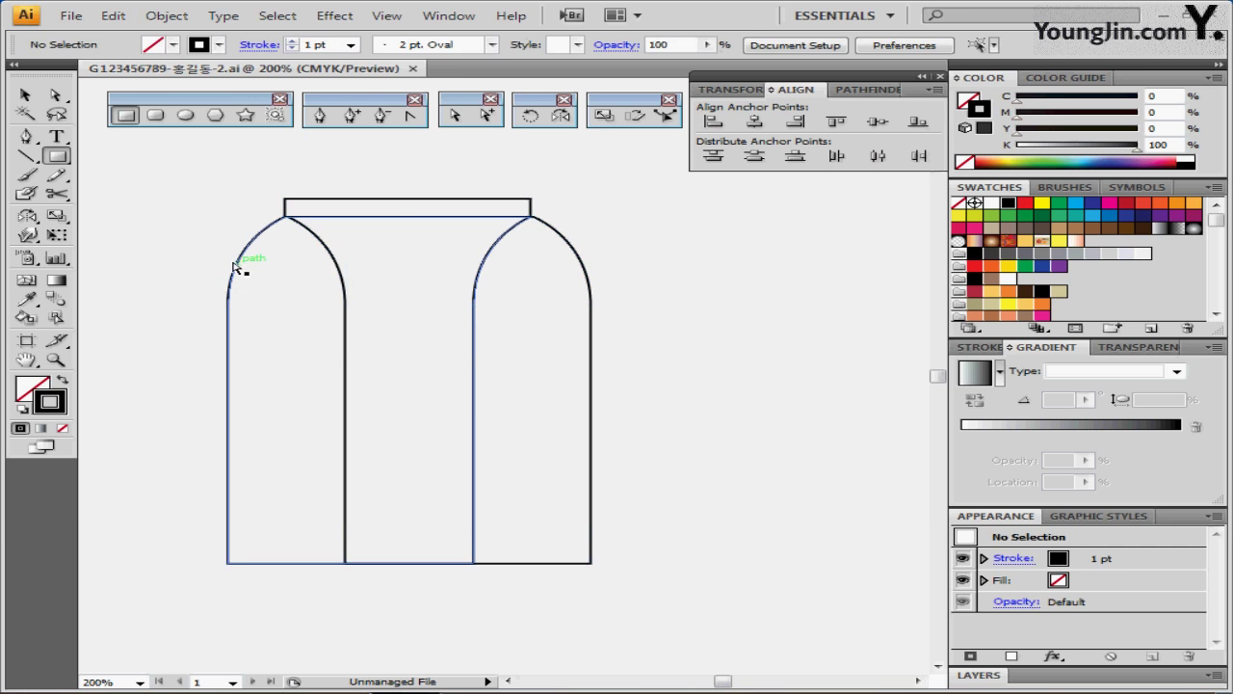
{"action": "left_click", "coordinate": [332, 264]}
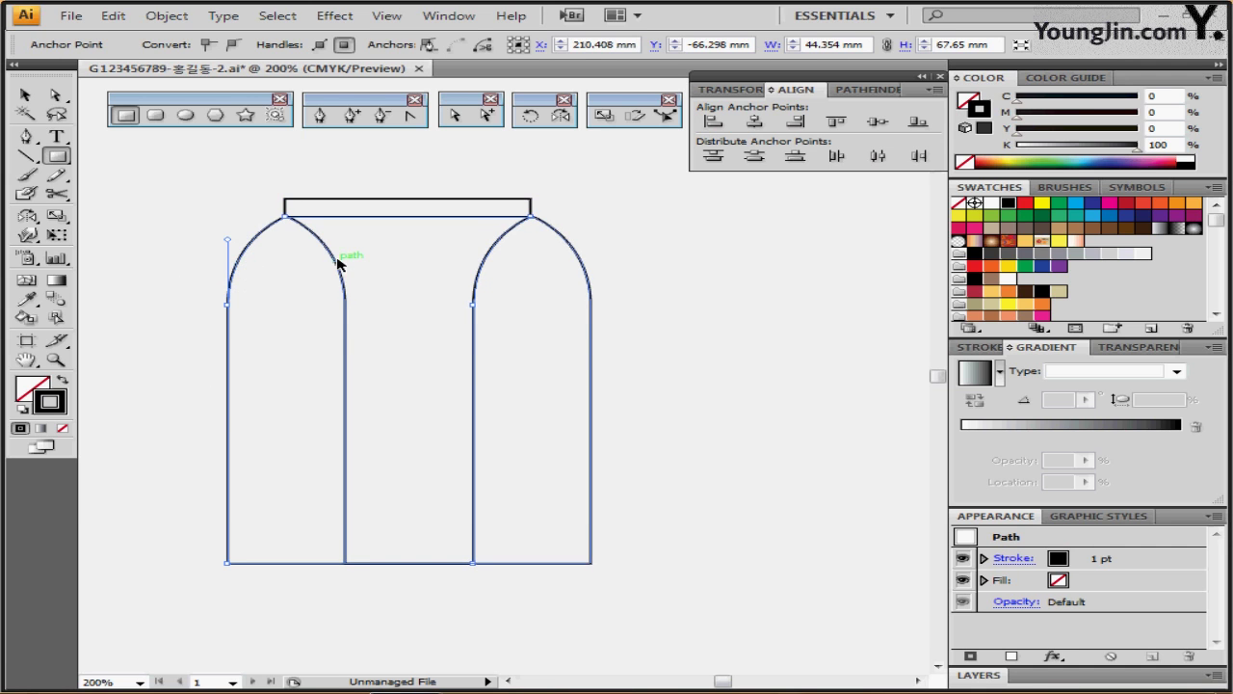
{"action": "left_click", "coordinate": [344, 258], "text": "shift"}
{"action": "left_click", "coordinate": [203, 240]}
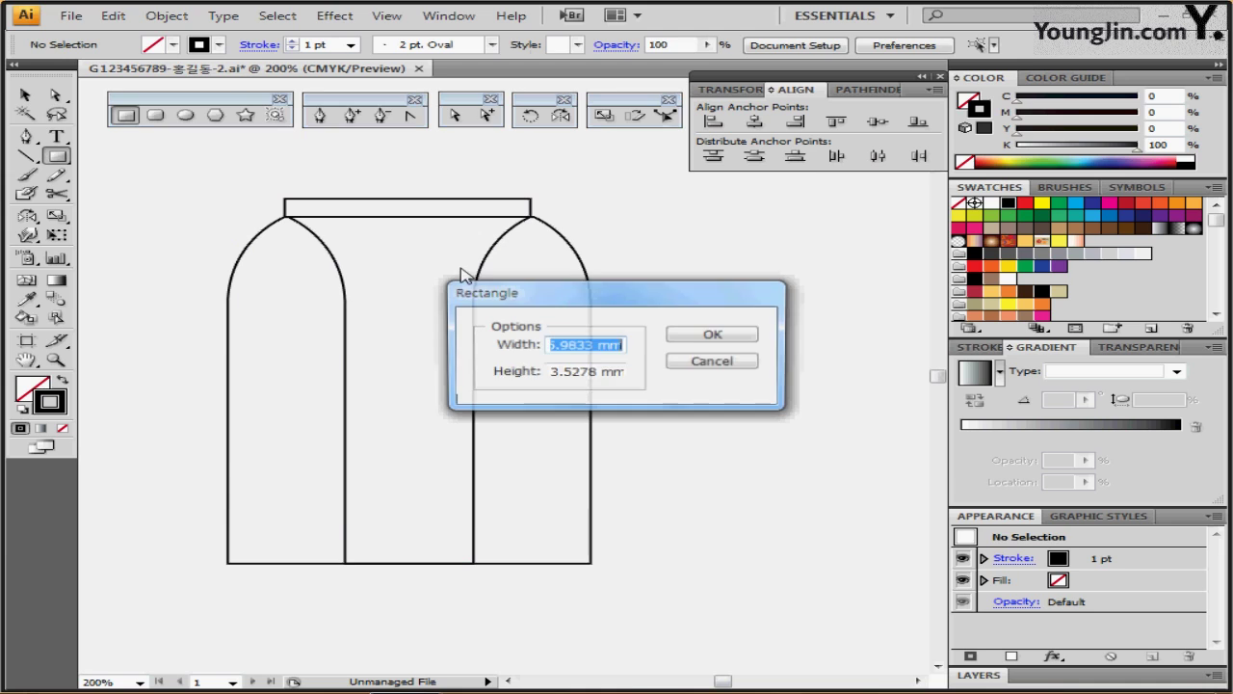
{"action": "left_click", "coordinate": [703, 362]}
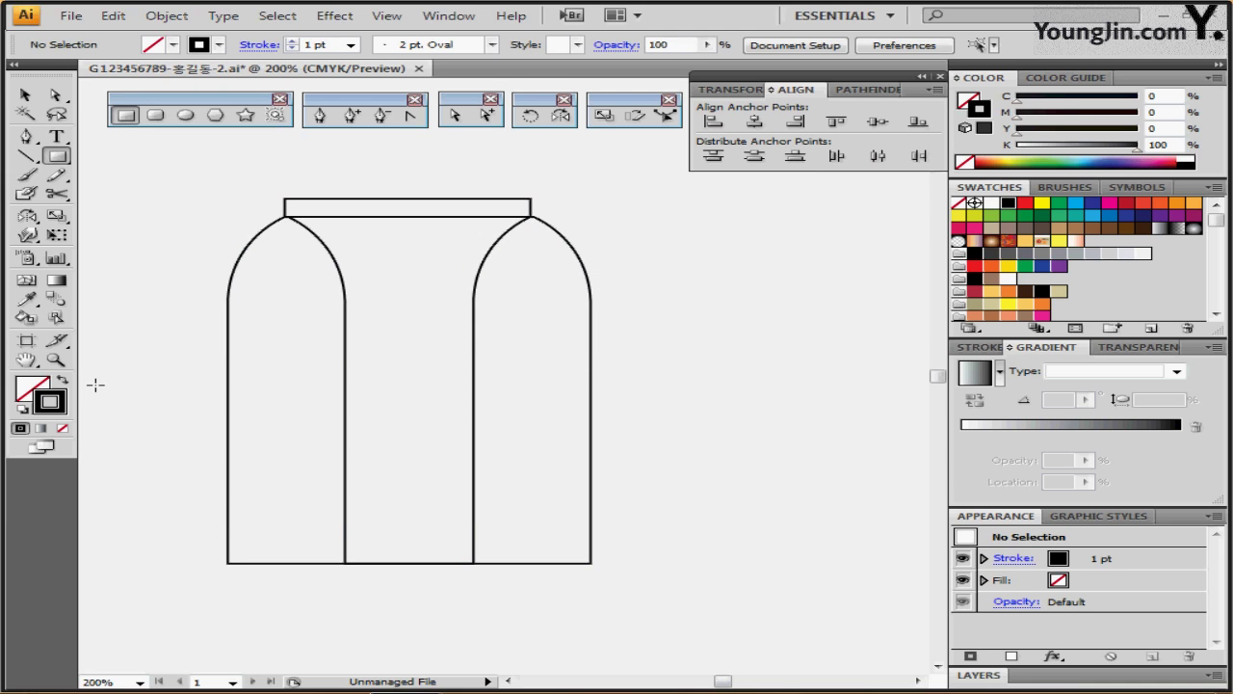
- Select the two overlapping arched outlines without the narrow strip and split them at their overlaps with Pathfinder Divide
{"action": "left_click", "coordinate": [486, 115]}
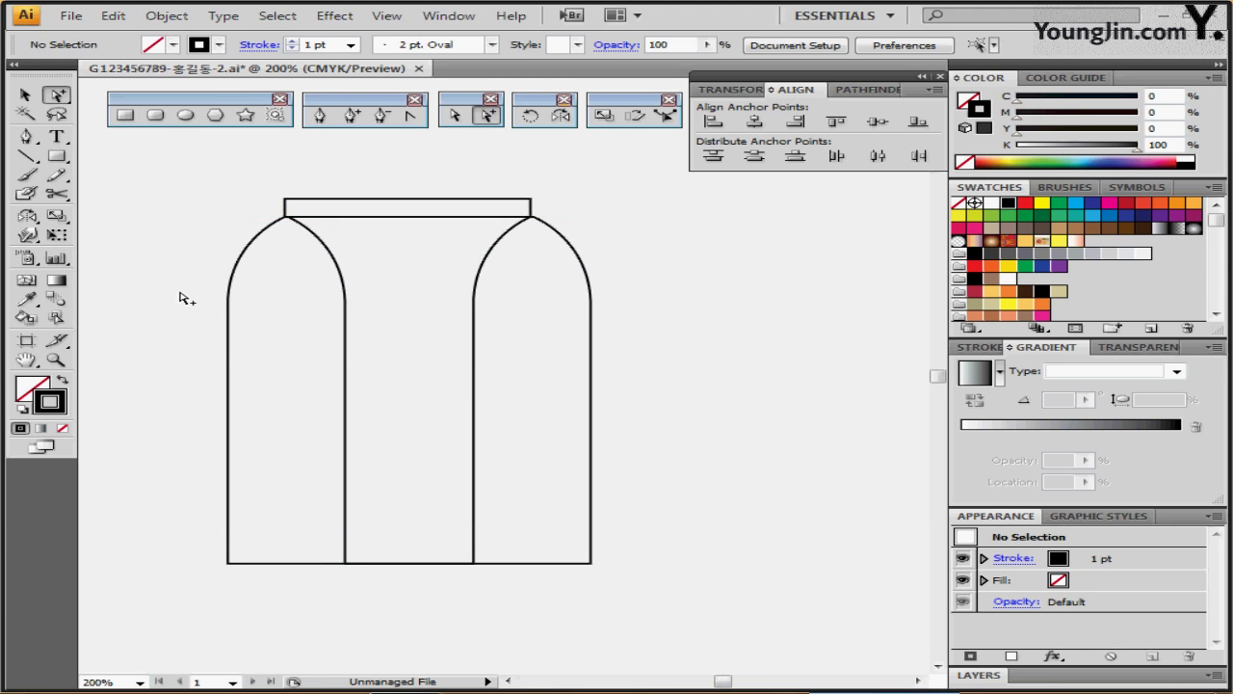
{"action": "left_click_drag", "start_coordinate": [165, 285], "coordinate": [364, 380]}
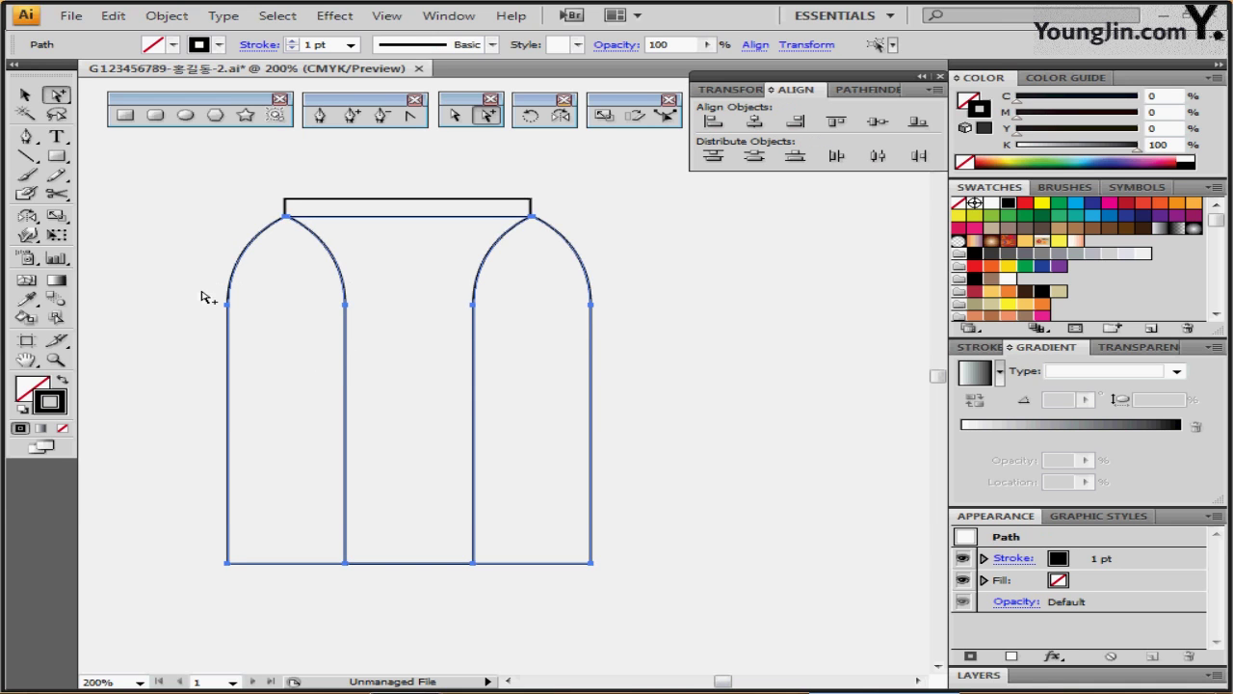
{"action": "left_click_drag", "start_coordinate": [202, 291], "coordinate": [393, 380]}
{"action": "right_click", "coordinate": [451, 272]}
{"action": "left_click", "coordinate": [193, 203]}
{"action": "left_click", "coordinate": [287, 249]}
{"action": "left_click", "coordinate": [348, 282]}
{"action": "left_click", "coordinate": [159, 236]}
{"action": "left_click_drag", "start_coordinate": [171, 262], "coordinate": [607, 410]}
{"action": "left_click", "coordinate": [854, 89]}
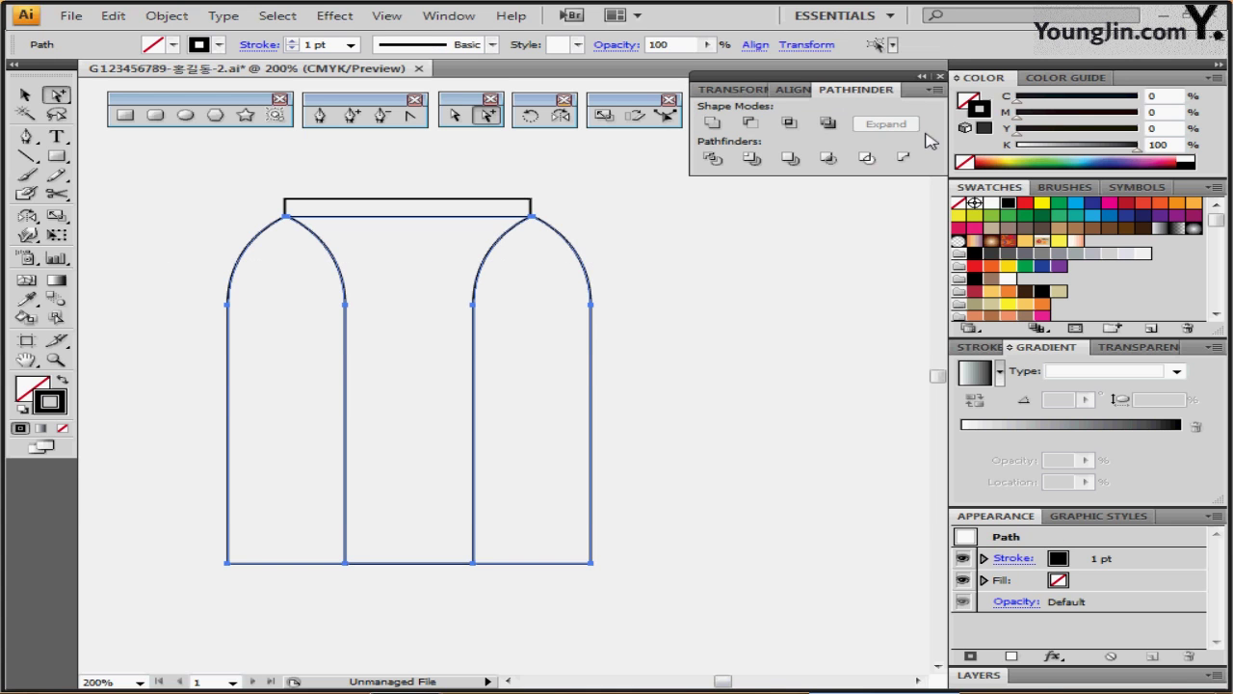
{"action": "left_click", "coordinate": [714, 159]}
{"action": "left_click", "coordinate": [201, 279]}
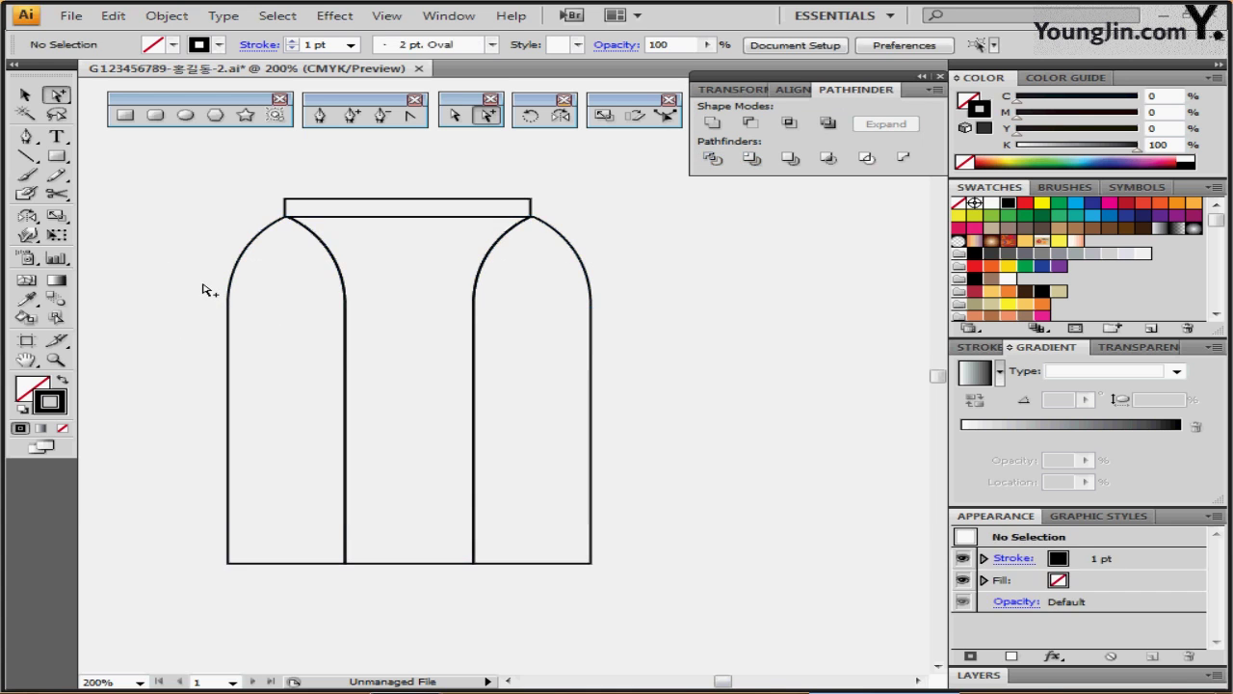
- Unite the left arch and the middle section into one wide front panel, keeping the right arch separate
{"action": "left_click_drag", "start_coordinate": [193, 272], "coordinate": [401, 374]}
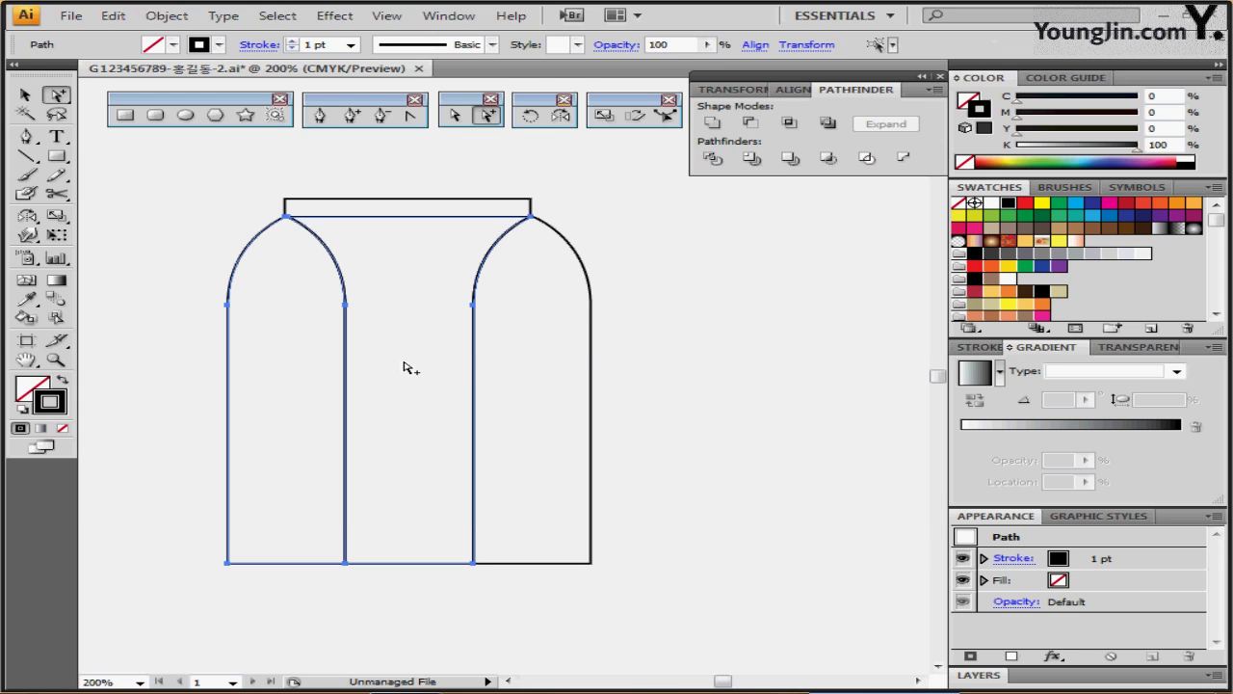
{"action": "left_click", "coordinate": [711, 126]}
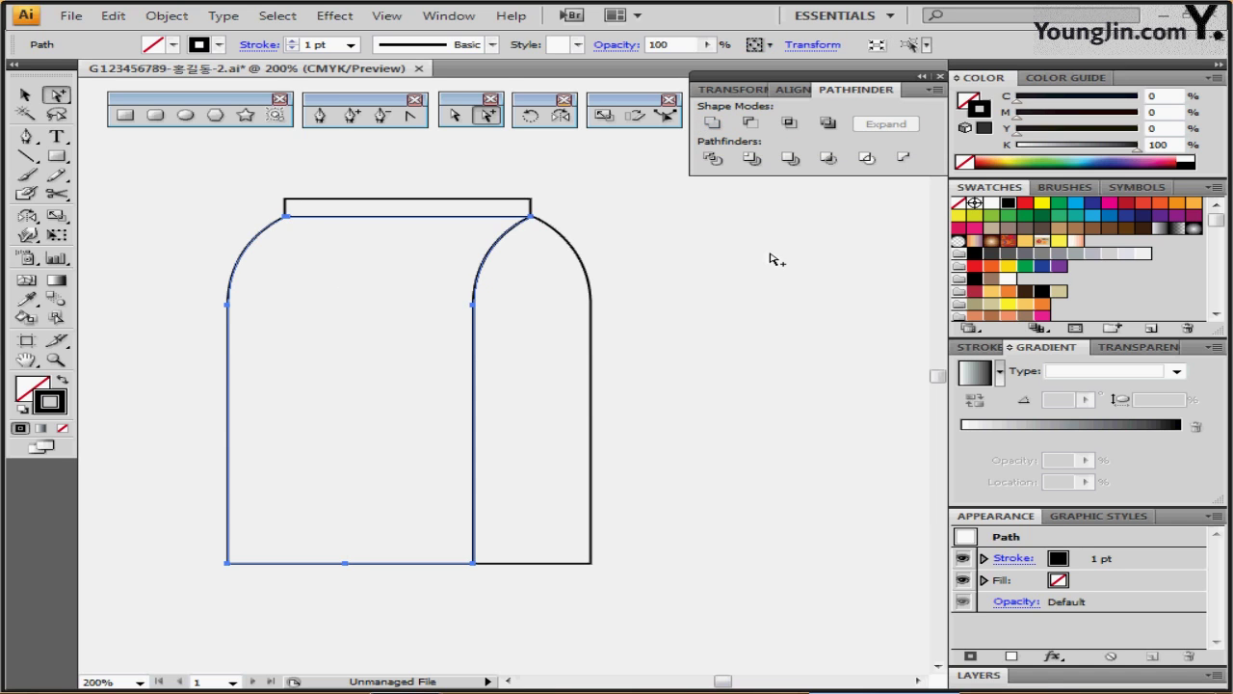
{"action": "left_click", "coordinate": [723, 332]}
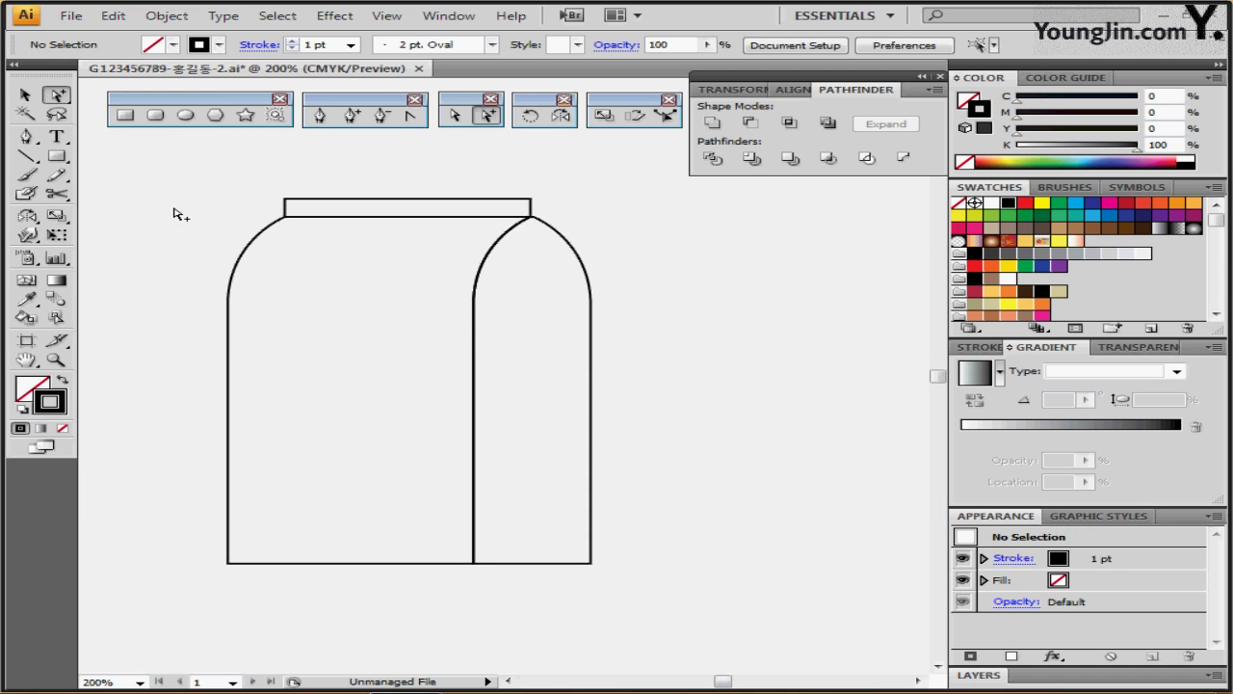
- Shear the front panel, side arch and top strip together by 13° along the vertical axis
{"action": "key", "text": "v"}
{"action": "left_click_drag", "start_coordinate": [216, 173], "coordinate": [444, 295]}
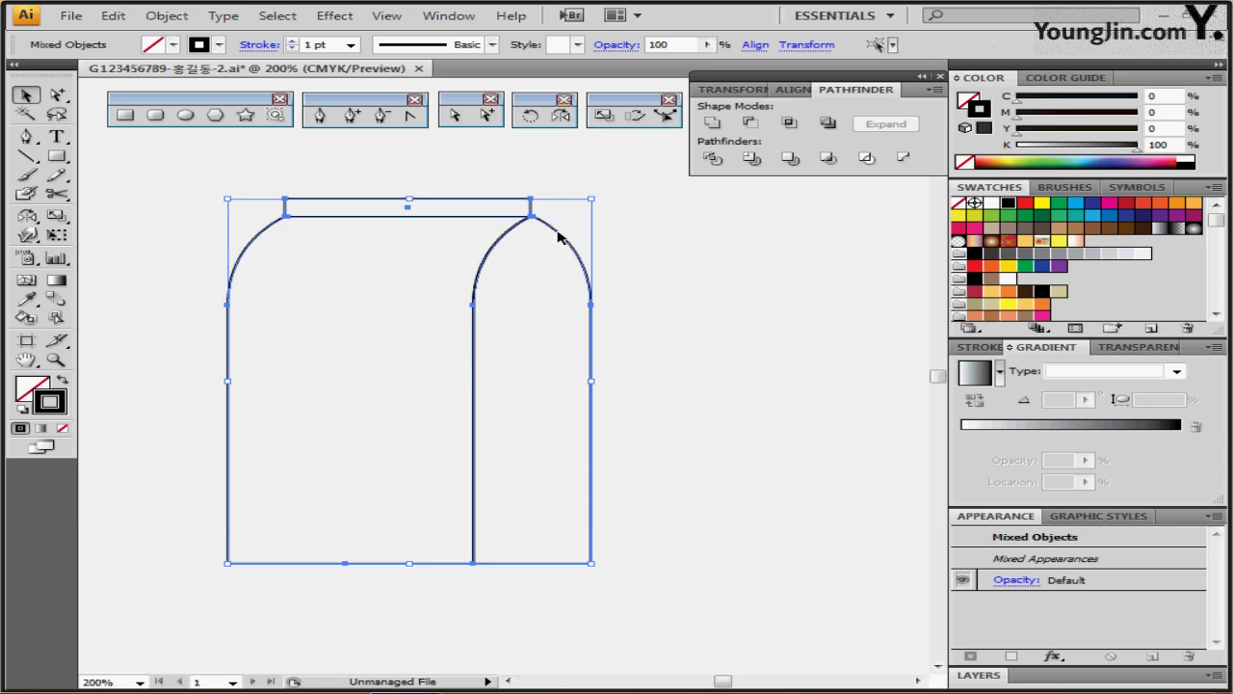
{"action": "left_click", "coordinate": [636, 116]}
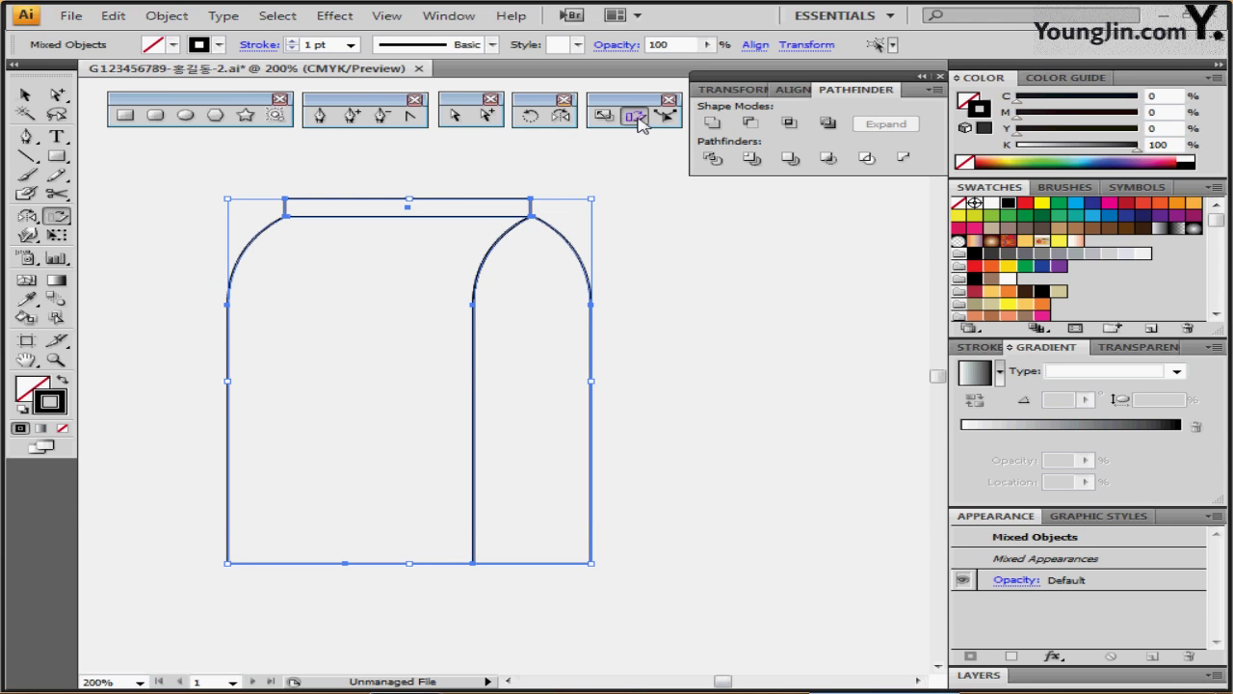
{"action": "double_click", "coordinate": [636, 117]}
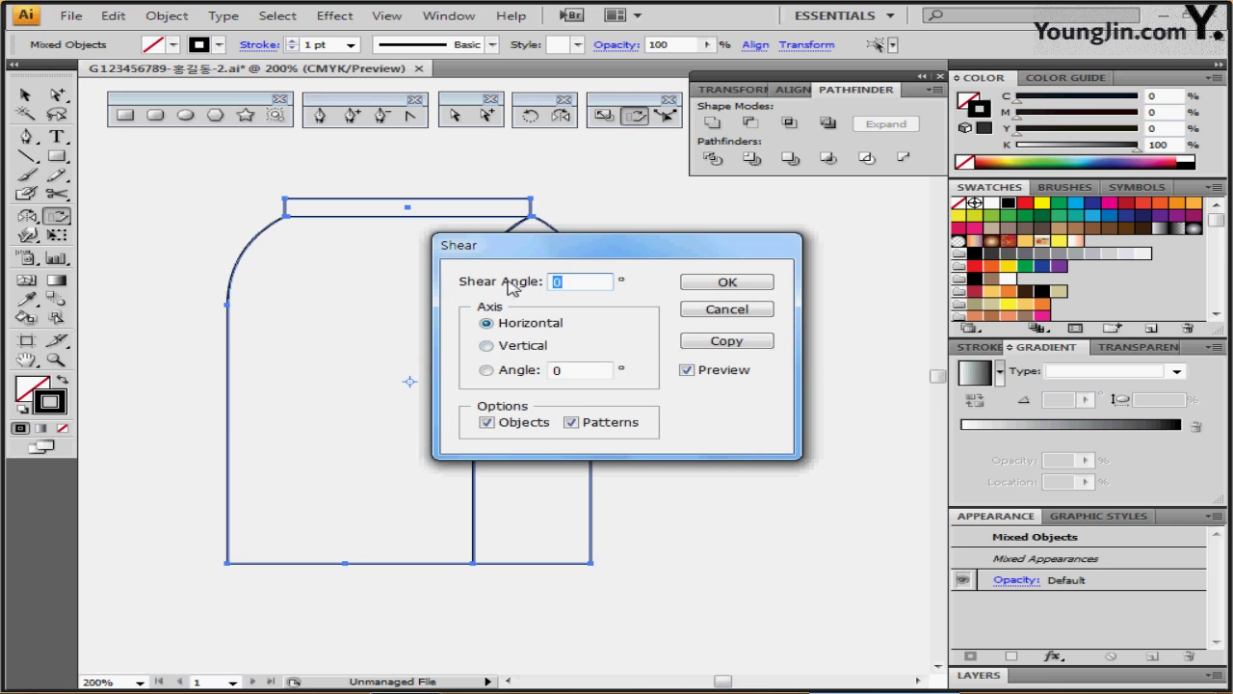
{"action": "type", "text": "13"}
{"action": "left_click", "coordinate": [523, 349]}
{"action": "left_click_drag", "start_coordinate": [528, 261], "coordinate": [695, 221]}
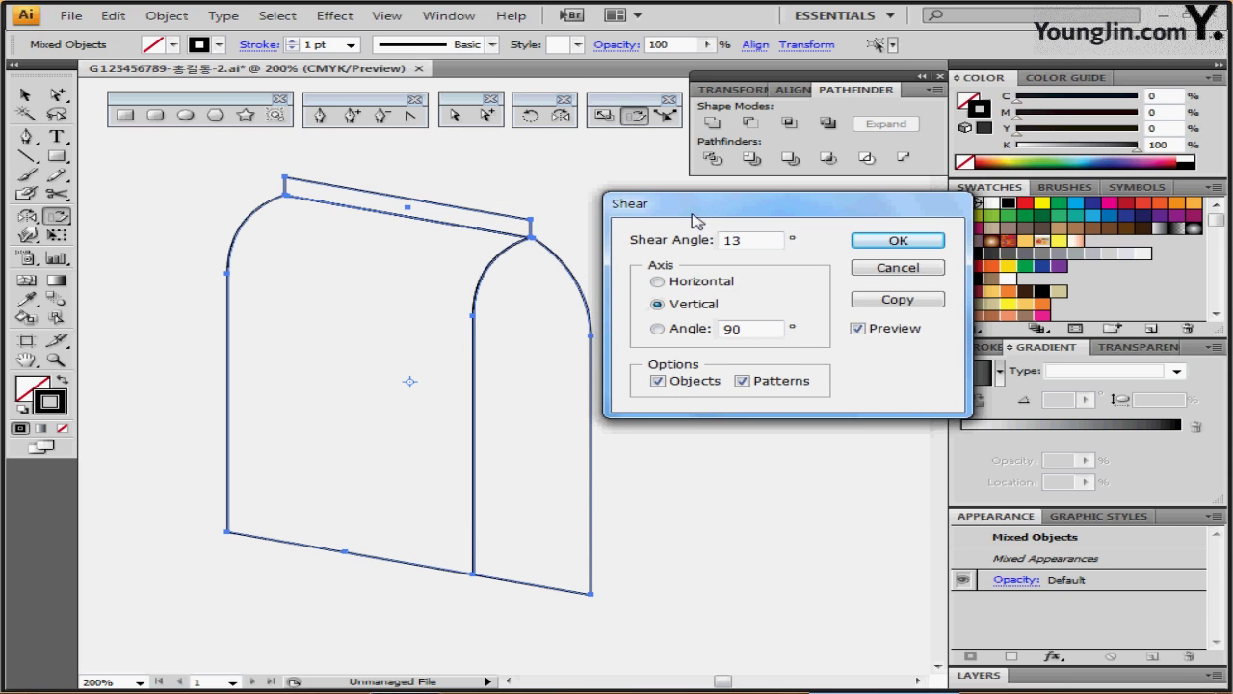
{"action": "left_click", "coordinate": [897, 243]}
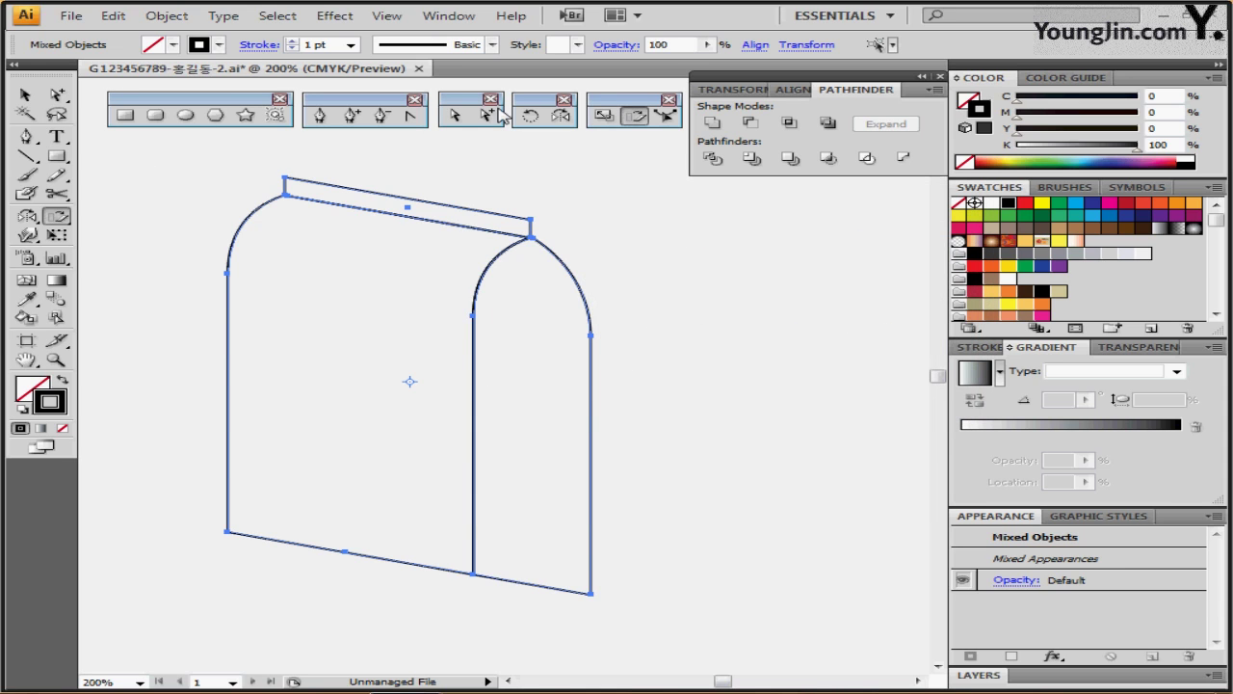
- Raise the anchor points at the side arch's peak together with the right end of the top strip, flattening the strip's slope
{"action": "left_click", "coordinate": [455, 114]}
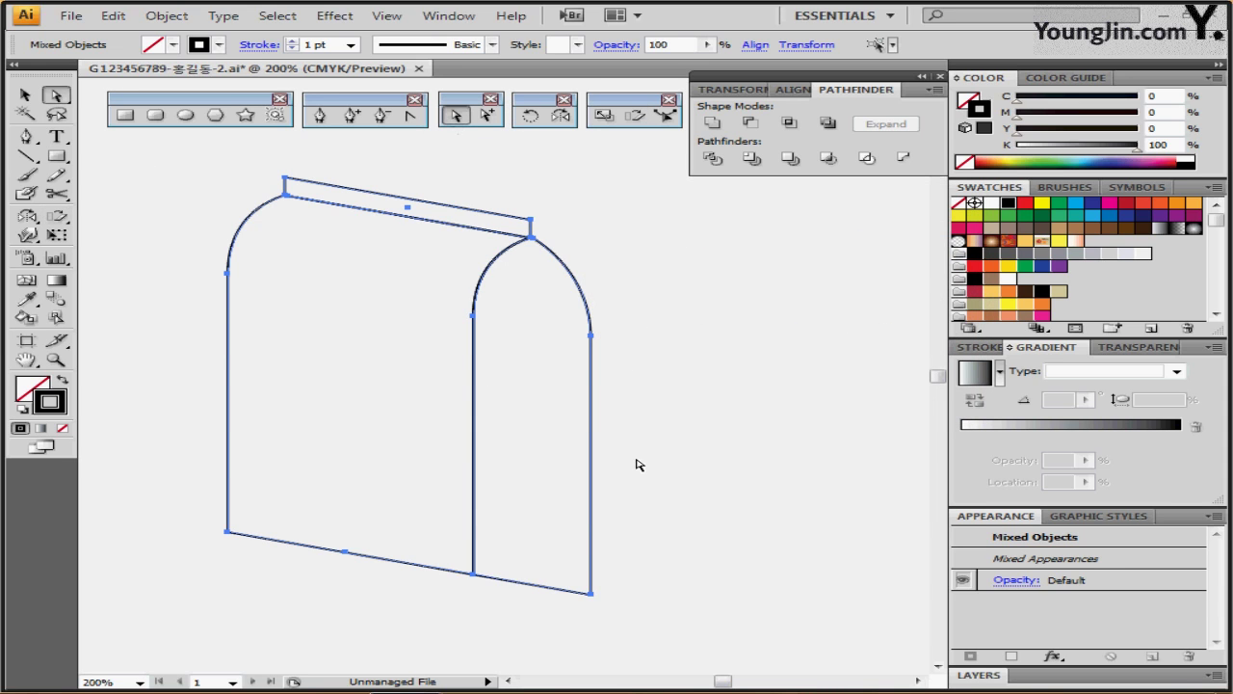
{"action": "left_click", "coordinate": [664, 389]}
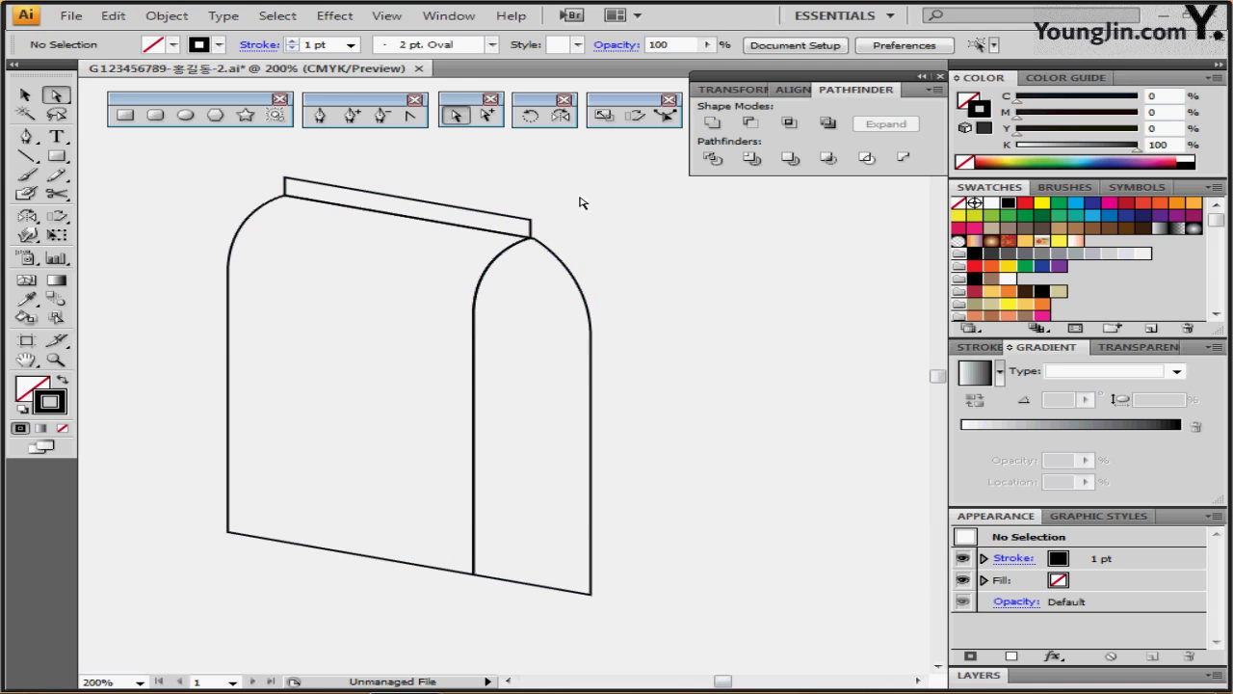
{"action": "left_click_drag", "start_coordinate": [581, 202], "coordinate": [527, 231]}
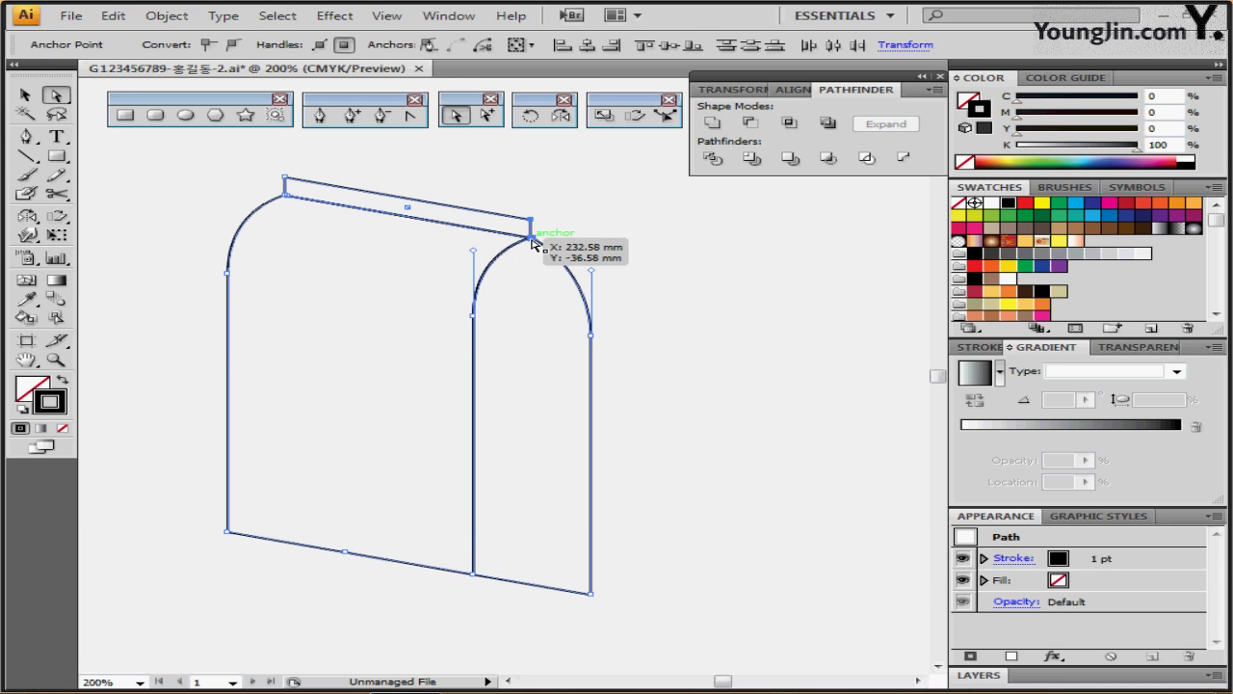
{"action": "left_click_drag", "start_coordinate": [533, 243], "coordinate": [532, 224]}
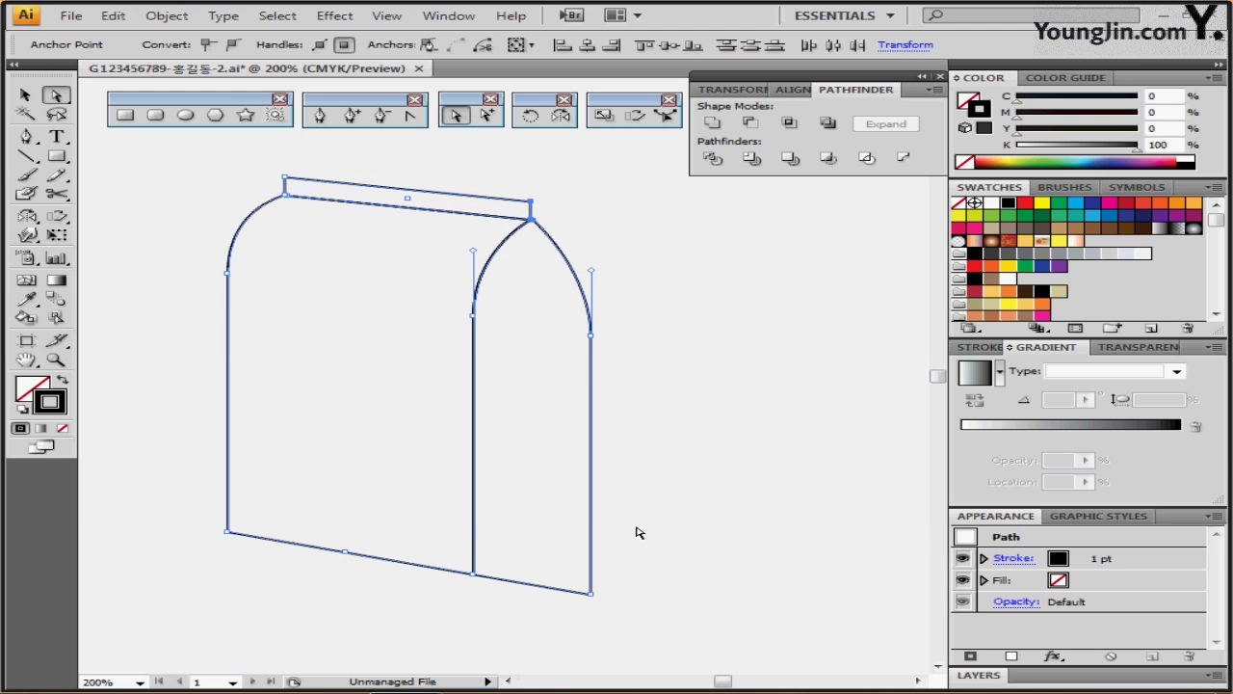
- Raise the side panel's outer lower corner to about Y -93.8 mm and its outer shoulder anchor to about Y -51.4 mm
{"action": "left_click_drag", "start_coordinate": [659, 515], "coordinate": [535, 633]}
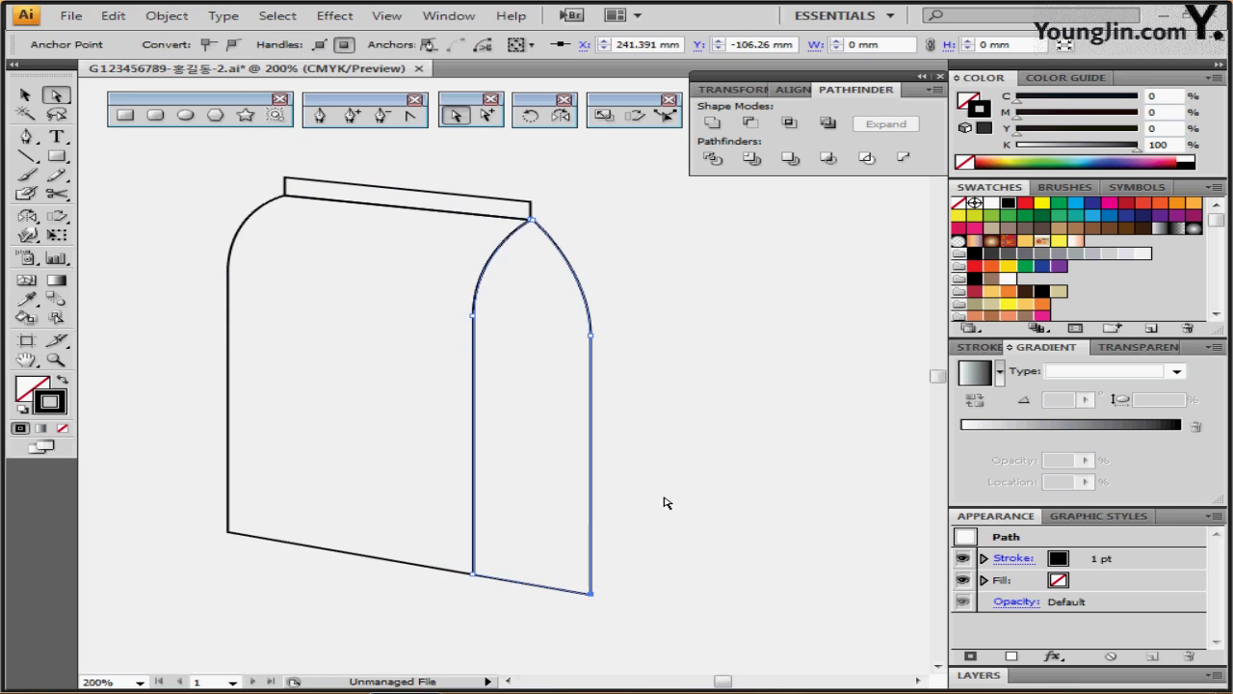
{"action": "scroll", "coordinate": [617, 562], "scroll_direction": "down", "scroll_amount": 1}
{"action": "left_click_drag", "start_coordinate": [589, 570], "coordinate": [584, 514]}
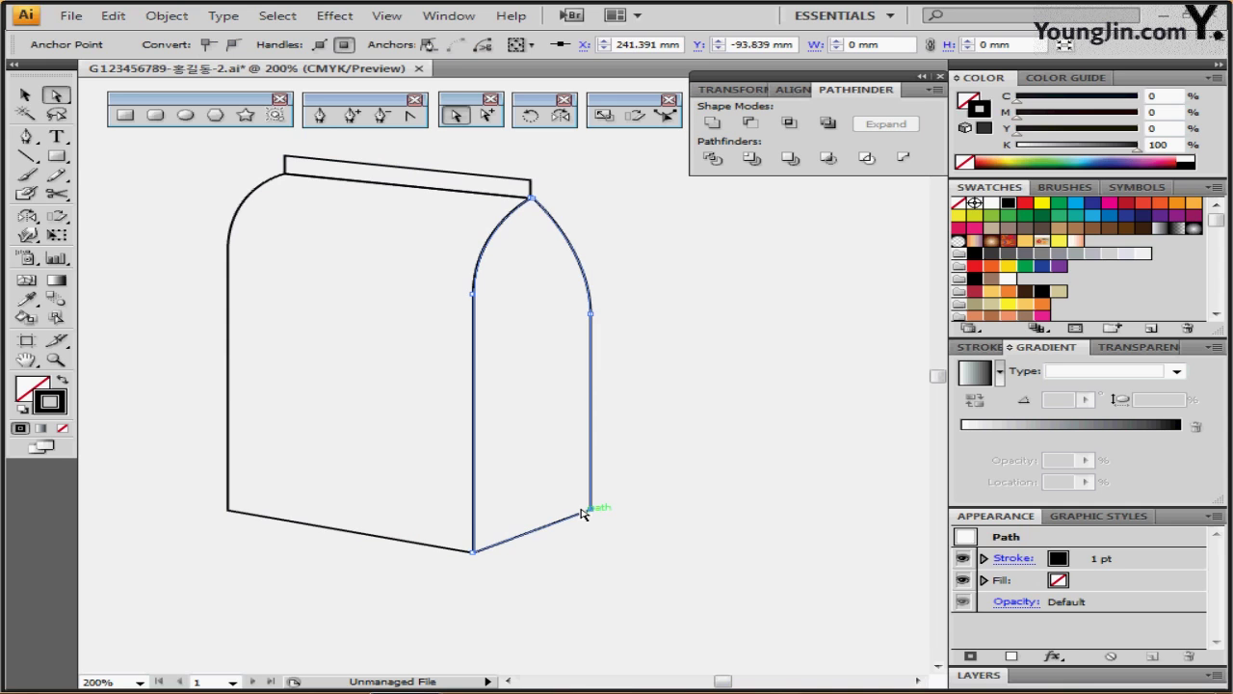
{"action": "left_click_drag", "start_coordinate": [619, 263], "coordinate": [586, 293]}
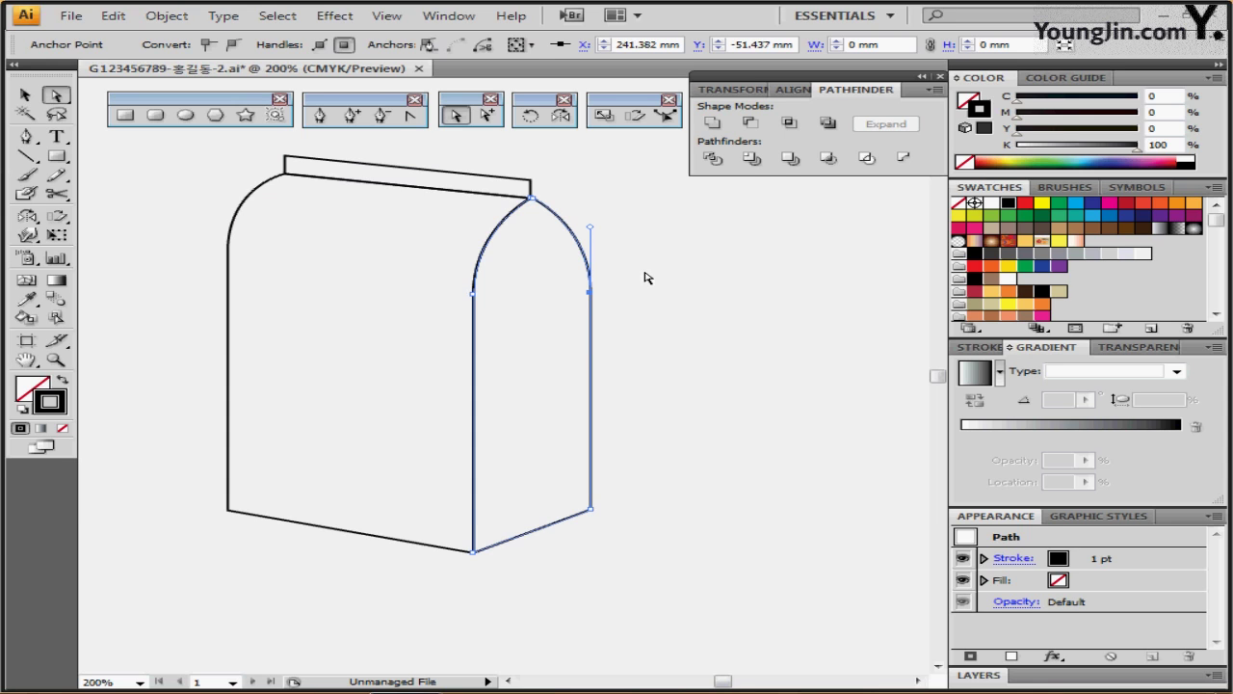
{"action": "left_click", "coordinate": [646, 277]}
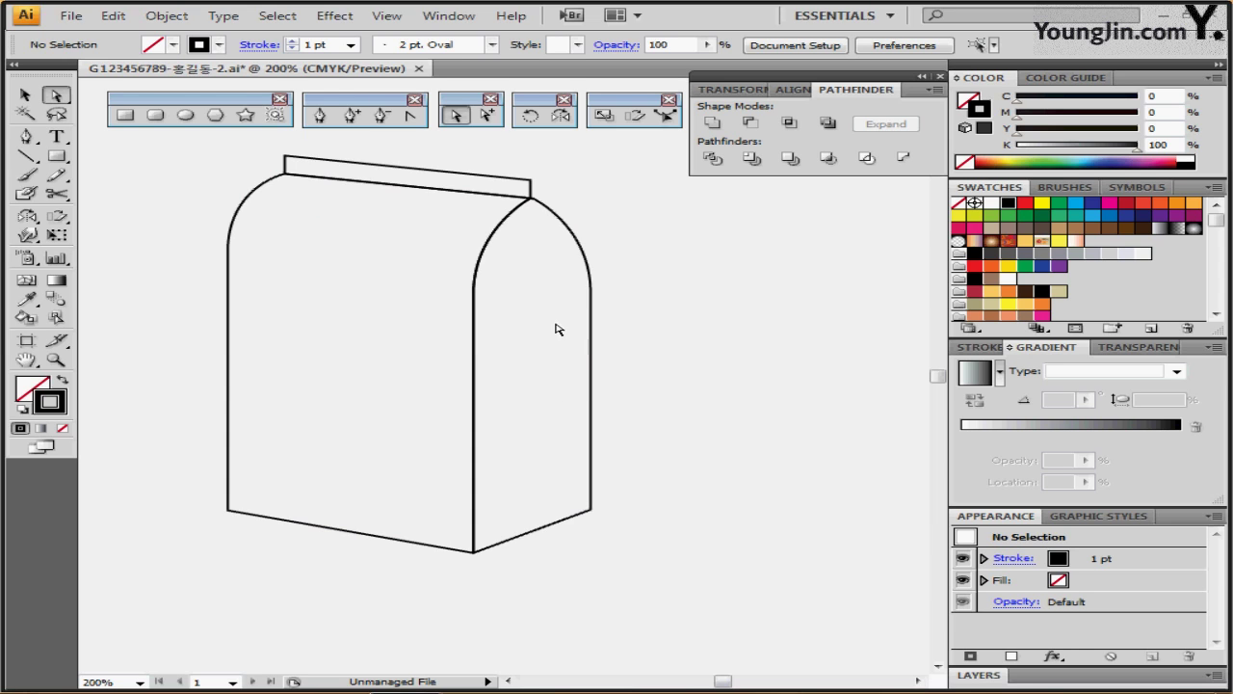
- Draw a tall rectangle covering the inner half of the side panel up to the arch's peak line and fill it yellow
{"action": "left_click", "coordinate": [126, 114]}
{"action": "mouse_move", "coordinate": [429, 145]}
{"action": "left_mouse_down"}
{"action": "mouse_move", "coordinate": [481, 322]}
{"action": "mouse_move", "coordinate": [528, 595]}
{"action": "left_mouse_up"}
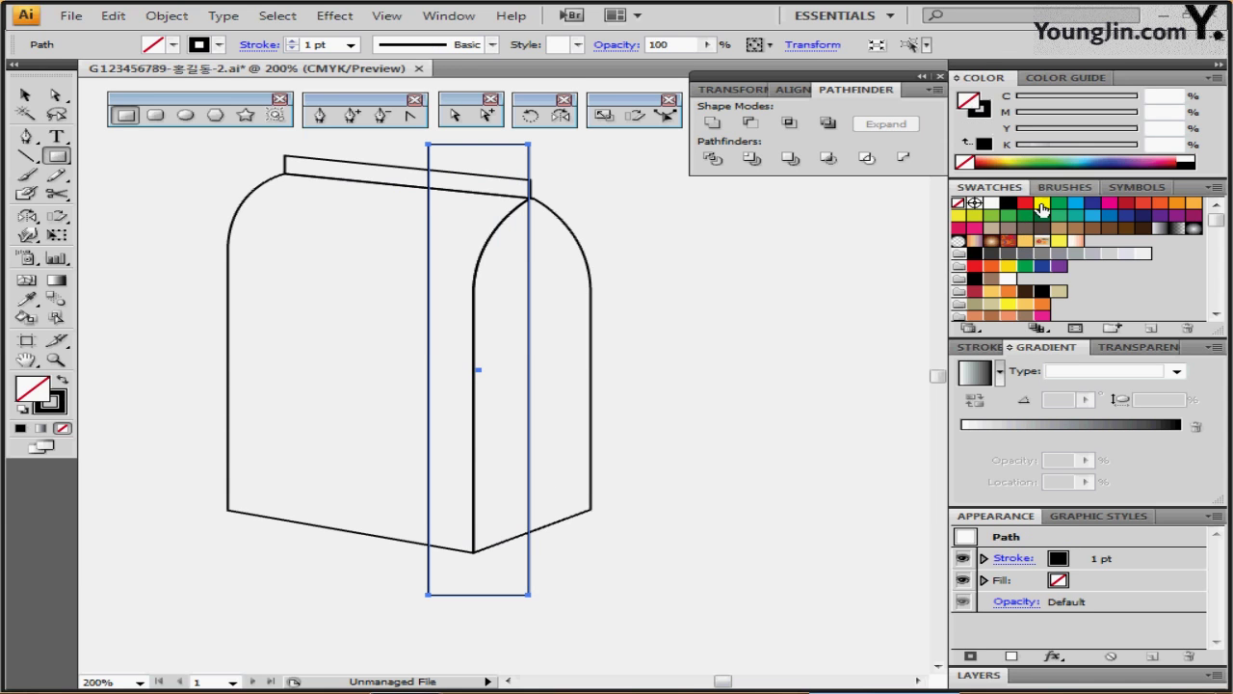
{"action": "left_click", "coordinate": [1041, 205]}
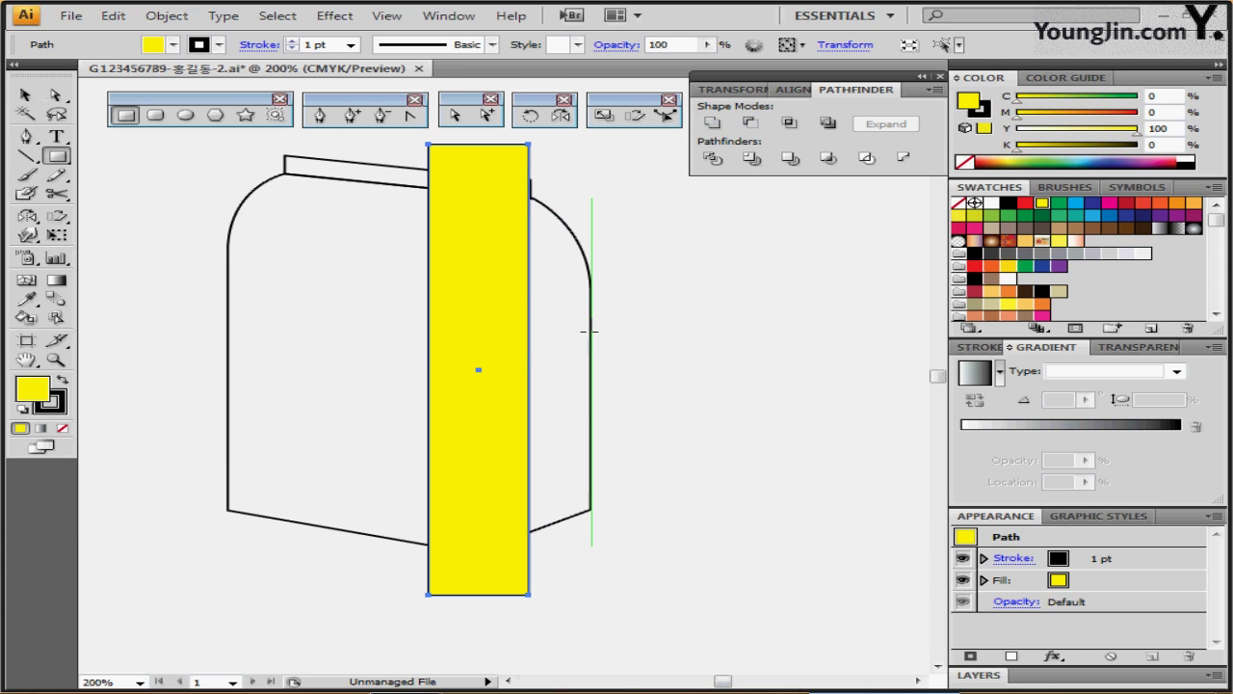
{"action": "key", "text": "ctrl+shift+a"}
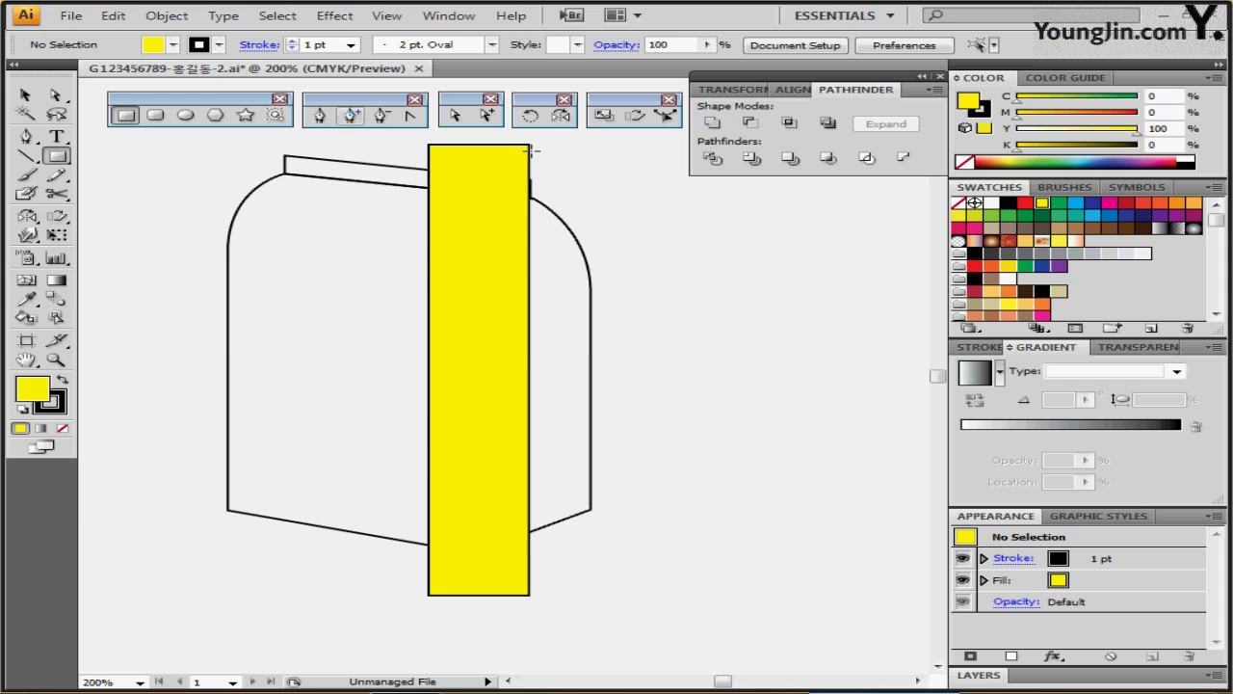
- Ungroup the front and side panels and select only the side panel
{"action": "left_click", "coordinate": [36, 98]}
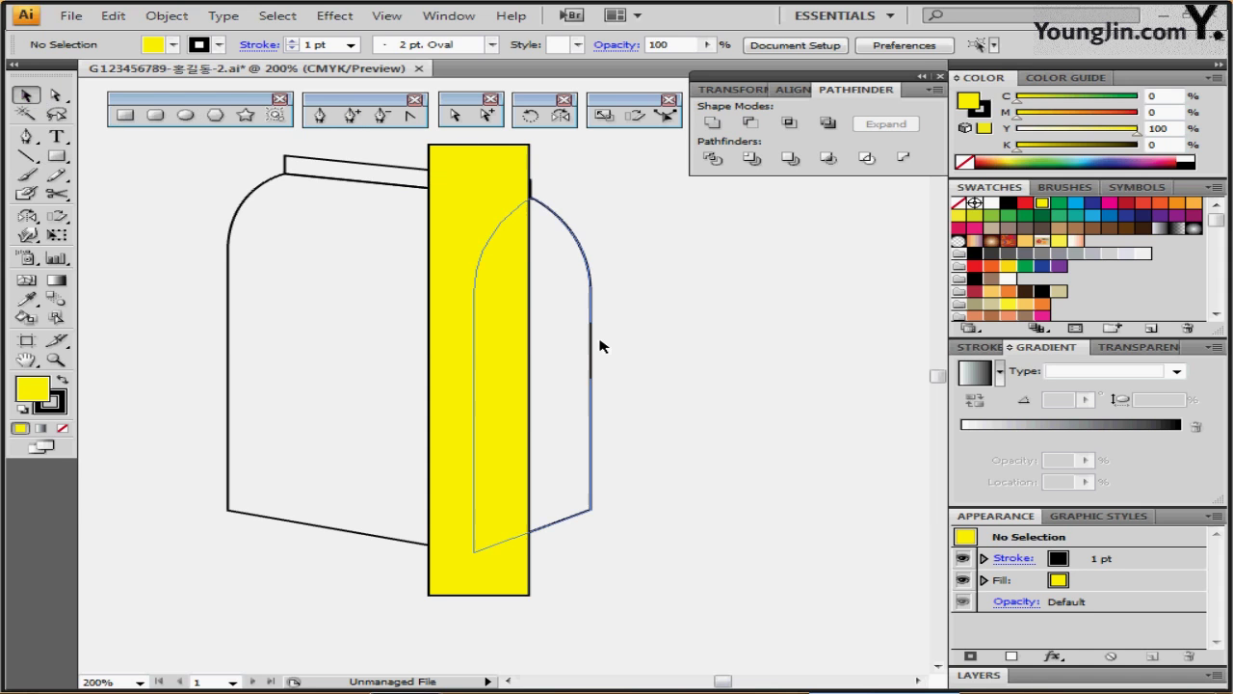
{"action": "left_click", "coordinate": [594, 344]}
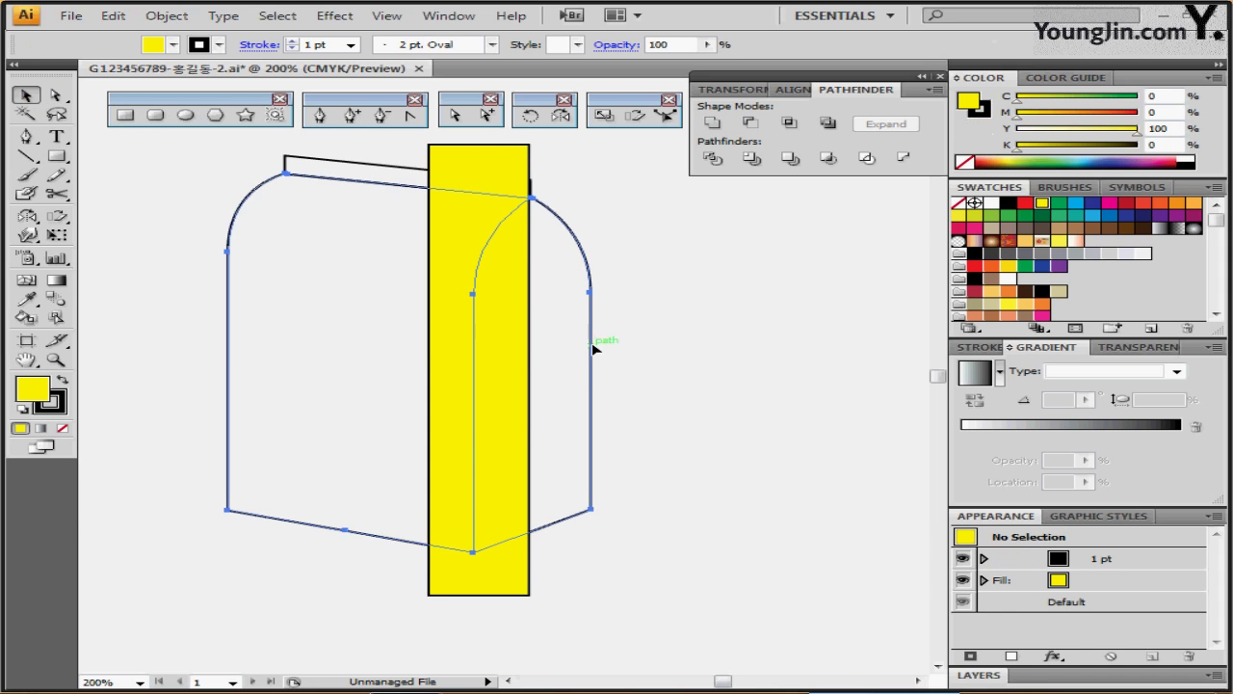
{"action": "right_click", "coordinate": [595, 344]}
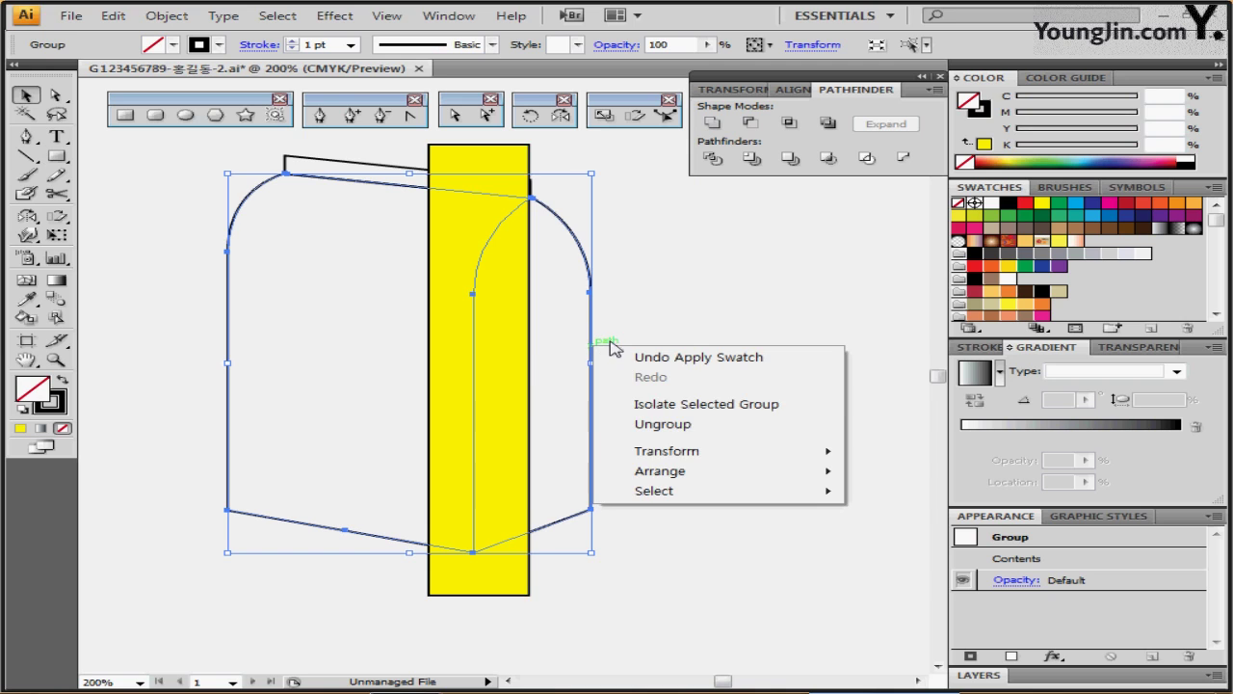
{"action": "left_click", "coordinate": [689, 426]}
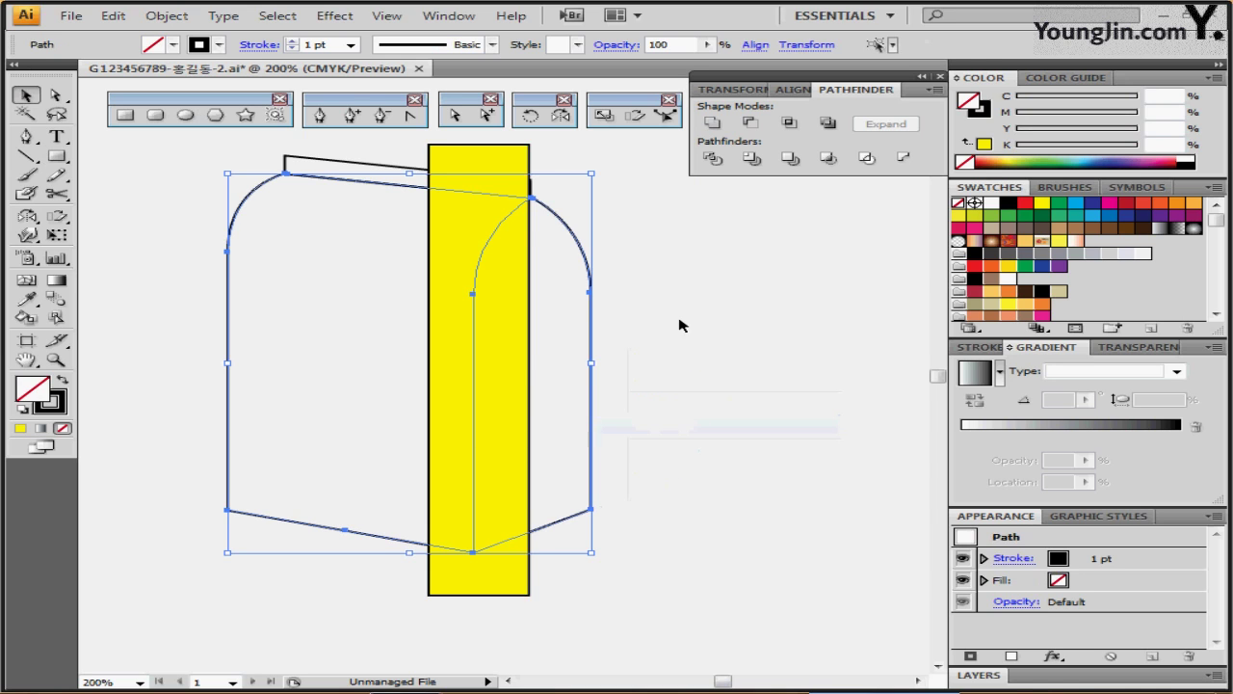
{"action": "left_click", "coordinate": [707, 357]}
{"action": "left_click", "coordinate": [592, 393]}
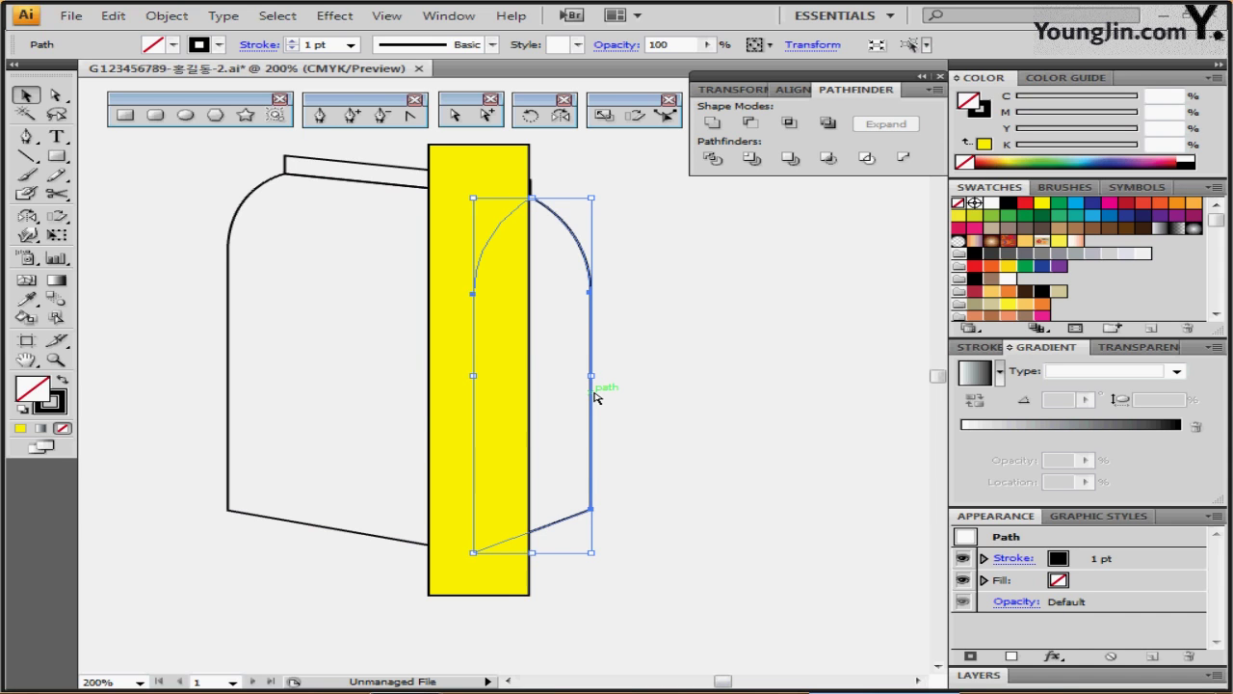
- Duplicate the side panel in place and intersect the copy with the yellow rectangle to make an inner half-panel
{"action": "key", "text": "ctrl+shift+b"}
{"action": "key", "text": "ctrl+shift+b"}
{"action": "key", "text": "ctrl+shift+b"}
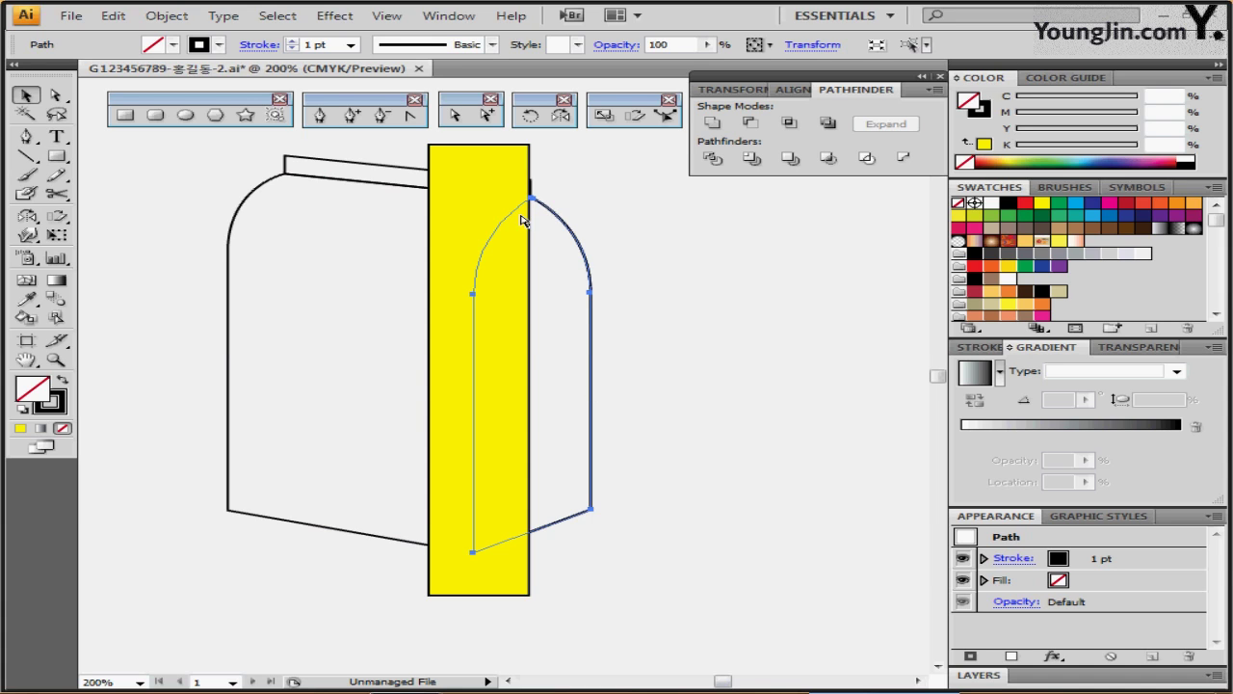
{"action": "left_click", "coordinate": [462, 218], "text": "shift"}
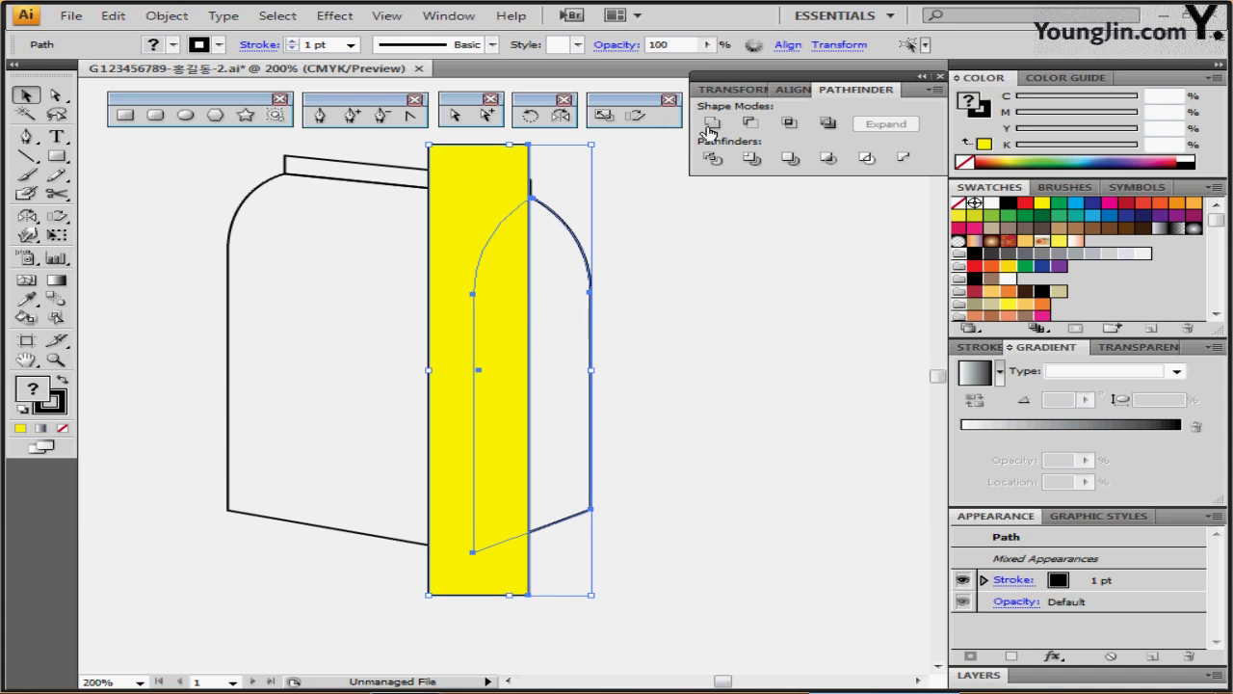
{"action": "left_click", "coordinate": [789, 125]}
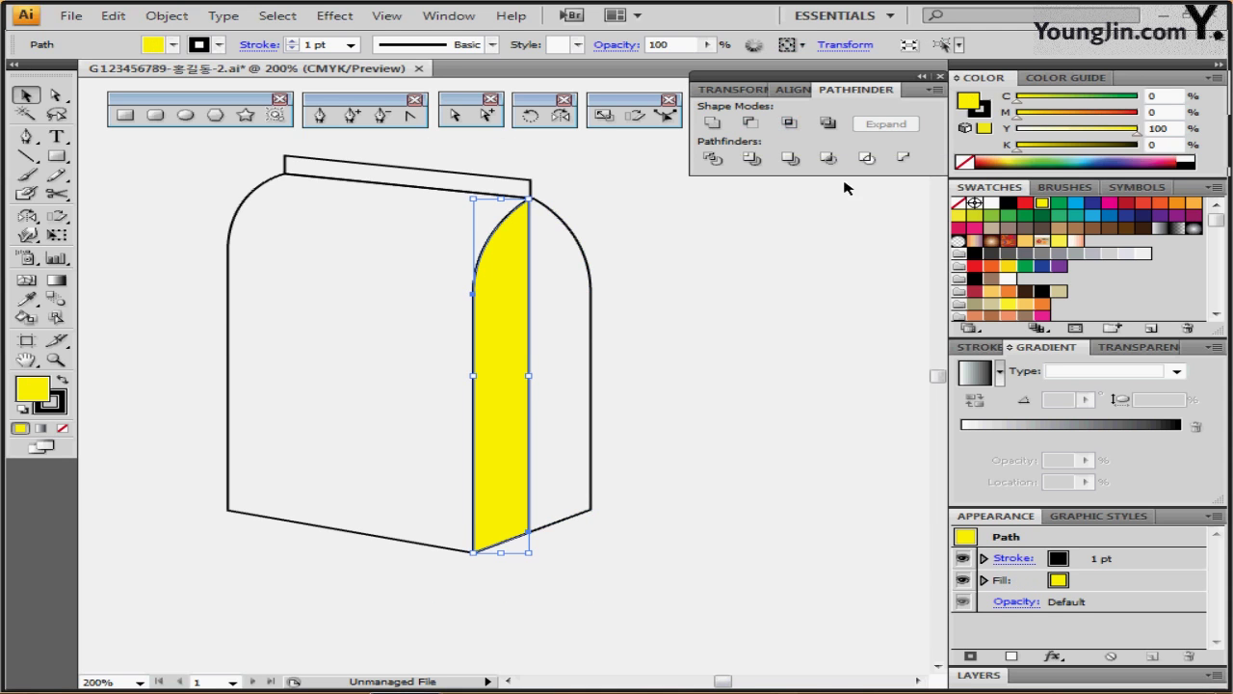
- Fill the inner half-panel with C 0, M 50, Y 60, K 30 and remove its stroke
{"action": "left_click", "coordinate": [1024, 292]}
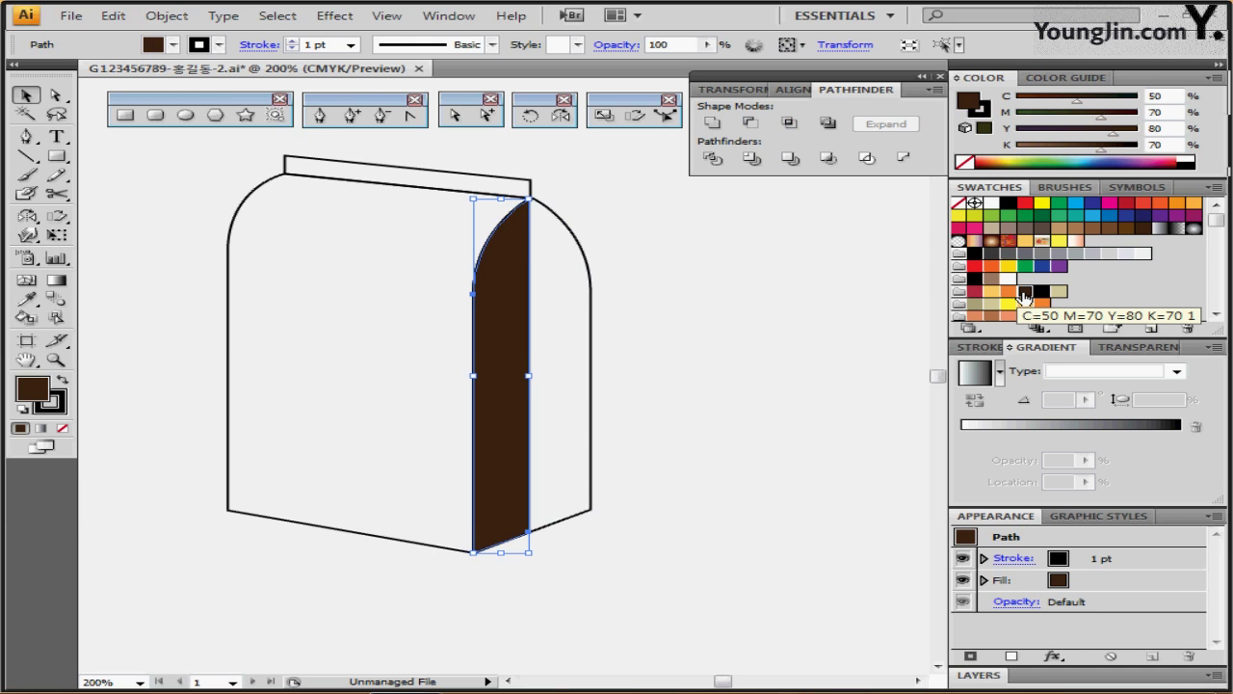
{"action": "left_click", "coordinate": [1176, 99]}
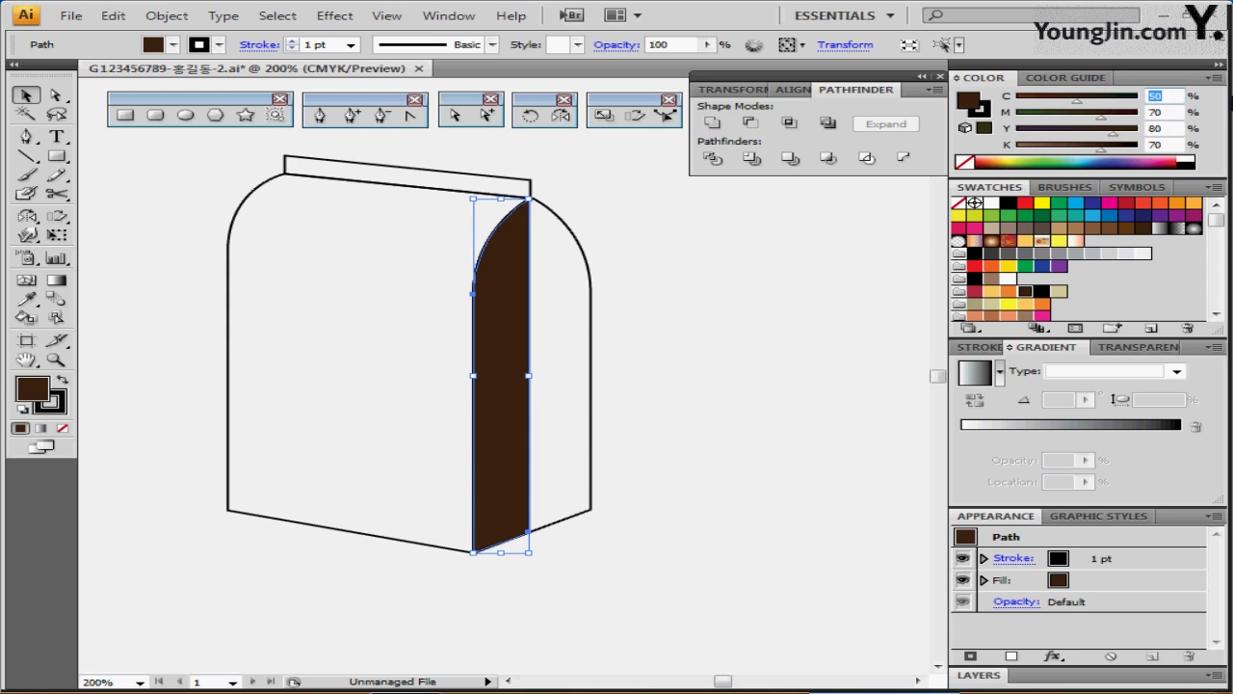
{"action": "type", "text": "0"}
{"action": "key", "text": "Tab"}
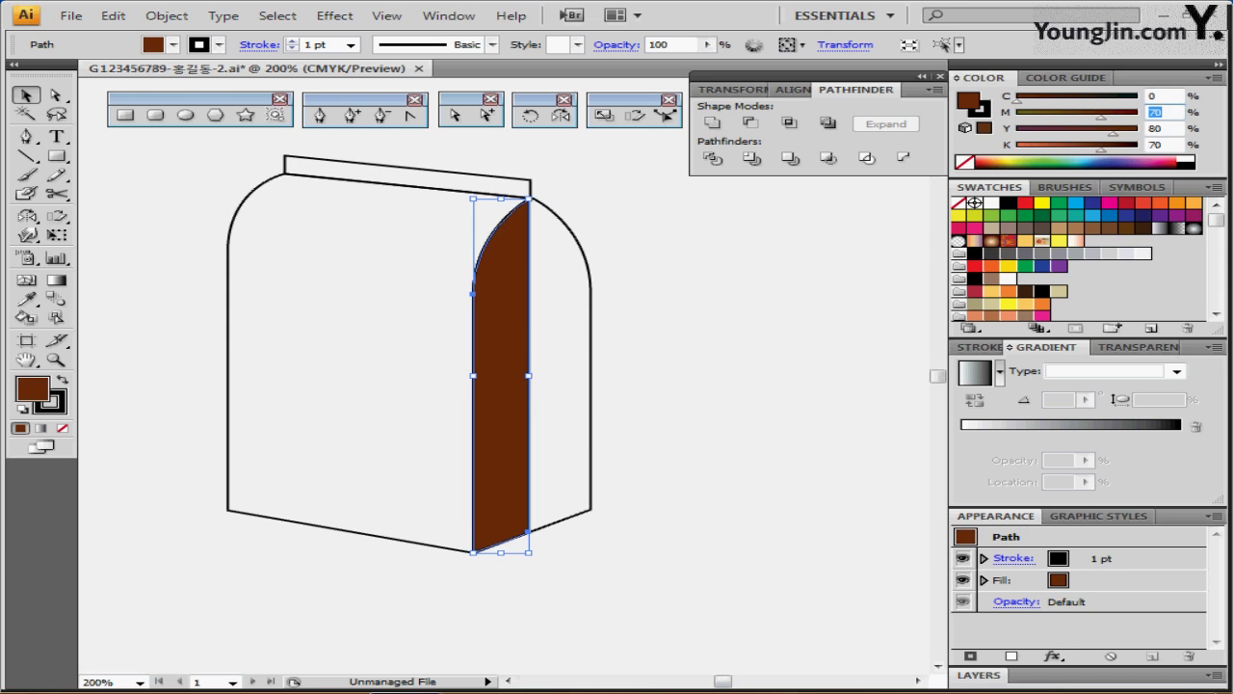
{"action": "type", "text": "500"}
{"action": "key", "text": "Tab"}
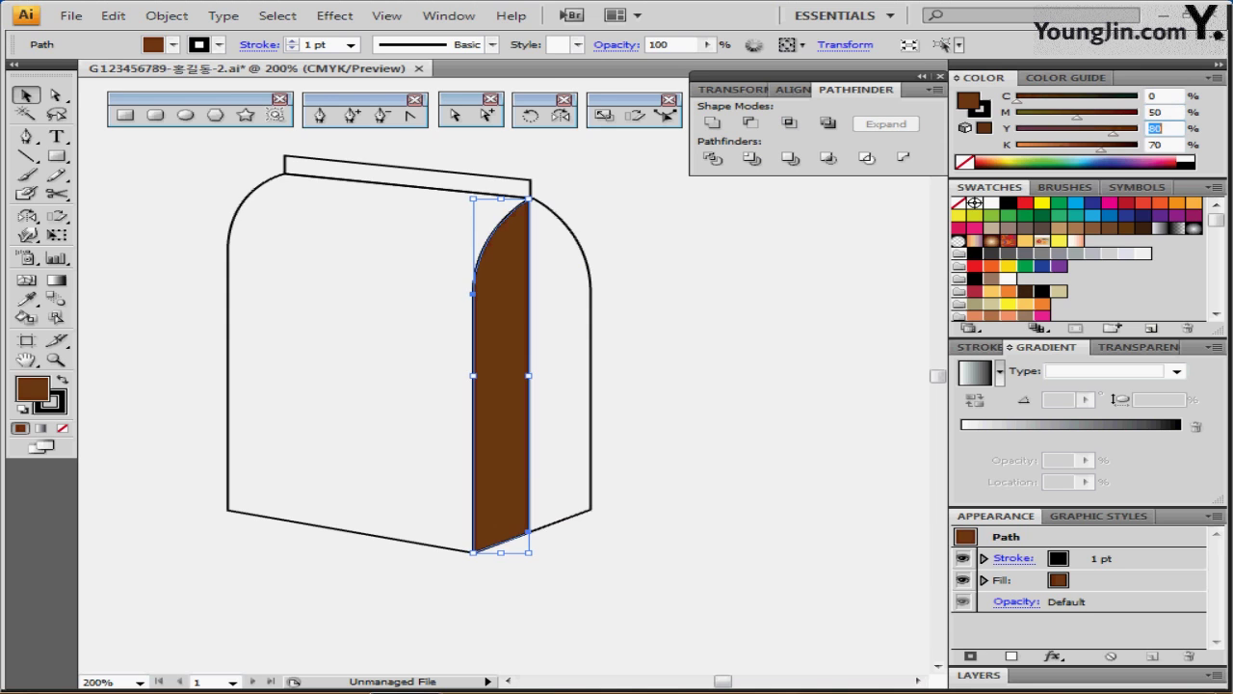
{"action": "type", "text": "60"}
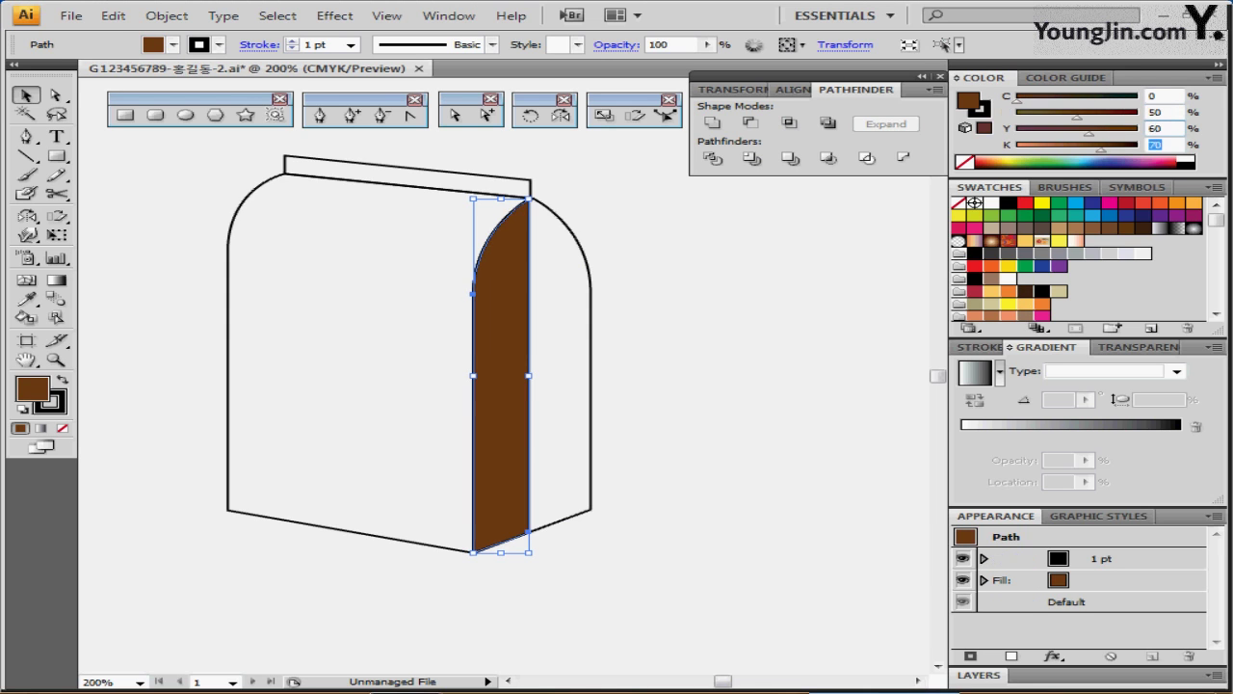
{"action": "key", "text": "Tab"}
{"action": "type", "text": "30"}
{"action": "key", "text": "Return"}
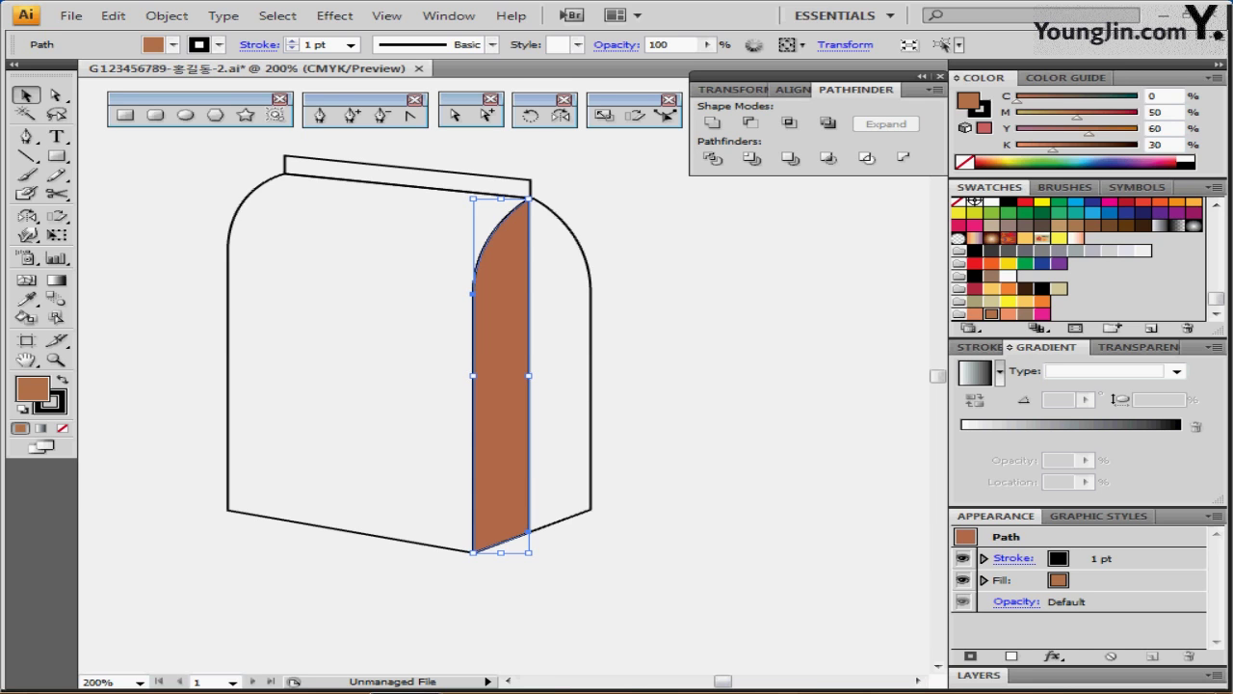
{"action": "left_click", "coordinate": [977, 110]}
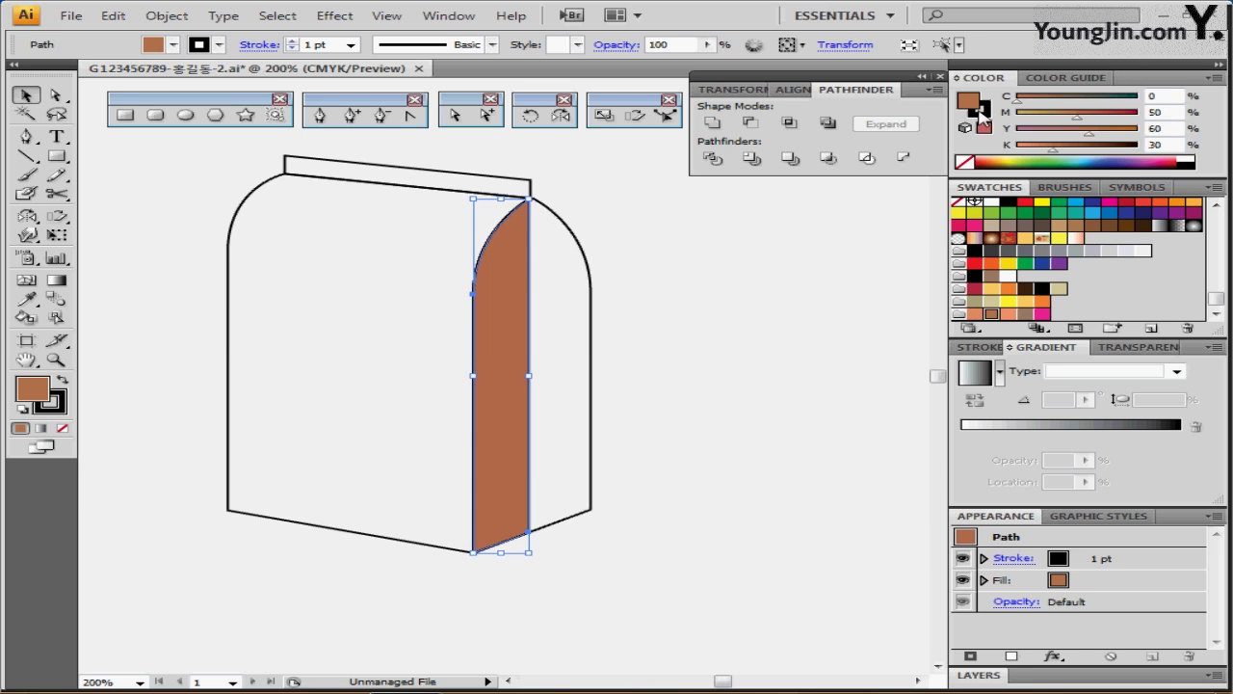
{"action": "left_click", "coordinate": [963, 162]}
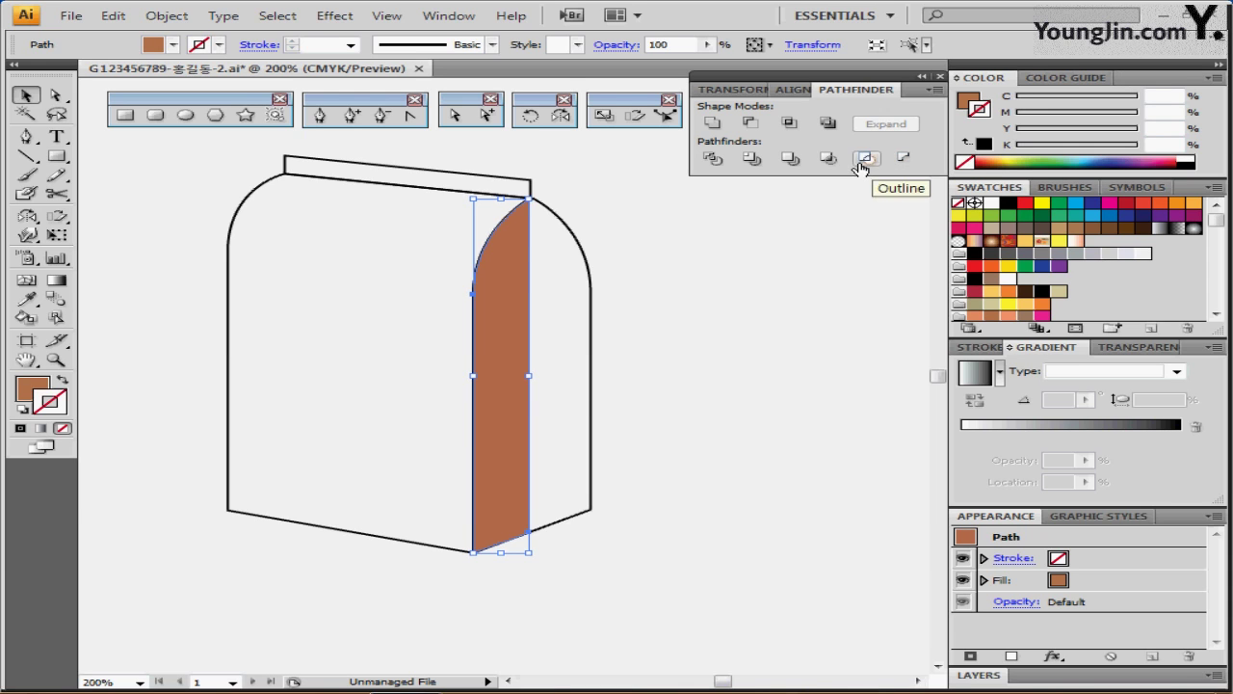
- Fill the top strip and the side panel together with C 0, M 50, Y 60, K 10
{"action": "left_click", "coordinate": [381, 166]}
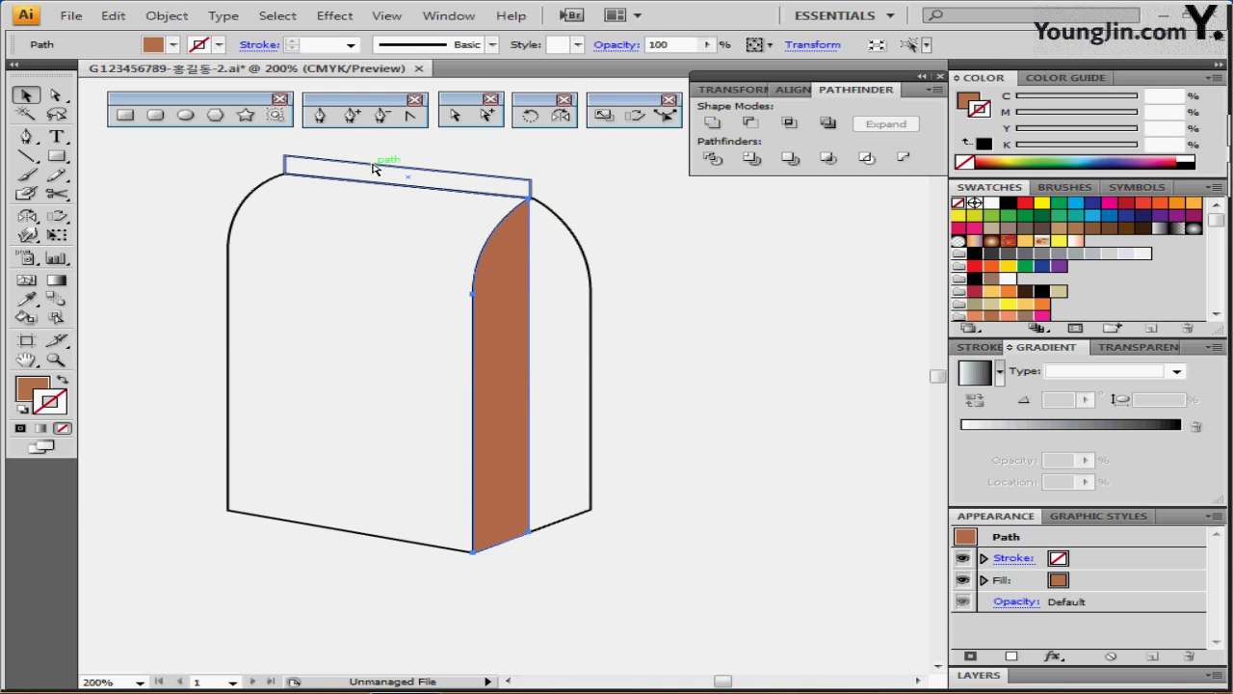
{"action": "left_click", "coordinate": [591, 286], "text": "shift"}
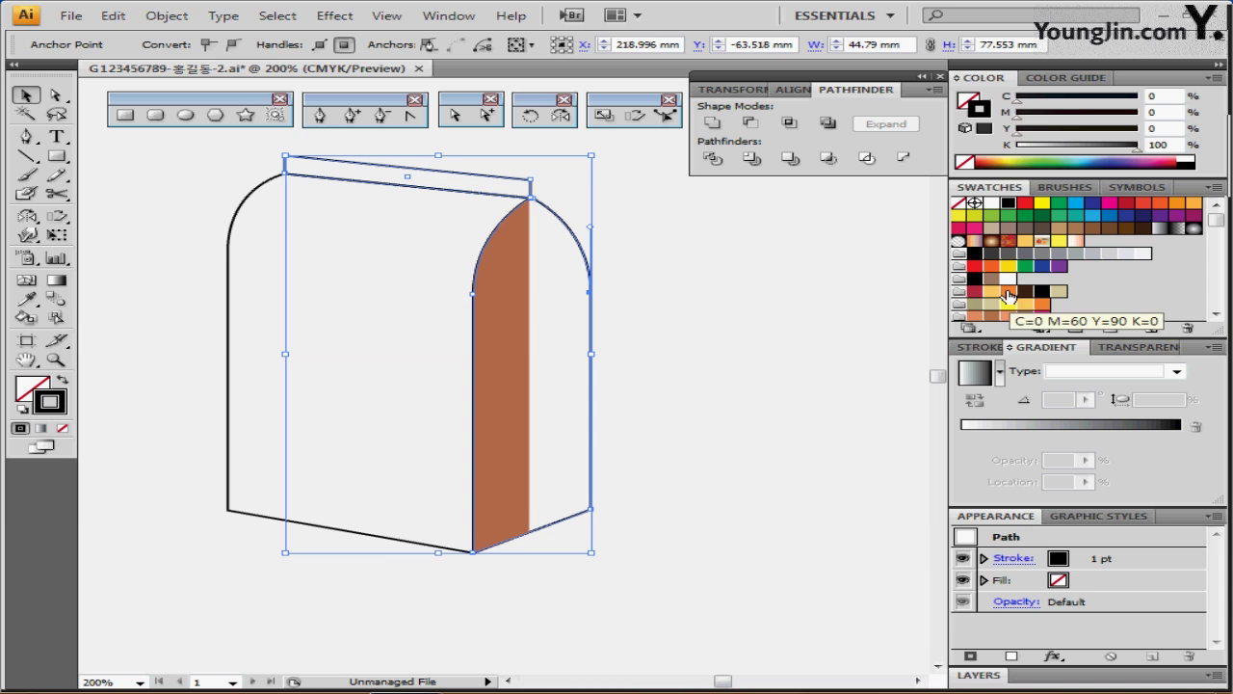
{"action": "left_click", "coordinate": [1011, 295]}
{"action": "key", "text": "ctrl+z"}
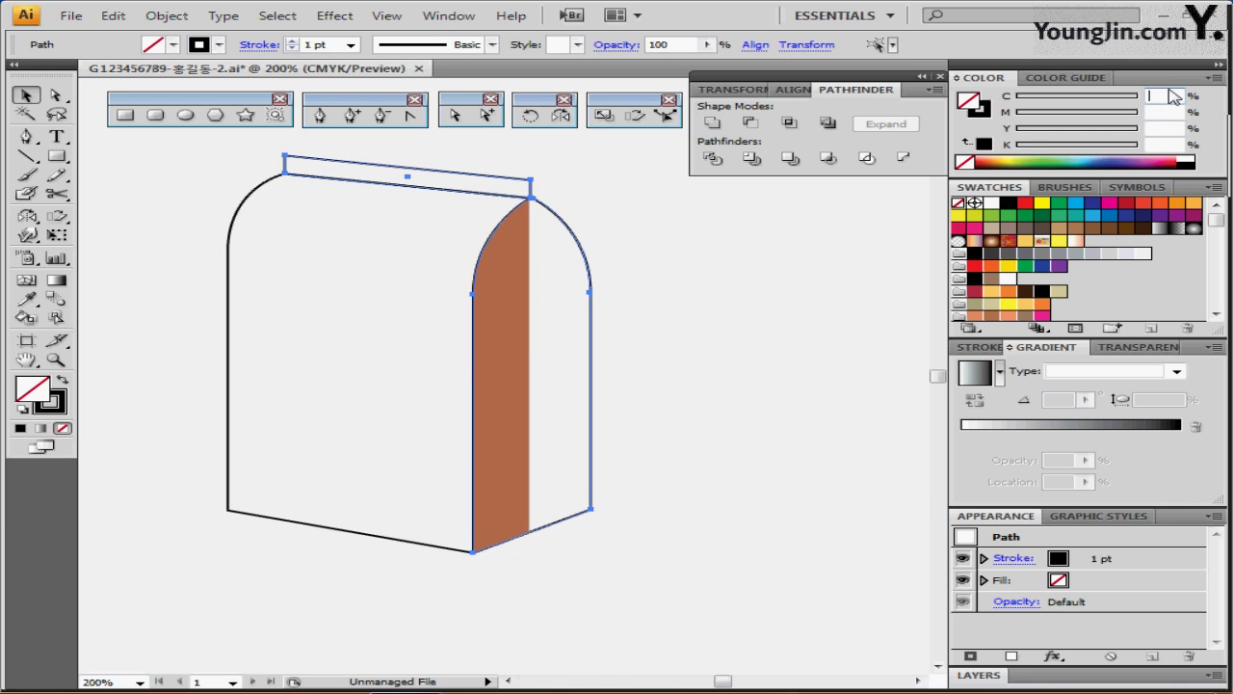
{"action": "key", "text": "Return"}
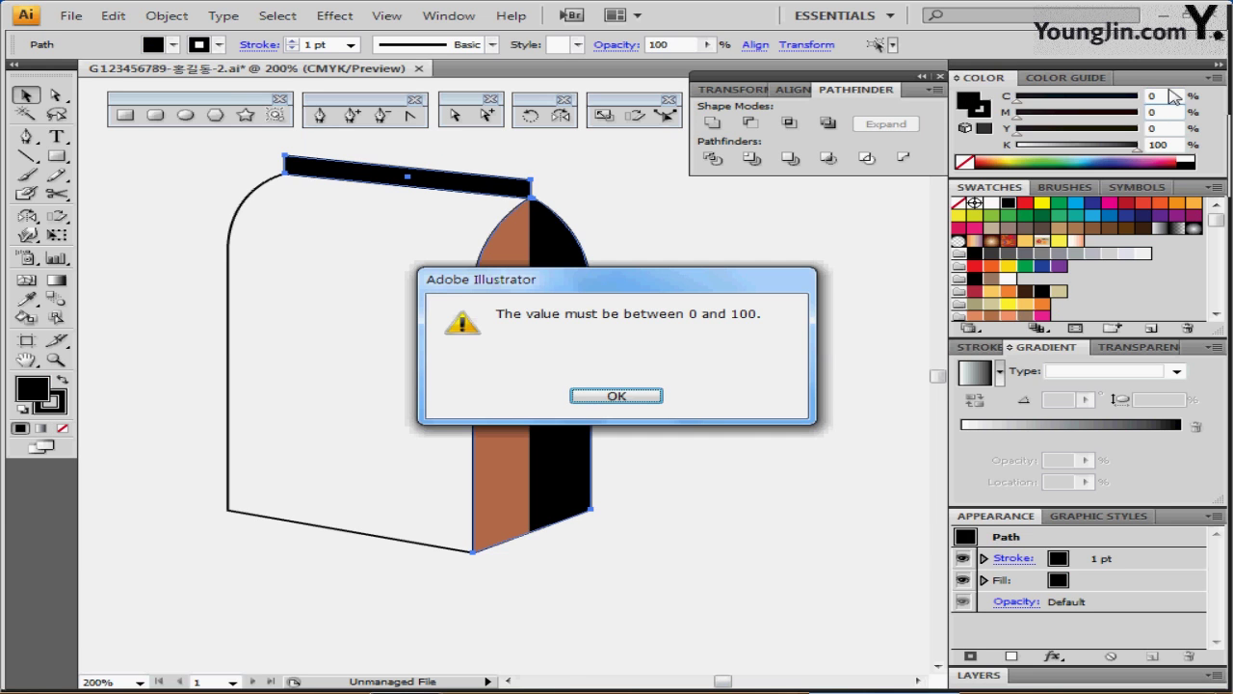
{"action": "key", "text": "Return"}
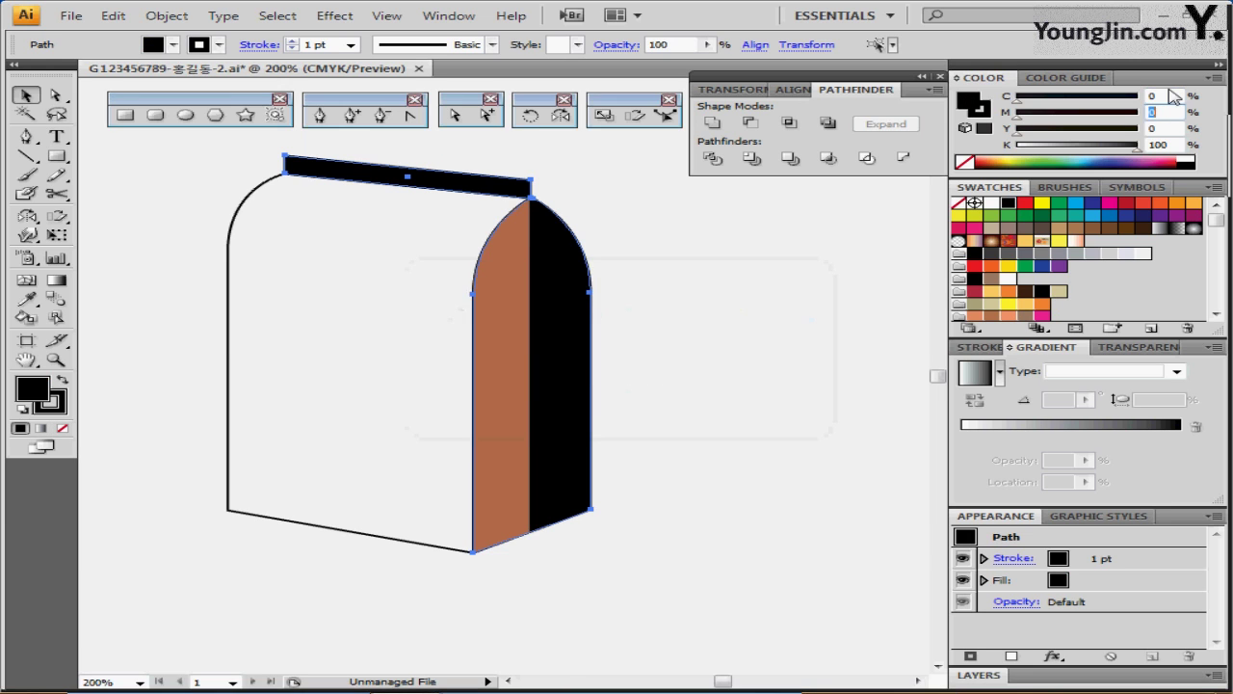
{"action": "left_click", "coordinate": [1171, 113]}
{"action": "type", "text": "50"}
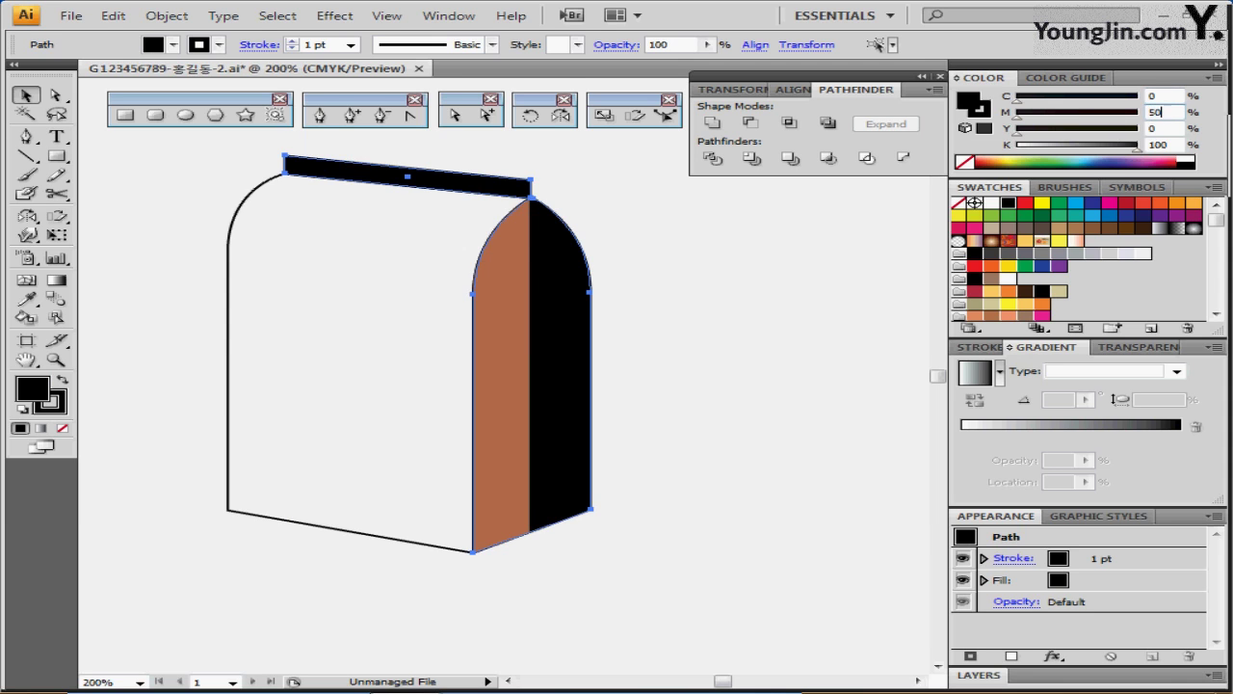
{"action": "key", "text": "Tab"}
{"action": "type", "text": "60"}
{"action": "key", "text": "Tab"}
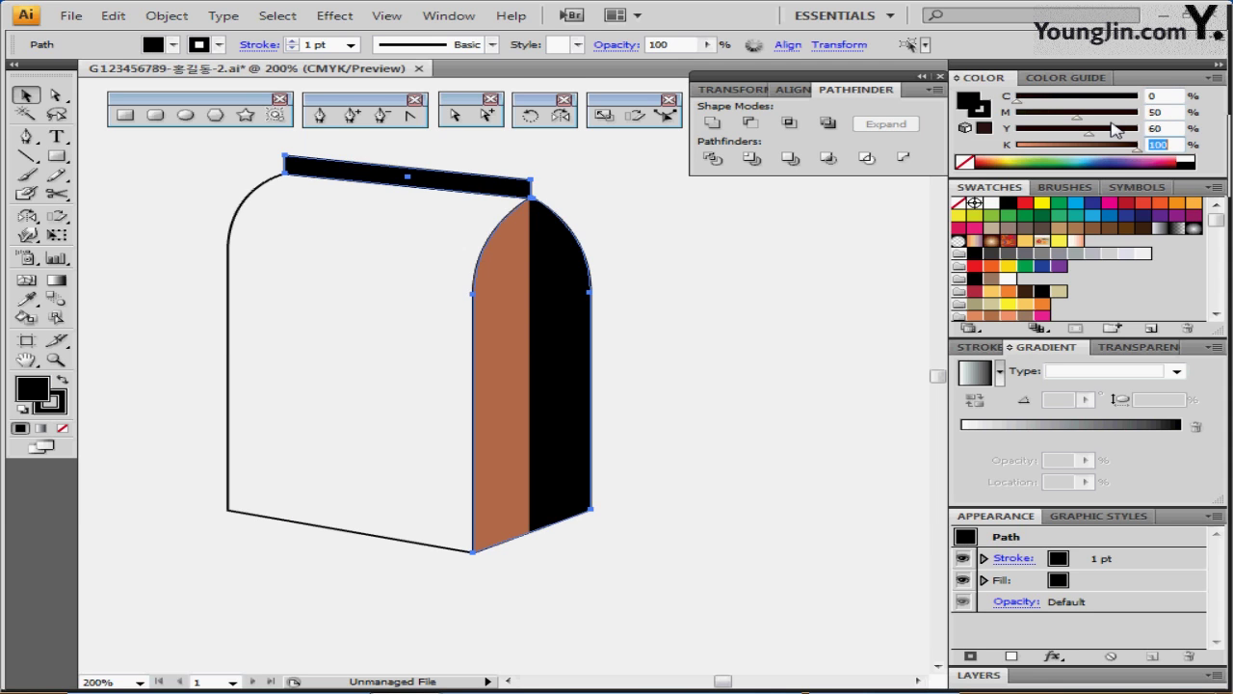
{"action": "type", "text": "10"}
{"action": "key", "text": "Return"}
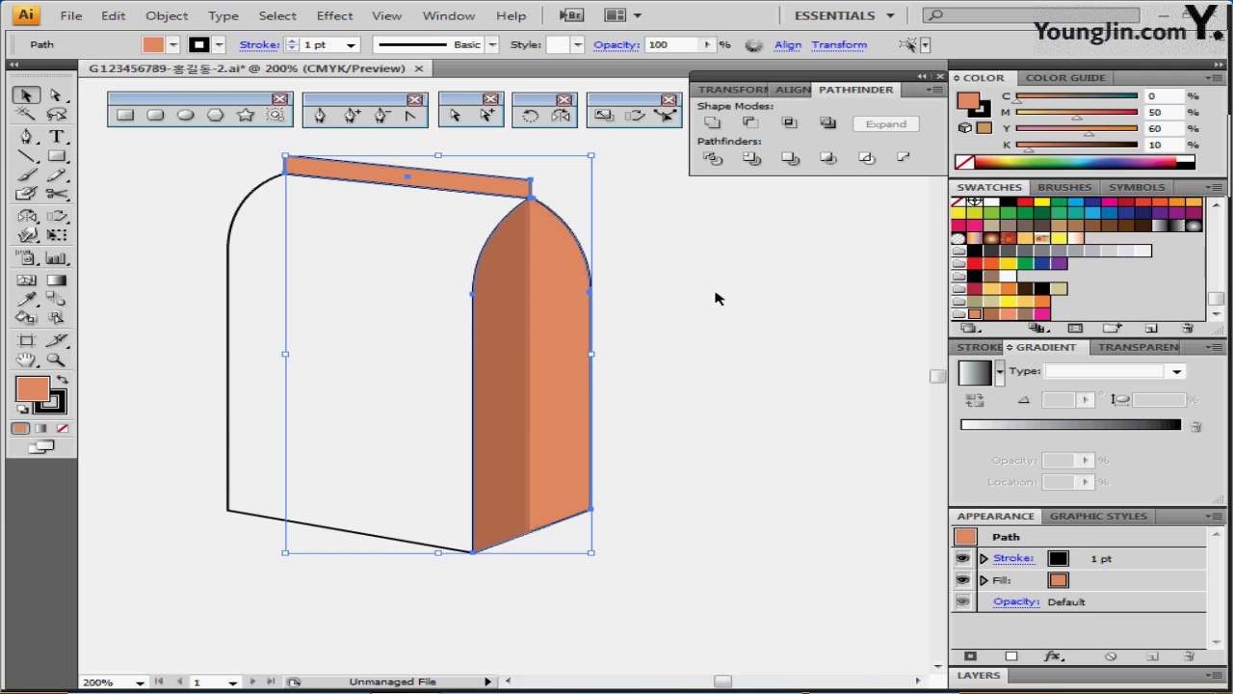
{"action": "left_click", "coordinate": [985, 111]}
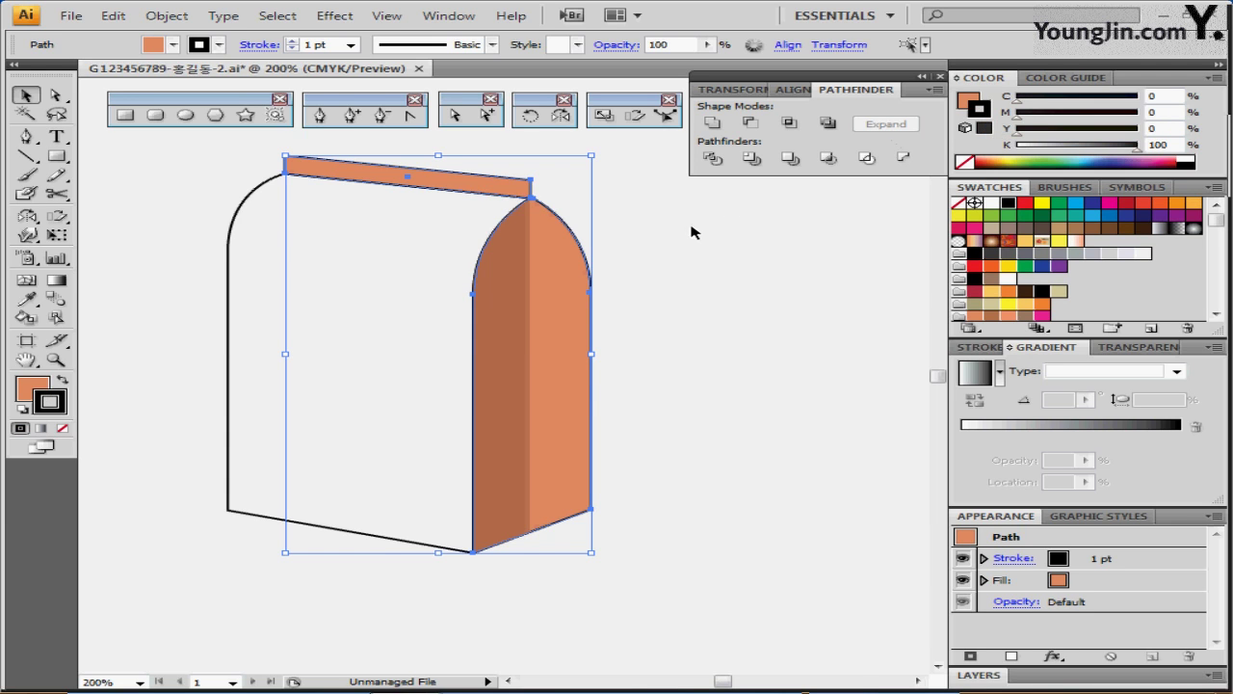
{"action": "left_click", "coordinate": [663, 422]}
- Move the whole package onto the artboard, placing it in the empty area beside the collar and the My Puppy card
{"action": "left_click", "coordinate": [510, 424], "text": "ctrl+alt"}
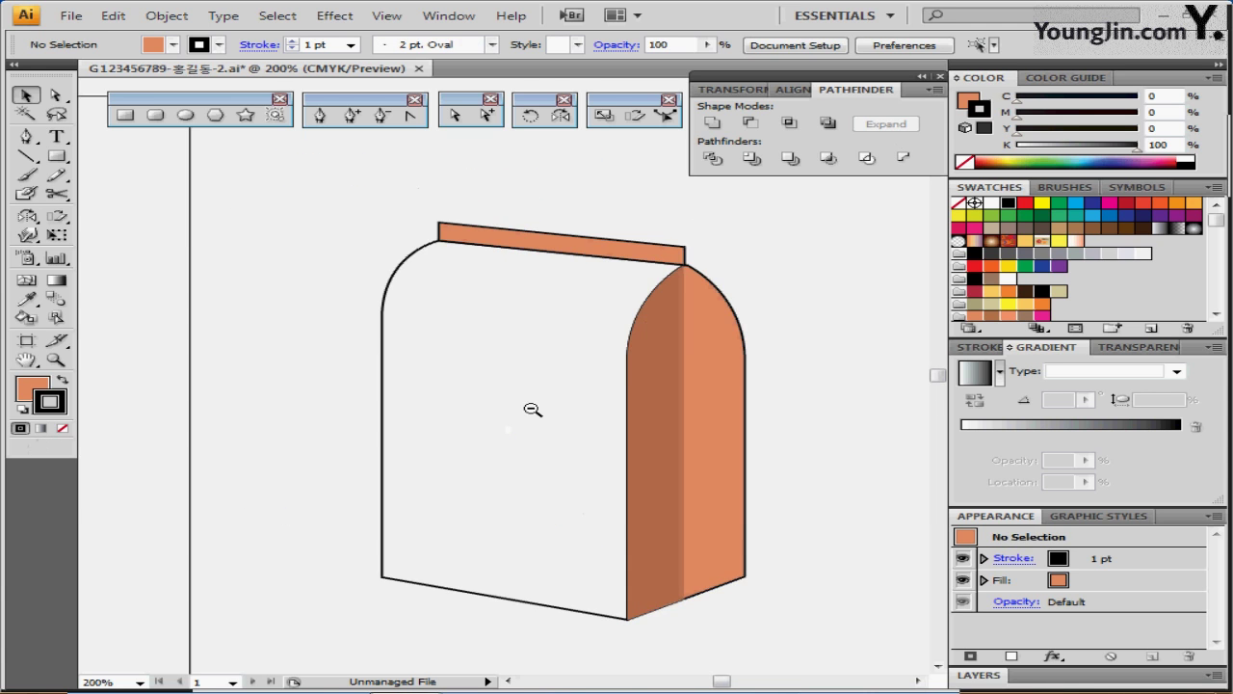
{"action": "left_click", "coordinate": [511, 402], "text": "ctrl+alt"}
{"action": "left_click_drag", "start_coordinate": [360, 349], "coordinate": [615, 379]}
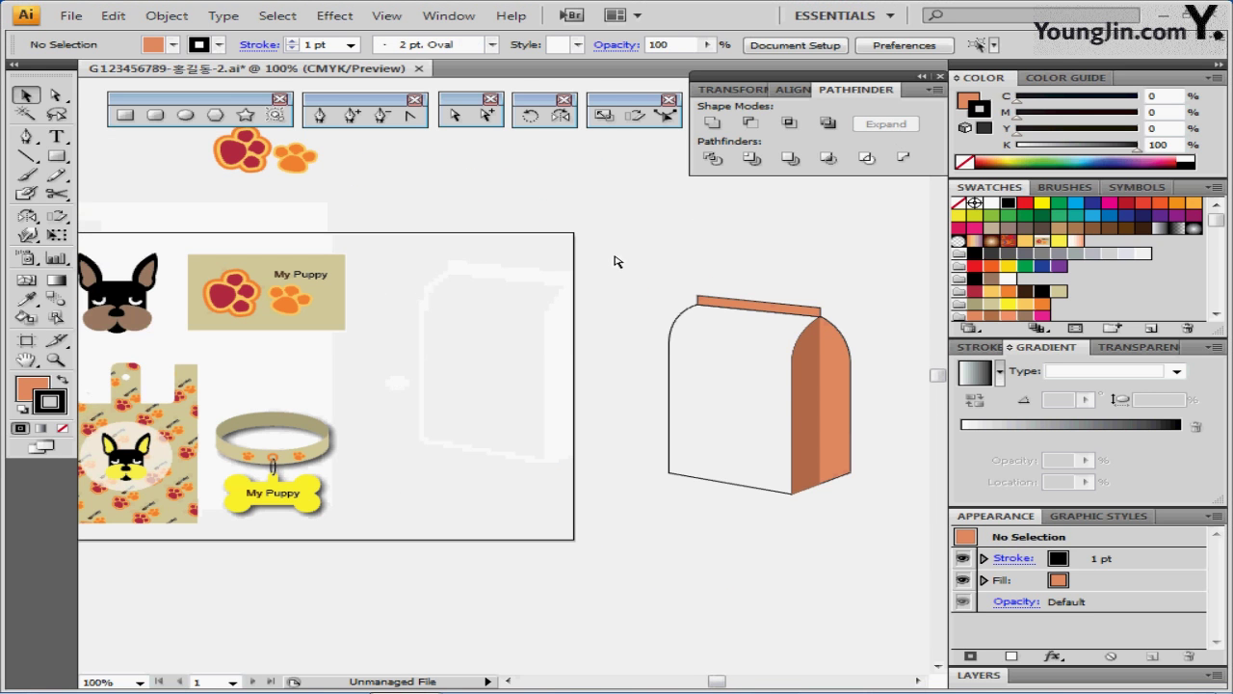
{"action": "left_click_drag", "start_coordinate": [615, 256], "coordinate": [896, 497]}
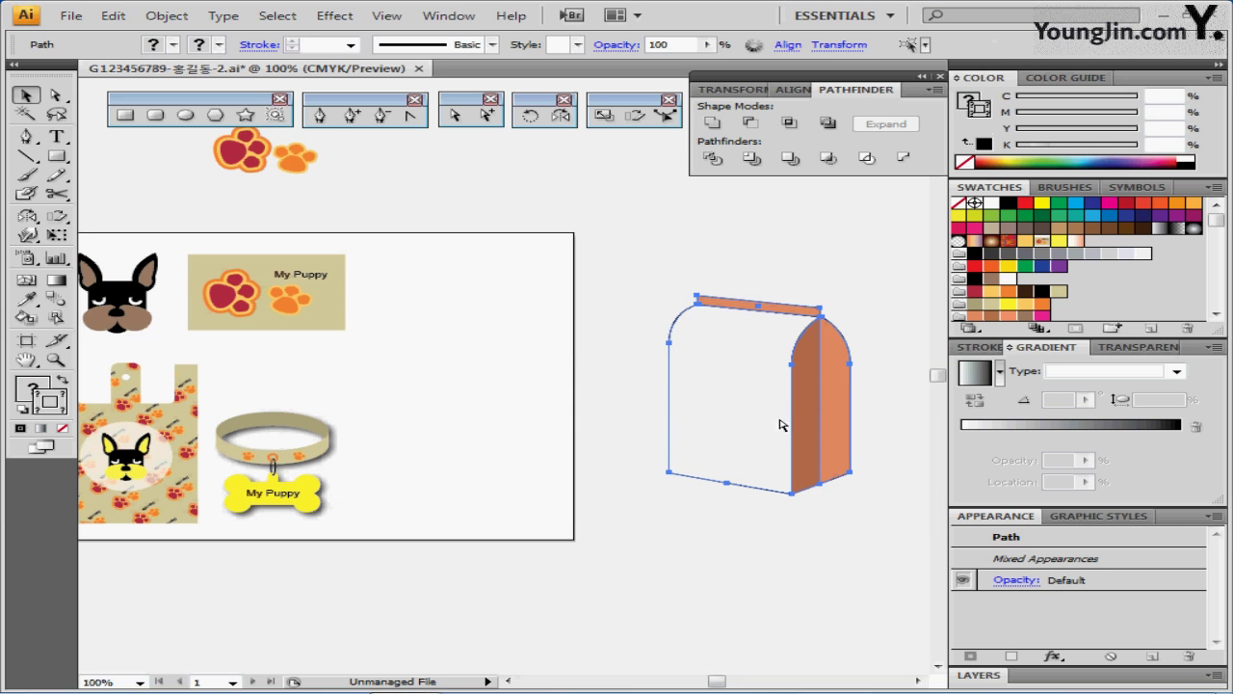
{"action": "left_click_drag", "start_coordinate": [785, 421], "coordinate": [521, 439]}
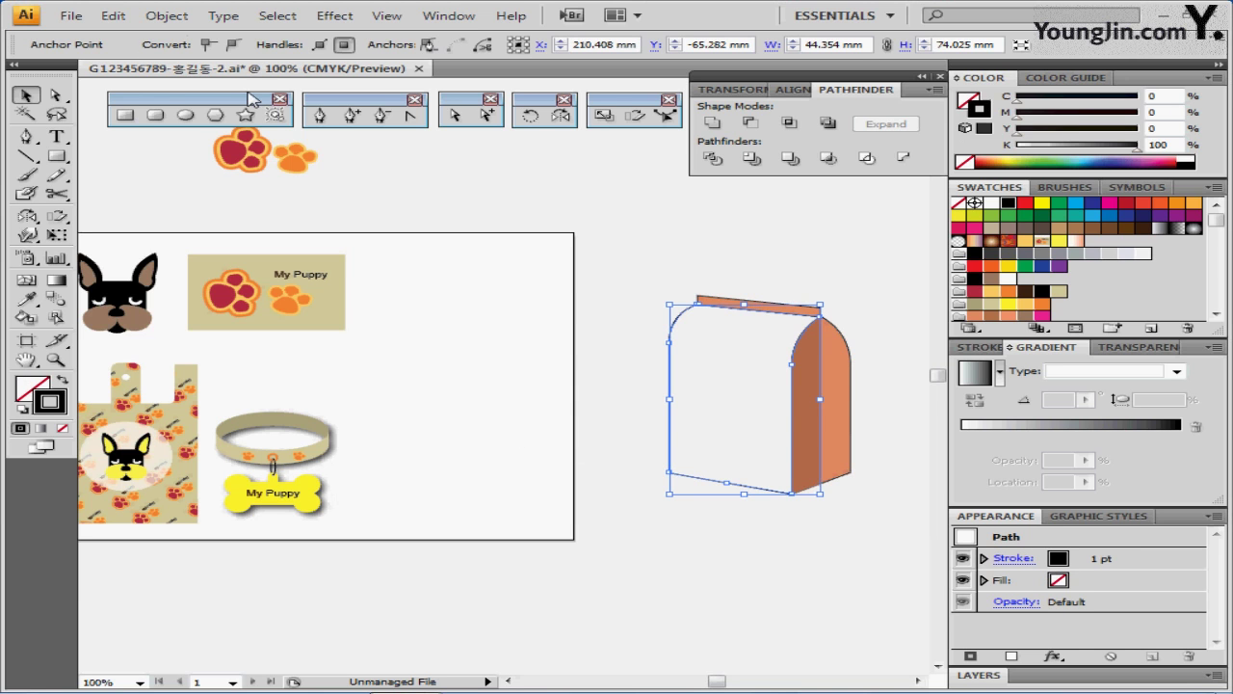
{"action": "left_click_drag", "start_coordinate": [741, 431], "coordinate": [493, 443]}
{"action": "key", "text": "ctrl+="}
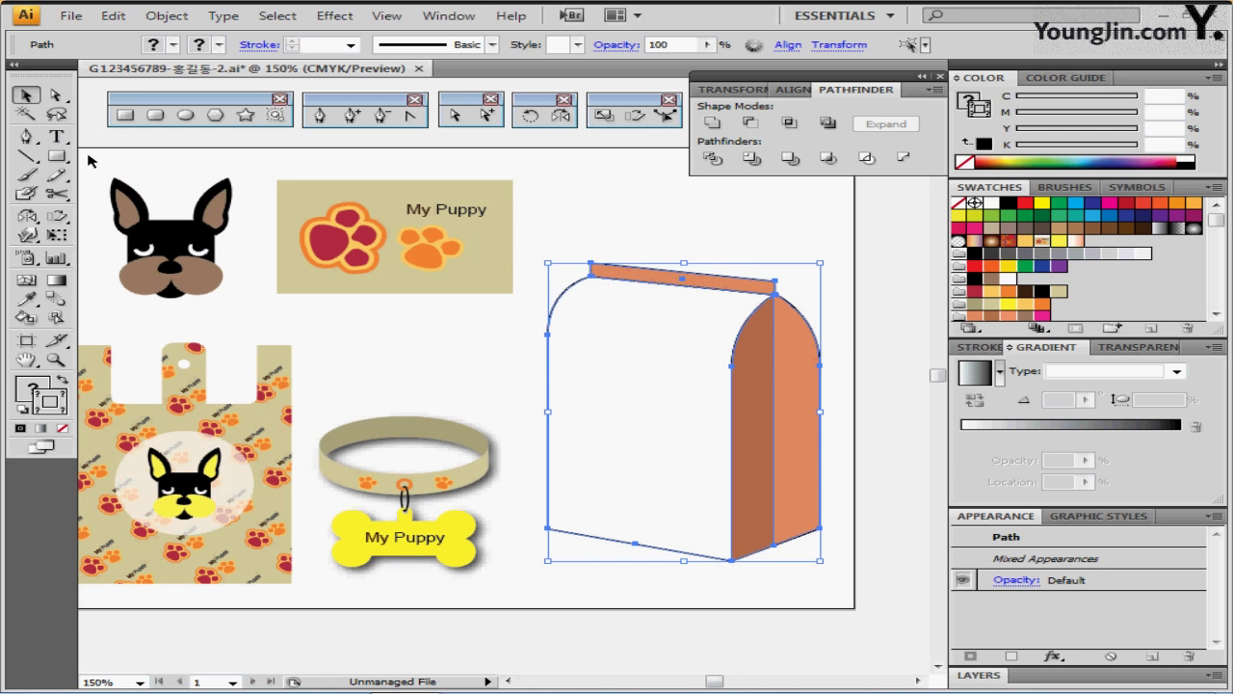
- Duplicate the complete puppy head artwork with copy and paste
{"action": "left_click", "coordinate": [106, 162]}
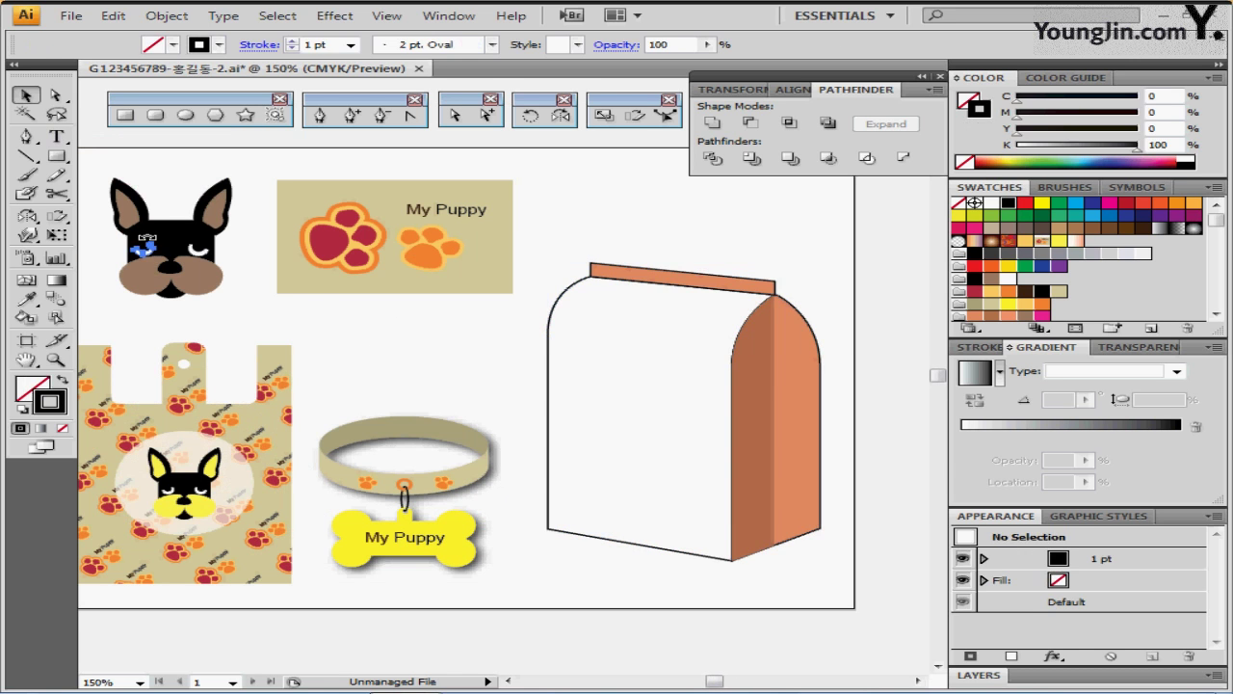
{"action": "left_click", "coordinate": [144, 239]}
{"action": "left_click_drag", "start_coordinate": [100, 147], "coordinate": [235, 310]}
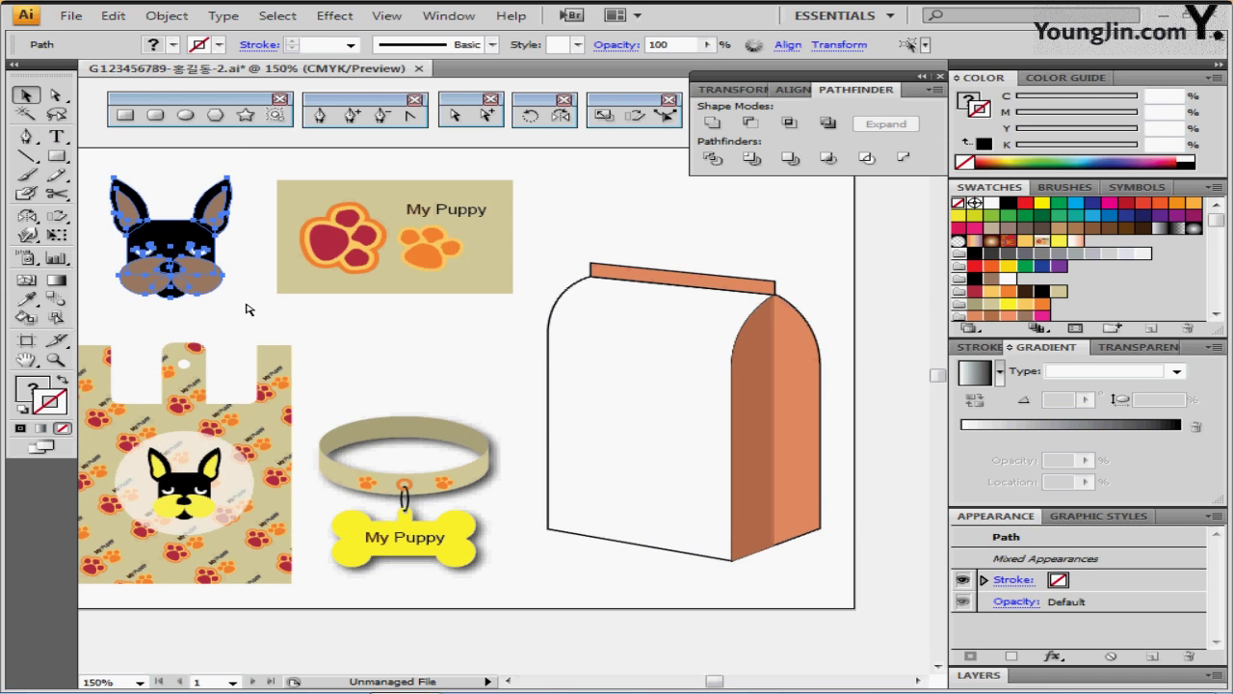
{"action": "key", "text": "ctrl+c"}
{"action": "key", "text": "ctrl+v"}
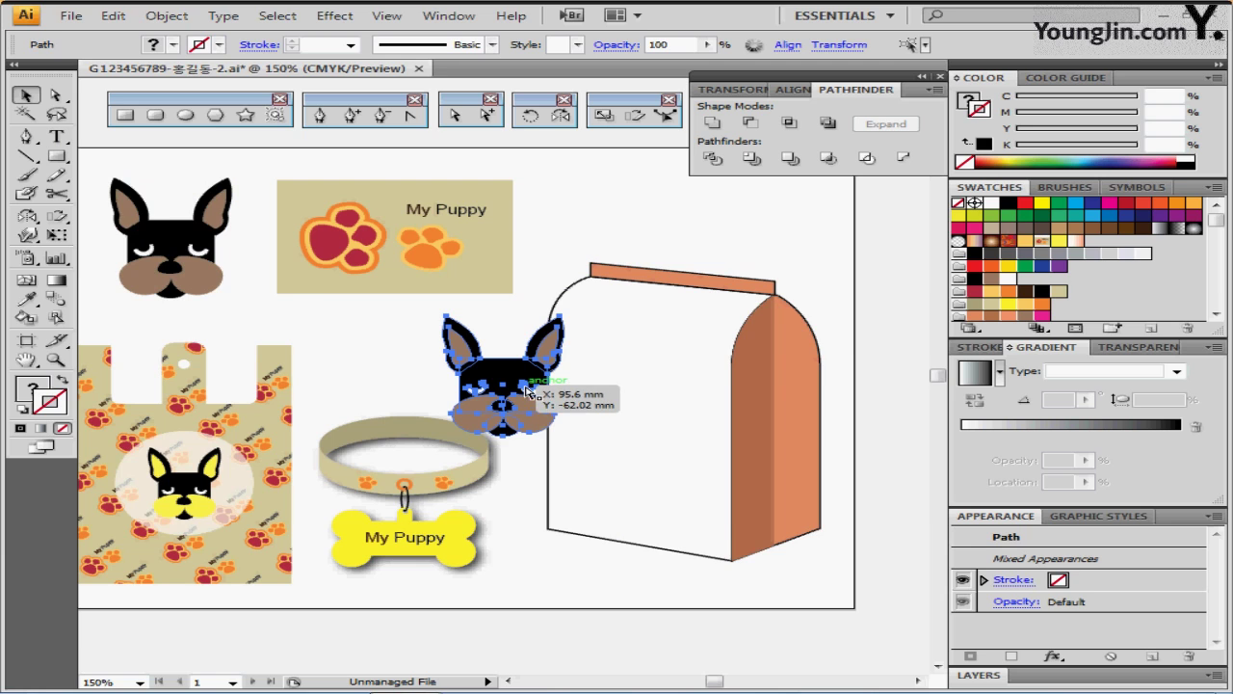
- Group the pasted puppy head and tilt it counterclockwise over the lower corner where the package's front and side panels meet
{"action": "left_click_drag", "start_coordinate": [523, 386], "coordinate": [597, 463]}
{"action": "key", "text": "ctrl+g"}
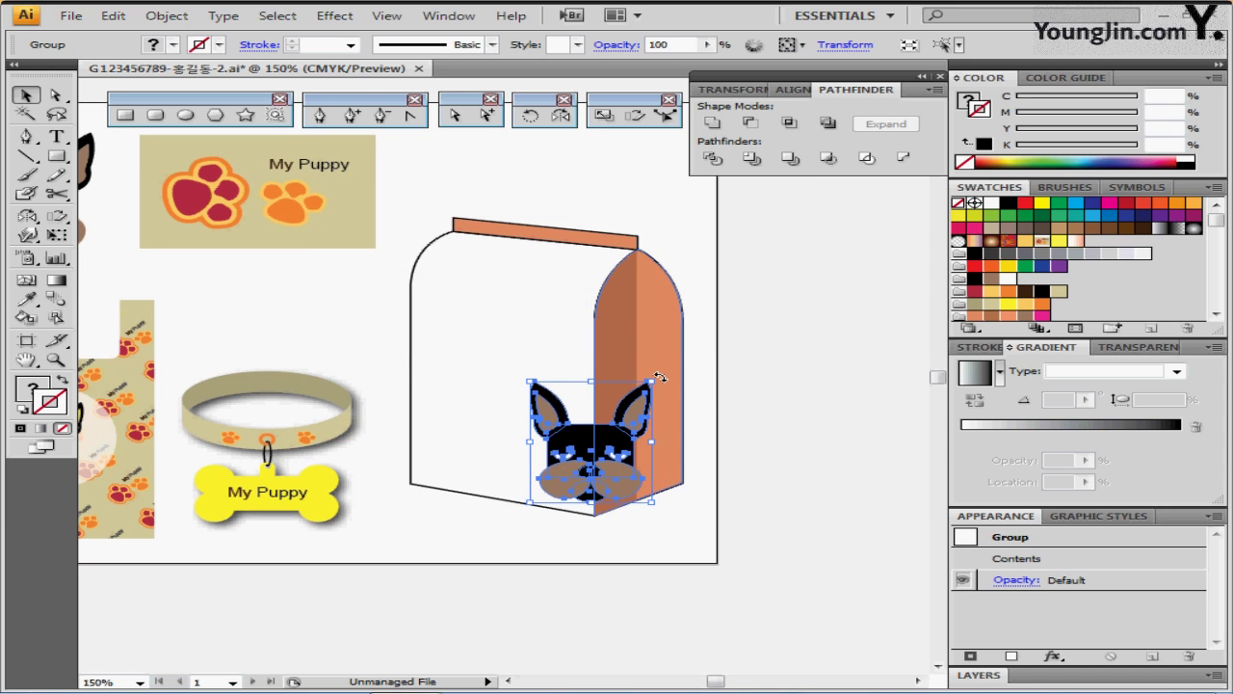
{"action": "left_click_drag", "start_coordinate": [659, 377], "coordinate": [625, 349]}
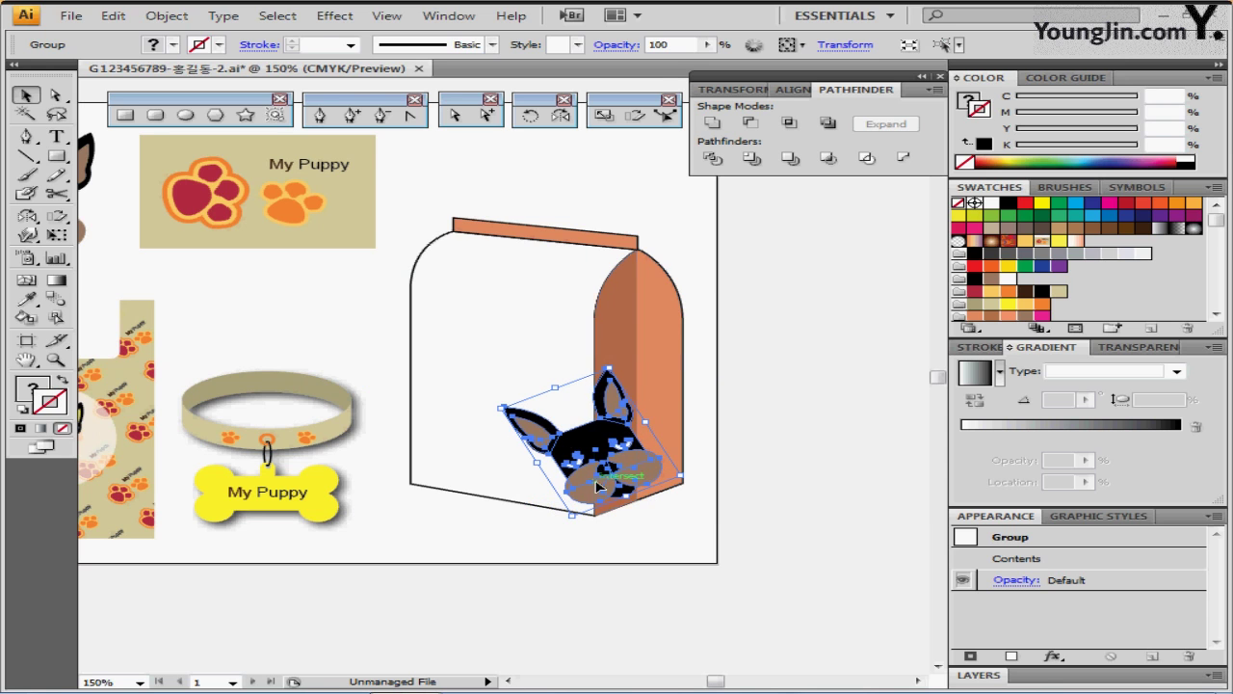
{"action": "mouse_move", "coordinate": [598, 487]}
{"action": "left_mouse_down"}
{"action": "mouse_move", "coordinate": [578, 485]}
{"action": "mouse_move", "coordinate": [591, 478]}
{"action": "left_mouse_up"}
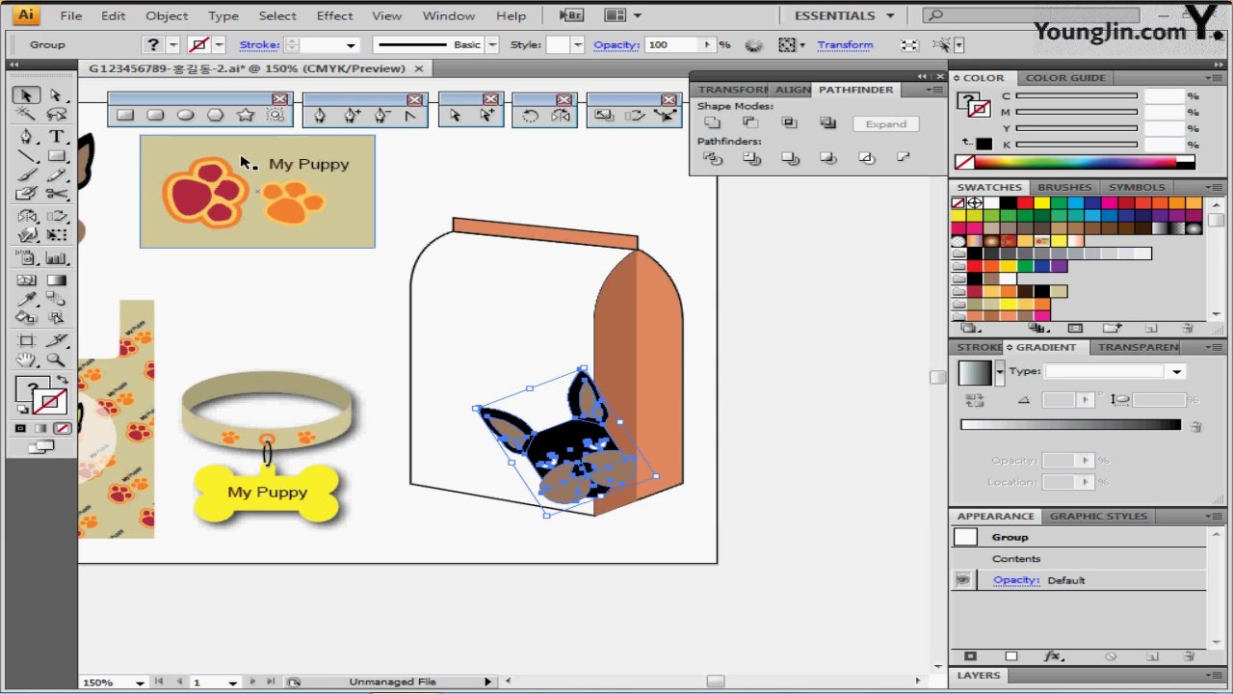
- Make a copy of the tilted puppy head scaled uniformly to 60% and place it at the upper-left area of the package front
{"action": "left_click", "coordinate": [605, 116]}
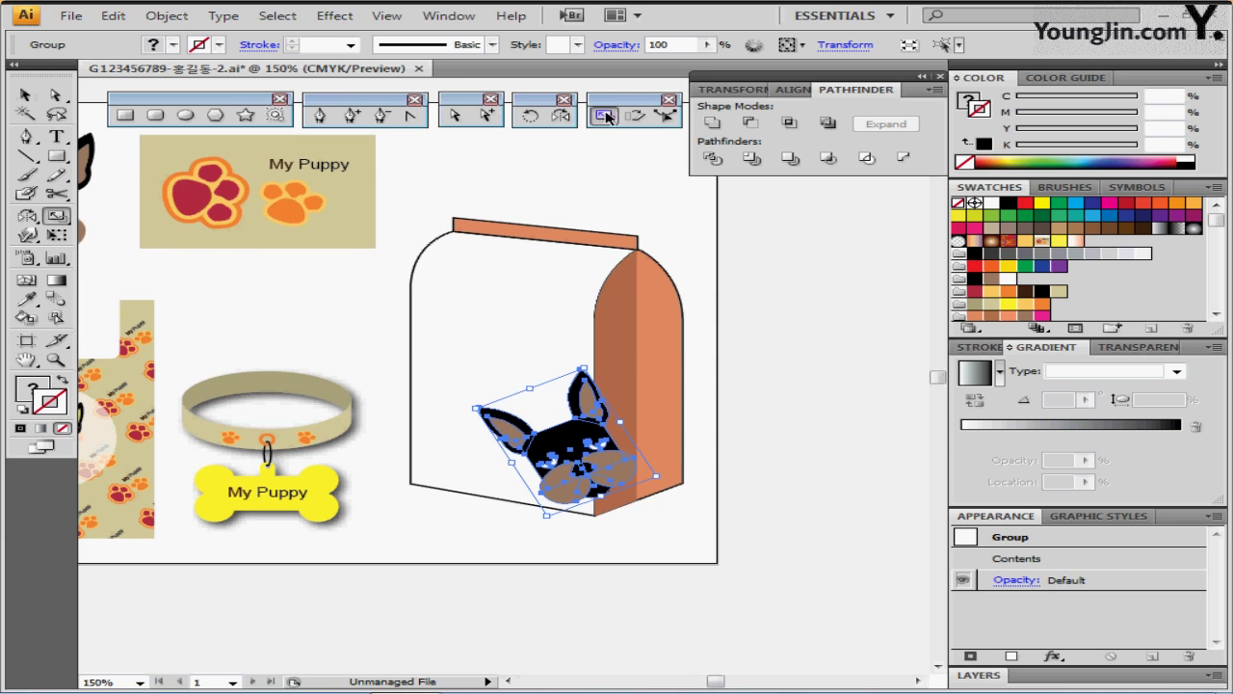
{"action": "double_click", "coordinate": [605, 115]}
{"action": "type", "text": "60"}
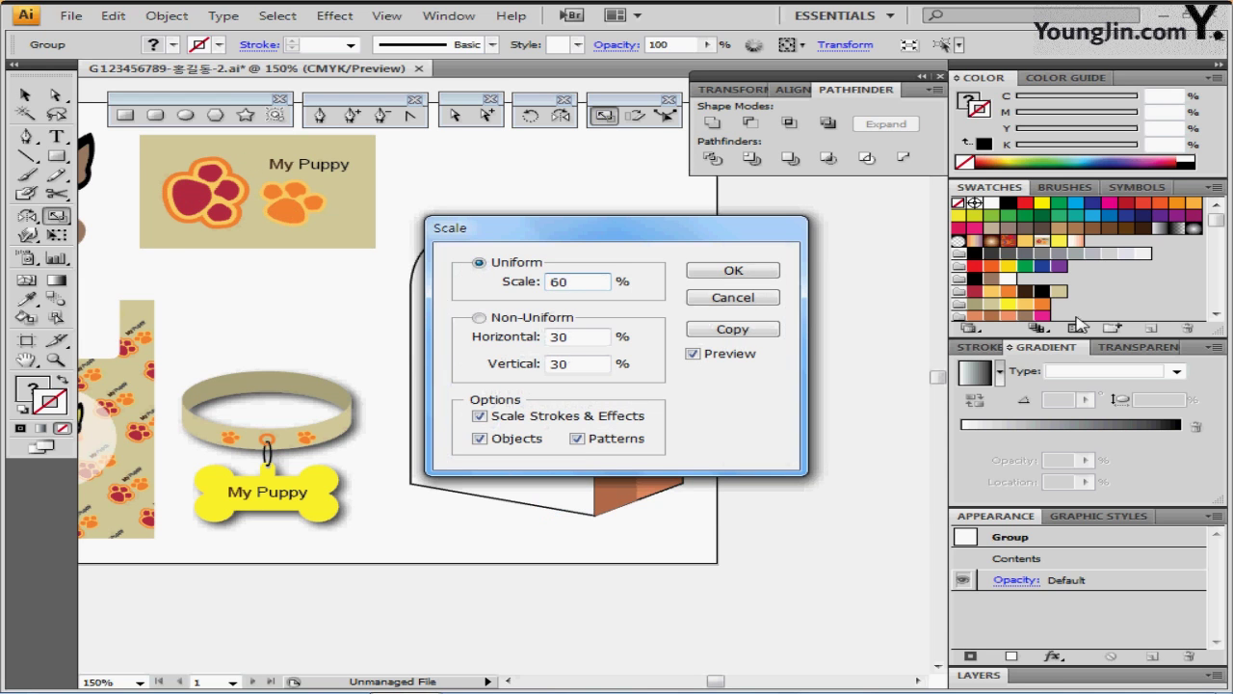
{"action": "left_click", "coordinate": [761, 330]}
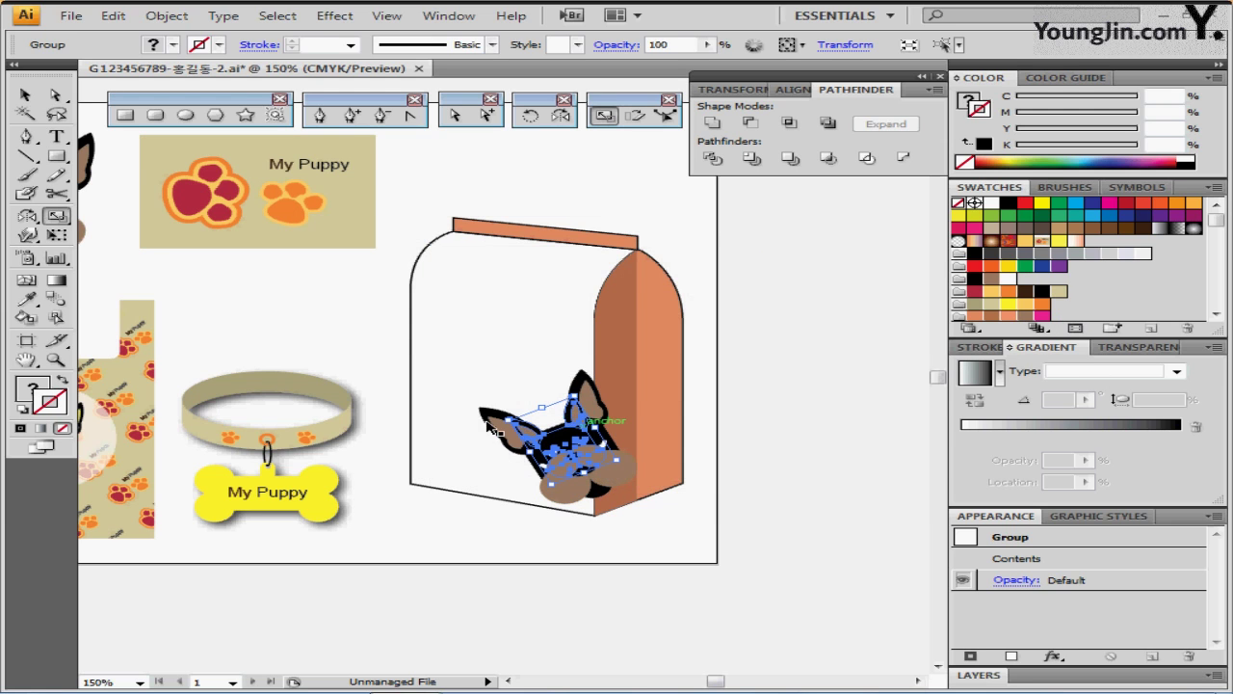
{"action": "left_click_drag", "start_coordinate": [557, 450], "coordinate": [485, 319]}
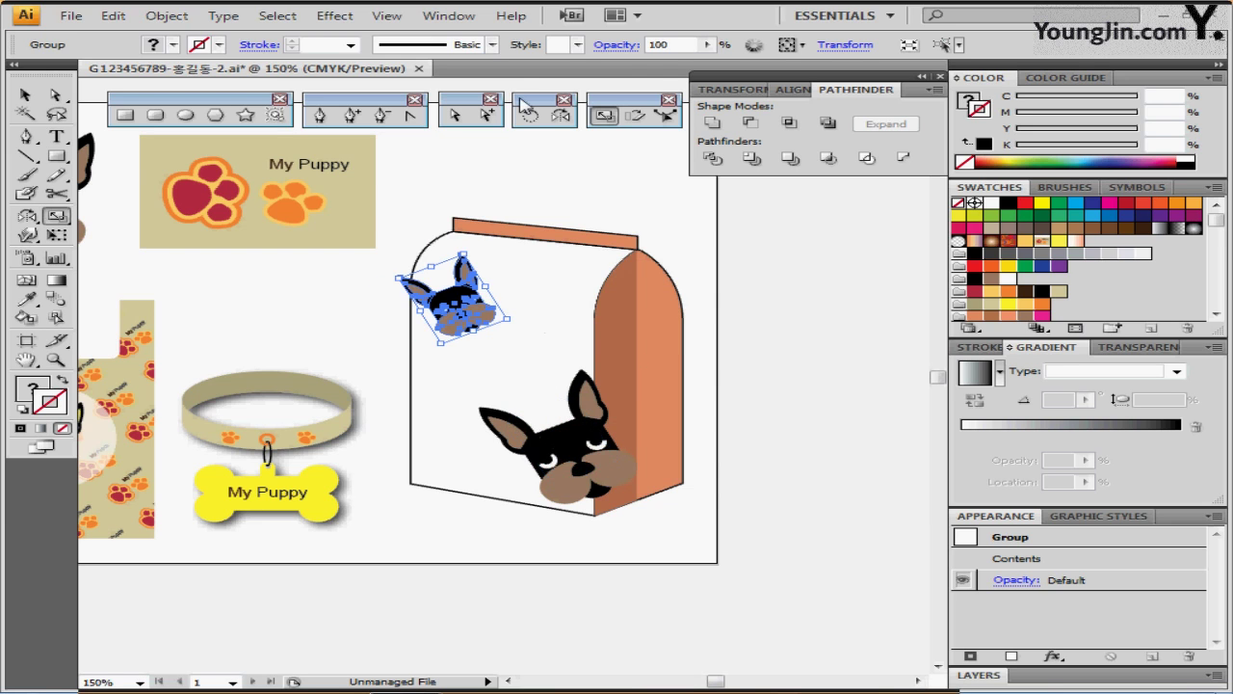
- Set the small puppy head's opacity to 70%
{"action": "left_click", "coordinate": [665, 44]}
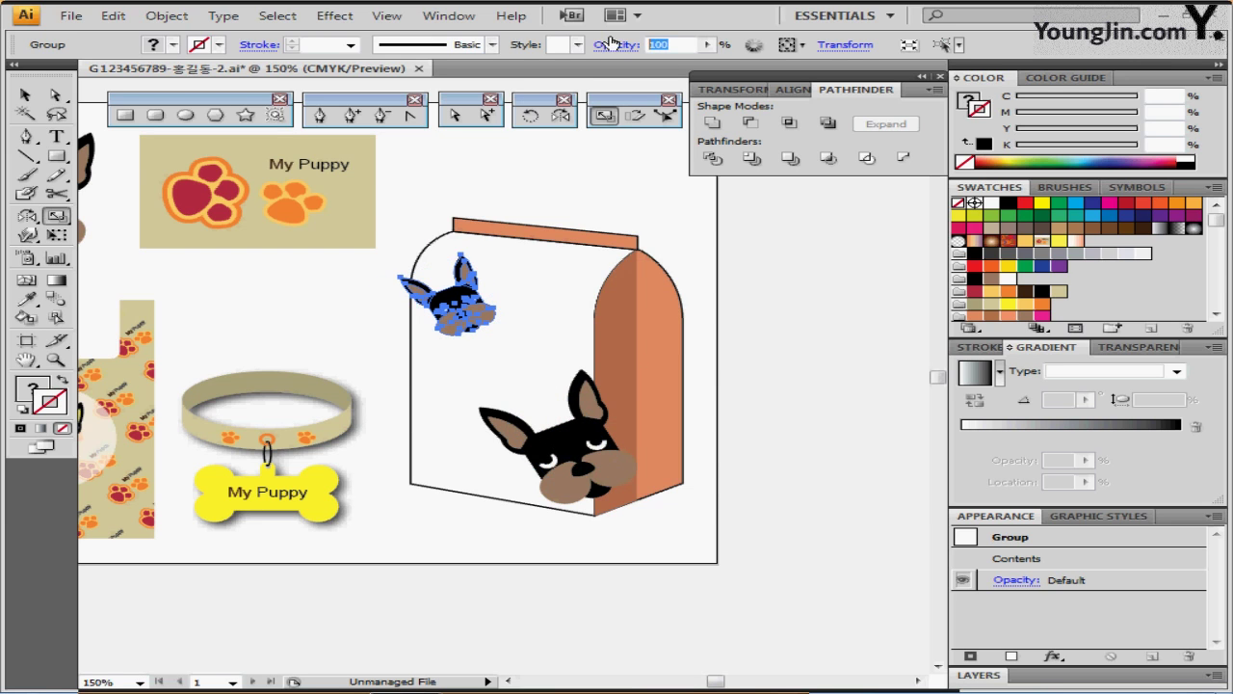
{"action": "type", "text": "70"}
{"action": "key", "text": "Return"}
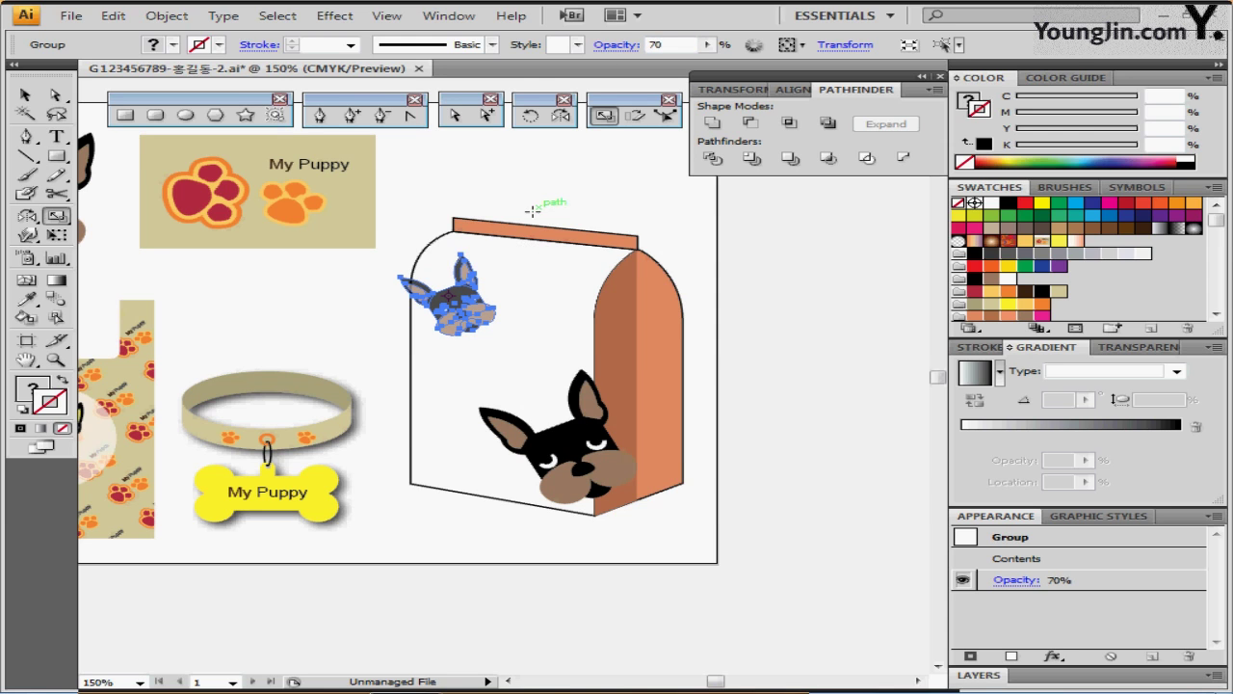
- Show the bounding box and rotate the small puppy head clockwise, positioning it across the package front's left edge
{"action": "key", "text": "ctrl+shift+b"}
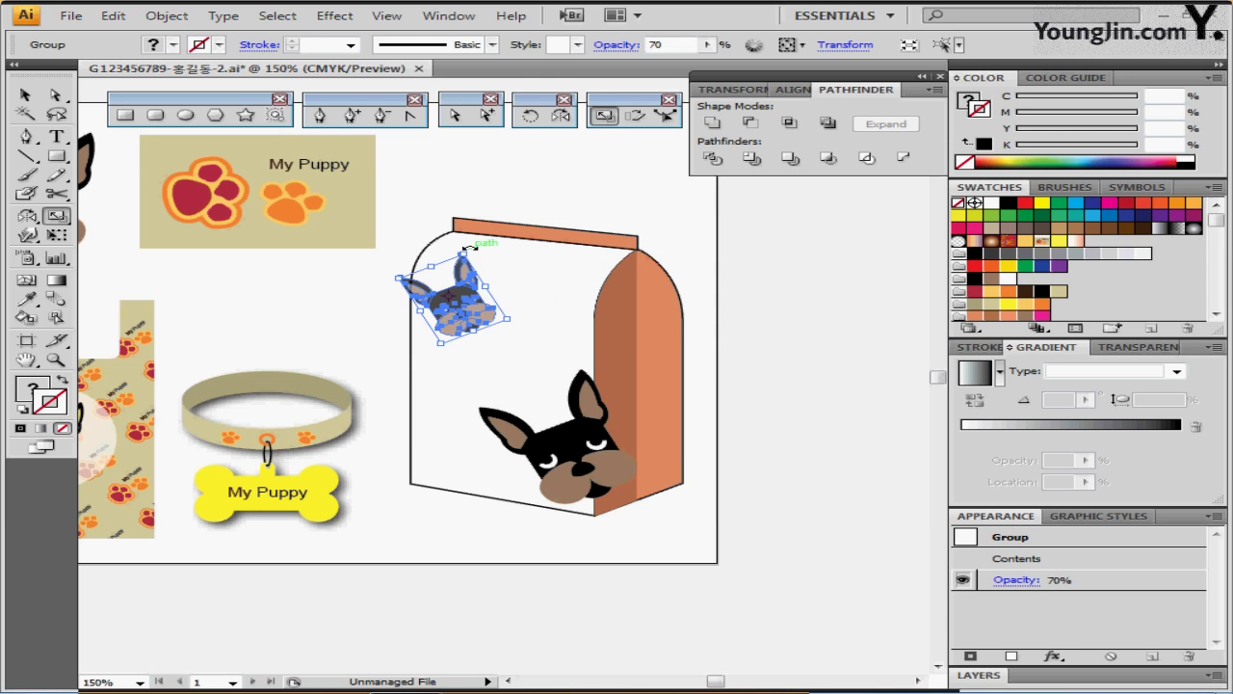
{"action": "left_click_drag", "start_coordinate": [520, 270], "coordinate": [442, 319]}
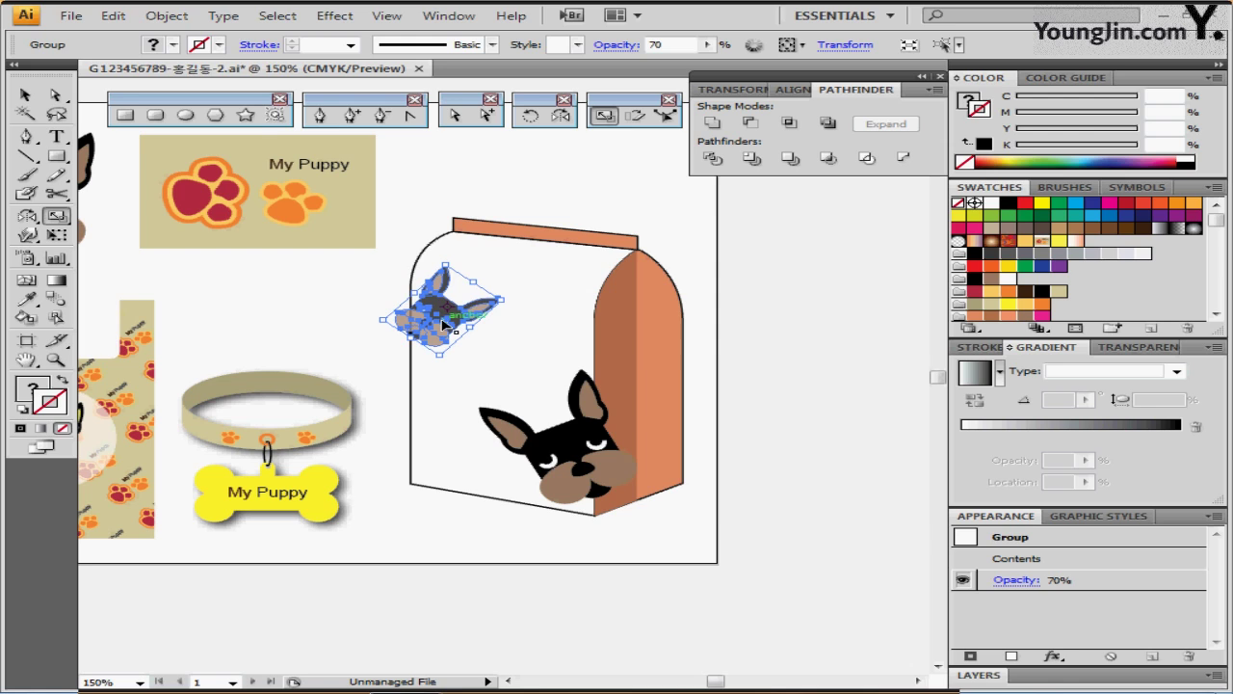
{"action": "left_click_drag", "start_coordinate": [442, 326], "coordinate": [436, 328]}
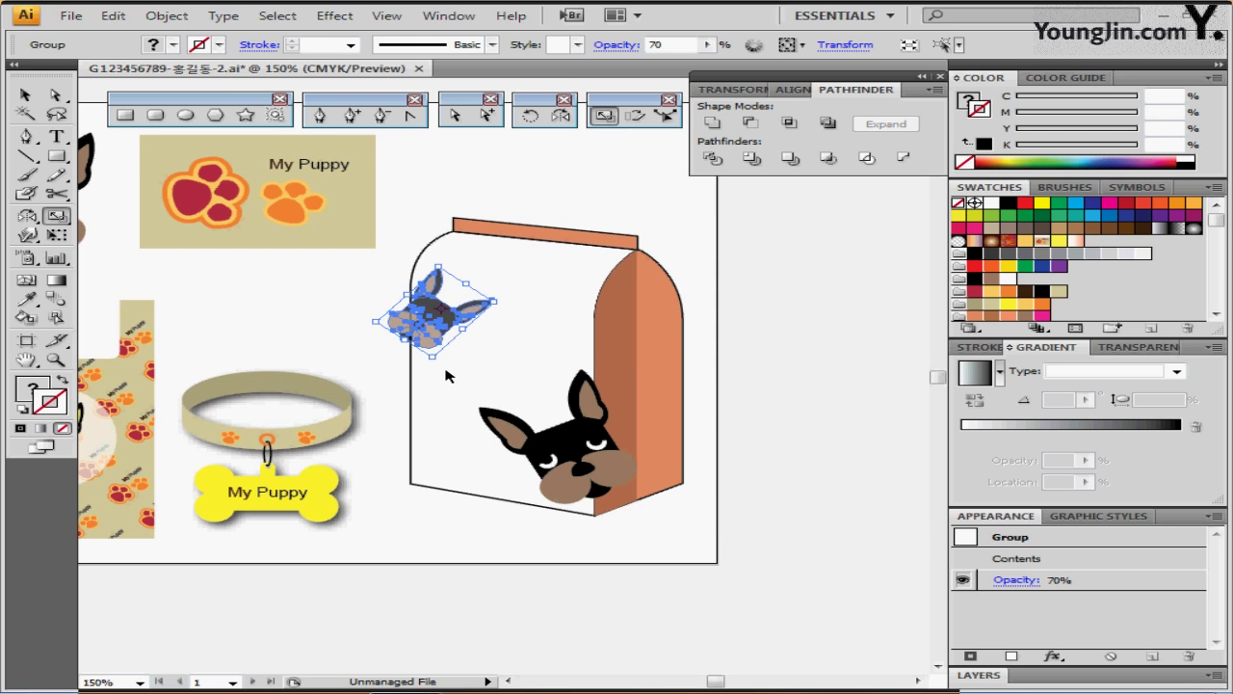
{"action": "left_click_drag", "start_coordinate": [442, 371], "coordinate": [438, 335]}
{"action": "left_click", "coordinate": [366, 325]}
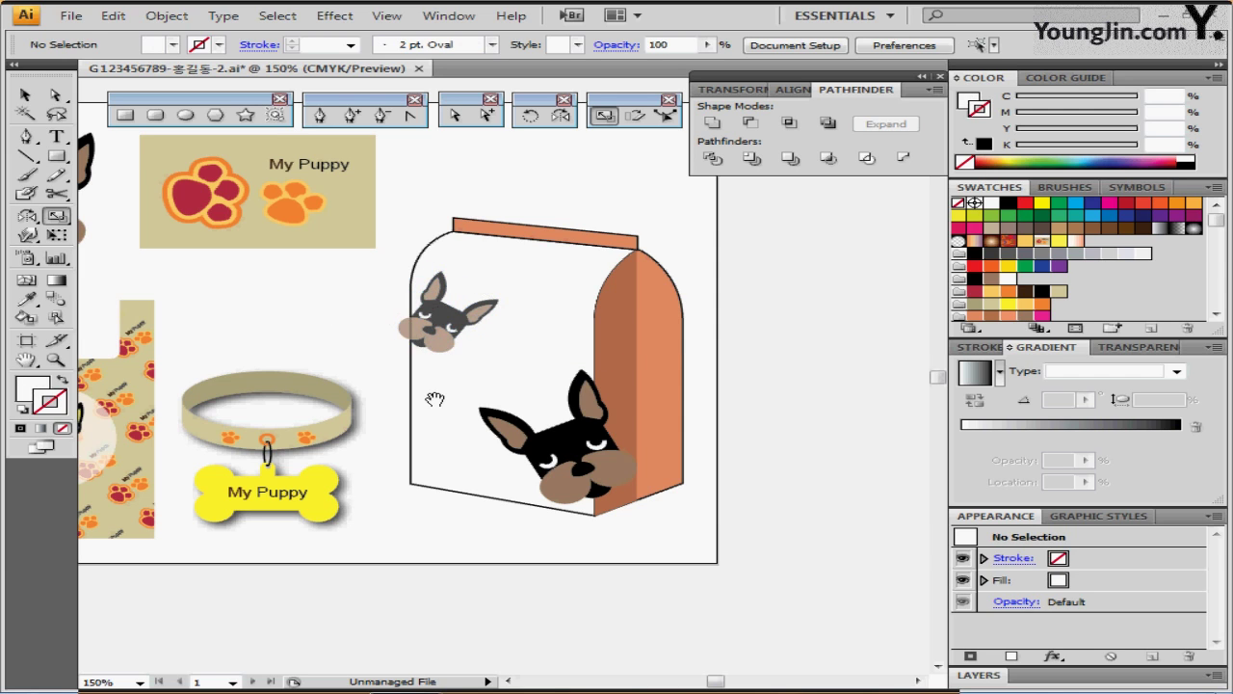
- Draw a flat white ellipse without stroke across the upper package front, overlapping the small puppy head's ears
{"action": "left_click_drag", "start_coordinate": [433, 399], "coordinate": [431, 361]}
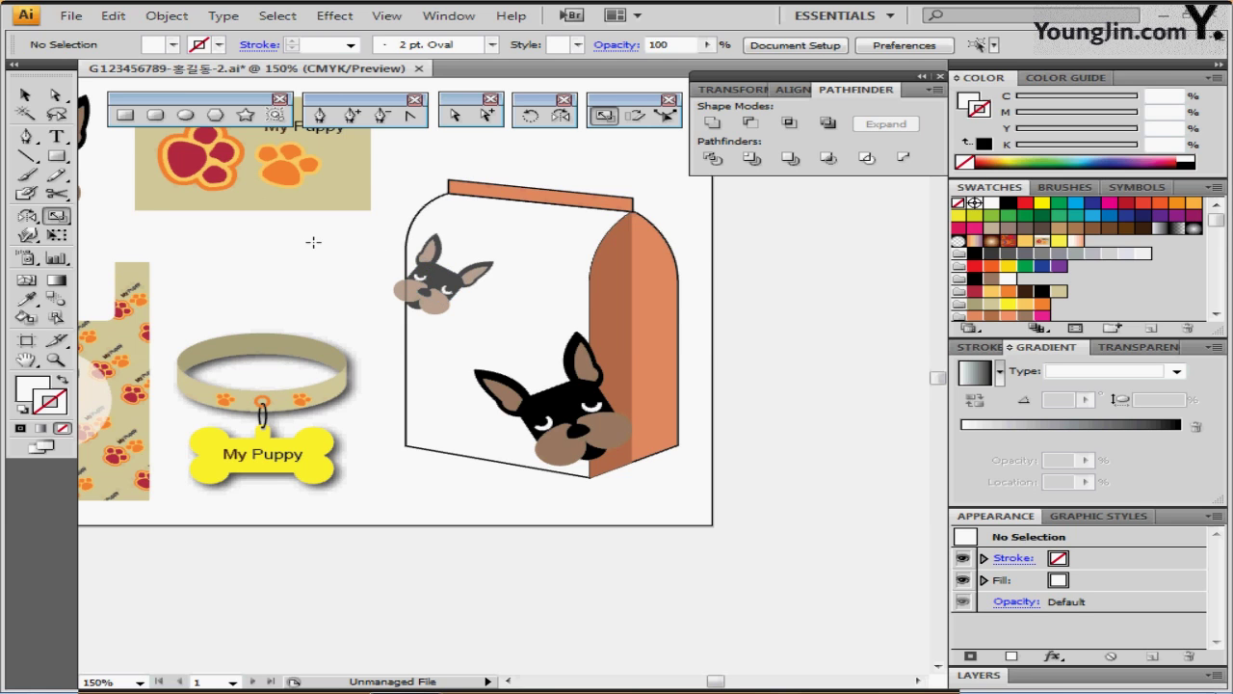
{"action": "left_click", "coordinate": [185, 115]}
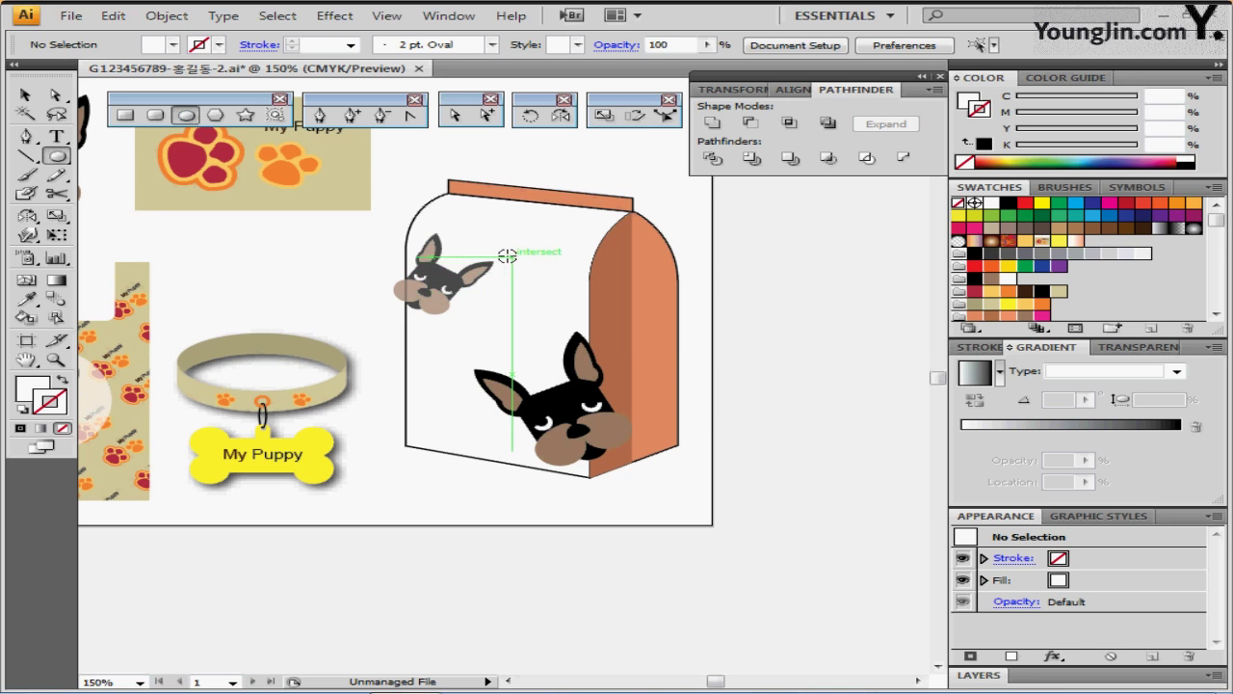
{"action": "left_click_drag", "start_coordinate": [417, 224], "coordinate": [529, 254]}
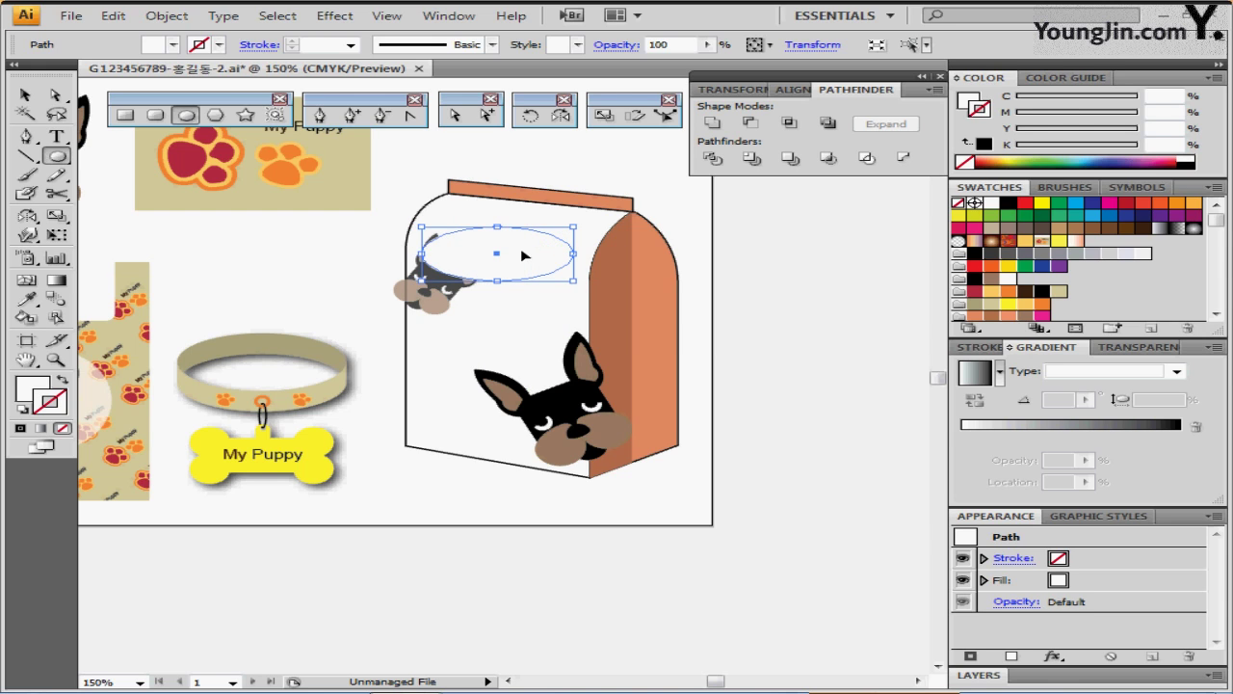
- Set the white ellipse's opacity to 60% and widen it slightly toward the side panel
{"action": "left_click", "coordinate": [966, 100]}
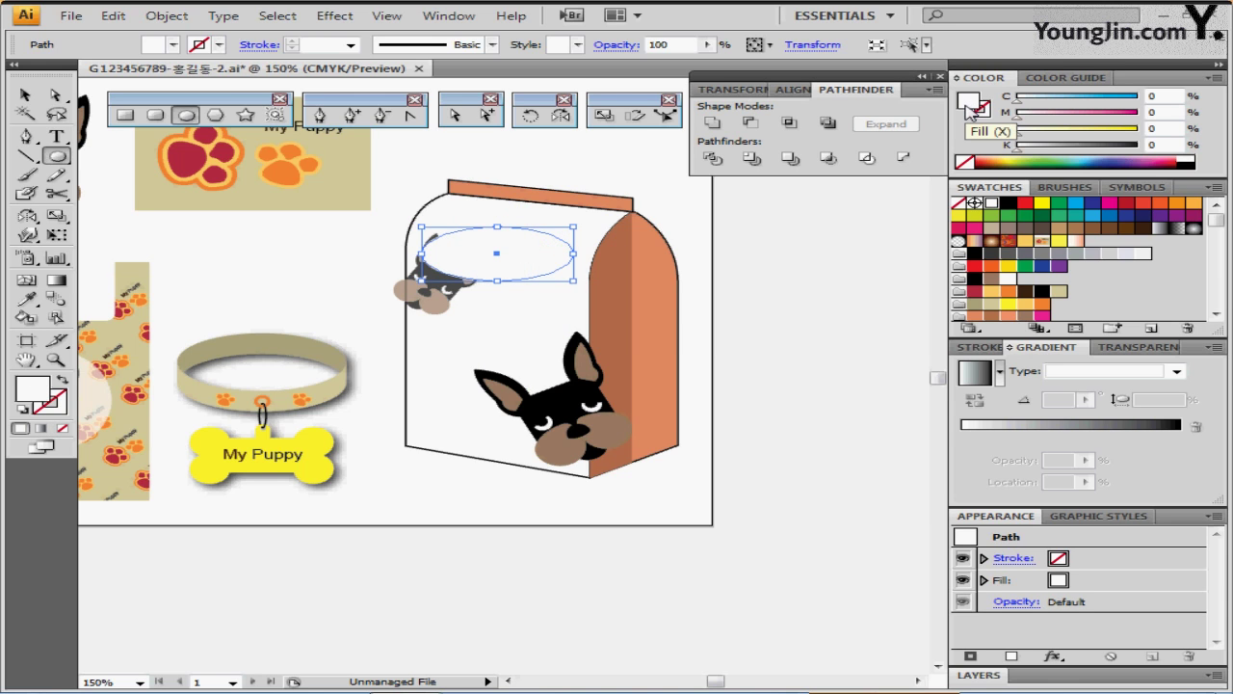
{"action": "left_click", "coordinate": [658, 45]}
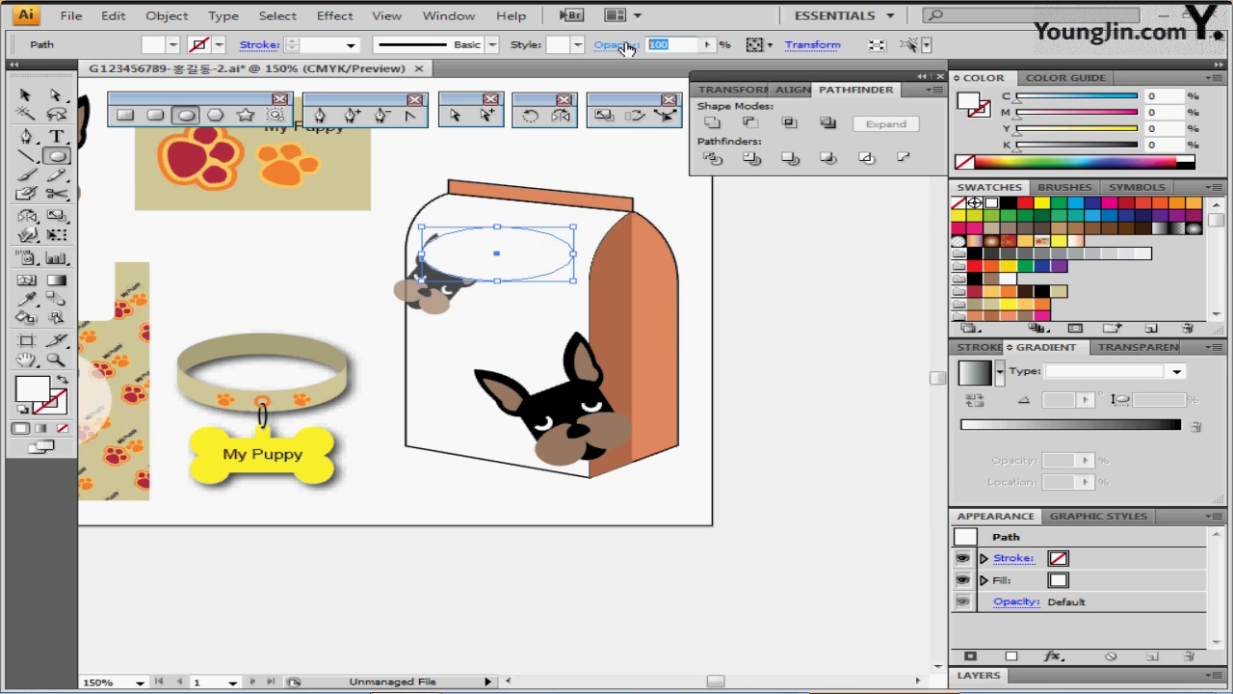
{"action": "type", "text": "60"}
{"action": "key", "text": "Return"}
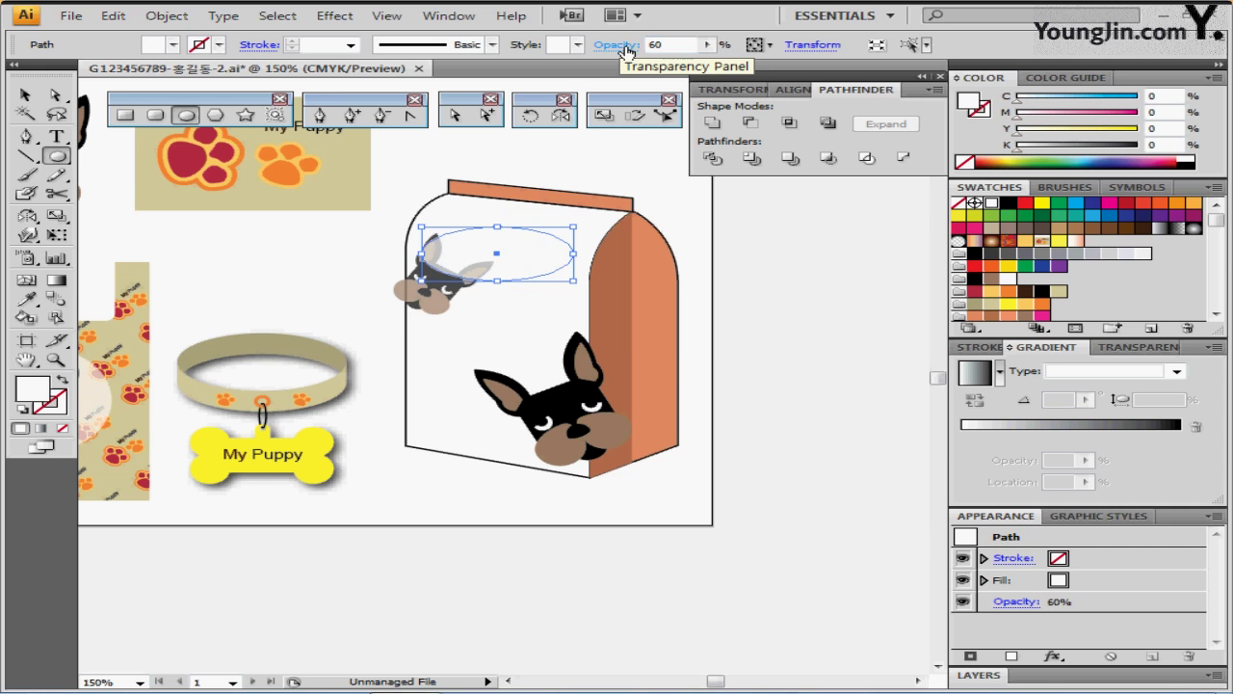
{"action": "left_click", "coordinate": [605, 115]}
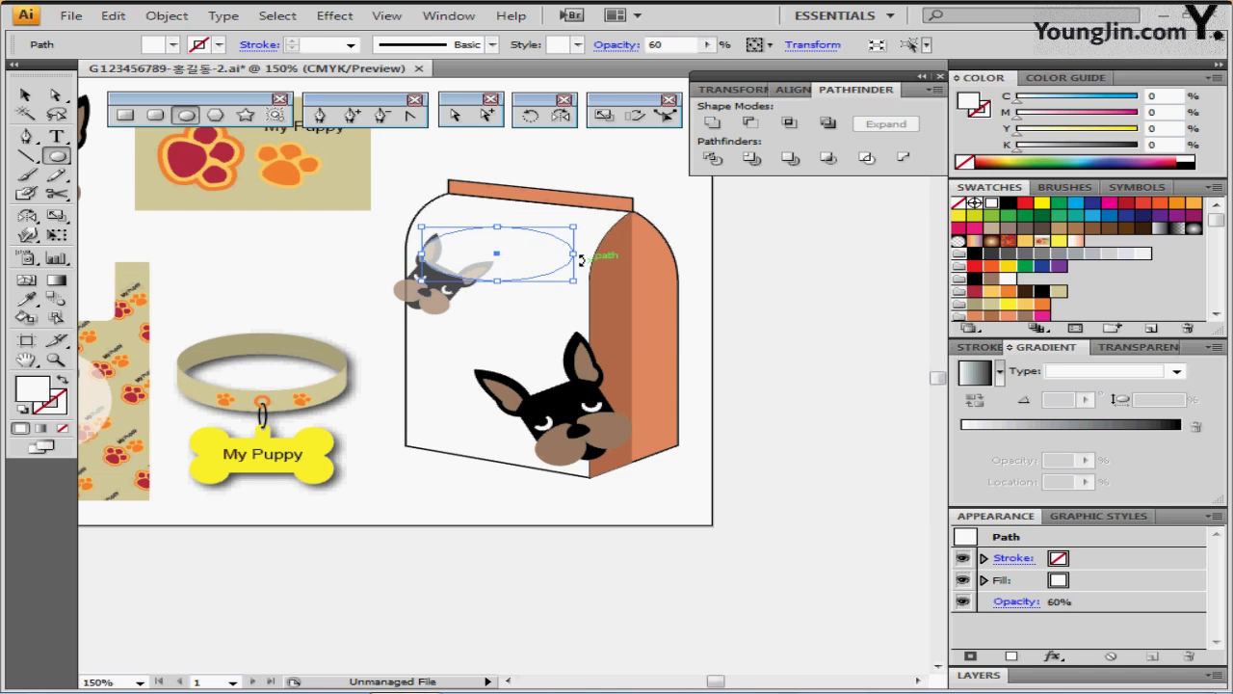
{"action": "left_click_drag", "start_coordinate": [573, 254], "coordinate": [583, 255]}
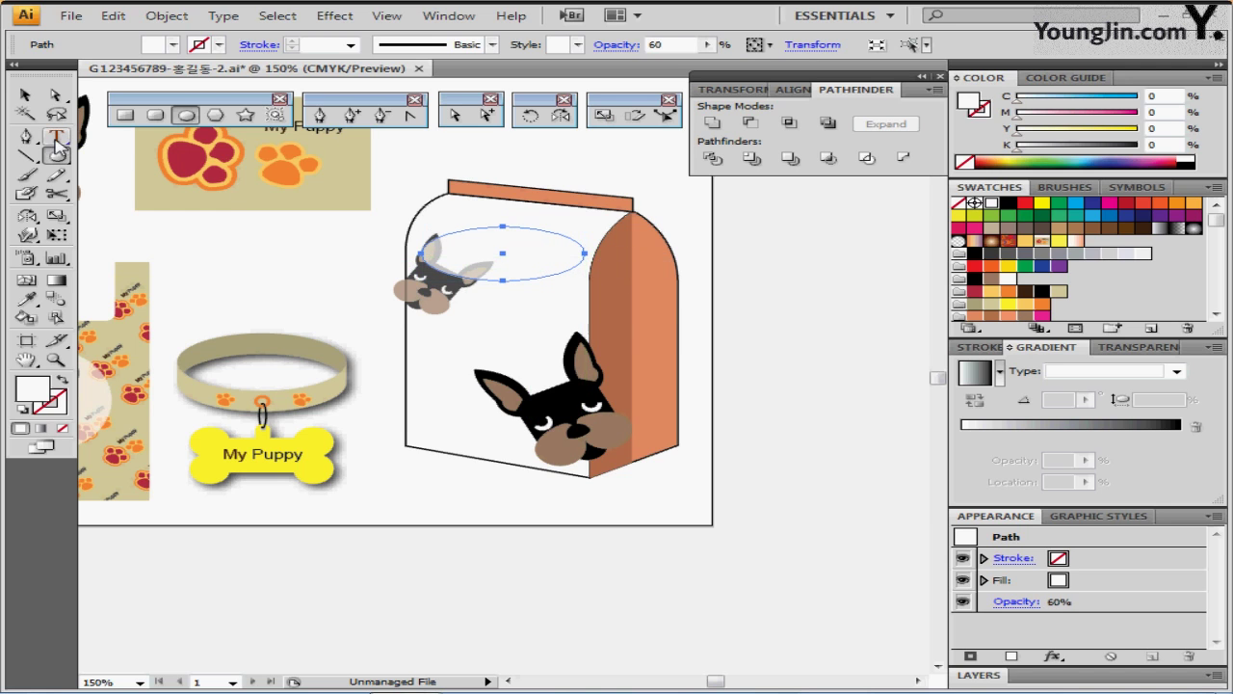
- Add the two-line black text "Organic feed" in 15 pt Bold over the ellipse and centre-align its paragraph
{"action": "key", "text": "t"}
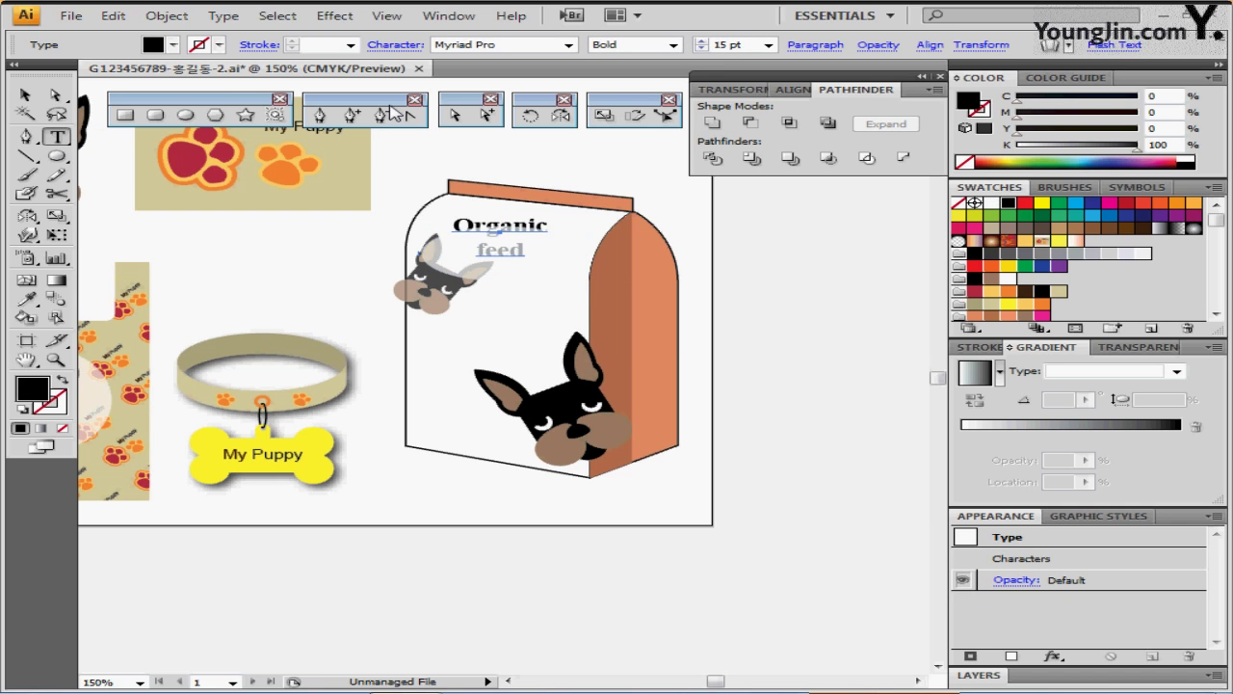
{"action": "left_click_drag", "start_coordinate": [510, 233], "coordinate": [514, 249]}
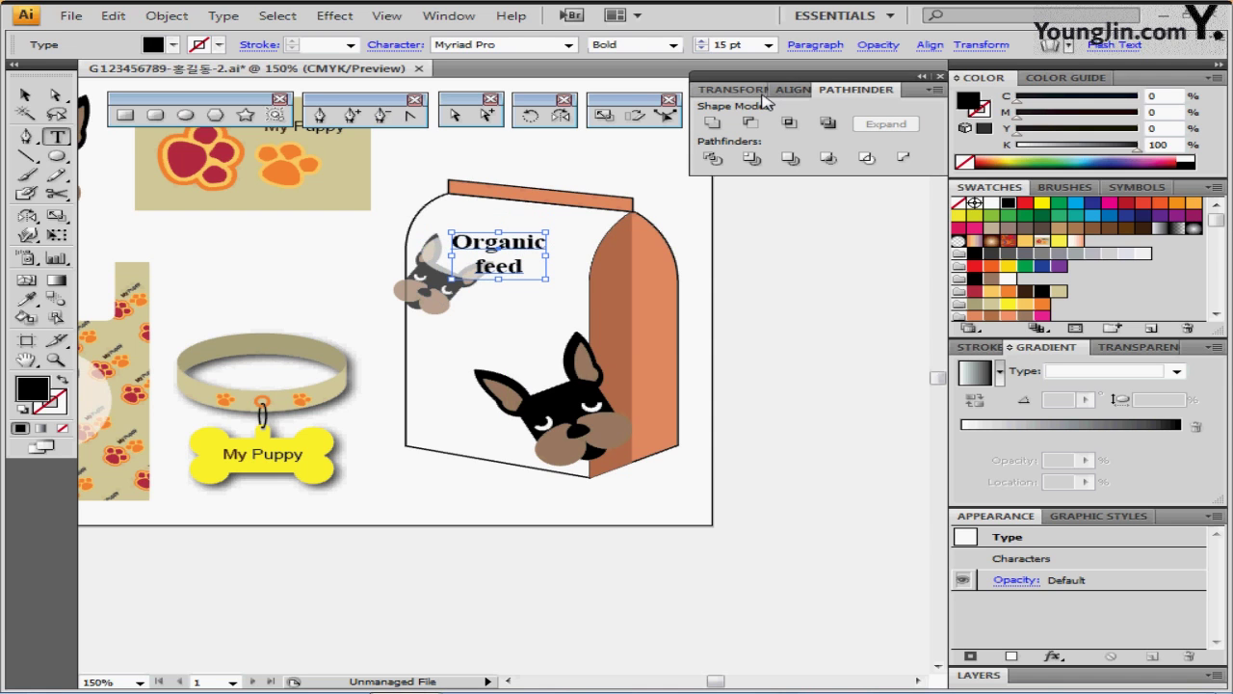
{"action": "key", "text": "ctrl+t"}
{"action": "left_click_drag", "start_coordinate": [721, 466], "coordinate": [797, 239]}
{"action": "left_click", "coordinate": [800, 234]}
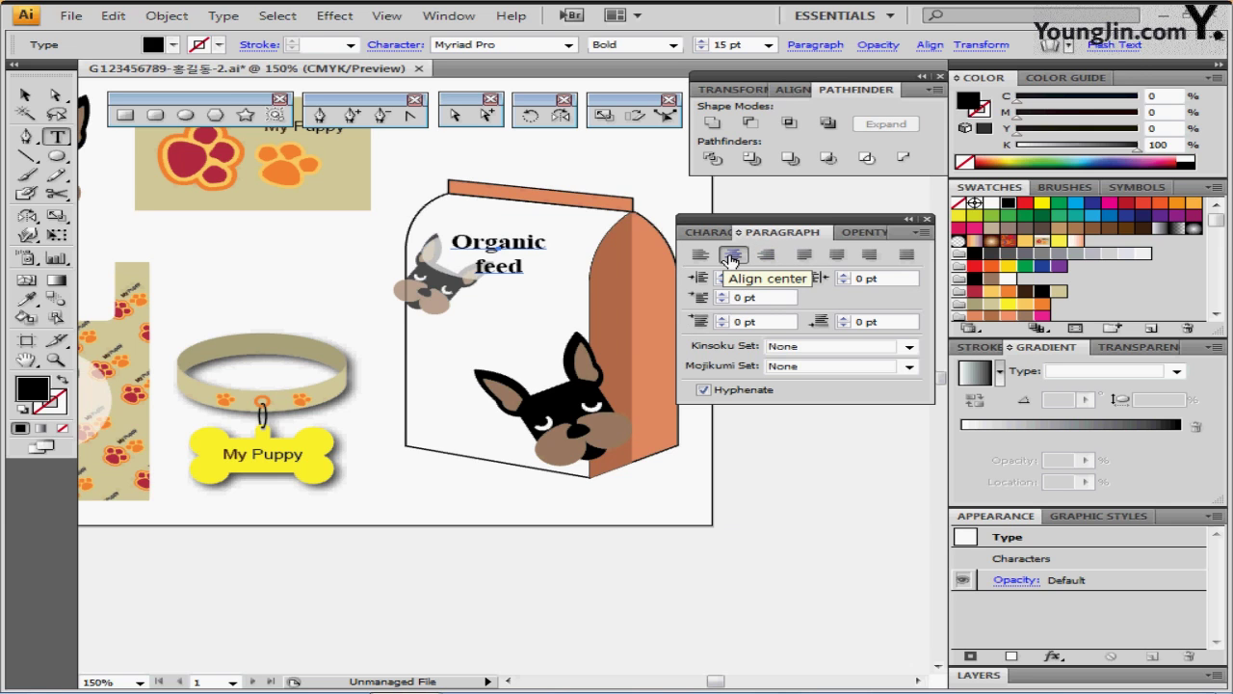
{"action": "key", "text": "ctrl+alt+t"}
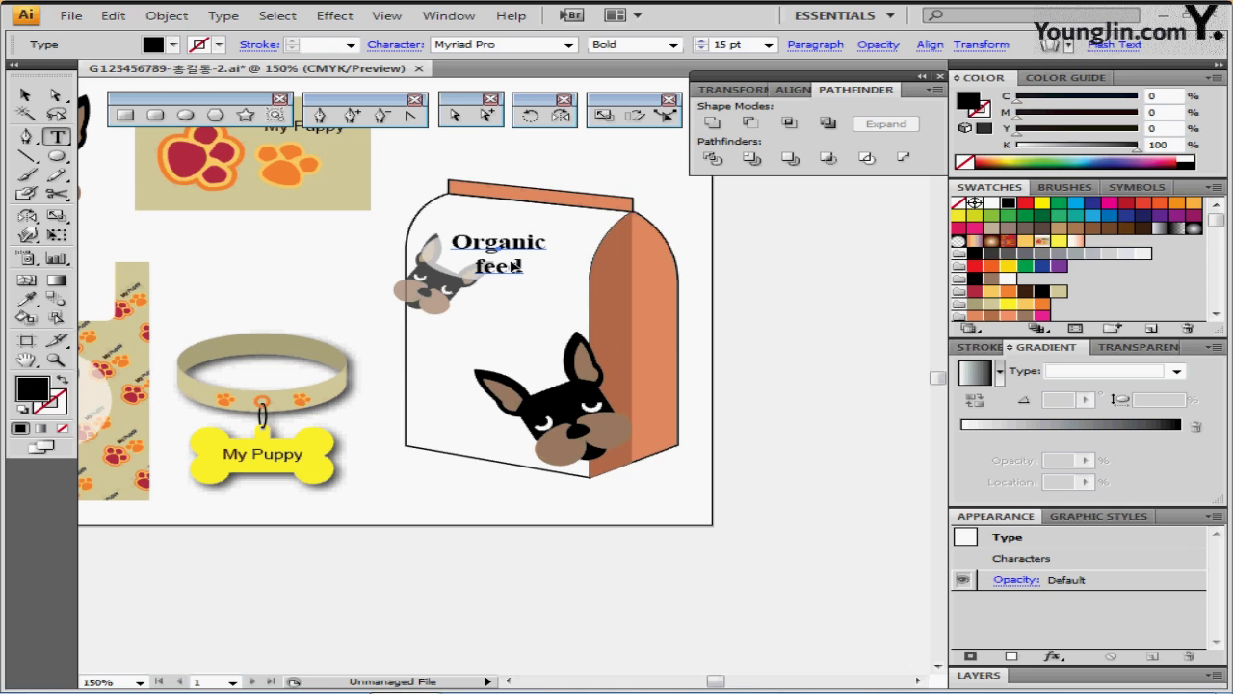
- Align the "Organic feed" text and the ellipse to each other by their horizontal and vertical centres
{"action": "left_click", "coordinate": [511, 260], "text": "ctrl"}
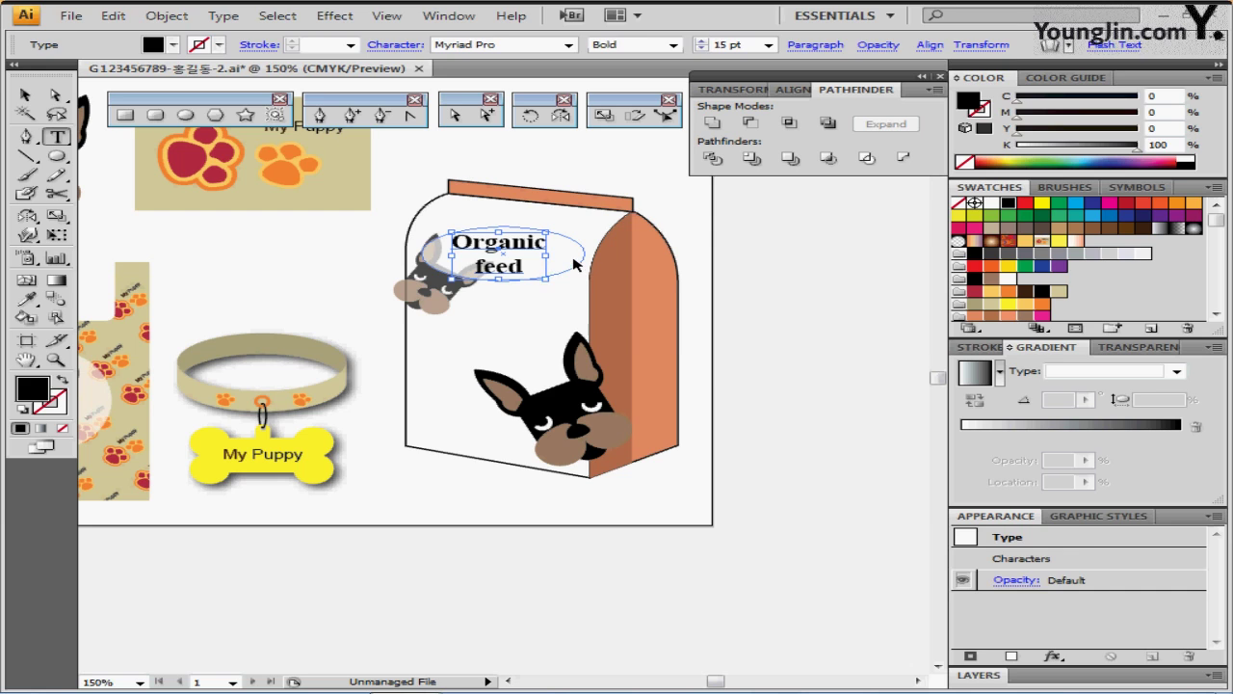
{"action": "left_click", "coordinate": [578, 270], "text": "ctrl+shift"}
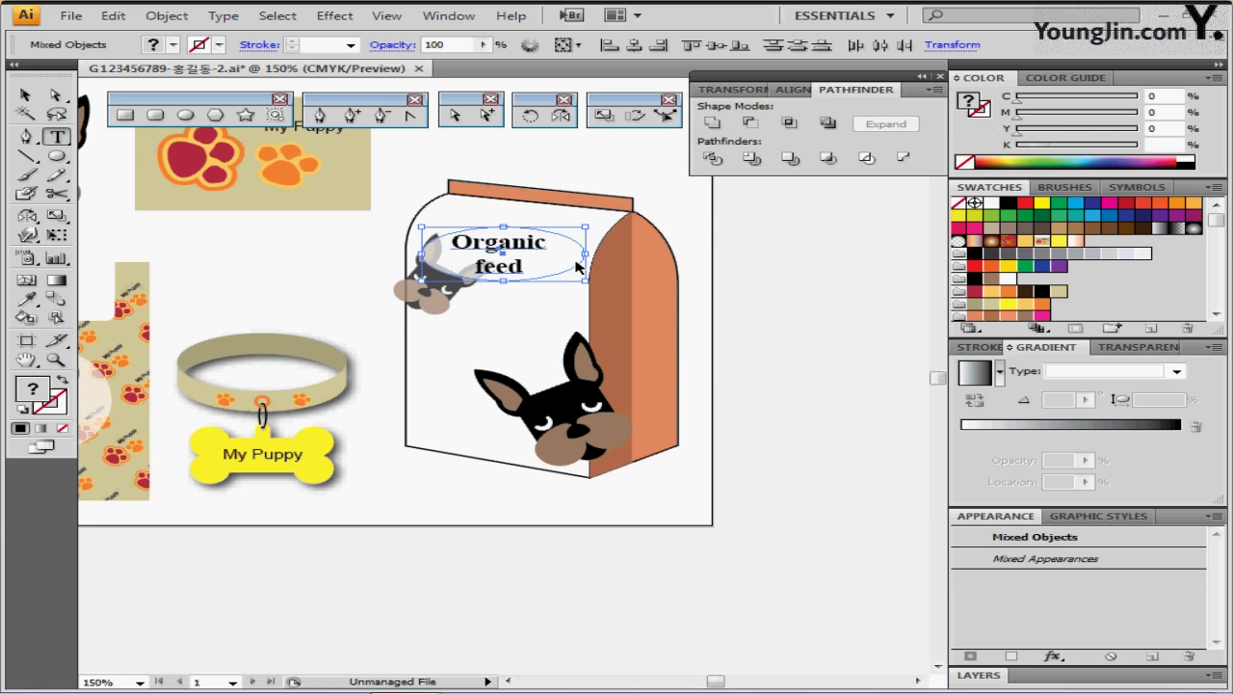
{"action": "left_click", "coordinate": [794, 89]}
{"action": "left_click", "coordinate": [754, 122]}
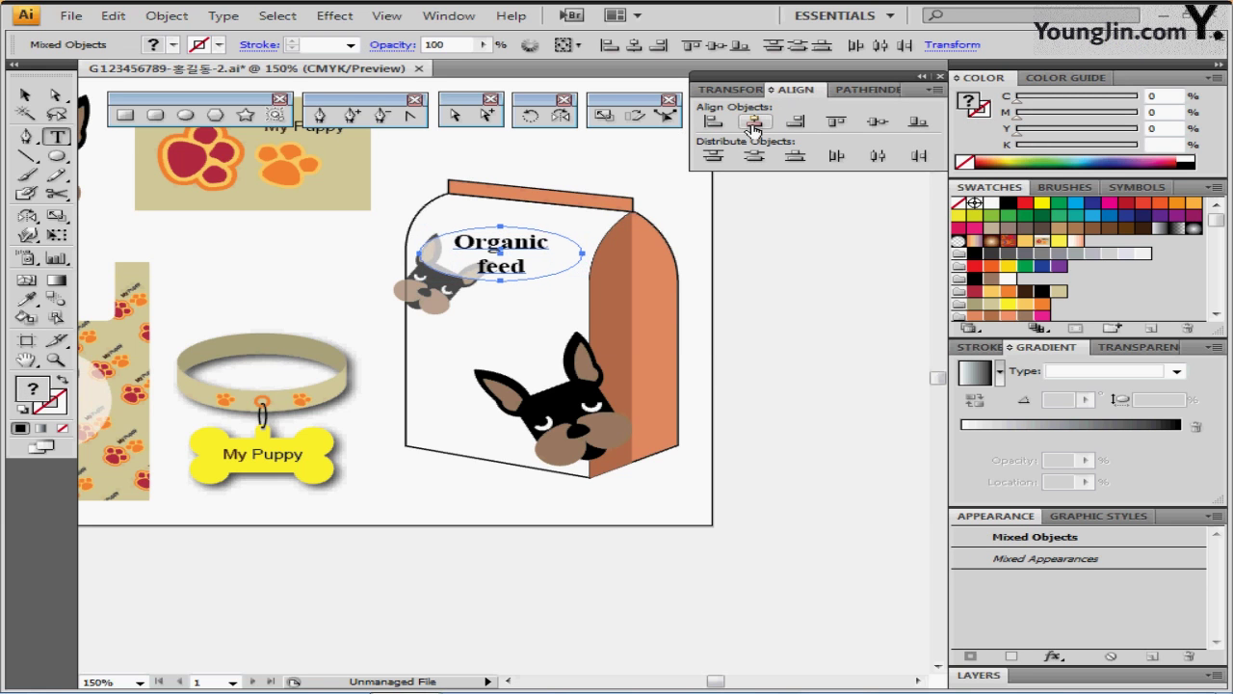
{"action": "left_click", "coordinate": [880, 124]}
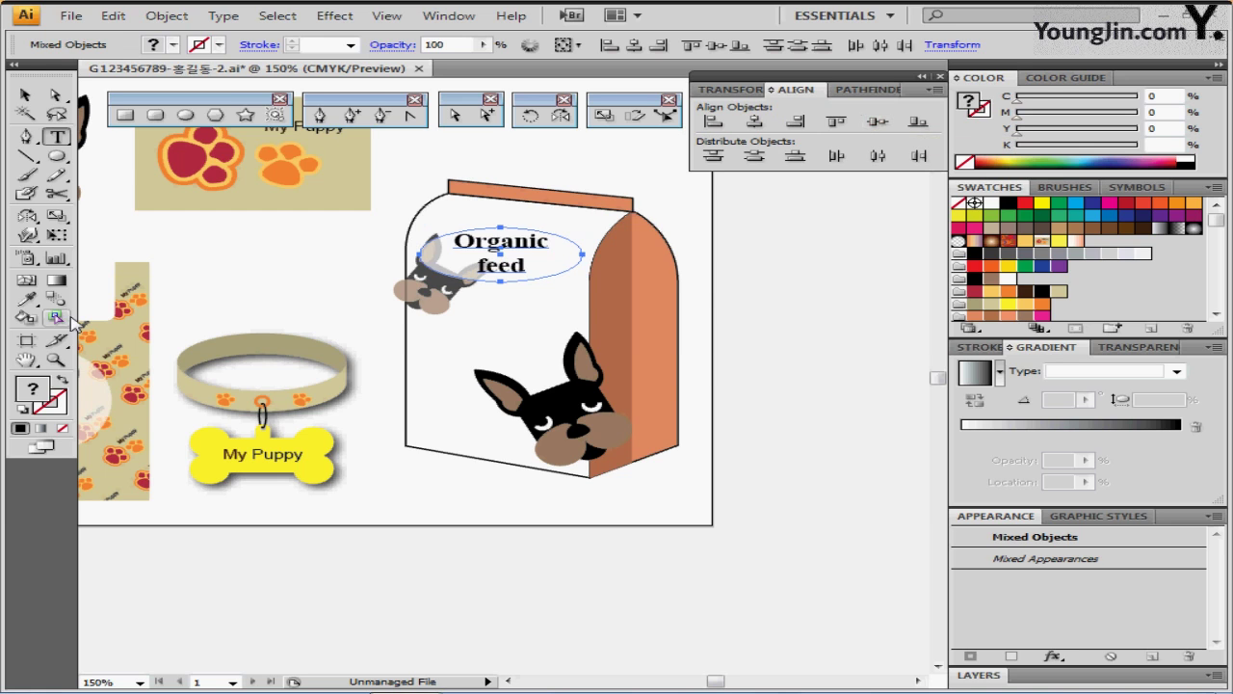
- Rotate the "Organic feed" text and its ellipse together by -10° to follow the slant of the package front
{"action": "double_click", "coordinate": [533, 115]}
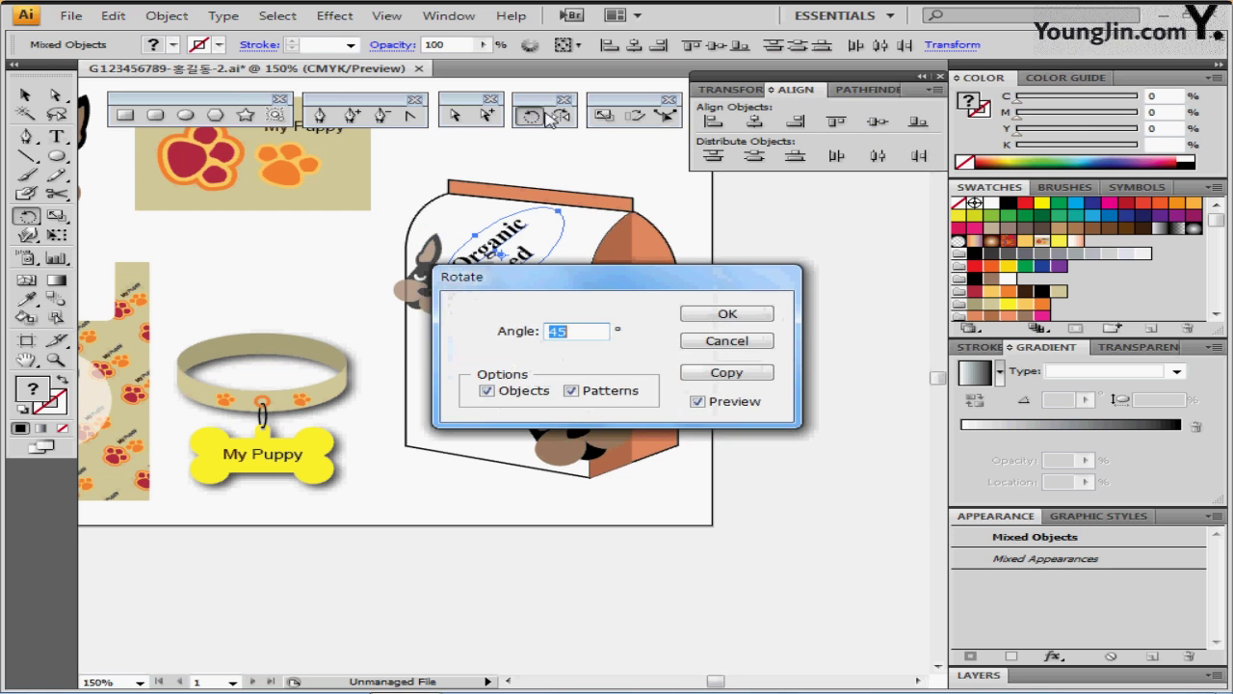
{"action": "type", "text": "-10"}
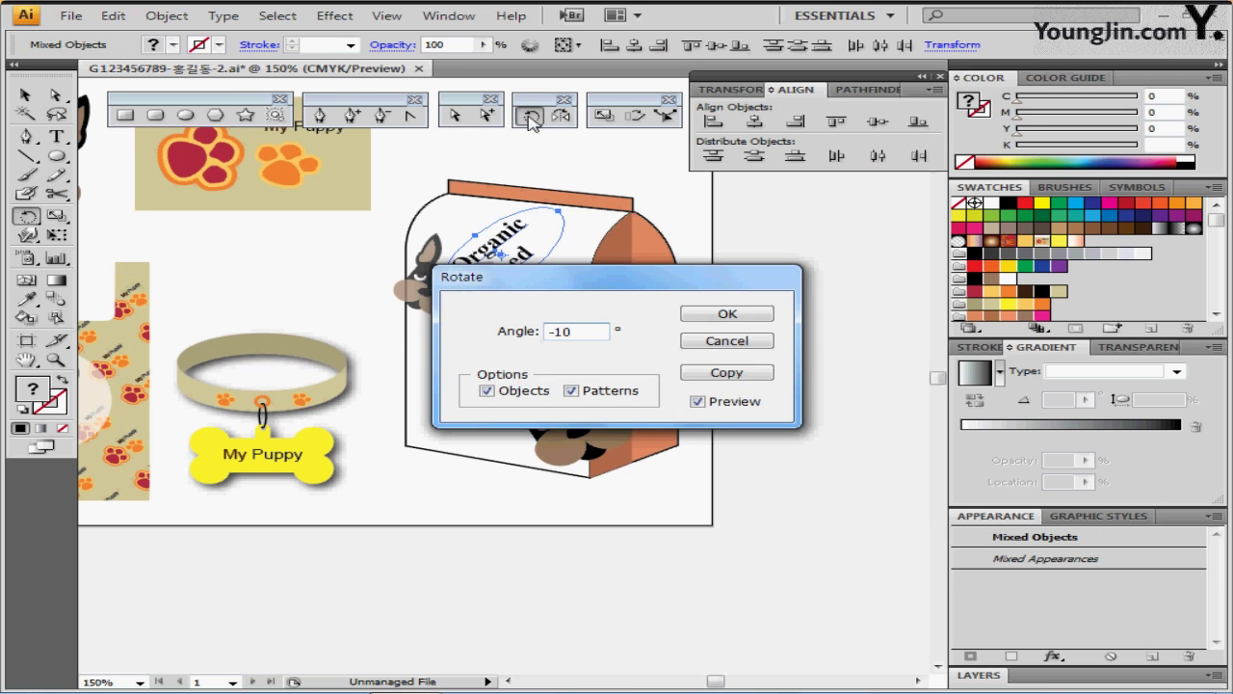
{"action": "left_click_drag", "start_coordinate": [501, 277], "coordinate": [631, 290]}
{"action": "key", "text": "Tab"}
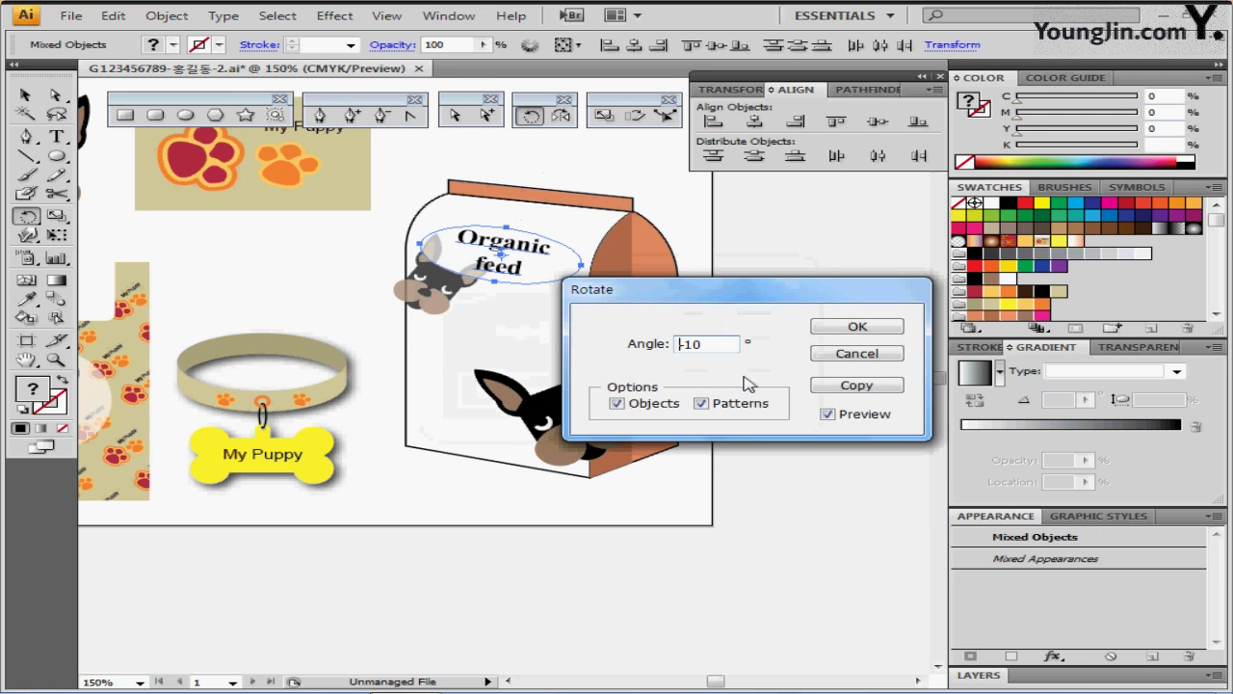
{"action": "left_click", "coordinate": [856, 331]}
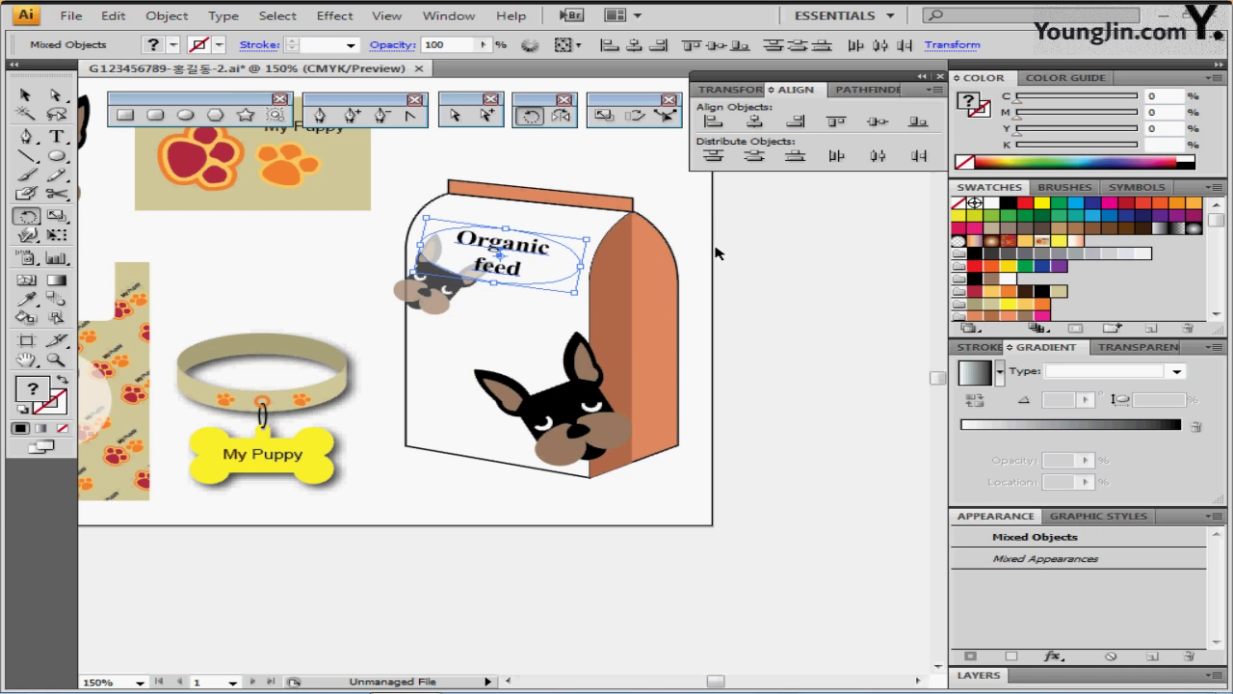
{"action": "left_click", "coordinate": [755, 292]}
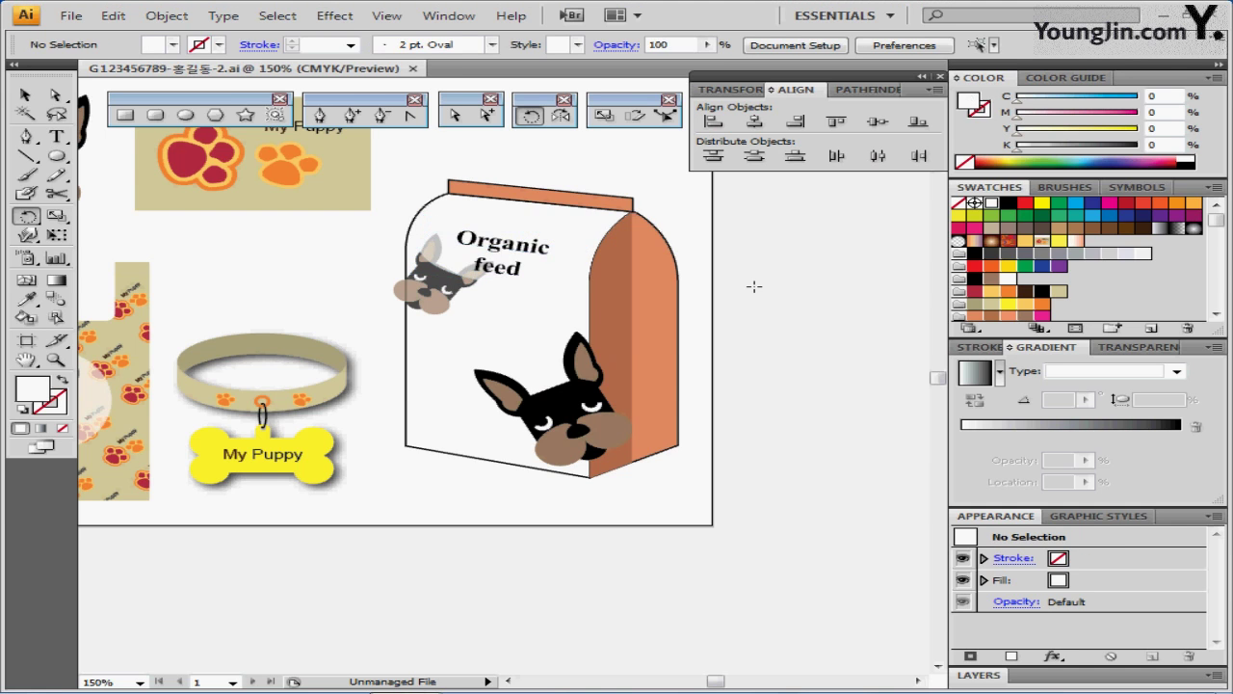
- Load the Decorative_Scatter brush library and choose its Hearts brush for the Paintbrush tool
{"action": "left_click_drag", "start_coordinate": [642, 366], "coordinate": [625, 358]}
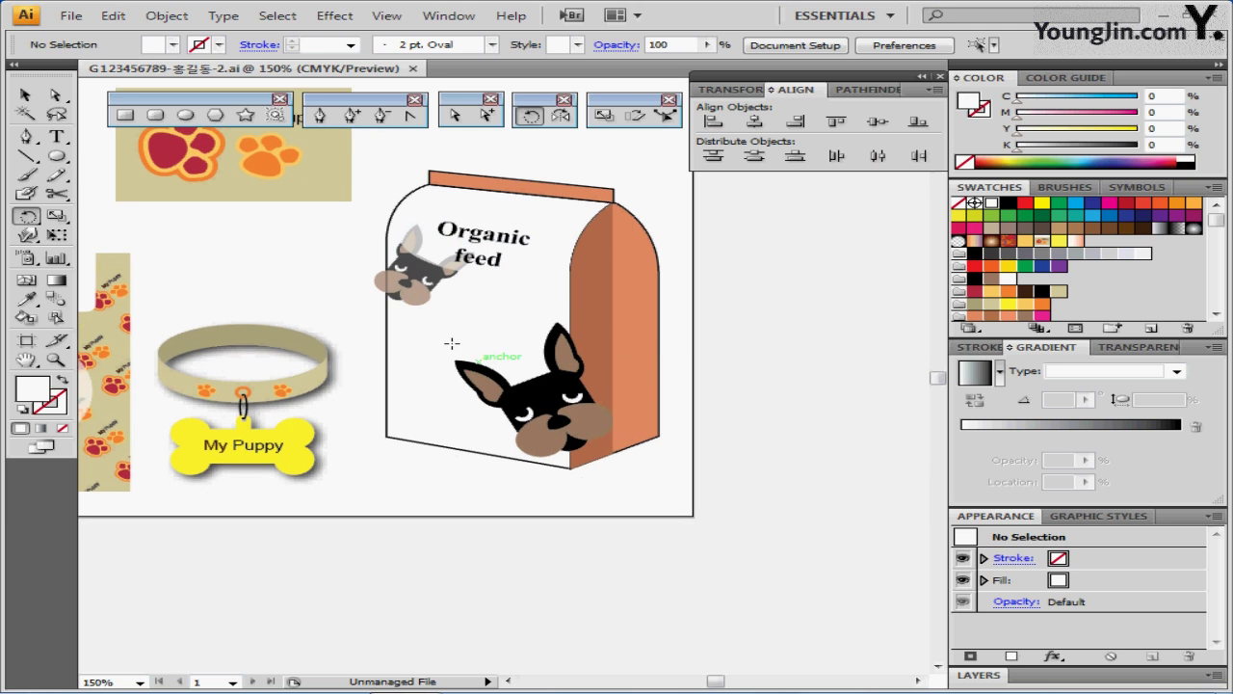
{"action": "mouse_move", "coordinate": [436, 334]}
{"action": "left_mouse_down"}
{"action": "mouse_move", "coordinate": [406, 315]}
{"action": "mouse_move", "coordinate": [432, 351]}
{"action": "left_mouse_up"}
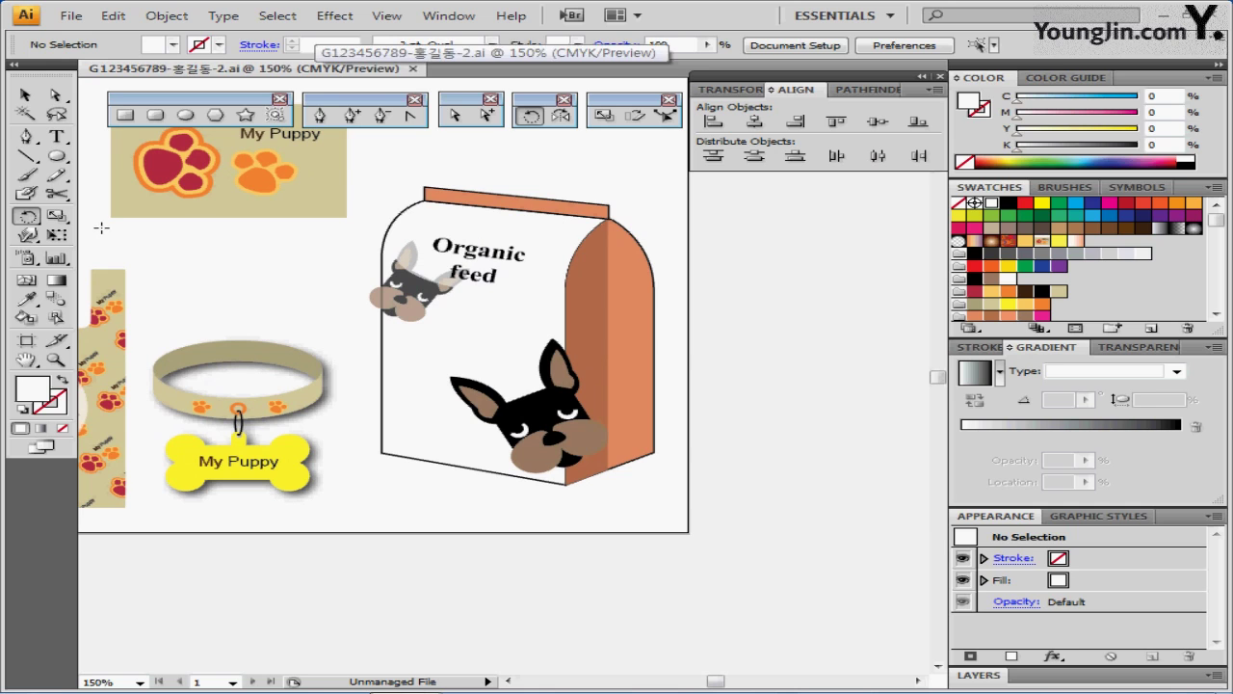
{"action": "left_click", "coordinate": [27, 174]}
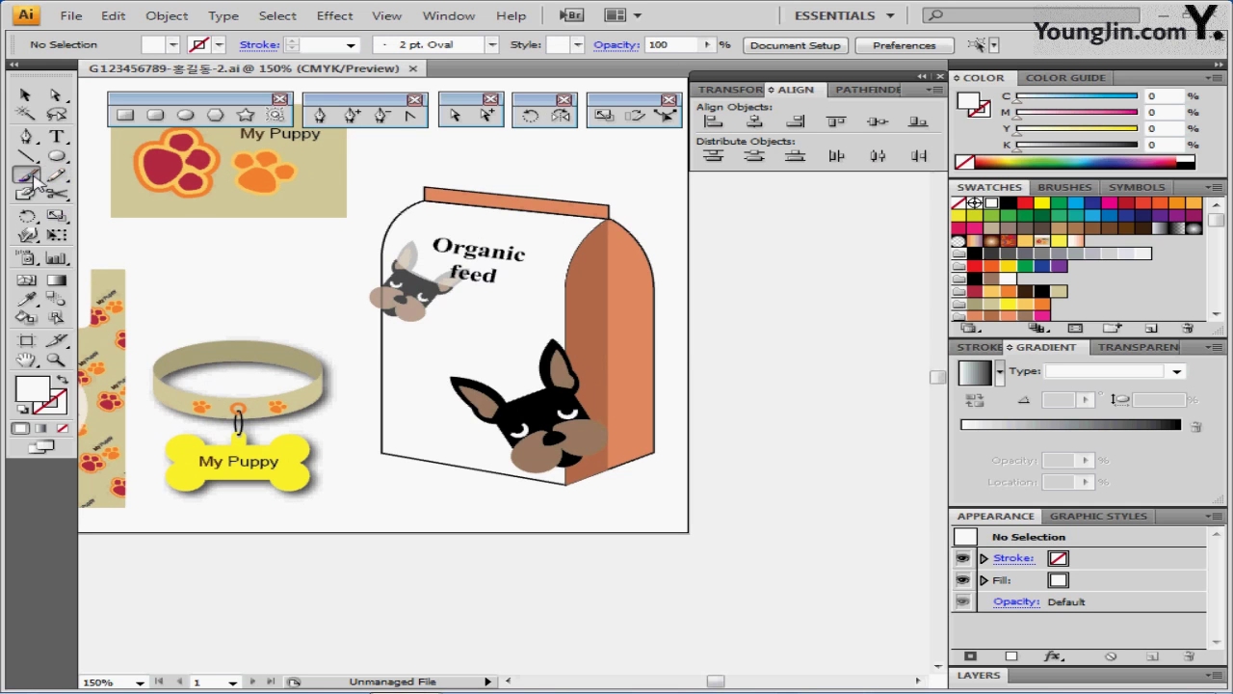
{"action": "left_click", "coordinate": [493, 45]}
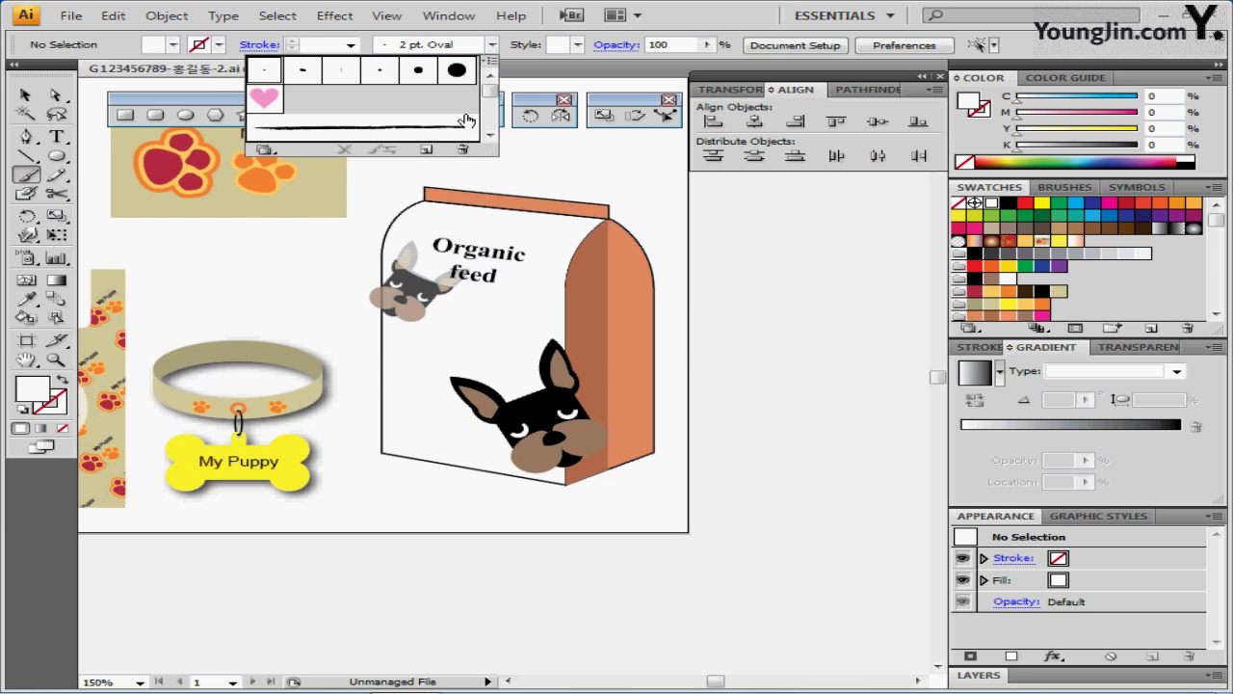
{"action": "left_click", "coordinate": [264, 150]}
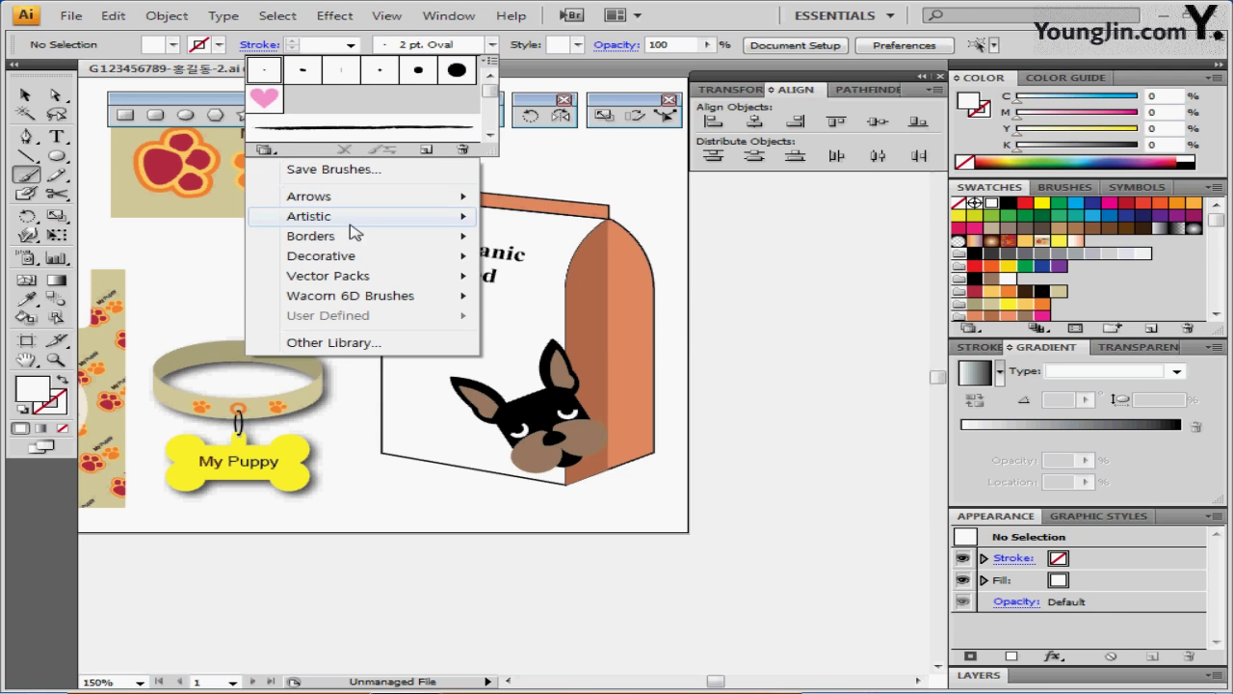
{"action": "mouse_move", "coordinate": [352, 265]}
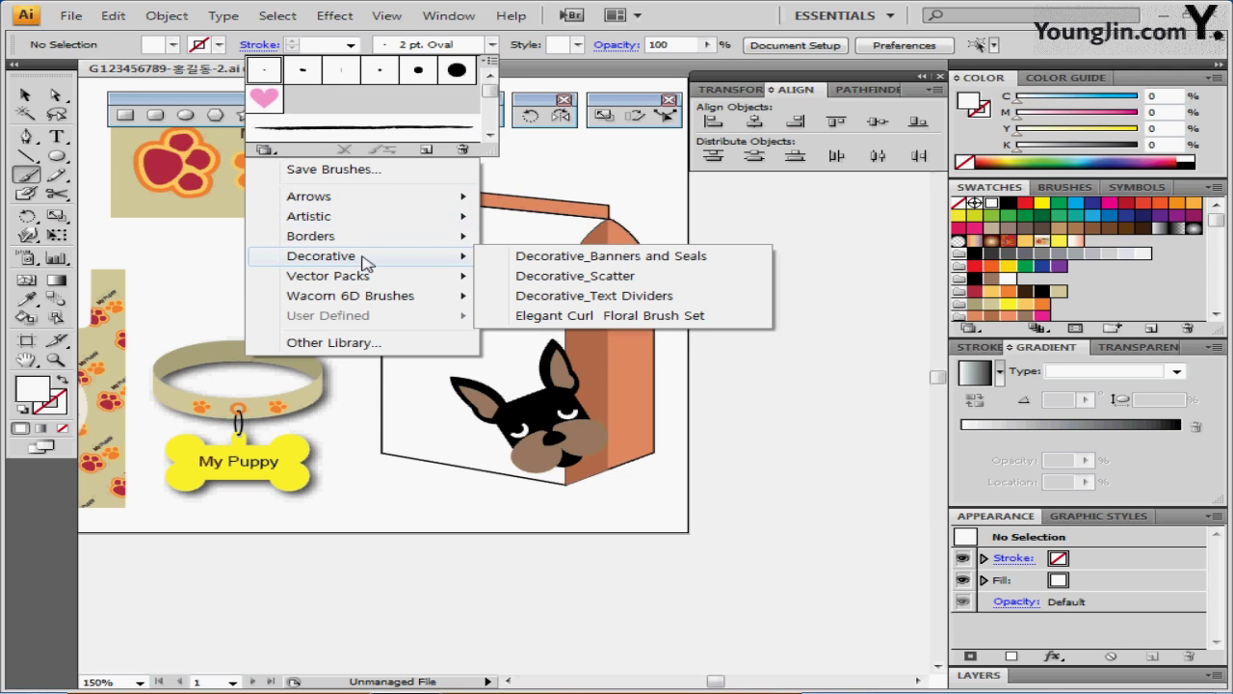
{"action": "left_click", "coordinate": [654, 280]}
{"action": "mouse_move", "coordinate": [776, 349]}
{"action": "left_mouse_down"}
{"action": "mouse_move", "coordinate": [683, 270]}
{"action": "mouse_move", "coordinate": [690, 244]}
{"action": "left_mouse_up"}
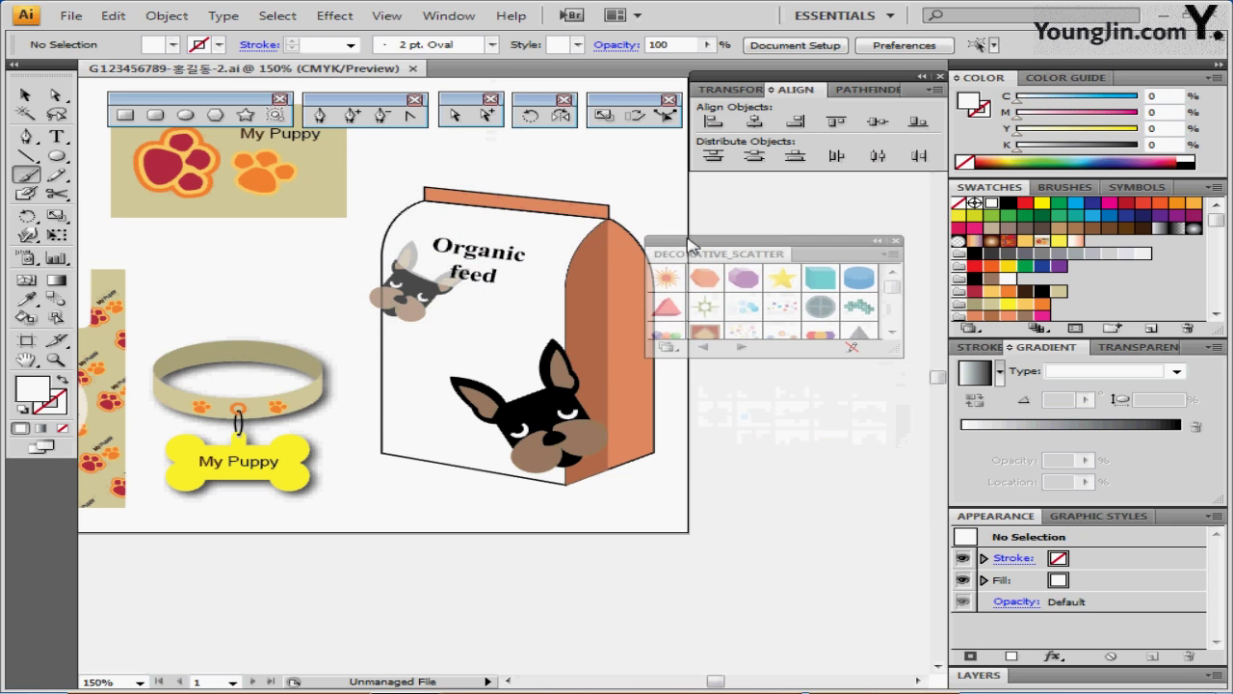
{"action": "mouse_move", "coordinate": [885, 350]}
{"action": "left_mouse_down"}
{"action": "mouse_move", "coordinate": [879, 457]}
{"action": "mouse_move", "coordinate": [878, 444]}
{"action": "left_mouse_up"}
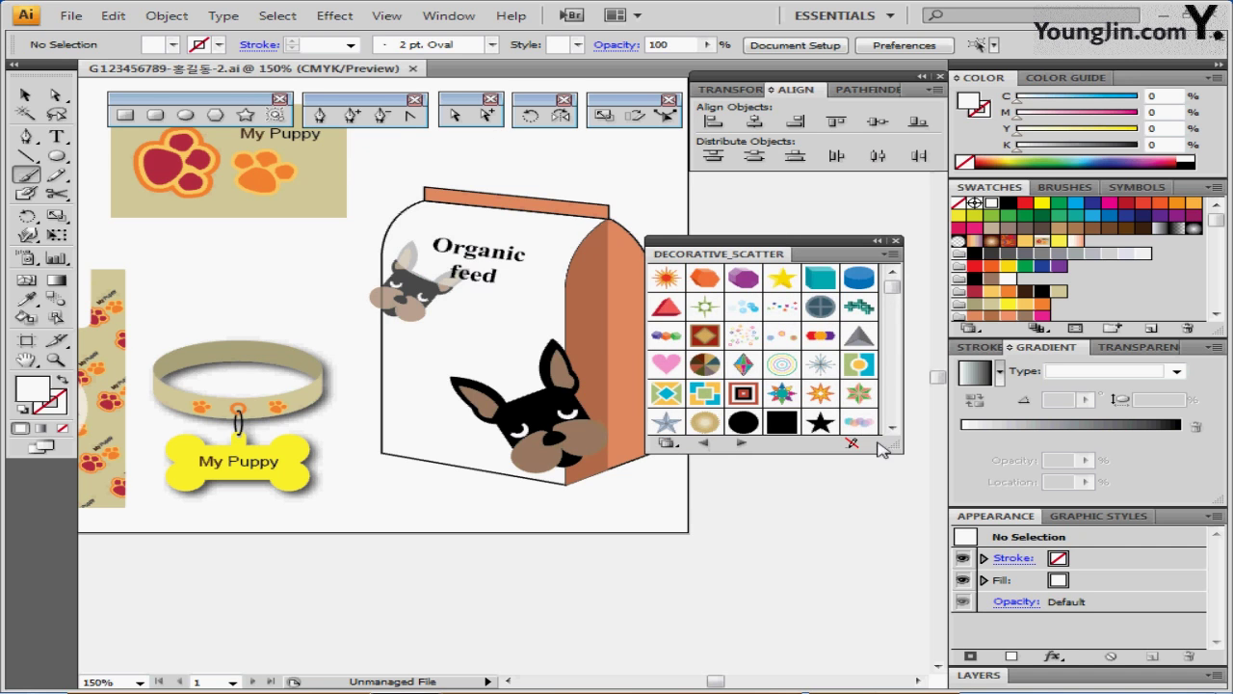
{"action": "left_click", "coordinate": [667, 364]}
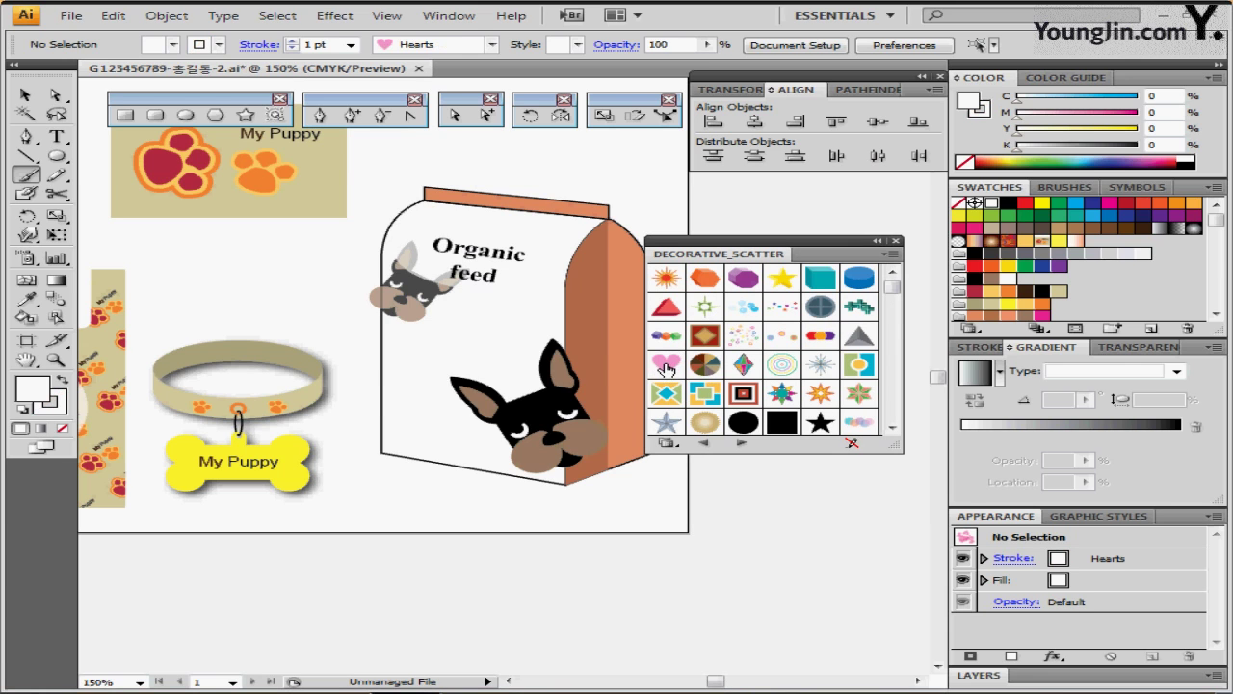
{"action": "left_click", "coordinate": [895, 241]}
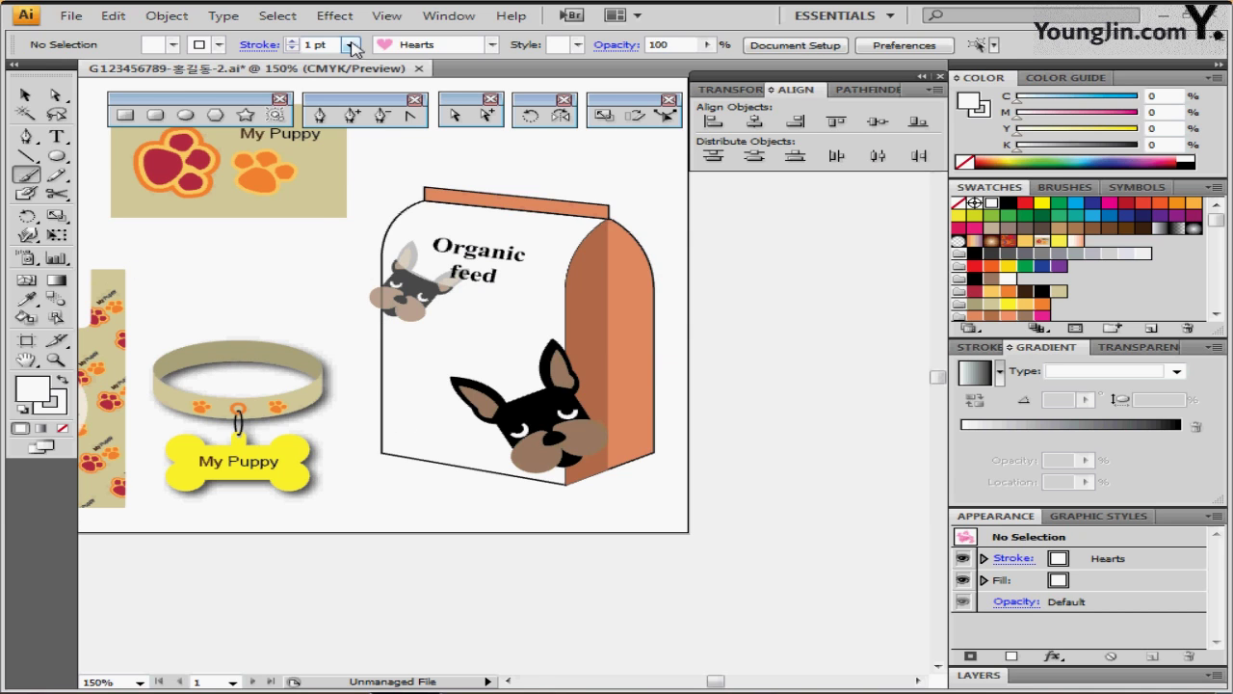
- Set the stroke weight of the Hearts brush to 0.4 pt
{"action": "left_click", "coordinate": [353, 45]}
{"action": "left_click", "coordinate": [352, 46]}
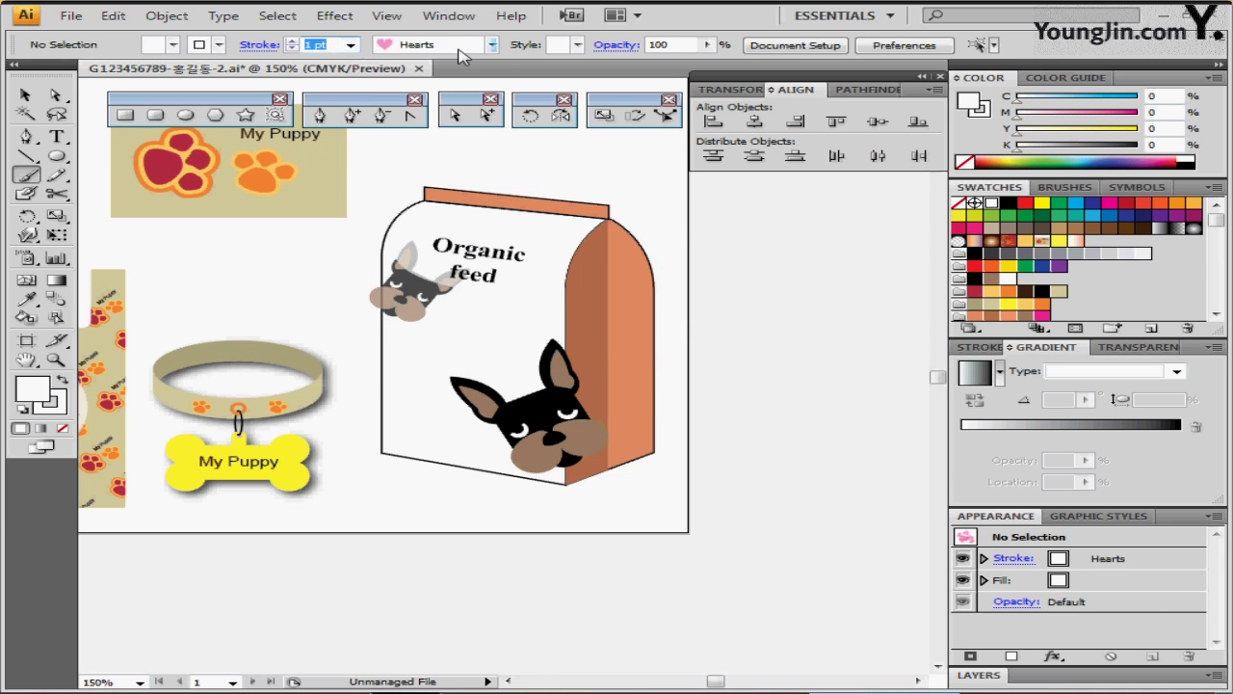
{"action": "type", "text": ".4"}
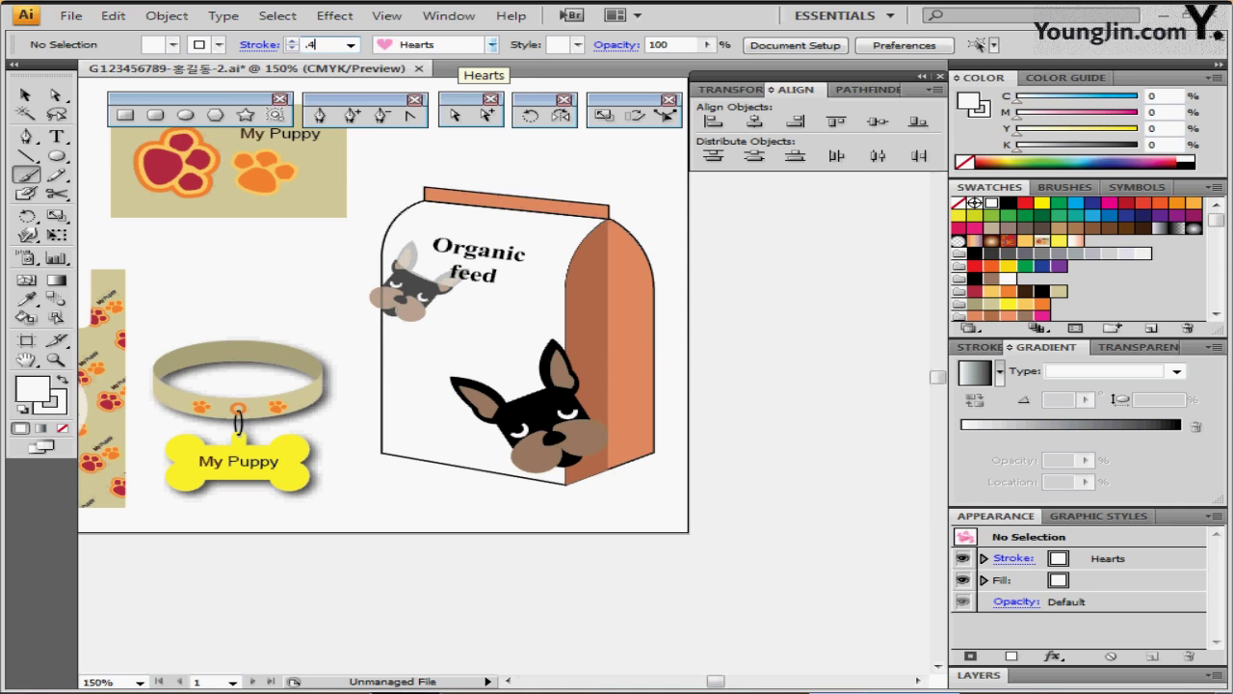
{"action": "key", "text": "Return"}
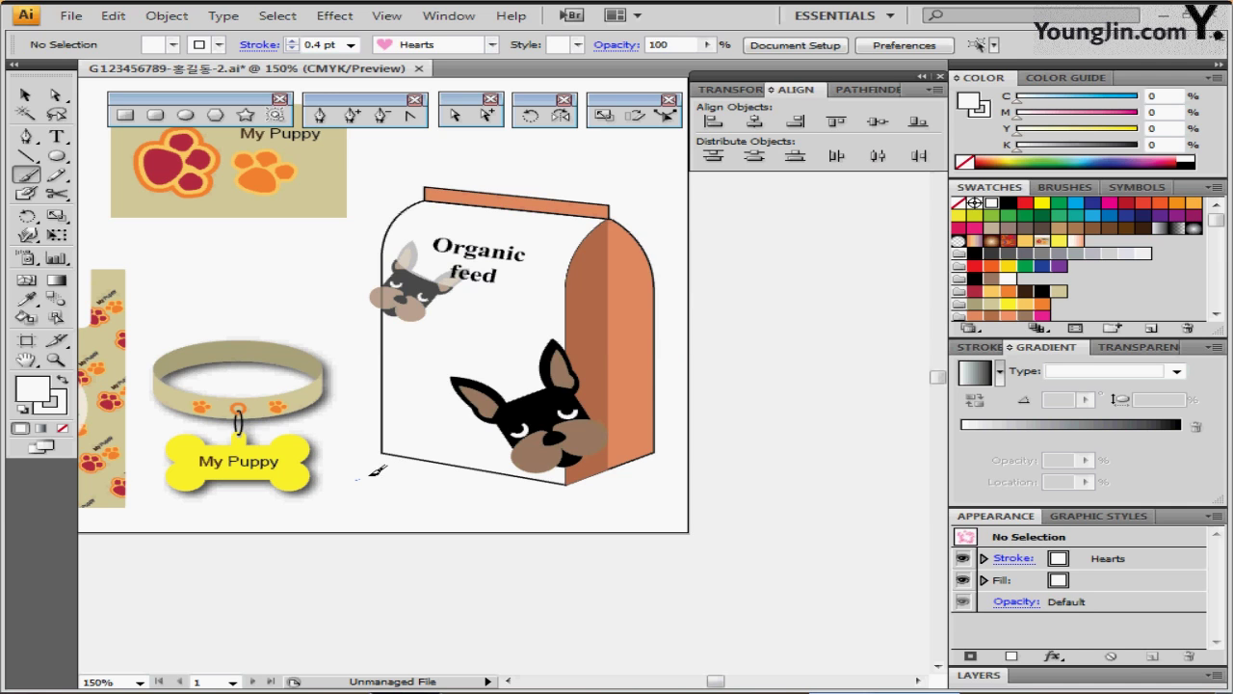
{"action": "mouse_move", "coordinate": [356, 478]}
{"action": "left_mouse_down"}
{"action": "mouse_move", "coordinate": [450, 393]}
{"action": "mouse_move", "coordinate": [442, 334]}
{"action": "mouse_move", "coordinate": [456, 311]}
{"action": "mouse_move", "coordinate": [518, 276]}
{"action": "mouse_move", "coordinate": [625, 281]}
{"action": "left_mouse_up"}
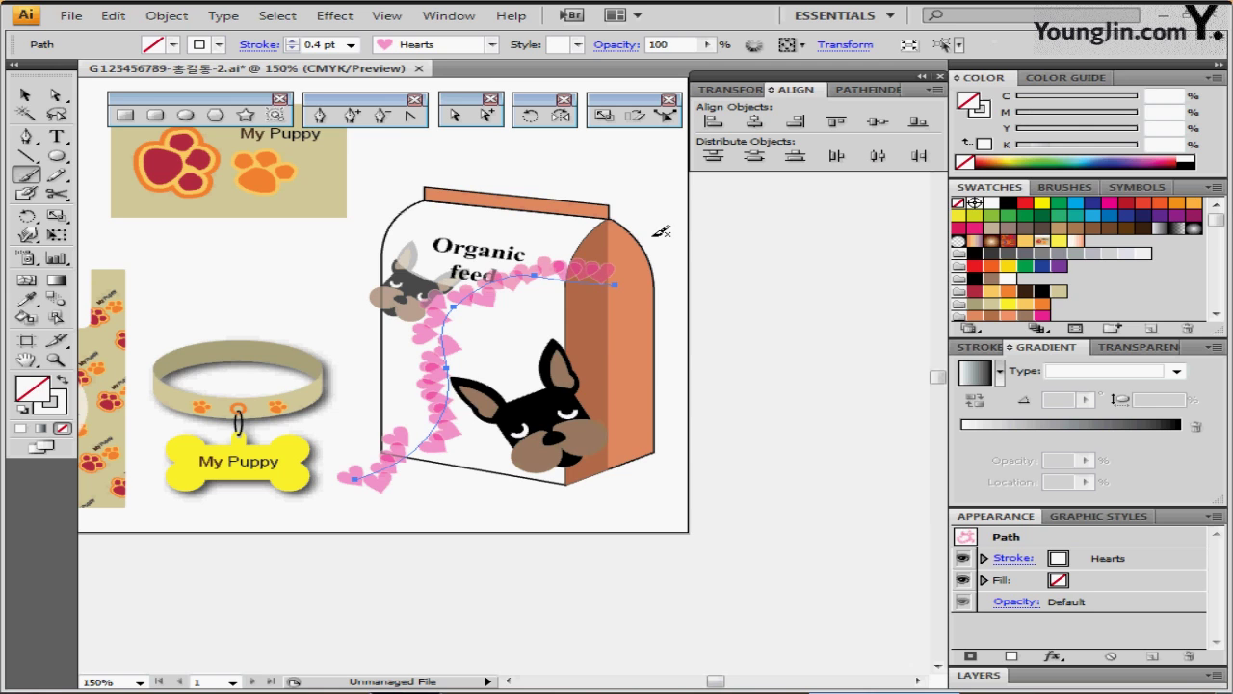
{"action": "key", "text": "ctrl+z"}
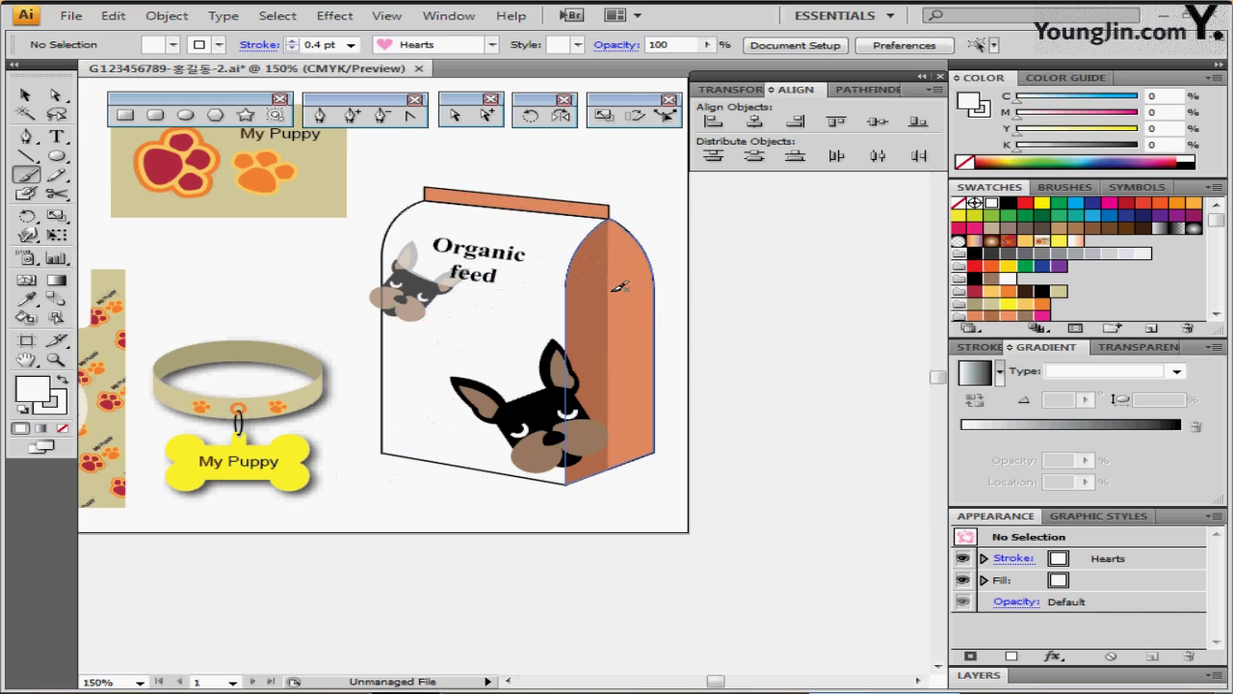
{"action": "mouse_move", "coordinate": [496, 294]}
{"action": "left_mouse_down"}
{"action": "mouse_move", "coordinate": [411, 430]}
{"action": "mouse_move", "coordinate": [355, 471]}
{"action": "left_mouse_up"}
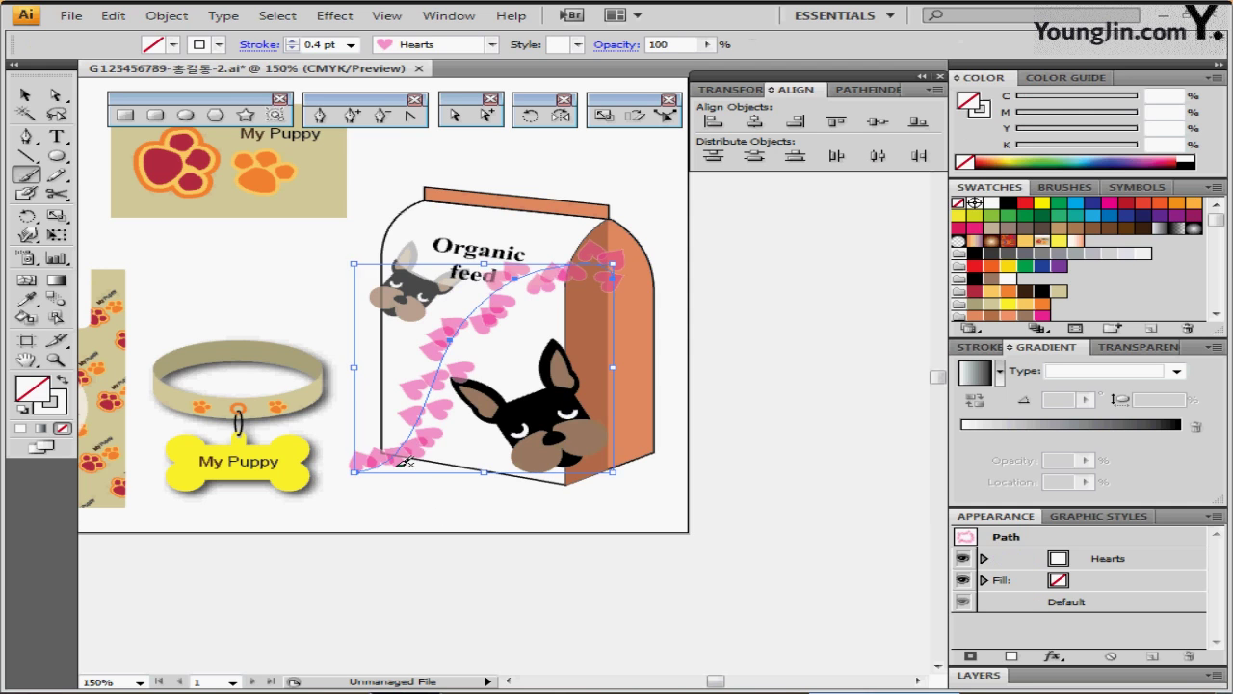
{"action": "key", "text": "ctrl+z"}
{"action": "mouse_move", "coordinate": [362, 474]}
{"action": "left_mouse_down"}
{"action": "mouse_move", "coordinate": [427, 440]}
{"action": "mouse_move", "coordinate": [428, 370]}
{"action": "mouse_move", "coordinate": [448, 318]}
{"action": "mouse_move", "coordinate": [628, 251]}
{"action": "left_mouse_up"}
{"action": "left_click_drag", "start_coordinate": [547, 300], "coordinate": [545, 299]}
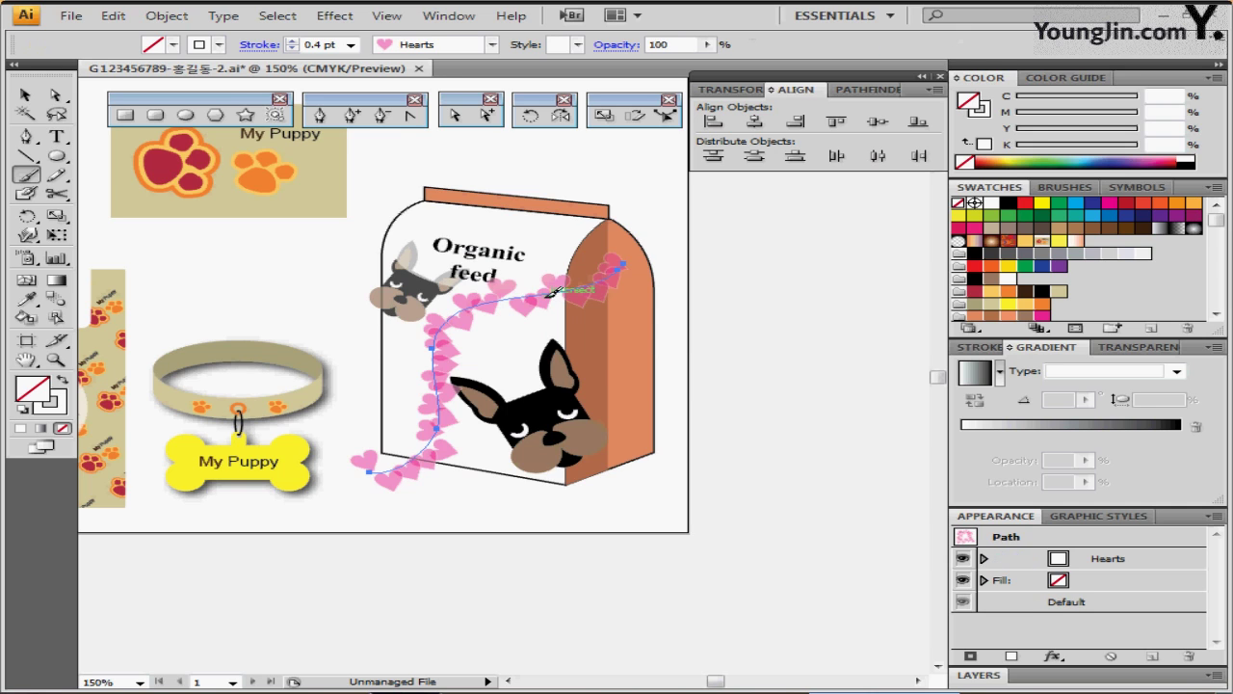
{"action": "key", "text": "Delete"}
- Paint a curved Hearts stroke from the package's lower front corner around the large puppy head to the side panel, nudging and tilting it slightly
{"action": "mouse_move", "coordinate": [424, 434]}
{"action": "left_mouse_down"}
{"action": "mouse_move", "coordinate": [426, 333]}
{"action": "mouse_move", "coordinate": [467, 307]}
{"action": "mouse_move", "coordinate": [535, 303]}
{"action": "mouse_move", "coordinate": [607, 248]}
{"action": "left_mouse_up"}
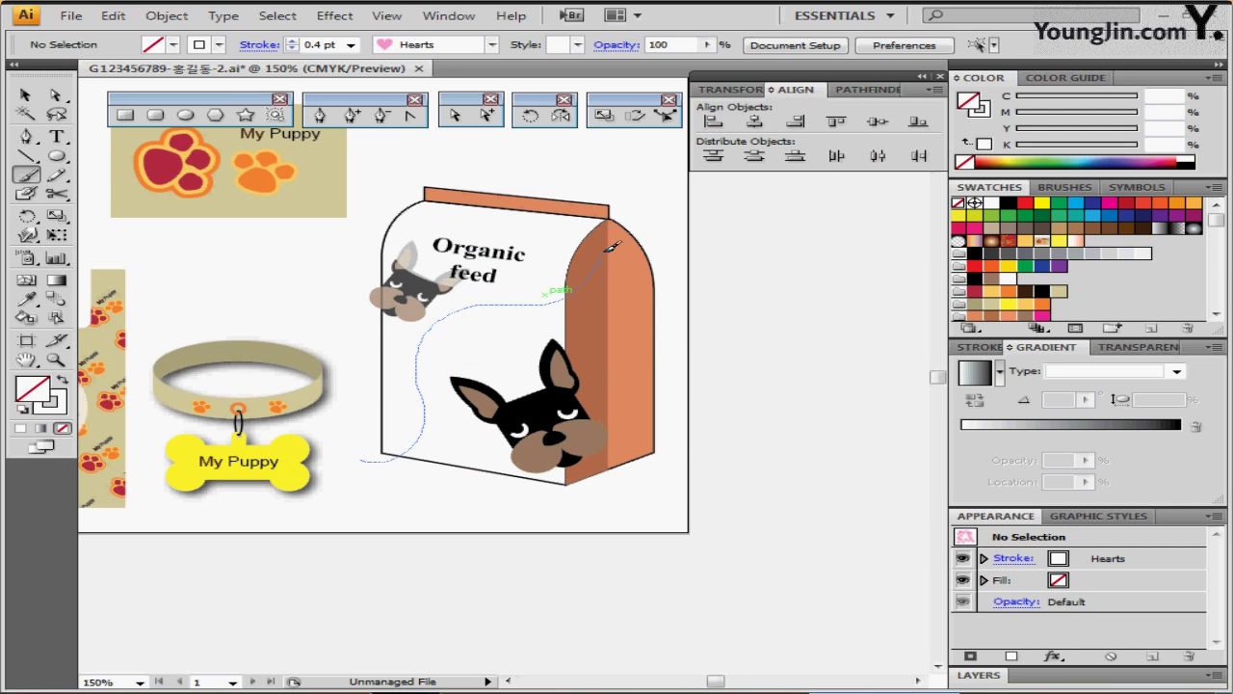
{"action": "left_click_drag", "start_coordinate": [536, 305], "coordinate": [548, 311]}
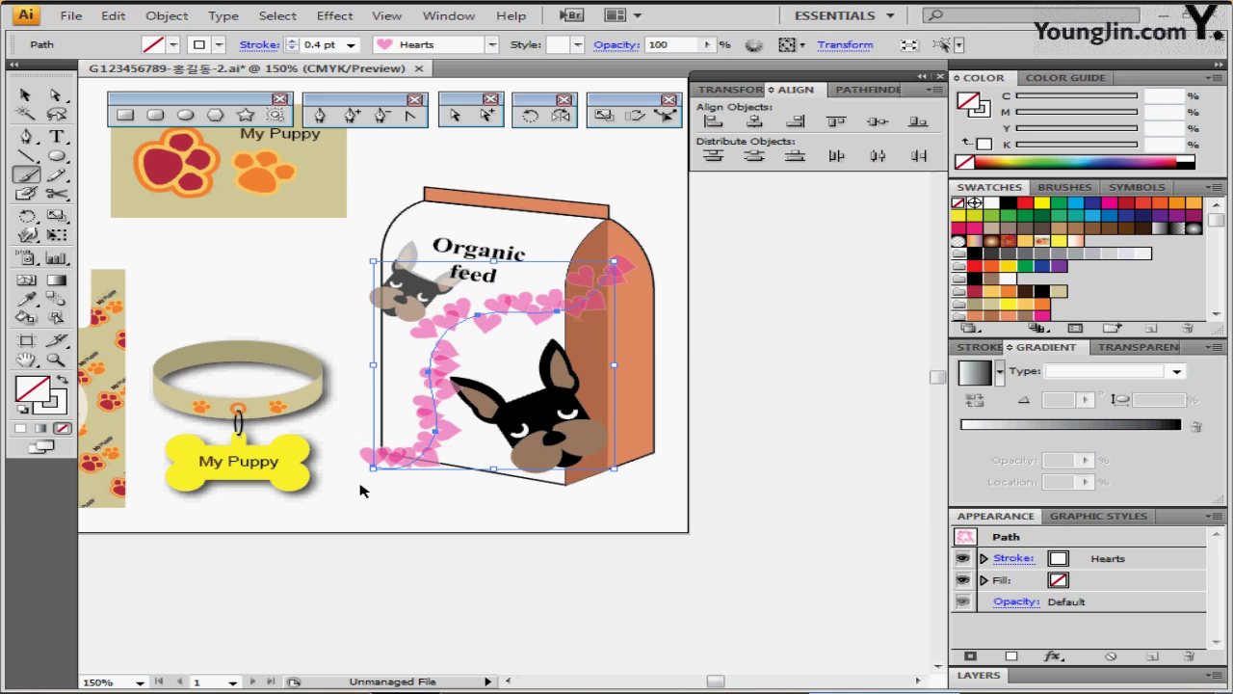
{"action": "left_click_drag", "start_coordinate": [364, 476], "coordinate": [369, 489]}
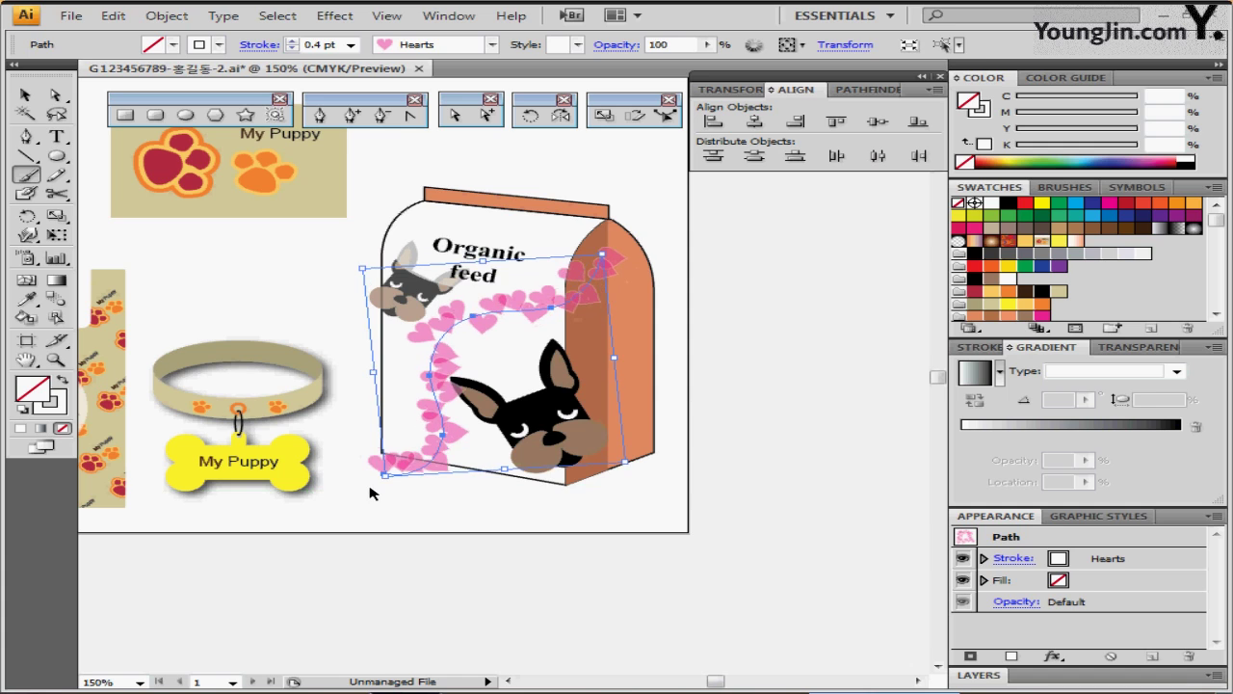
{"action": "left_click", "coordinate": [370, 490]}
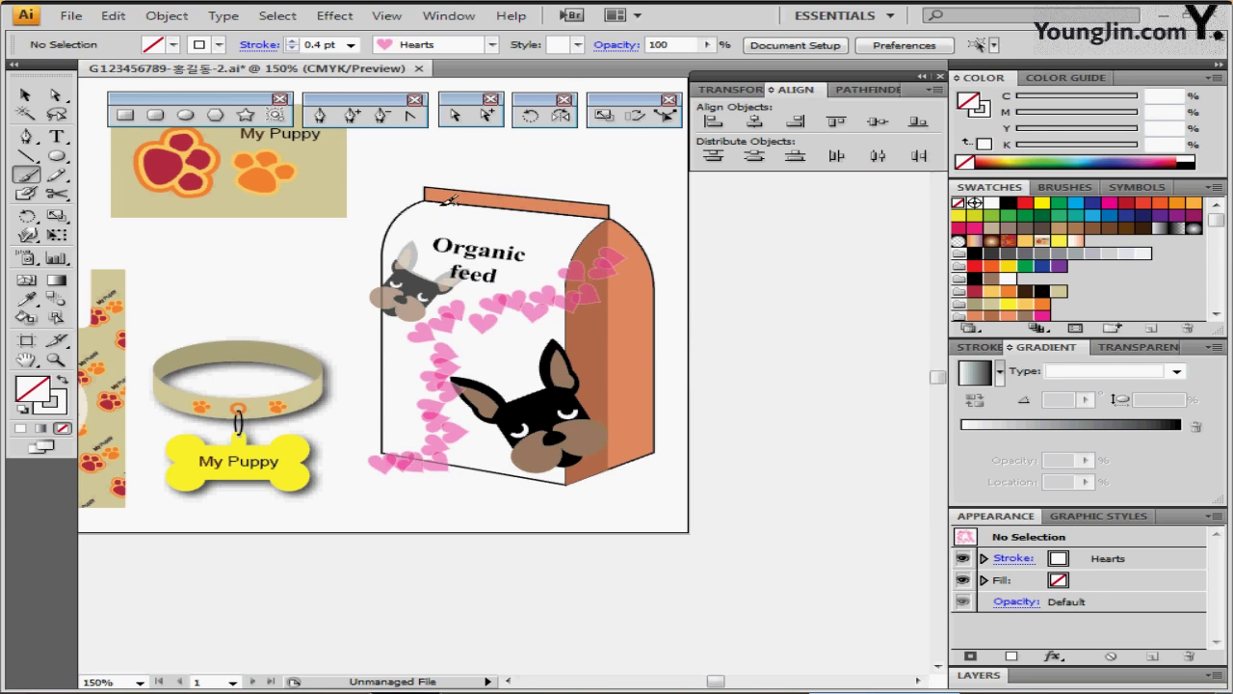
- Bring the package's front outline path in front of all artwork and fill it with yellow (Y 100)
{"action": "left_click", "coordinate": [405, 224], "text": "ctrl"}
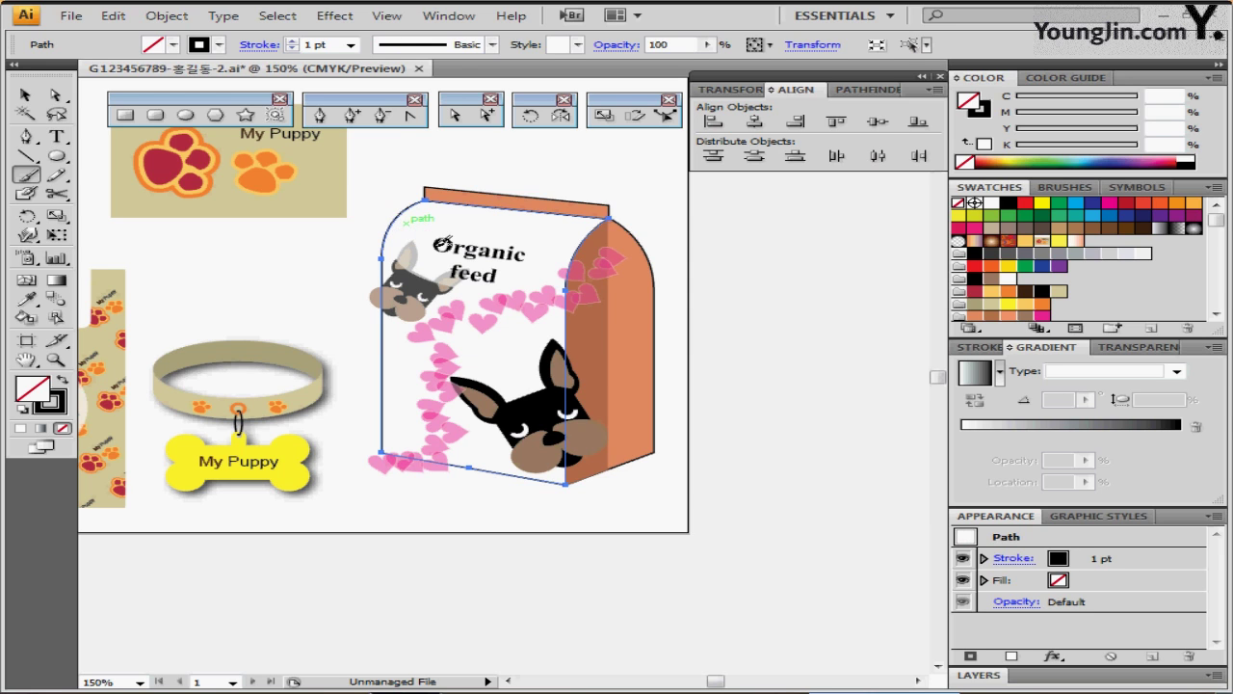
{"action": "right_click", "coordinate": [434, 238]}
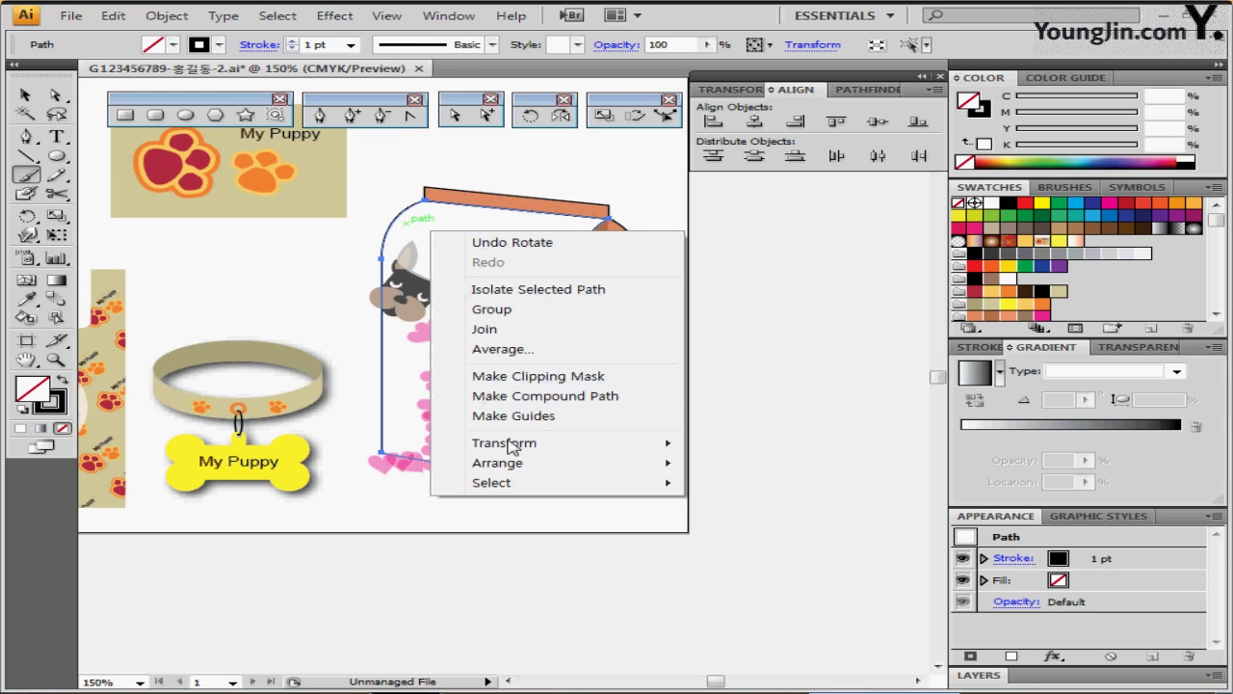
{"action": "mouse_move", "coordinate": [511, 462]}
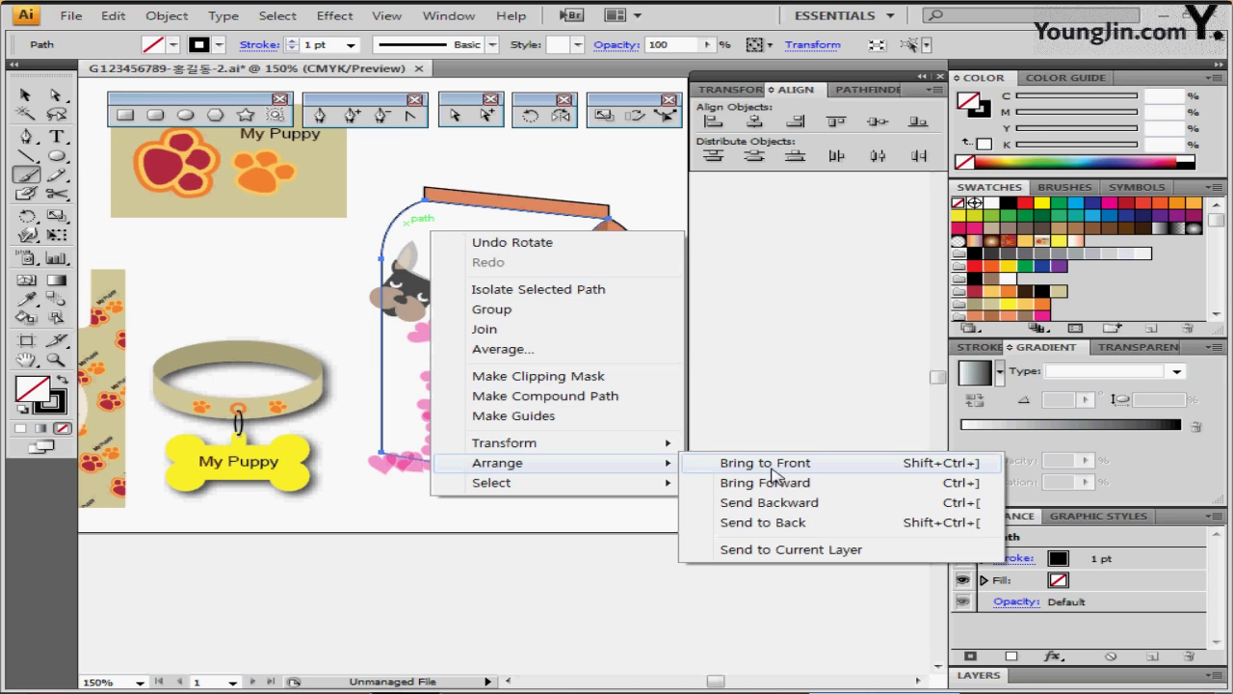
{"action": "left_click", "coordinate": [772, 467]}
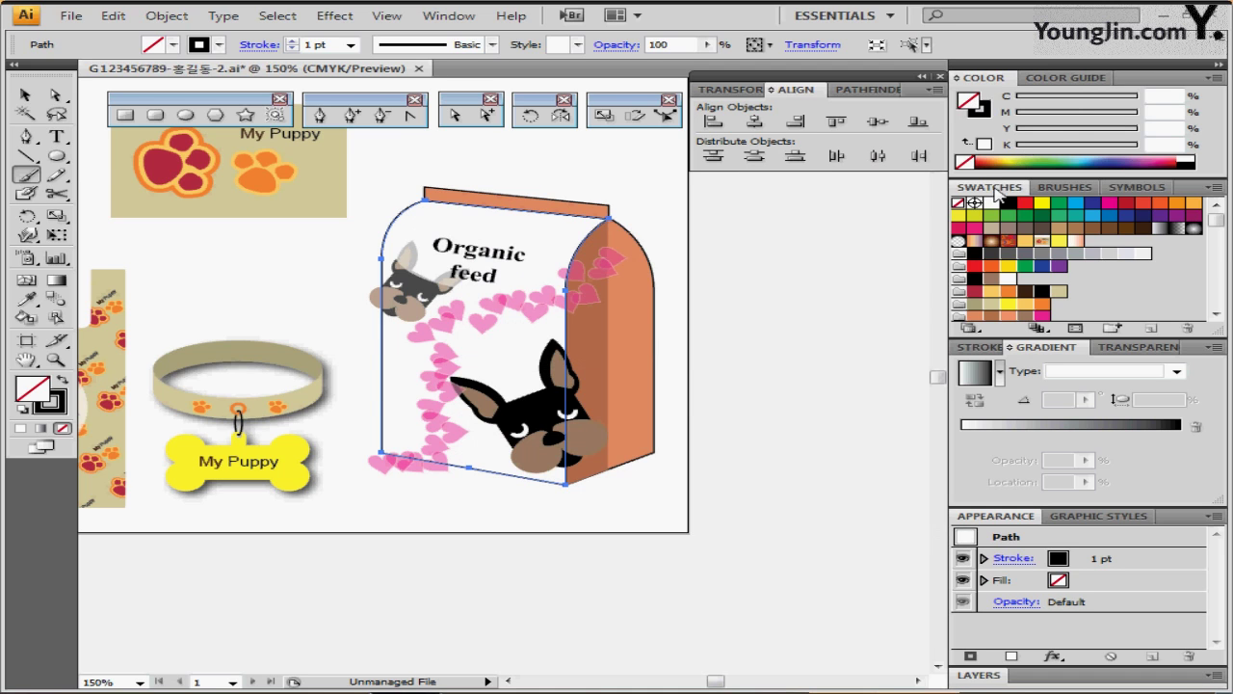
{"action": "left_click", "coordinate": [1042, 204]}
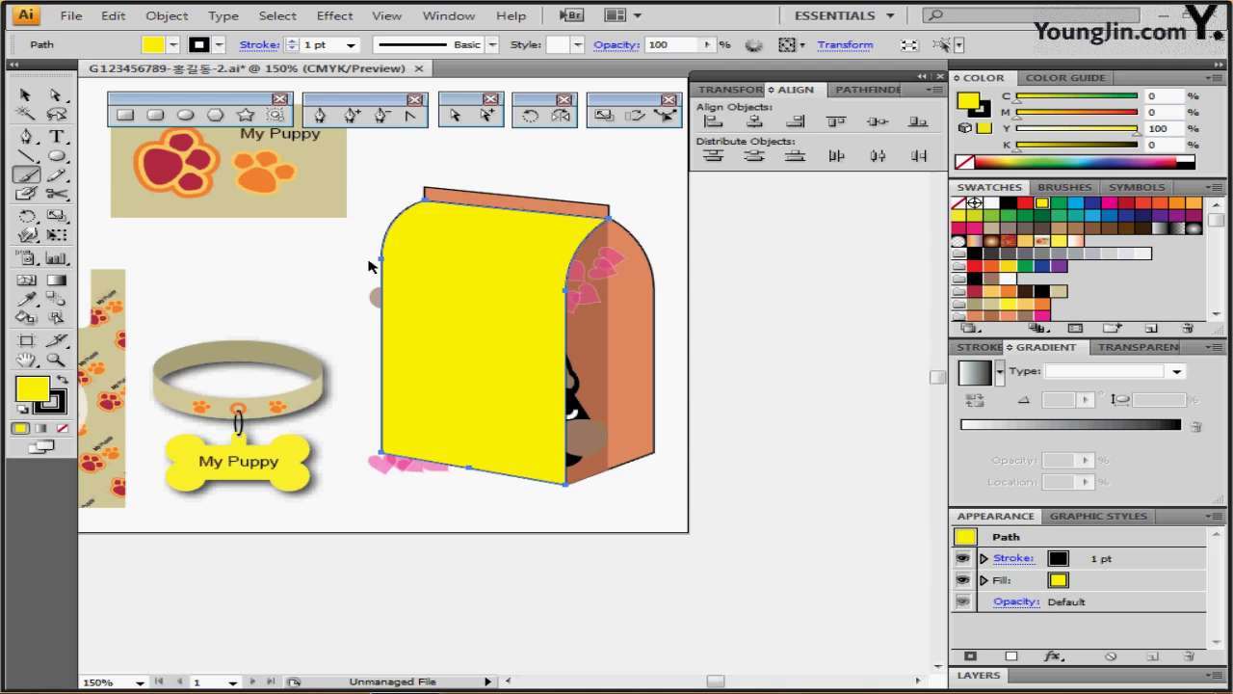
- Clip the puppy heads, label and hearts to the yellow front shape with a clipping mask
{"action": "key", "text": "ctrl"}
{"action": "left_click_drag", "start_coordinate": [364, 231], "coordinate": [540, 504]}
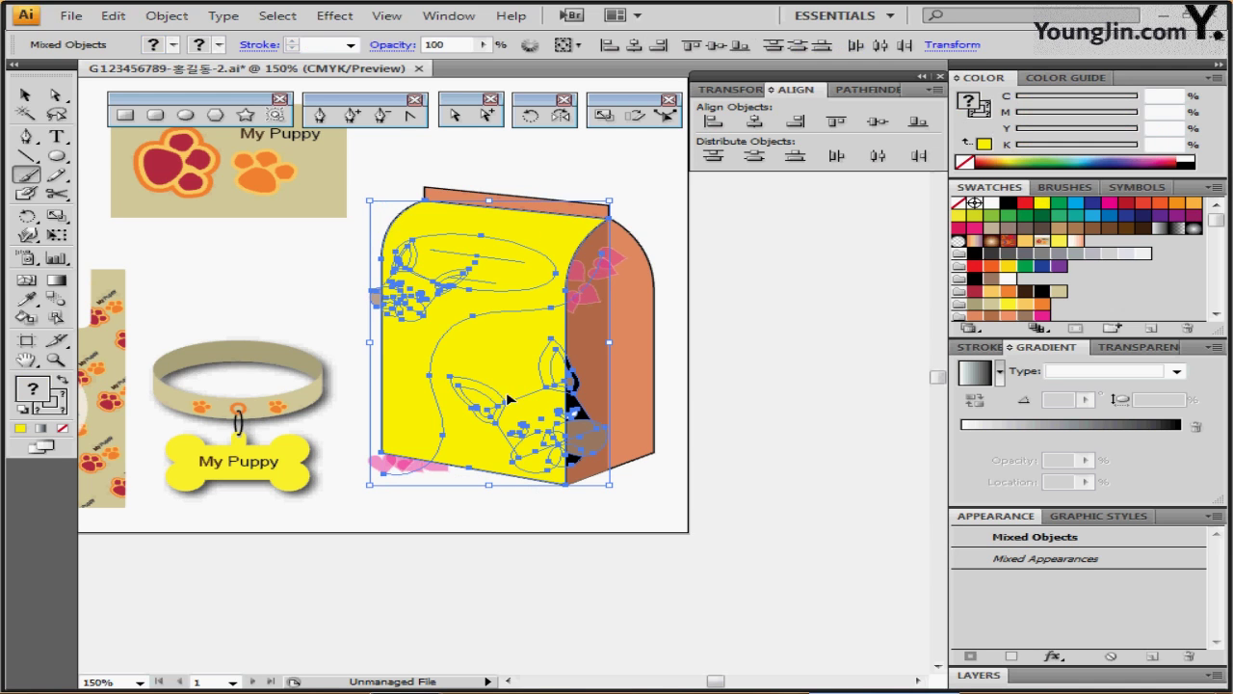
{"action": "right_click", "coordinate": [466, 311]}
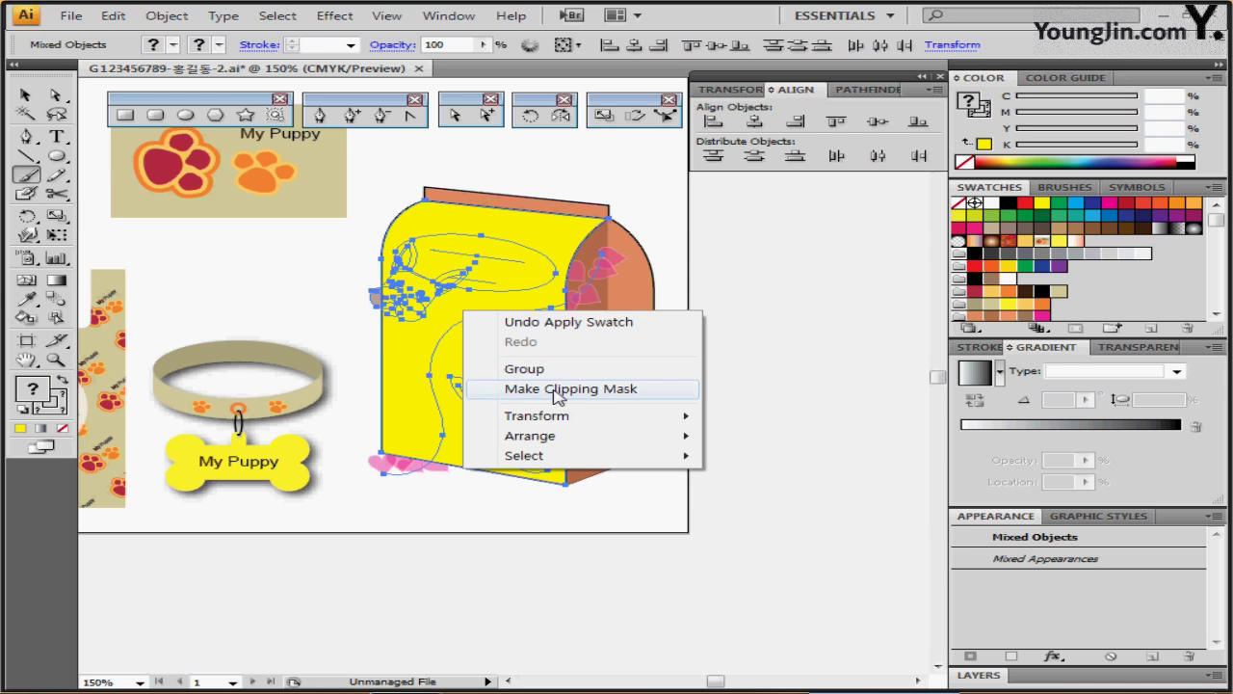
{"action": "left_click", "coordinate": [656, 396]}
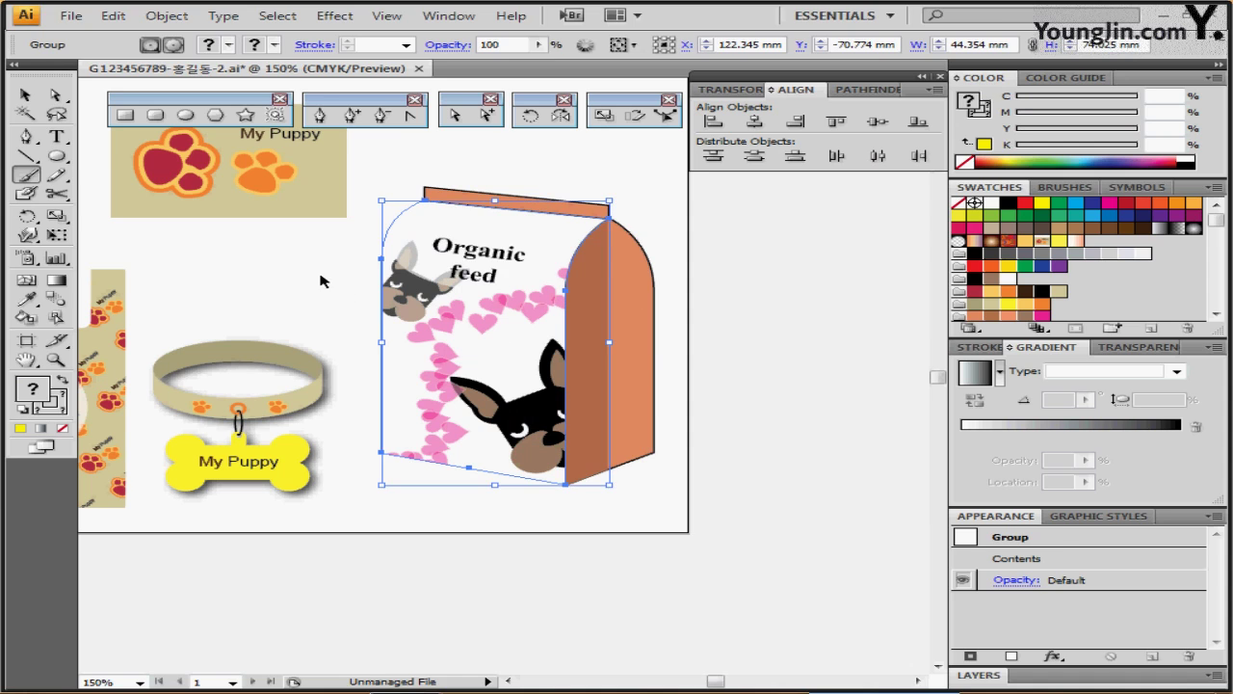
{"action": "left_click", "coordinate": [337, 268]}
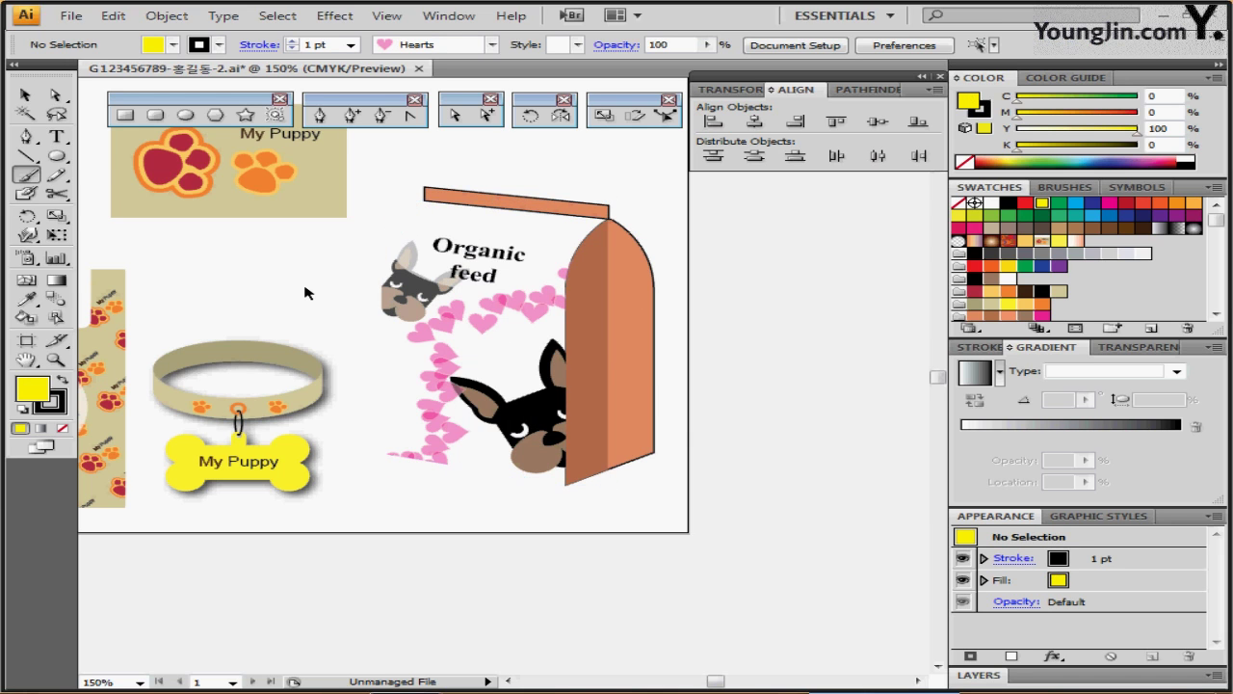
- Fill the package front's clipping path with the white-to-orange linear gradient at a 90° angle and check its end colours
{"action": "double_click", "coordinate": [395, 228]}
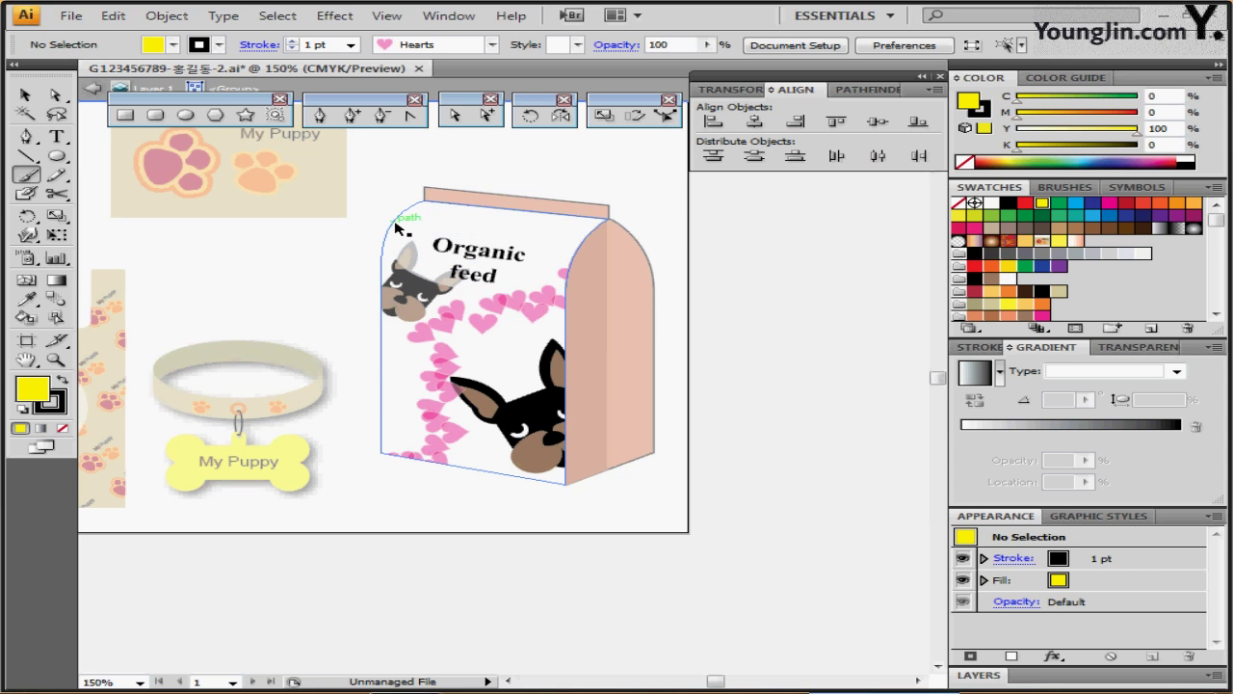
{"action": "left_click", "coordinate": [395, 227]}
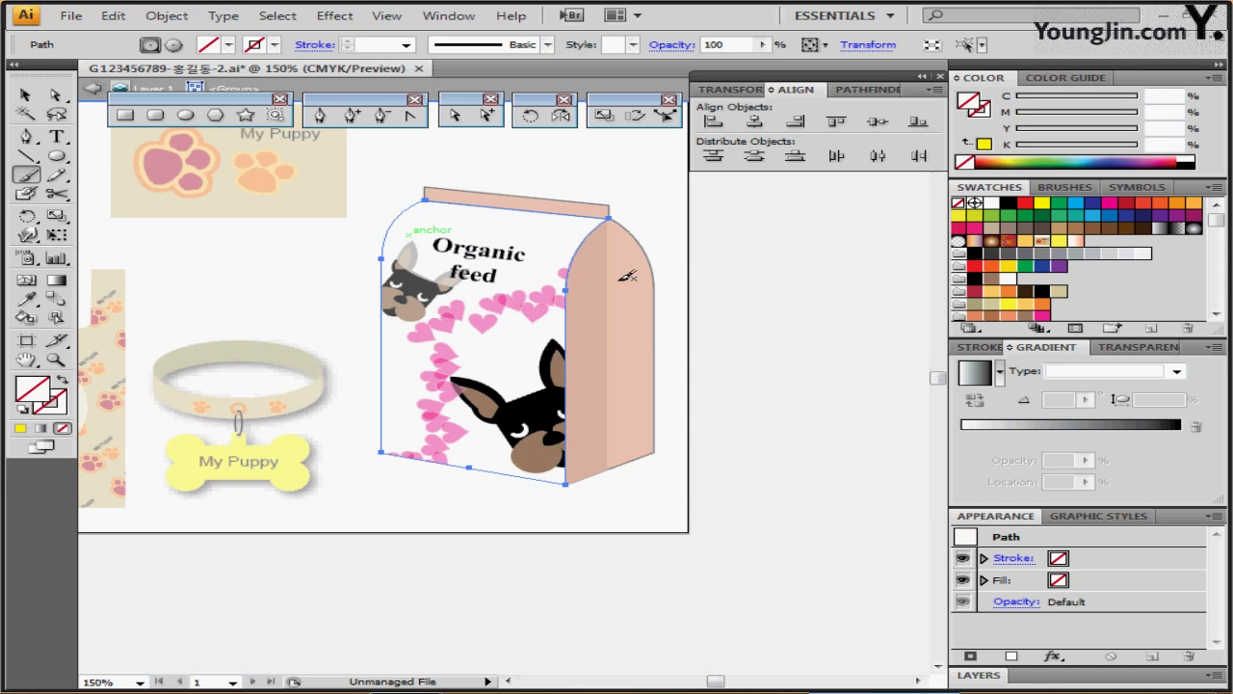
{"action": "left_click", "coordinate": [1079, 242]}
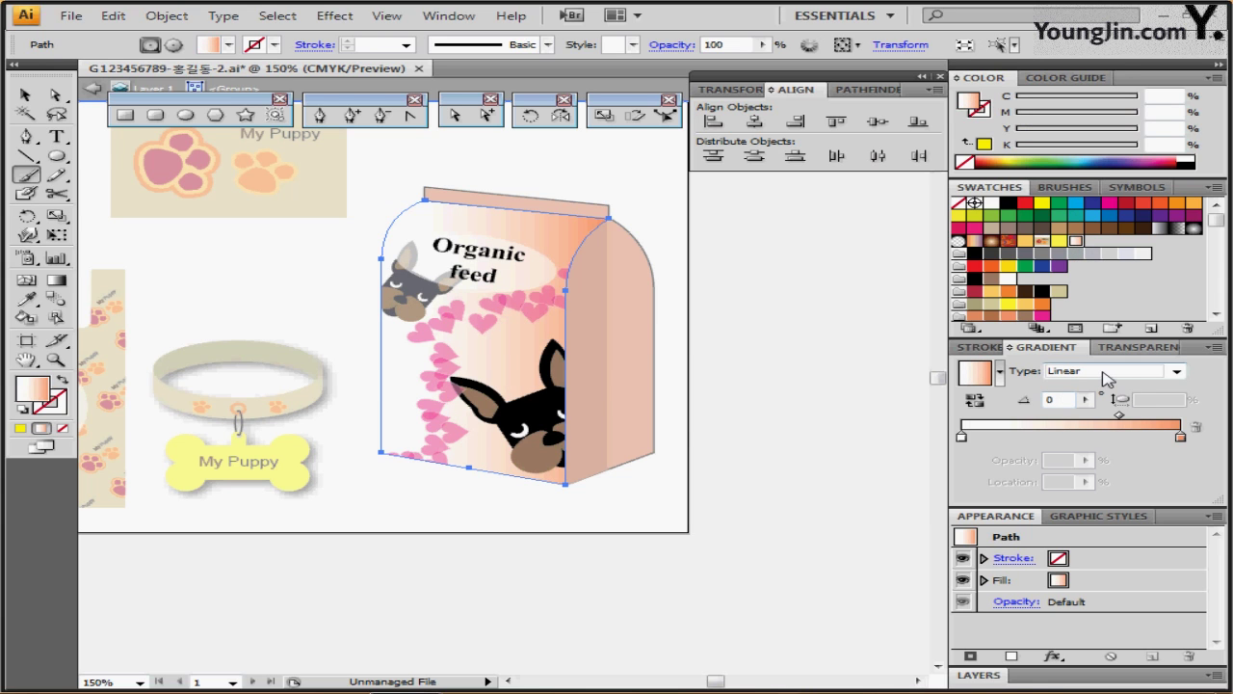
{"action": "left_click", "coordinate": [1060, 399]}
{"action": "type", "text": "90"}
{"action": "key", "text": "Return"}
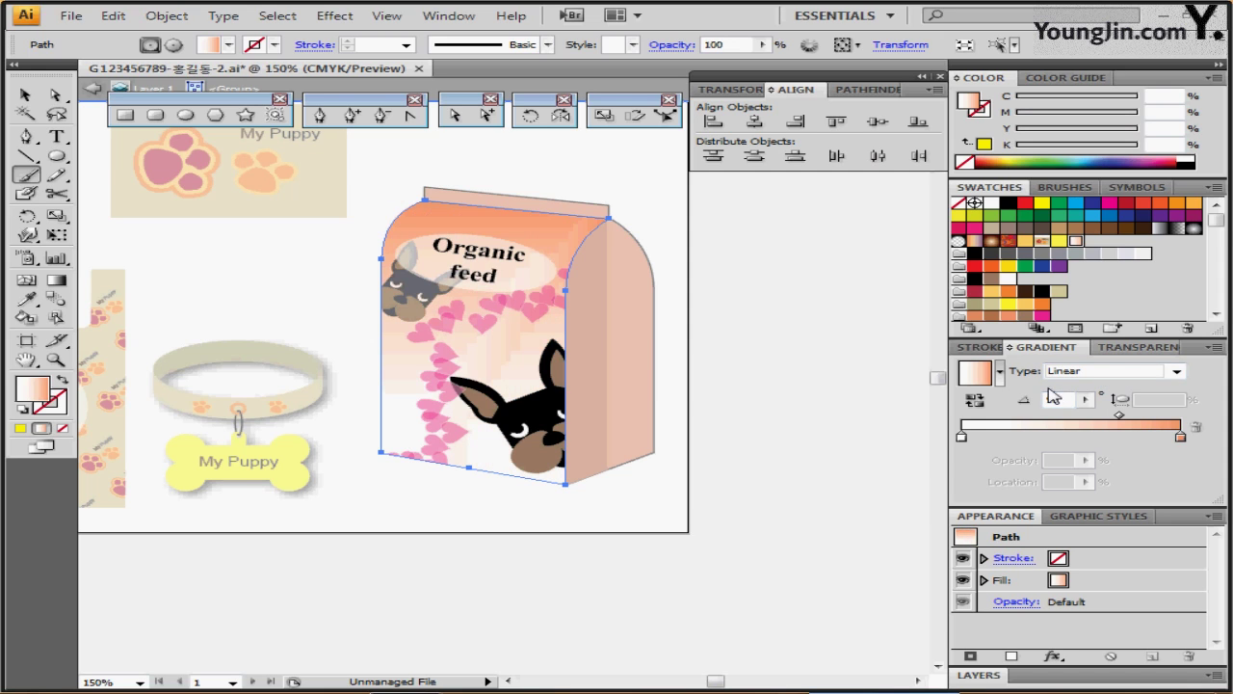
{"action": "left_click", "coordinate": [962, 436]}
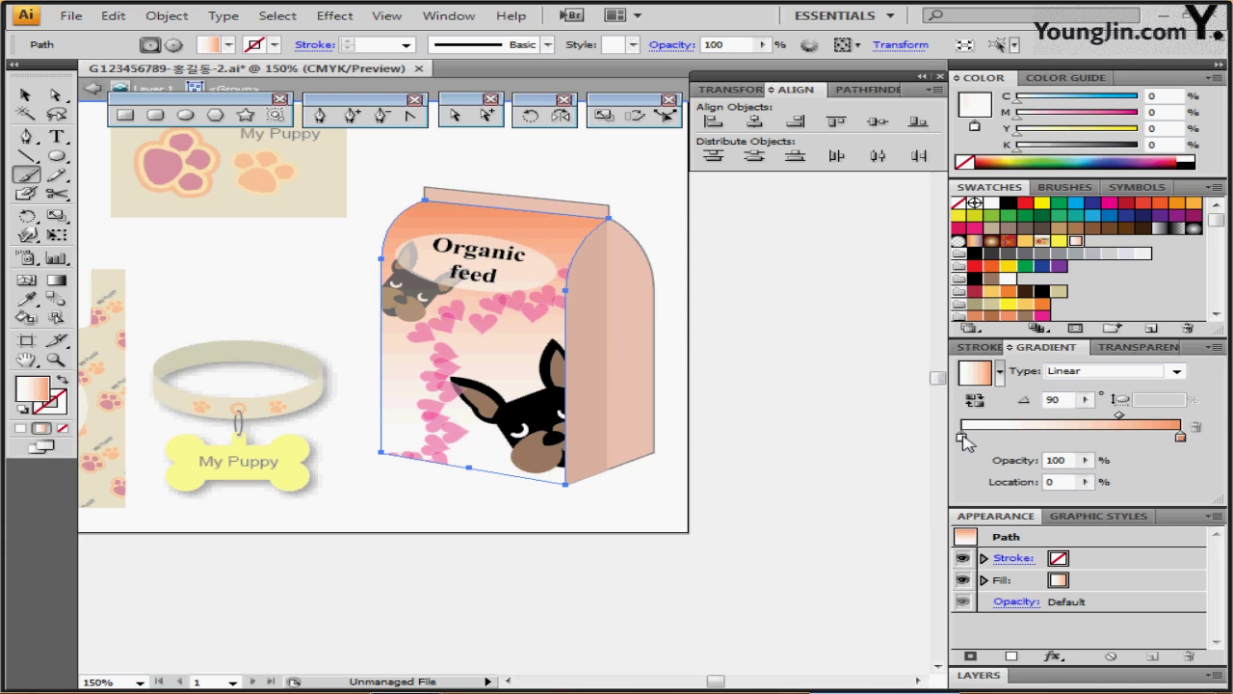
{"action": "double_click", "coordinate": [963, 436]}
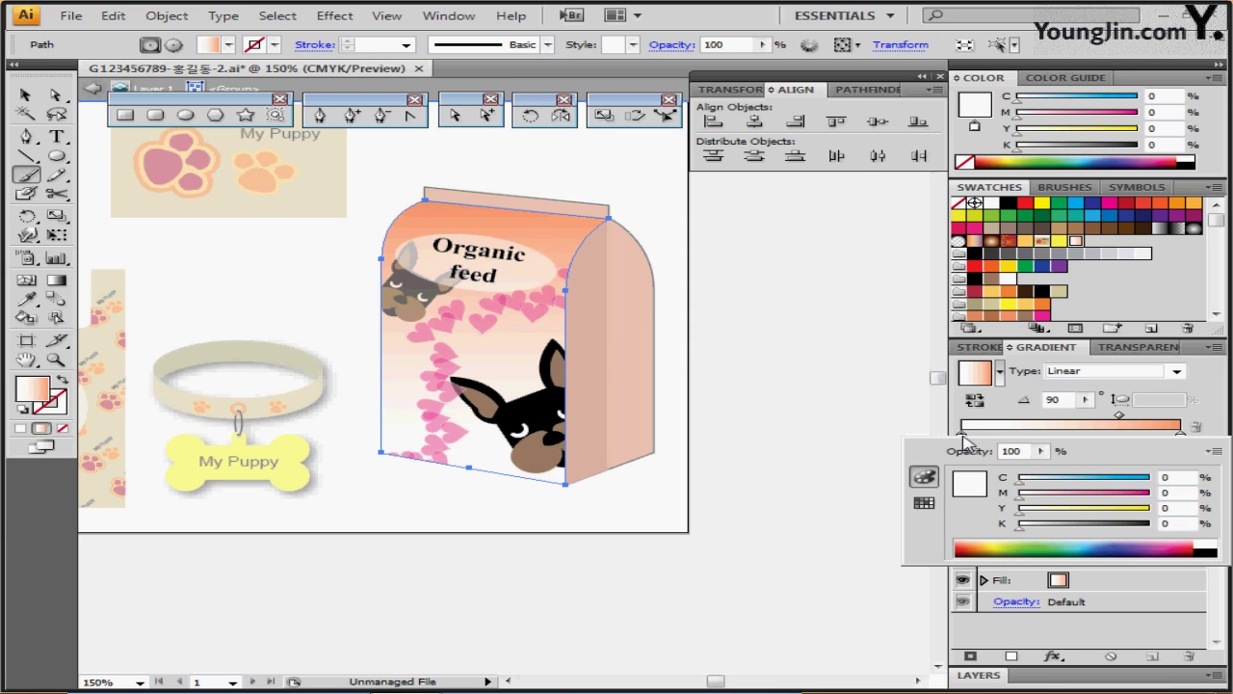
{"action": "left_click", "coordinate": [1182, 436]}
{"action": "double_click", "coordinate": [1182, 437]}
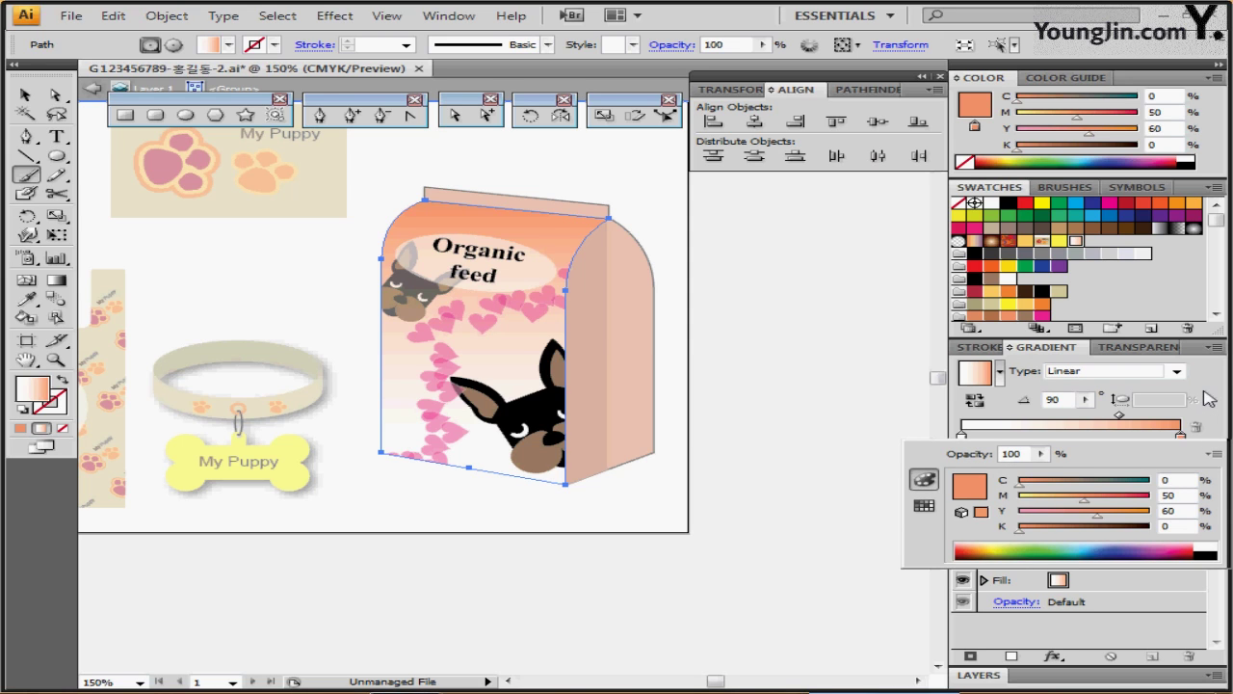
{"action": "left_click", "coordinate": [1209, 399]}
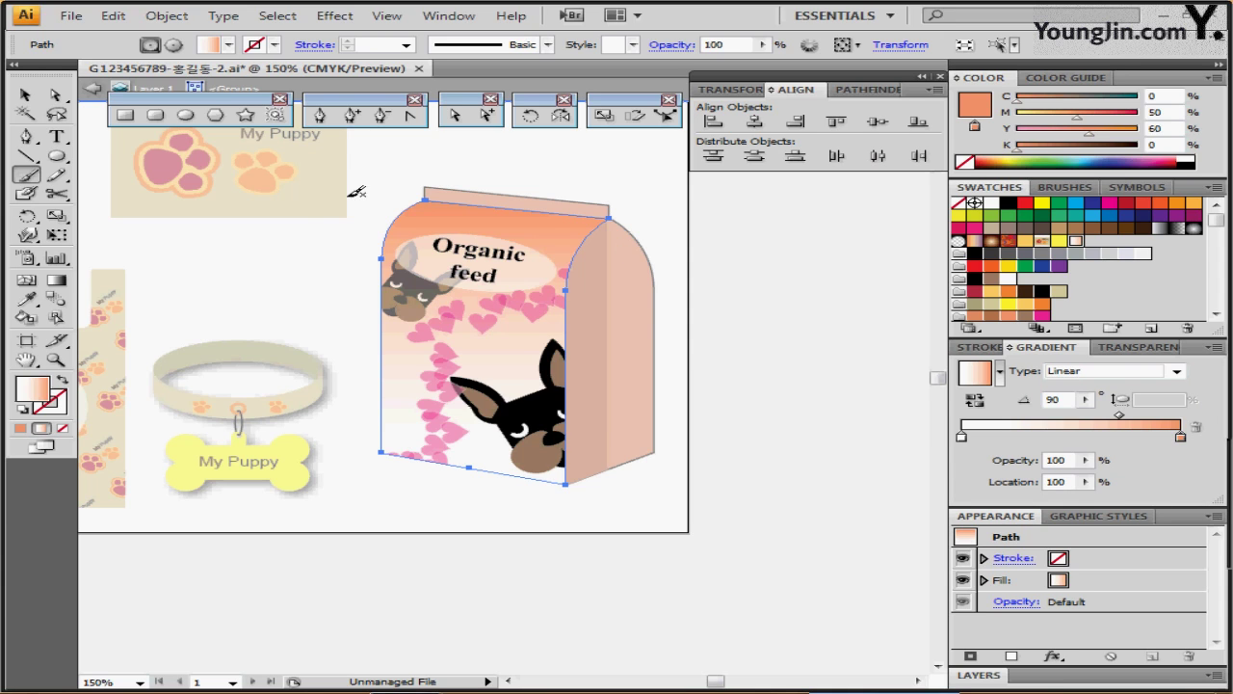
- Give the package front's path a black stroke, leave the isolated group and deselect everything
{"action": "key", "text": "ctrl"}
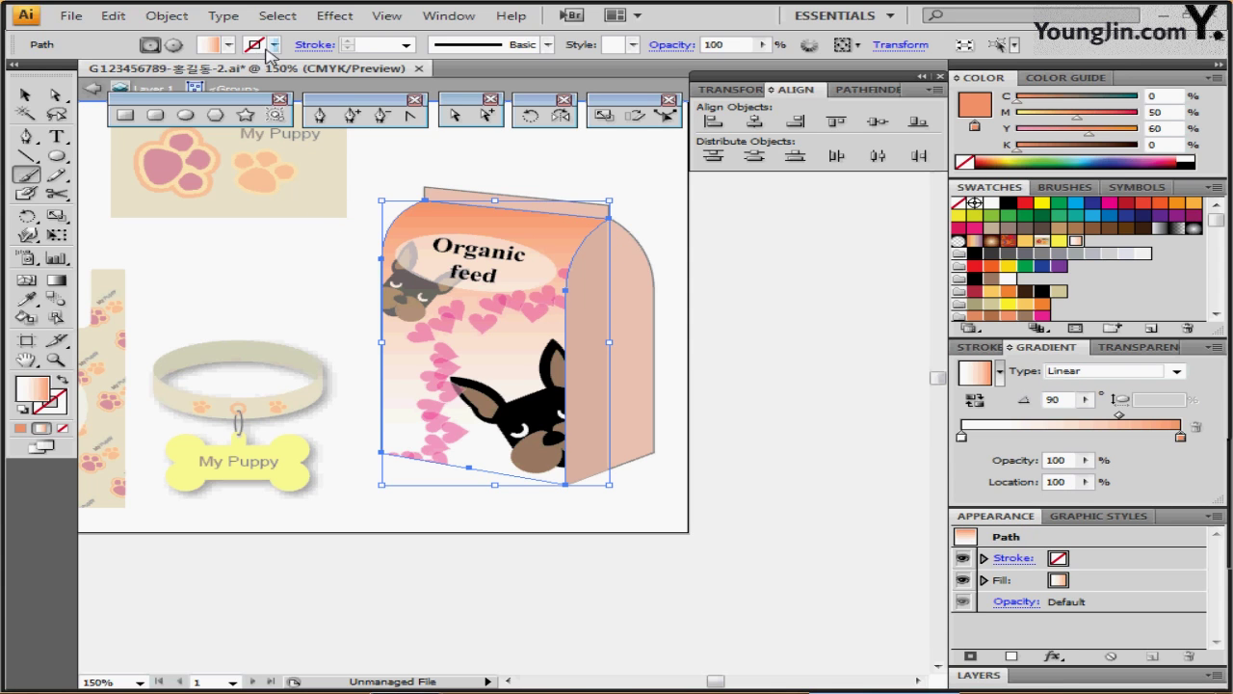
{"action": "left_click", "coordinate": [273, 45]}
{"action": "left_click", "coordinate": [84, 64]}
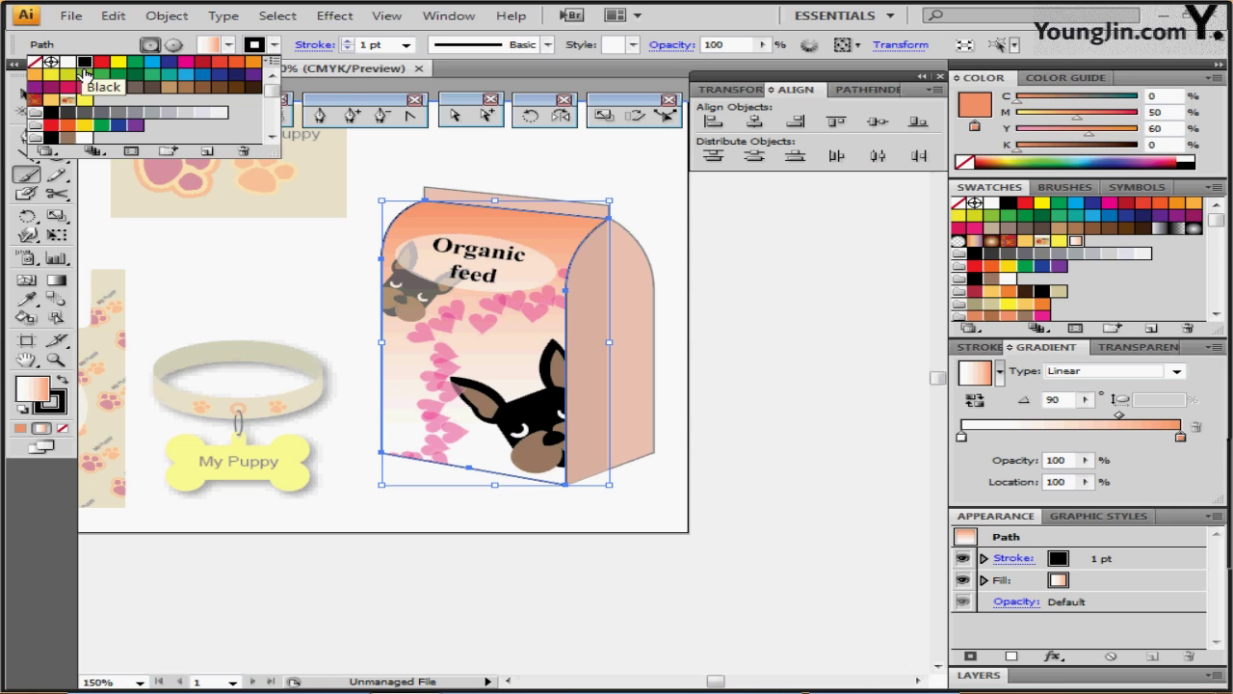
{"action": "left_click", "coordinate": [227, 209]}
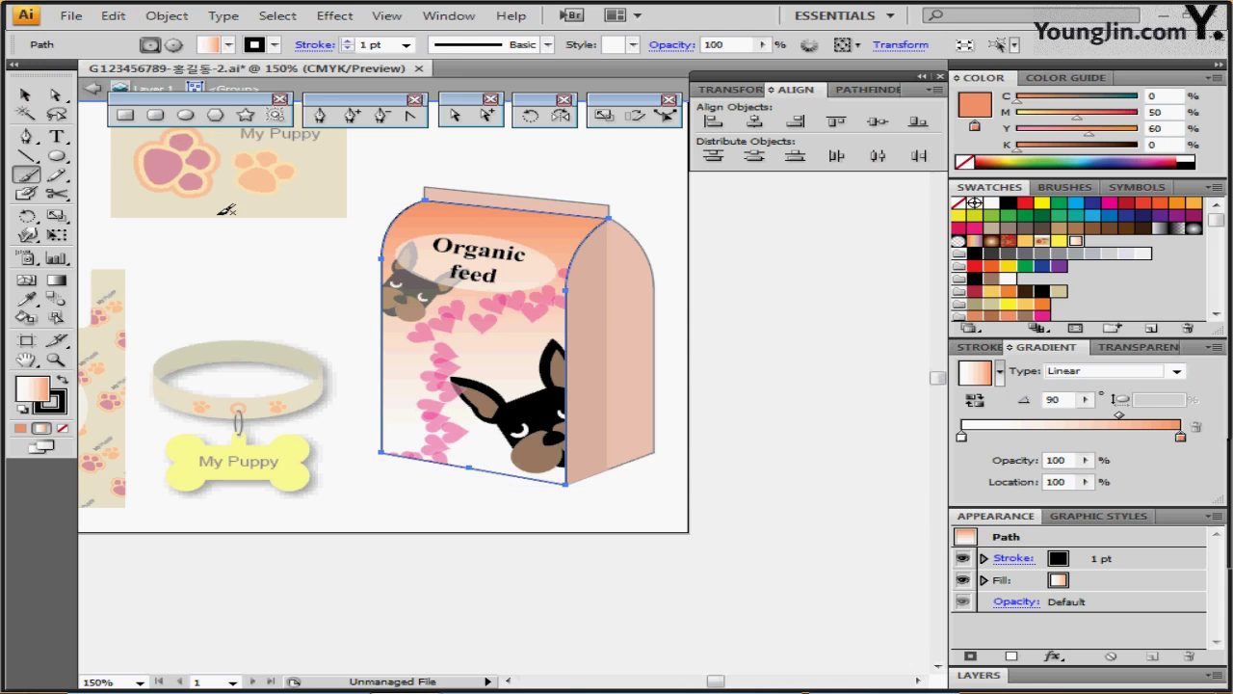
{"action": "double_click", "coordinate": [261, 257]}
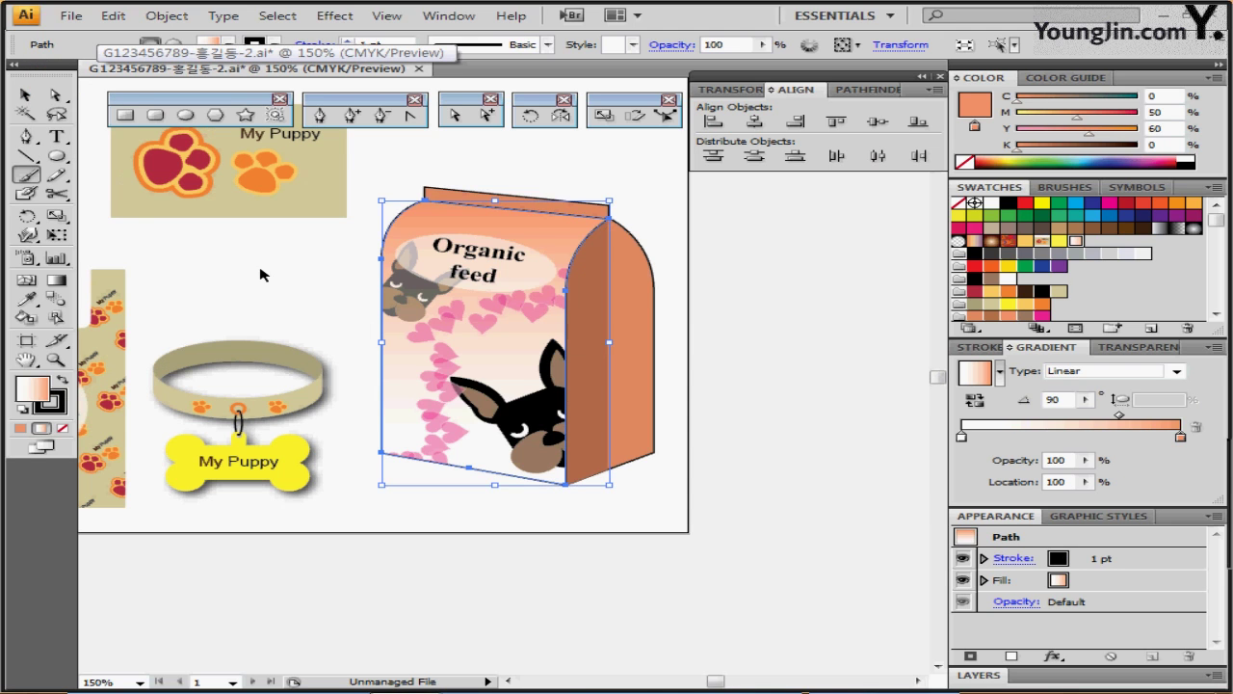
{"action": "left_click", "coordinate": [268, 277], "text": "ctrl"}
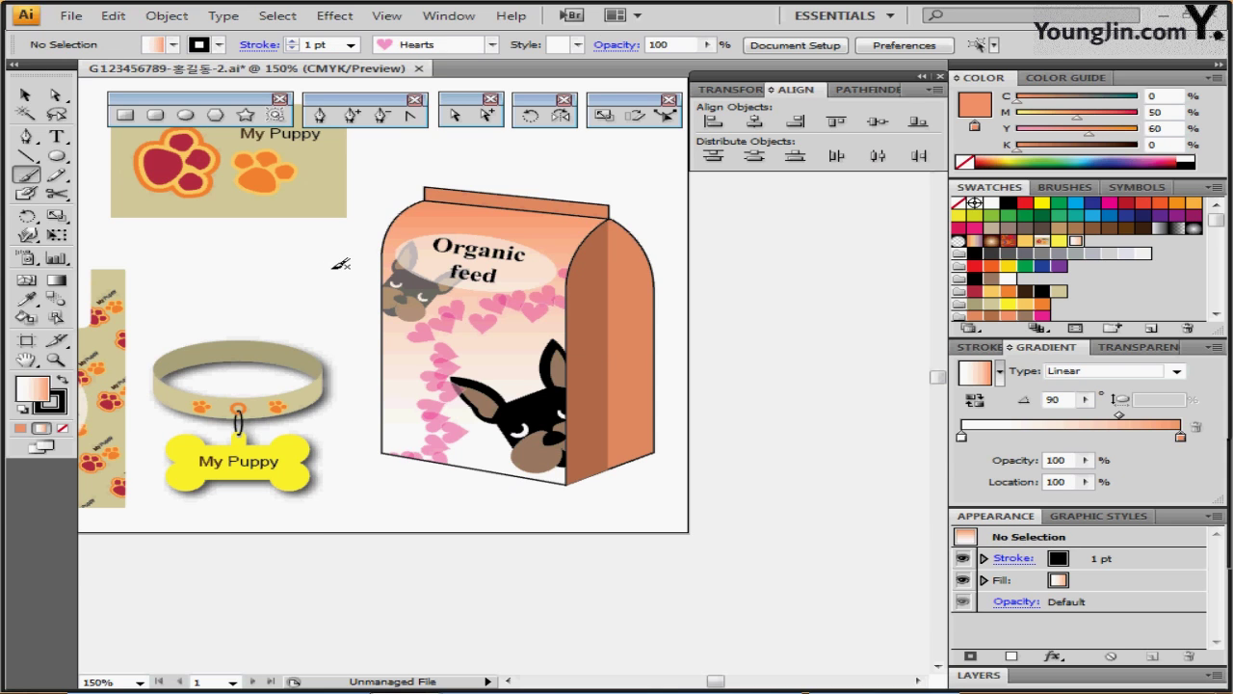
- Draw a straight line across the package's top strip parallel to its long edges, deleting the first misaligned attempt
{"action": "left_click_drag", "start_coordinate": [502, 267], "coordinate": [506, 304]}
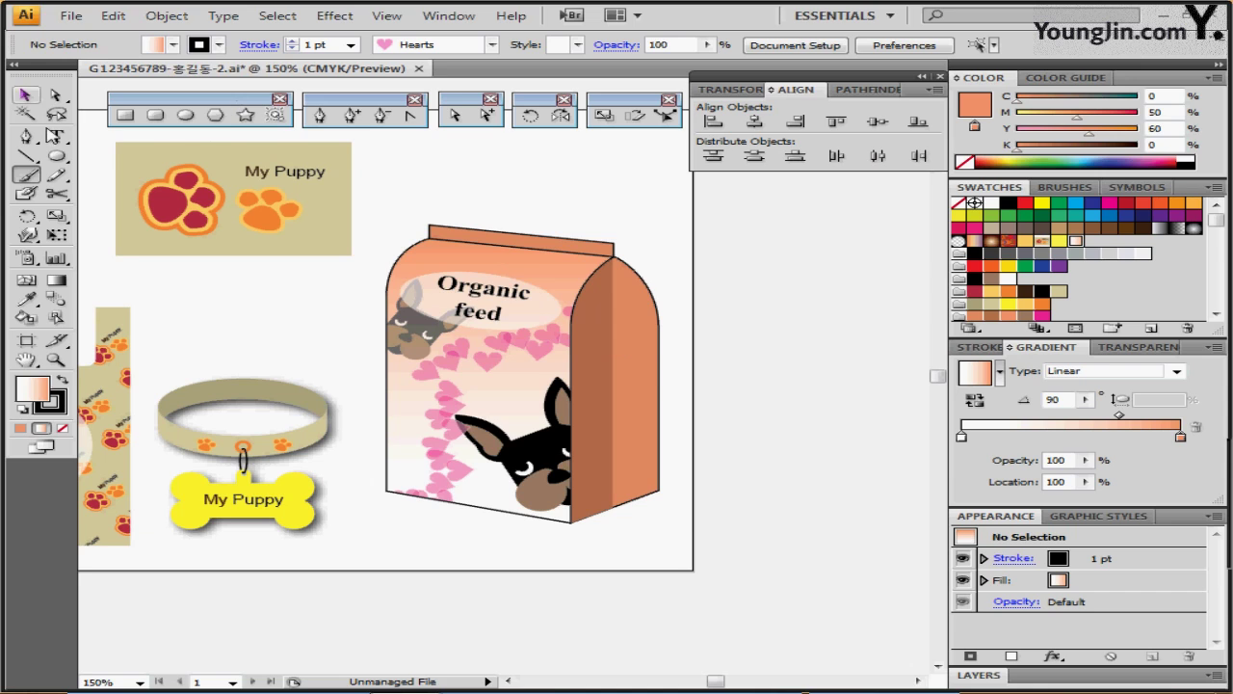
{"action": "left_click", "coordinate": [27, 159]}
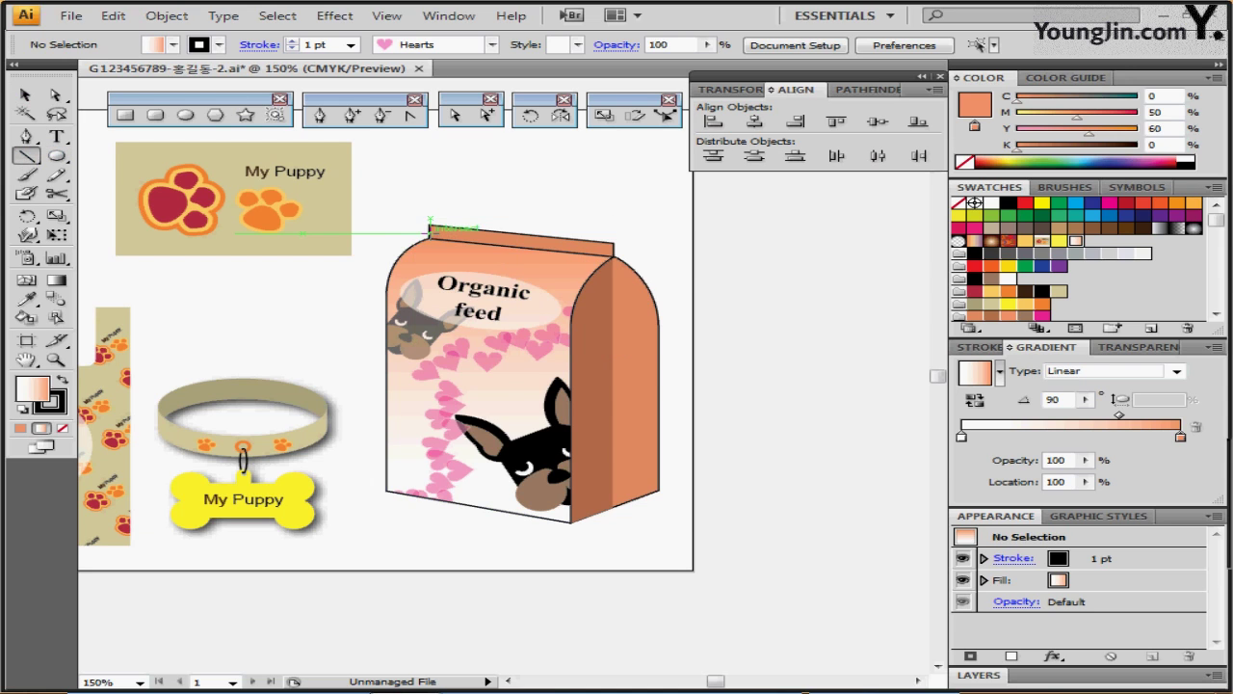
{"action": "left_click_drag", "start_coordinate": [430, 228], "coordinate": [614, 253]}
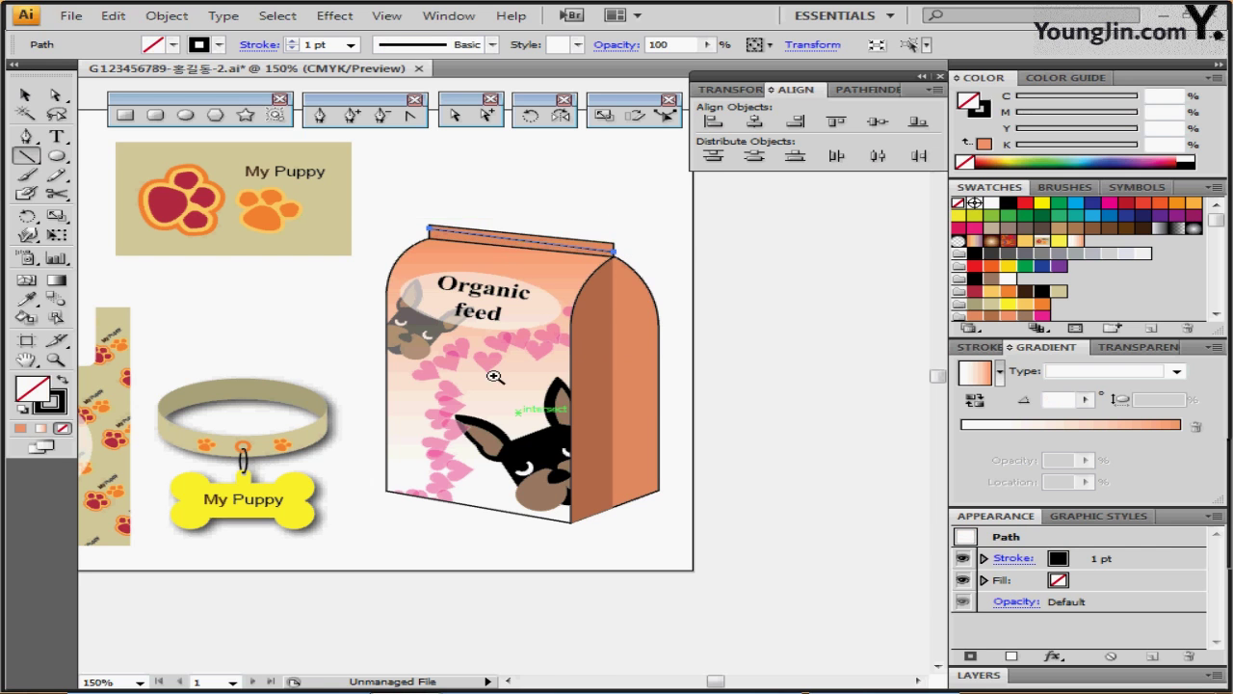
{"action": "left_click", "coordinate": [532, 279], "text": "ctrl"}
{"action": "left_click", "coordinate": [545, 316], "text": "ctrl"}
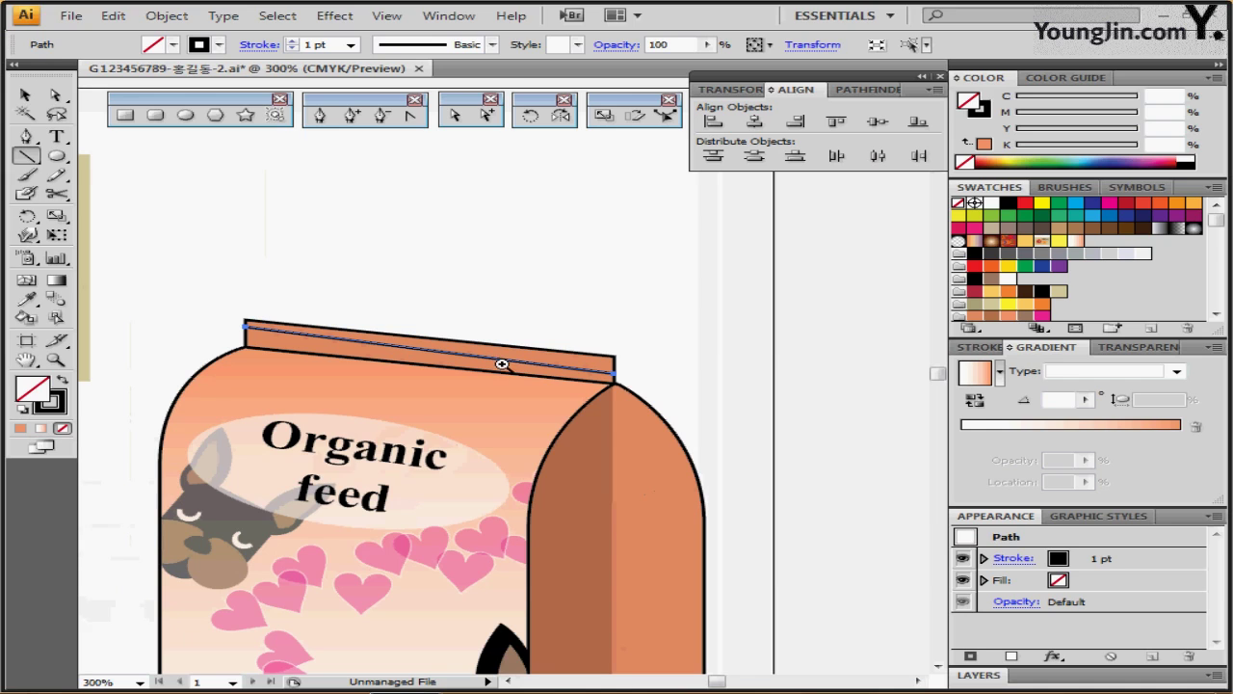
{"action": "key", "text": "Delete"}
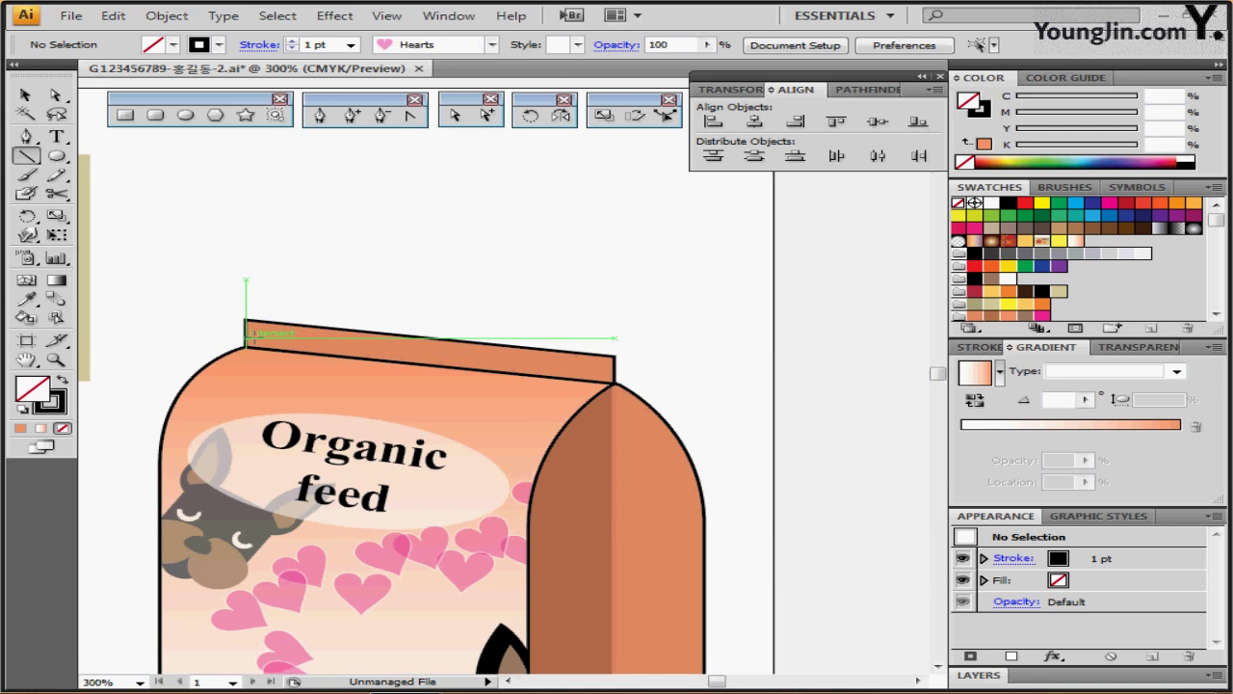
{"action": "left_click_drag", "start_coordinate": [247, 337], "coordinate": [615, 373]}
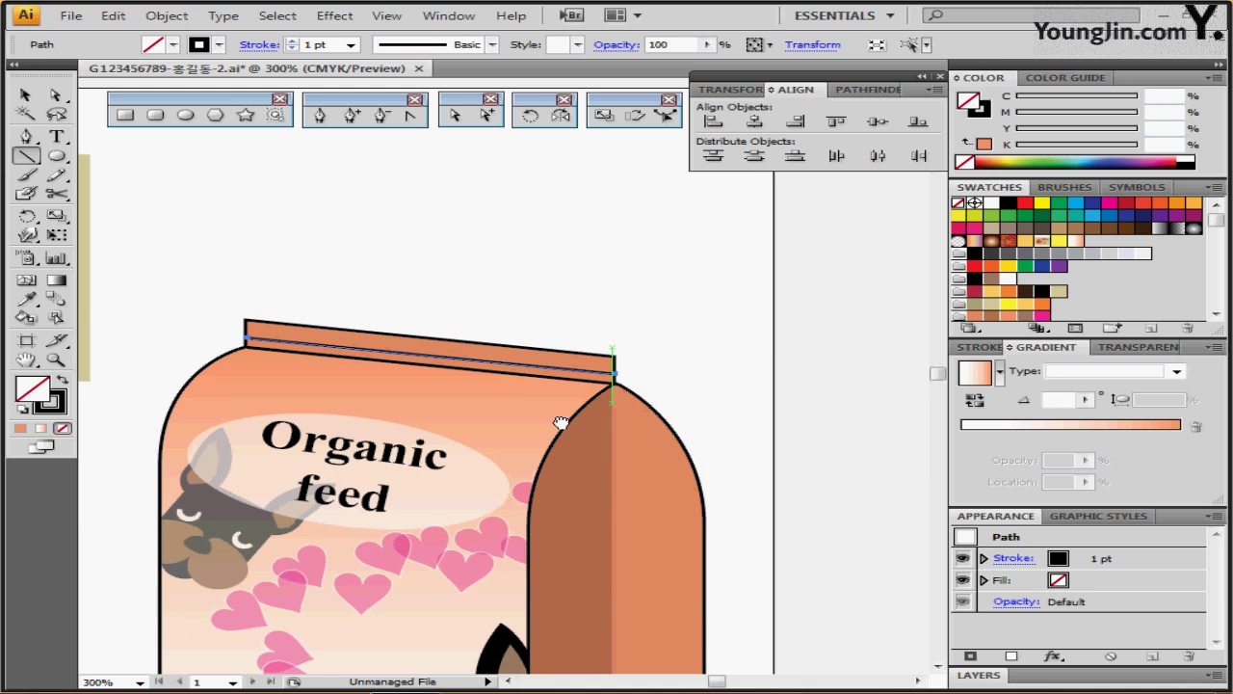
- Turn the line on the package's top strip into a dashed line with a 3 pt dash
{"action": "left_click_drag", "start_coordinate": [559, 422], "coordinate": [578, 306]}
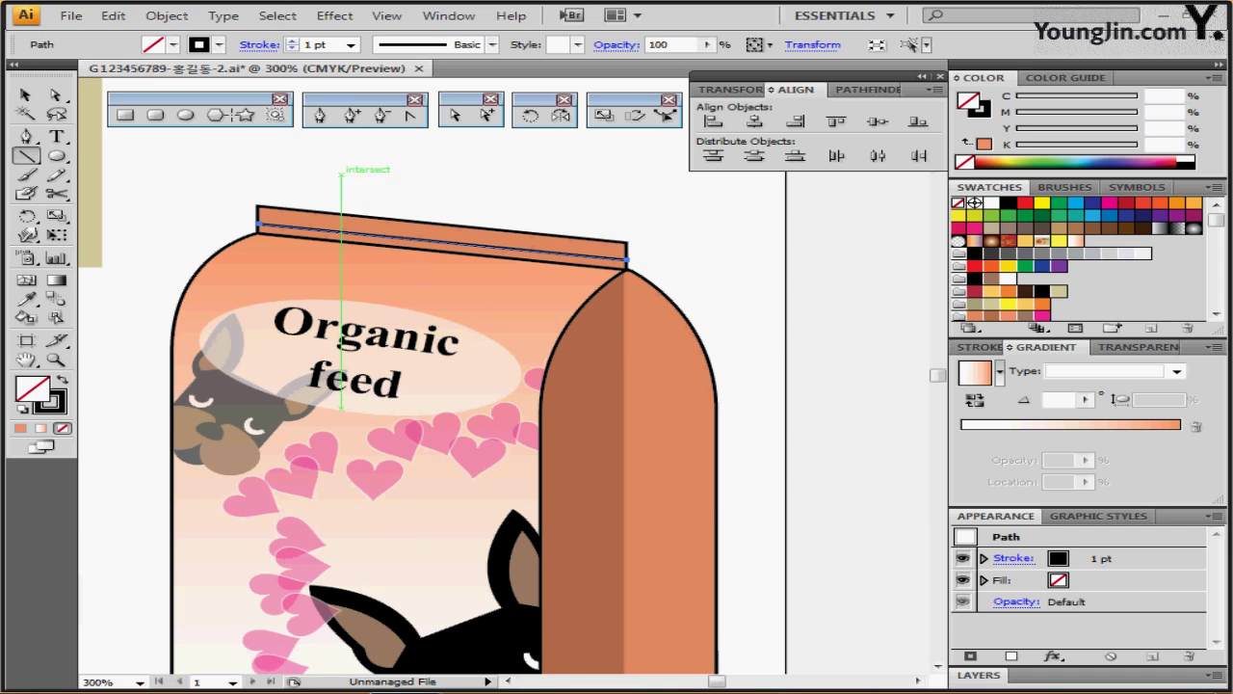
{"action": "left_click", "coordinate": [258, 45]}
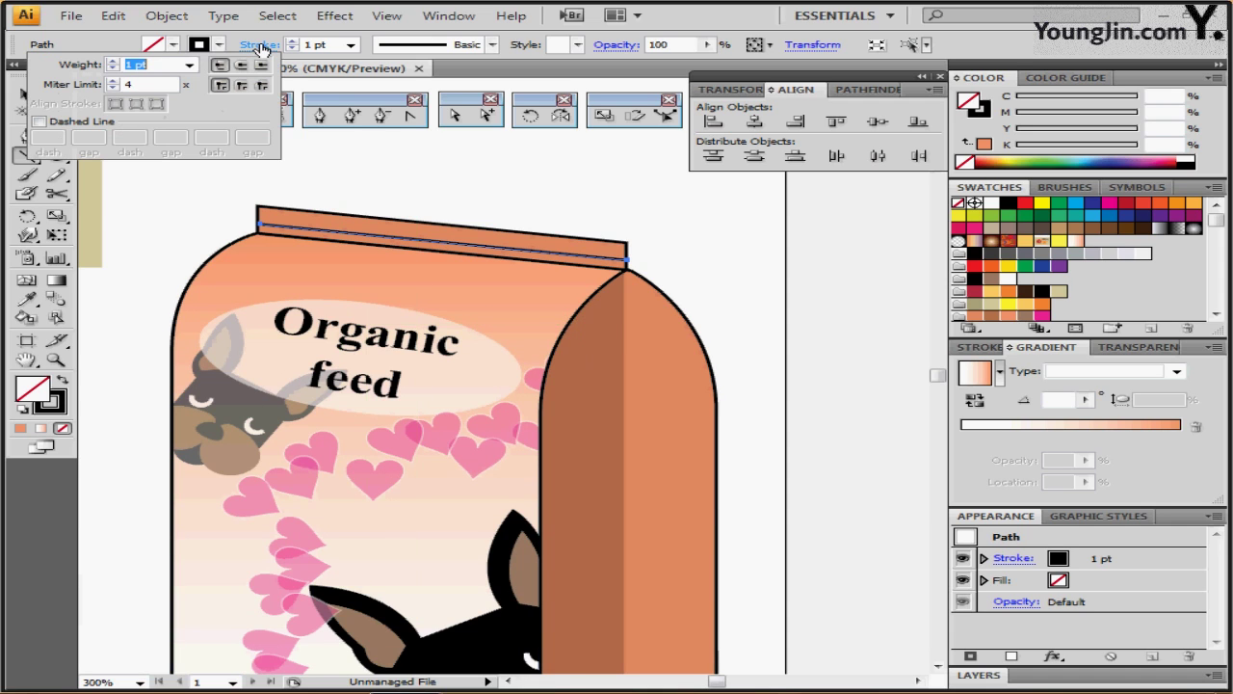
{"action": "left_click", "coordinate": [38, 122]}
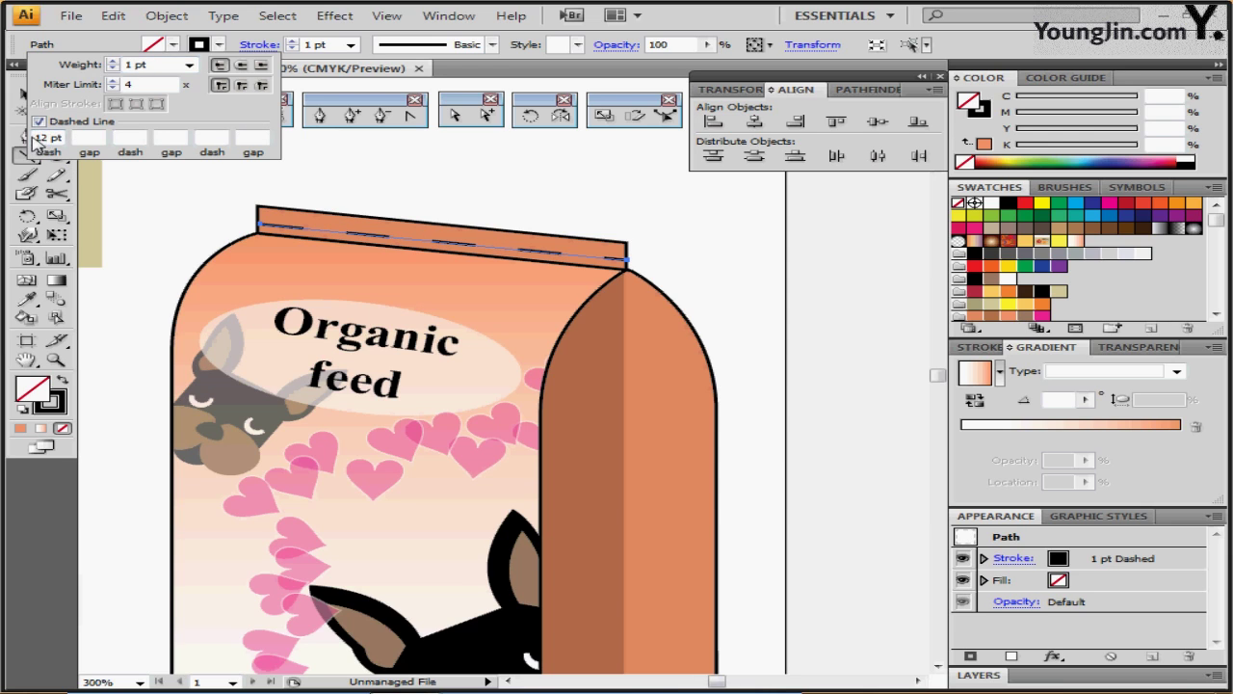
{"action": "left_click_drag", "start_coordinate": [46, 138], "coordinate": [133, 130]}
{"action": "type", "text": "3"}
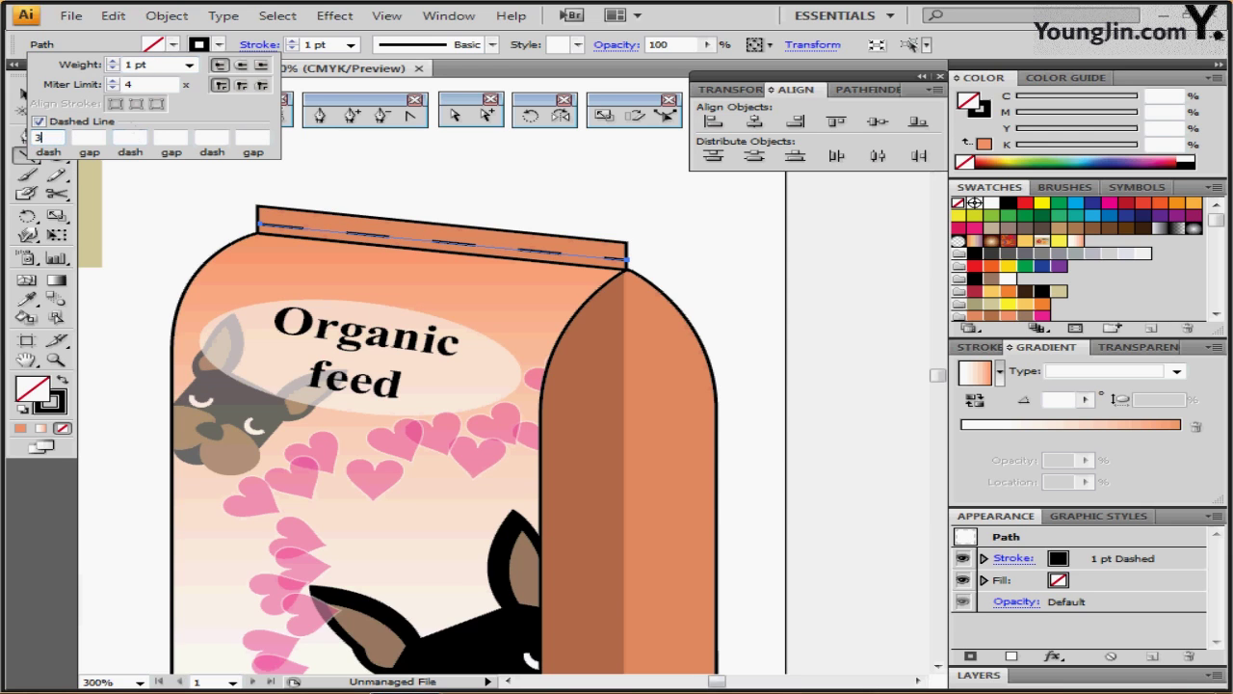
{"action": "key", "text": "Return"}
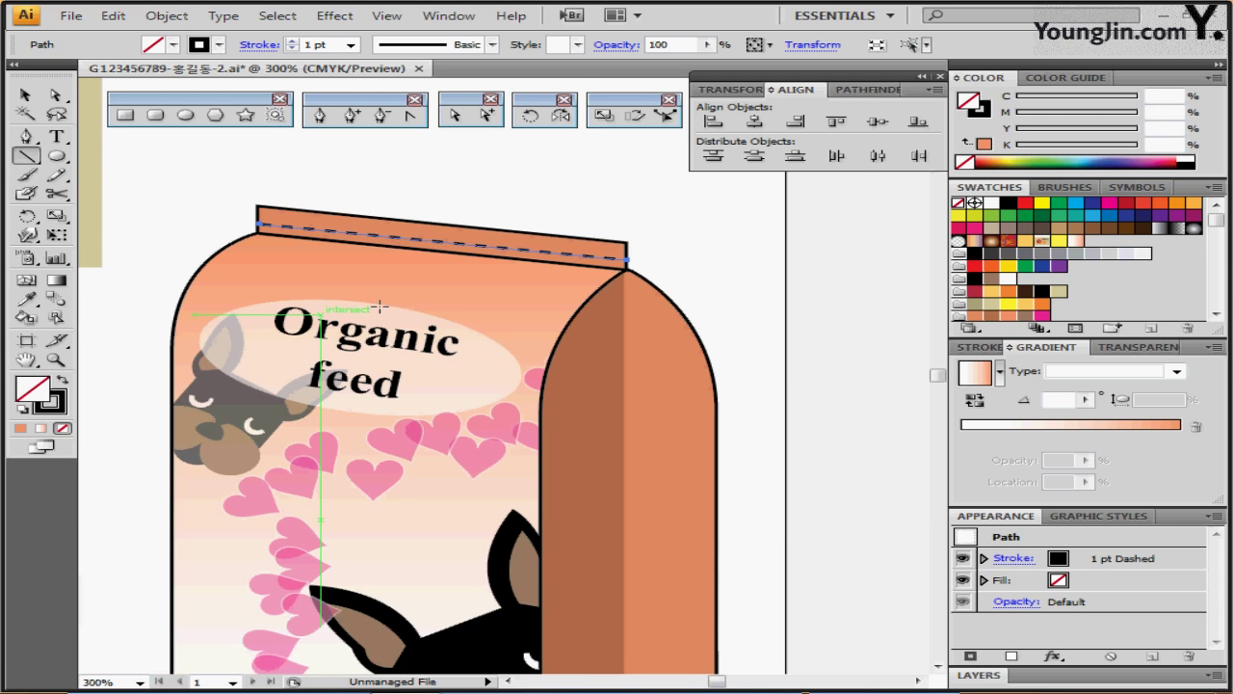
- Copy the full outline path of the package's side panel and paste it in front
{"action": "left_click_drag", "start_coordinate": [493, 288], "coordinate": [444, 124]}
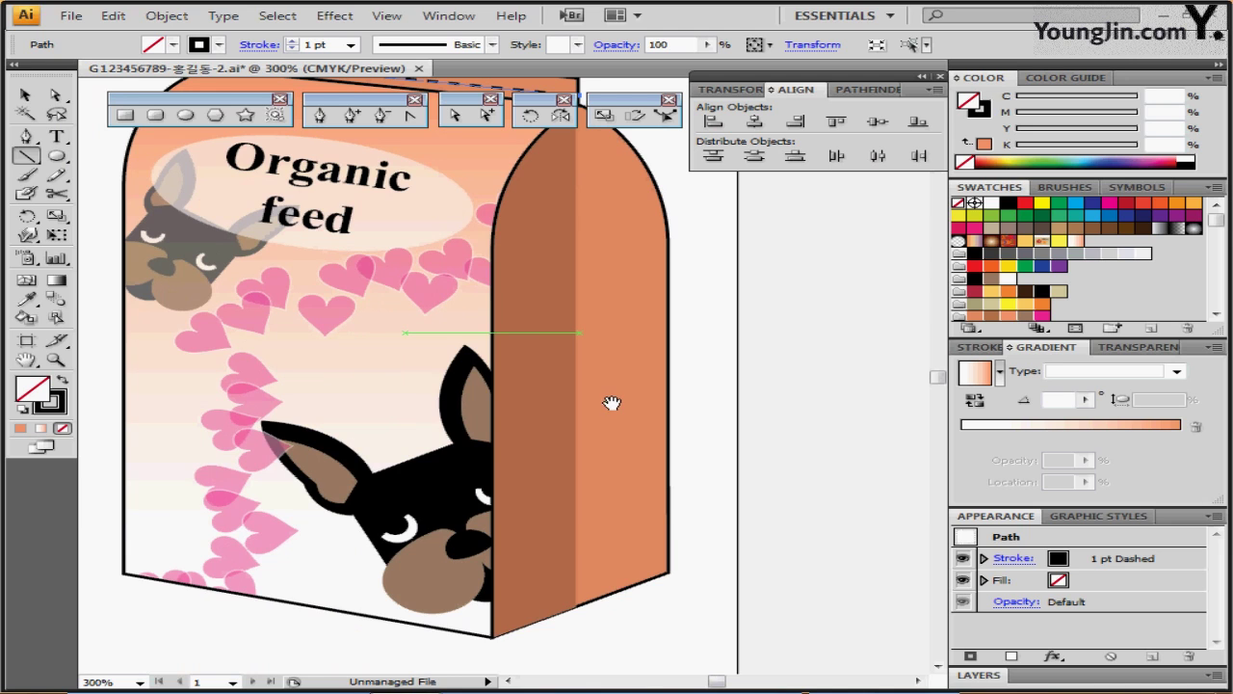
{"action": "left_click", "coordinate": [557, 521]}
{"action": "left_click", "coordinate": [559, 521]}
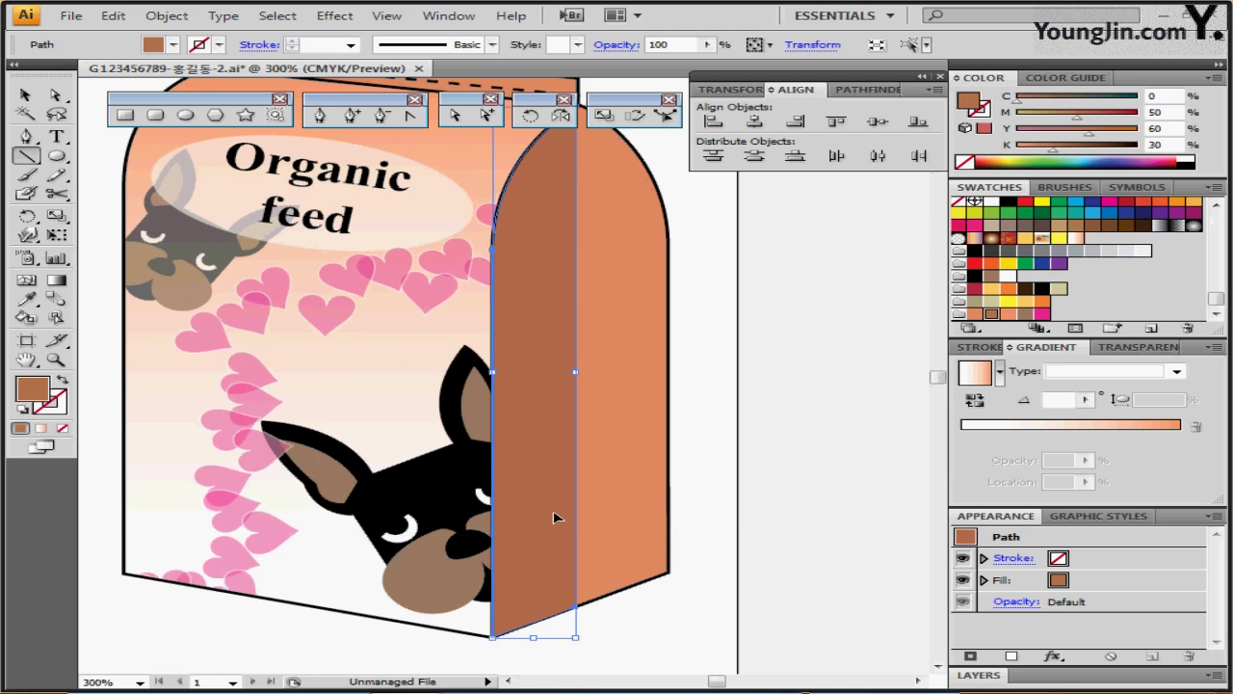
{"action": "left_click", "coordinate": [563, 523], "text": "alt"}
{"action": "left_click", "coordinate": [550, 414]}
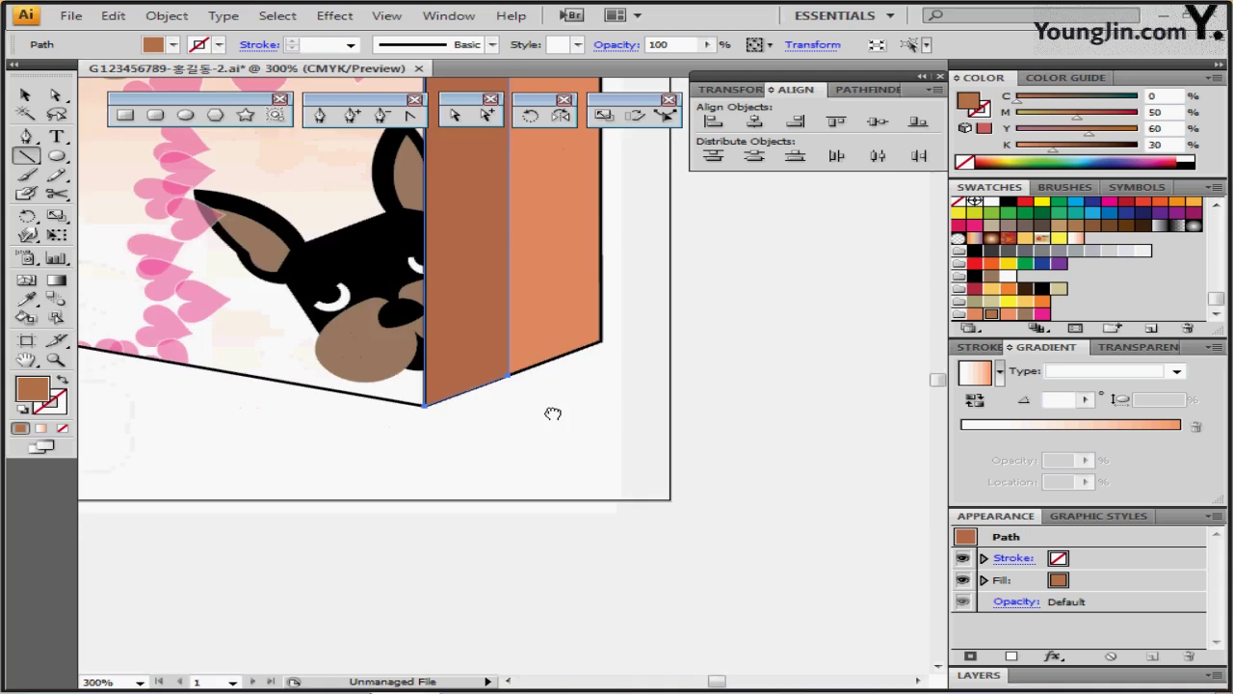
{"action": "left_click_drag", "start_coordinate": [550, 413], "coordinate": [616, 556]}
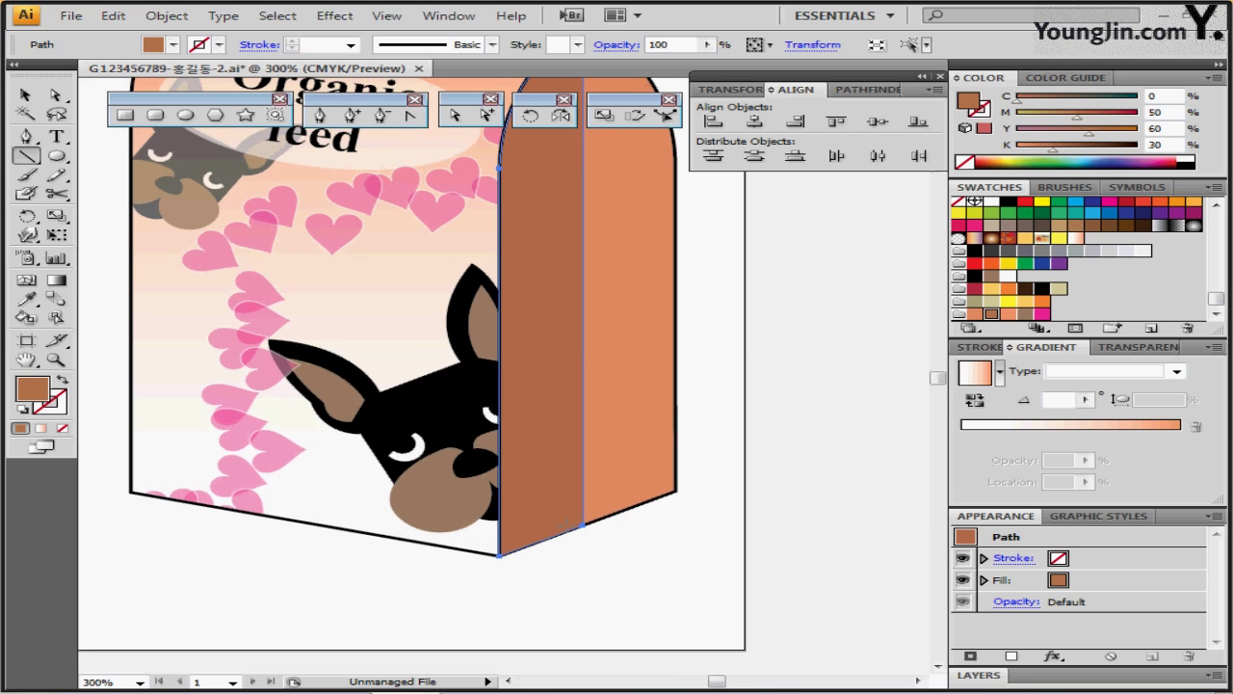
{"action": "left_click", "coordinate": [566, 516], "text": "ctrl"}
{"action": "left_click", "coordinate": [672, 491], "text": "ctrl"}
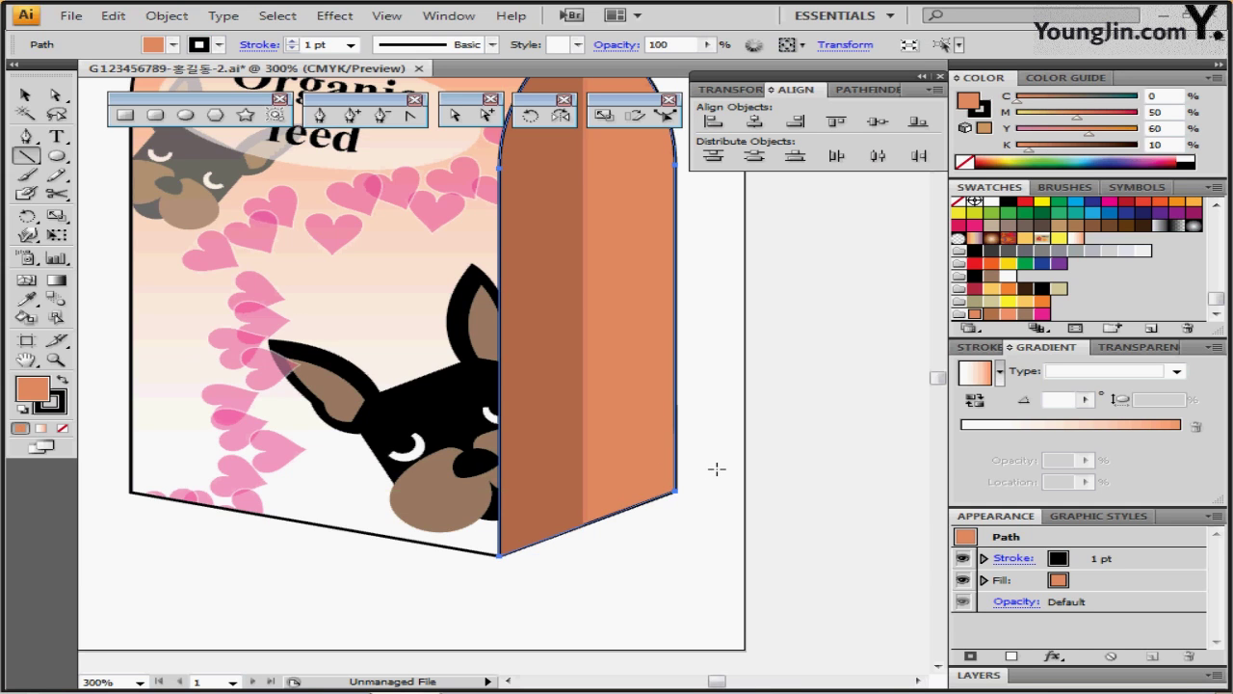
{"action": "key", "text": "ctrl"}
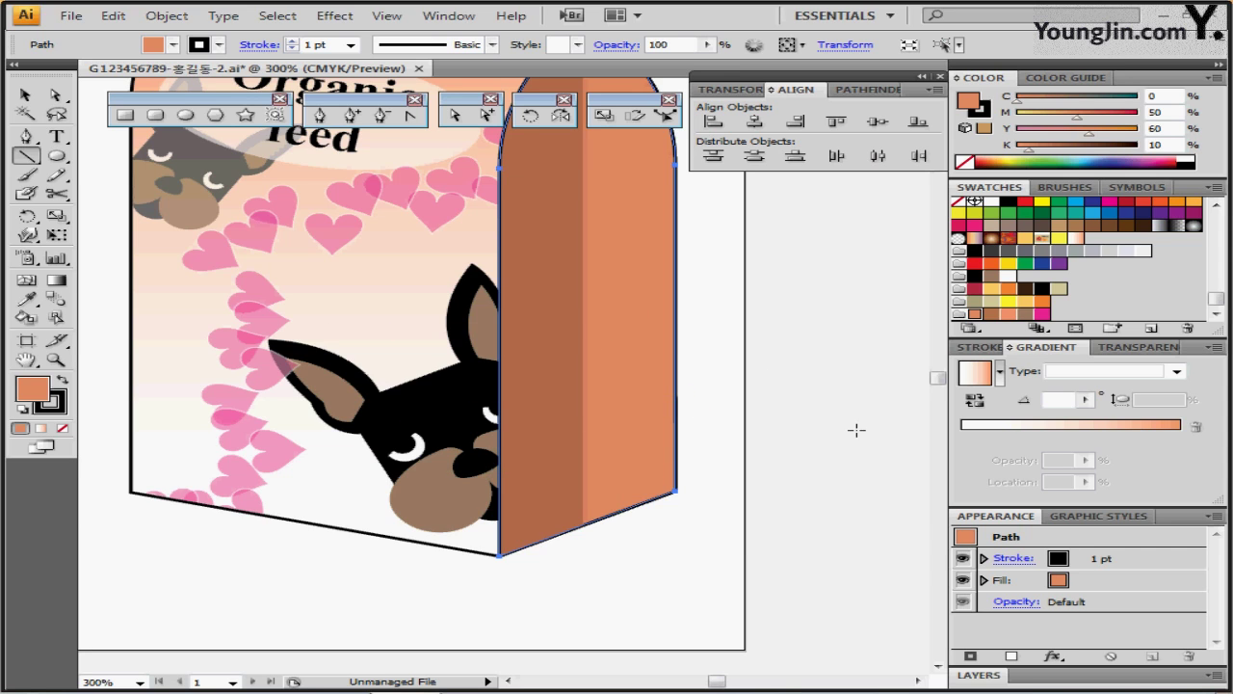
- Bring the pasted side panel outline to the front, set its fill to None and deselect it with the whole artboard in view
{"action": "right_click", "coordinate": [676, 403]}
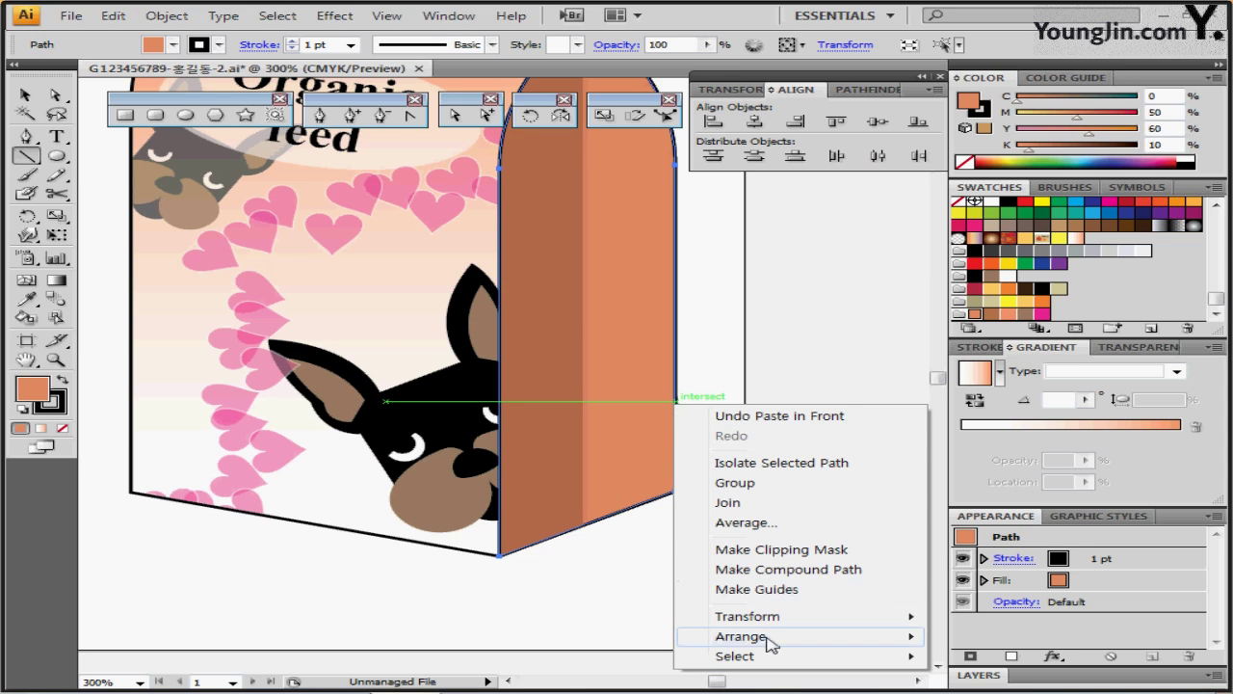
{"action": "mouse_move", "coordinate": [768, 636]}
{"action": "left_click", "coordinate": [598, 556]}
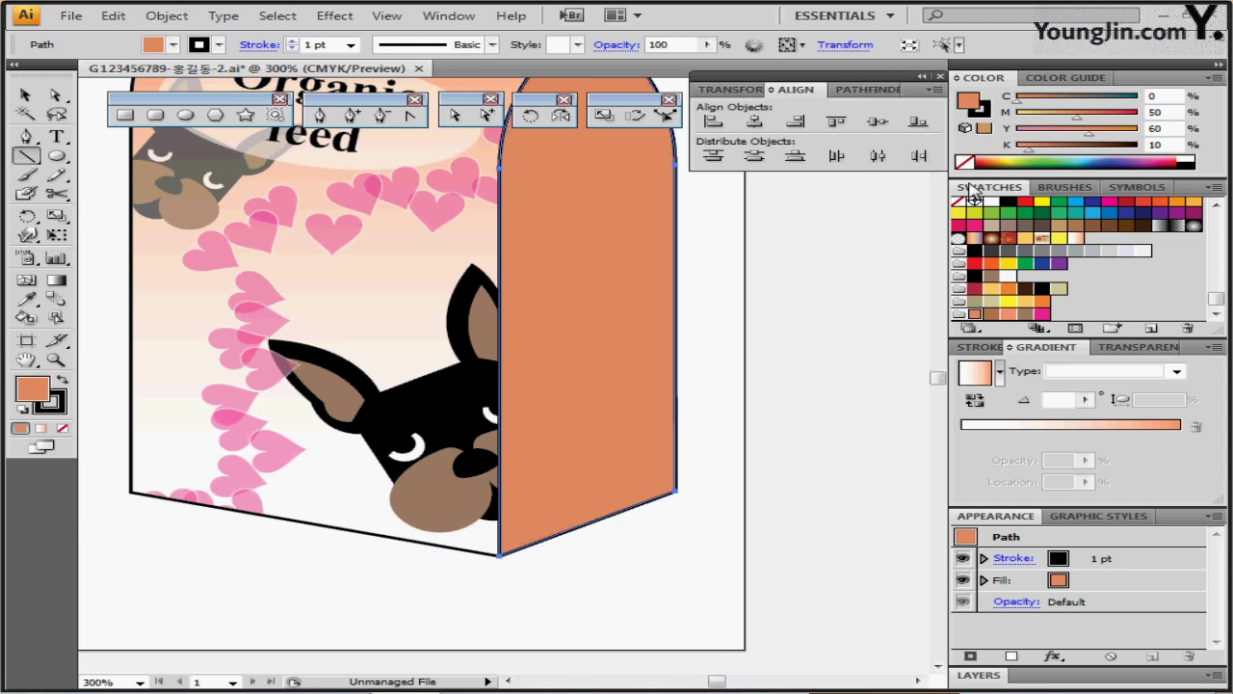
{"action": "left_click", "coordinate": [965, 164]}
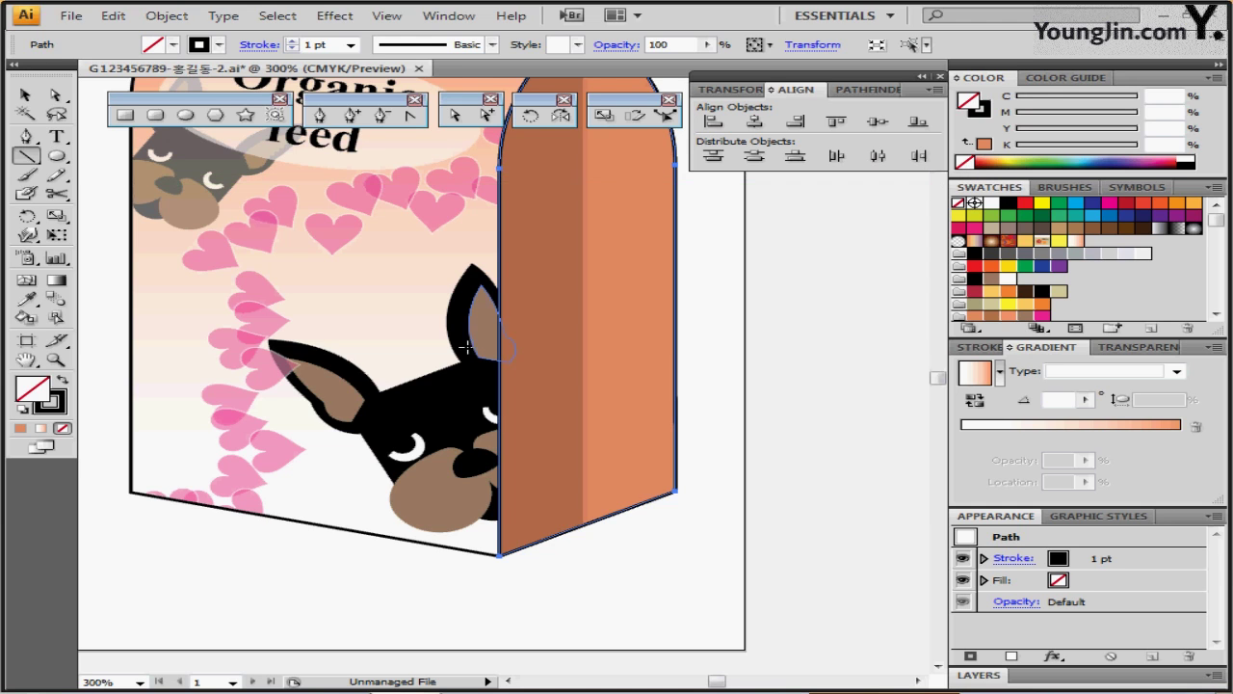
{"action": "double_click", "coordinate": [29, 360]}
{"action": "mouse_move", "coordinate": [340, 414]}
{"action": "left_mouse_down"}
{"action": "mouse_move", "coordinate": [328, 399]}
{"action": "mouse_move", "coordinate": [344, 405]}
{"action": "left_mouse_up"}
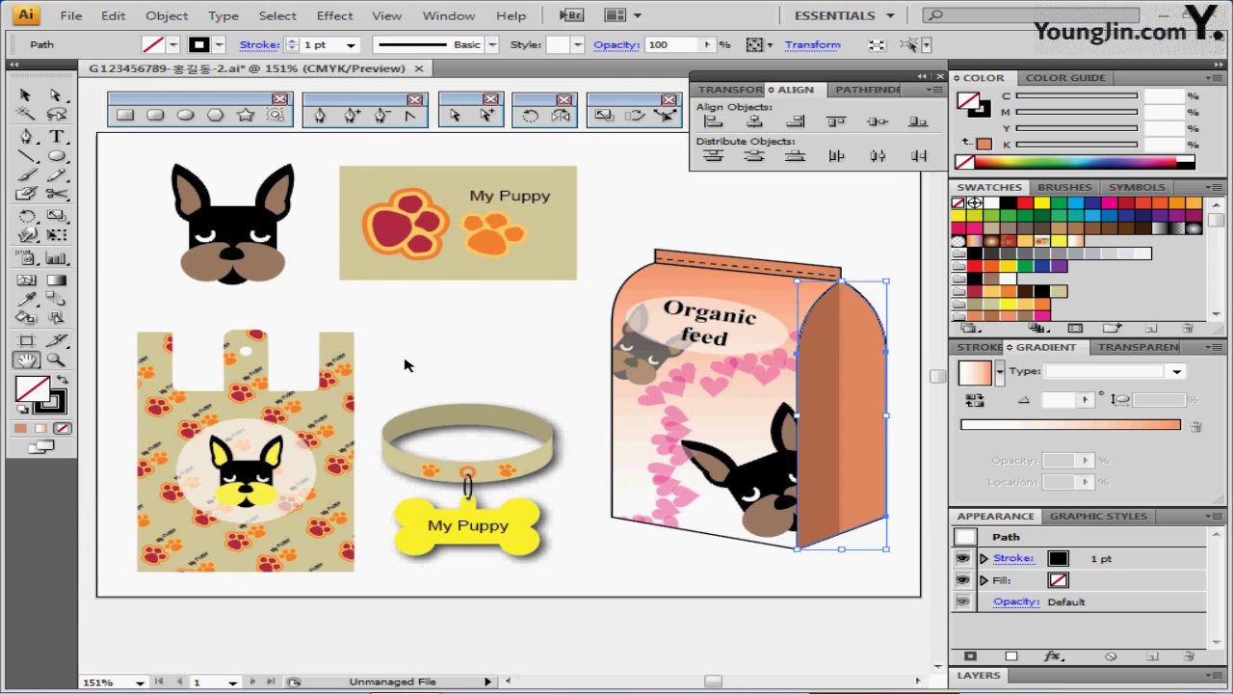
{"action": "key", "text": "ctrl+shift+a"}
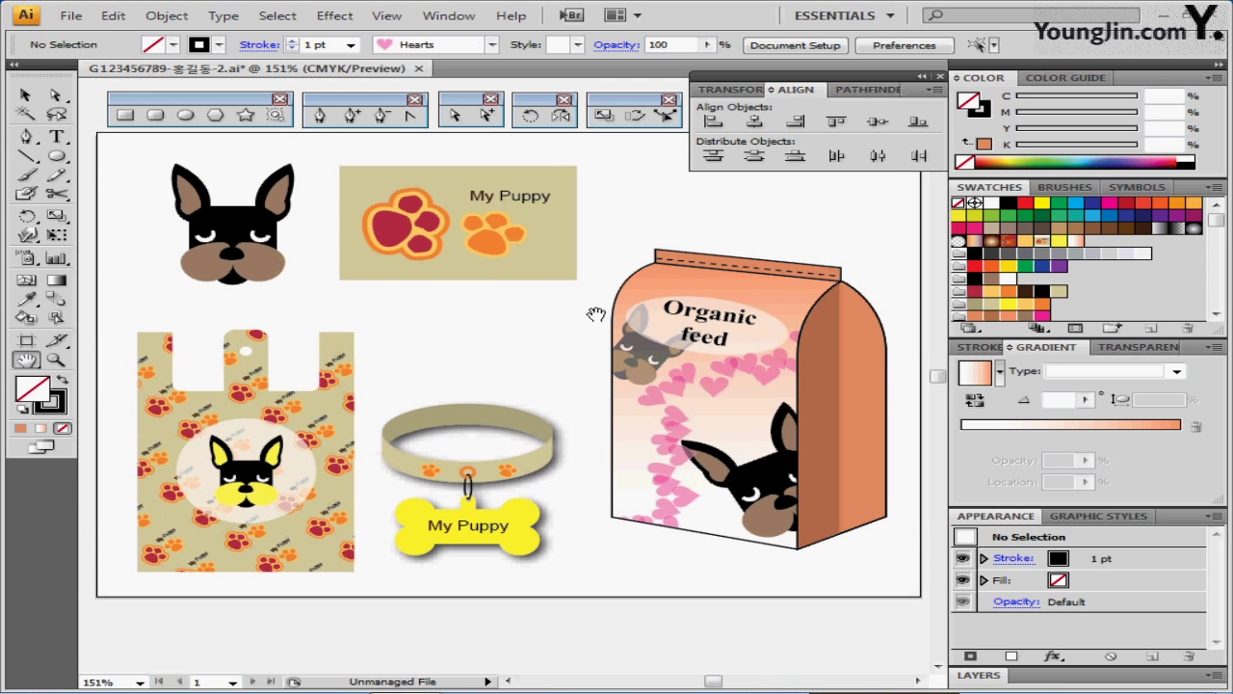